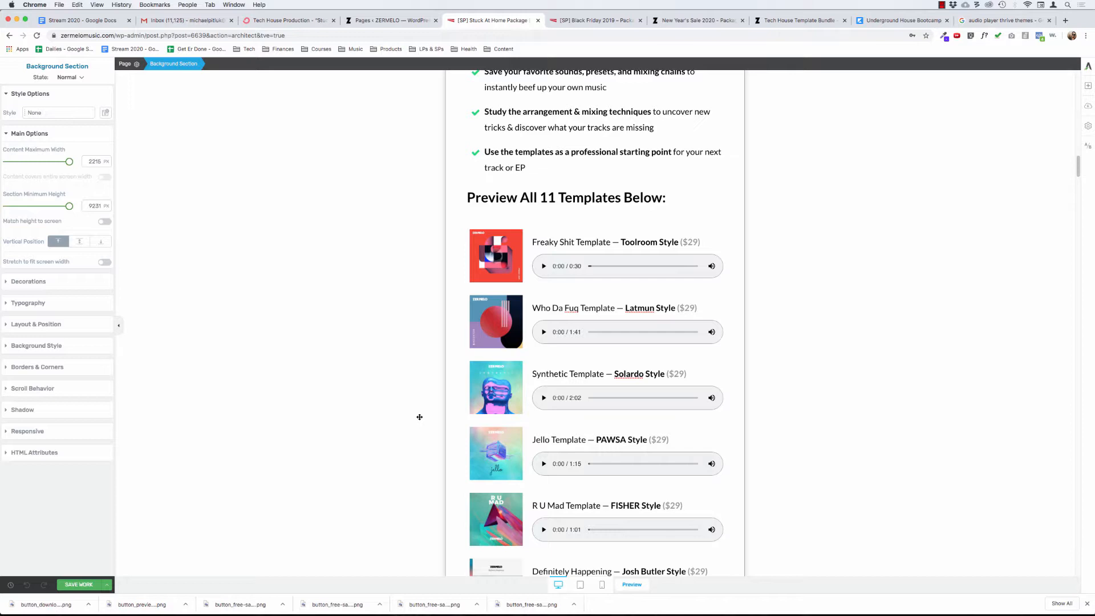
# Step: Switch to the ConvertKit broadcast draft and review its subject, introduction and the 50% discount section on courses and templates
pyautogui.click(273, 20)
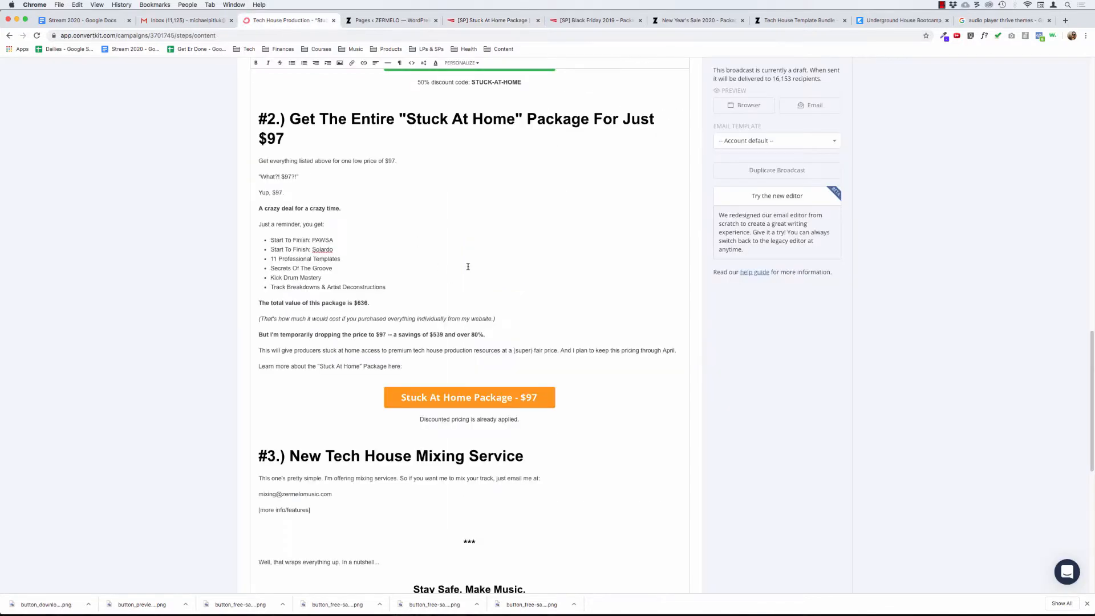
pyautogui.scroll(5, 467, 265)
pyautogui.scroll(10, 468, 266)
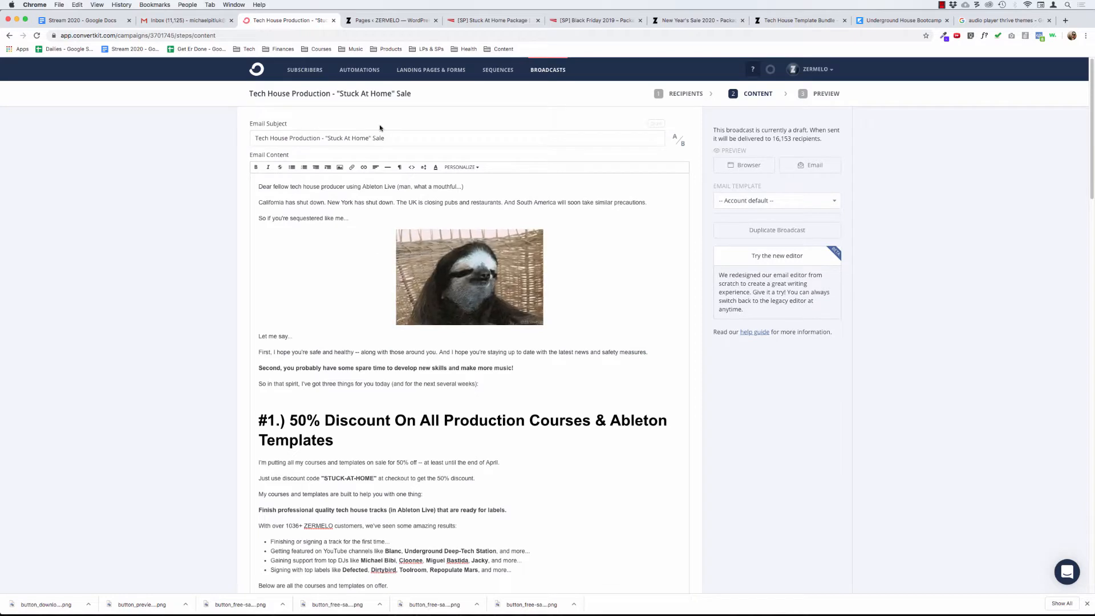
pyautogui.moveTo(386, 138); pyautogui.dragTo(257, 138)
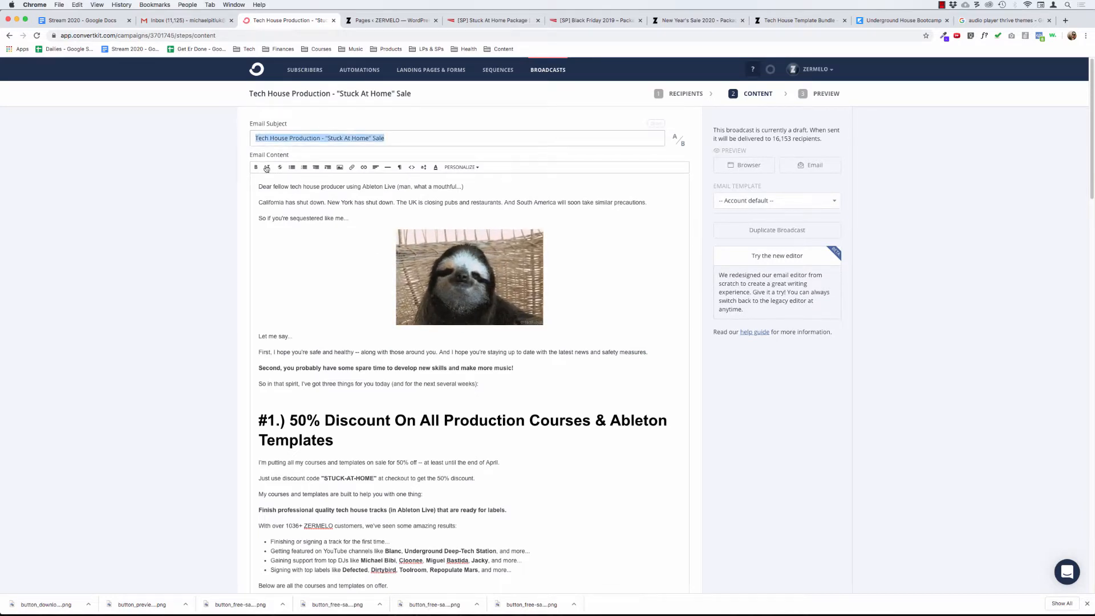
pyautogui.click(294, 202)
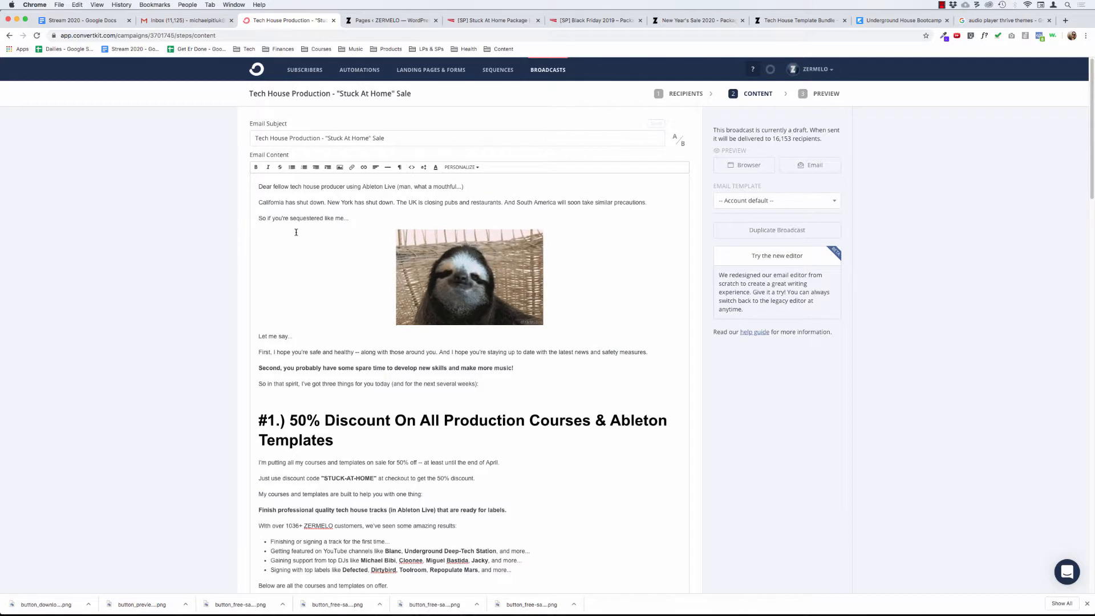
pyautogui.scroll(-1, 311, 278)
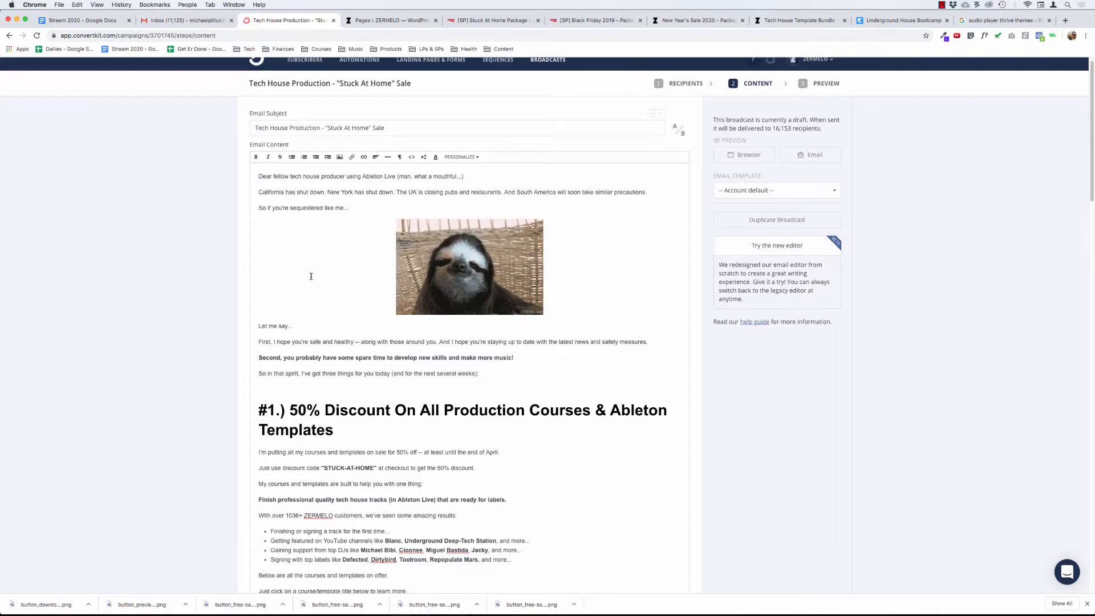
pyautogui.scroll(-5, 307, 336)
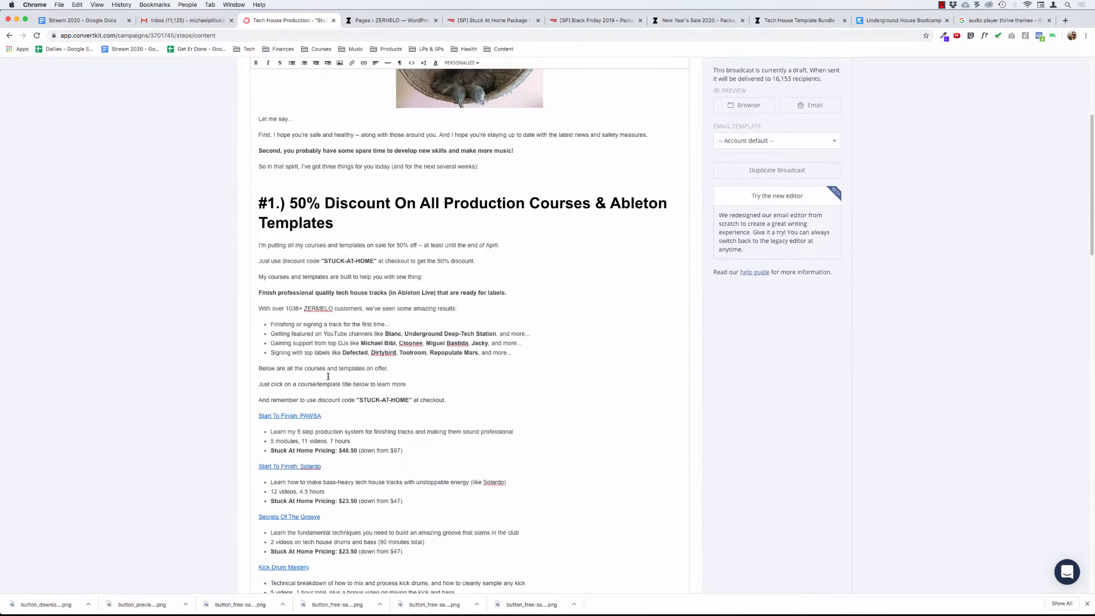
pyautogui.moveTo(267, 204); pyautogui.dragTo(410, 319)
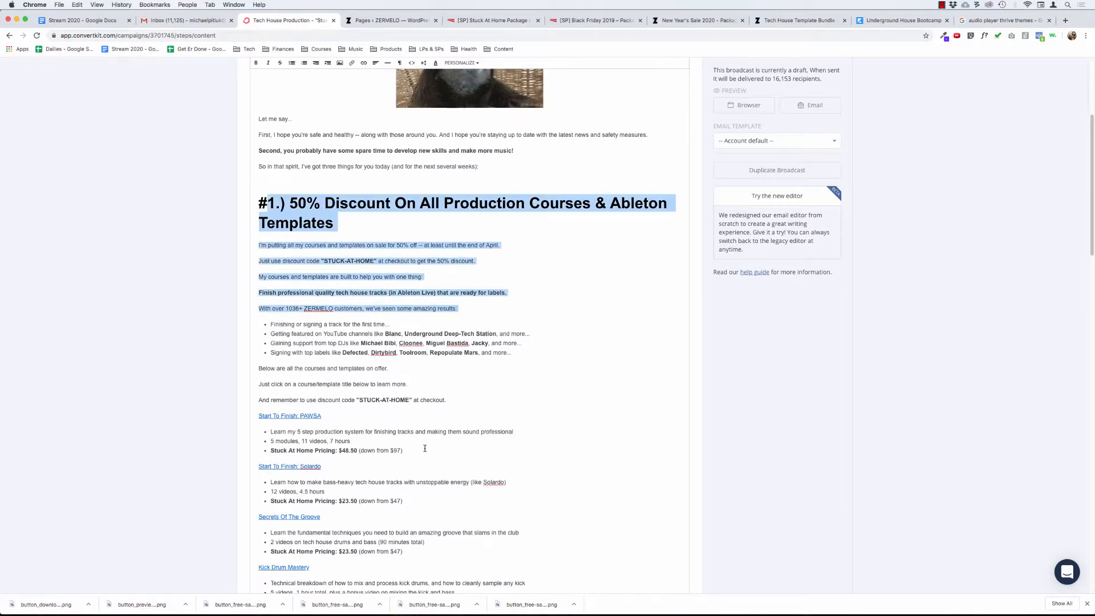
pyautogui.scroll(-3, 425, 450)
pyautogui.scroll(-5, 427, 456)
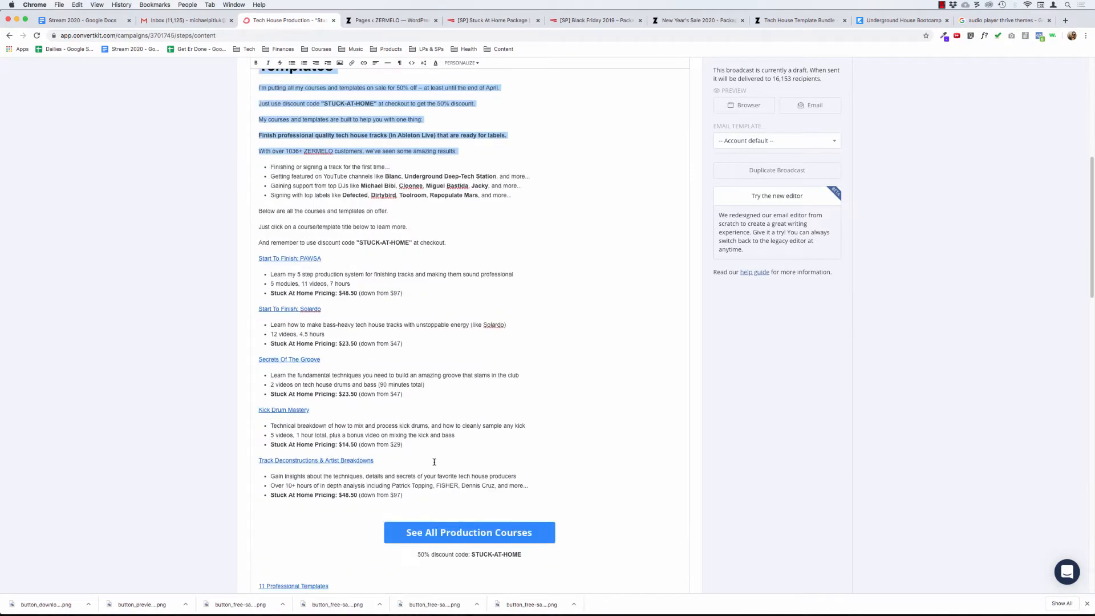
pyautogui.scroll(-7, 434, 462)
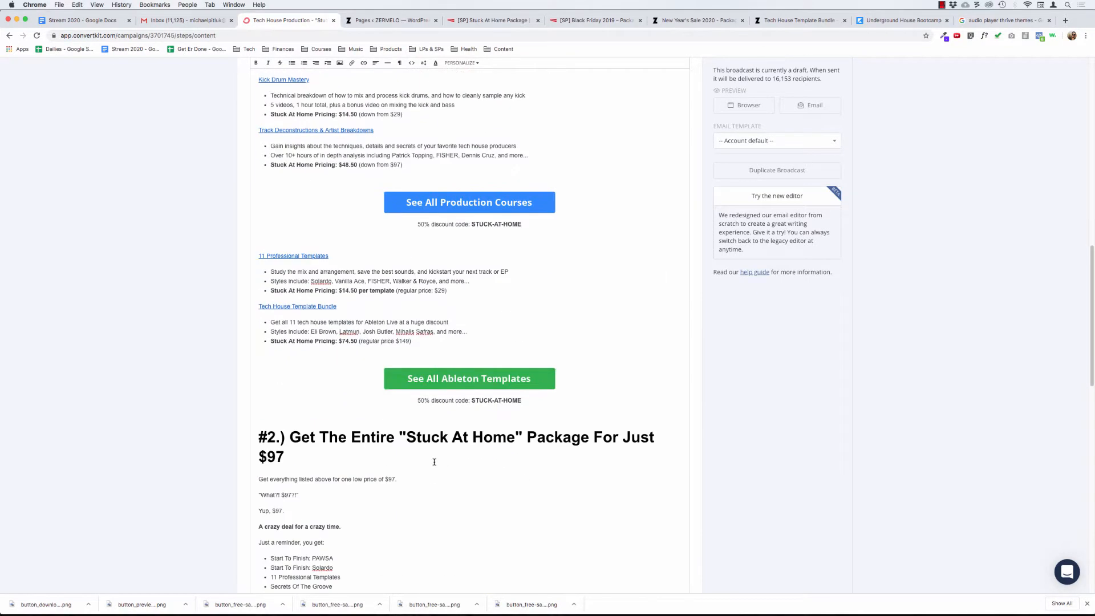
pyautogui.scroll(-6, 434, 462)
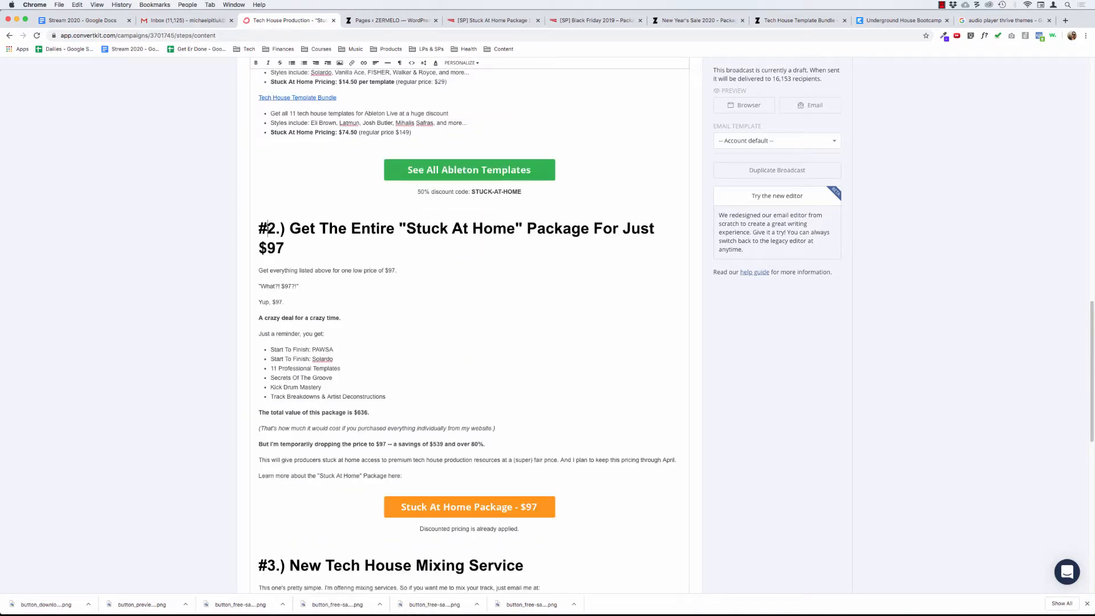
# Step: Examine the email's section #2 on the "Stuck At Home" package, including its $97 price, total value and package button
pyautogui.moveTo(268, 229); pyautogui.dragTo(627, 480)
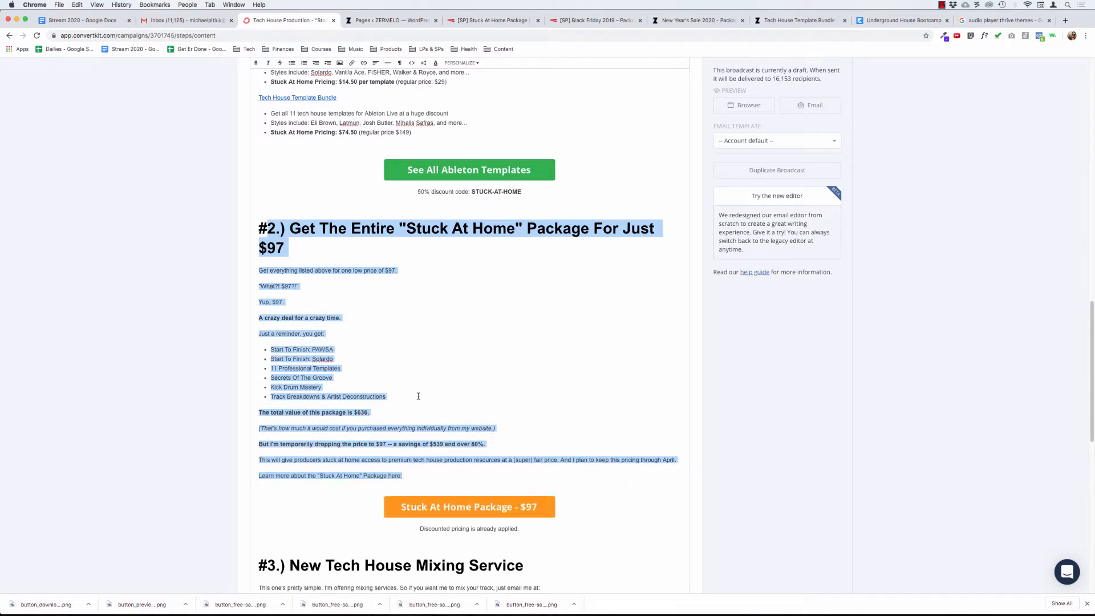
pyautogui.scroll(15, 418, 396)
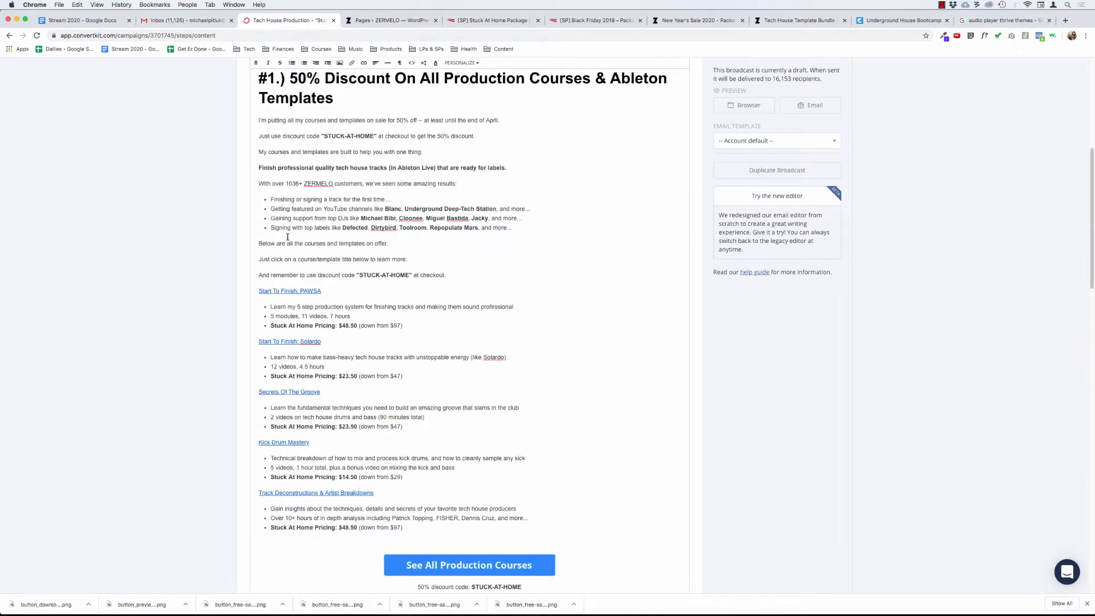
pyautogui.scroll(-15, 307, 252)
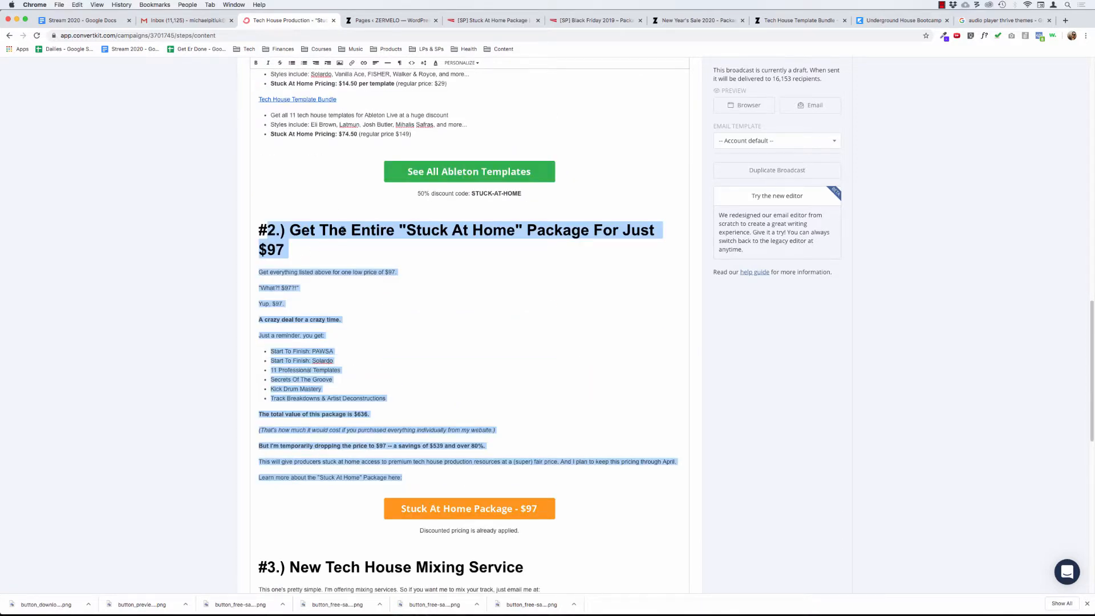
pyautogui.moveTo(285, 250); pyautogui.dragTo(258, 250)
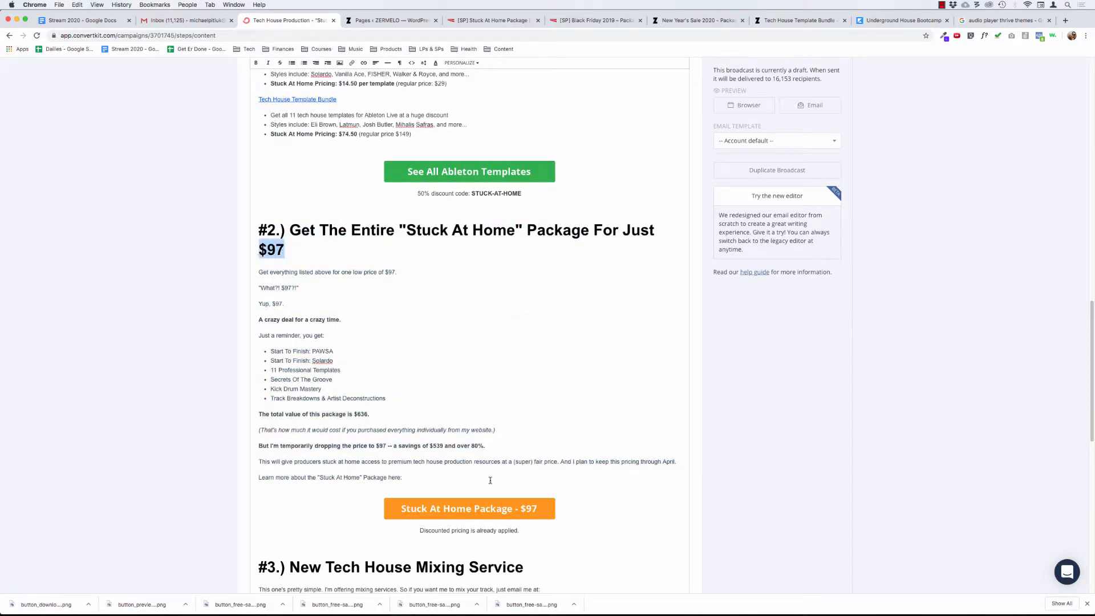
pyautogui.click(372, 413)
pyautogui.moveTo(354, 414); pyautogui.dragTo(371, 414)
pyautogui.click(462, 508)
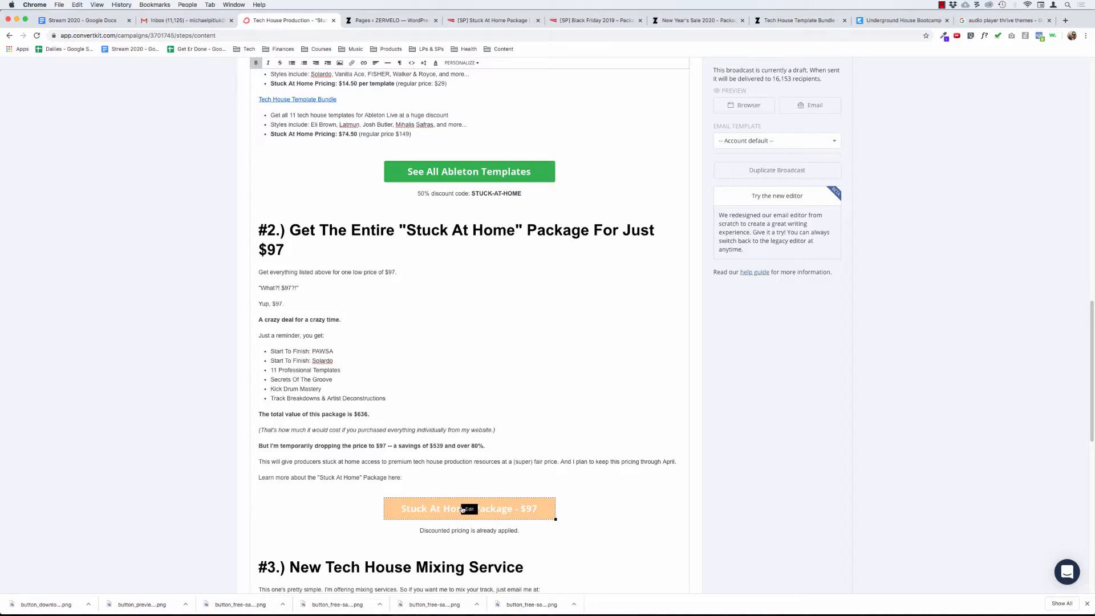
# Step: Switch to the Stuck At Home Package page in Thrive Architect and compare its header section with the email's package offer
pyautogui.click(478, 21)
pyautogui.scroll(15, 502, 252)
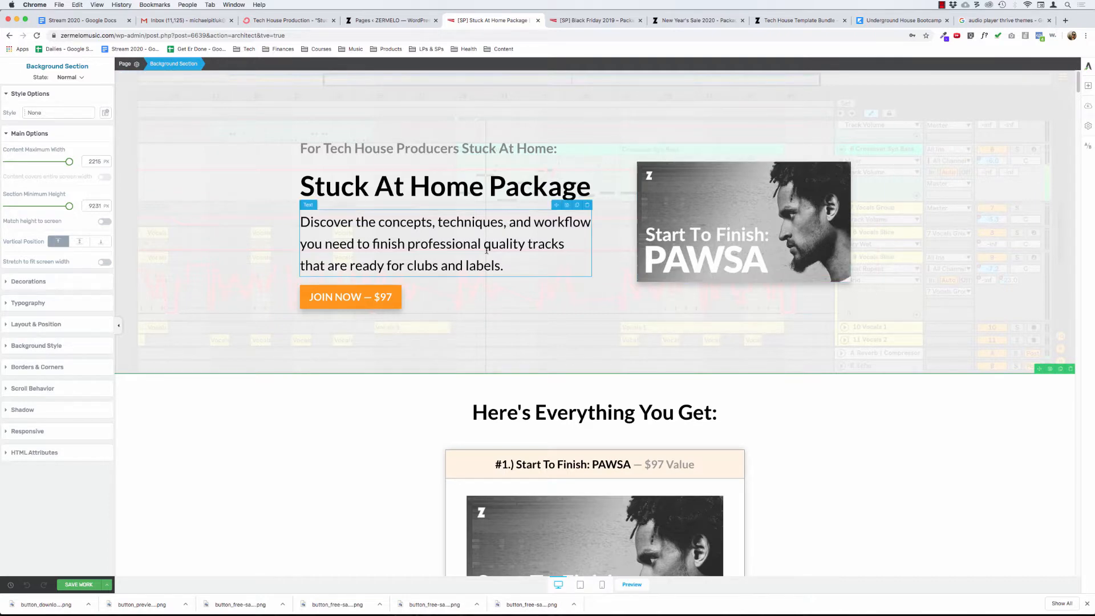
pyautogui.click(731, 196)
pyautogui.scroll(-5, 502, 219)
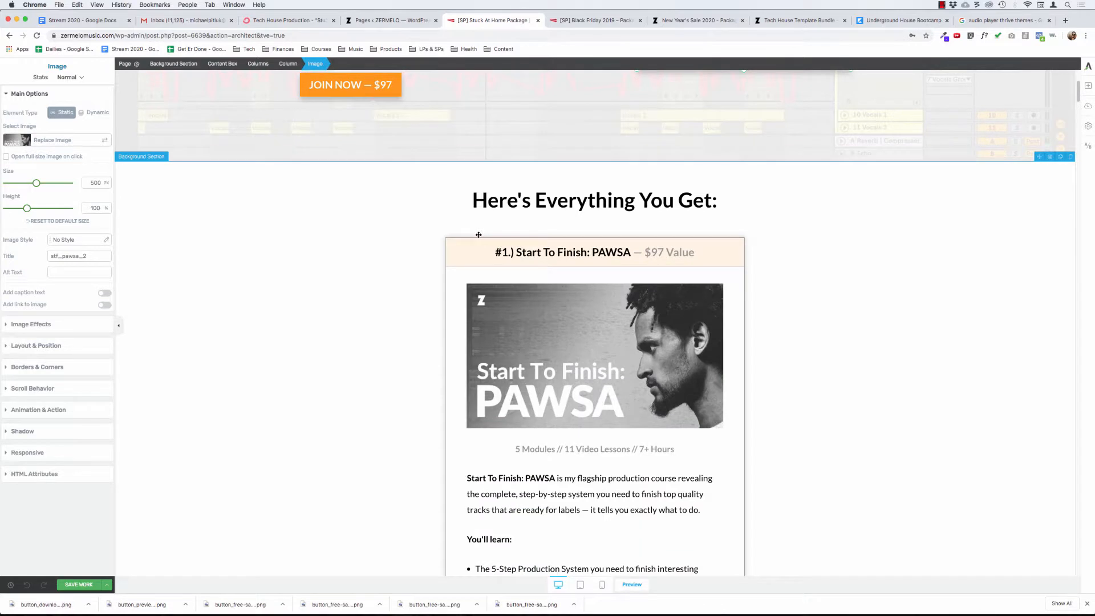
pyautogui.scroll(5, 469, 245)
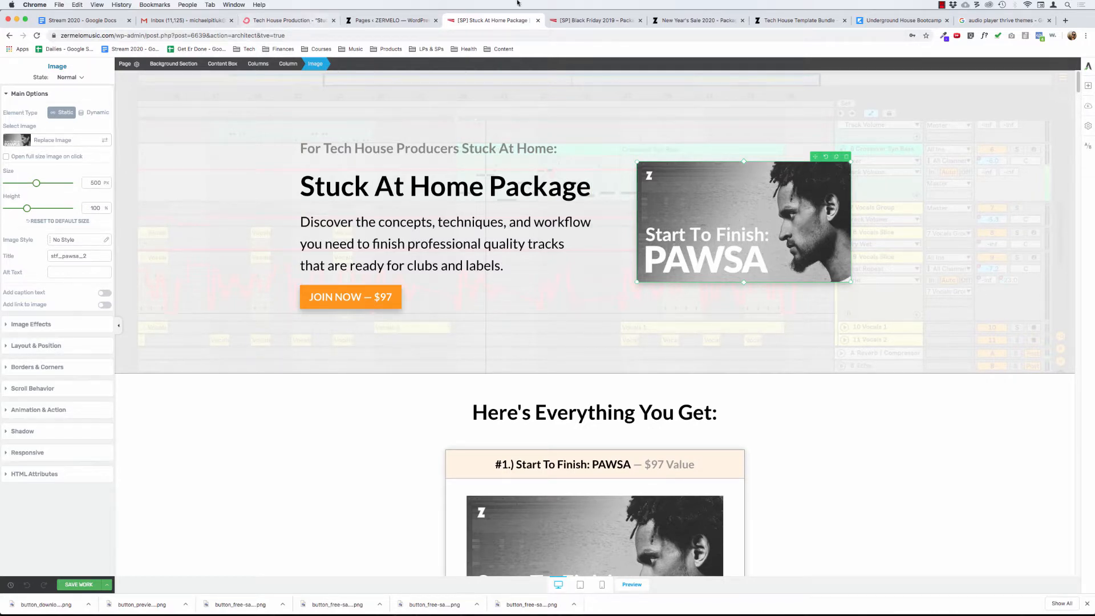
pyautogui.click(289, 22)
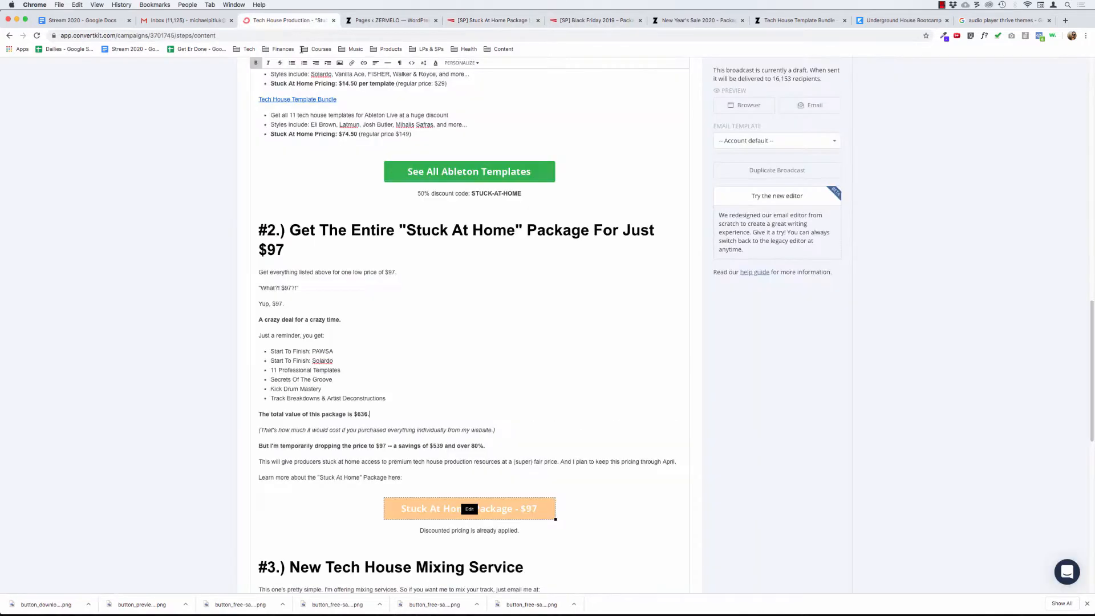
pyautogui.scroll(-1, 491, 271)
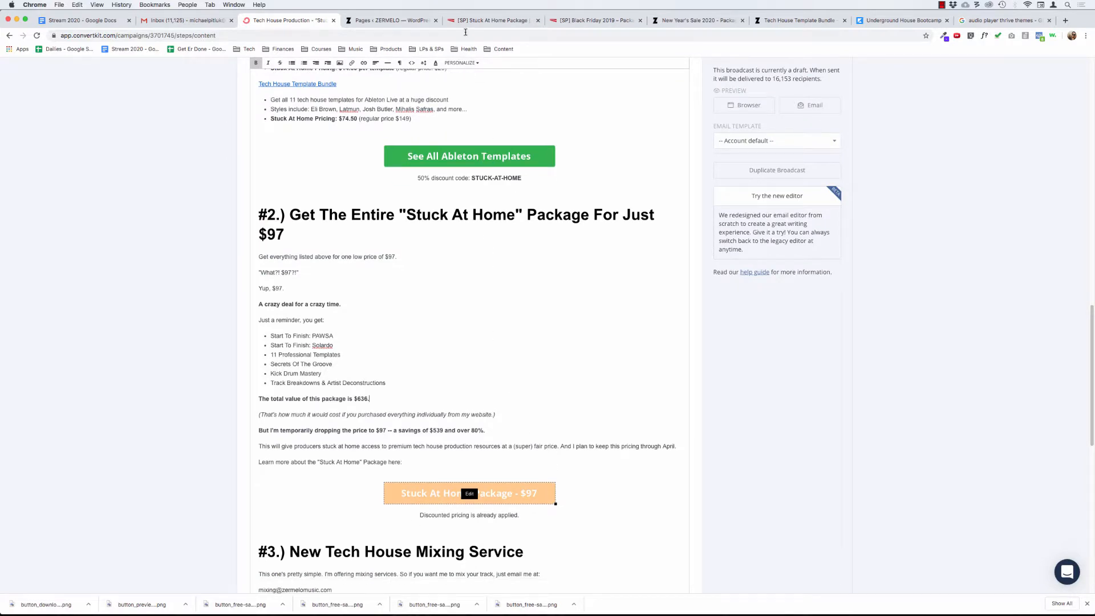
# Step: Return to the Stuck At Home Package page and look through its header, course boxes and template previews
pyautogui.click(477, 22)
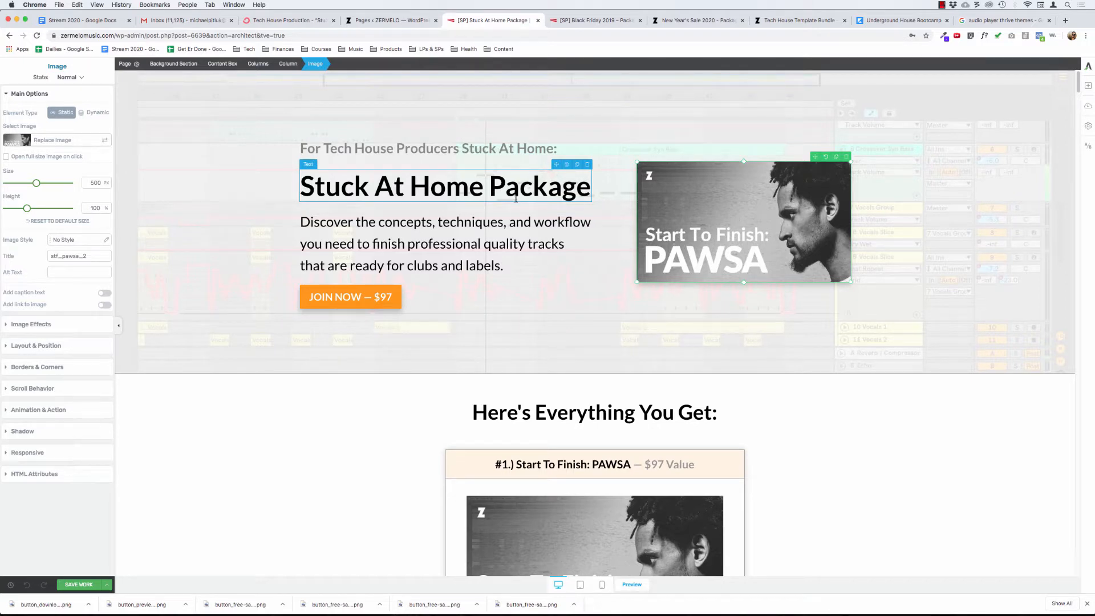
pyautogui.scroll(-5, 516, 199)
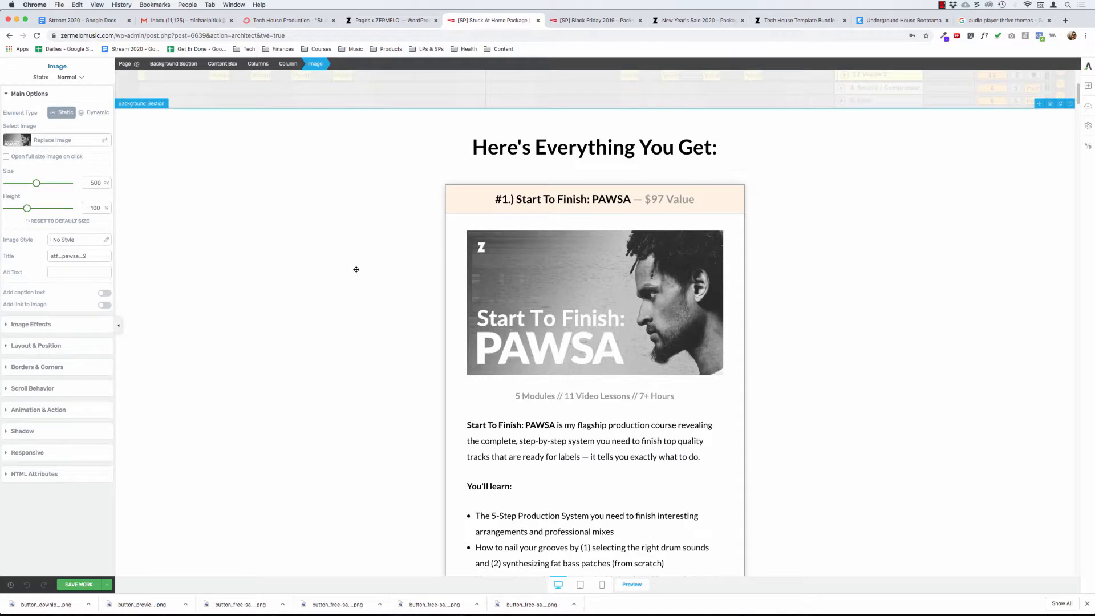
pyautogui.scroll(3, 356, 270)
pyautogui.scroll(-3, 376, 280)
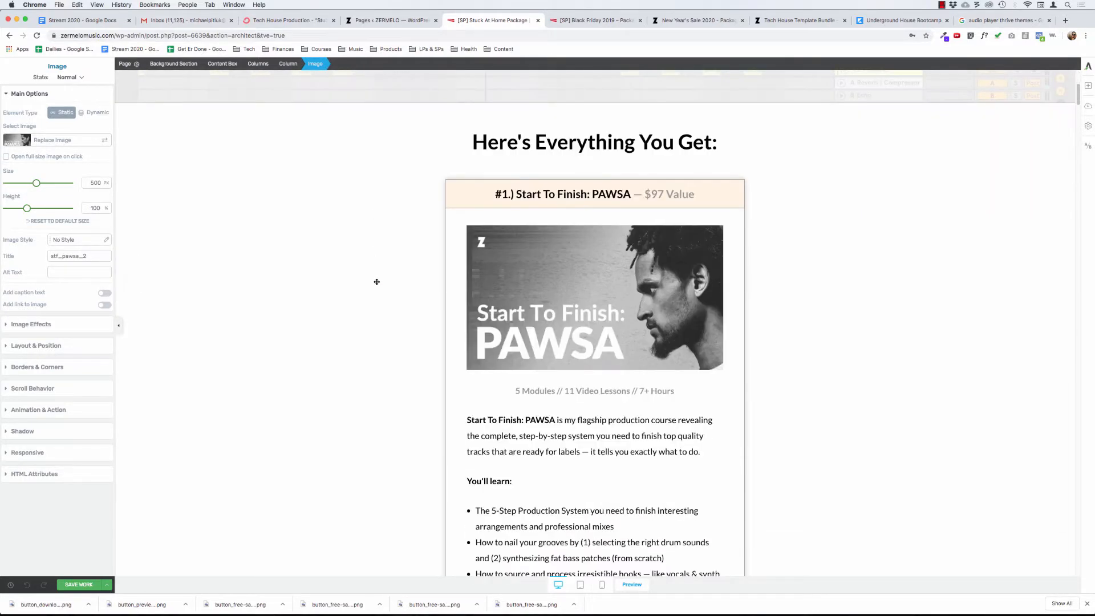
pyautogui.scroll(-5, 377, 281)
pyautogui.scroll(-20, 376, 282)
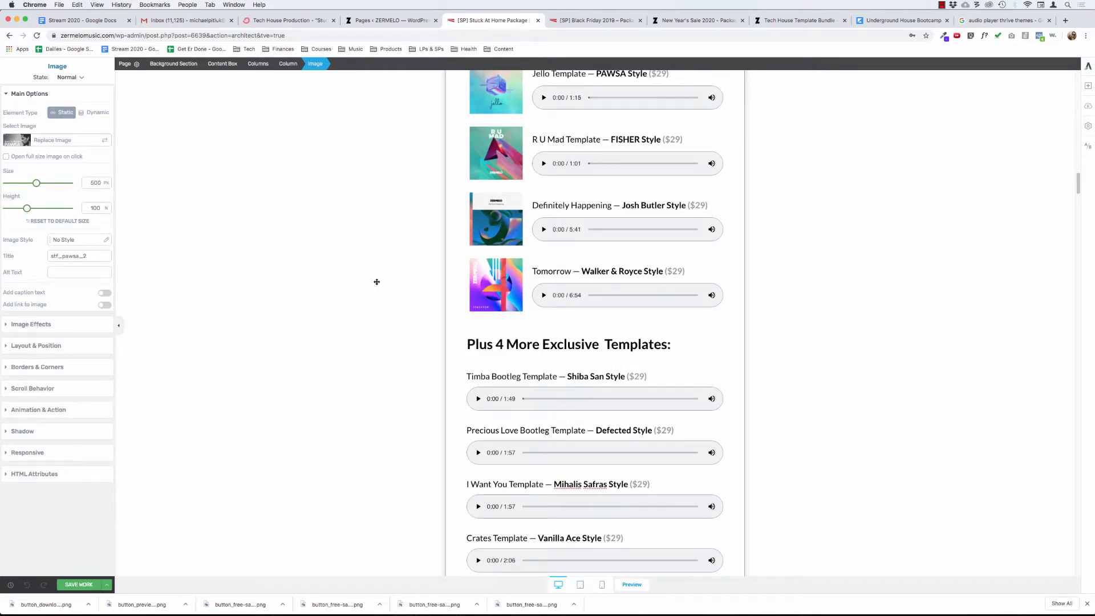
pyautogui.scroll(-1, 387, 359)
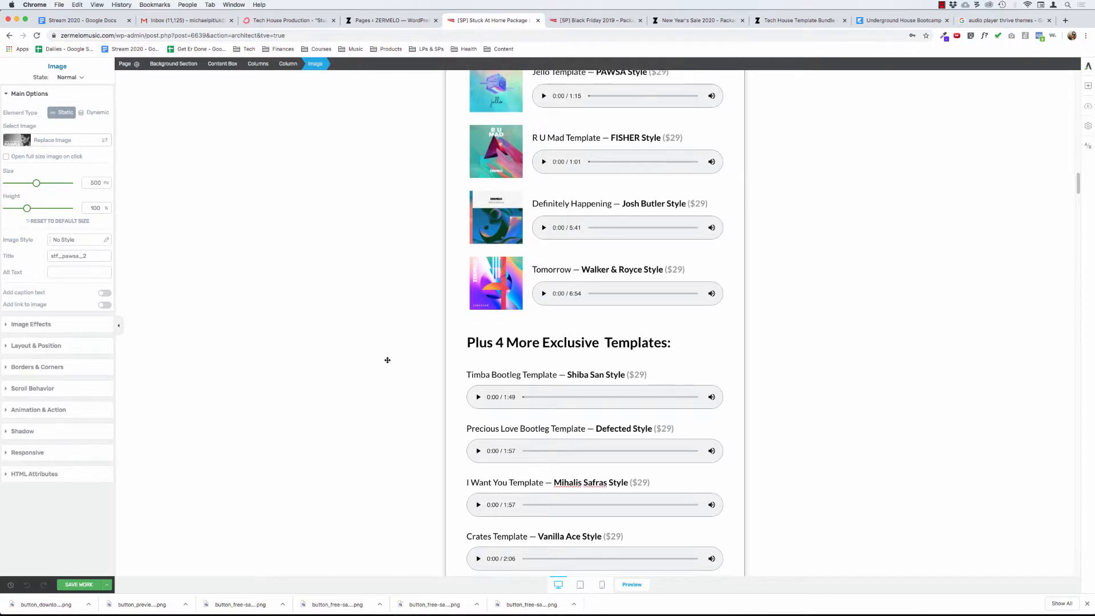
pyautogui.scroll(-12, 388, 359)
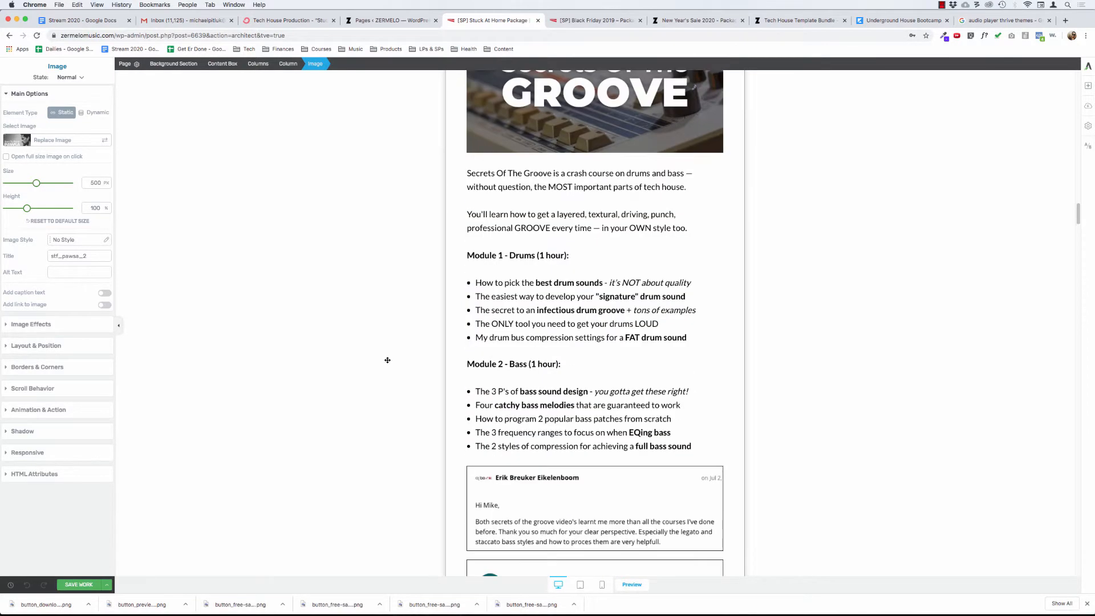
pyautogui.scroll(-8, 387, 360)
pyautogui.scroll(20, 387, 360)
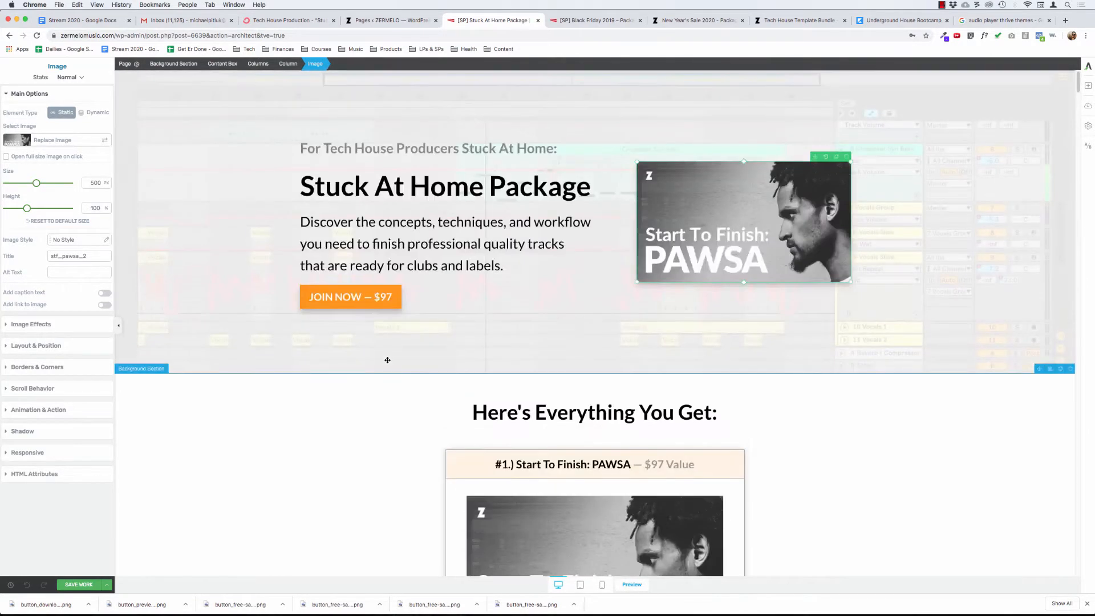
pyautogui.scroll(-10, 387, 360)
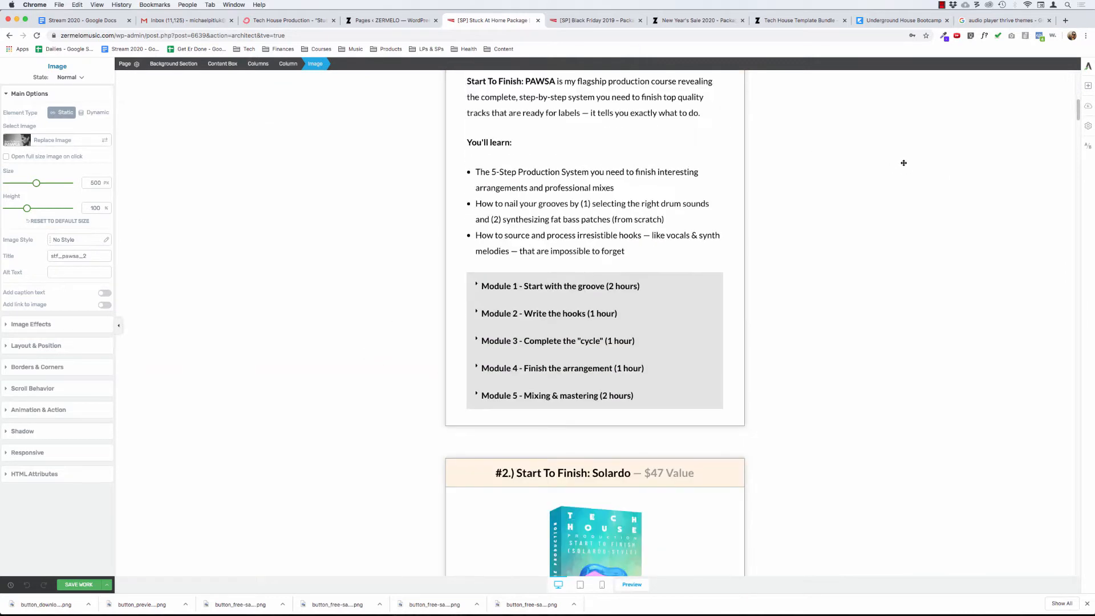
pyautogui.scroll(12, 387, 360)
pyautogui.scroll(-5, 1080, 91)
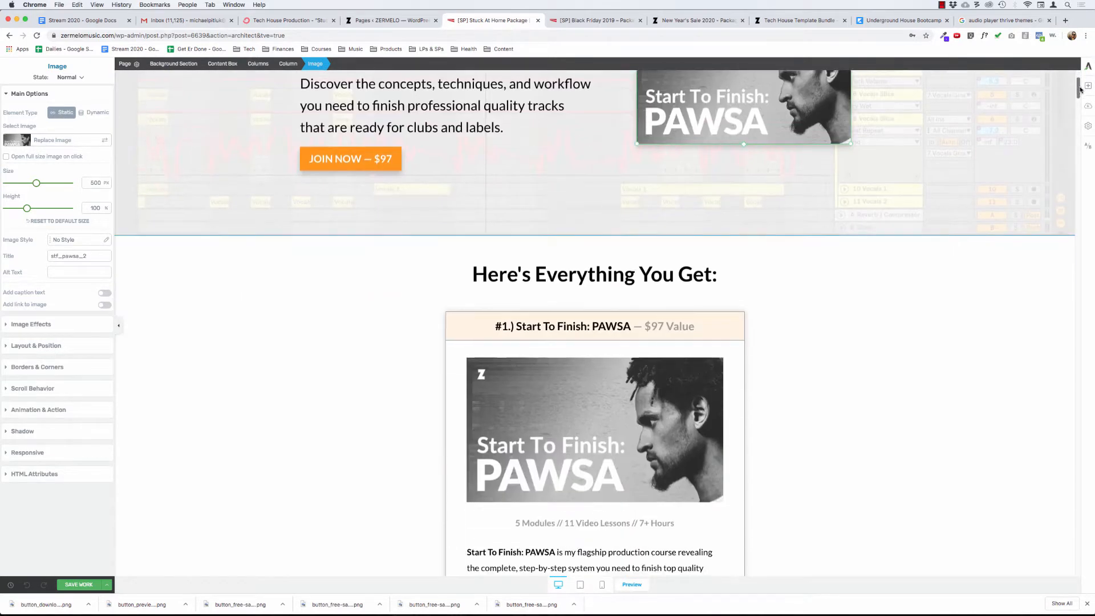
# Step: Delete the "We've Only Just Begun... Bonuses!" background section above the "Ready To Get Started?" section
pyautogui.moveTo(1080, 91); pyautogui.dragTo(1093, 152)
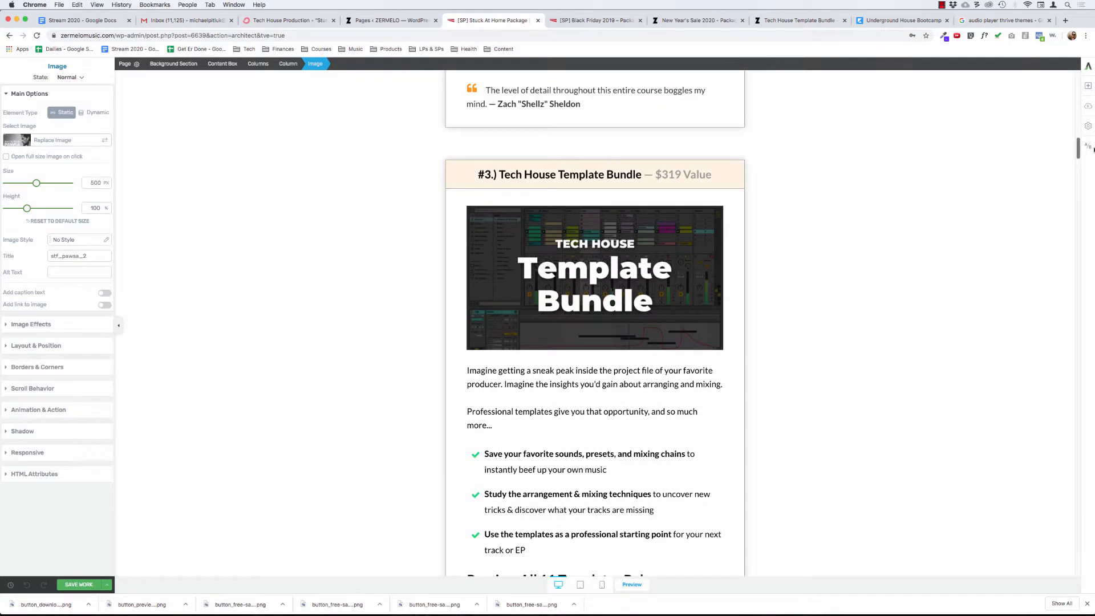
pyautogui.moveTo(1093, 150); pyautogui.dragTo(1079, 197)
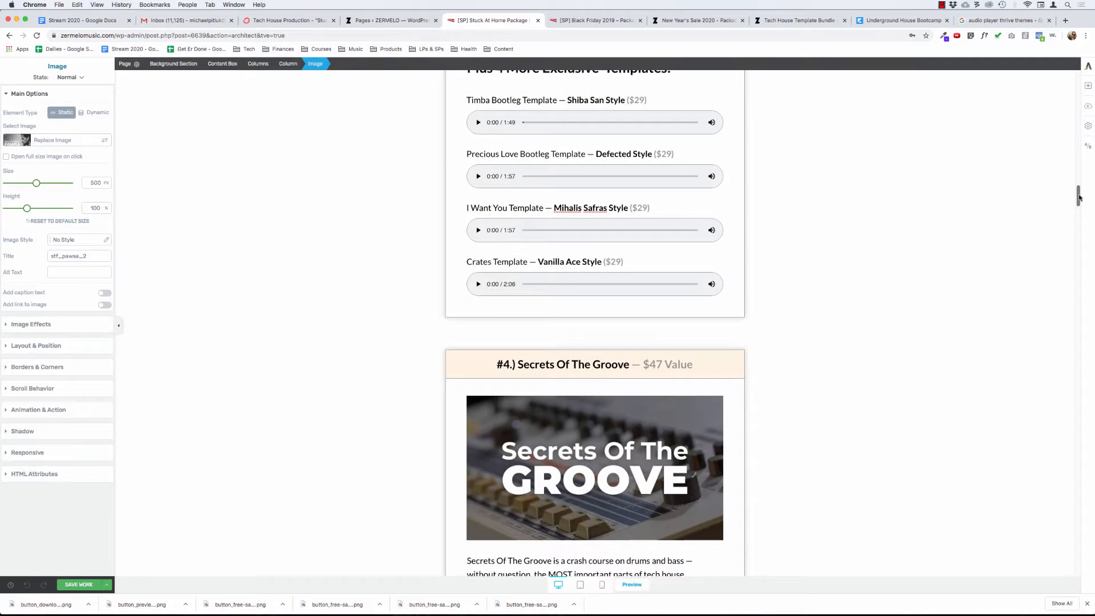
pyautogui.moveTo(1079, 197); pyautogui.dragTo(1092, 490)
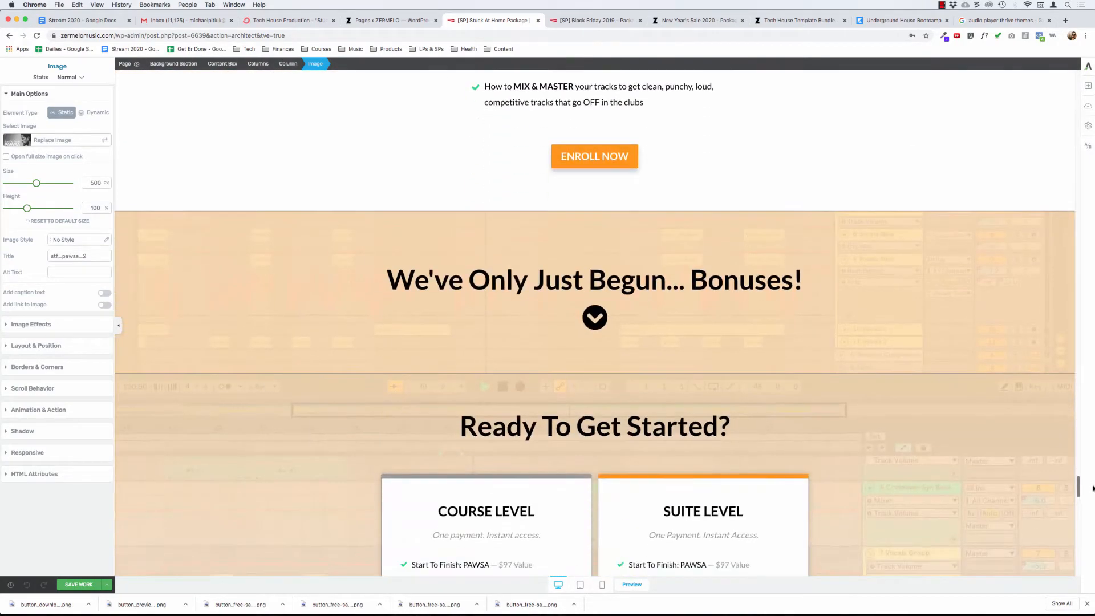
pyautogui.click(935, 286)
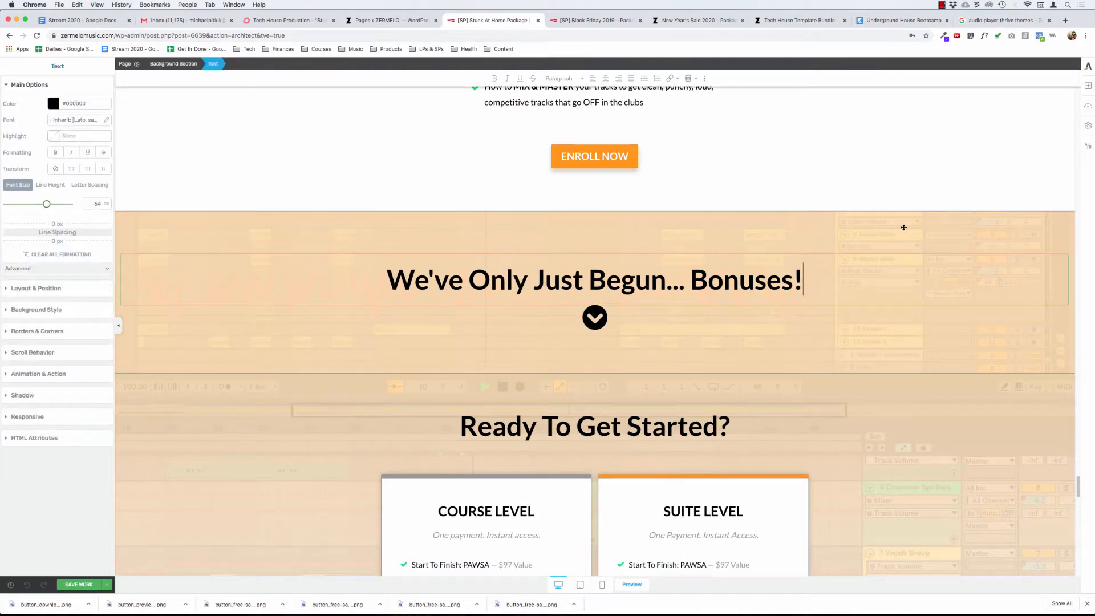
pyautogui.click(904, 227)
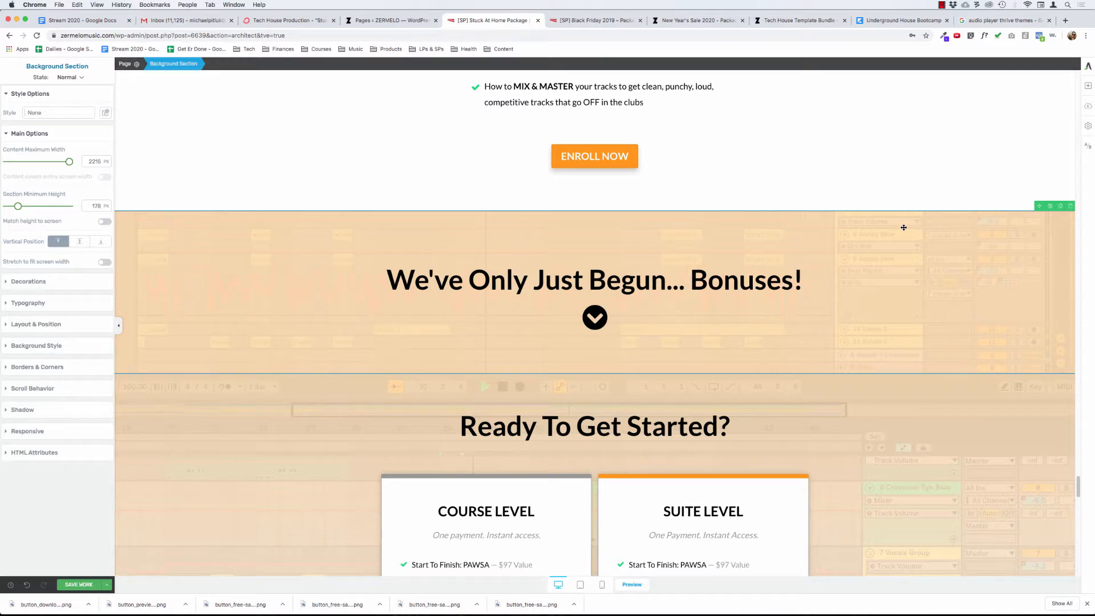
pyautogui.click(1071, 208)
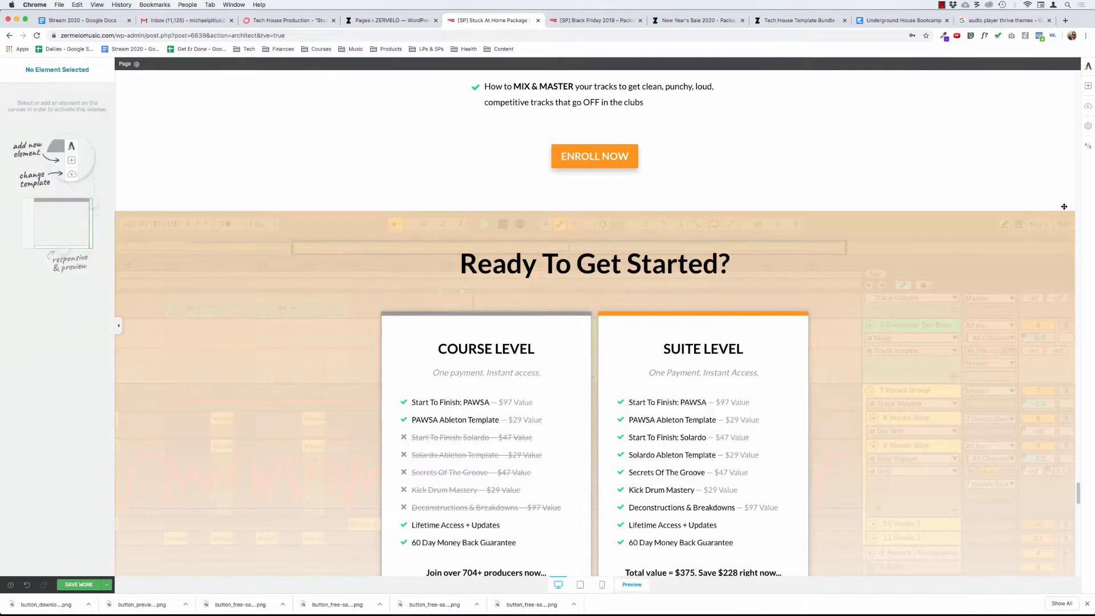
# Step: Move the "Ready To Get Started?" background section up the page to directly below the "#6.) Deconstructions & Breakdowns" box
pyautogui.click(1045, 265)
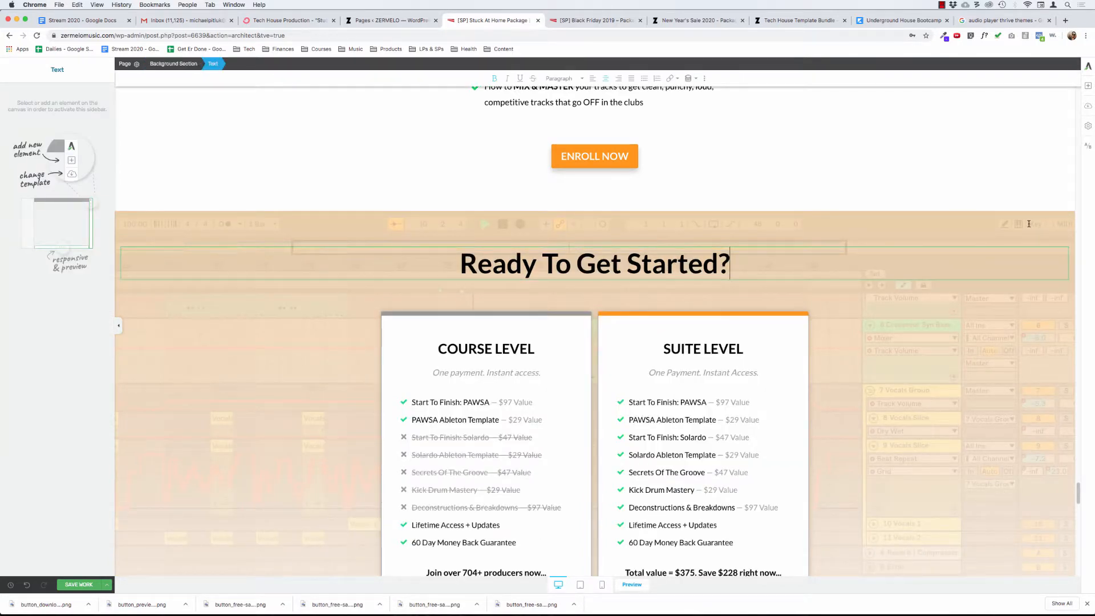
pyautogui.click(1038, 397)
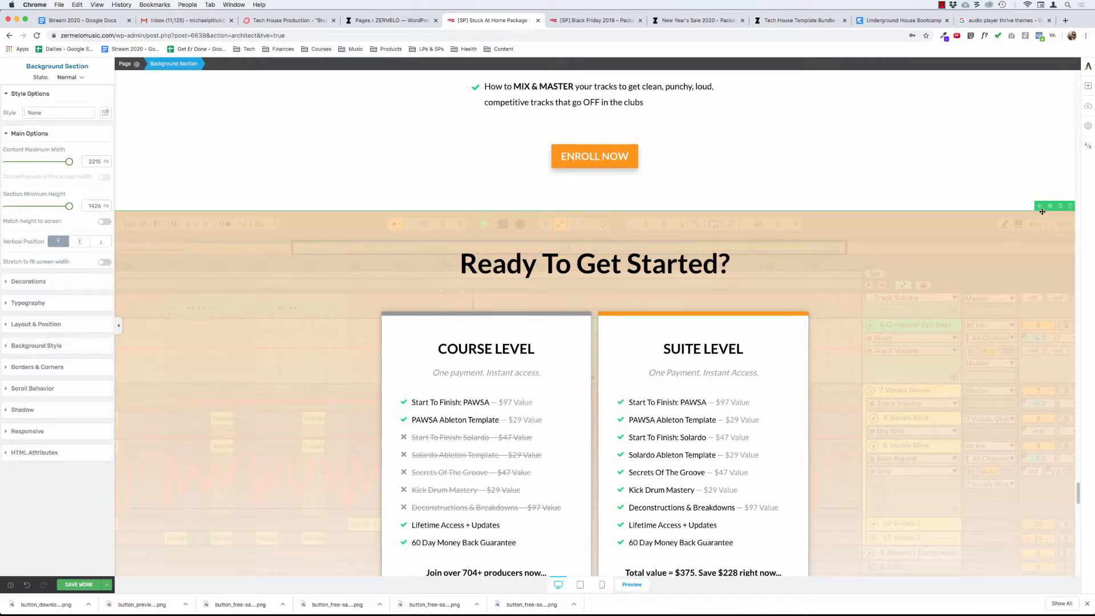
pyautogui.moveTo(1036, 205); pyautogui.dragTo(783, 260)
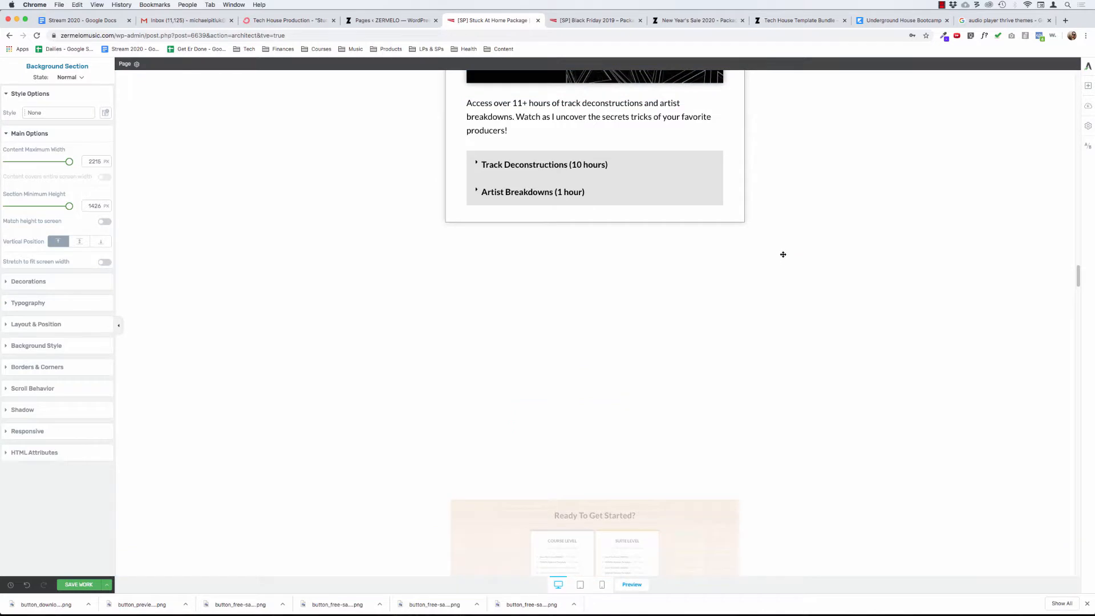
pyautogui.scroll(5, 645, 199)
pyautogui.scroll(1, 630, 172)
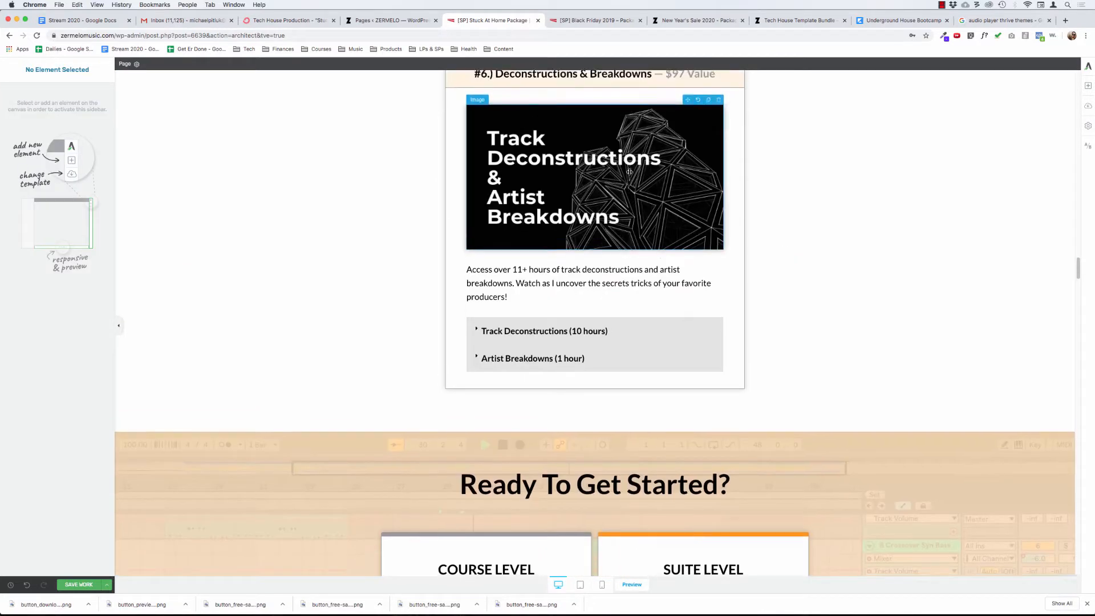
# Step: Delete the "COURSE LEVEL" column from the pricing table in the "Ready To Get Started?" section
pyautogui.scroll(-3, 630, 171)
pyautogui.scroll(-2, 521, 410)
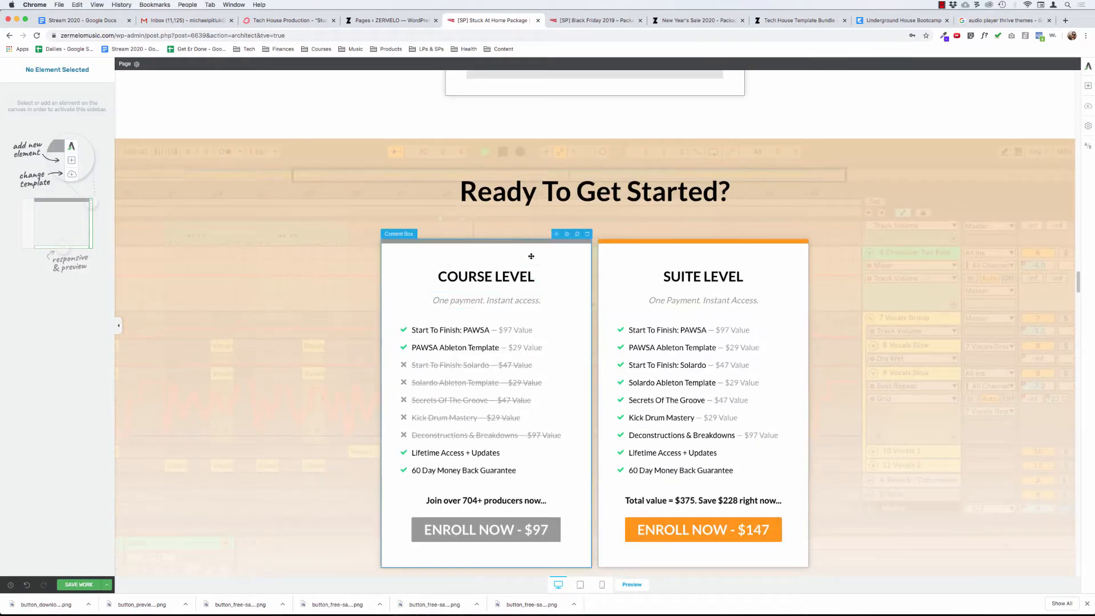
pyautogui.click(556, 251)
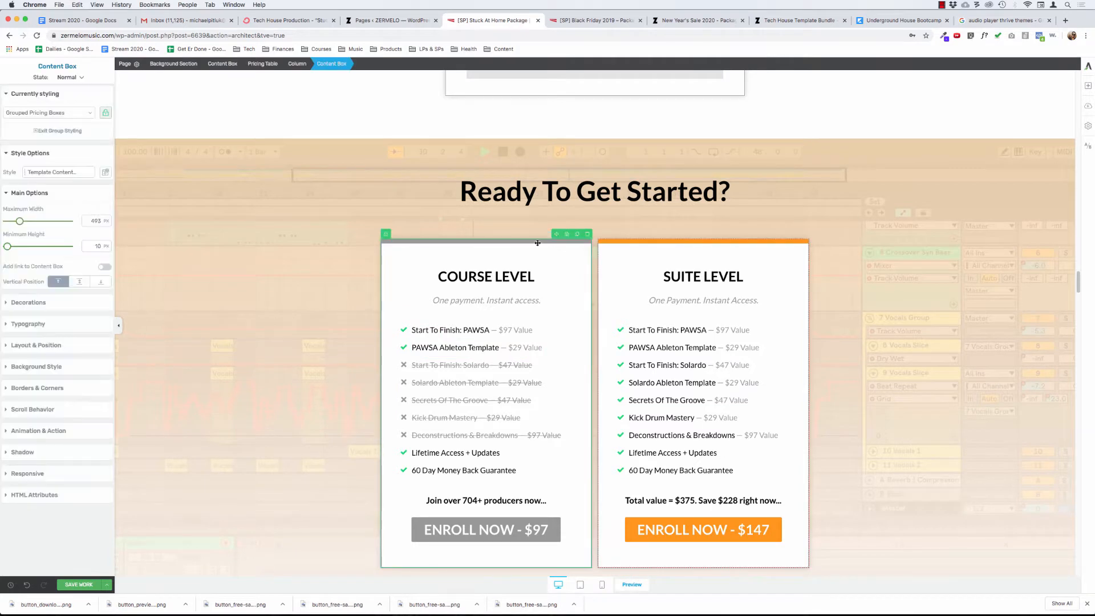
pyautogui.click(297, 65)
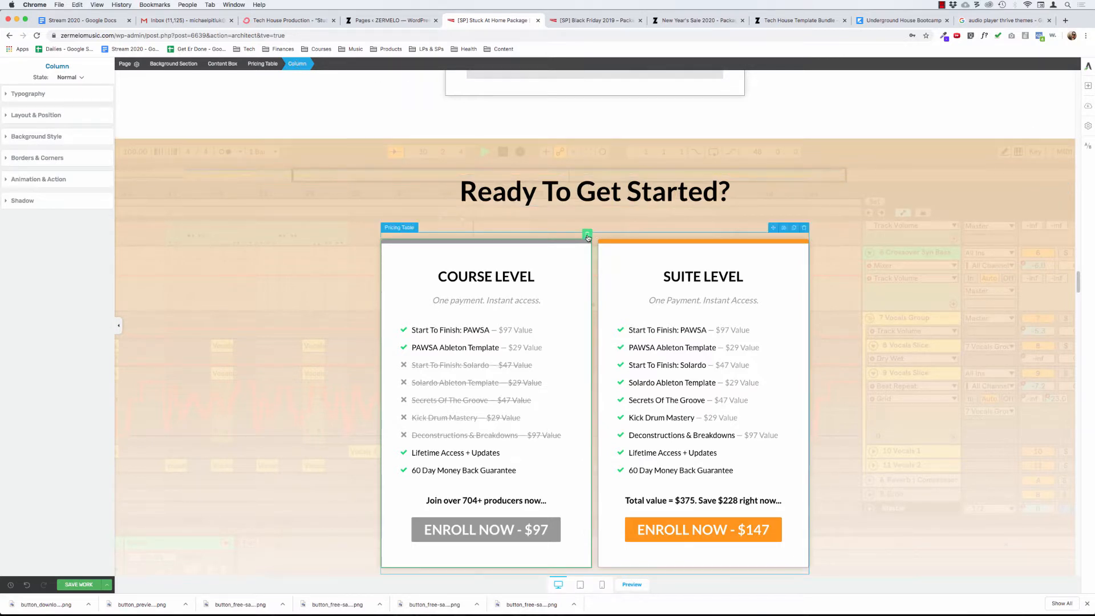
pyautogui.press('Delete')
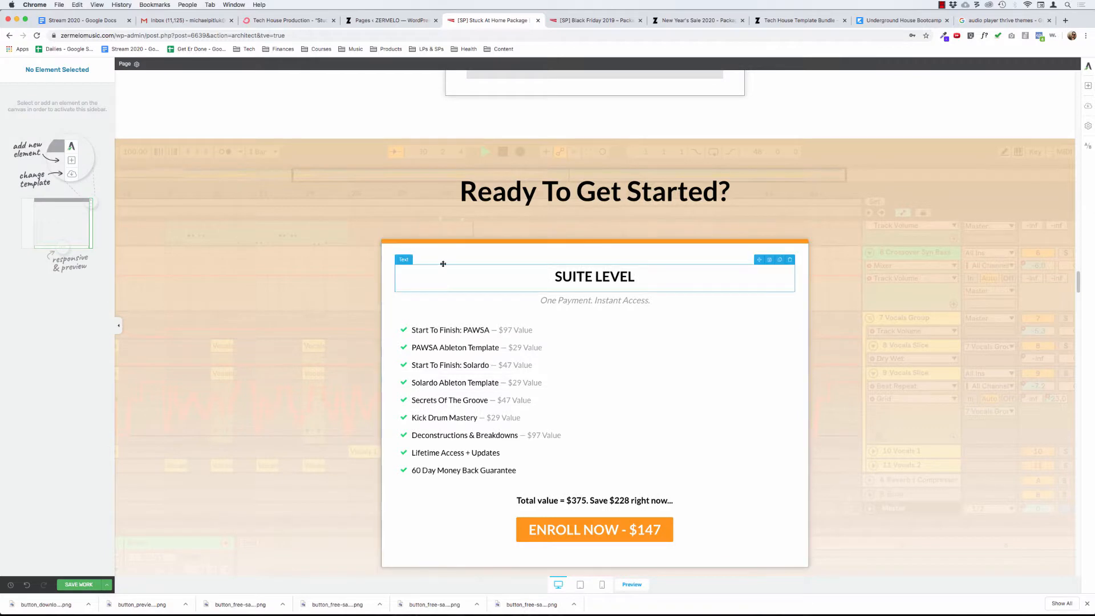
# Step: Remove the "PAWSA Ableton Template" and "Solardo Ableton Template" items from the styled list in the "SUITE LEVEL" box
pyautogui.click(443, 248)
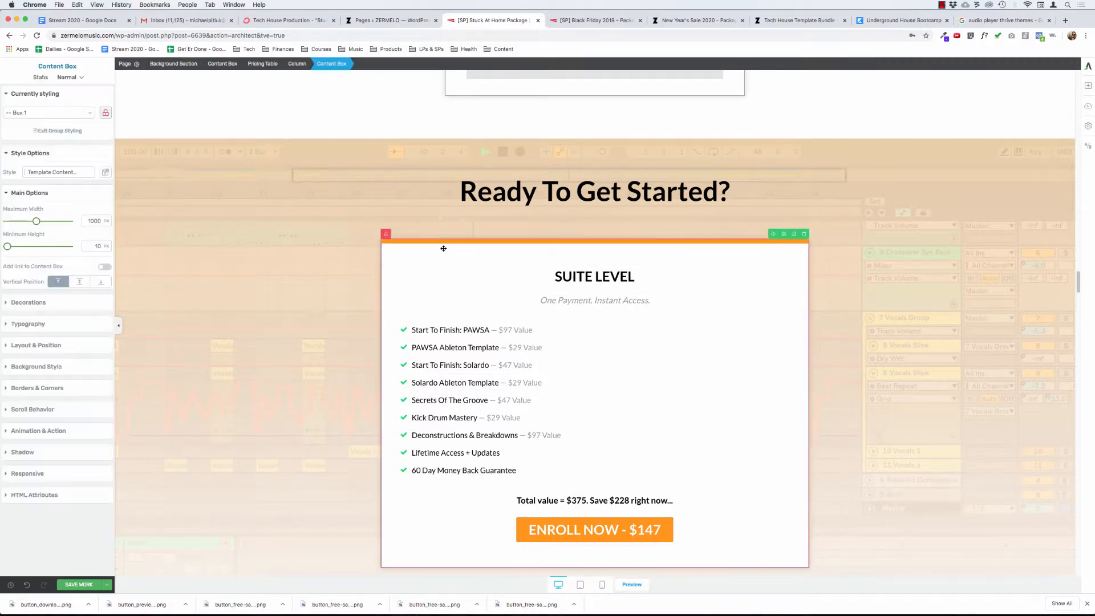
pyautogui.click(450, 340)
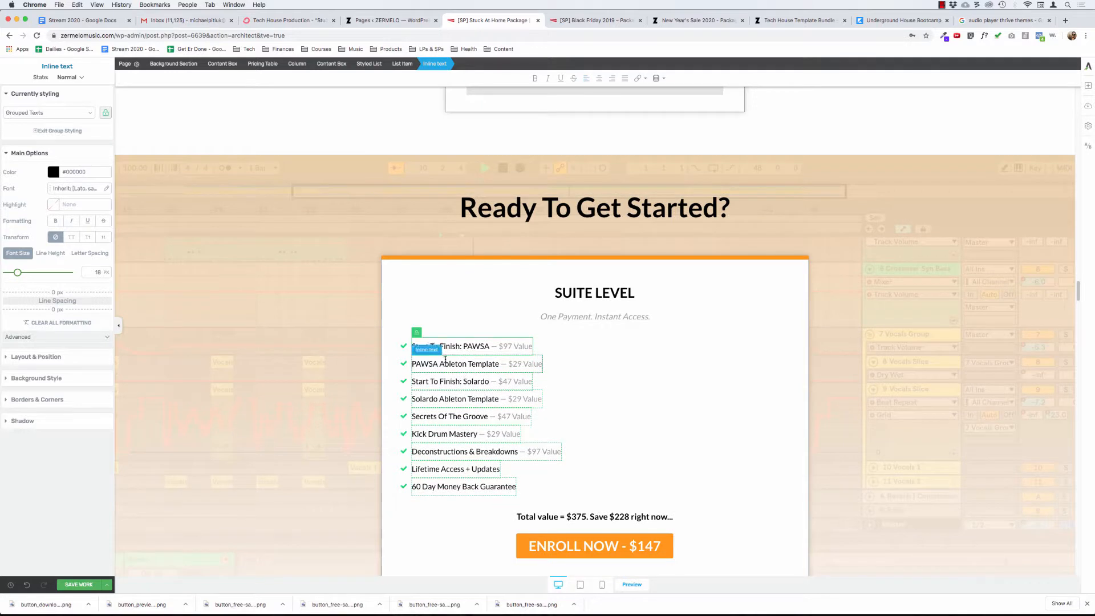
pyautogui.click(445, 361)
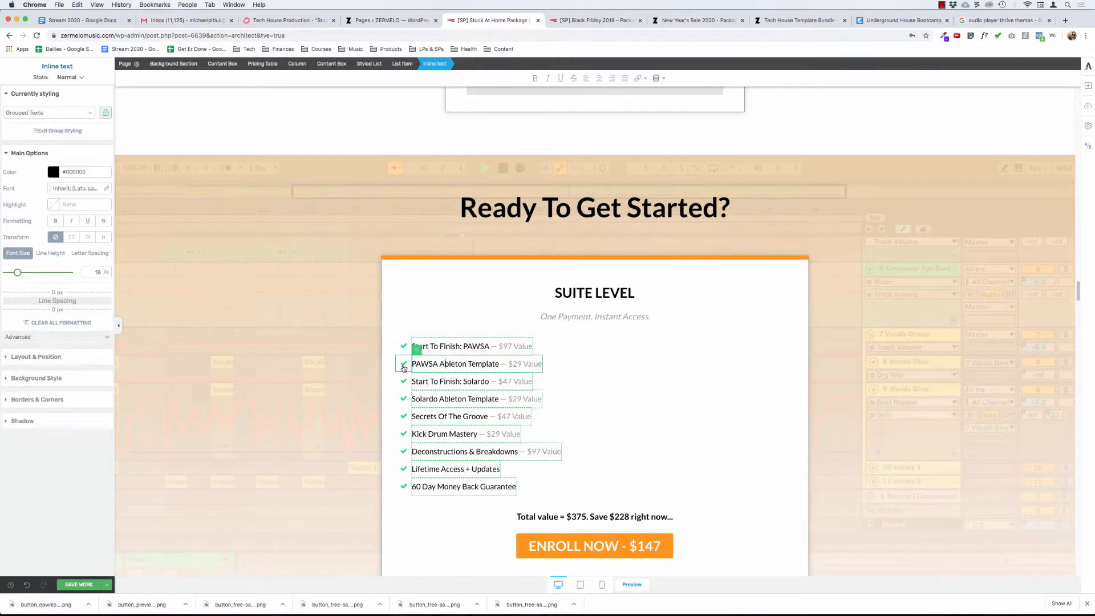
pyautogui.click(404, 367)
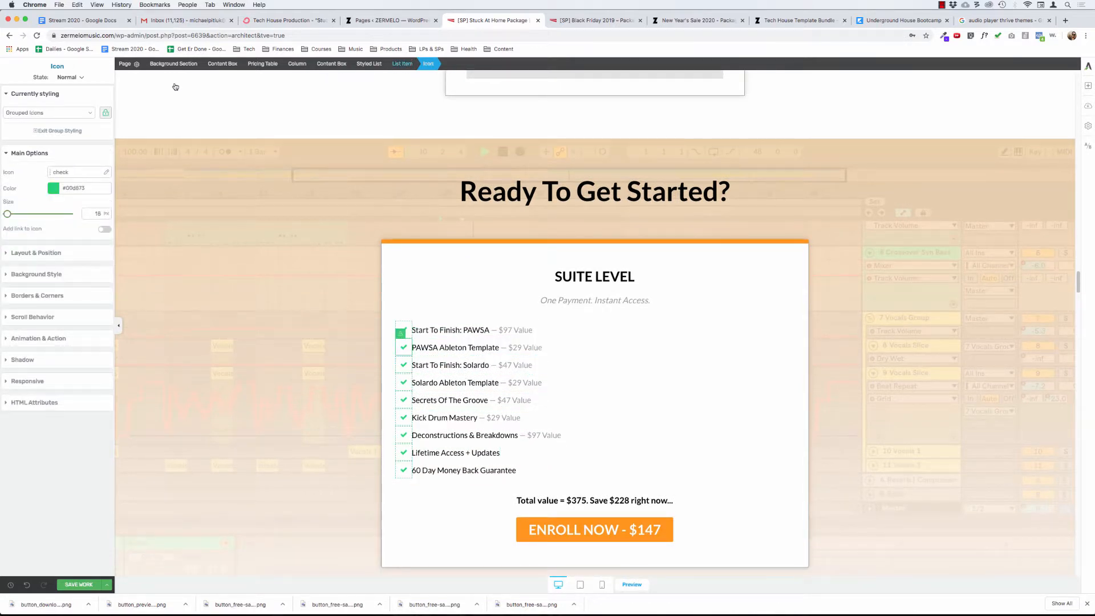
pyautogui.click(398, 66)
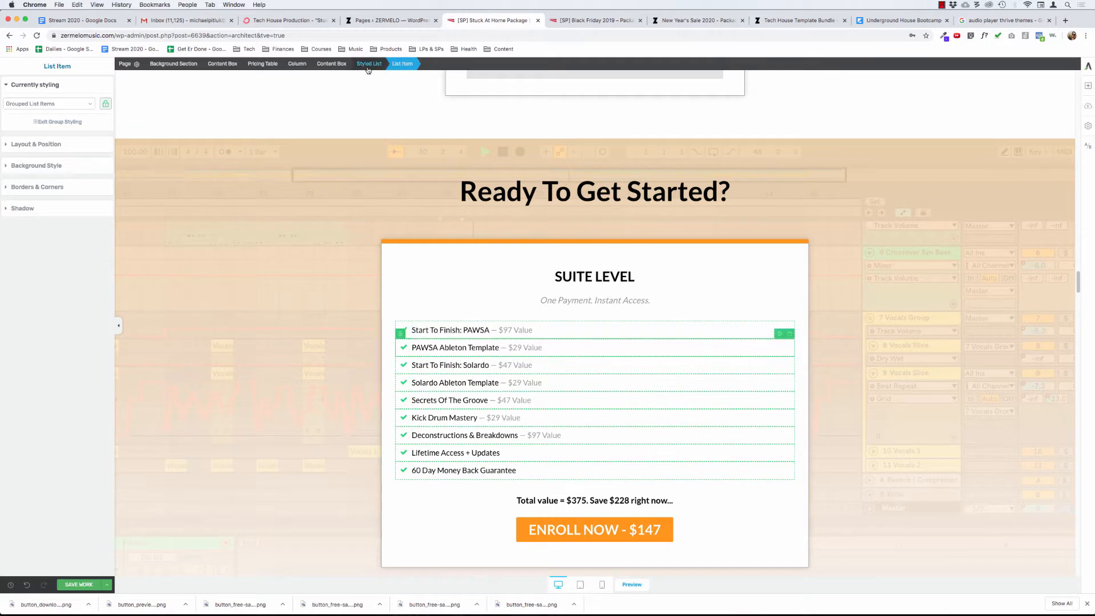
pyautogui.click(368, 65)
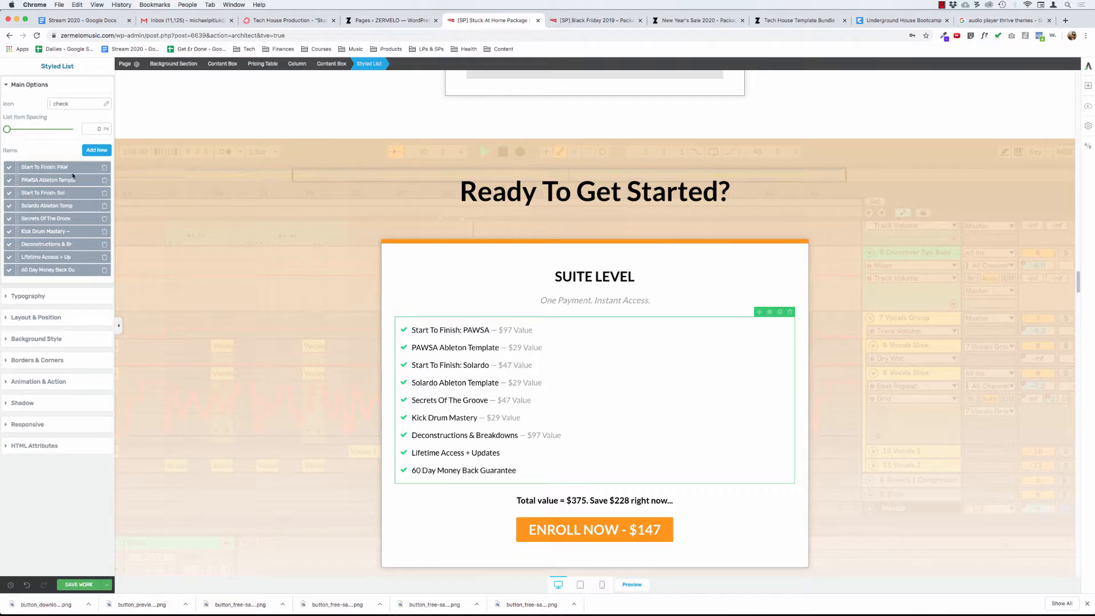
pyautogui.click(105, 180)
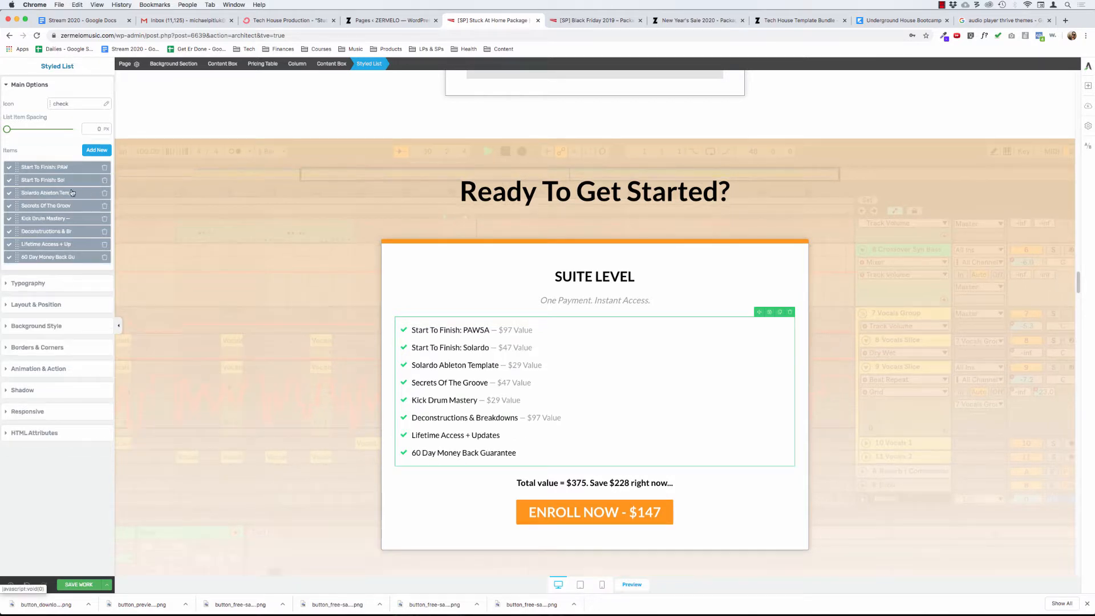
pyautogui.click(104, 193)
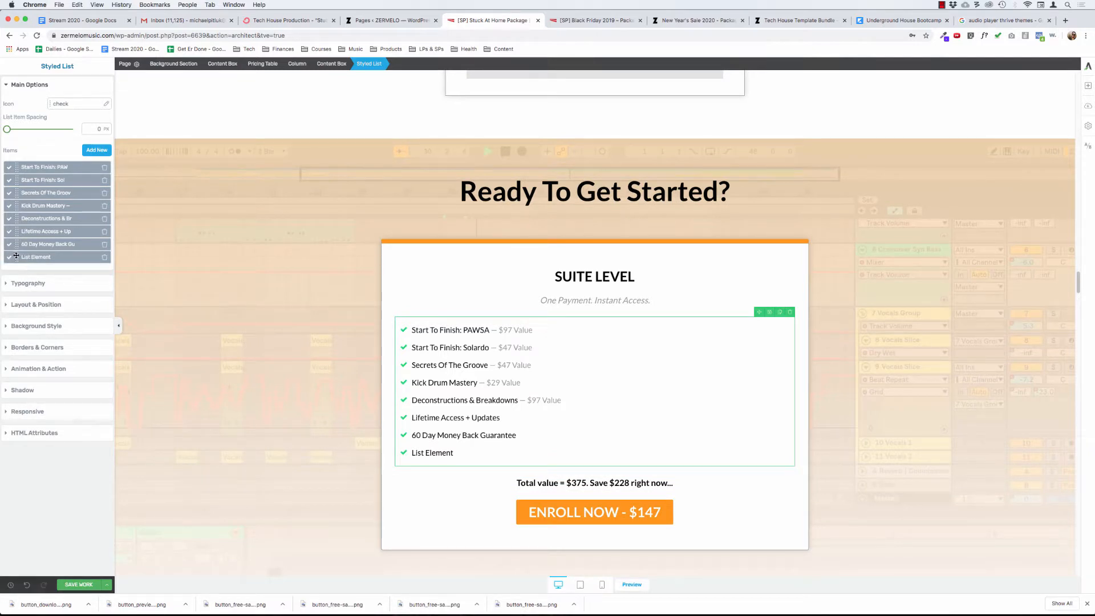
# Step: Place a new list item below "Start To Finish: Solardo" and enter "11 Professional Ableton Templates — $319 Value" as its text
pyautogui.moveTo(12, 256); pyautogui.dragTo(11, 193)
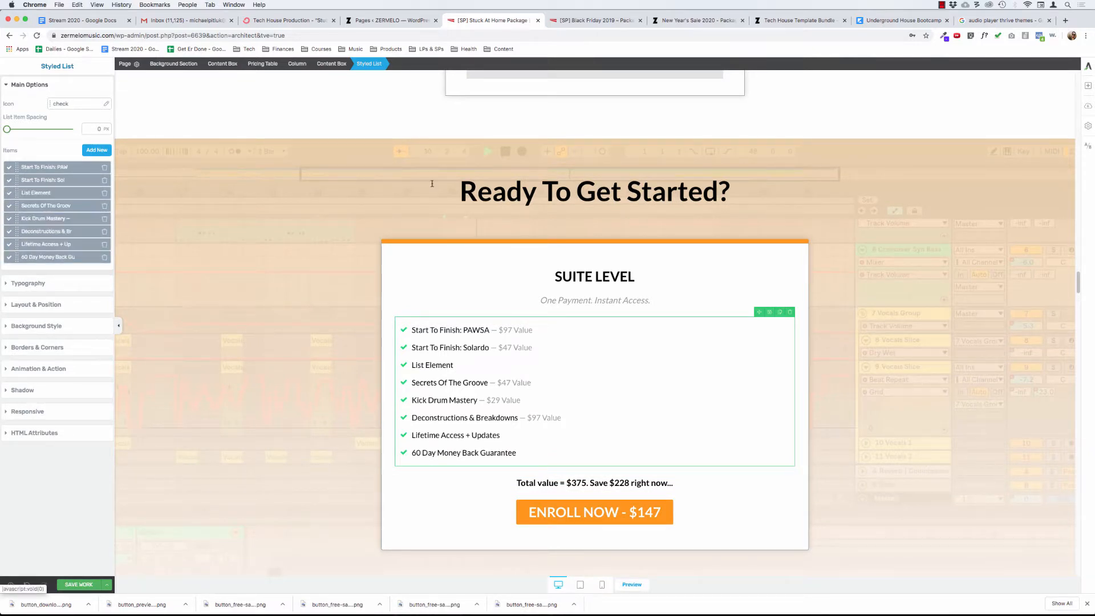
pyautogui.doubleClick(438, 363)
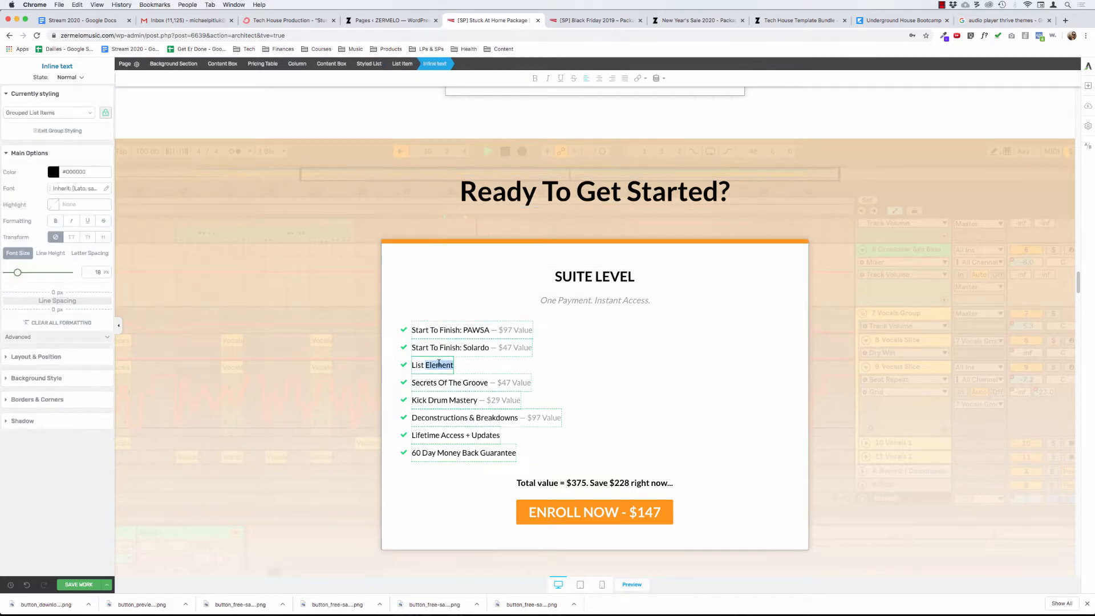
pyautogui.press('super+a')
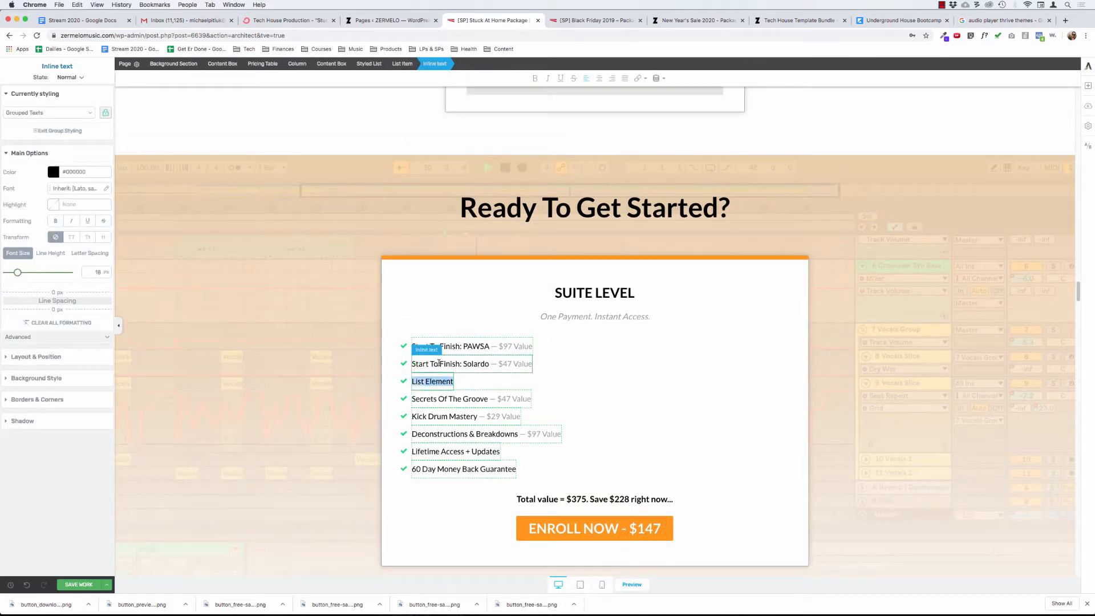
pyautogui.write('11')
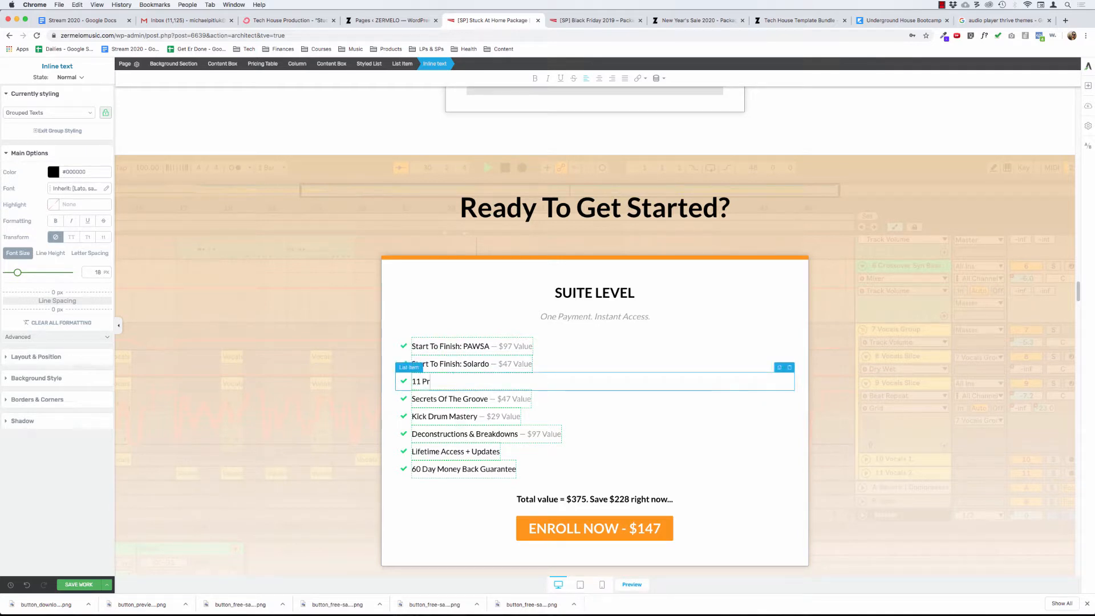
pyautogui.write(' Professional Ableton Templates —')
pyautogui.press('super+Tab')
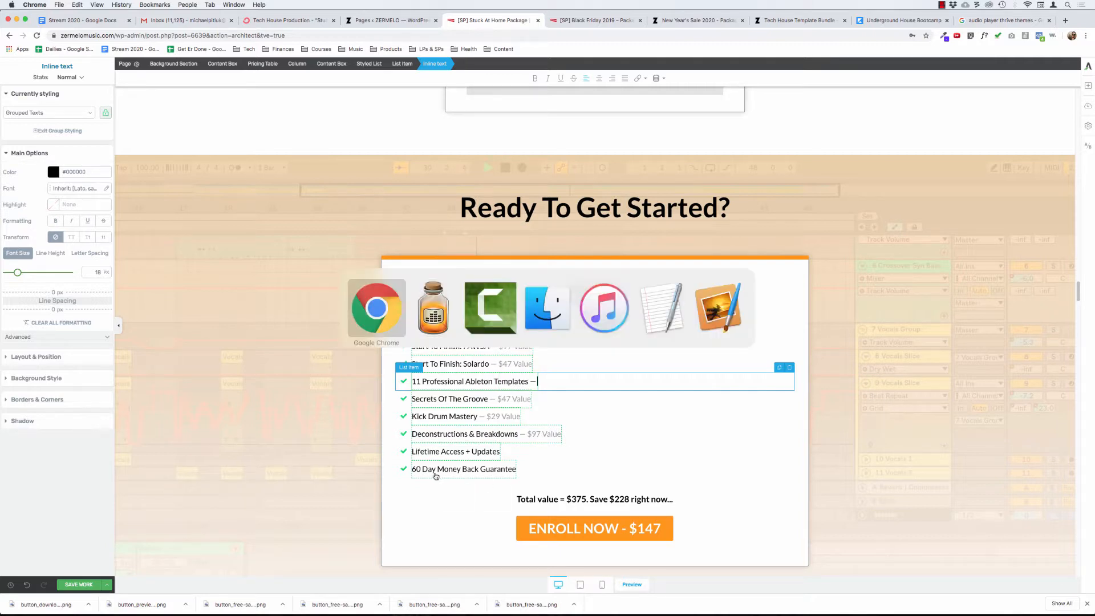
pyautogui.press('super+Tab')
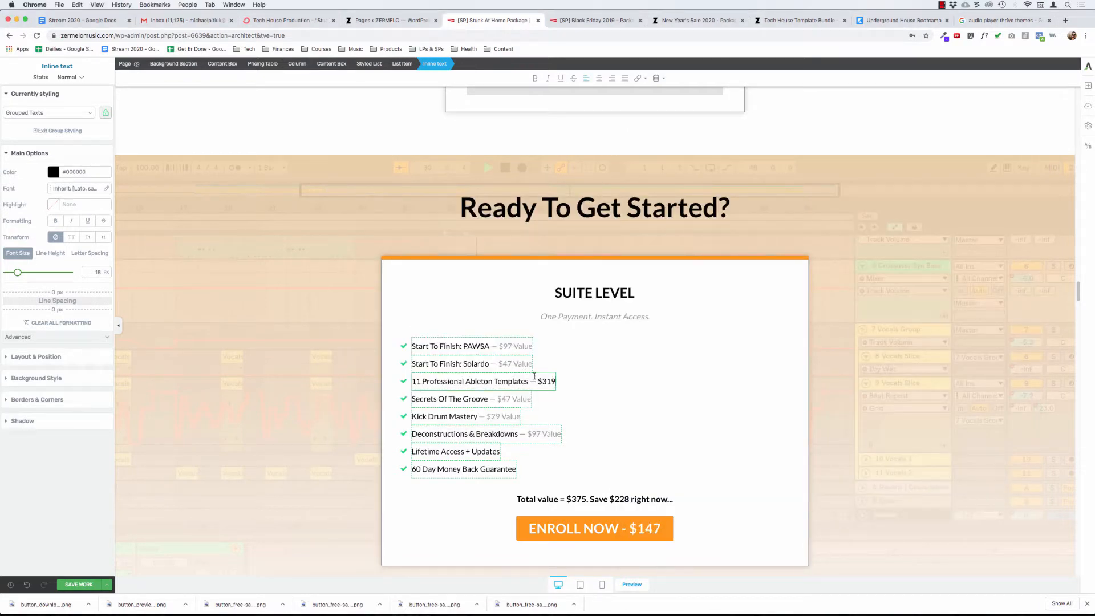
pyautogui.write('Value')
# Step: Recolor the "— $319 Value" part of the Ableton templates list item to grey #999999
pyautogui.press('shift+super+Right')
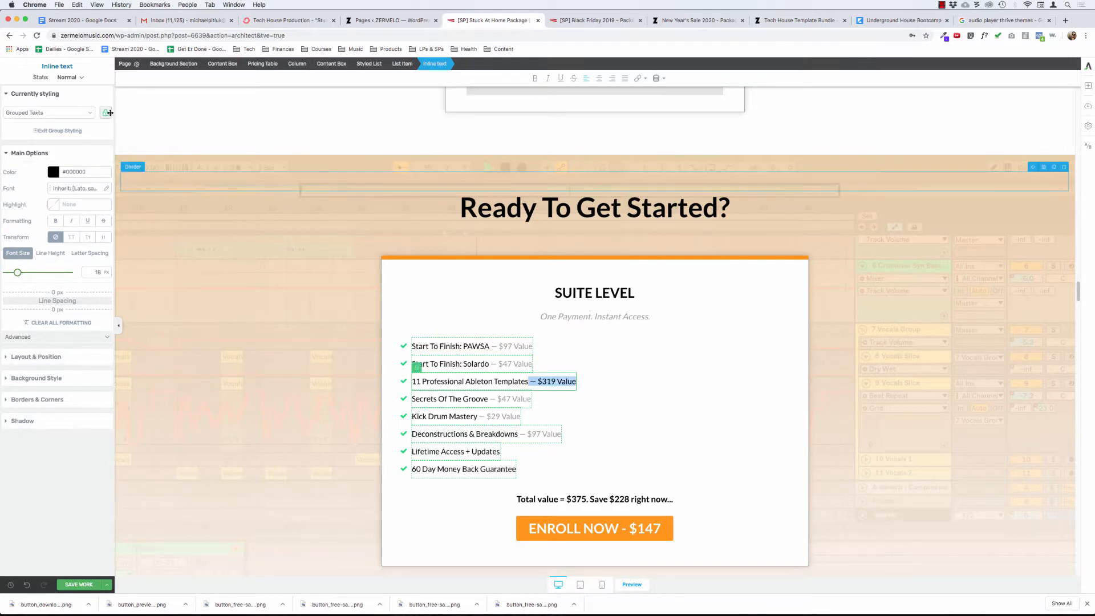
pyautogui.click(54, 172)
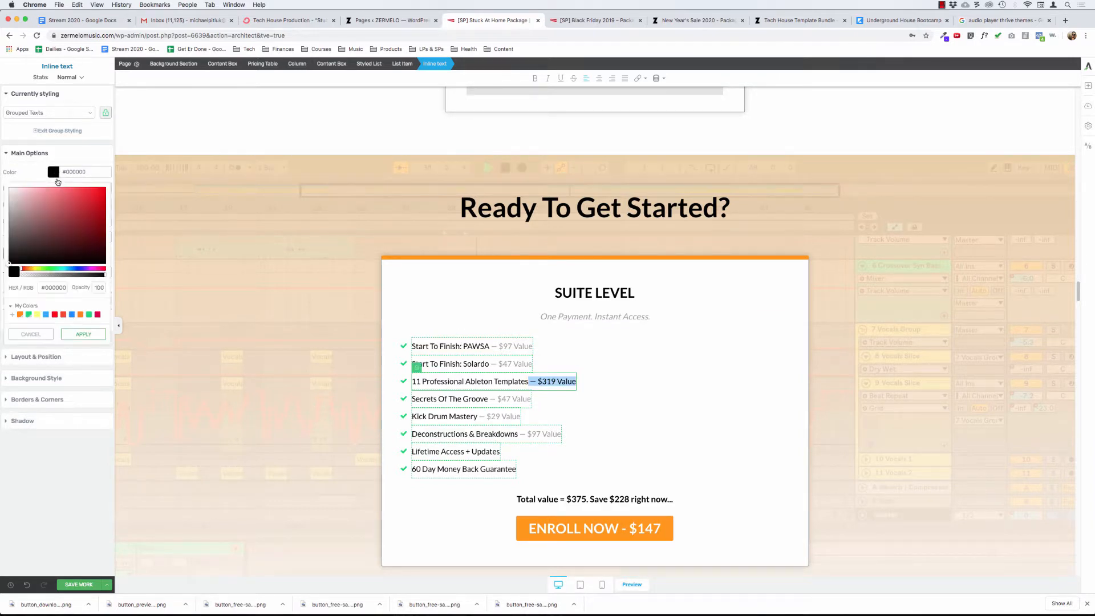
pyautogui.click(54, 287)
pyautogui.write('999999')
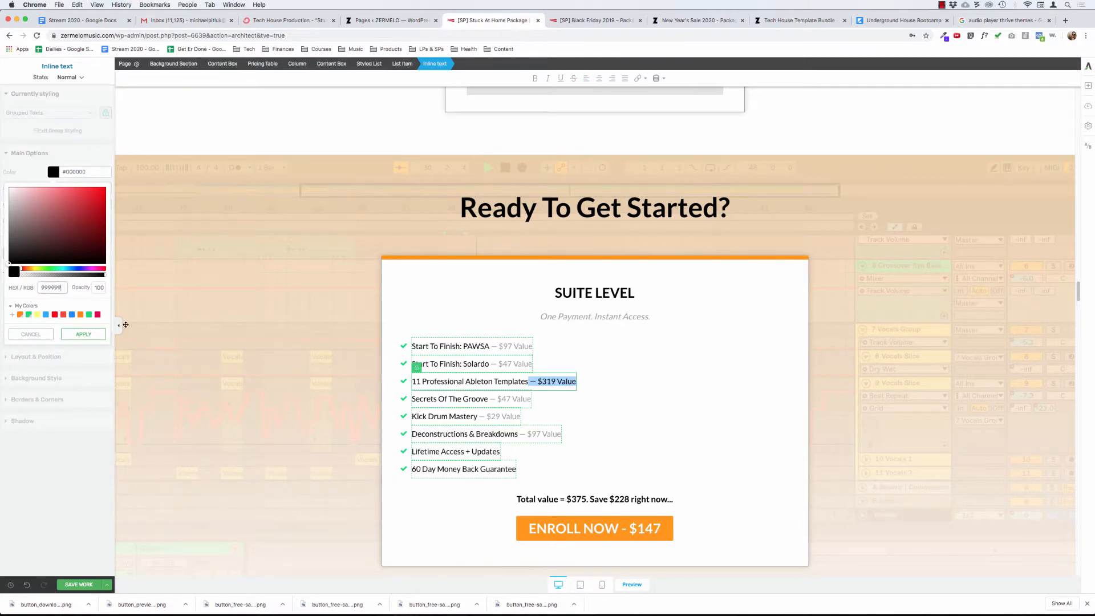
pyautogui.click(86, 335)
pyautogui.click(450, 381)
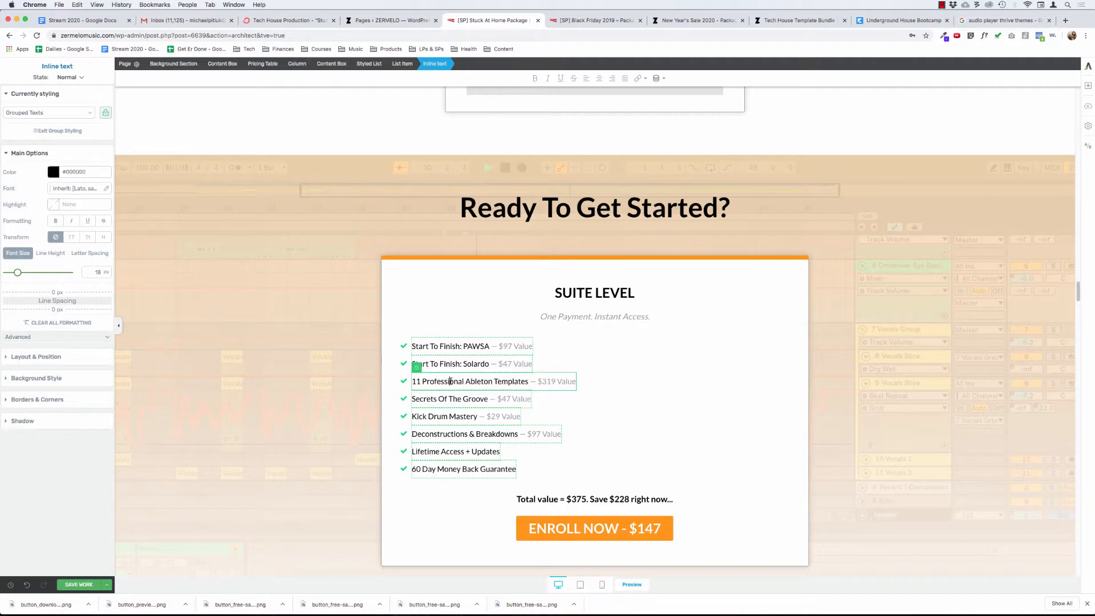
# Step: Set the pricing table's maximum width to 600 px and center it in the "Ready To Get Started?" section
pyautogui.click(177, 432)
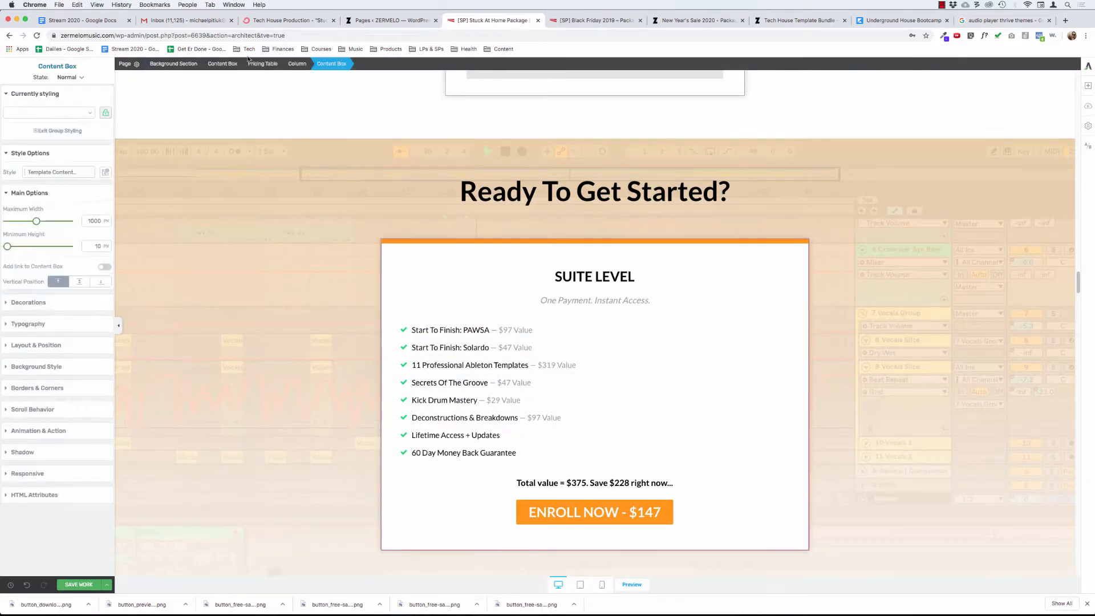
pyautogui.click(296, 63)
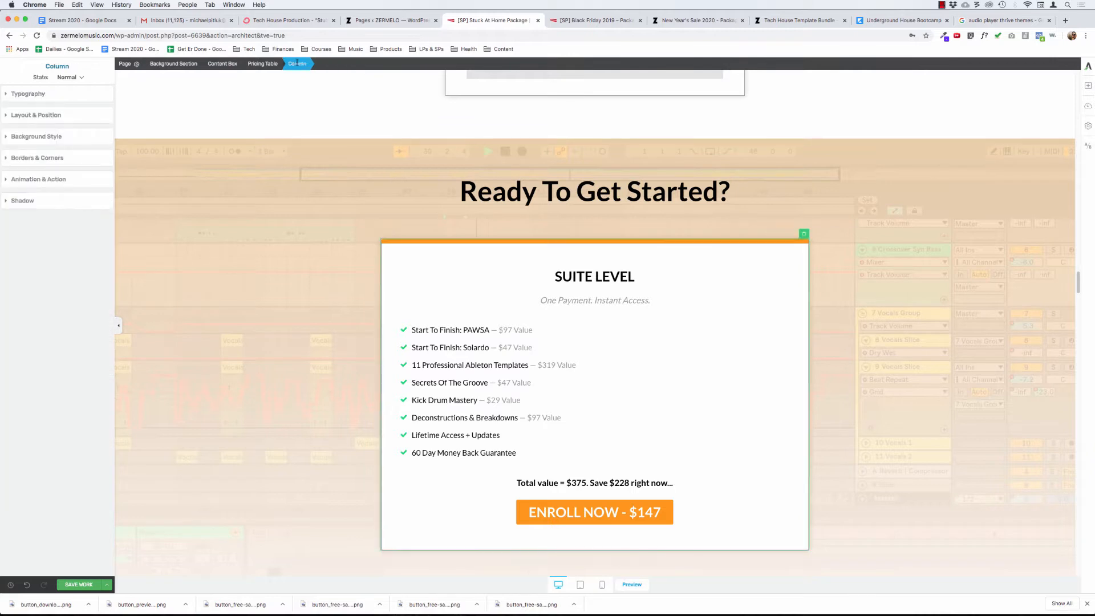
pyautogui.click(262, 63)
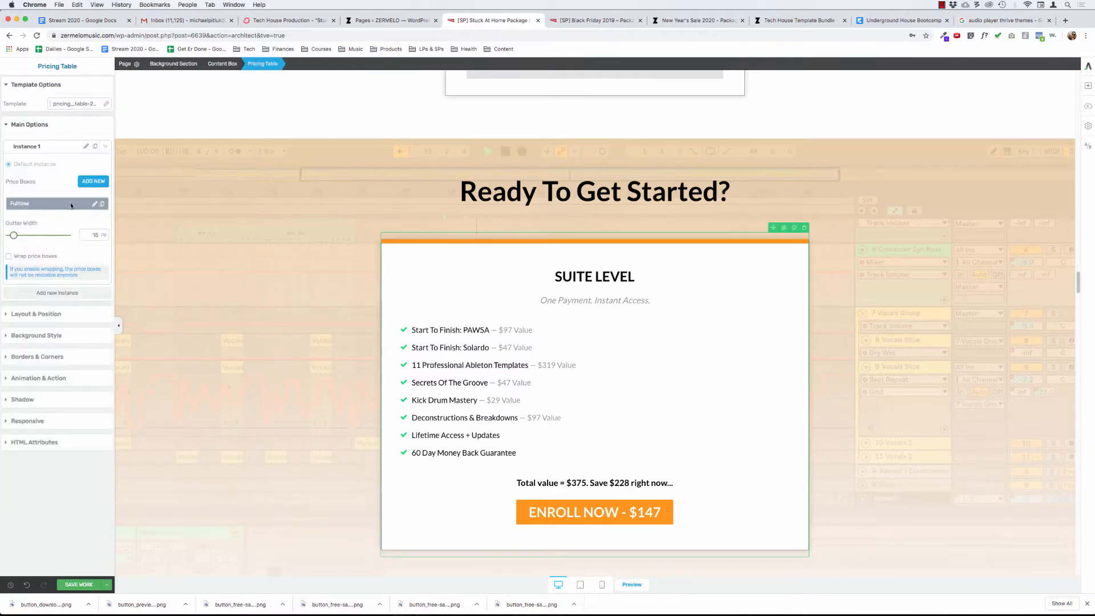
pyautogui.click(63, 314)
pyautogui.click(80, 283)
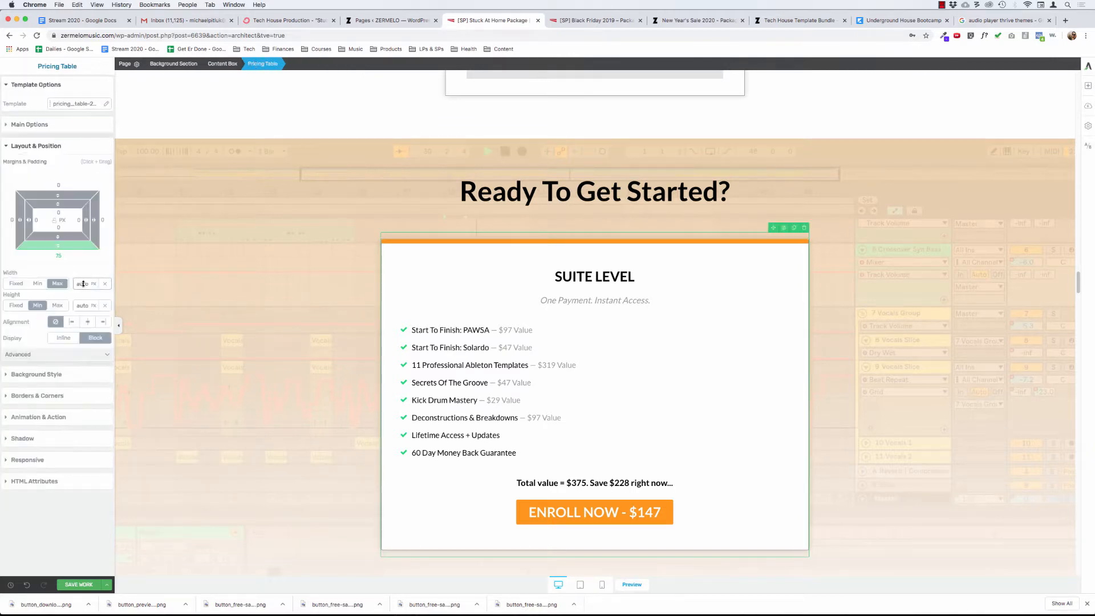
pyautogui.write('965')
pyautogui.moveTo(90, 305); pyautogui.dragTo(74, 343)
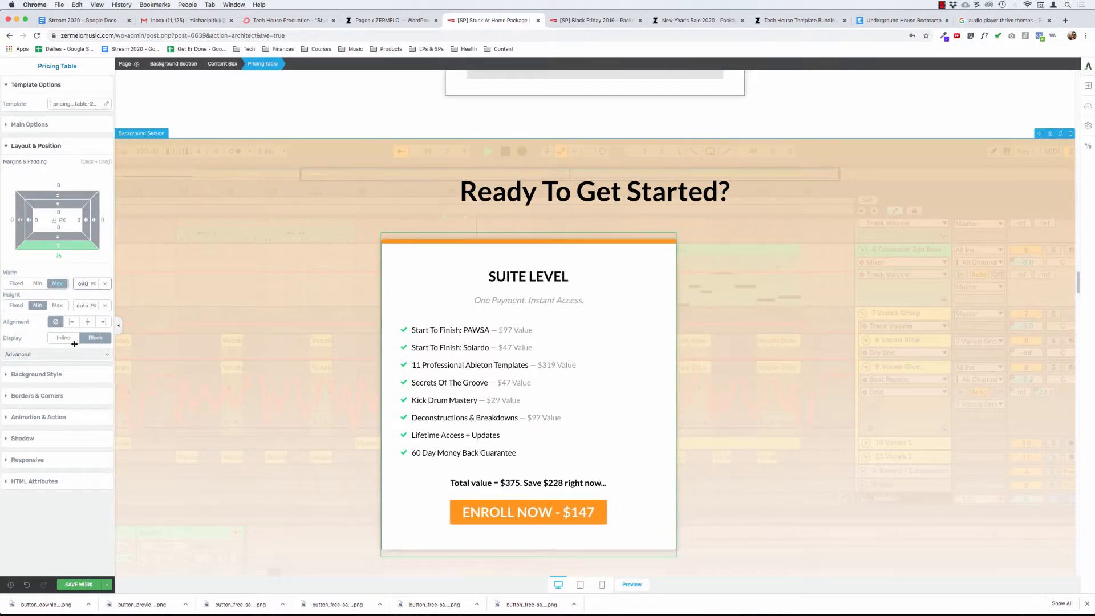
pyautogui.click(88, 321)
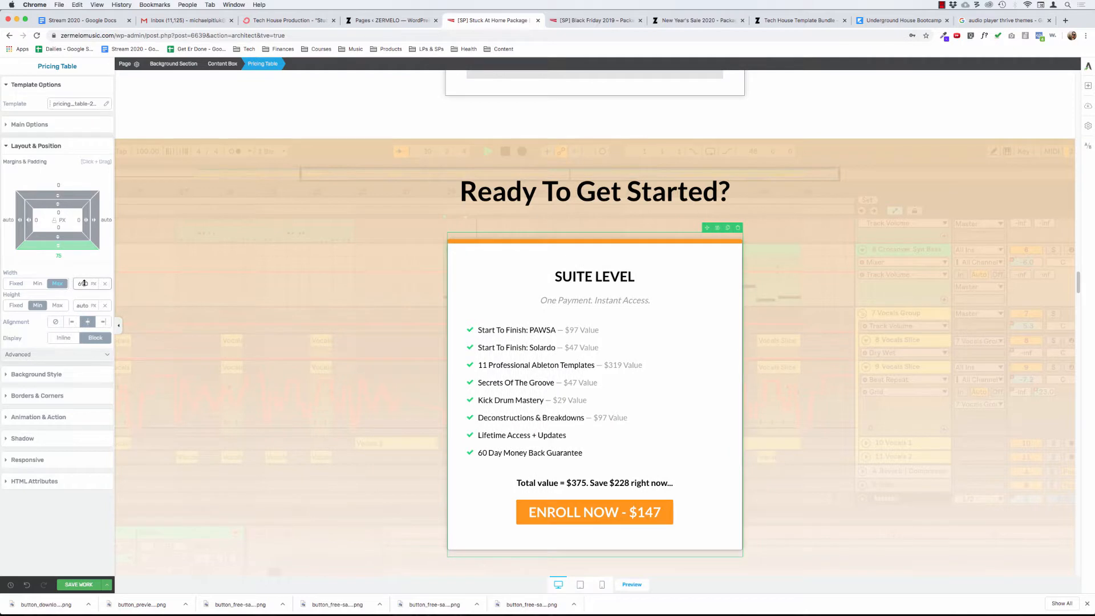
pyautogui.moveTo(84, 283); pyautogui.dragTo(112, 336)
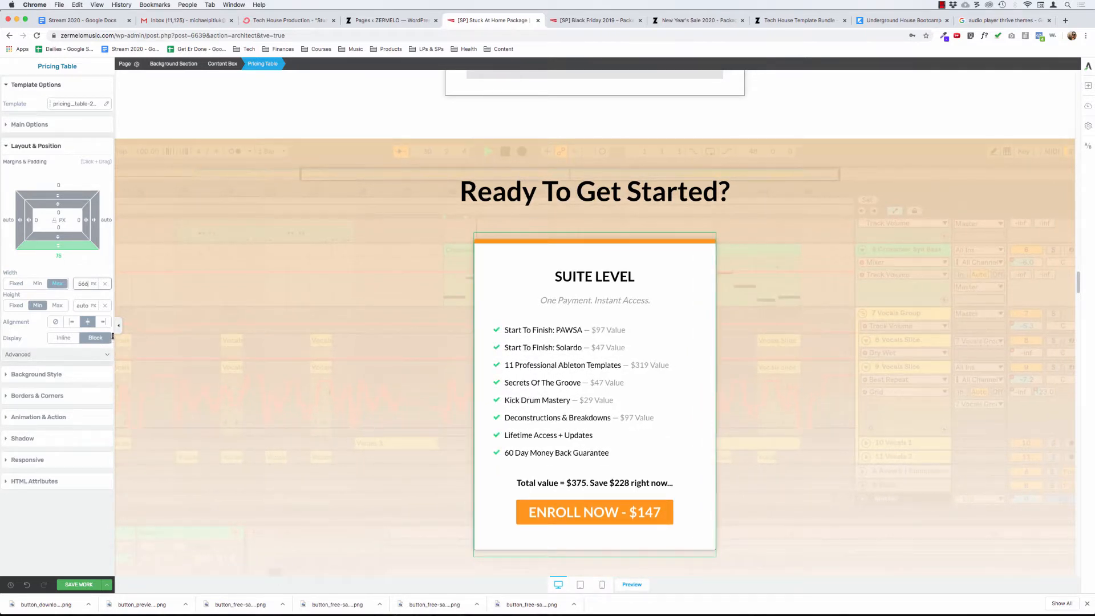
pyautogui.moveTo(104, 283); pyautogui.dragTo(105, 283)
pyautogui.write('600')
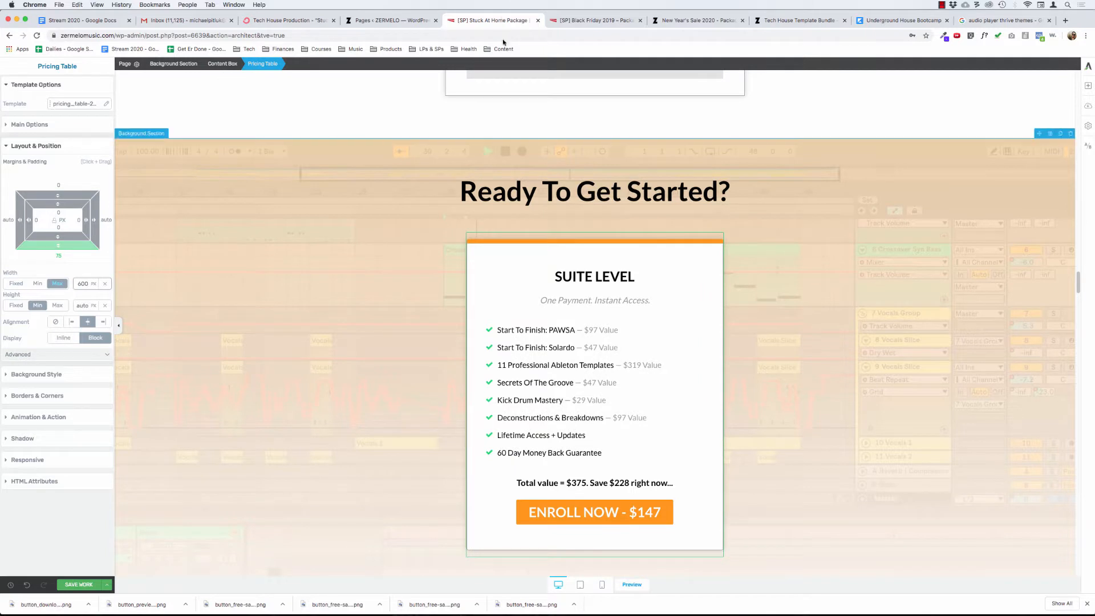
pyautogui.click(591, 300)
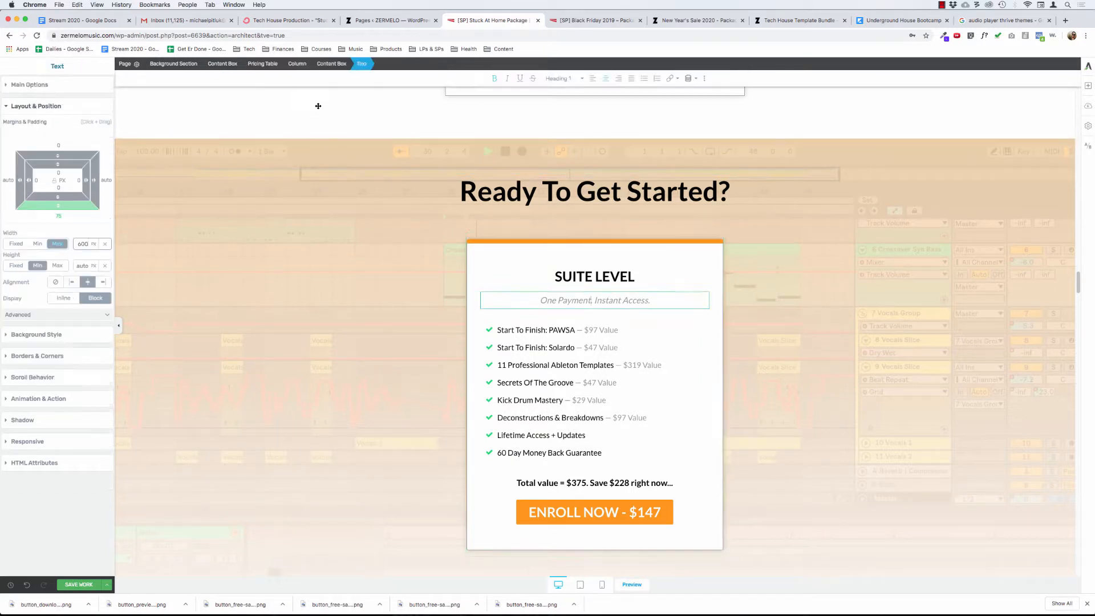
# Step: Try to narrow the "SUITE LEVEL" content box in the pricing table to a maximum width of about 496 px
pyautogui.click(331, 63)
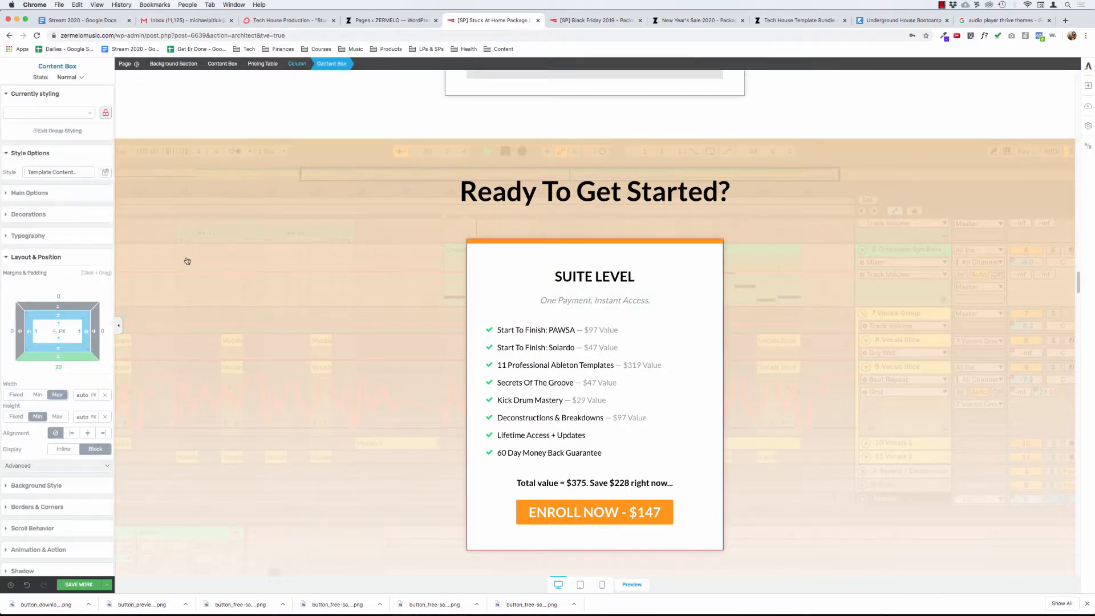
pyautogui.press('Escape')
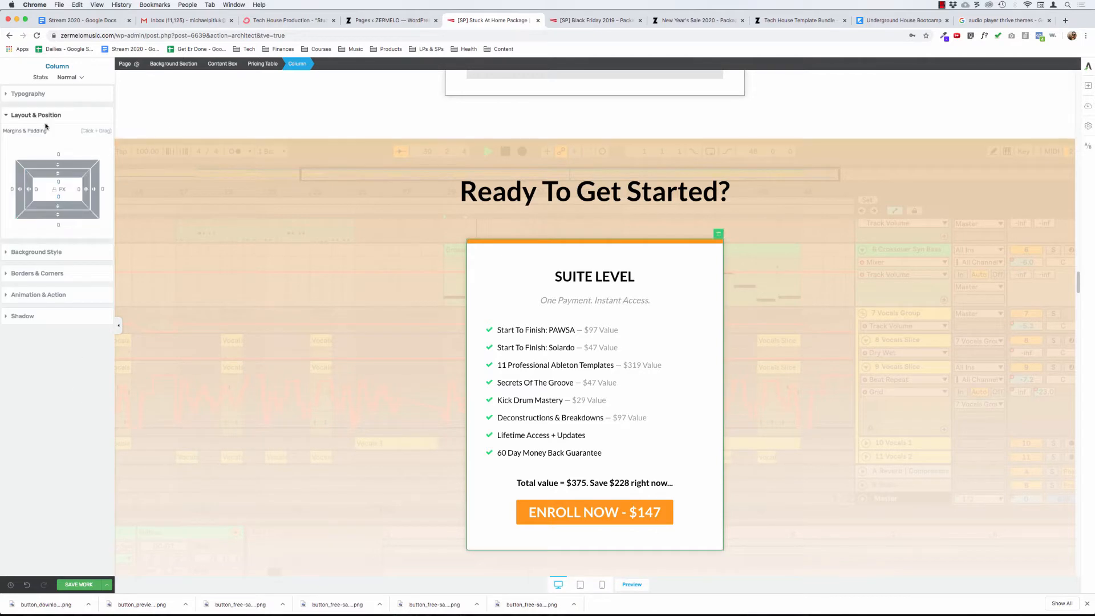
pyautogui.click(593, 276)
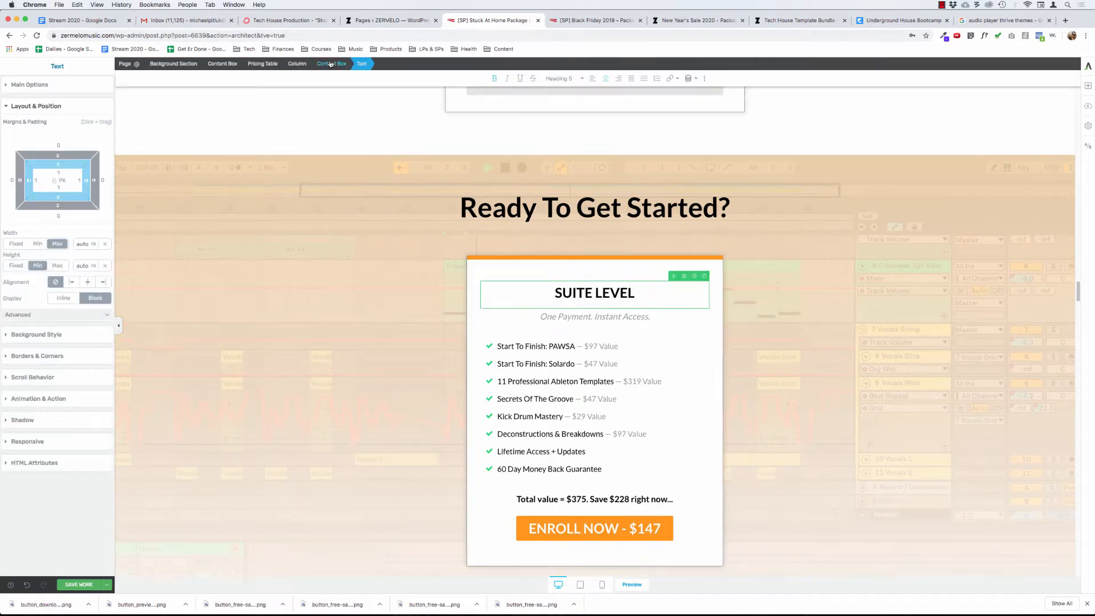
pyautogui.click(329, 63)
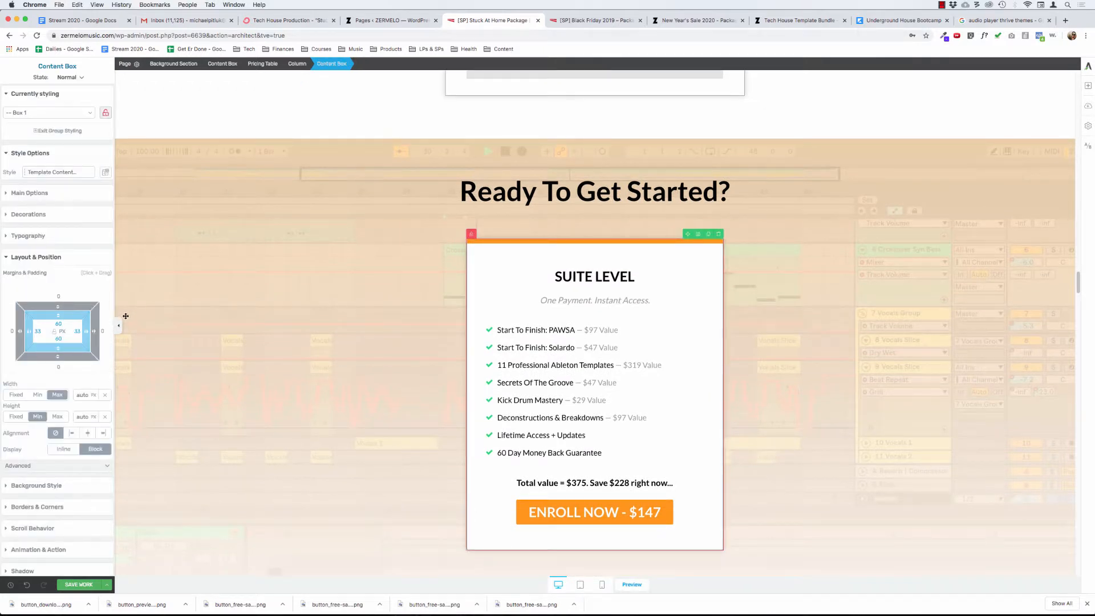
pyautogui.click(35, 194)
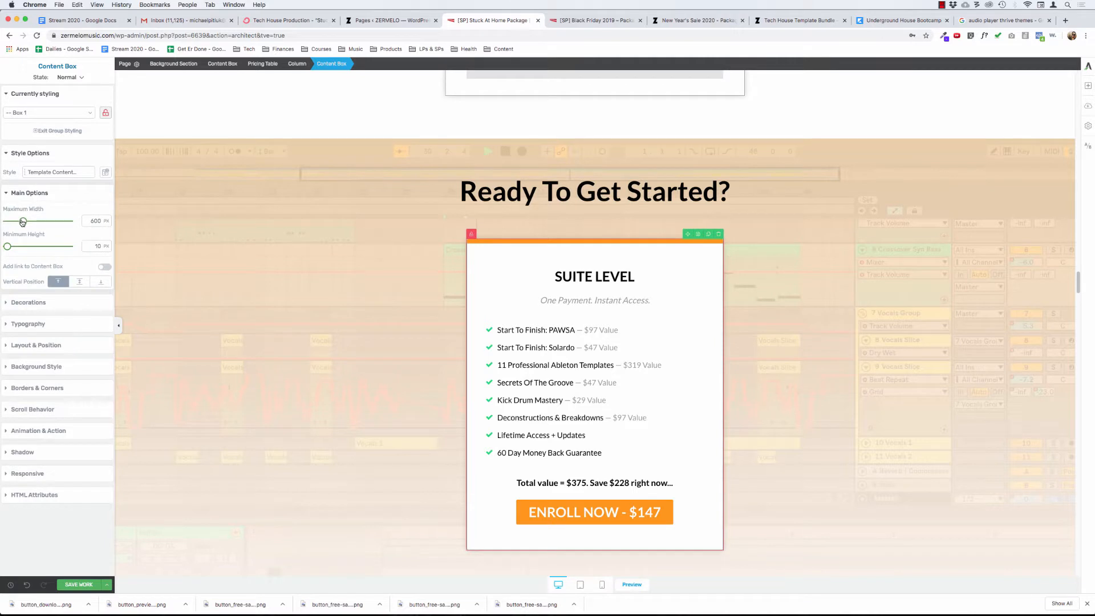
pyautogui.moveTo(23, 222); pyautogui.dragTo(20, 221)
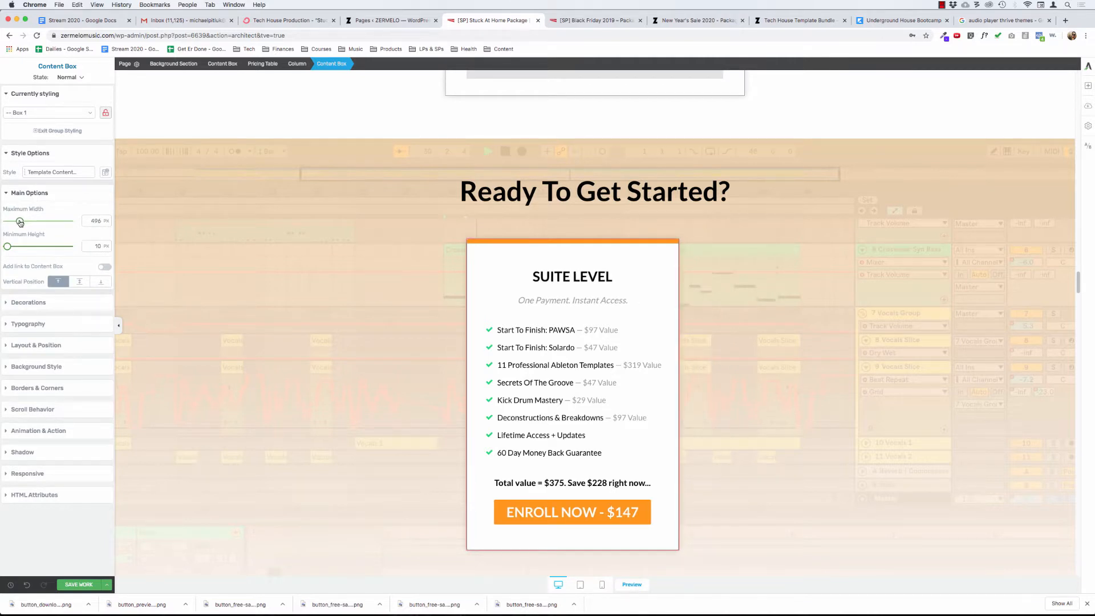
pyautogui.click(26, 587)
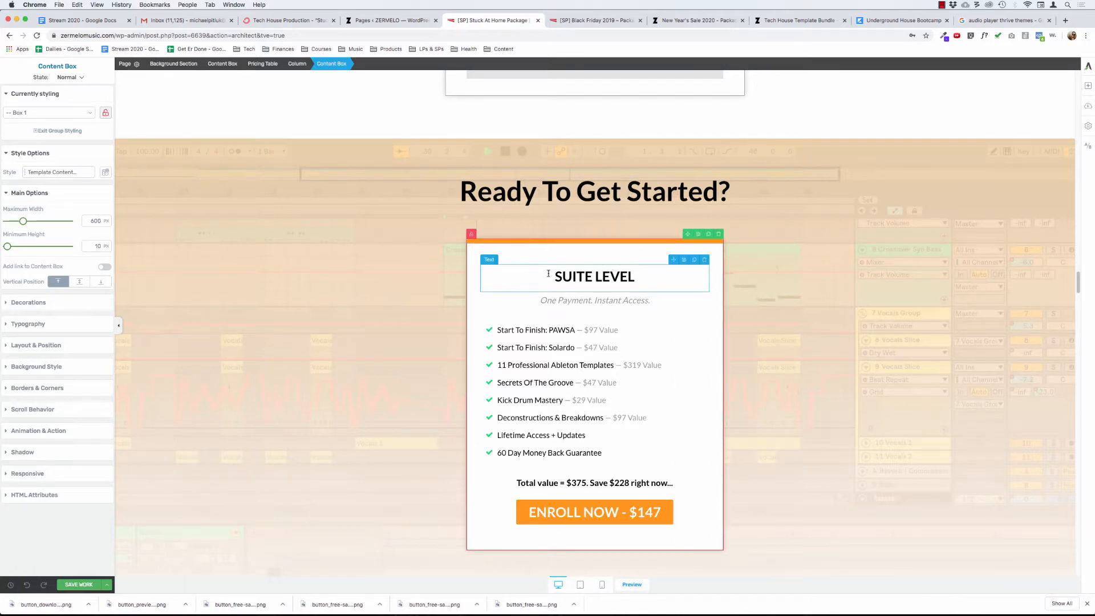
# Step: Insert a new content box inside the pricing box, directly above the "SUITE LEVEL" heading
pyautogui.click(596, 276)
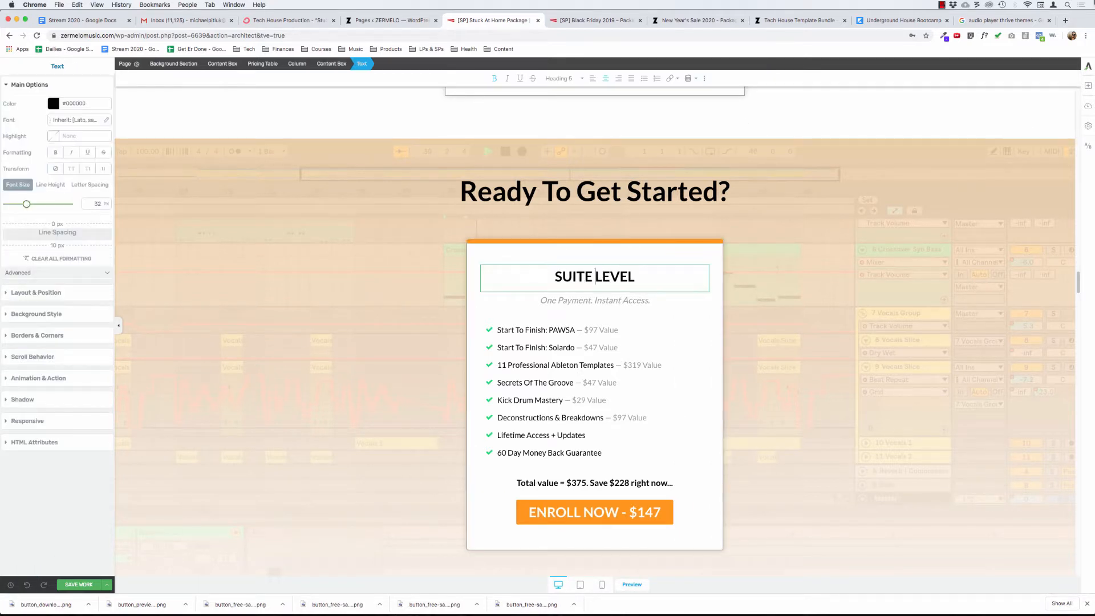
pyautogui.click(1085, 87)
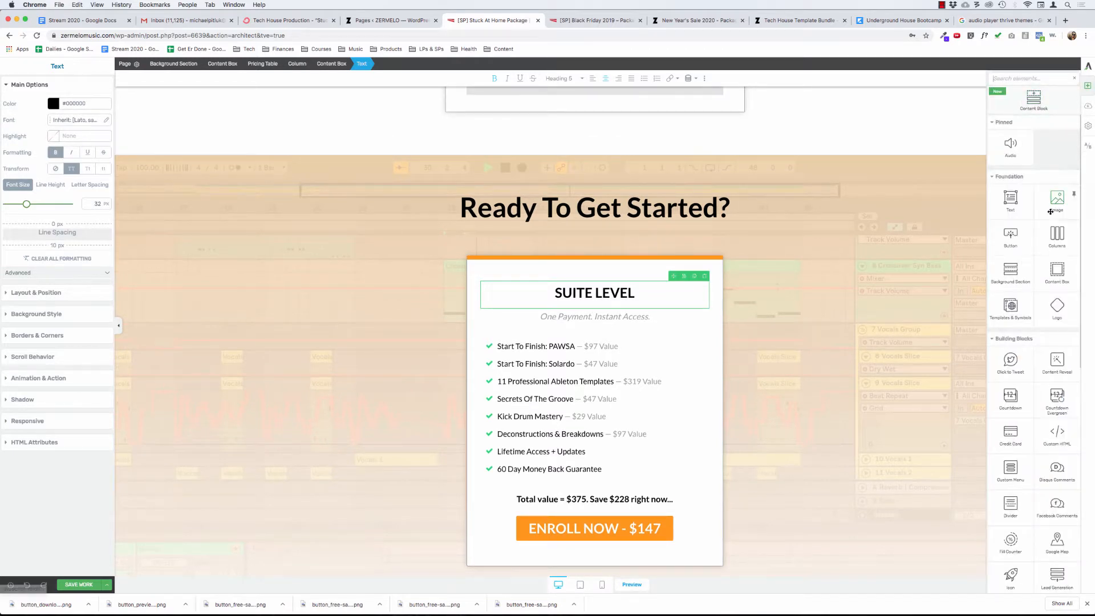
pyautogui.moveTo(1057, 269); pyautogui.dragTo(610, 287)
pyautogui.moveTo(616, 298); pyautogui.dragTo(602, 300)
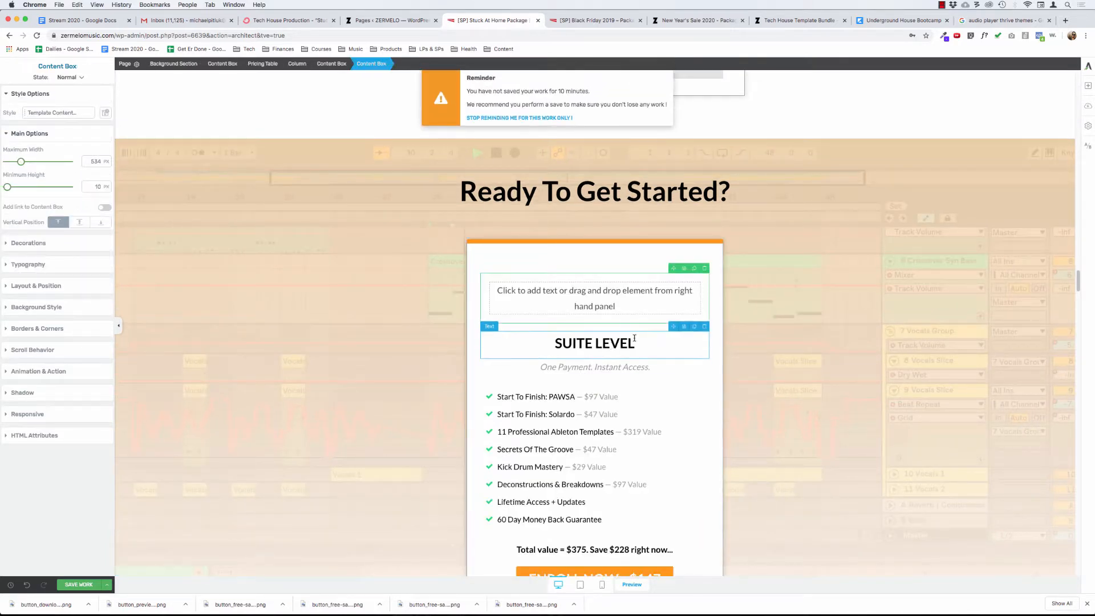
# Step: Move the "SUITE LEVEL" heading, tagline, styled list, total value line and enroll button into the new inner content box
pyautogui.moveTo(672, 327); pyautogui.dragTo(607, 297)
pyautogui.click(558, 364)
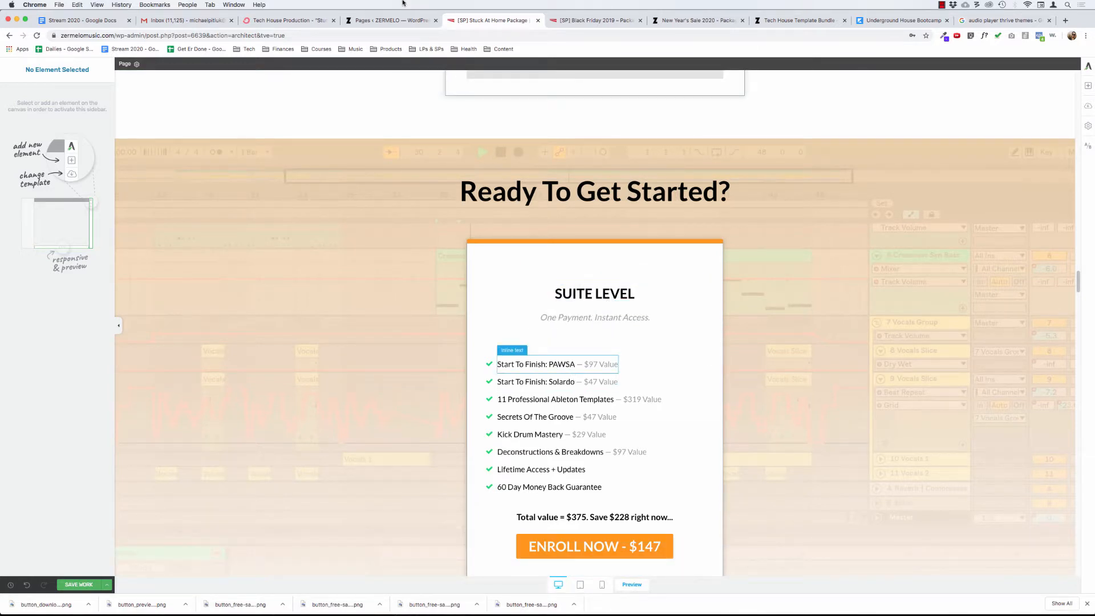
pyautogui.click(367, 64)
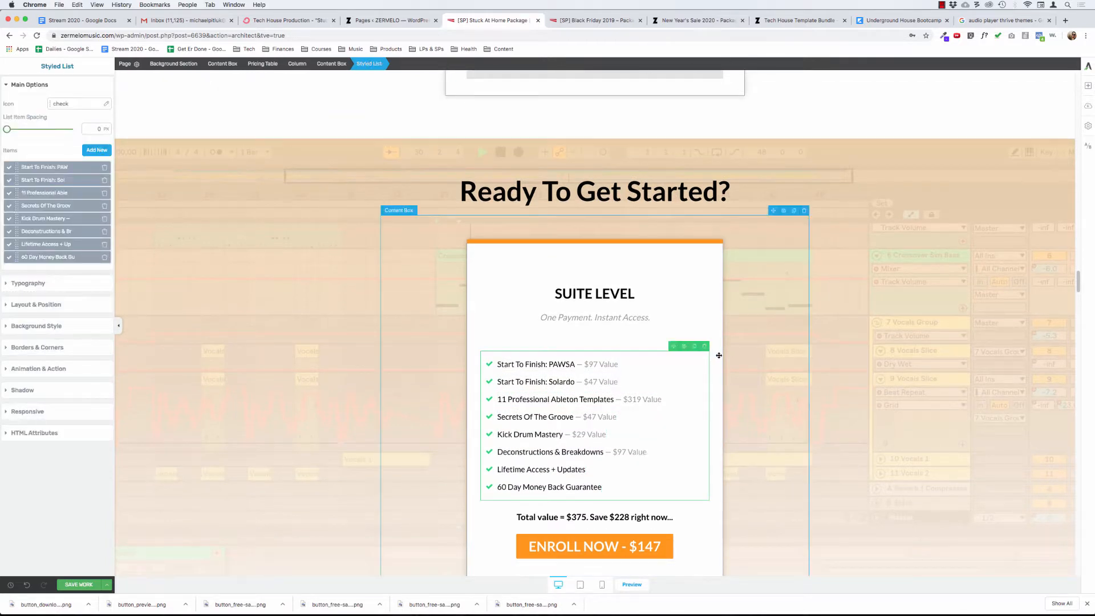
pyautogui.moveTo(685, 347); pyautogui.dragTo(623, 319)
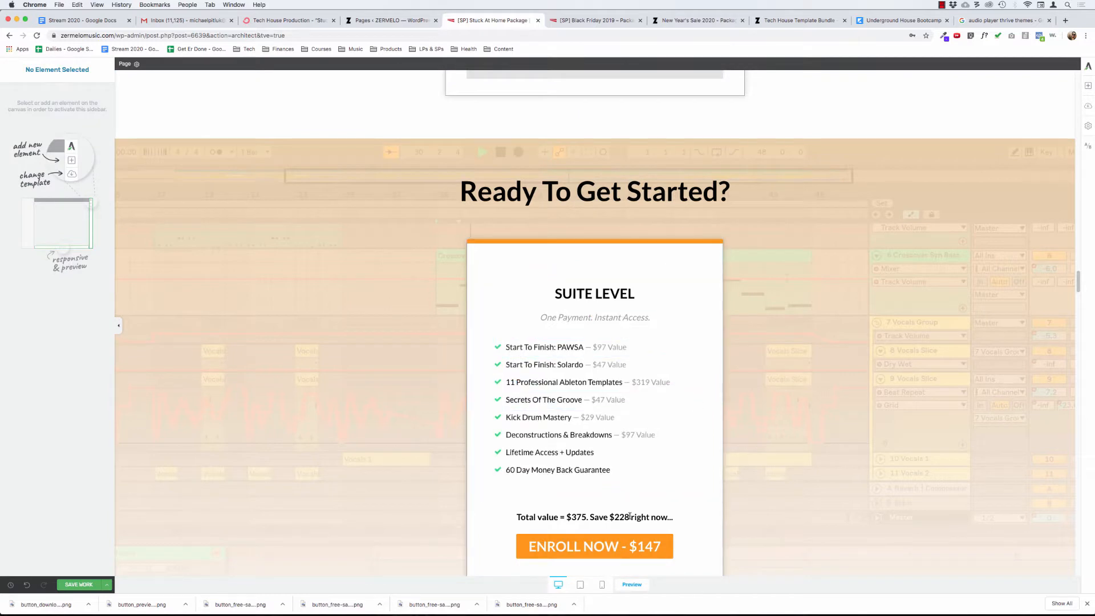
pyautogui.click(674, 507)
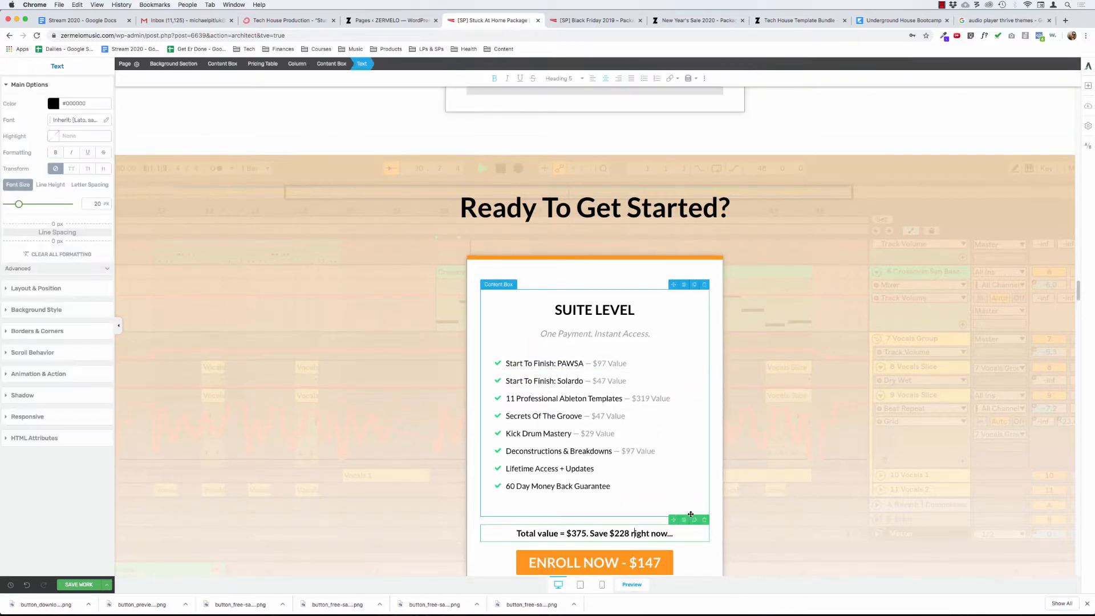
pyautogui.moveTo(674, 522); pyautogui.dragTo(616, 443)
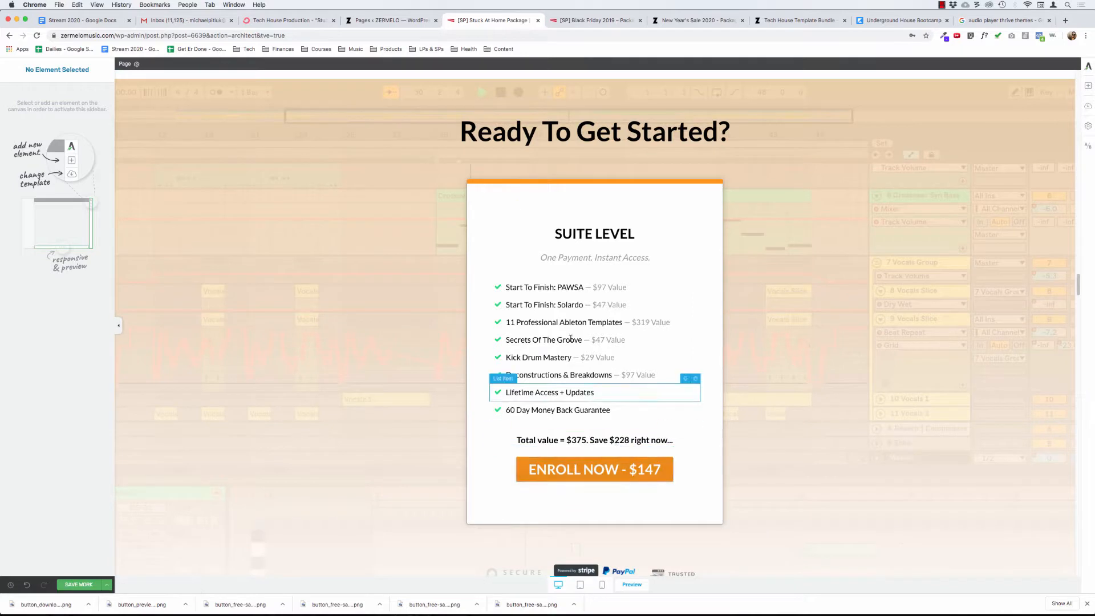
# Step: Set the inner content box's padding and its vertical margins to 0
pyautogui.click(549, 303)
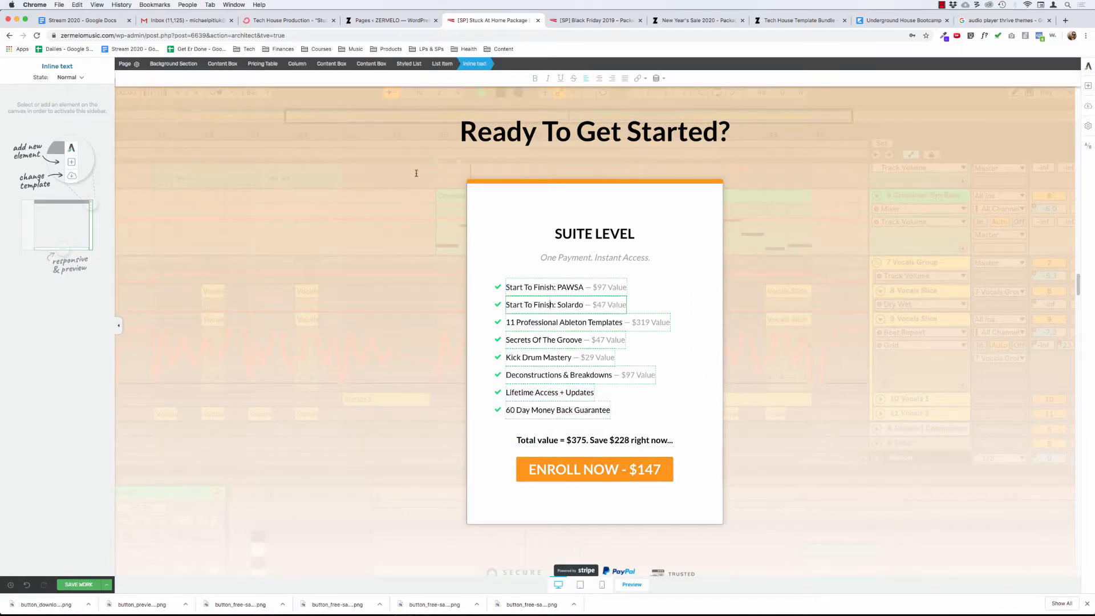
pyautogui.click(373, 65)
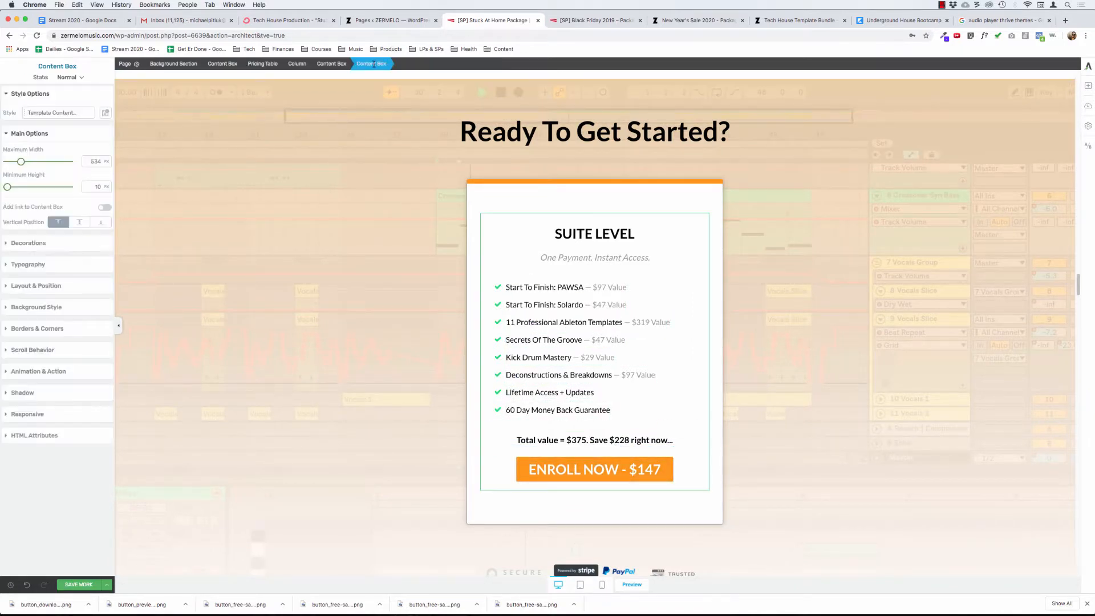
pyautogui.click(36, 284)
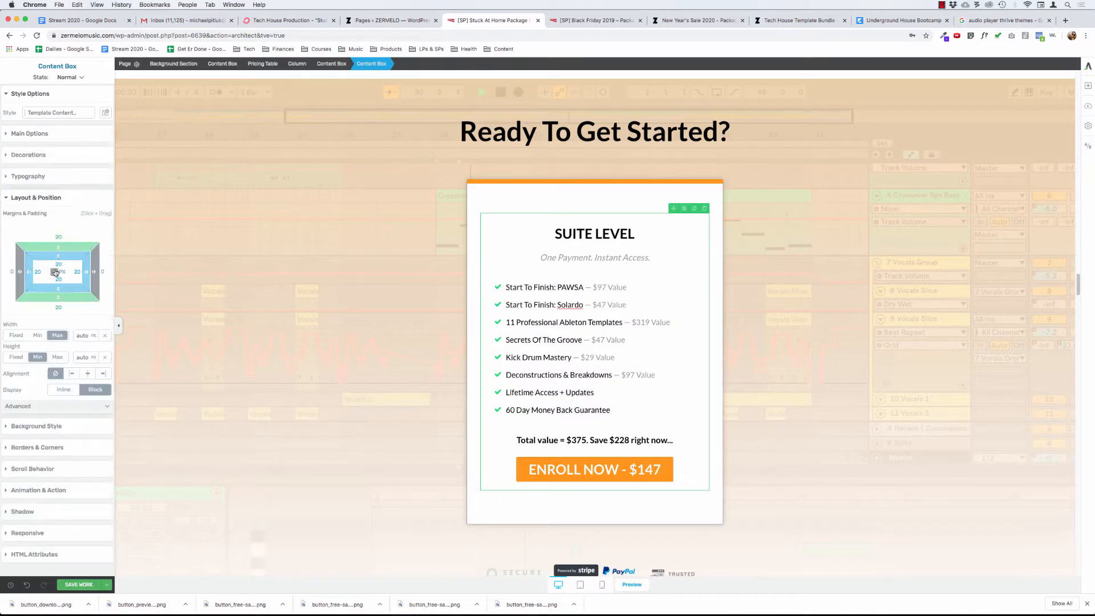
pyautogui.write('0')
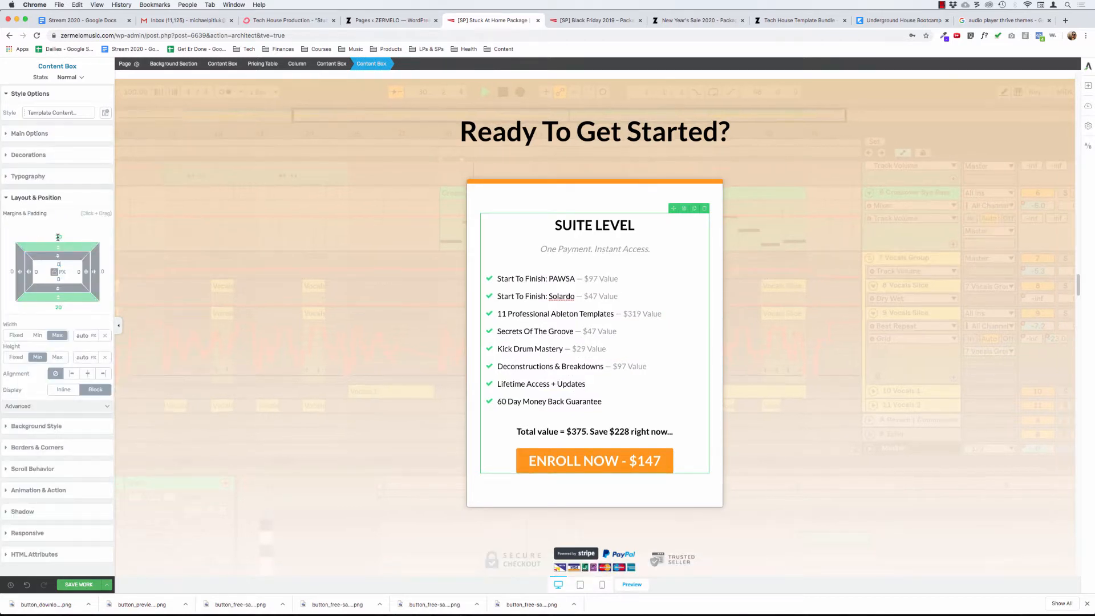
pyautogui.click(58, 237)
pyautogui.write('0')
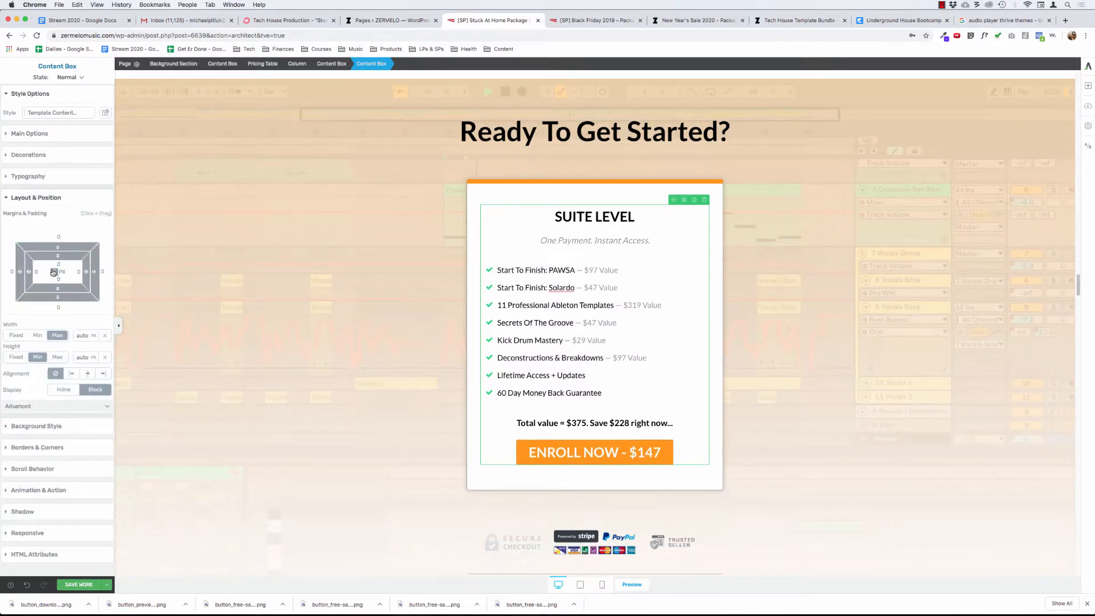
# Step: Center the inner content box and set its maximum width to about 469 px
pyautogui.click(88, 374)
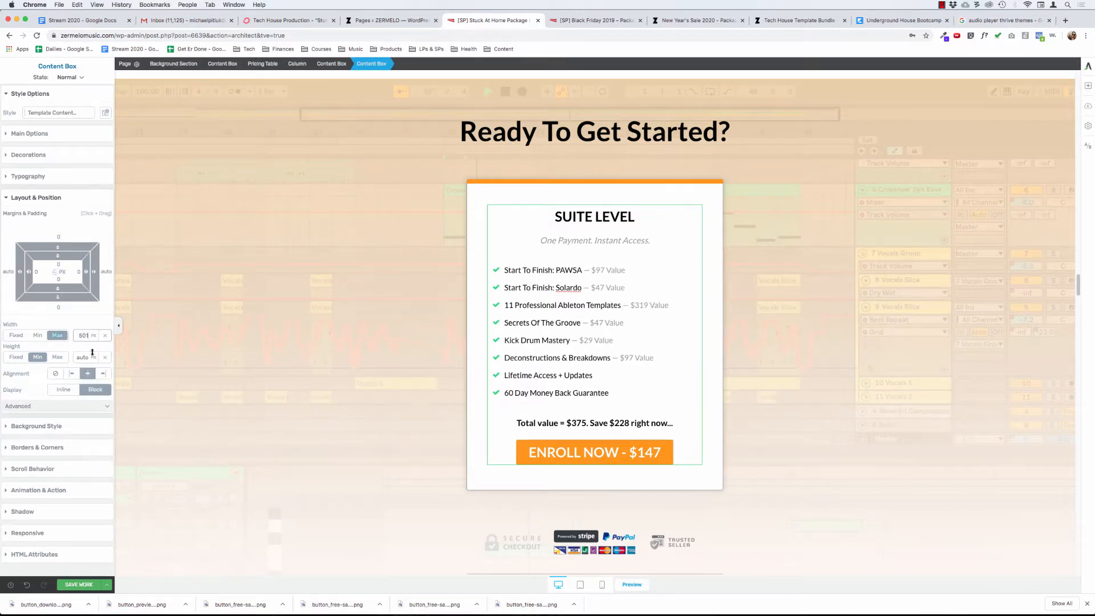
pyautogui.moveTo(93, 352); pyautogui.dragTo(101, 365)
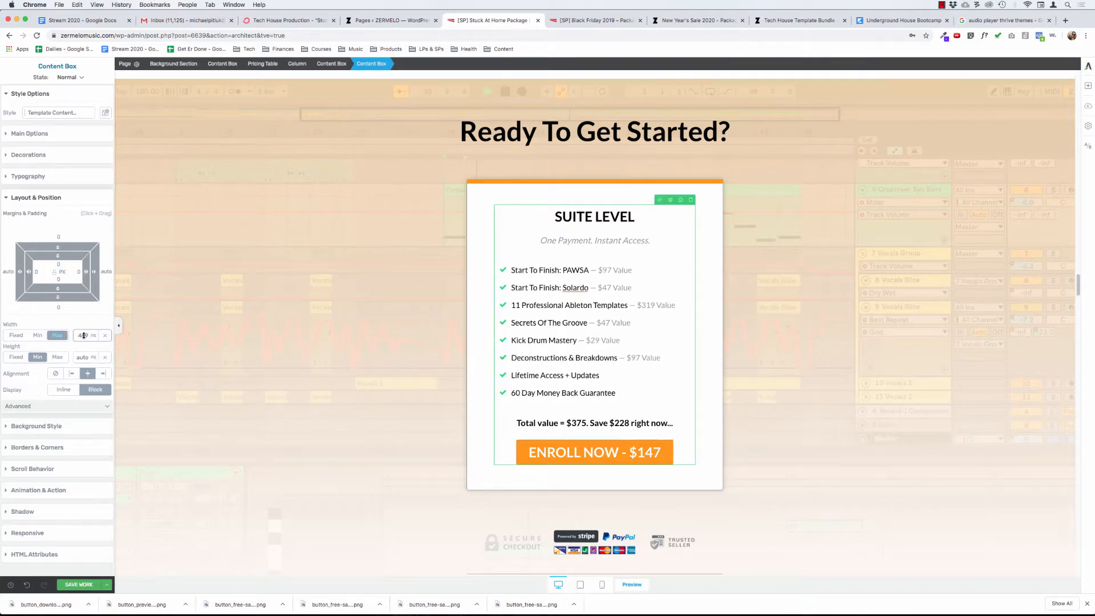
pyautogui.click(200, 210)
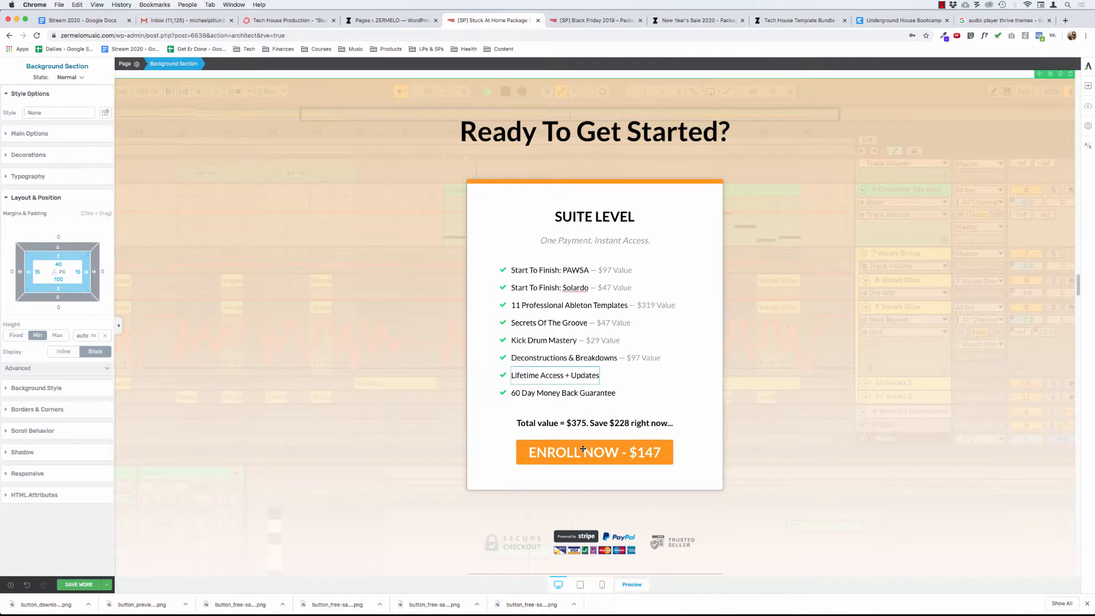
# Step: Replace "ENROLL" with "JOIN" in the pricing box's button text
pyautogui.doubleClick(551, 452)
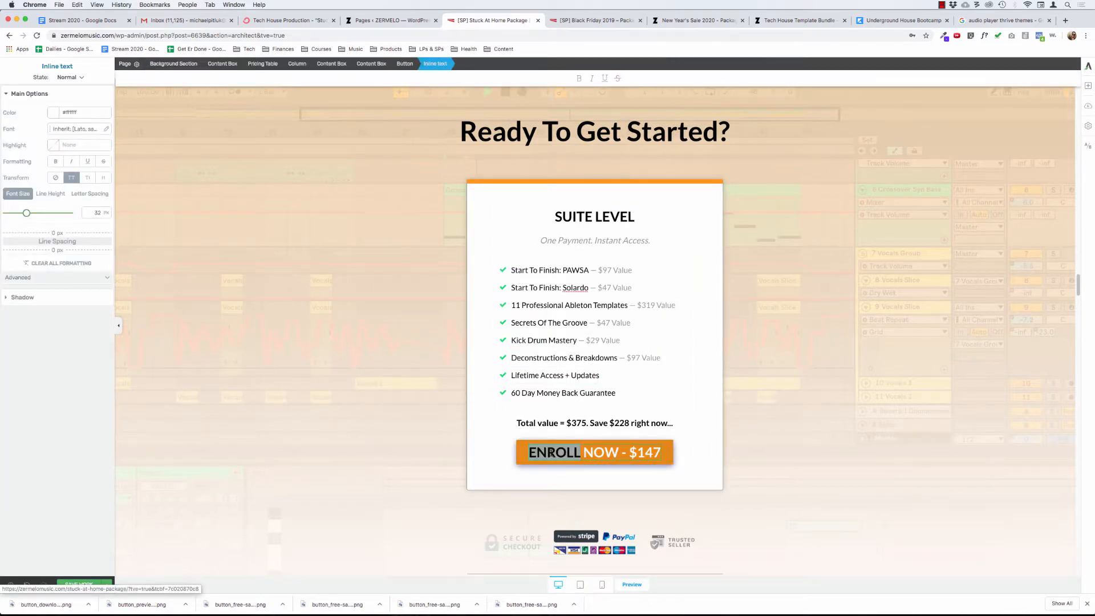
pyautogui.write('JOI')
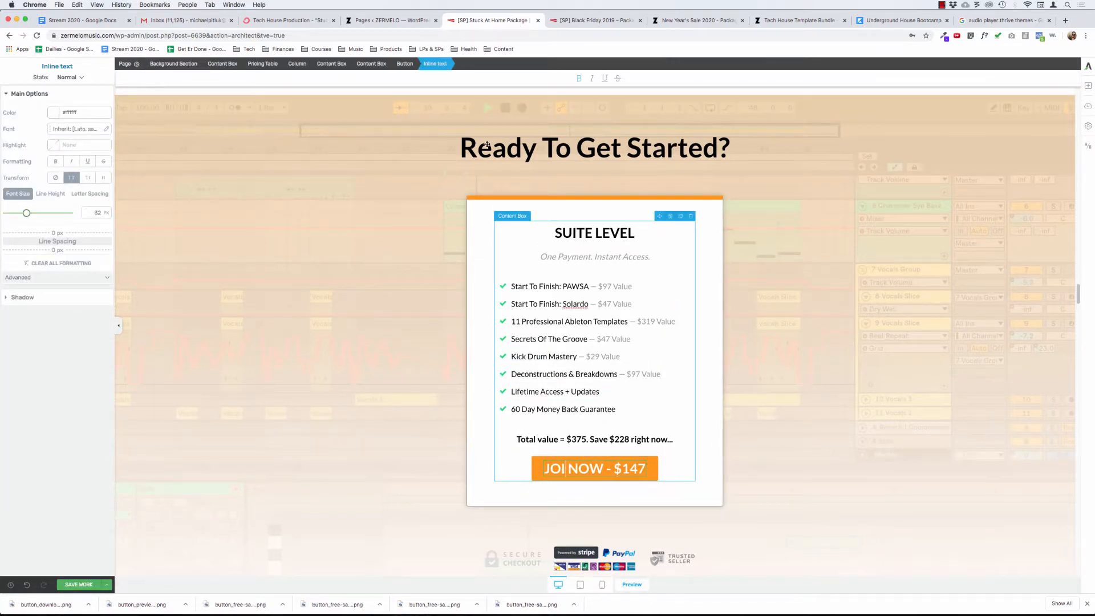
pyautogui.write('N')
# Step: Examine the pricing box on the Black Friday 2019 package page, including its total value, savings line and button, and return to the Stuck At Home page
pyautogui.click(579, 21)
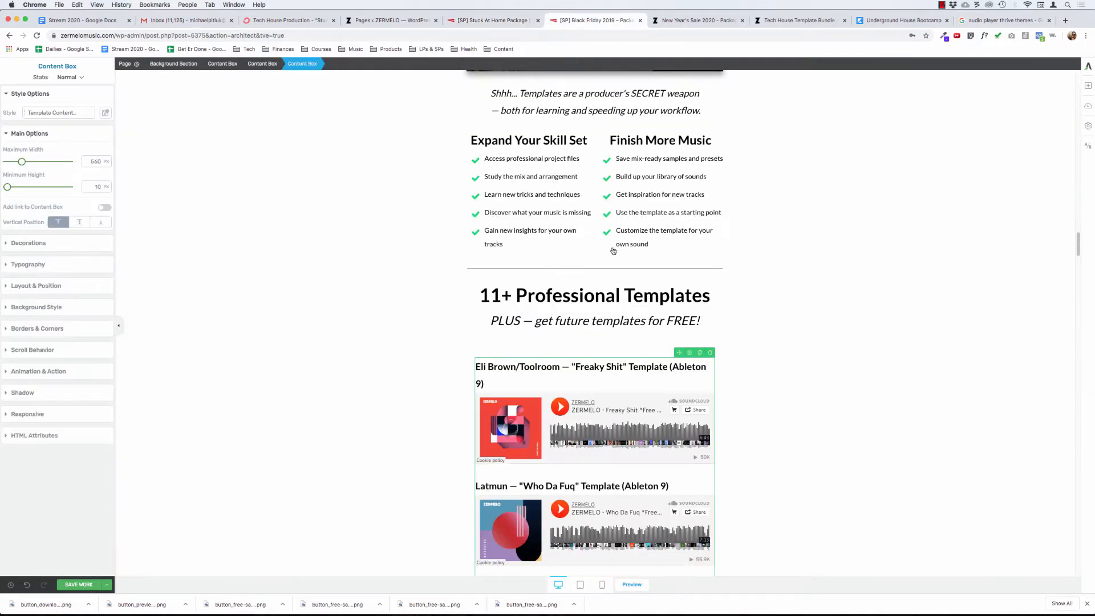
pyautogui.scroll(-20, 626, 278)
pyautogui.scroll(-15, 626, 277)
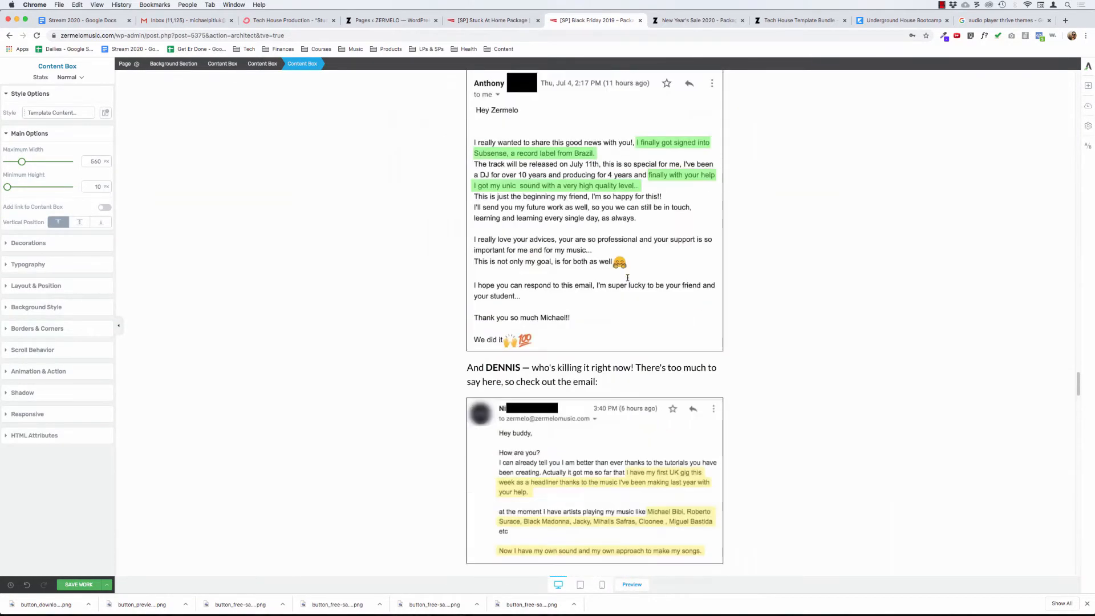
pyautogui.scroll(5, 628, 278)
pyautogui.scroll(8, 627, 278)
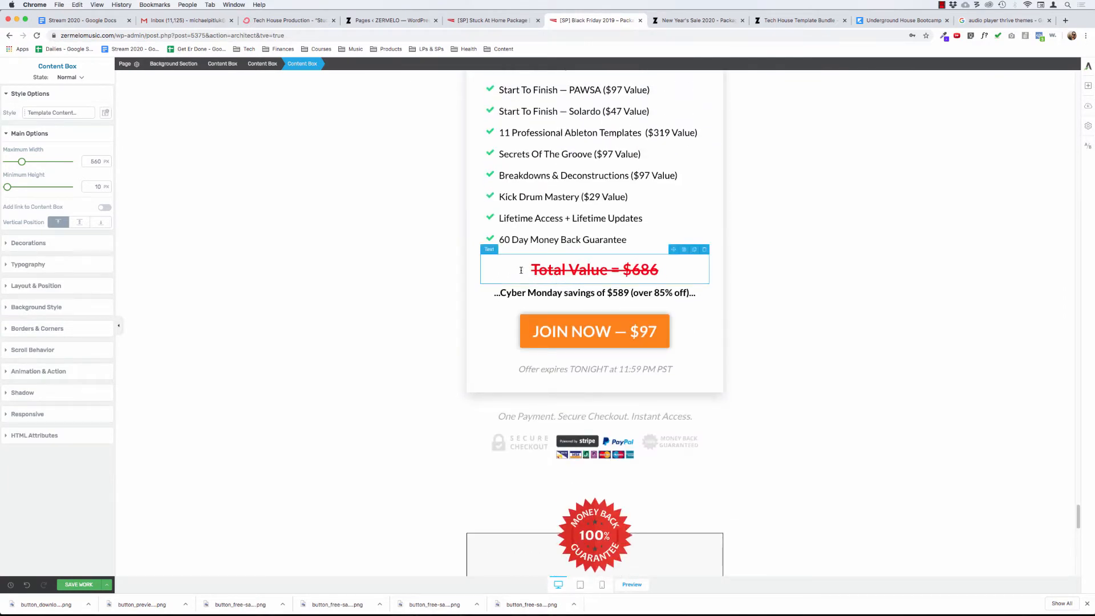
pyautogui.scroll(1, 517, 261)
pyautogui.scroll(1, 522, 285)
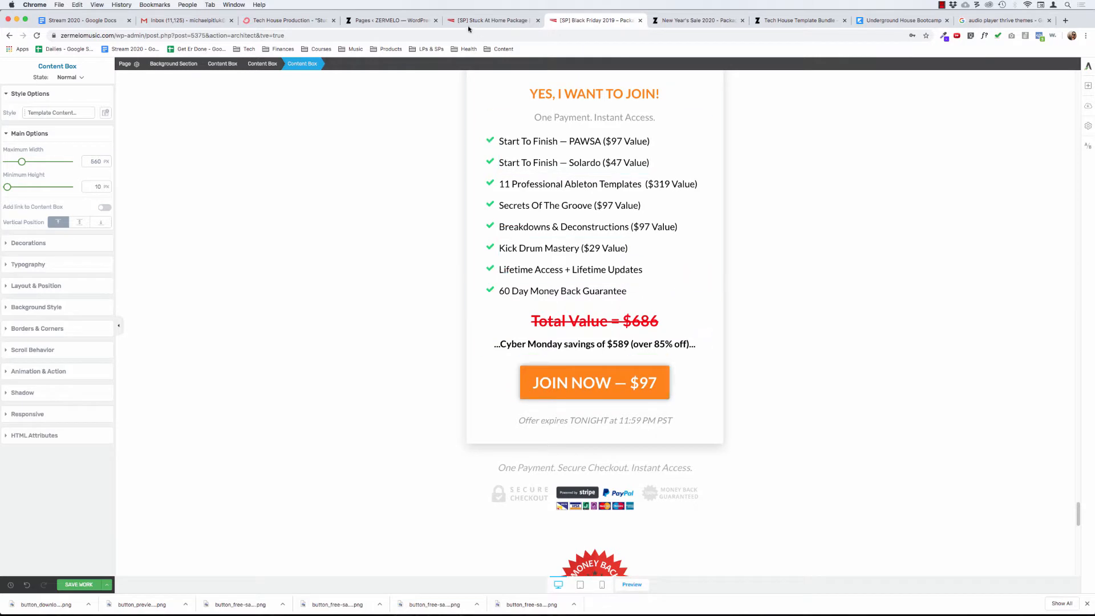
pyautogui.click(486, 20)
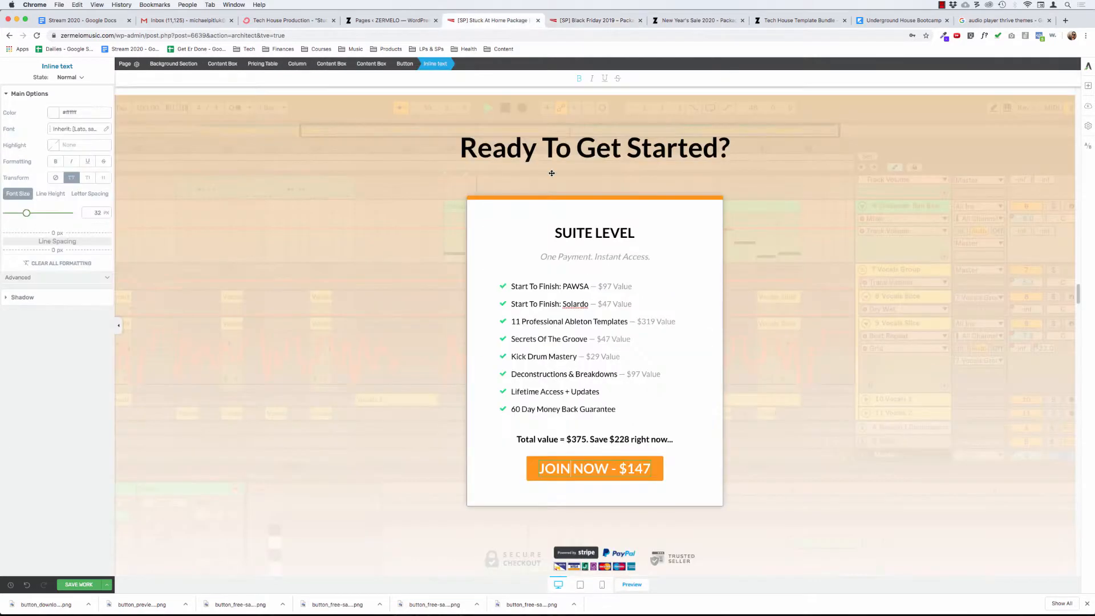
# Step: Duplicate the total value line above the "JOIN NOW" button and shorten the upper copy to "Total value = $375"
pyautogui.click(614, 437)
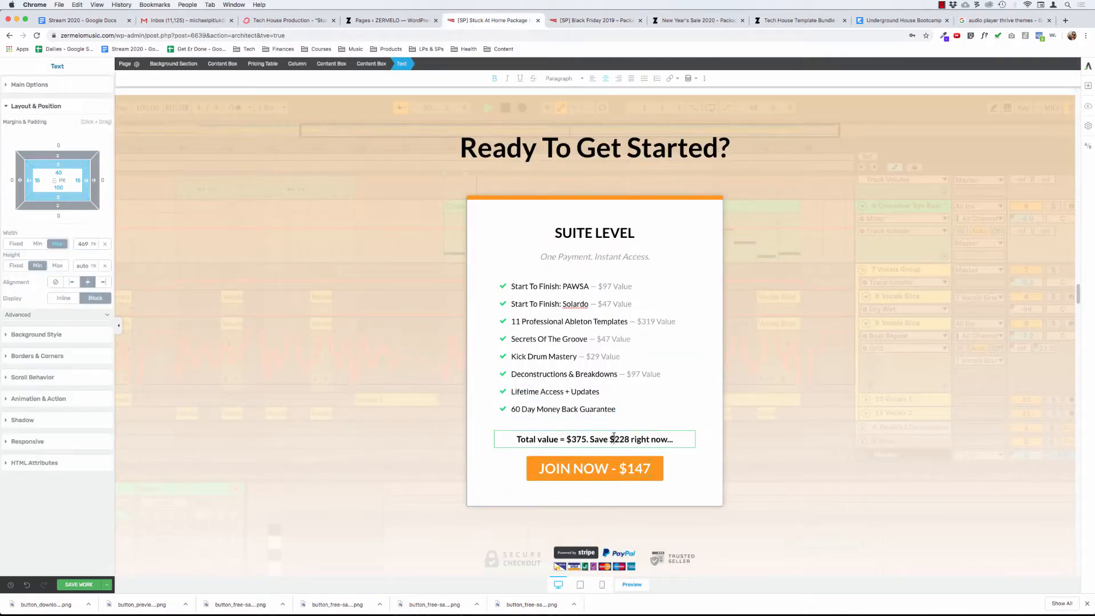
pyautogui.moveTo(589, 440); pyautogui.dragTo(673, 439)
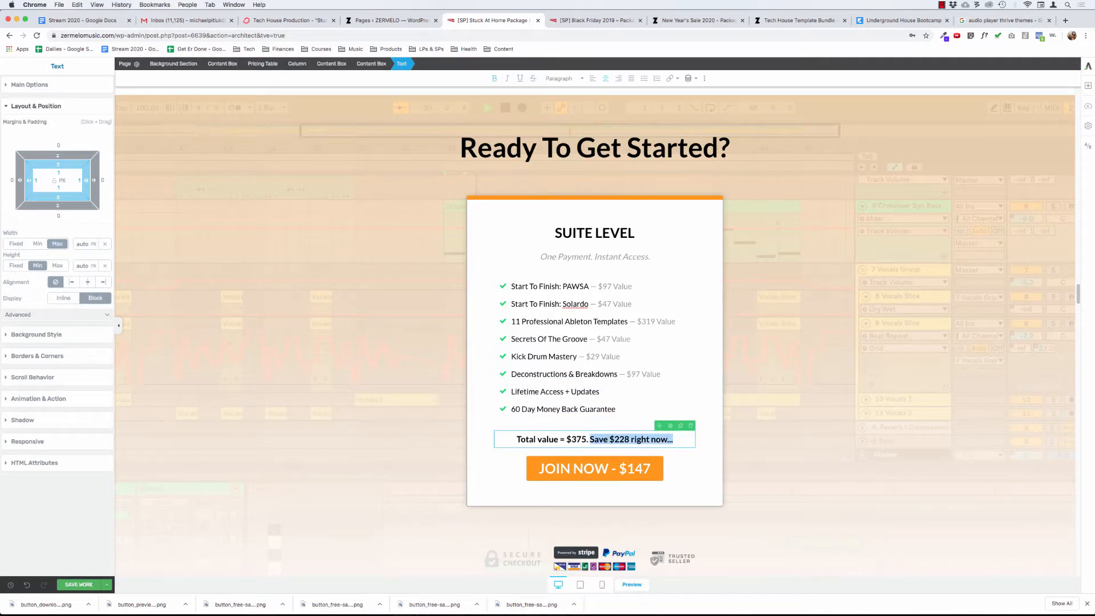
pyautogui.click(680, 427)
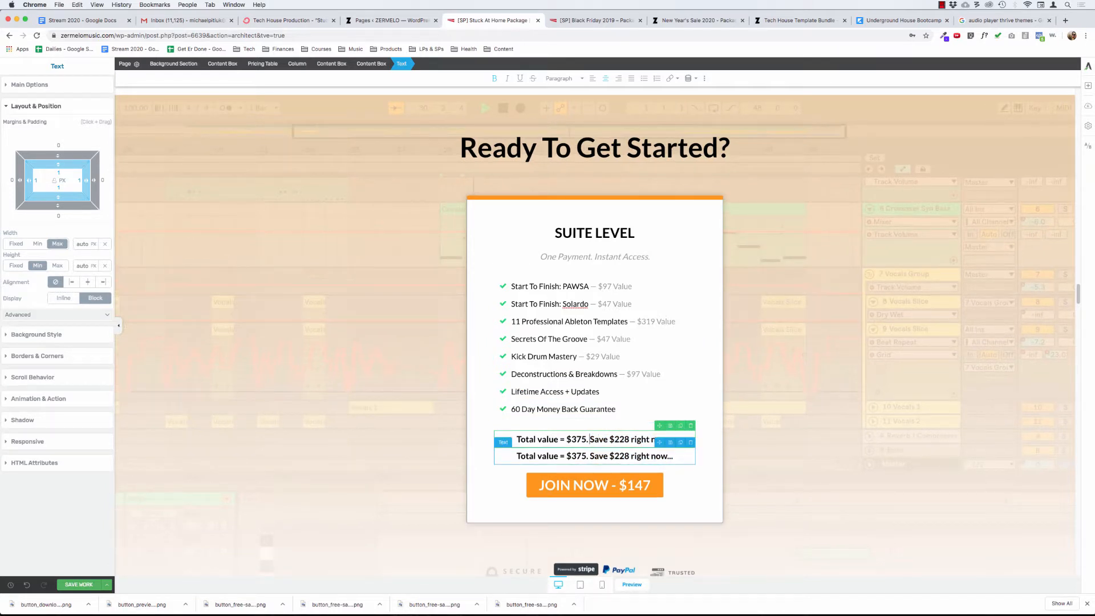
pyautogui.press('Left')
pyautogui.press('super+shift+Right')
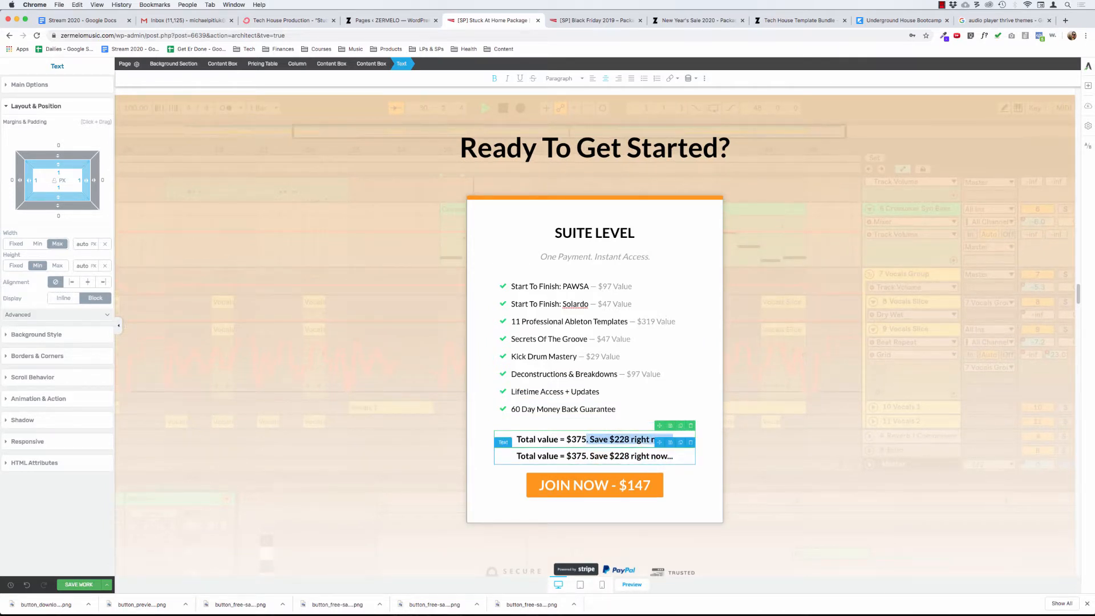
pyautogui.press('BackSpace')
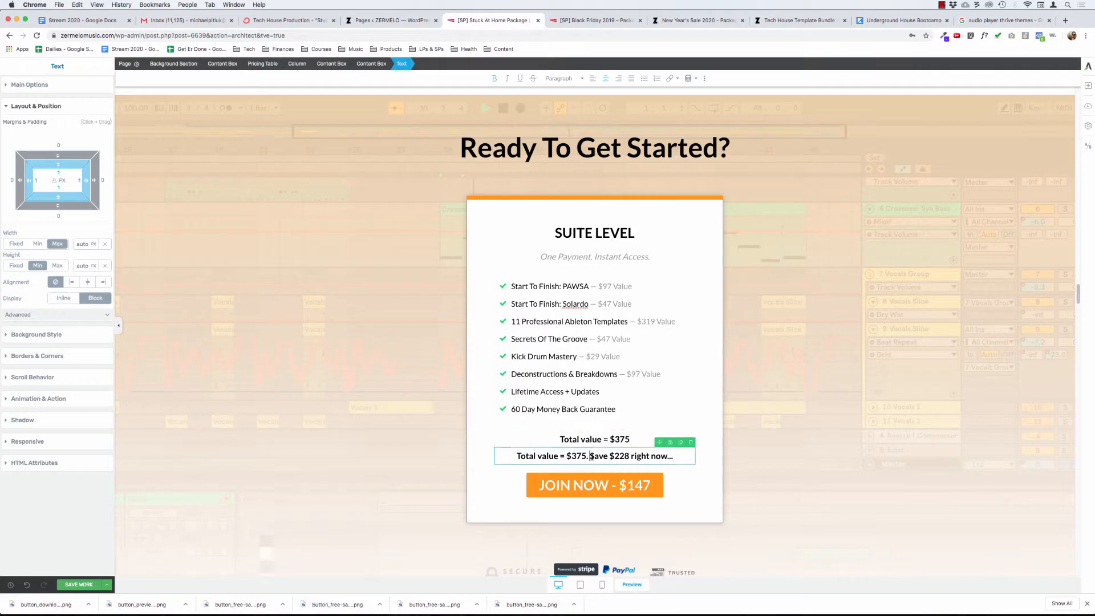
# Step: Shorten the lower line above the button to "Save $228 right now..." and set the total value amount to $636
pyautogui.click(590, 456)
pyautogui.press('super+BackSpace')
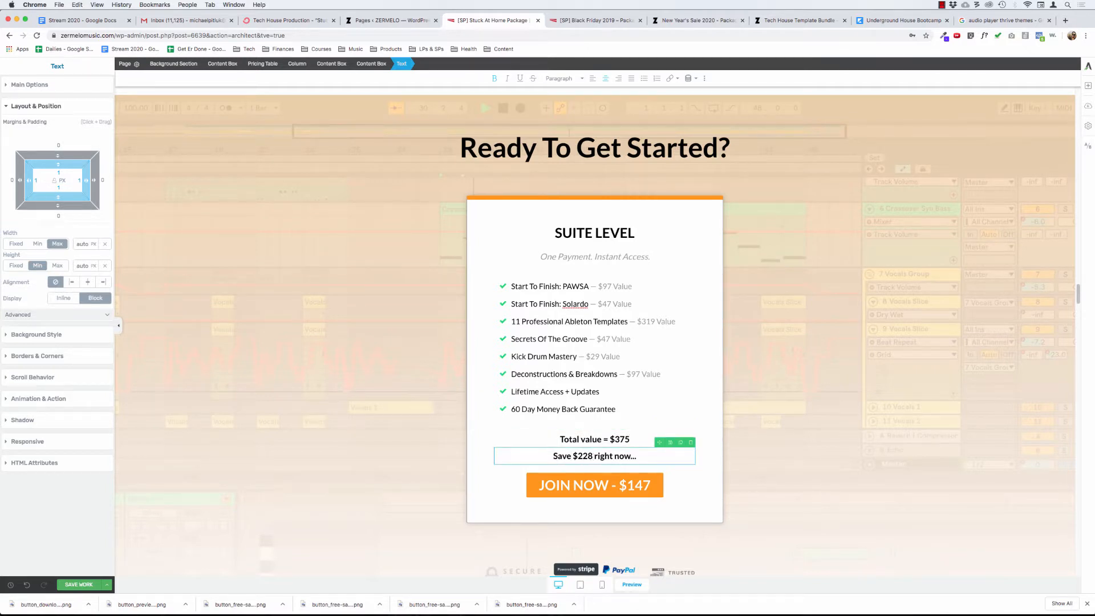
pyautogui.click(616, 438)
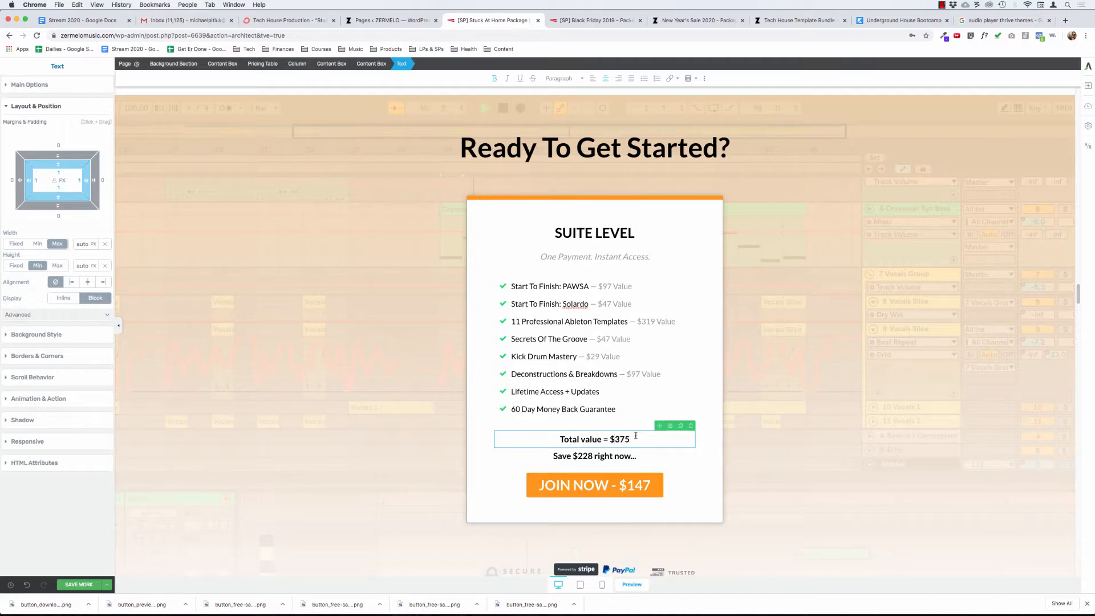
pyautogui.keyDown('shift'); pyautogui.click(635, 435); pyautogui.keyUp('shift')
pyautogui.write('636')
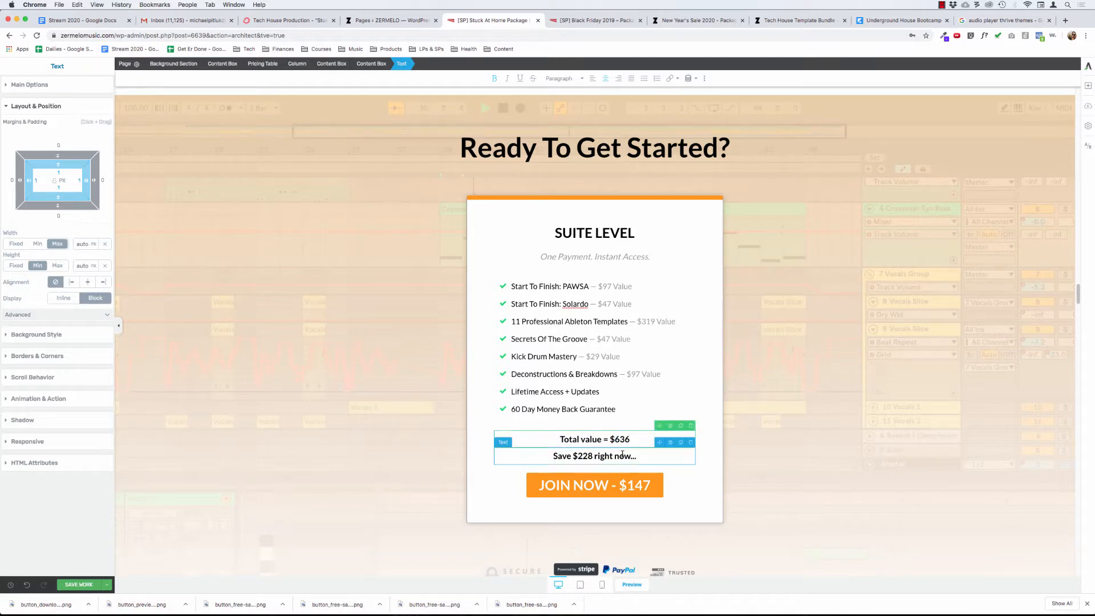
# Step: Set the font size of the "Total value = $636" line to 32 px
pyautogui.tripleClick(582, 437)
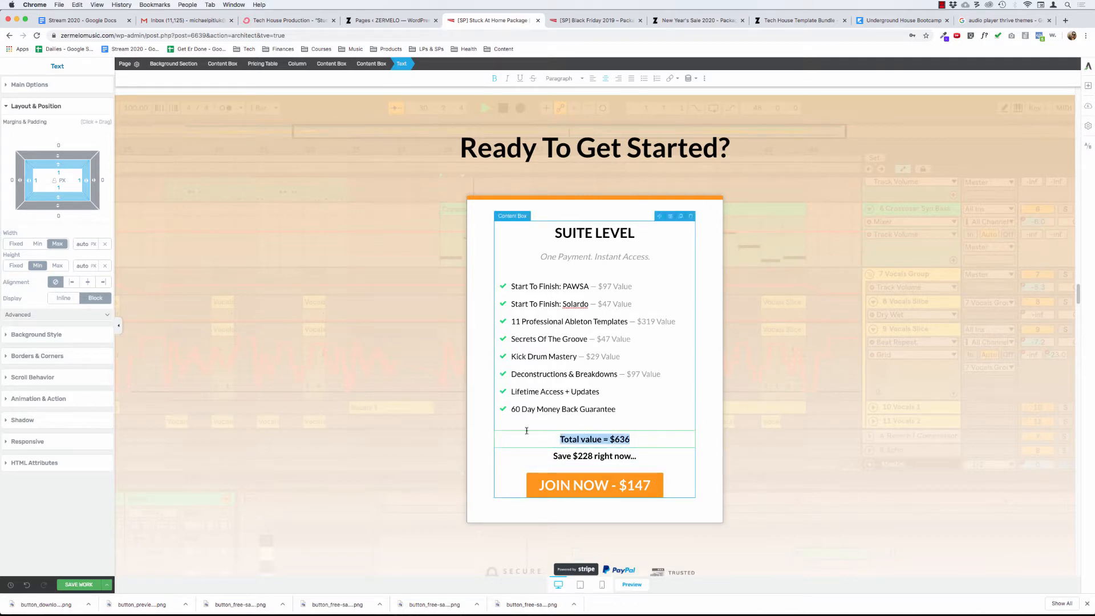
pyautogui.click(22, 84)
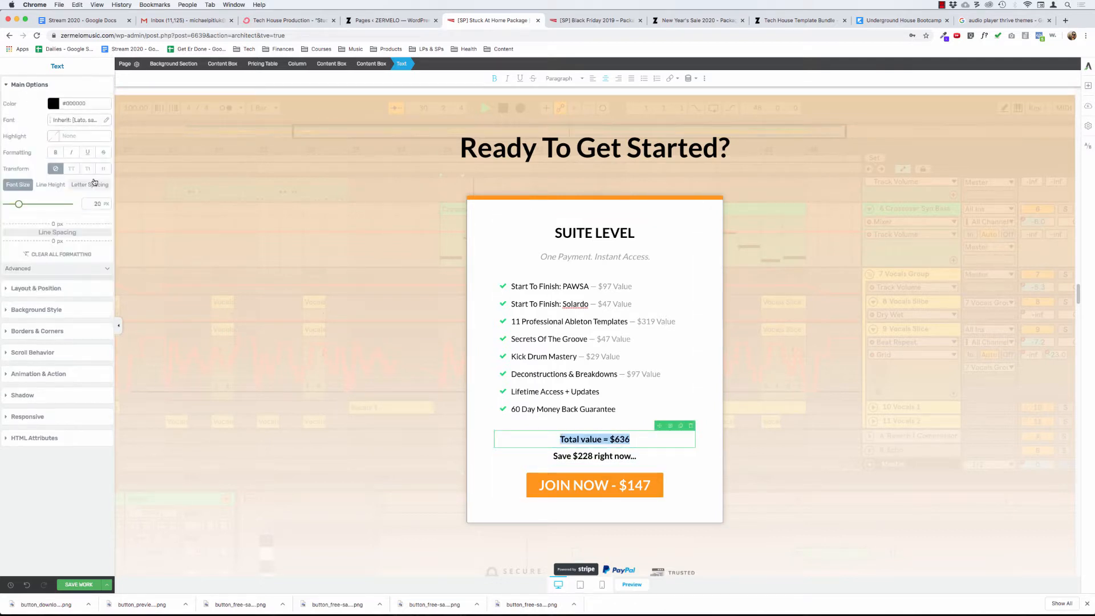
pyautogui.write('32')
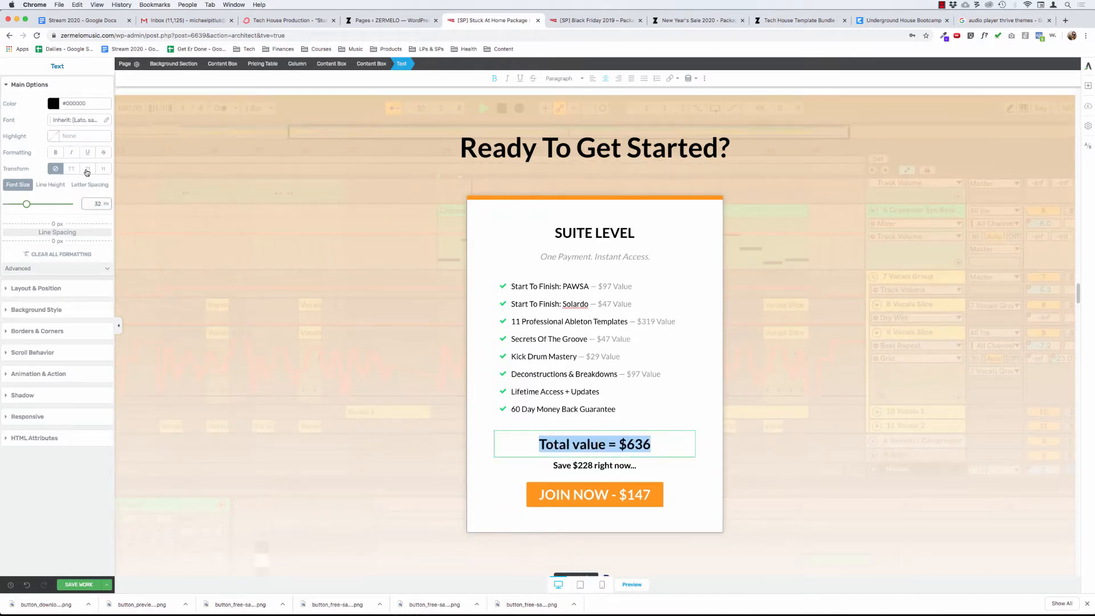
# Step: Try to color the total value line red (#ff0000)
pyautogui.click(57, 103)
pyautogui.moveTo(65, 132); pyautogui.dragTo(107, 118)
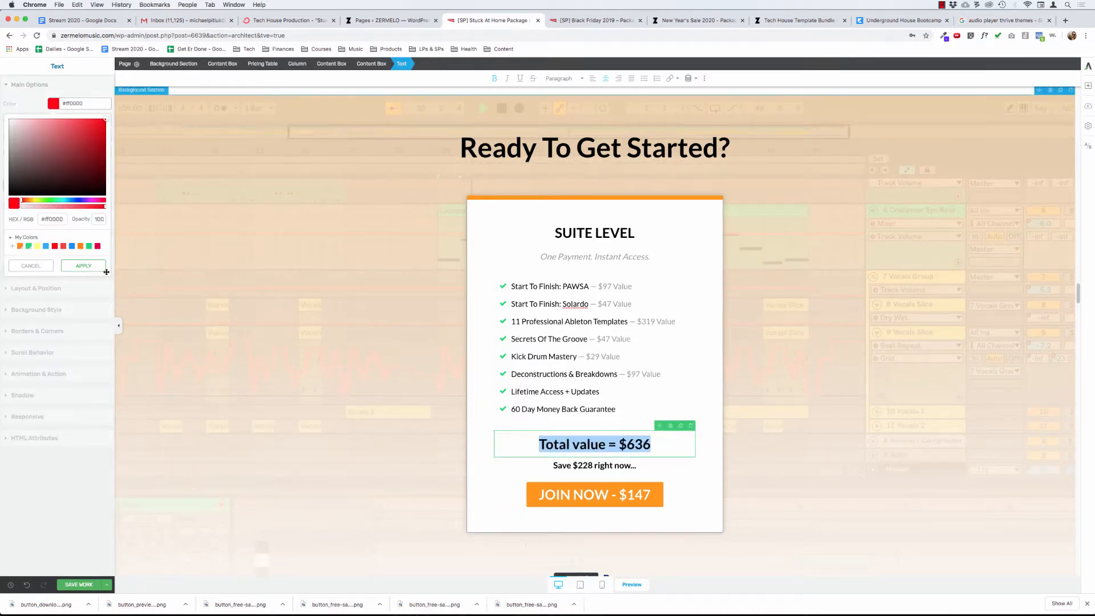
pyautogui.click(91, 266)
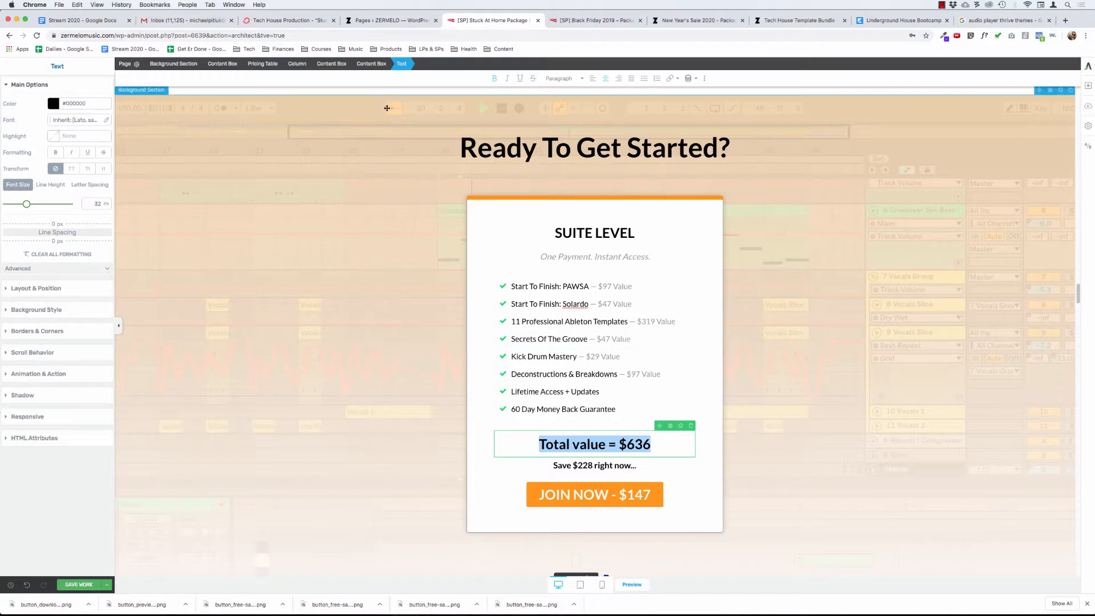
# Step: Strike through the total value line and capitalize its second word so it reads "Total Value = $636"
pyautogui.click(563, 321)
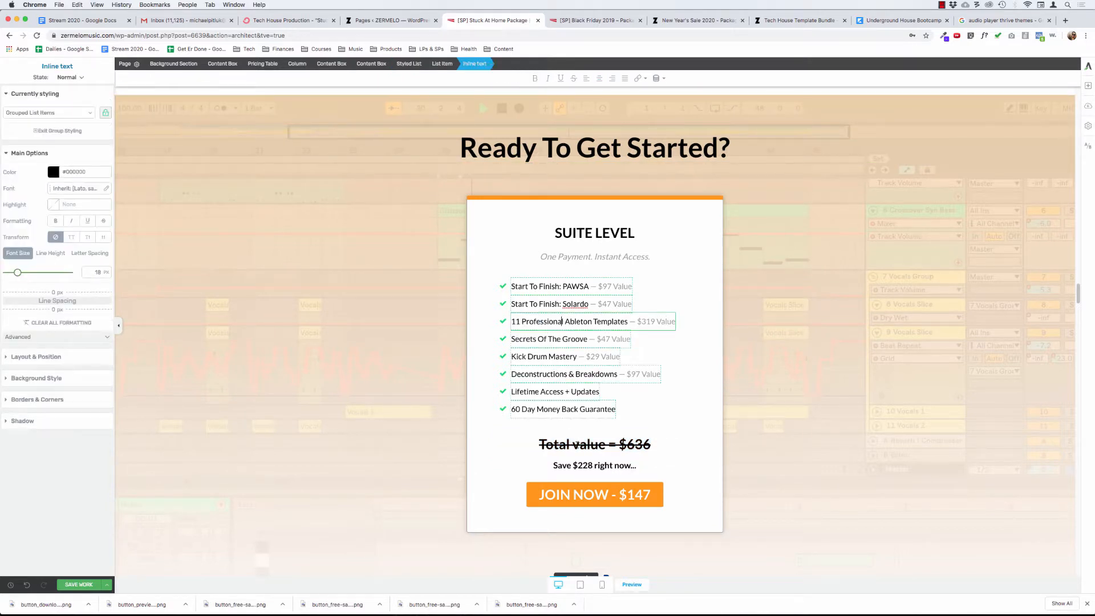
pyautogui.tripleClick(595, 444)
pyautogui.click(576, 448)
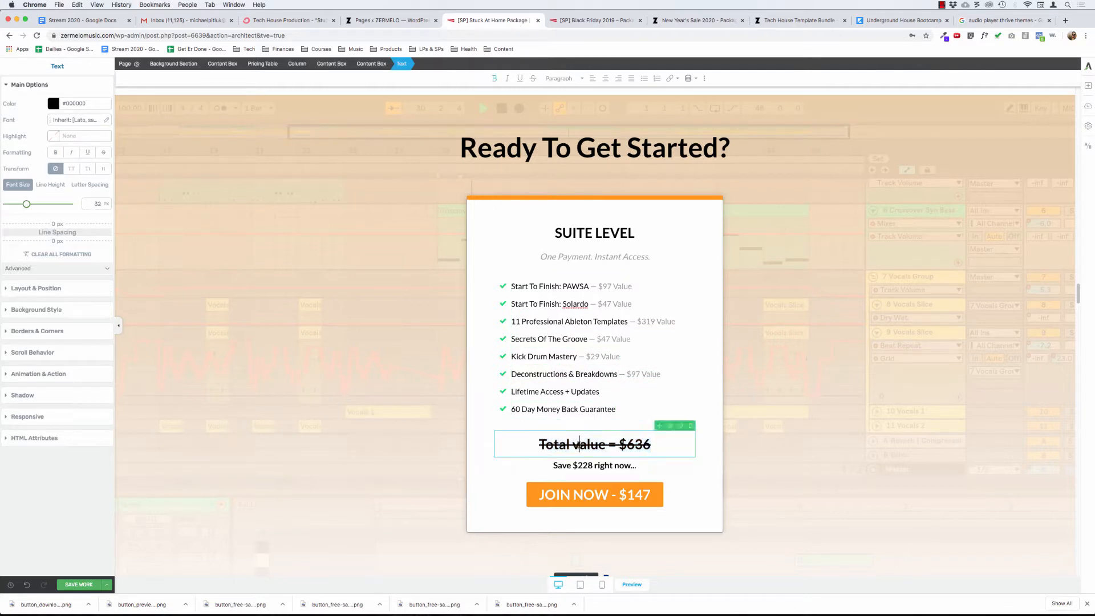
pyautogui.press('BackSpace')
pyautogui.write('V')
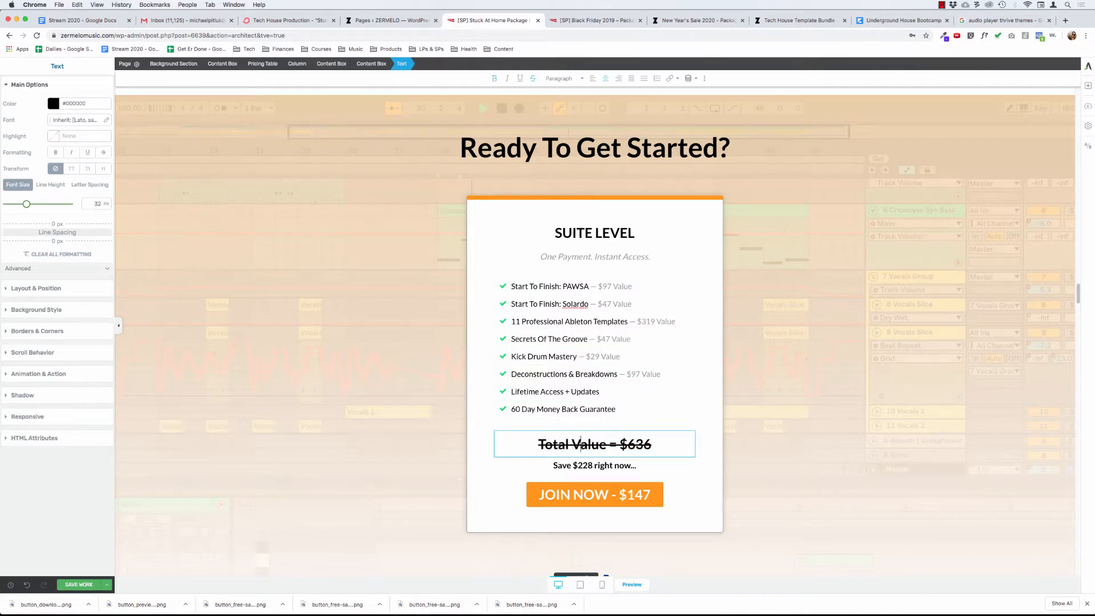
# Step: Replace the pricing box title "SUITE LEVEL" with "STUCK AT HOME PACKAGE"
pyautogui.click(590, 234)
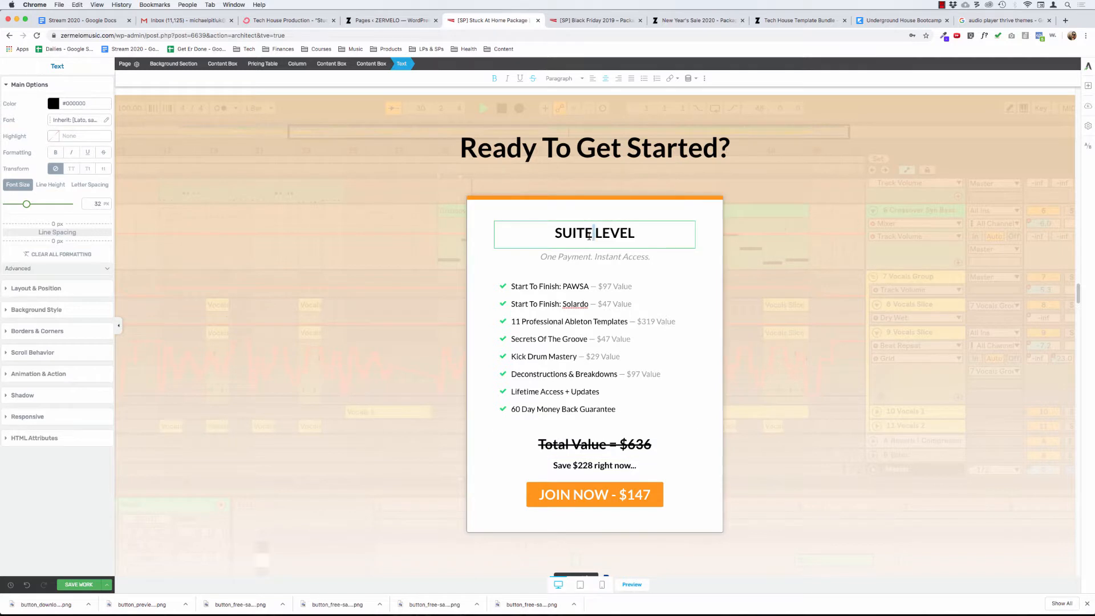
pyautogui.tripleClick(582, 235)
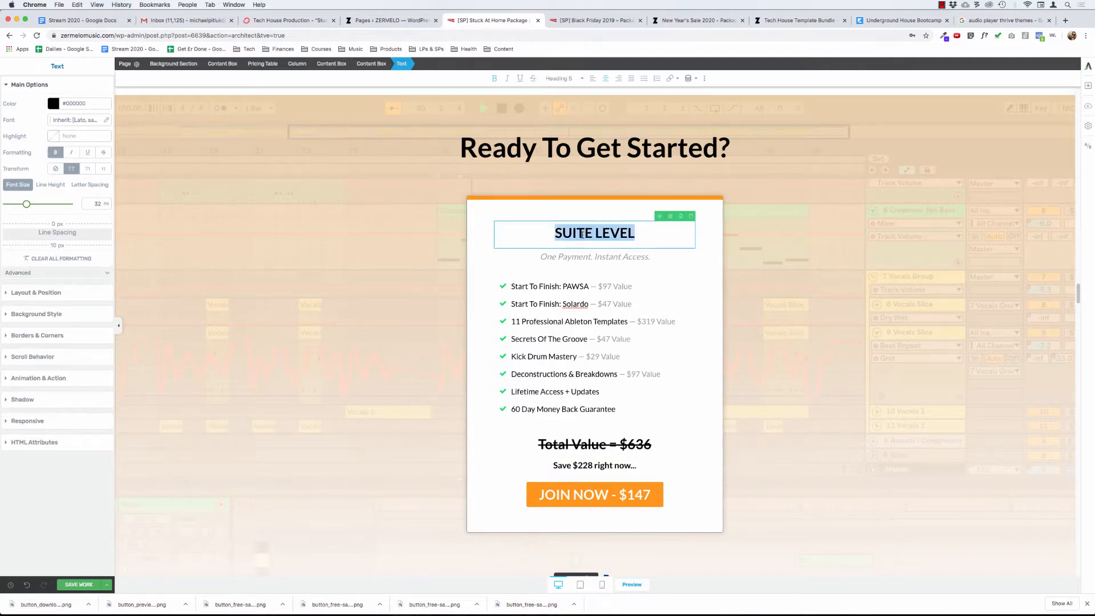
pyautogui.doubleClick(581, 235)
pyautogui.tripleClick(582, 235)
pyautogui.write('S')
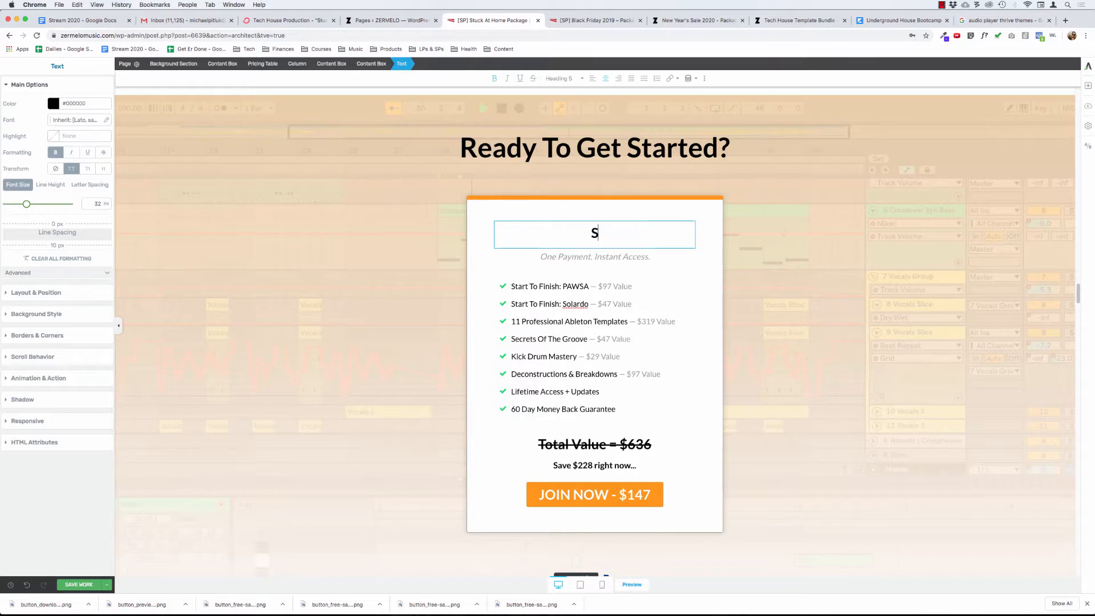
pyautogui.write('TUCVK')
pyautogui.press('BackSpace')
pyautogui.press('BackSpace')
pyautogui.write('K AT HOME ')
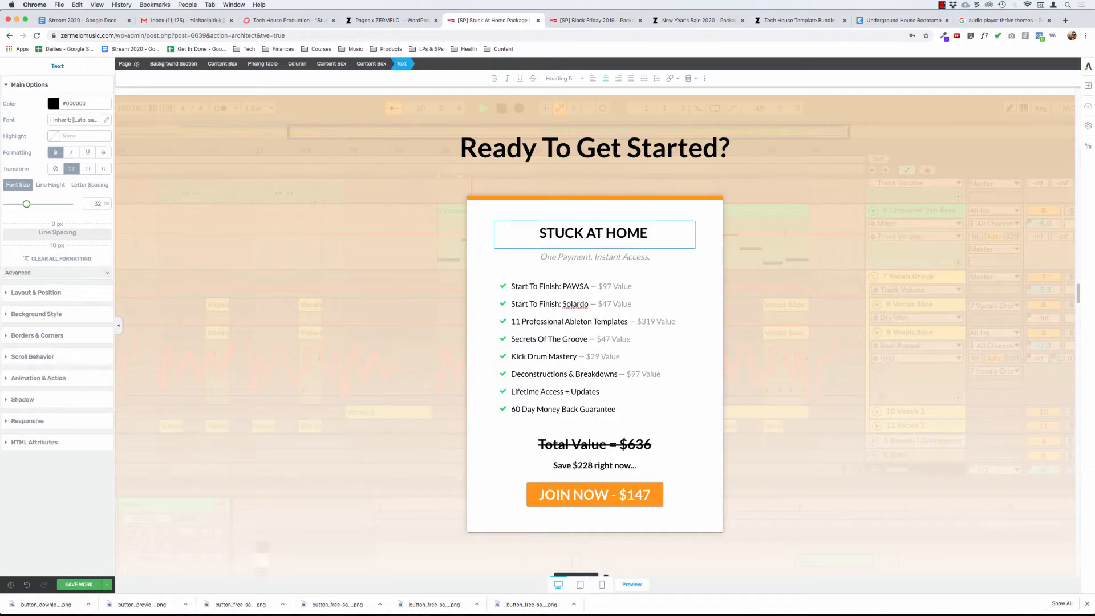
pyautogui.write('PACKAGE')
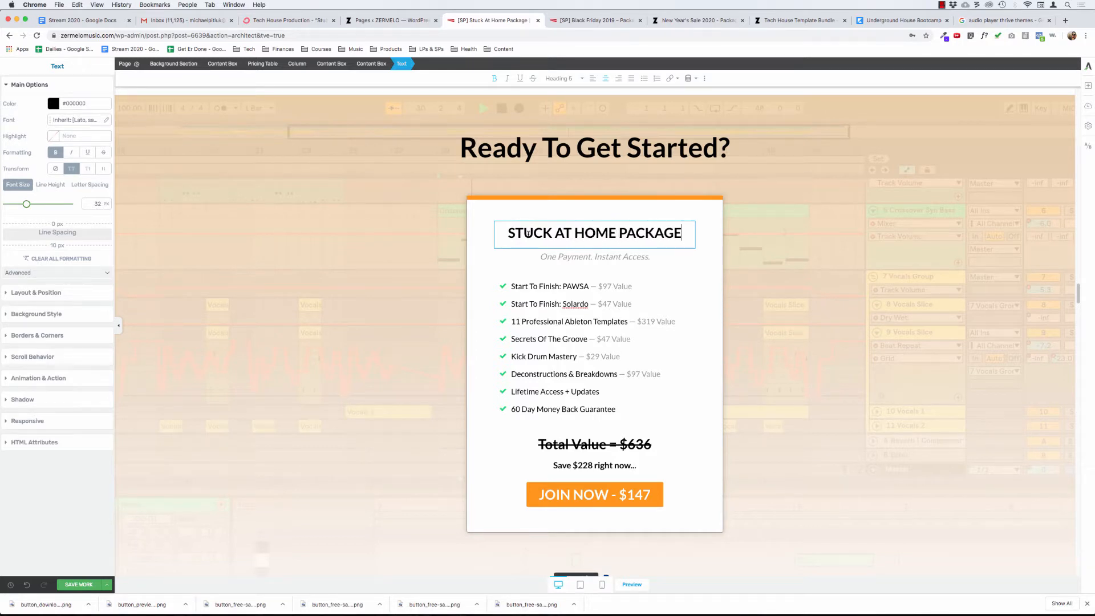
pyautogui.click(383, 235)
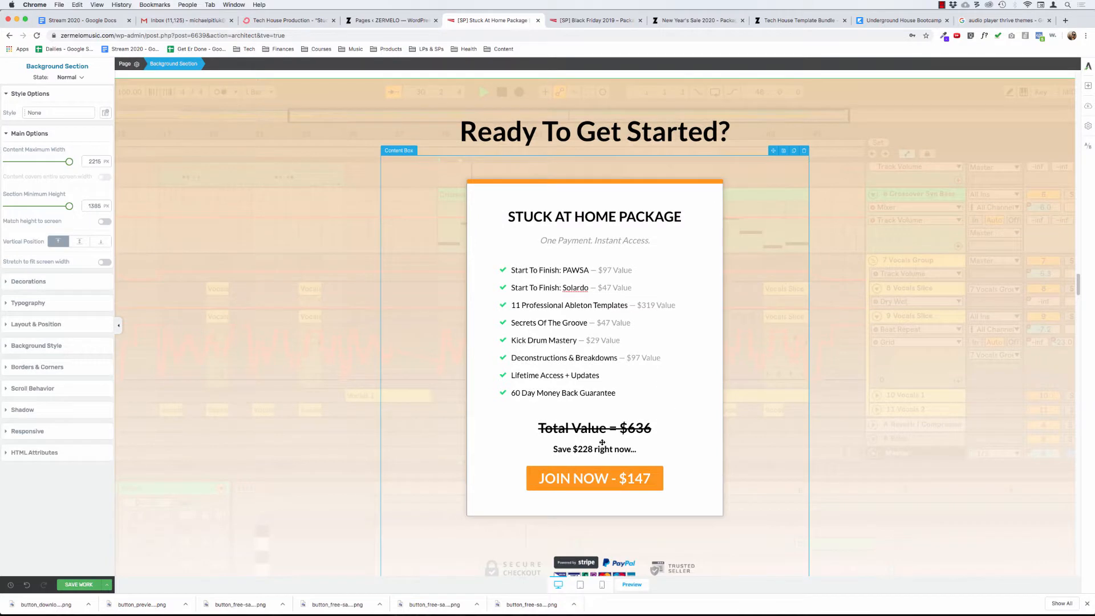
# Step: Color the struck-through "Total Value = $636" line red (#ff0000)
pyautogui.click(592, 428)
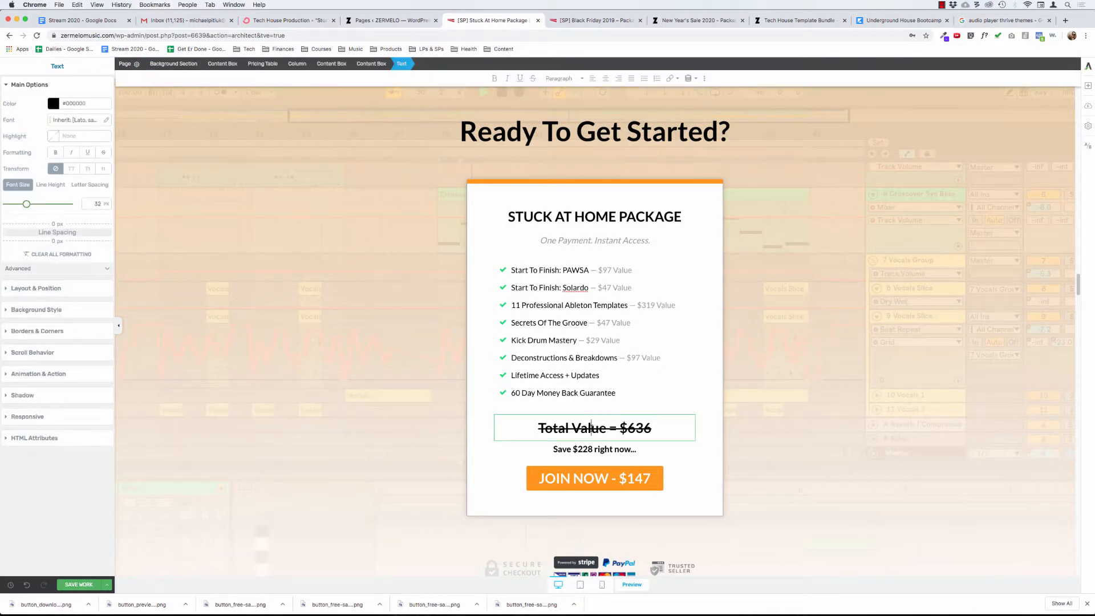
pyautogui.press('super+a')
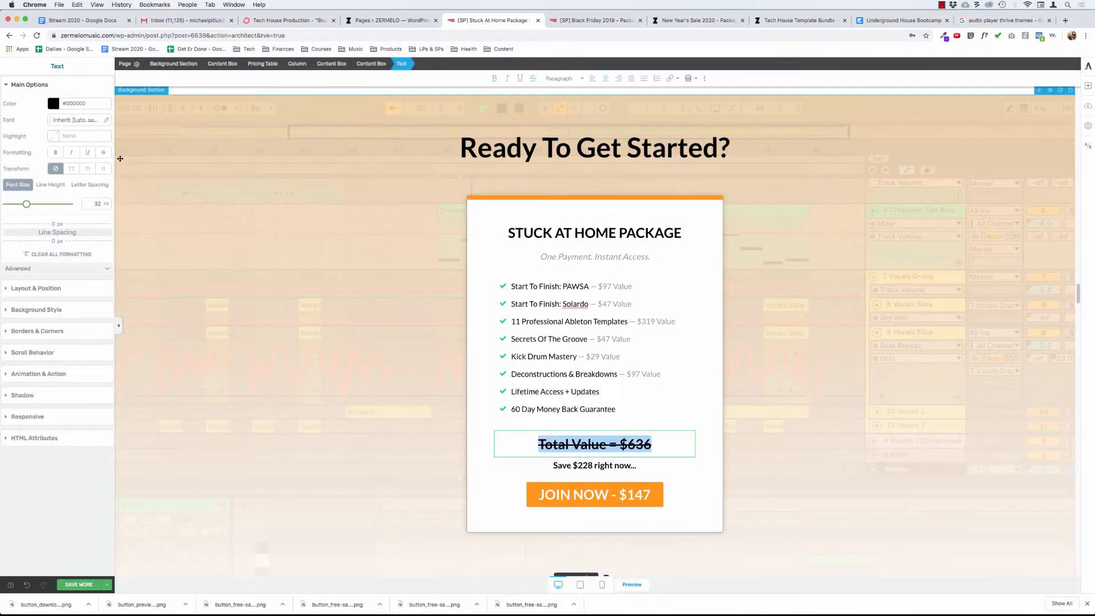
pyautogui.click(53, 103)
pyautogui.moveTo(90, 147); pyautogui.dragTo(114, 110)
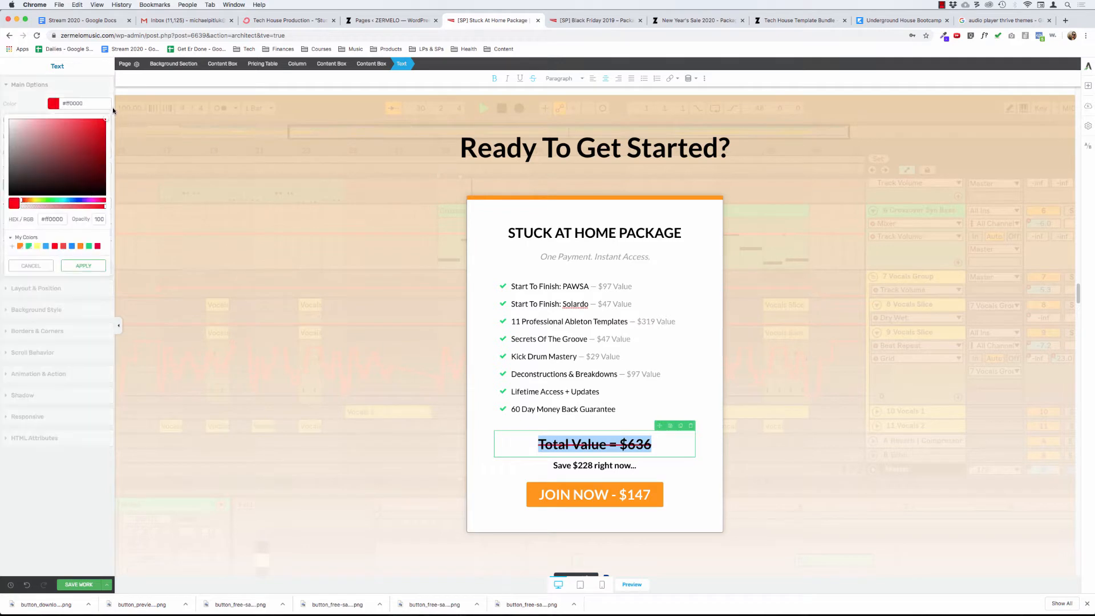
pyautogui.click(91, 267)
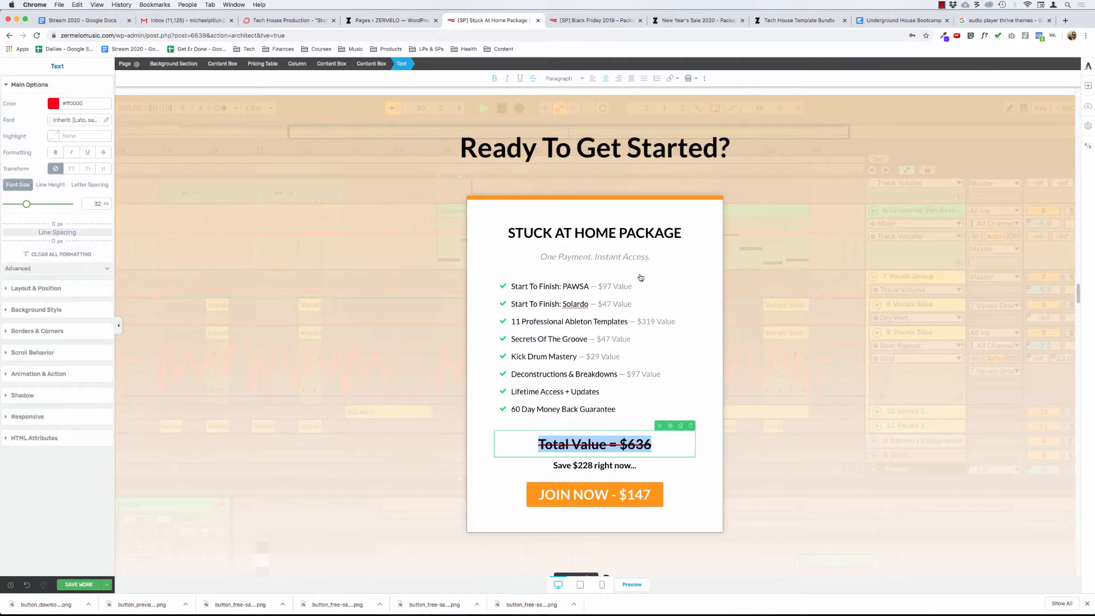
# Step: Change the savings line above the button to "Save $539 and over 80% right now..."
pyautogui.click(572, 465)
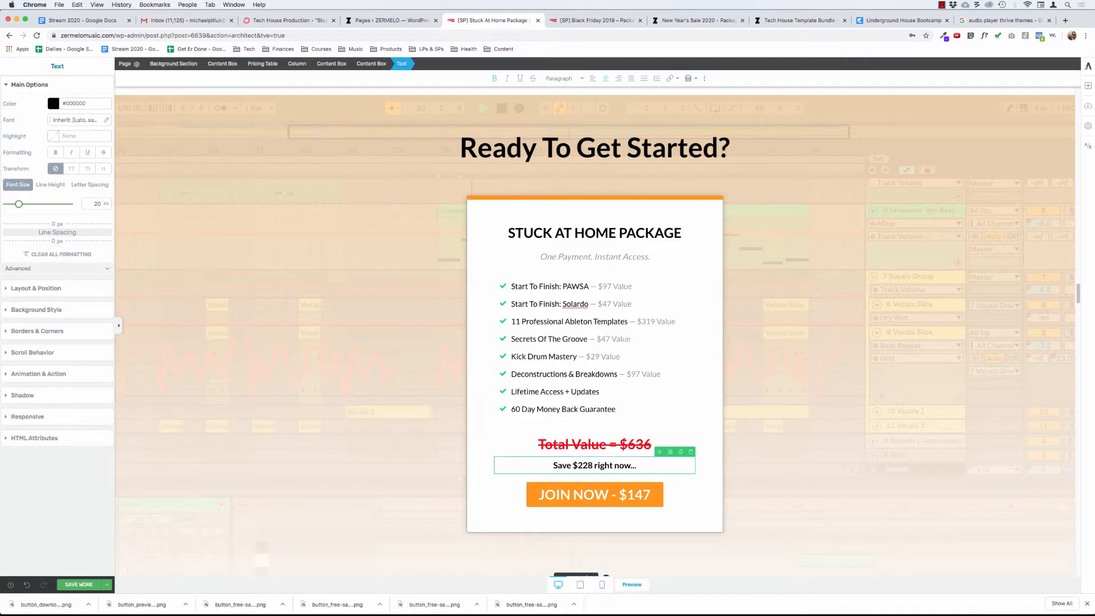
pyautogui.press('BackSpace')
pyautogui.press('BackSpace')
pyautogui.press('BackSpace')
pyautogui.press('BackSpace')
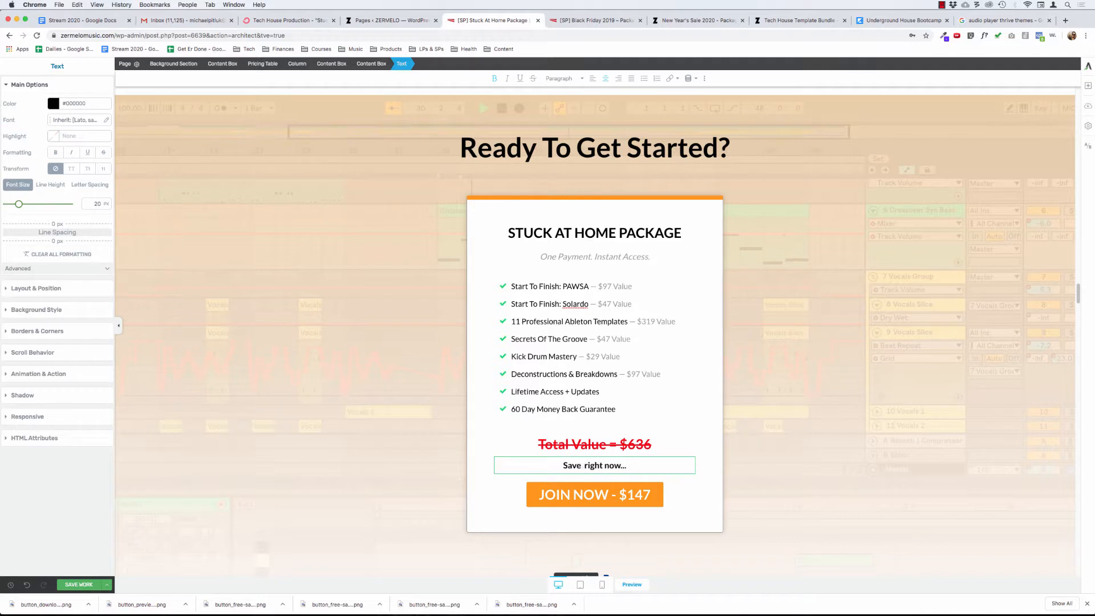
pyautogui.write('539')
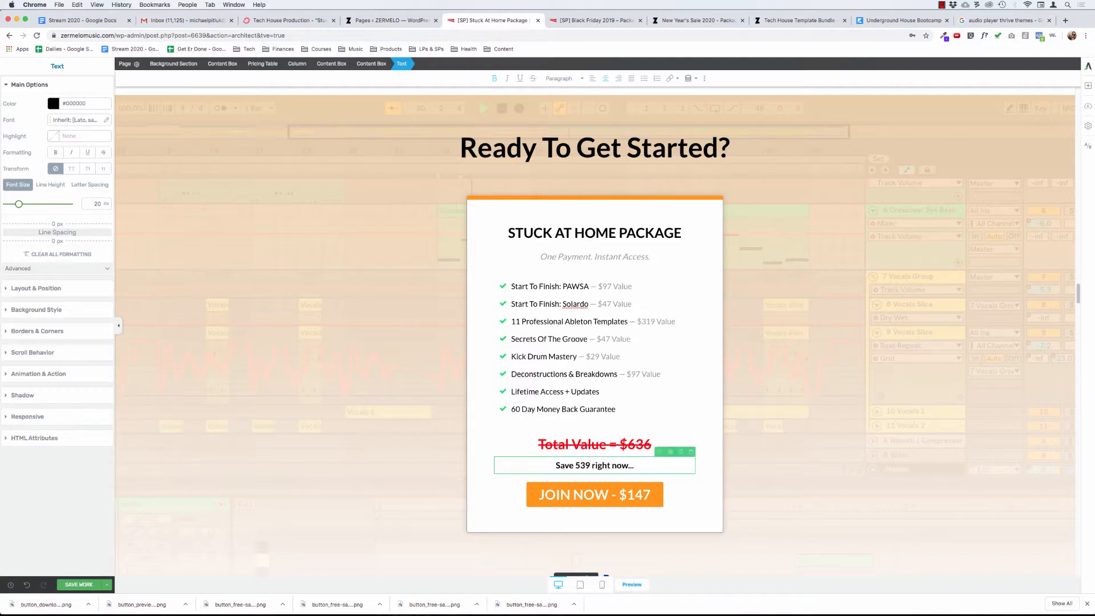
pyautogui.click(576, 466)
pyautogui.write('$')
pyautogui.write('and o')
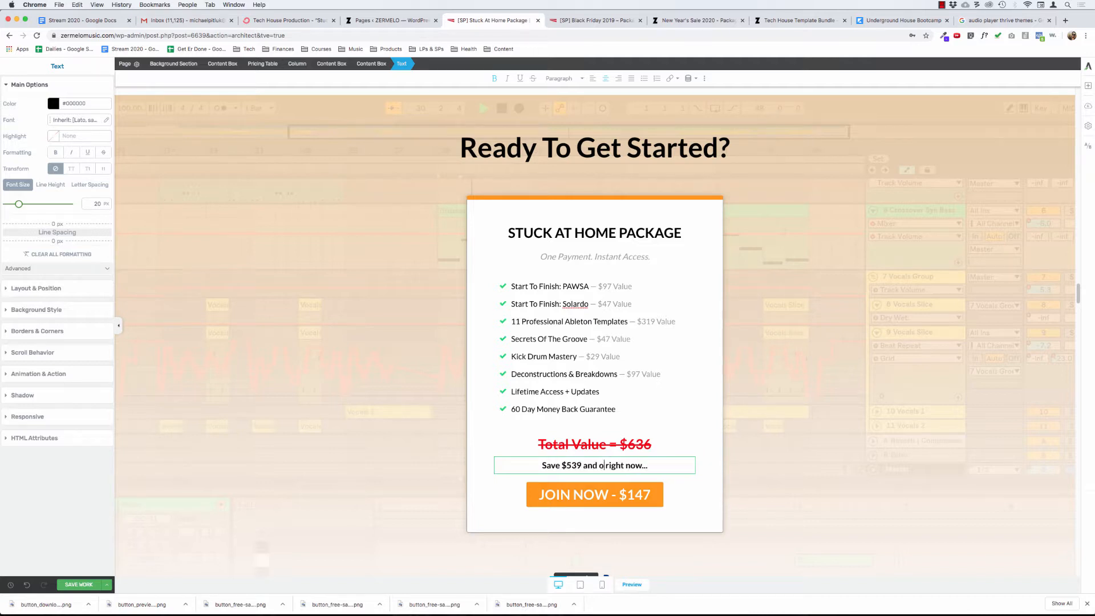
pyautogui.write('ver')
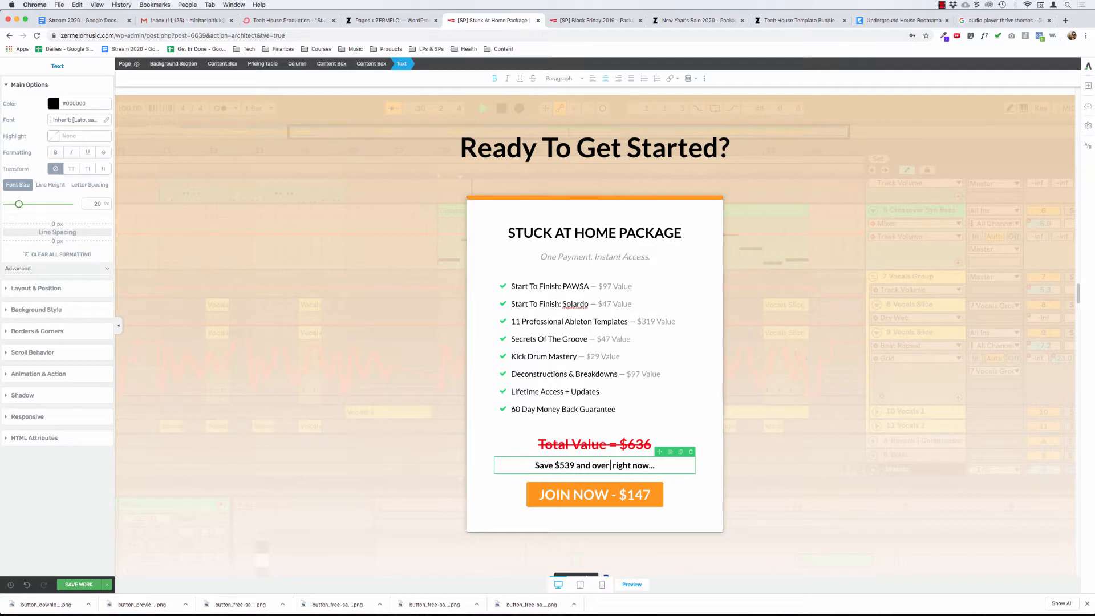
pyautogui.write('80')
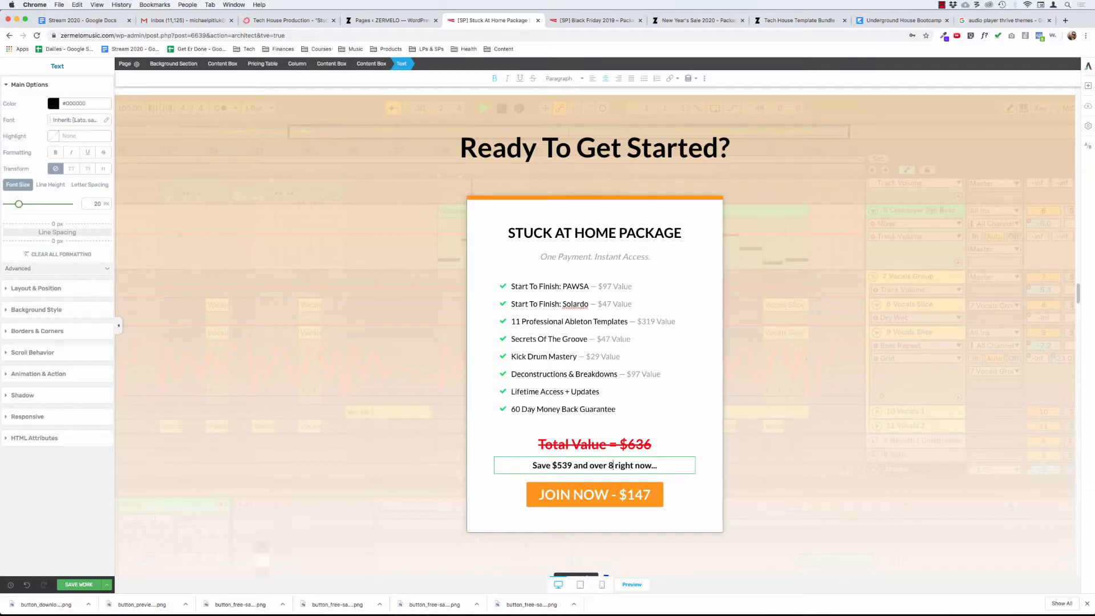
pyautogui.write('%')
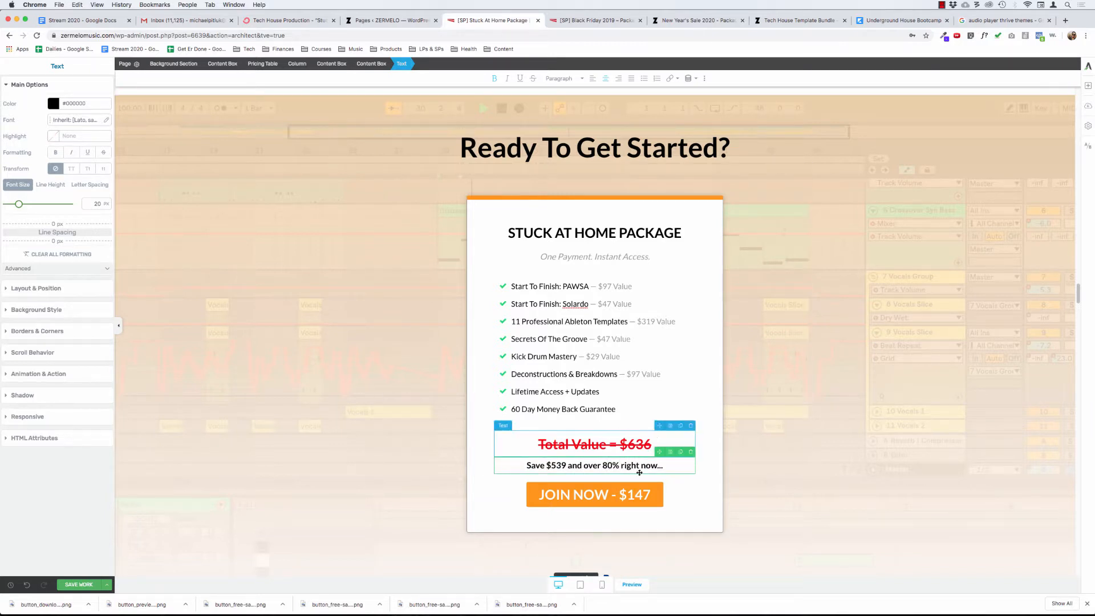
# Step: Change the price in the pricing box's "JOIN NOW" button to $97
pyautogui.click(633, 494)
pyautogui.doubleClick(639, 494)
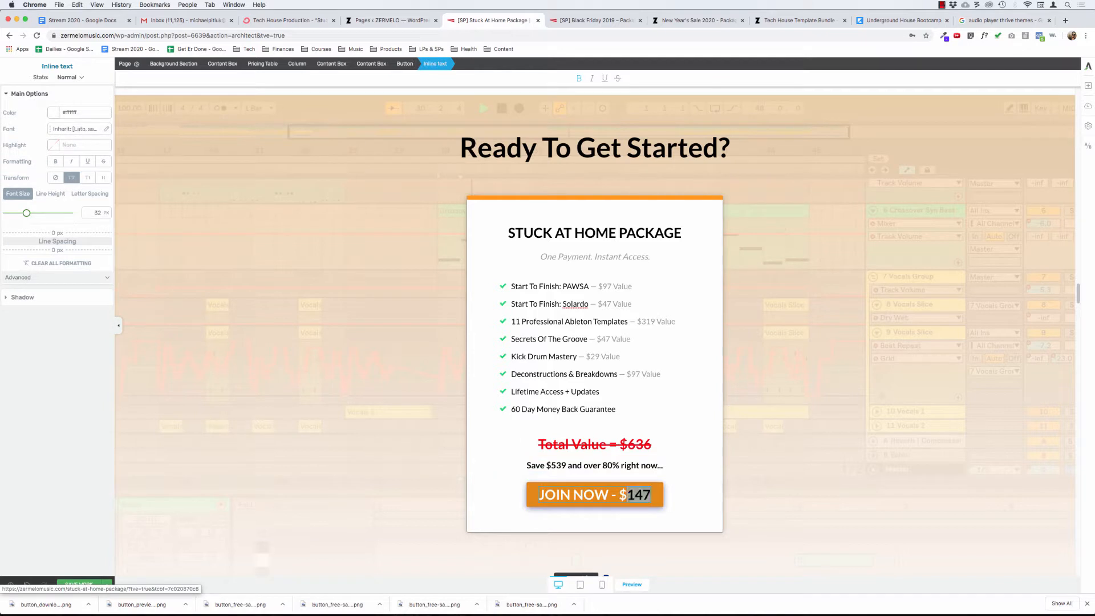
pyautogui.write('97')
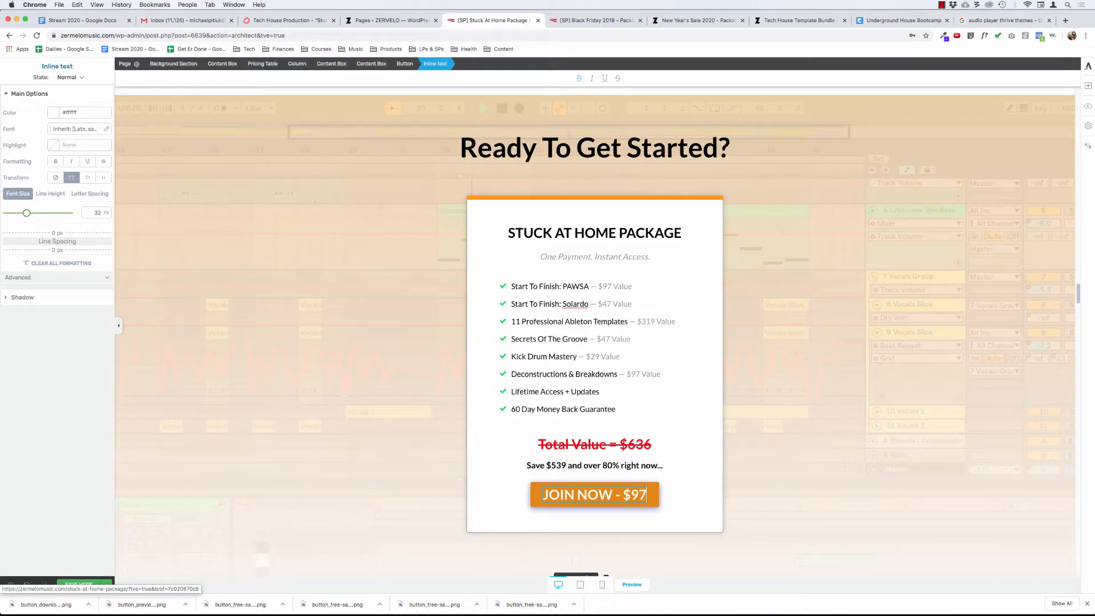
pyautogui.click(356, 433)
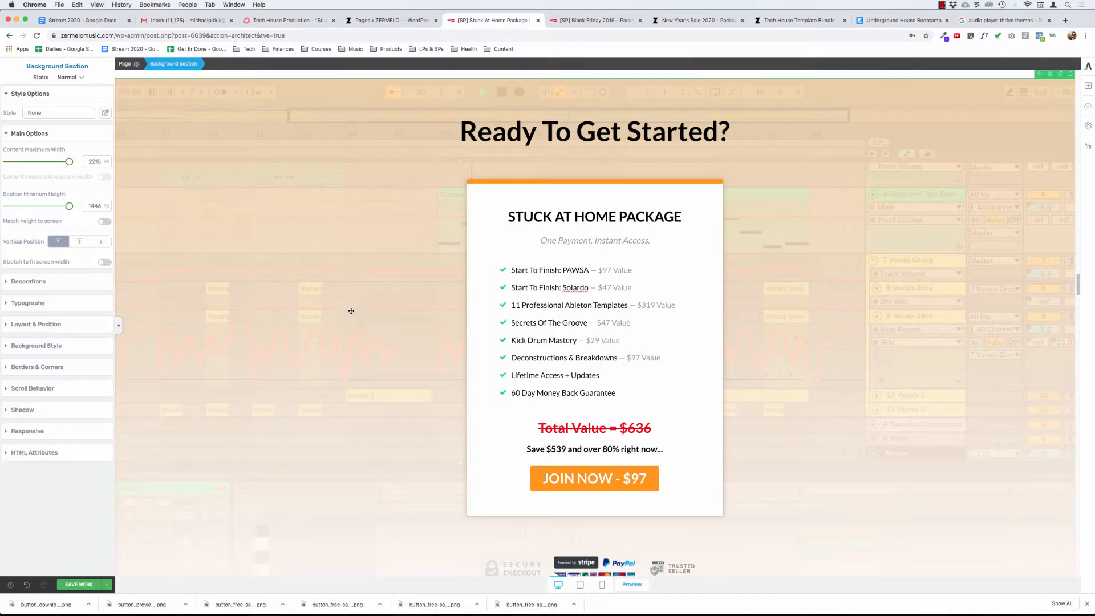
pyautogui.scroll(-3, 349, 310)
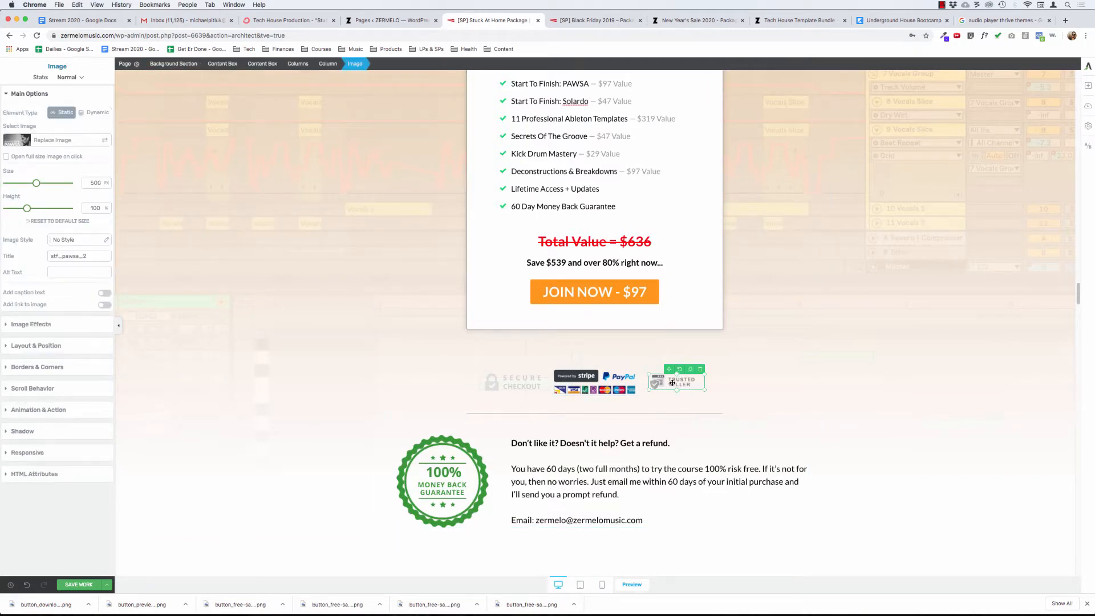
pyautogui.scroll(-6, 358, 384)
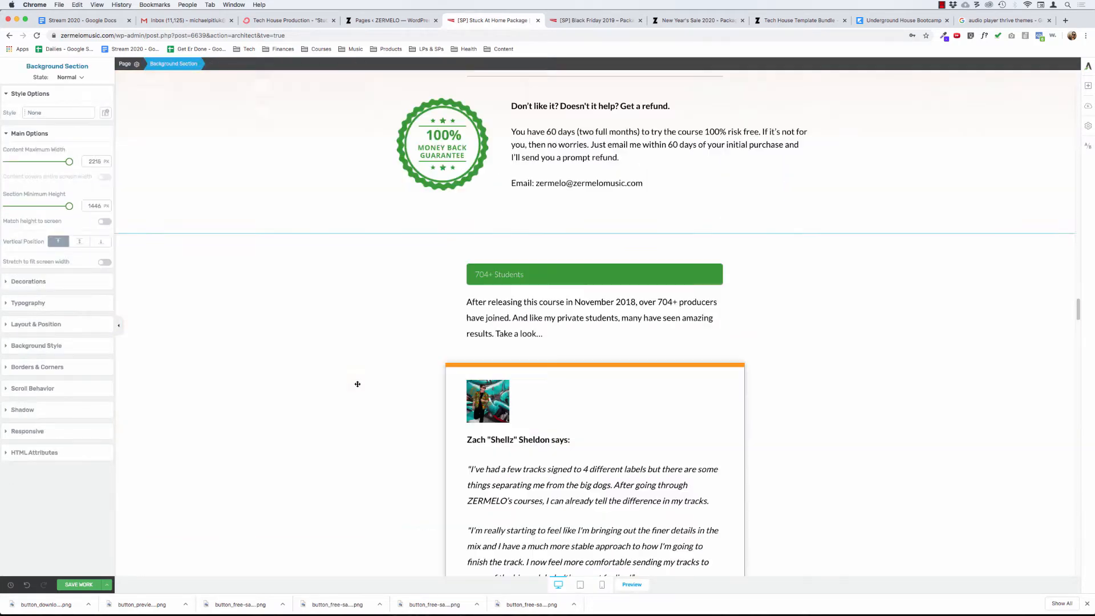
pyautogui.scroll(6, 320, 345)
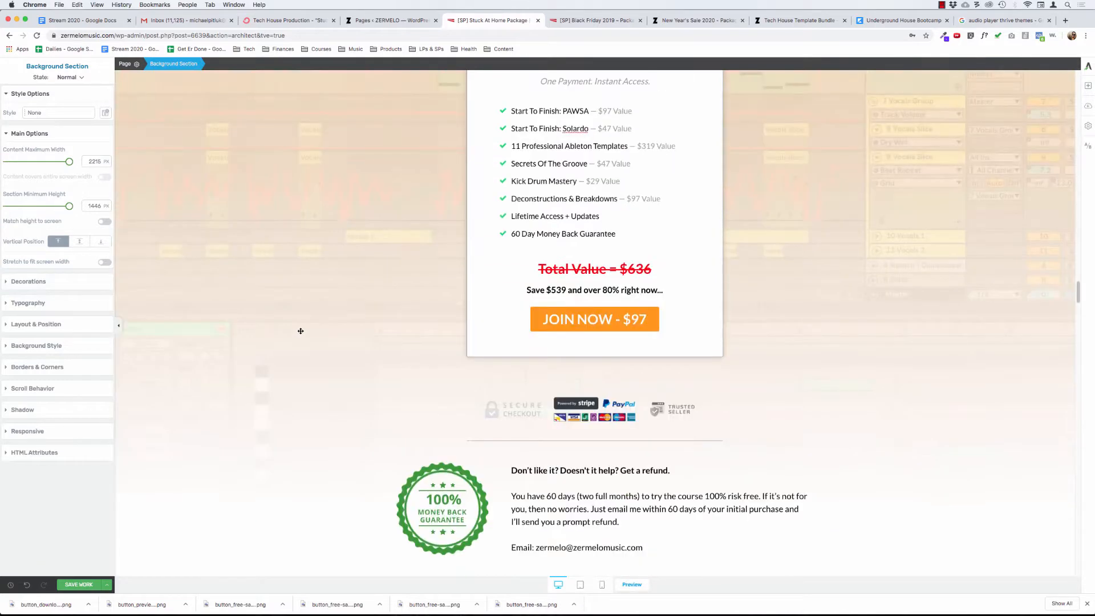
pyautogui.scroll(7, 359, 274)
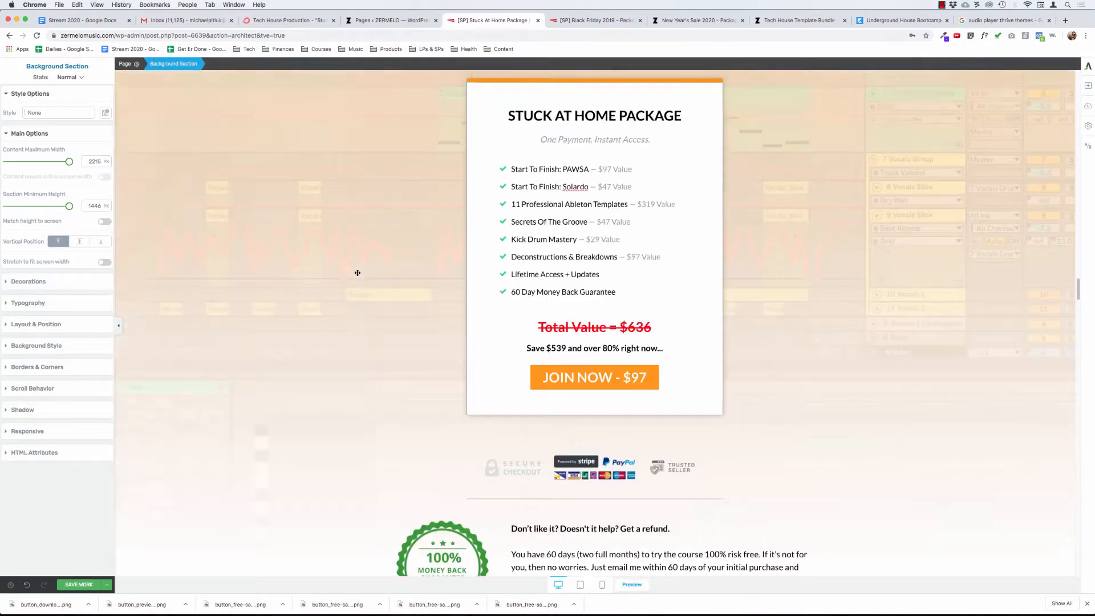
# Step: Try a bottom margin of 0 on the pricing box's checklist, and restore it to 20 px
pyautogui.scroll(-7, 297, 171)
pyautogui.scroll(3, 306, 194)
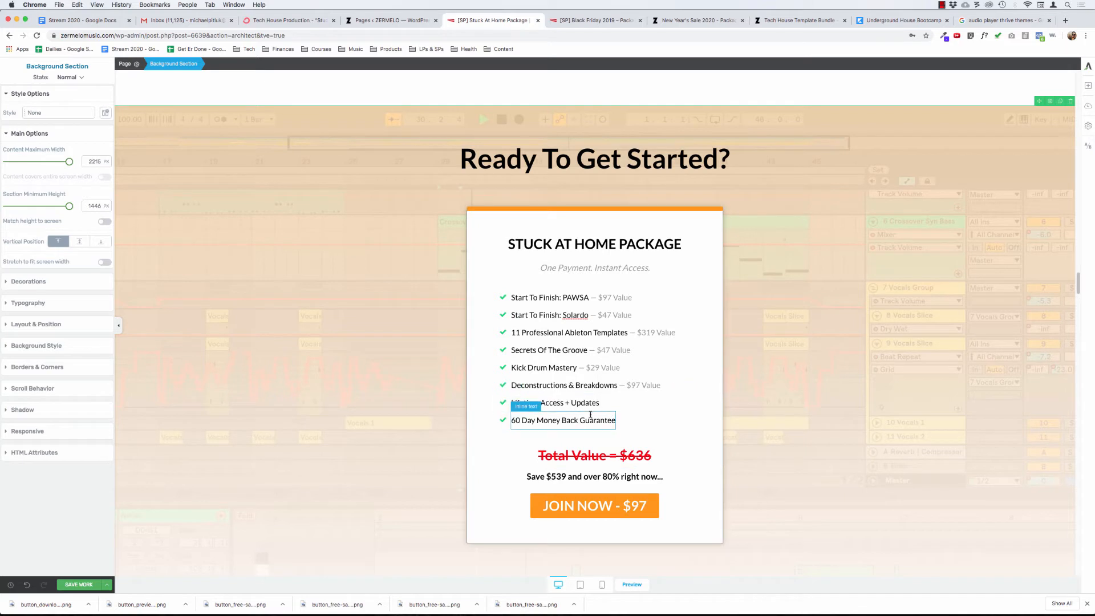
pyautogui.click(556, 422)
pyautogui.click(412, 65)
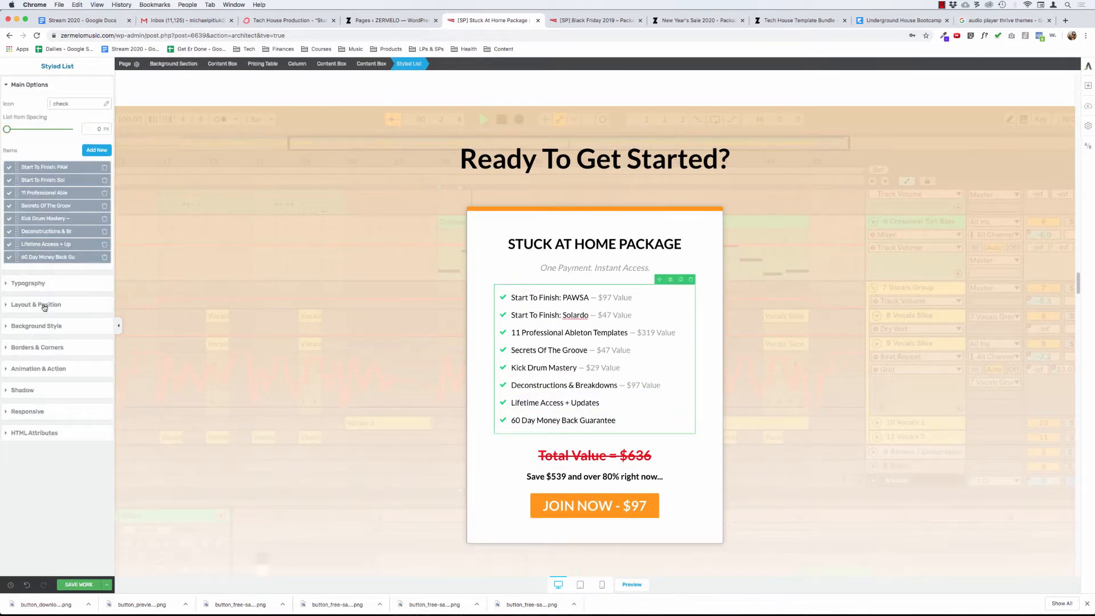
pyautogui.click(44, 308)
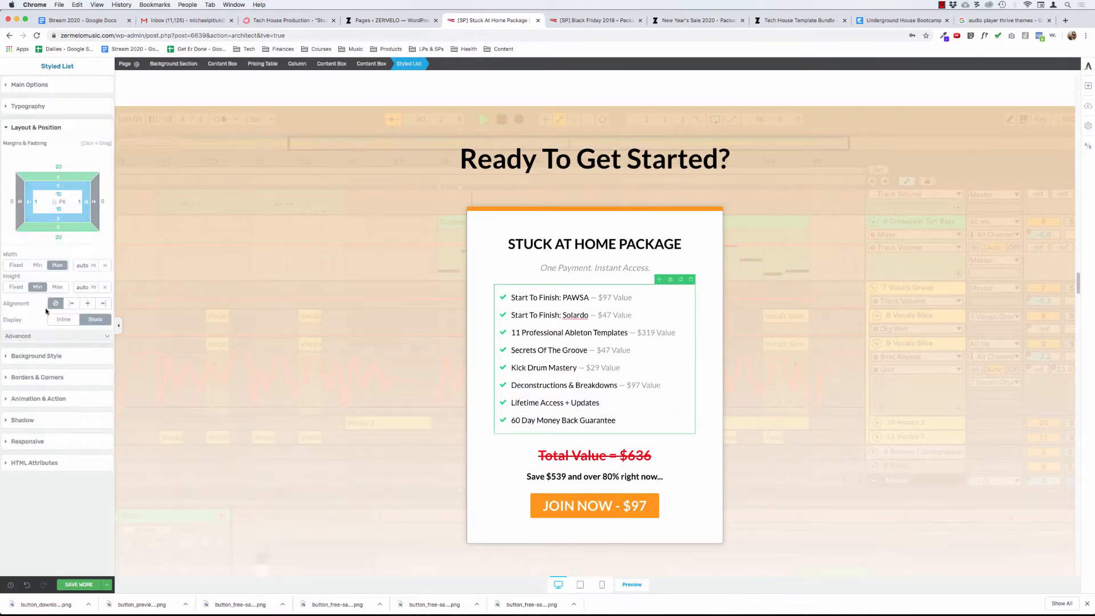
pyautogui.click(58, 235)
pyautogui.write('0')
pyautogui.press('Return')
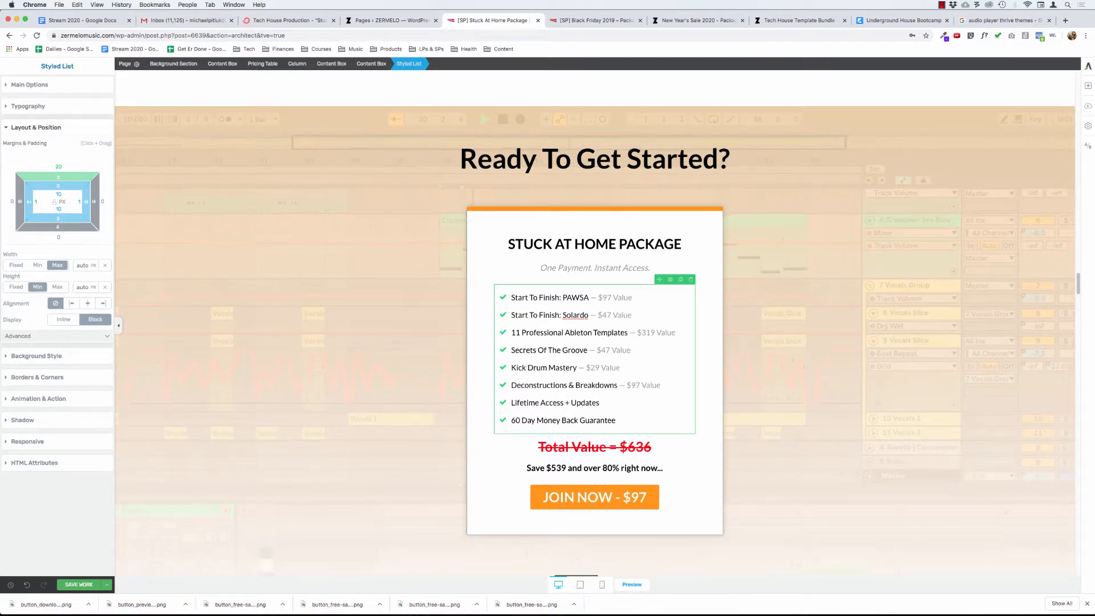
pyautogui.click(58, 237)
pyautogui.write('20')
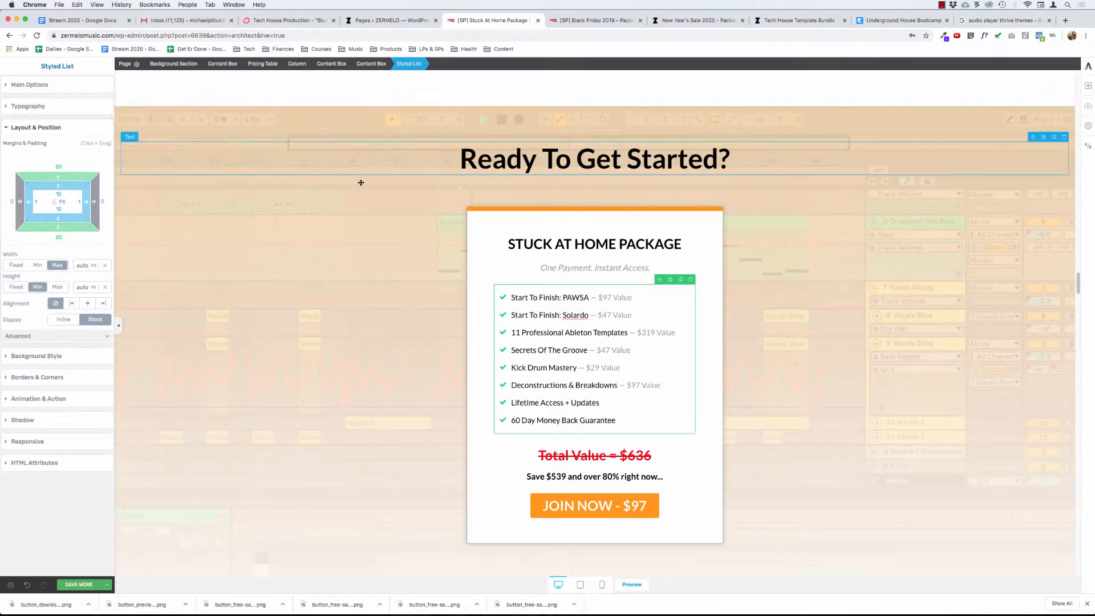
pyautogui.click(318, 217)
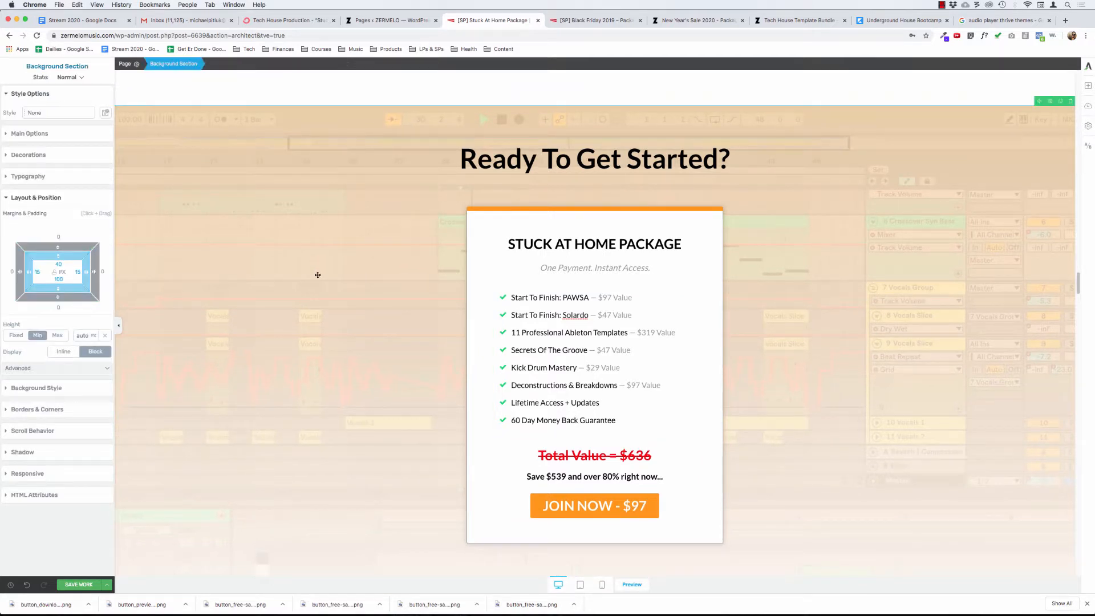
# Step: Replace "have 60 days" with "6 months" in the first sentence of the refund guarantee paragraph
pyautogui.scroll(-4, 318, 274)
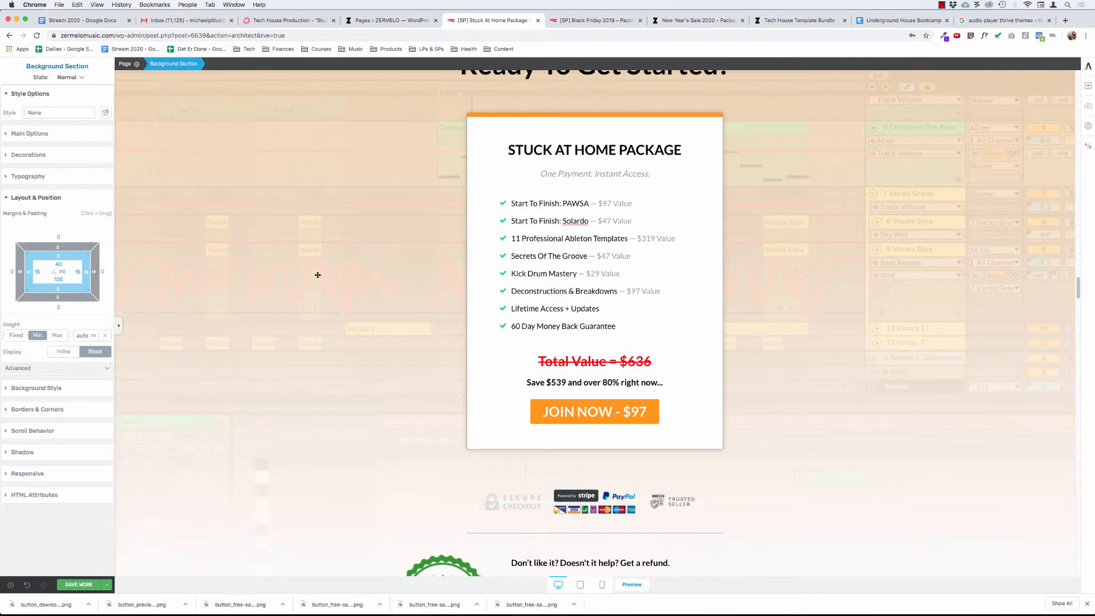
pyautogui.scroll(-3, 317, 275)
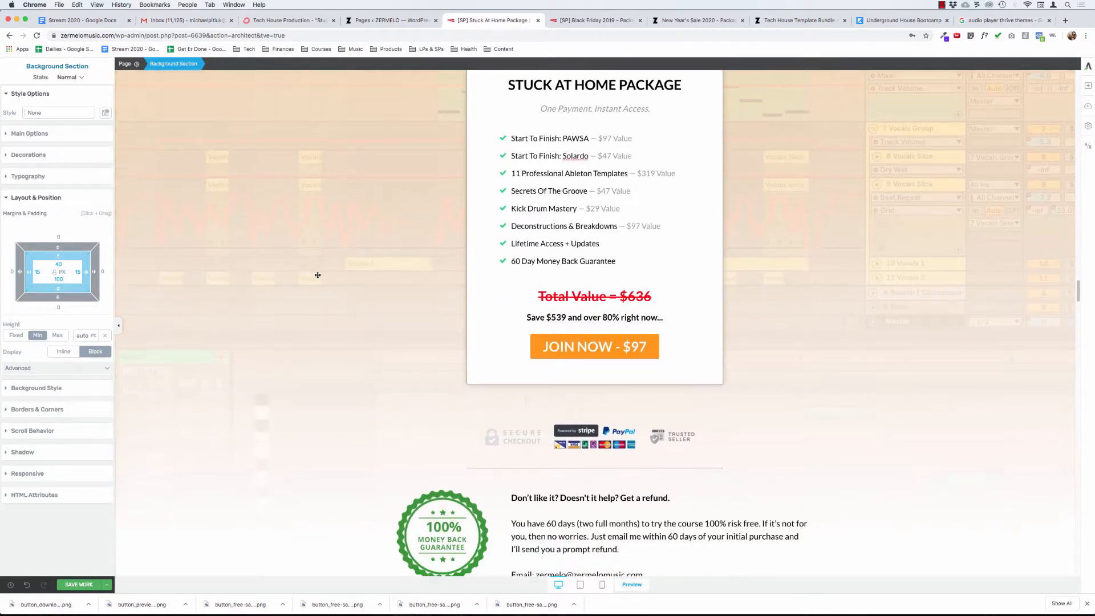
pyautogui.scroll(-8, 318, 275)
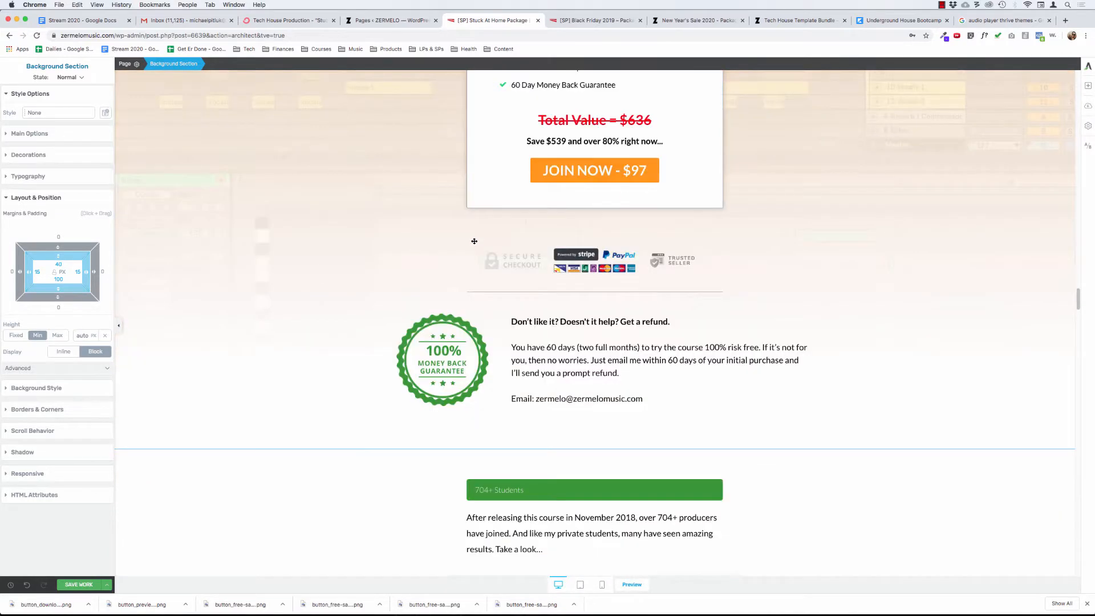
pyautogui.scroll(-4, 249, 303)
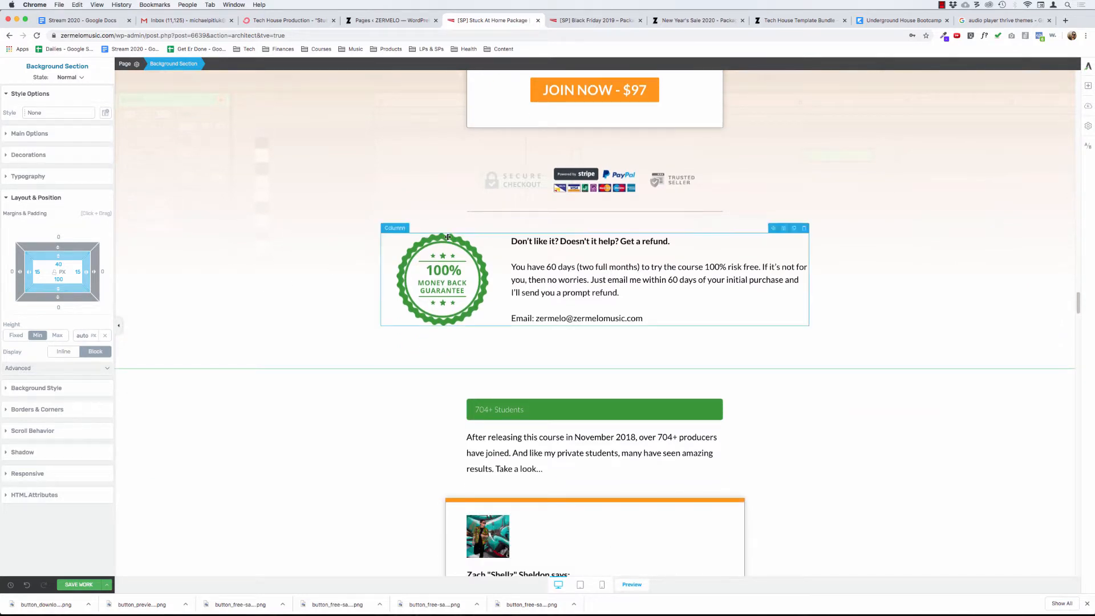
pyautogui.scroll(1, 515, 255)
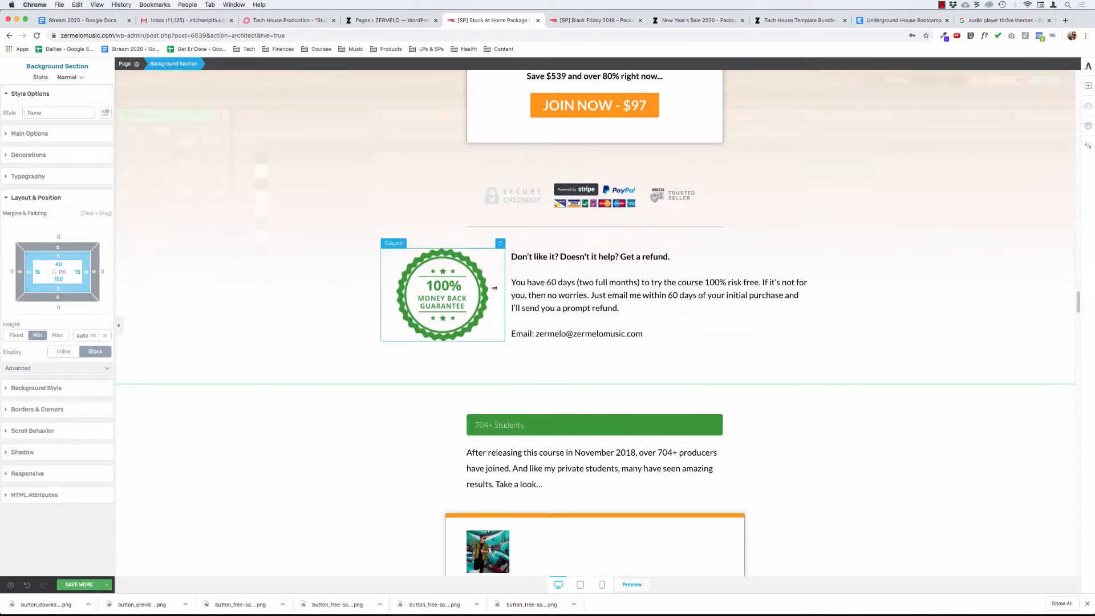
pyautogui.click(557, 281)
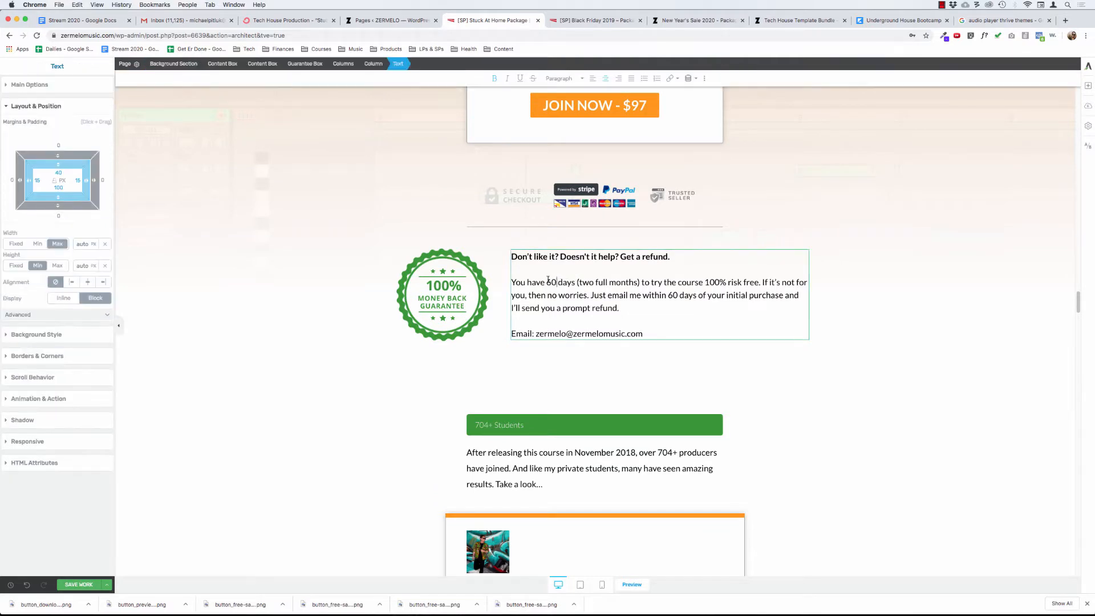
pyautogui.click(532, 282)
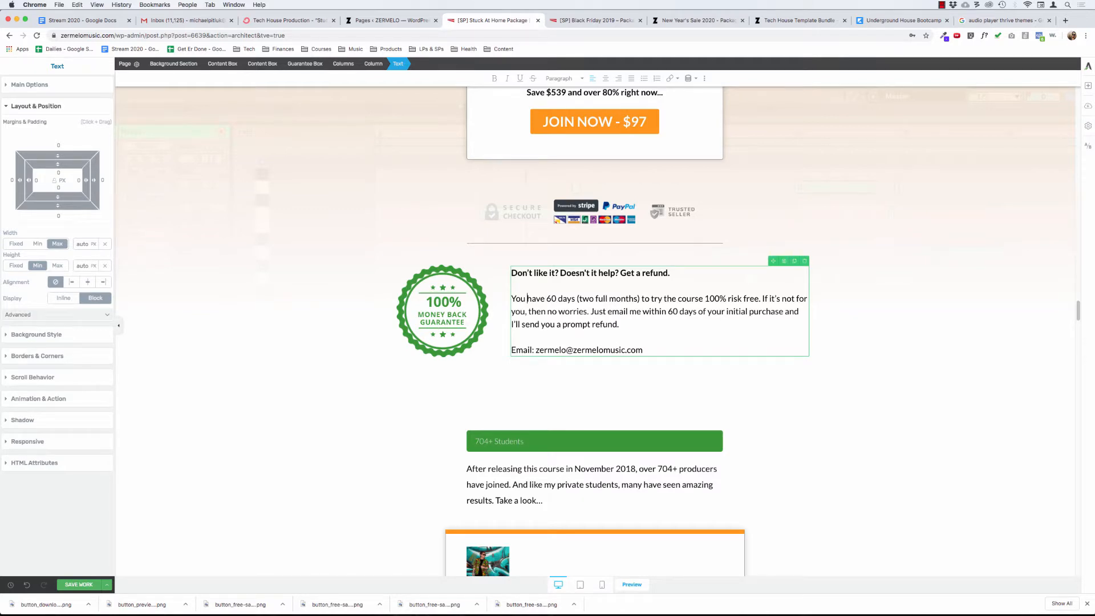
pyautogui.write('6 mon')
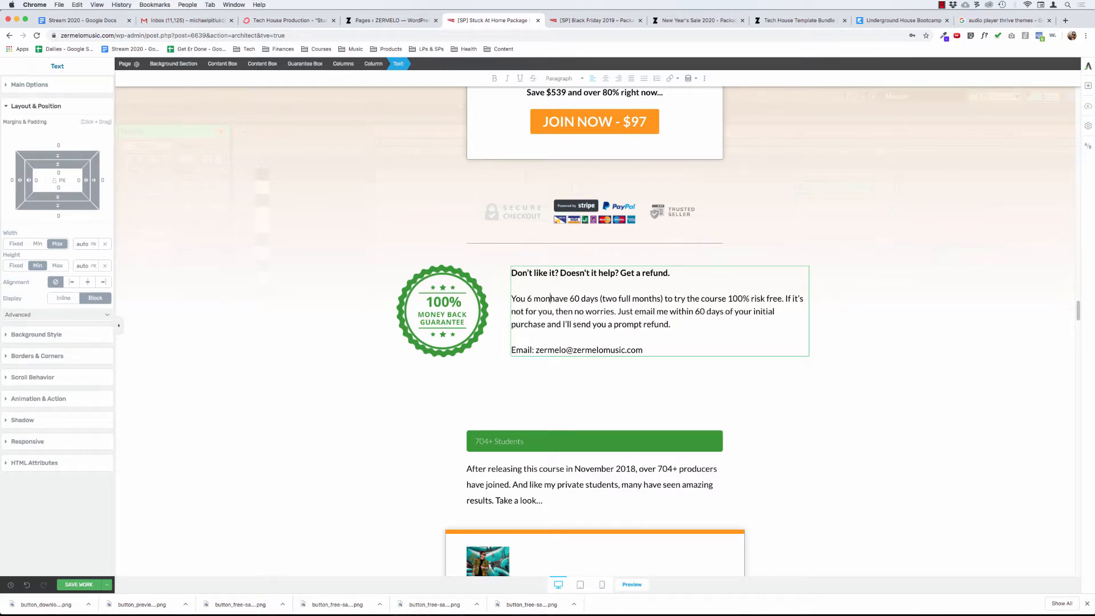
pyautogui.write('ths')
pyautogui.hotkey('shift', 'alt', 'Right')
pyautogui.hotkey('shift', 'alt', 'Right')
pyautogui.hotkey('shift', 'alt', 'Right')
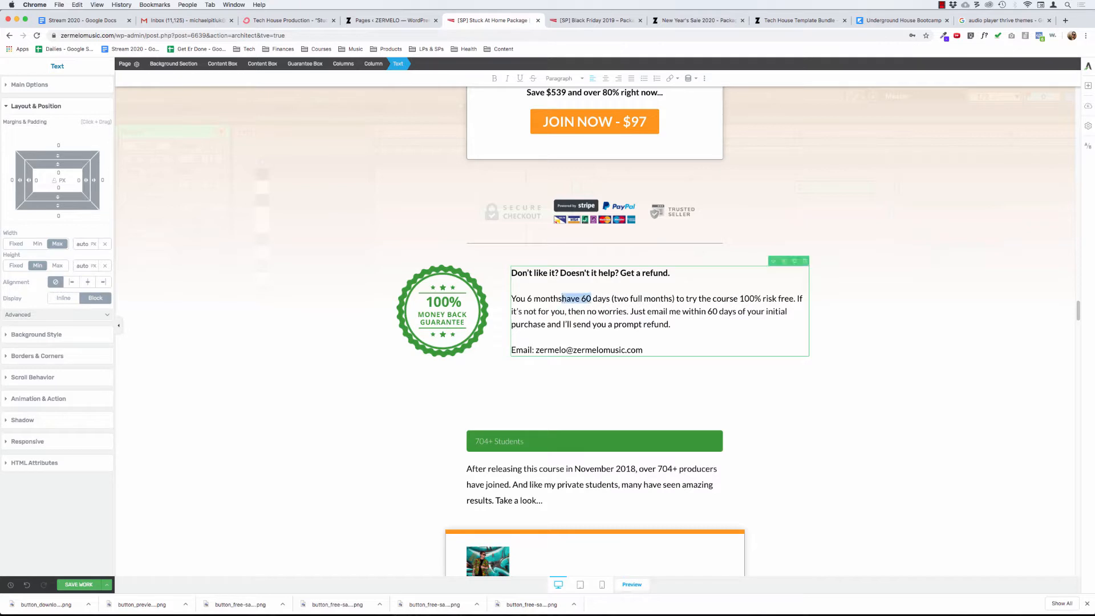
pyautogui.press('BackSpace')
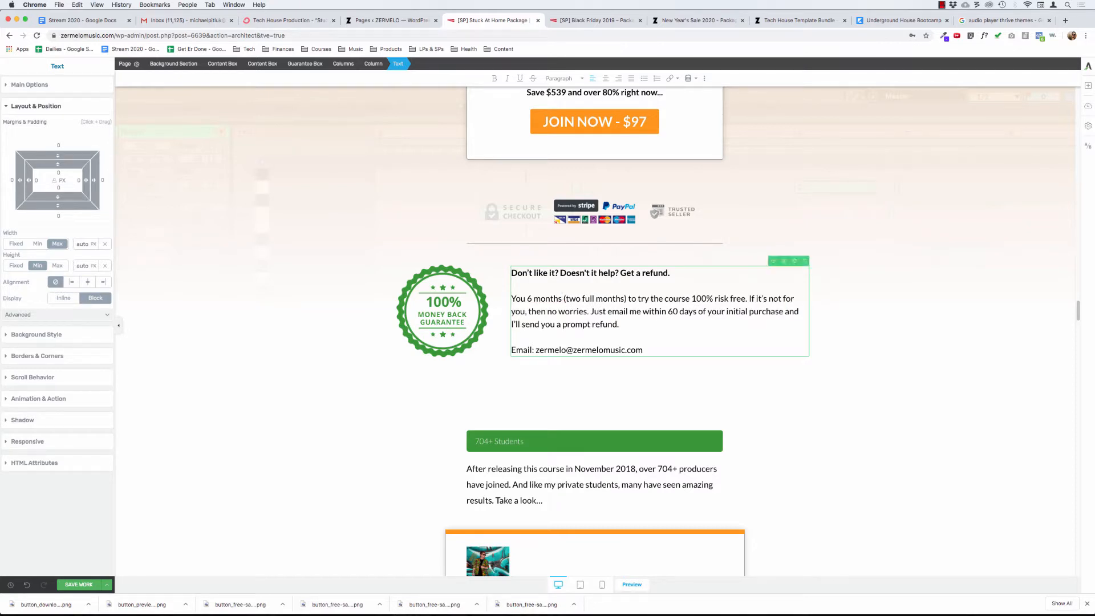
# Step: Replace the parenthetical "two full months" in the guarantee paragraph with "180 days"
pyautogui.hotkey('shift', 'alt', 'Right')
pyautogui.hotkey('shift', 'alt', 'Right')
pyautogui.hotkey('shift', 'alt', 'Right')
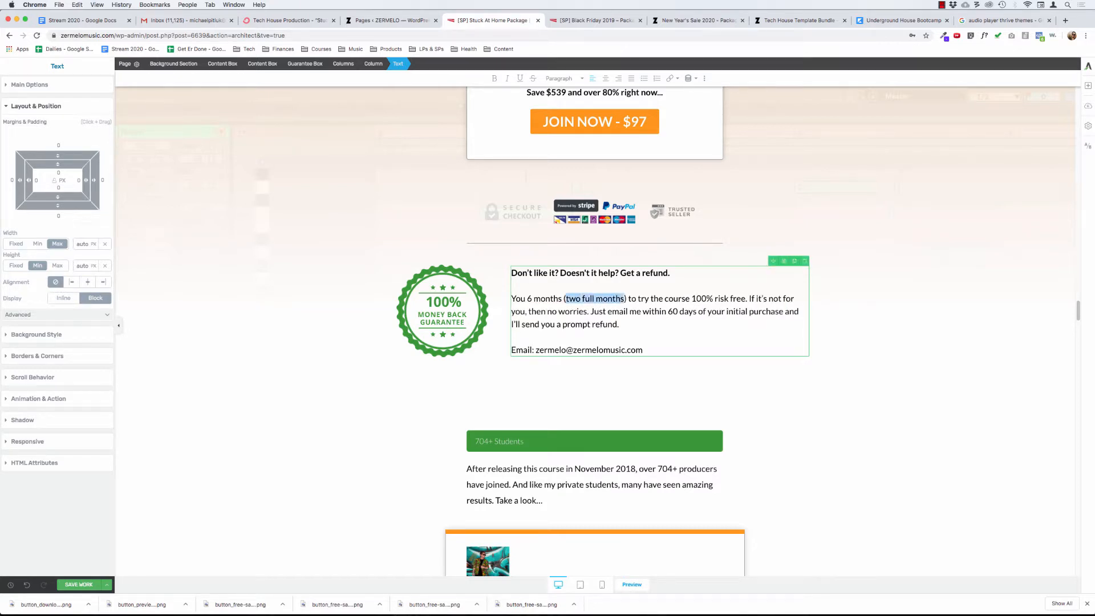
pyautogui.write('180 day')
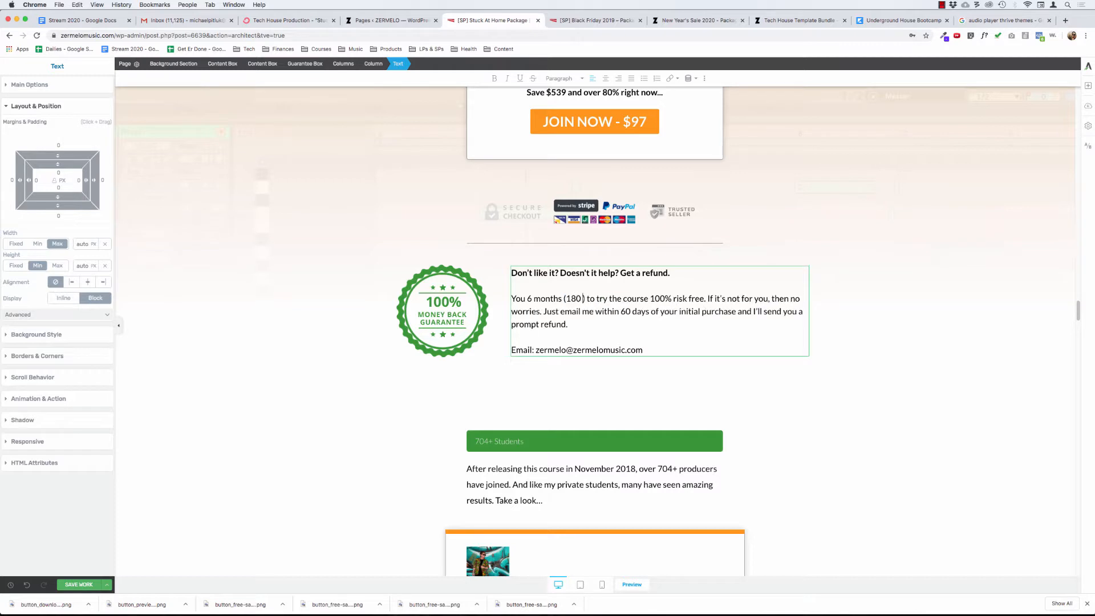
pyautogui.write('s')
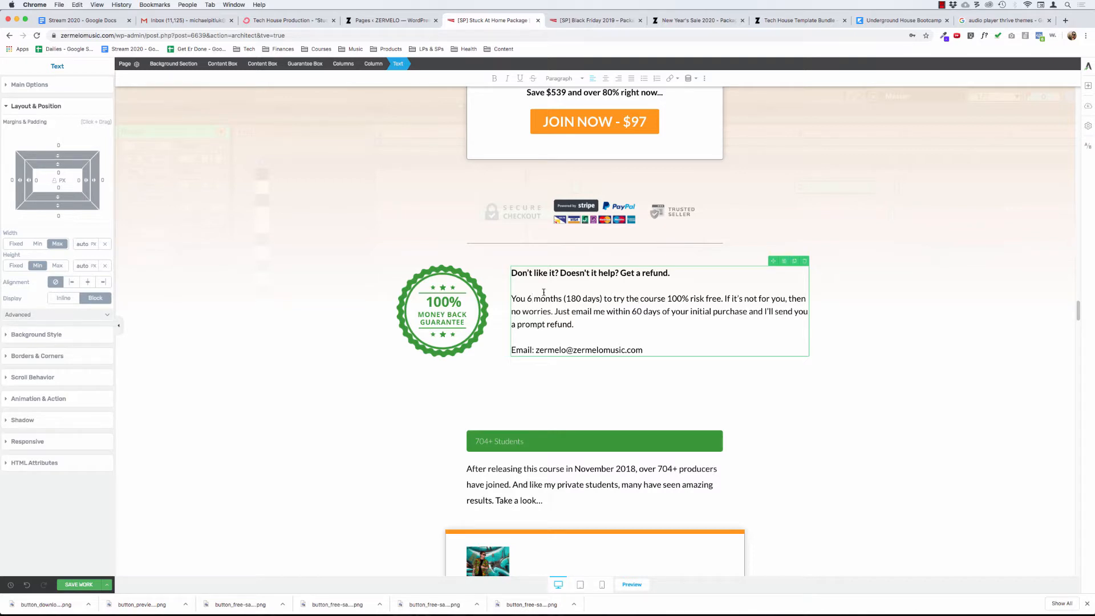
# Step: Change "course" to "courses" and the refund request deadline to 180 days in the guarantee paragraph
pyautogui.doubleClick(653, 299)
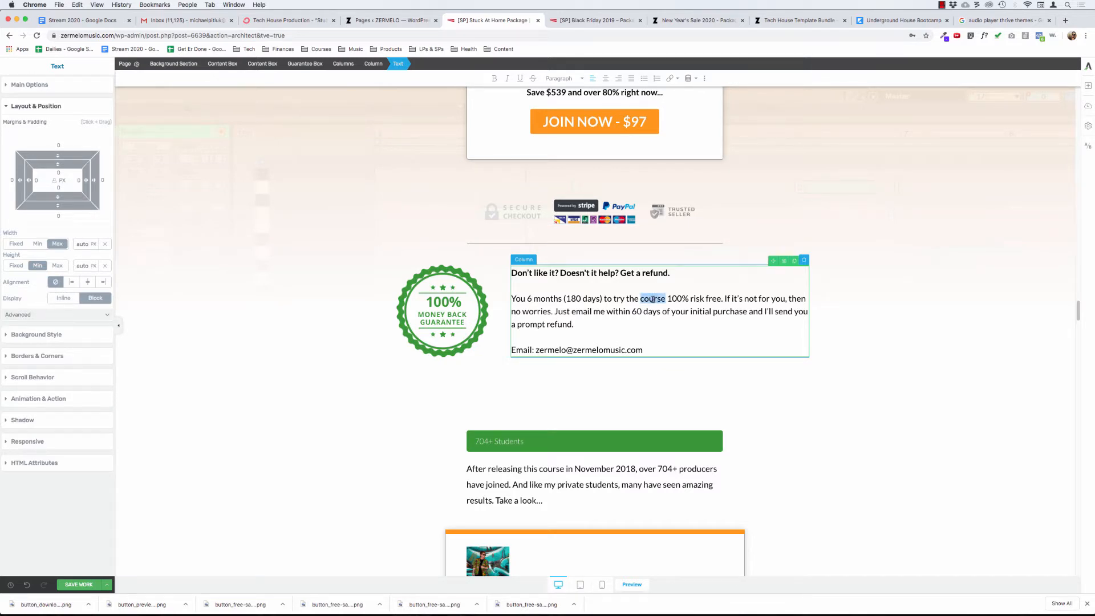
pyautogui.write('courses')
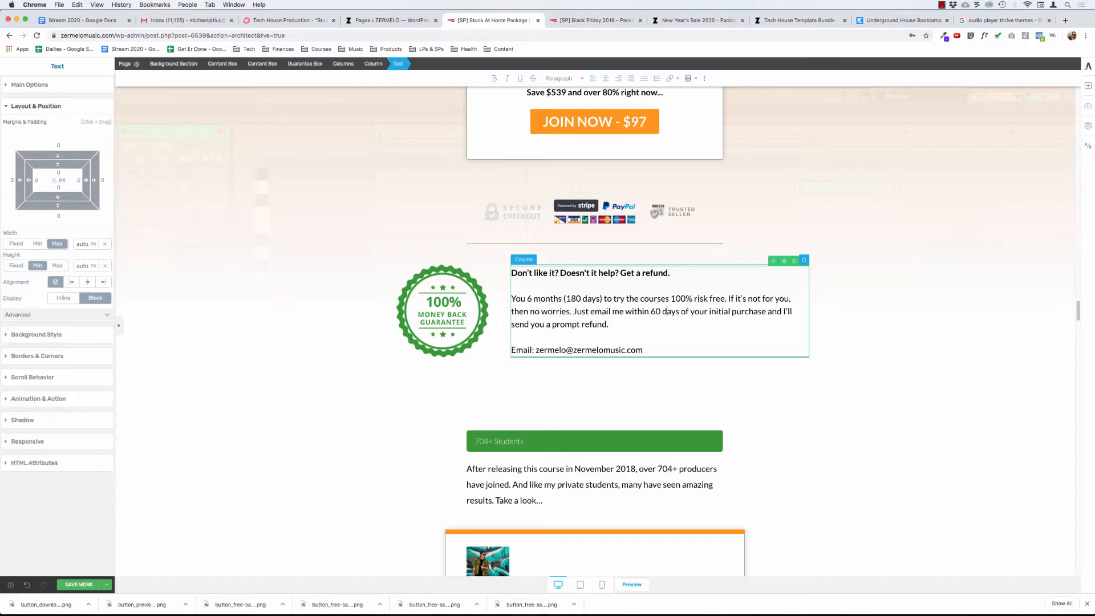
pyautogui.press('Left')
pyautogui.press('Delete')
pyautogui.write('18')
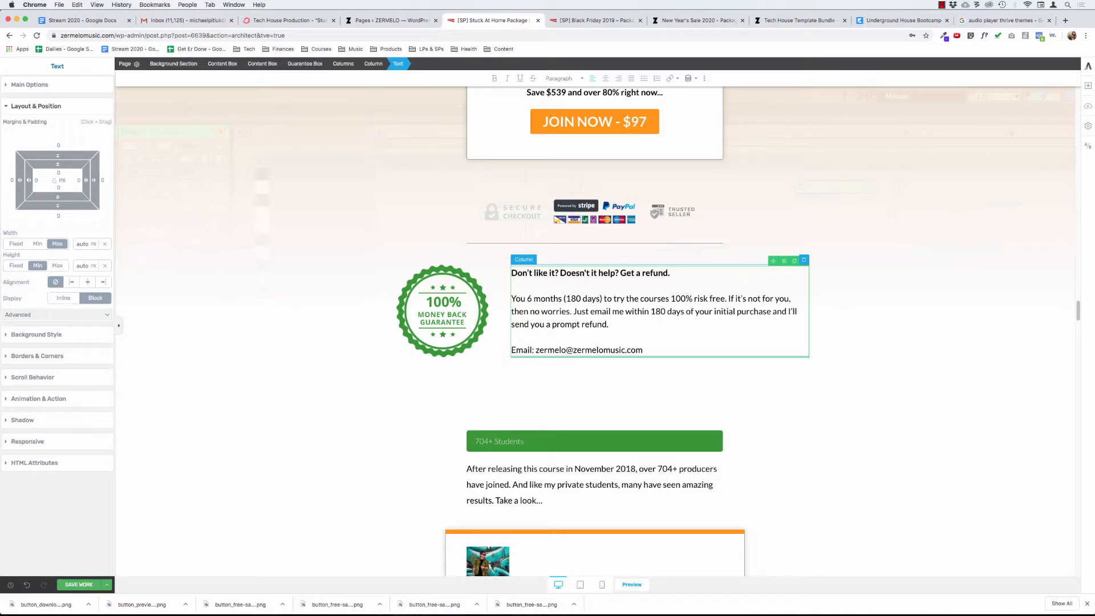
# Step: Replace the mailbox name in the guarantee's contact e-mail with the one for refunds
pyautogui.doubleClick(552, 352)
pyautogui.write('refund')
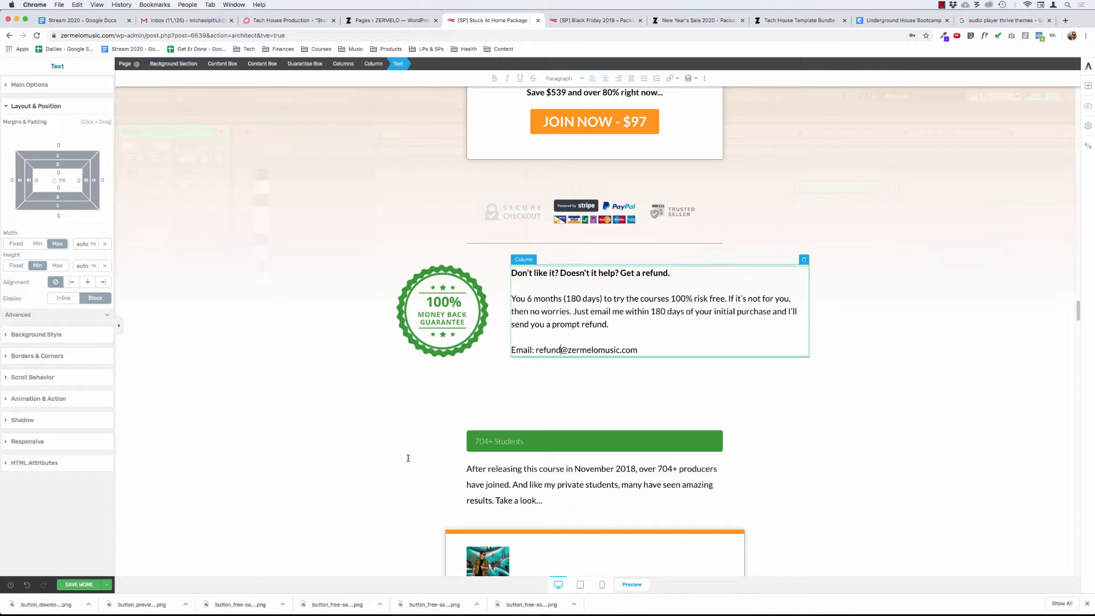
pyautogui.click(320, 419)
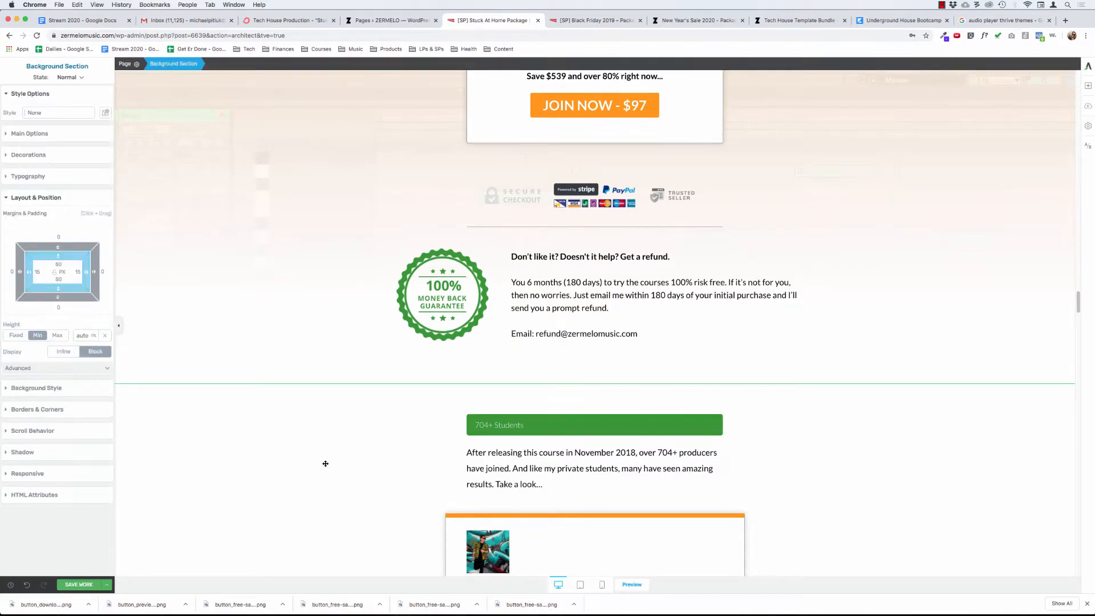
# Step: Review the pricing box, the refund guarantee and the course sections above them
pyautogui.scroll(-1, 395, 428)
pyautogui.scroll(10, 396, 427)
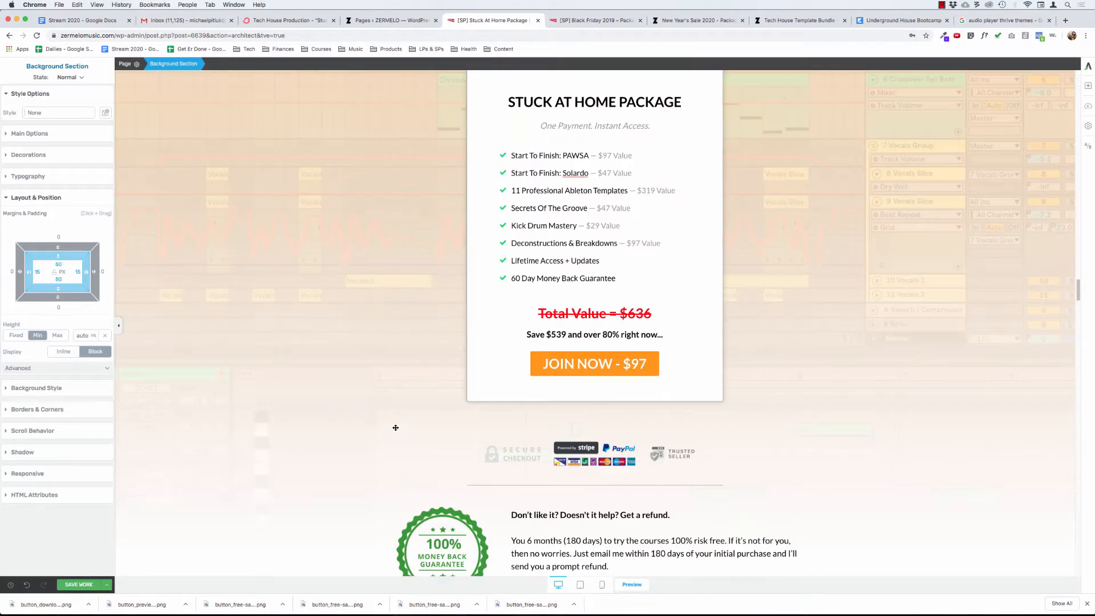
pyautogui.scroll(-10, 395, 428)
pyautogui.scroll(5, 395, 427)
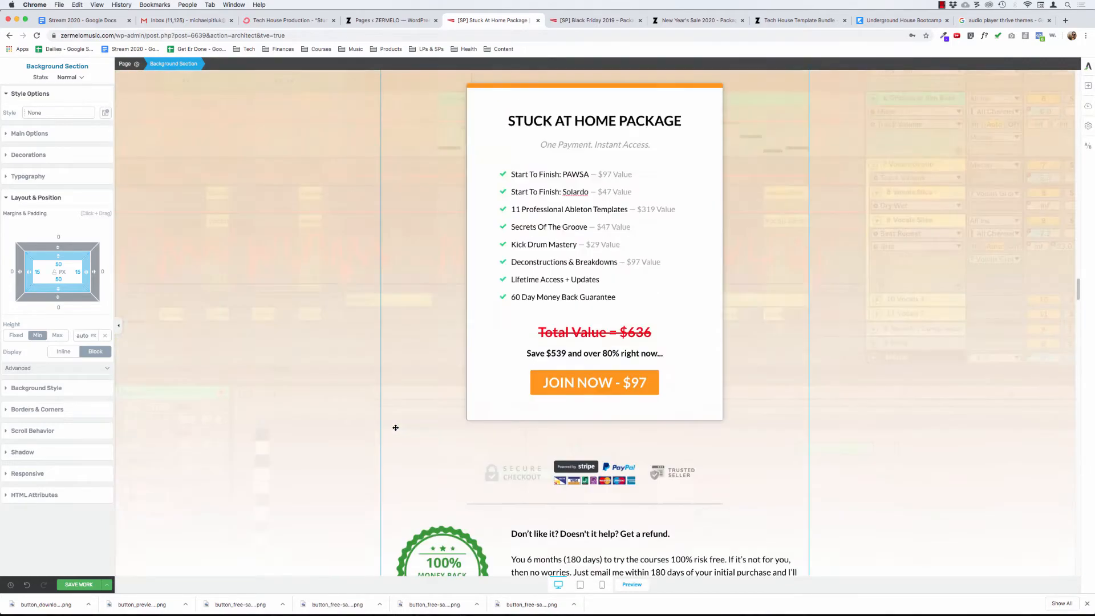
pyautogui.scroll(7, 289, 332)
pyautogui.scroll(20, 281, 270)
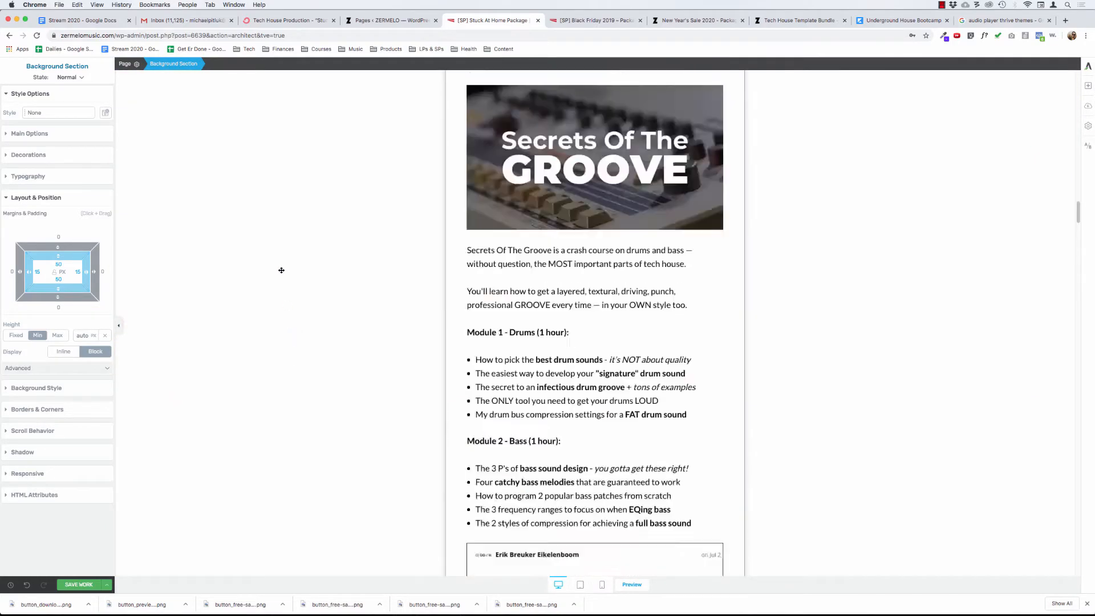
pyautogui.scroll(-15, 239, 293)
pyautogui.scroll(-20, 239, 293)
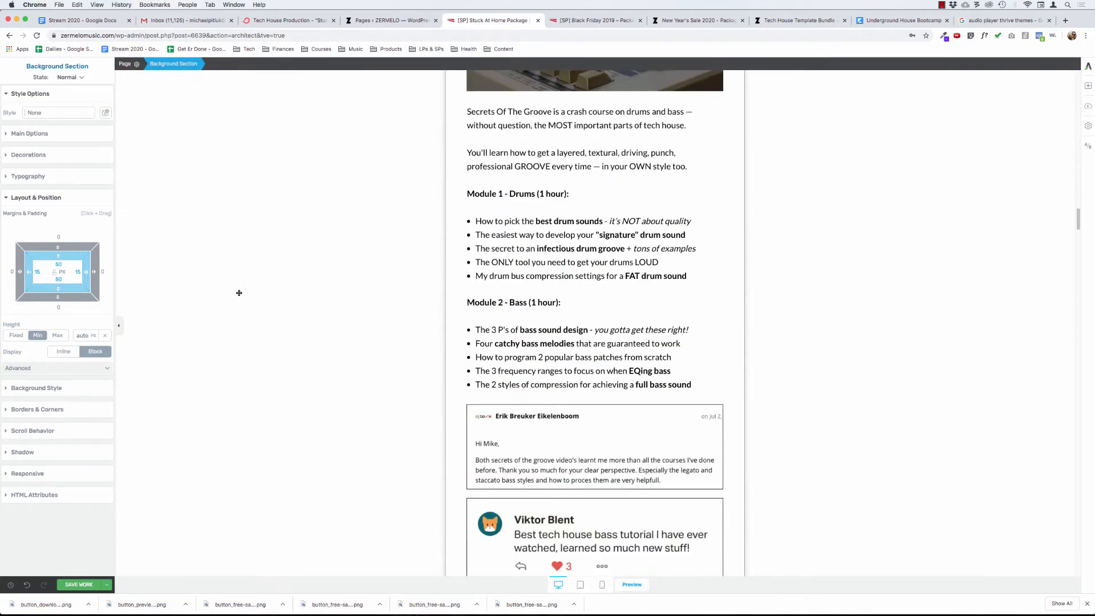
# Step: Give the divider above the "Ready To Get Started?" heading the HTML ID "ready" and save the page
pyautogui.scroll(6, 286, 279)
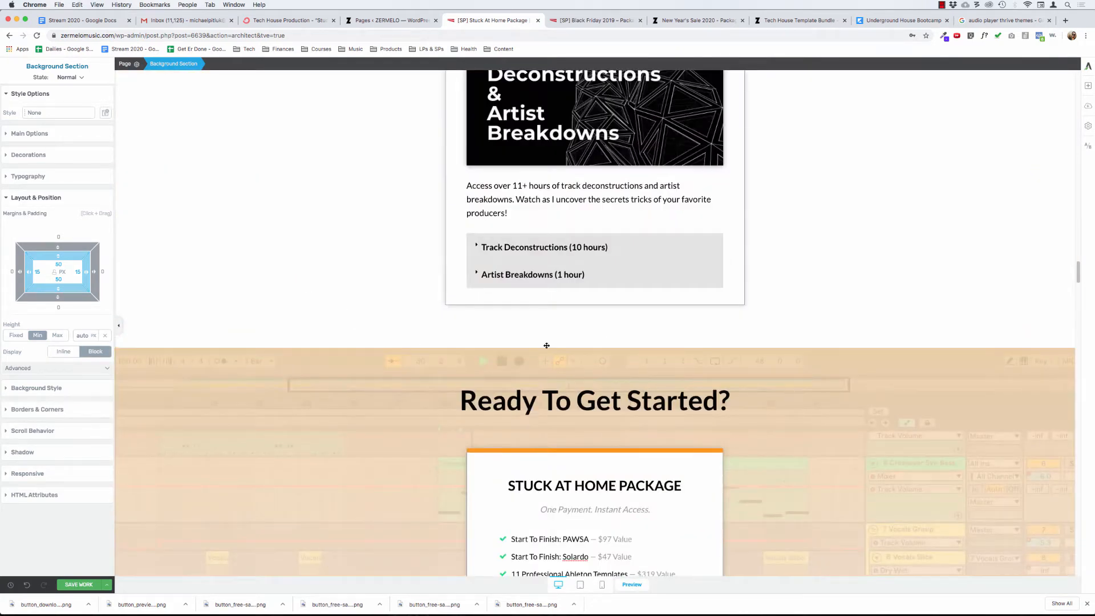
pyautogui.click(553, 370)
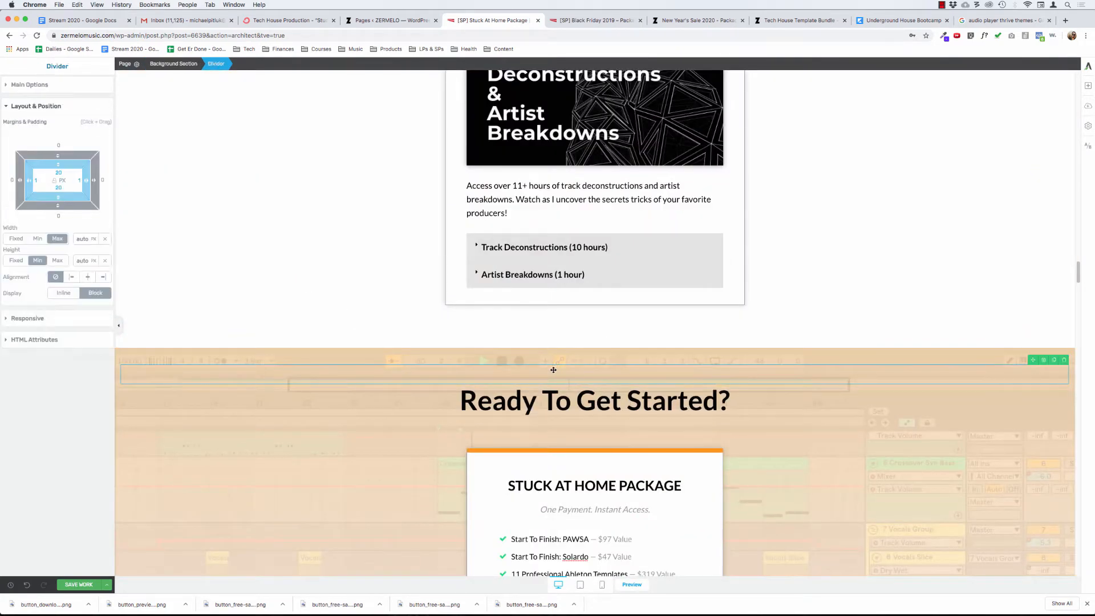
pyautogui.click(23, 340)
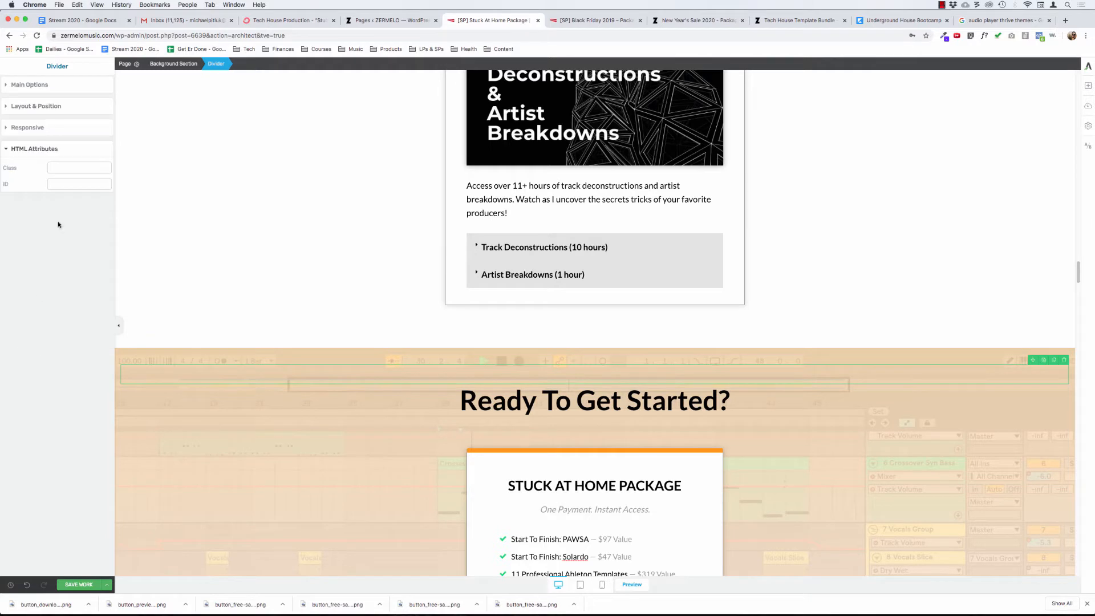
pyautogui.click(71, 184)
pyautogui.write('ready')
pyautogui.click(78, 585)
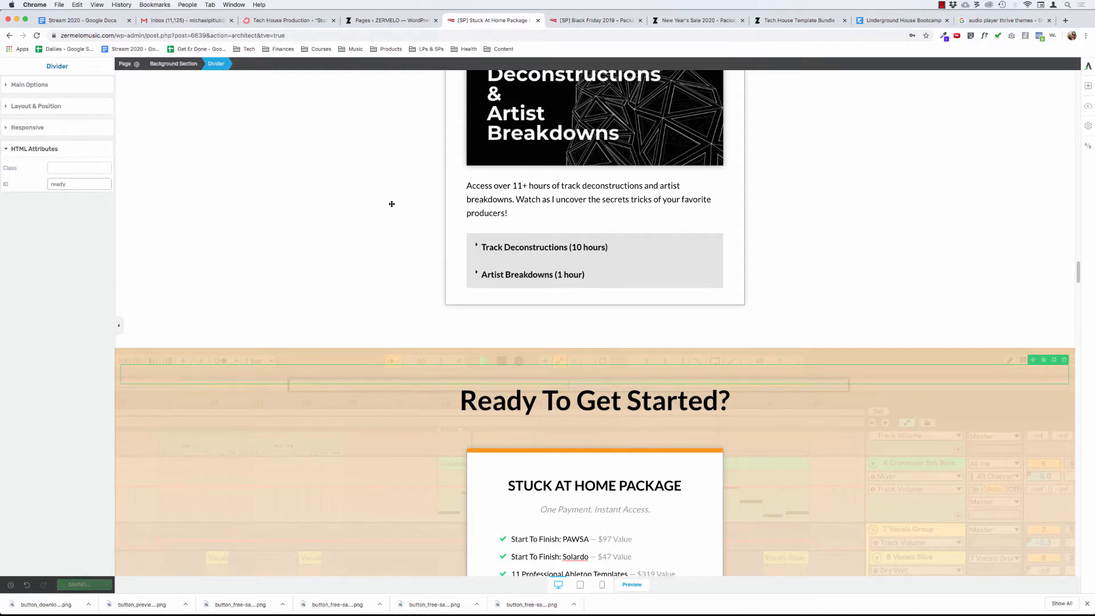
# Step: Link the hero section's "JOIN NOW — $97" button to the divider above "Ready To Get Started?" as its jump target and save the page
pyautogui.scroll(20, 392, 203)
pyautogui.click(362, 289)
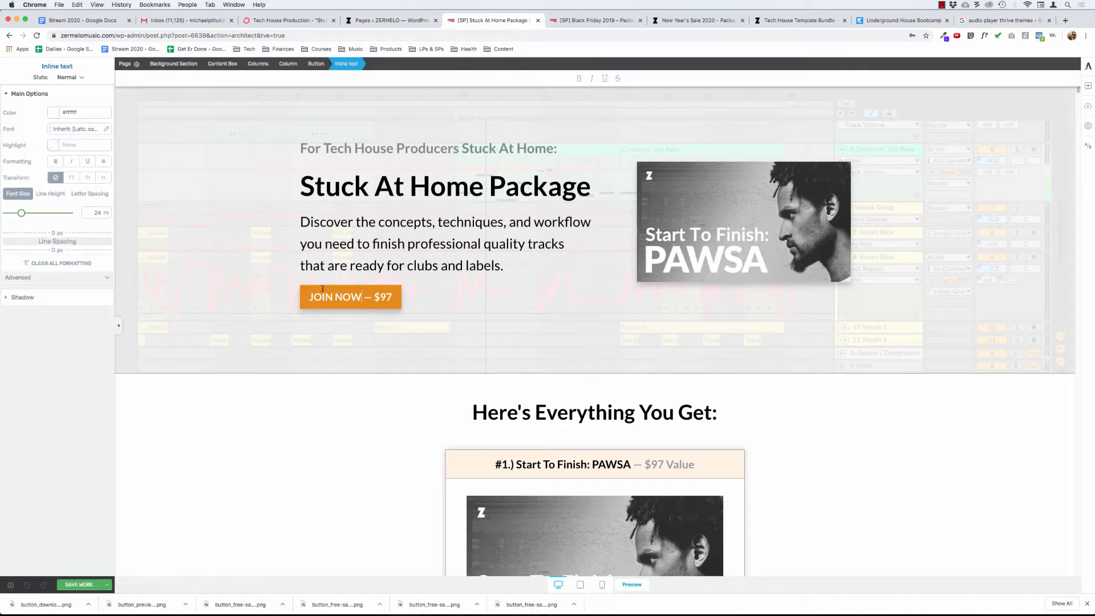
pyautogui.click(308, 305)
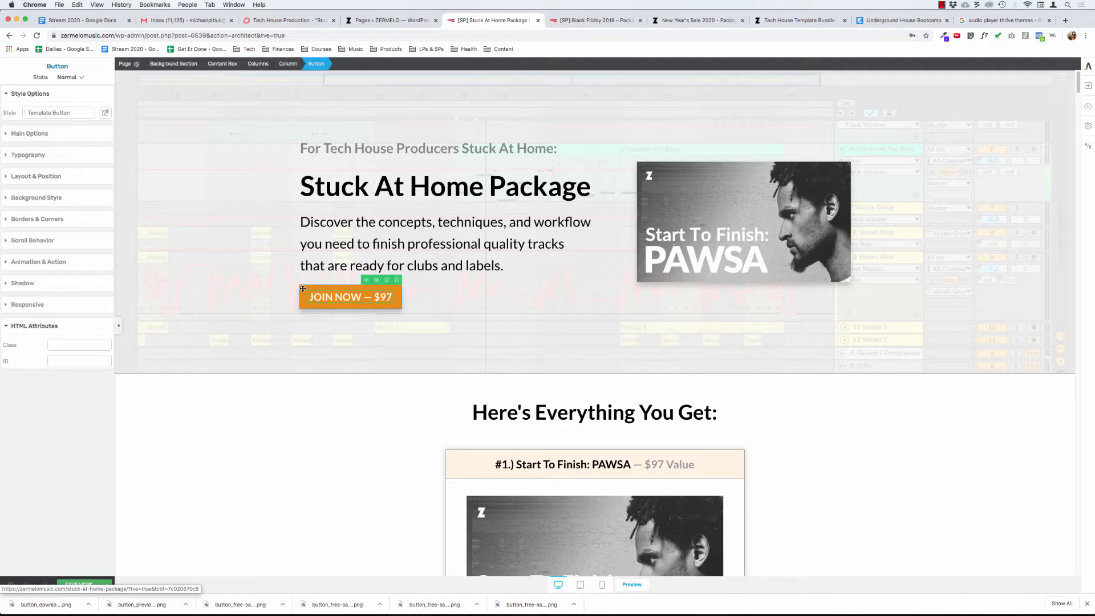
pyautogui.scroll(-20, 362, 308)
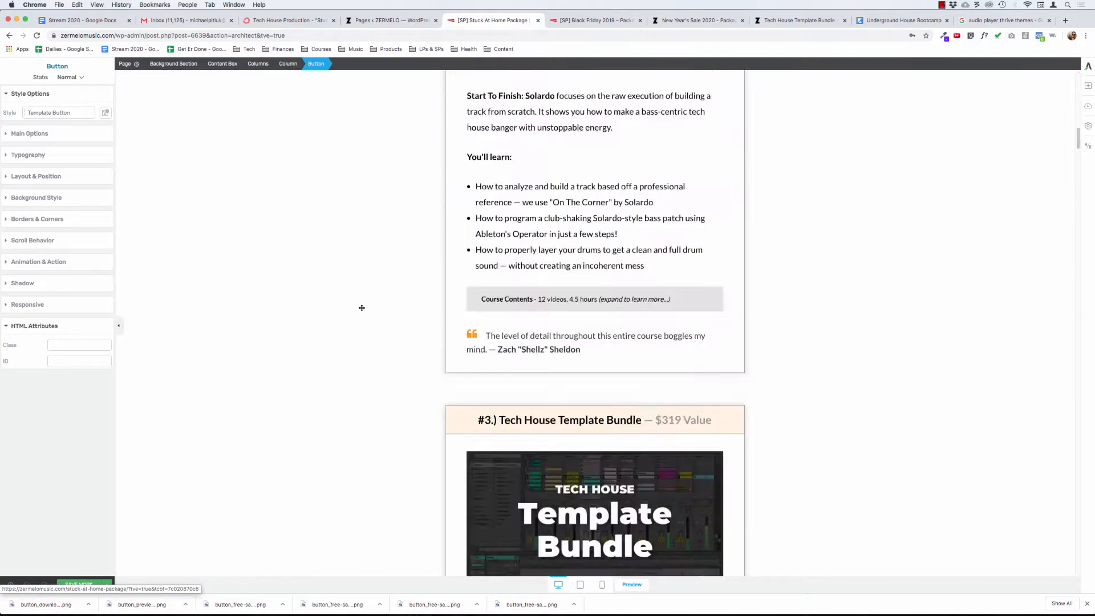
pyautogui.scroll(-20, 500, 400)
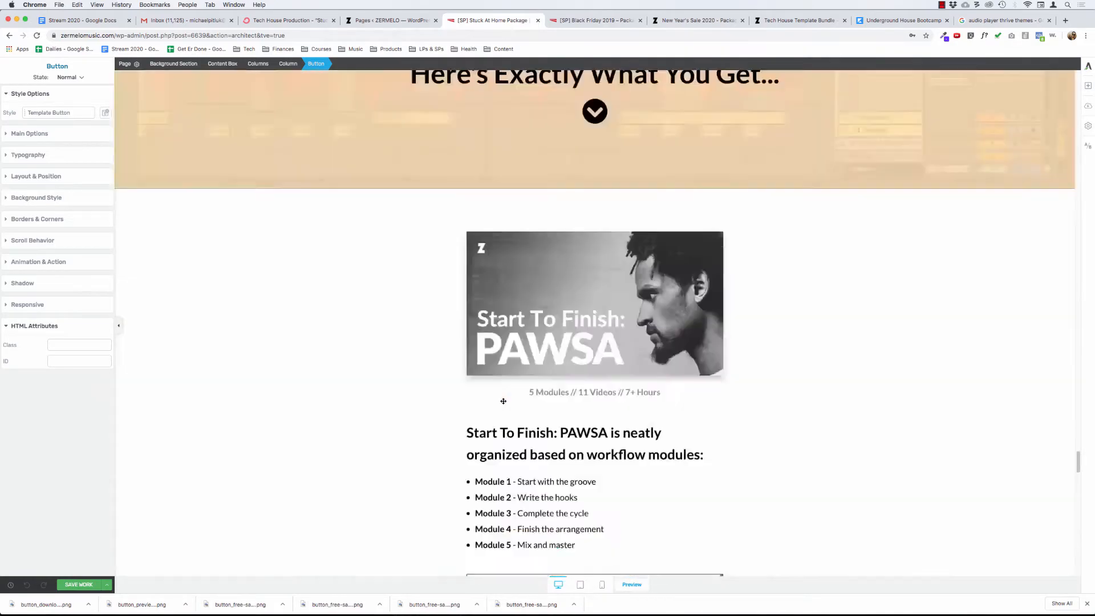
pyautogui.scroll(20, 503, 400)
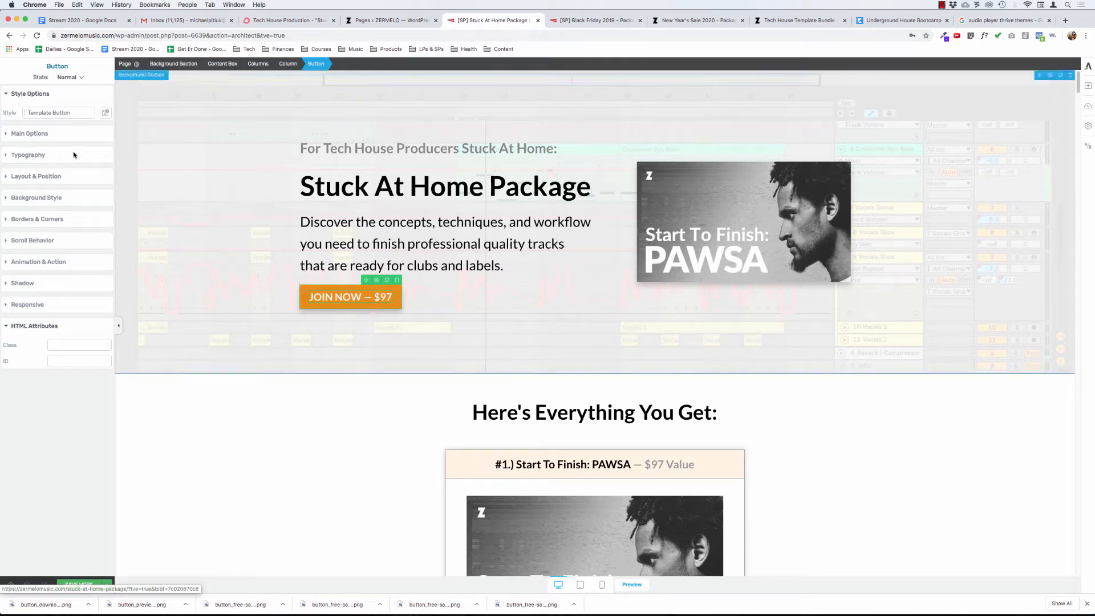
pyautogui.click(44, 134)
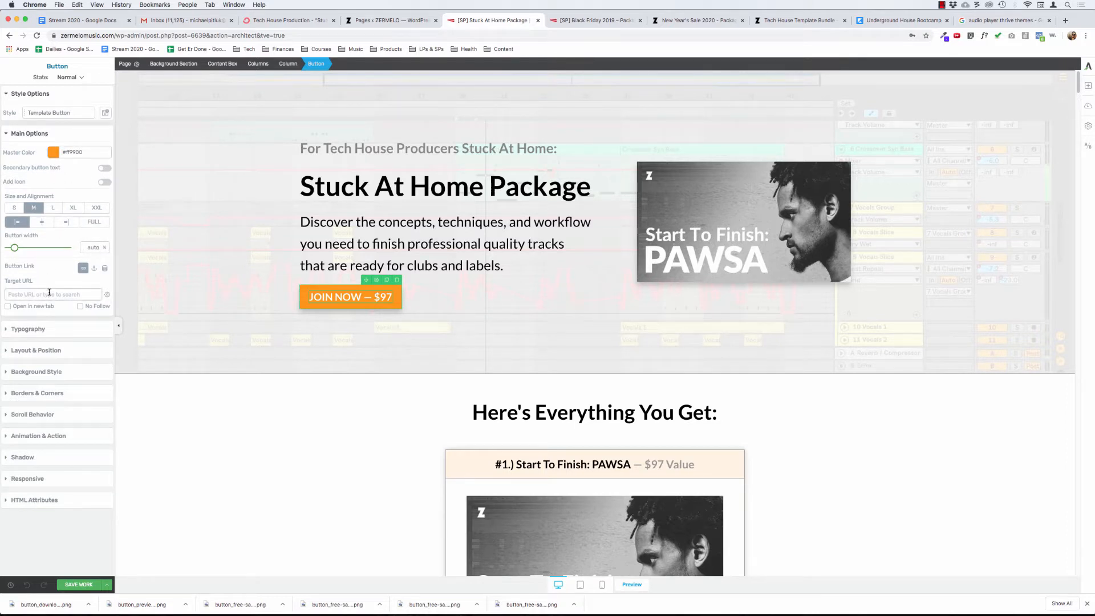
pyautogui.write('#ready')
pyautogui.click(80, 584)
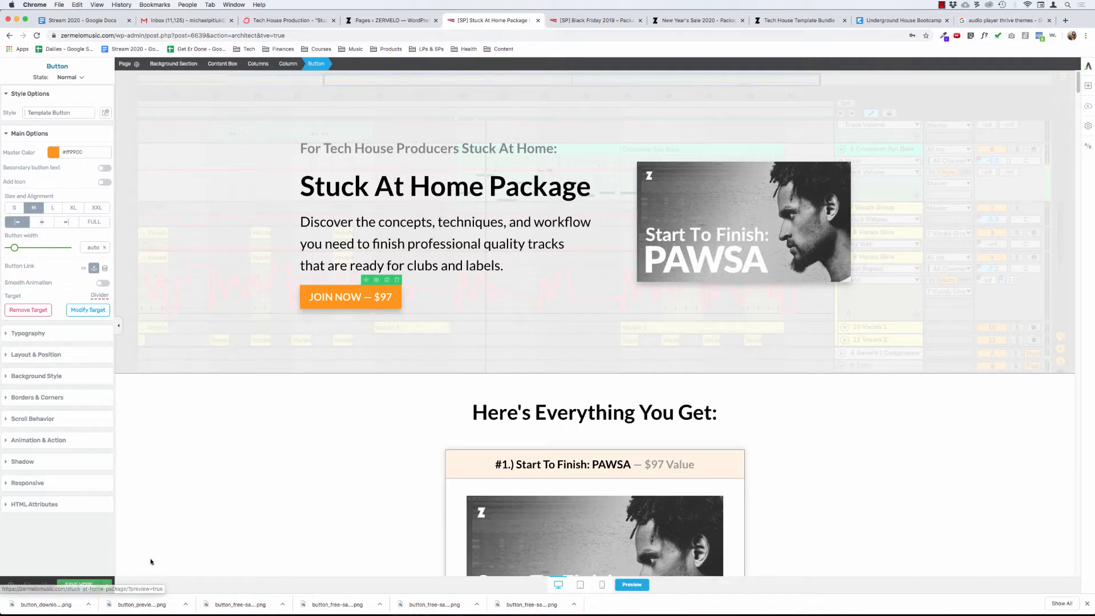
pyautogui.click(78, 585)
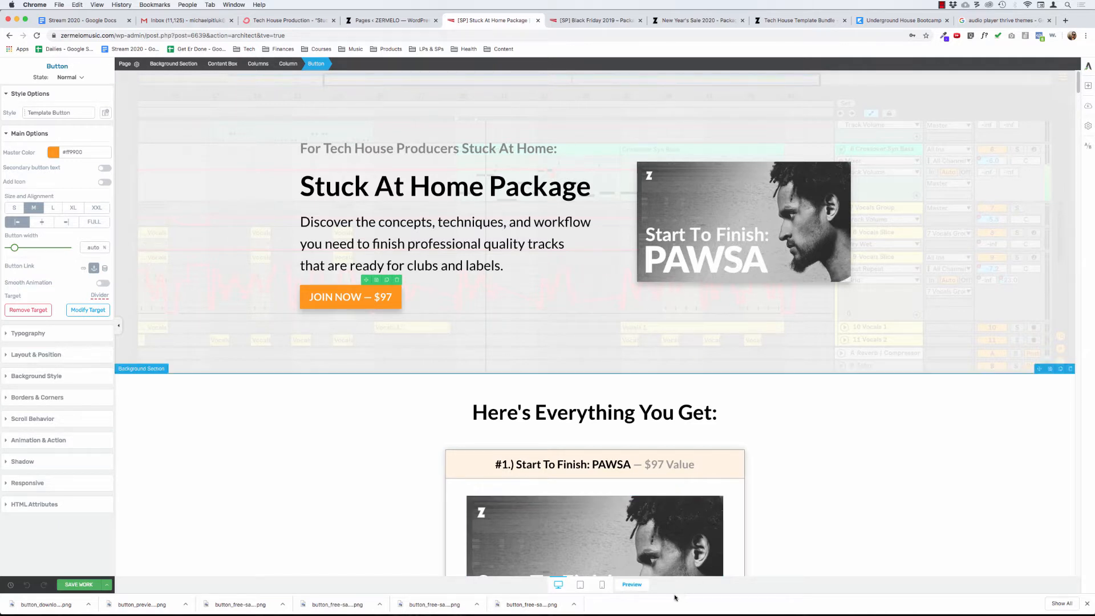
# Step: Preview the page, test the hero's "JOIN NOW — $97" button, and close the preview
pyautogui.click(634, 586)
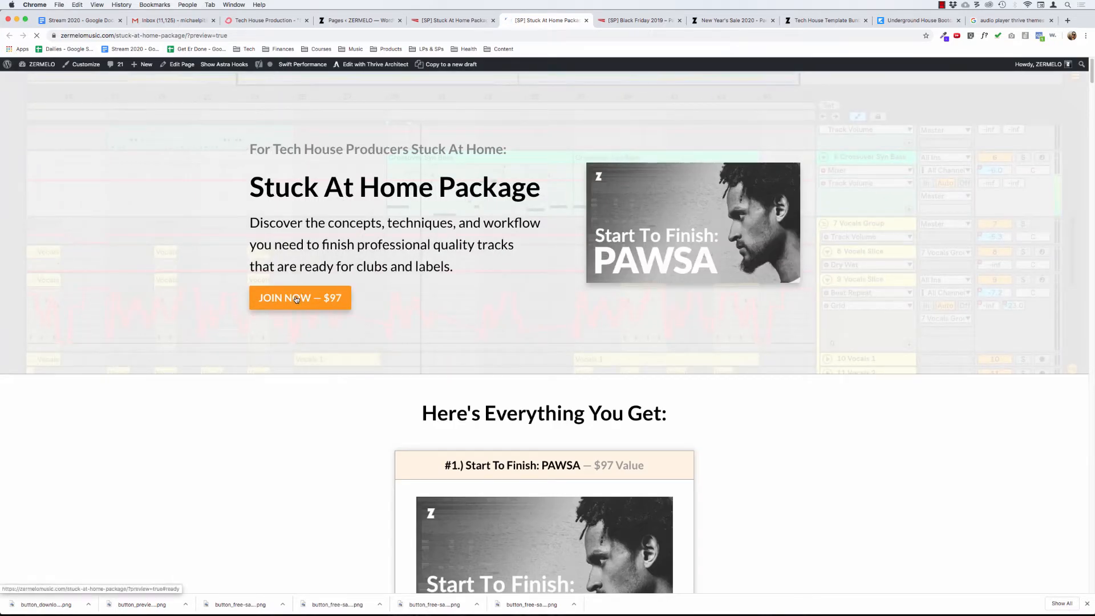
pyautogui.click(296, 300)
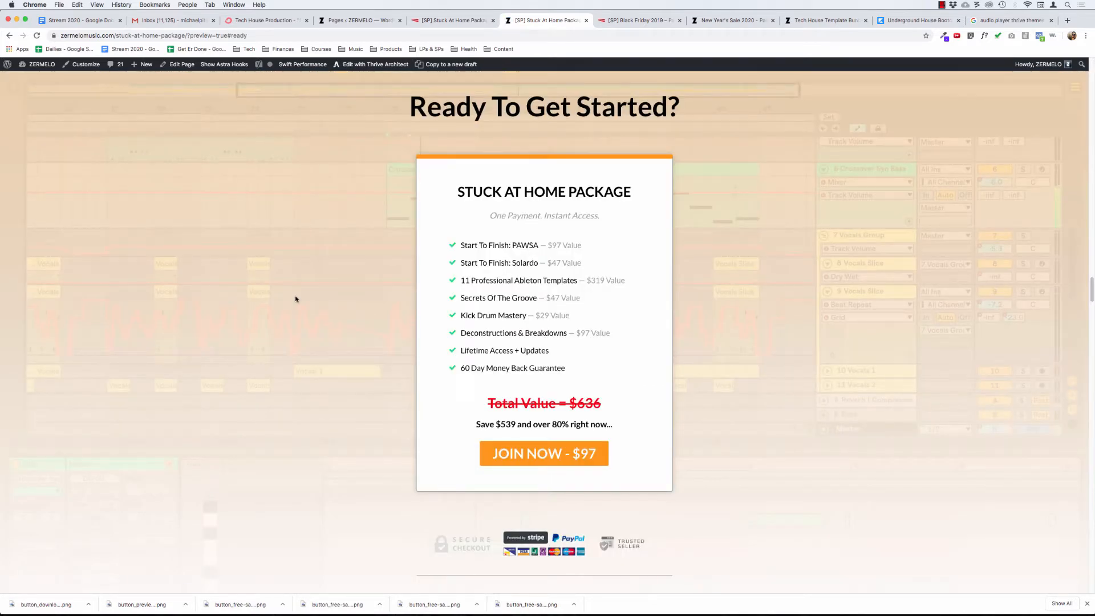
pyautogui.click(588, 21)
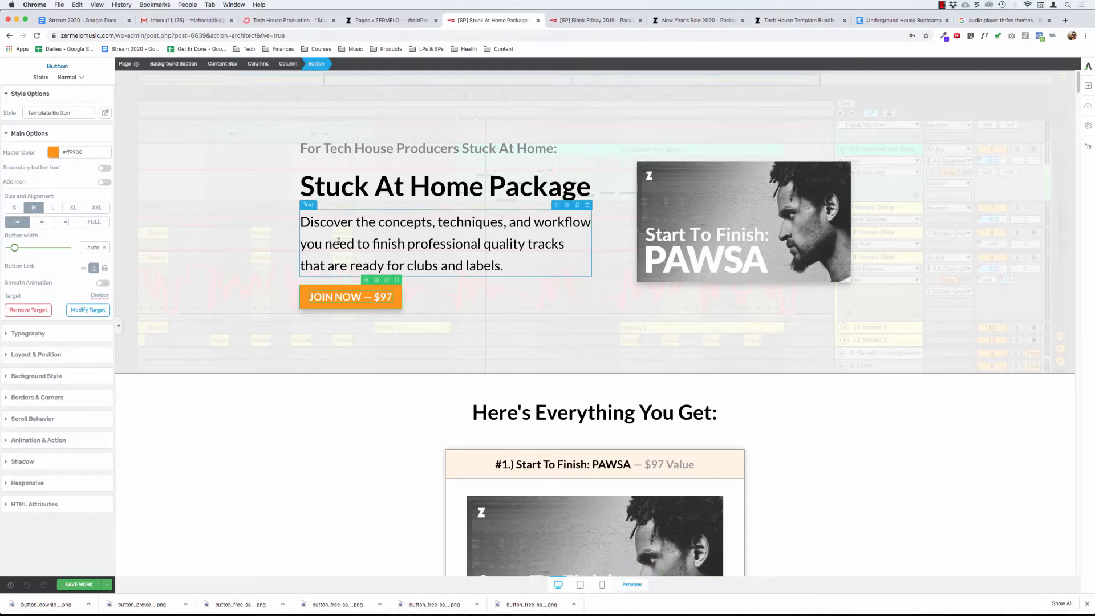
# Step: Review the page from the course sections through the pricing box and refund guarantee to the student testimonials
pyautogui.scroll(-15, 355, 289)
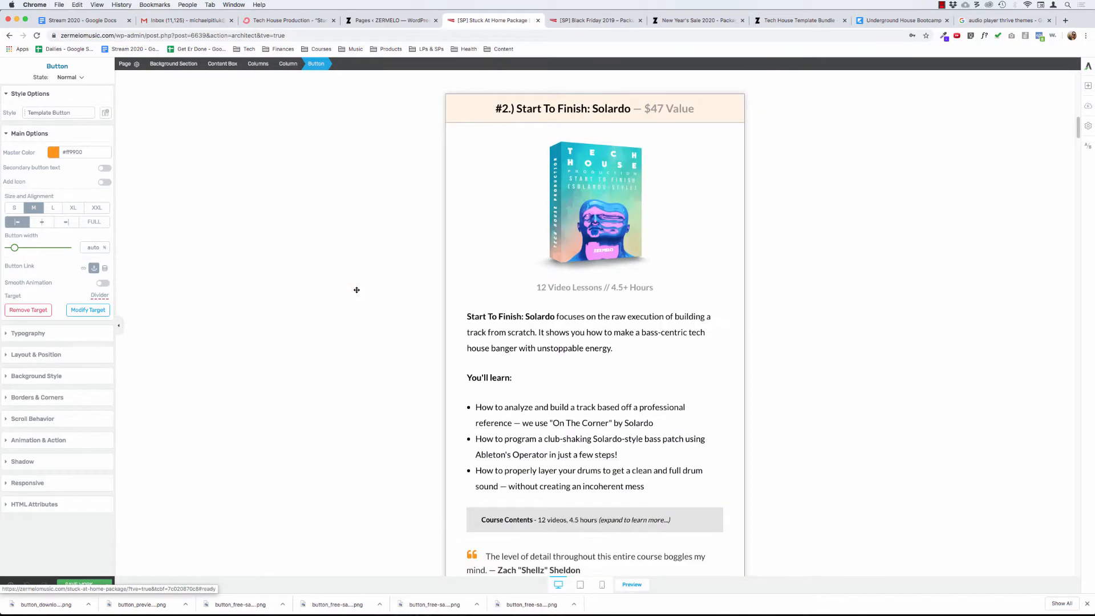
pyautogui.scroll(-20, 356, 290)
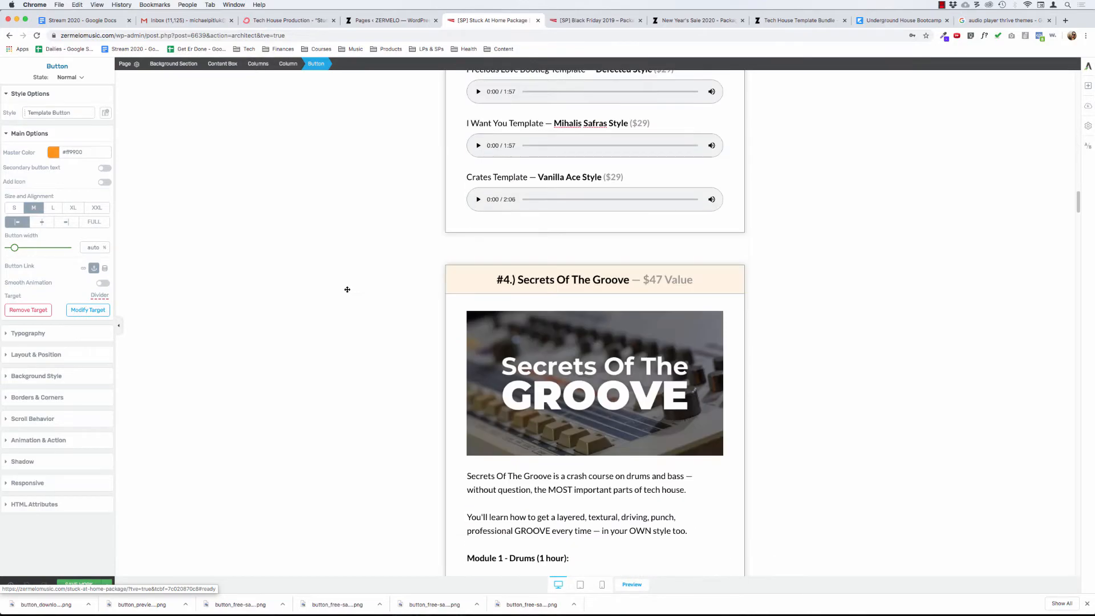
pyautogui.scroll(-10, 365, 306)
pyautogui.scroll(6, 365, 306)
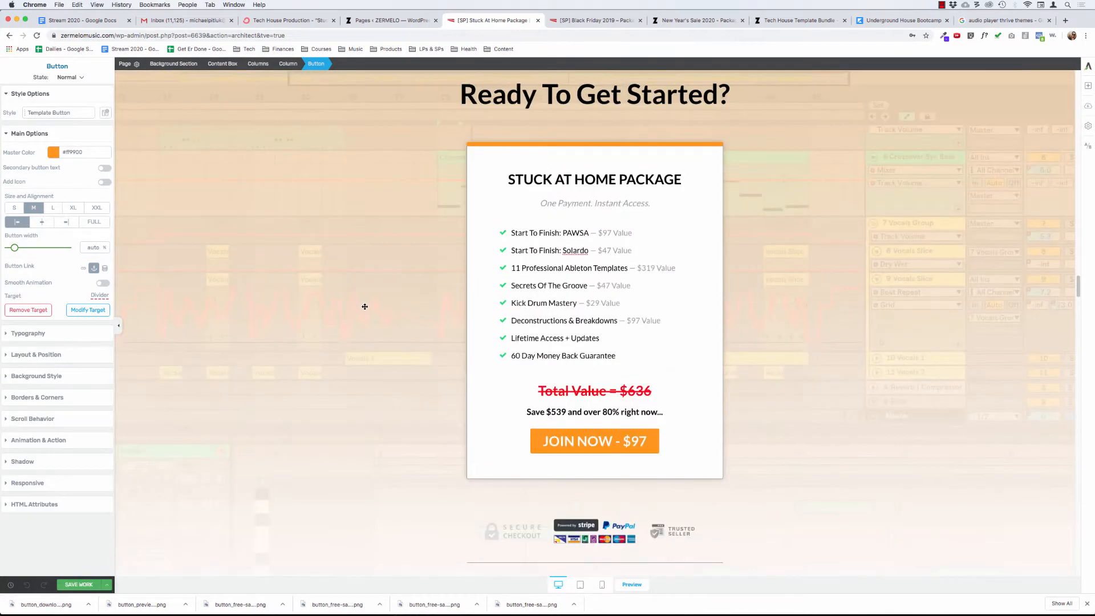
pyautogui.scroll(-4, 365, 306)
pyautogui.scroll(-4, 365, 307)
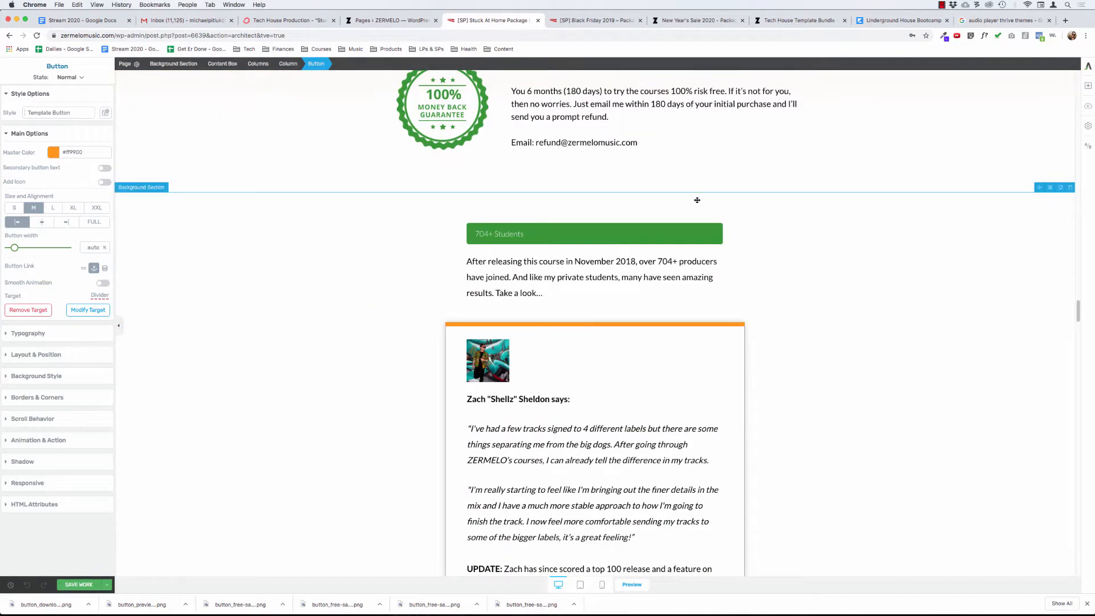
pyautogui.scroll(14, 840, 253)
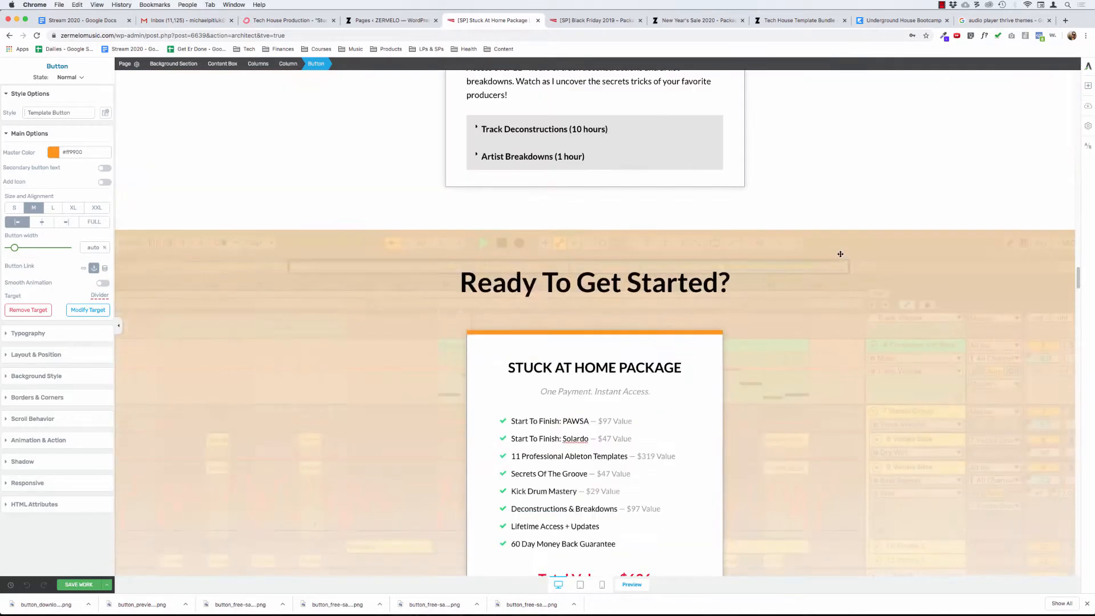
pyautogui.scroll(-8, 840, 252)
pyautogui.scroll(-5, 841, 253)
pyautogui.scroll(-15, 854, 340)
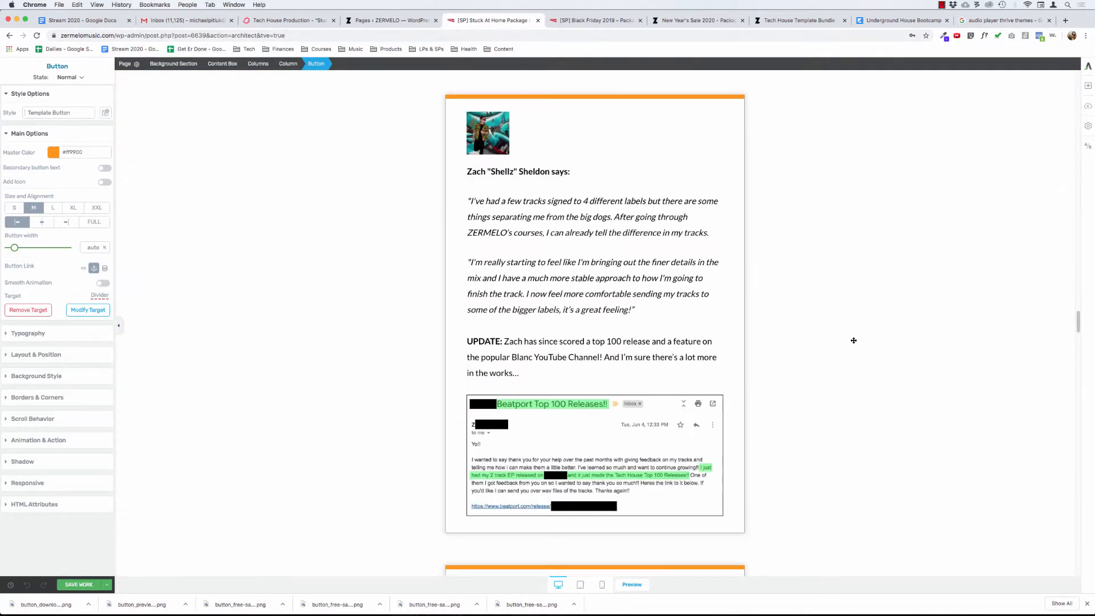
pyautogui.scroll(-6, 854, 340)
pyautogui.scroll(6, 854, 341)
pyautogui.scroll(-20, 854, 340)
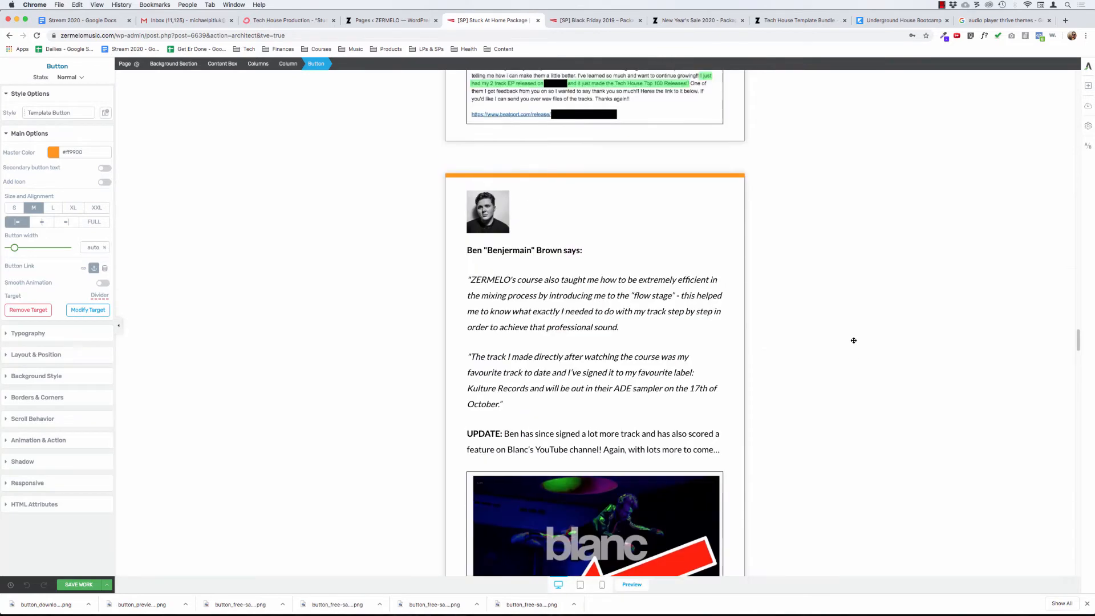
pyautogui.scroll(3, 854, 341)
pyautogui.scroll(10, 854, 341)
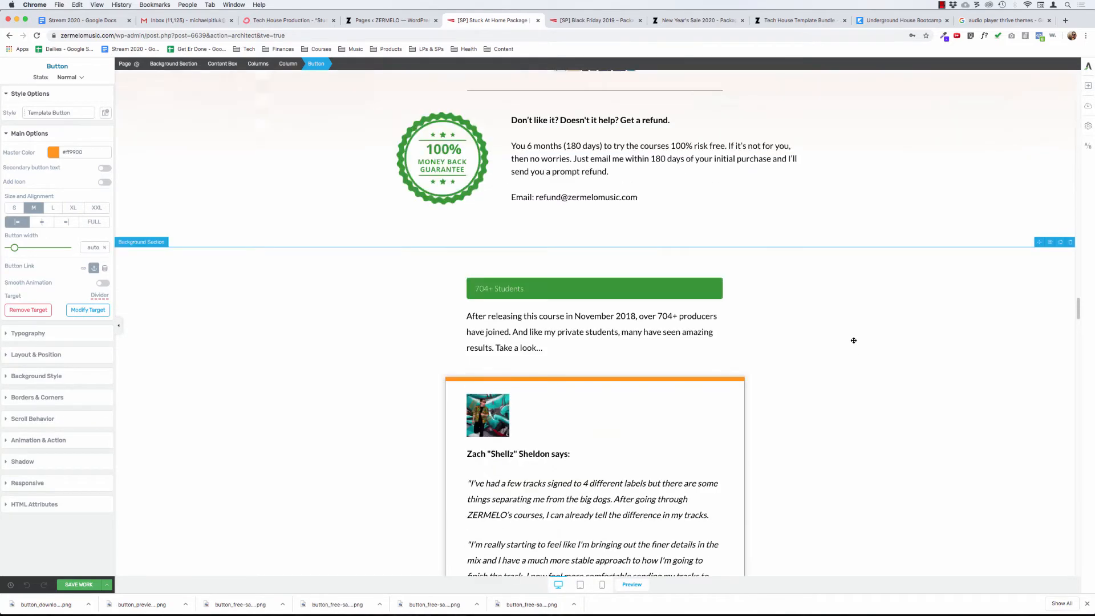
pyautogui.scroll(-1, 853, 340)
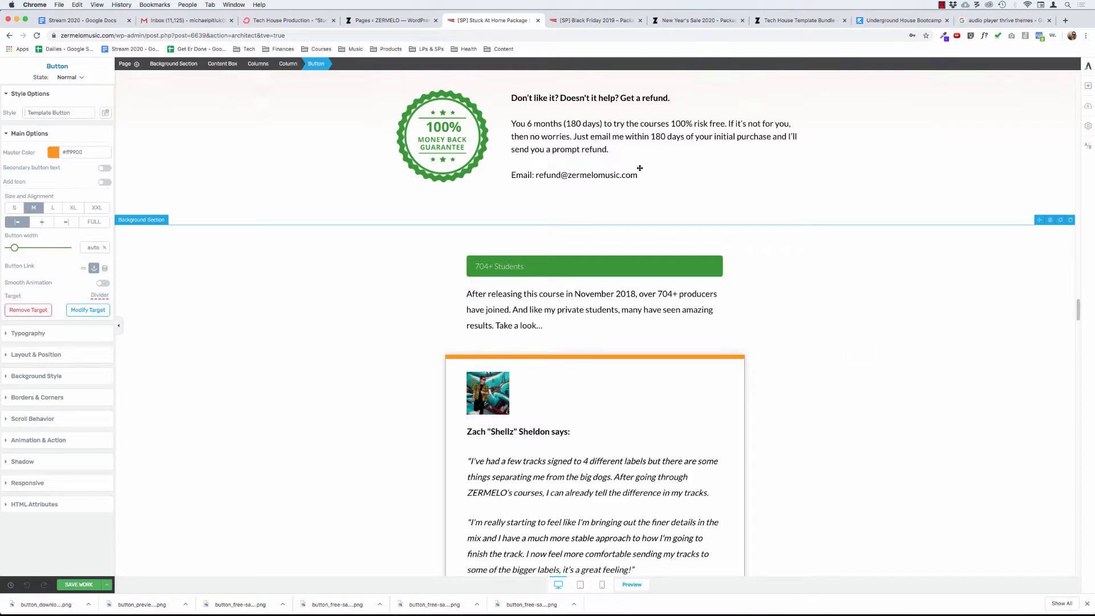
# Step: Switch to the ConvertKit email draft and copy the passage from "My courses and templates are built" through the bulleted list of customer results
pyautogui.click(287, 22)
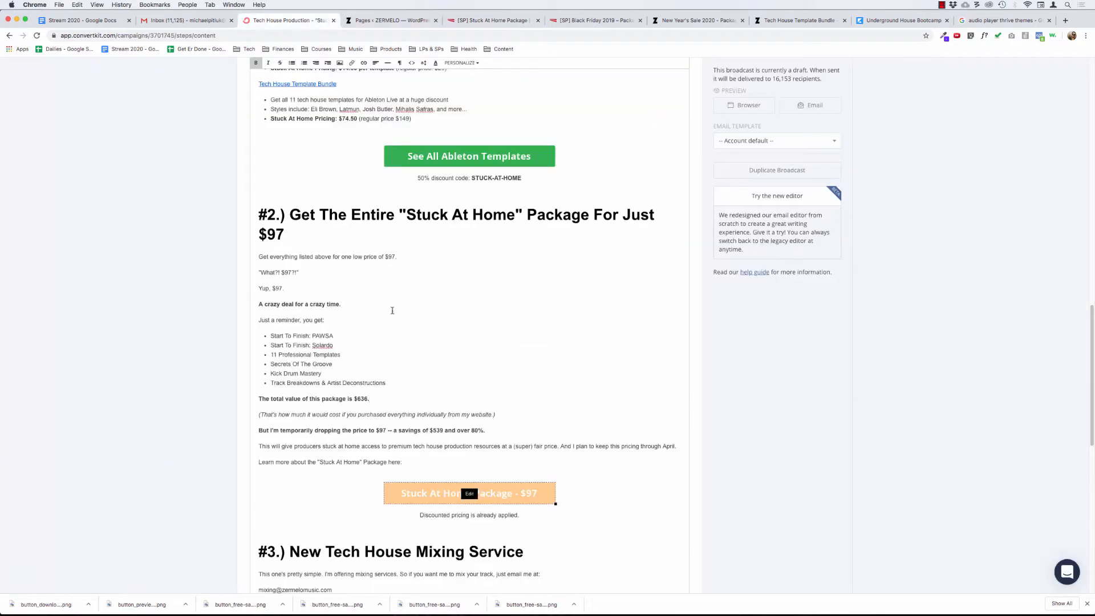
pyautogui.scroll(7, 376, 325)
pyautogui.scroll(10, 375, 322)
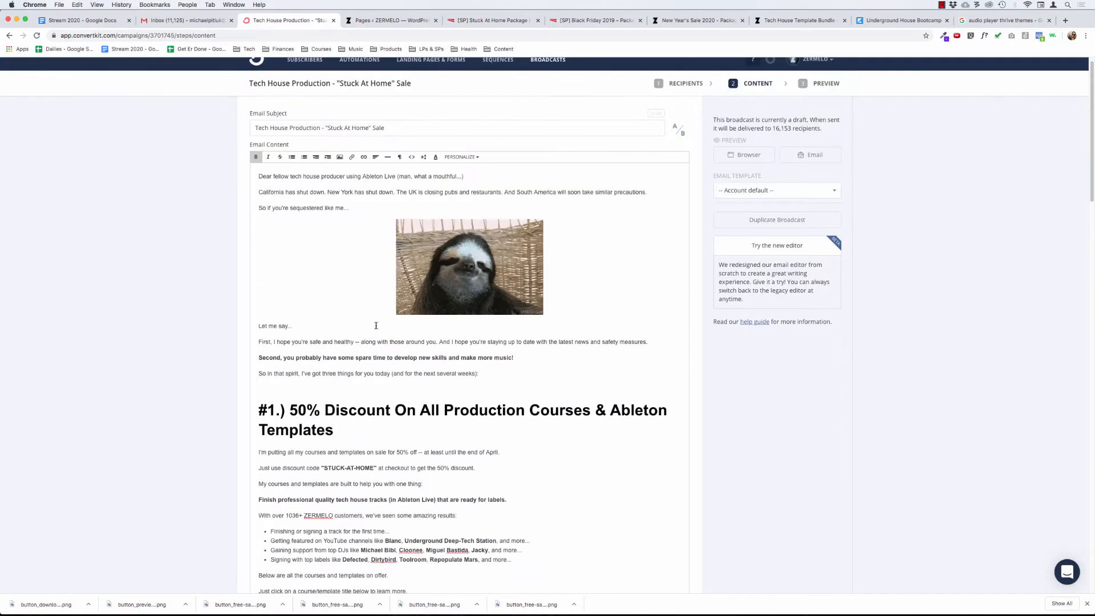
pyautogui.scroll(-3, 429, 455)
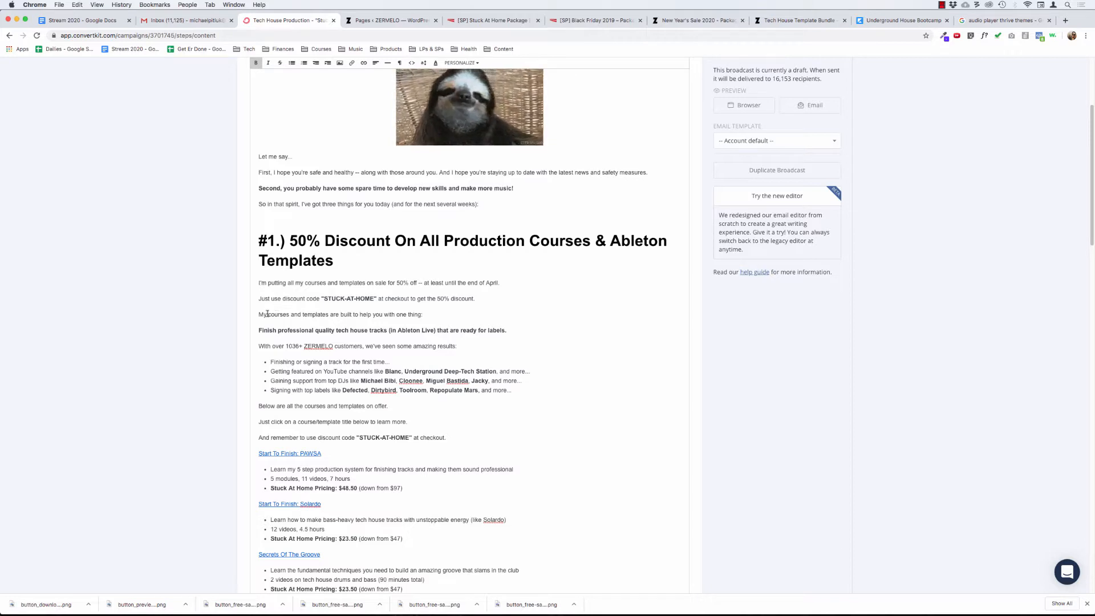
pyautogui.moveTo(258, 314); pyautogui.dragTo(518, 390)
pyautogui.press('super+c')
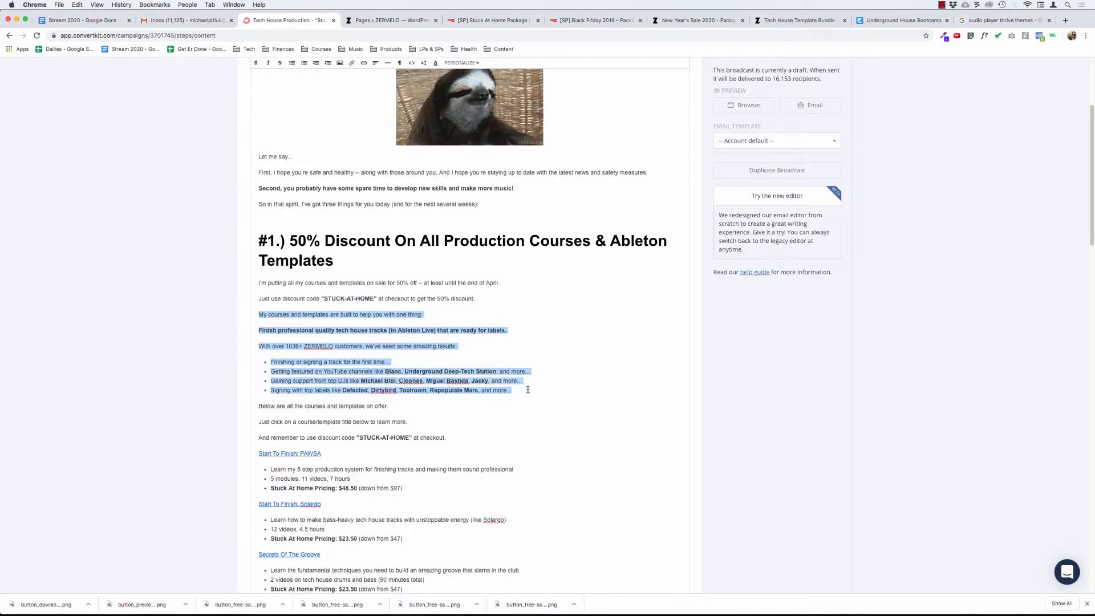
# Step: Back in the sales page editor, add a text element above the "704+ Students" bar and fill it with the copied customer results passage
pyautogui.click(496, 22)
pyautogui.scroll(1, 545, 274)
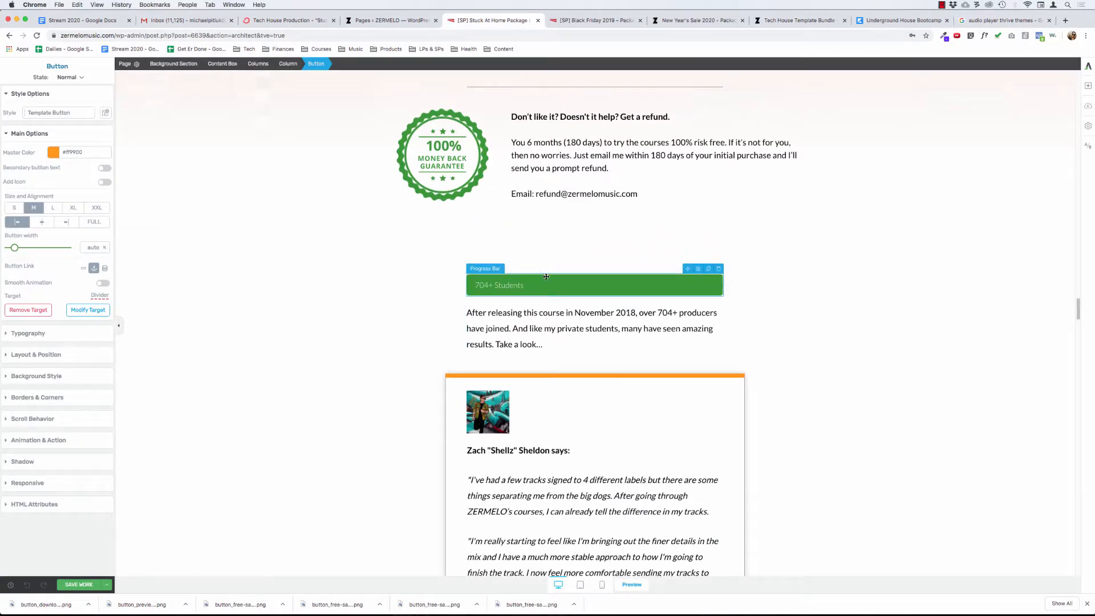
pyautogui.click(472, 283)
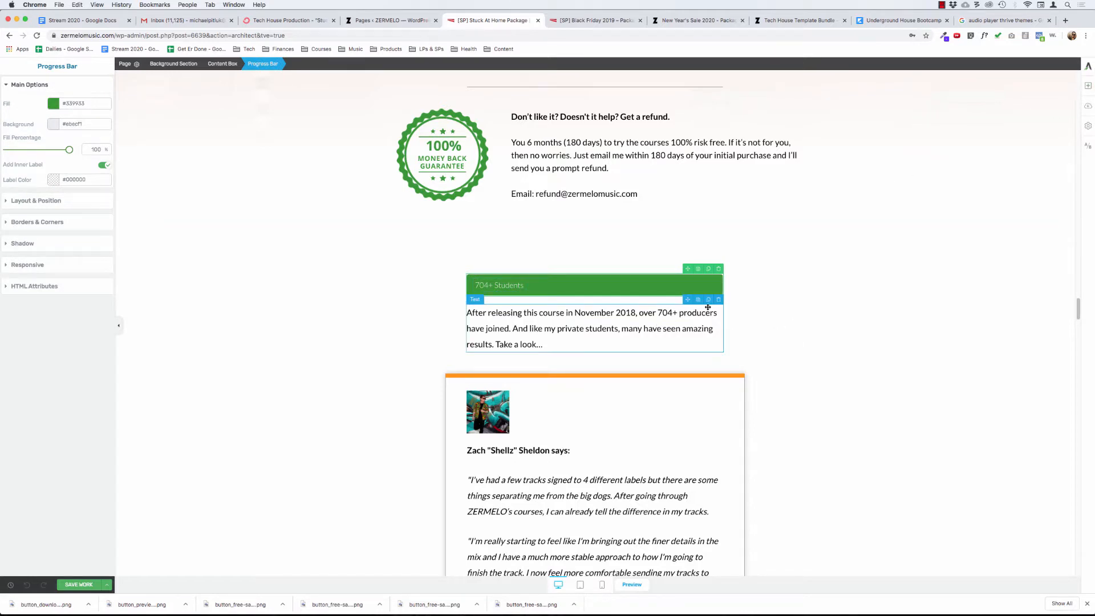
pyautogui.hotkey('ctrl', 'shift', 'a')
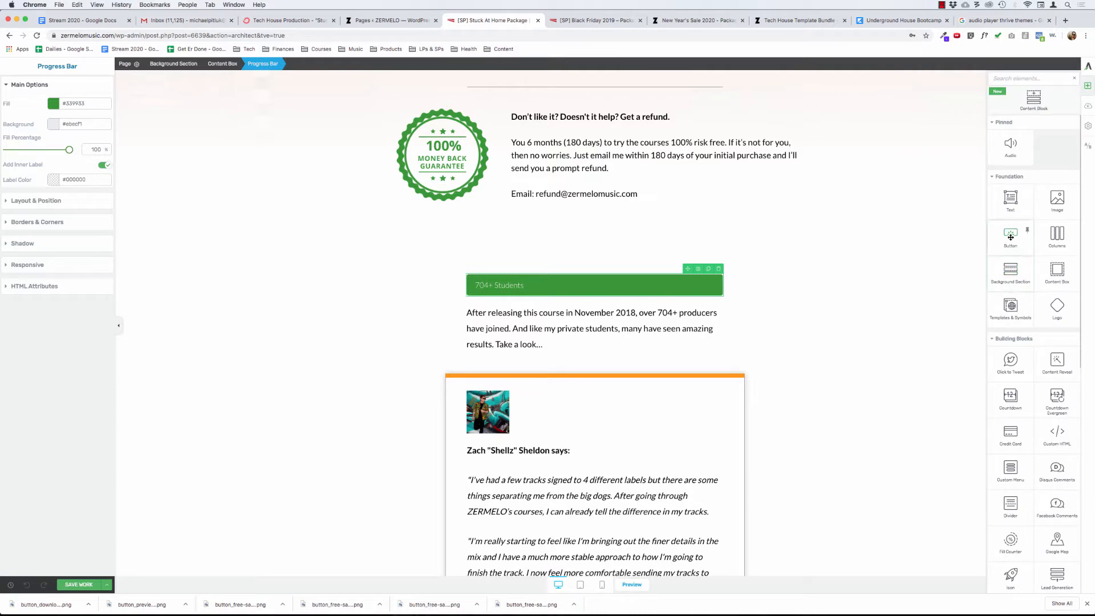
pyautogui.moveTo(1010, 198); pyautogui.dragTo(586, 271)
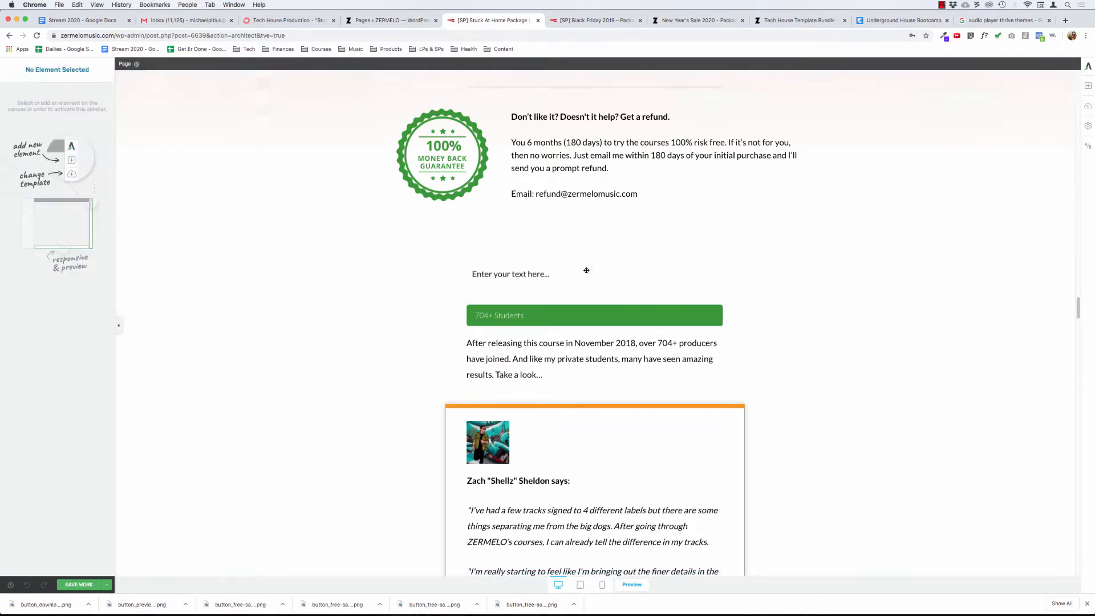
pyautogui.click(511, 275)
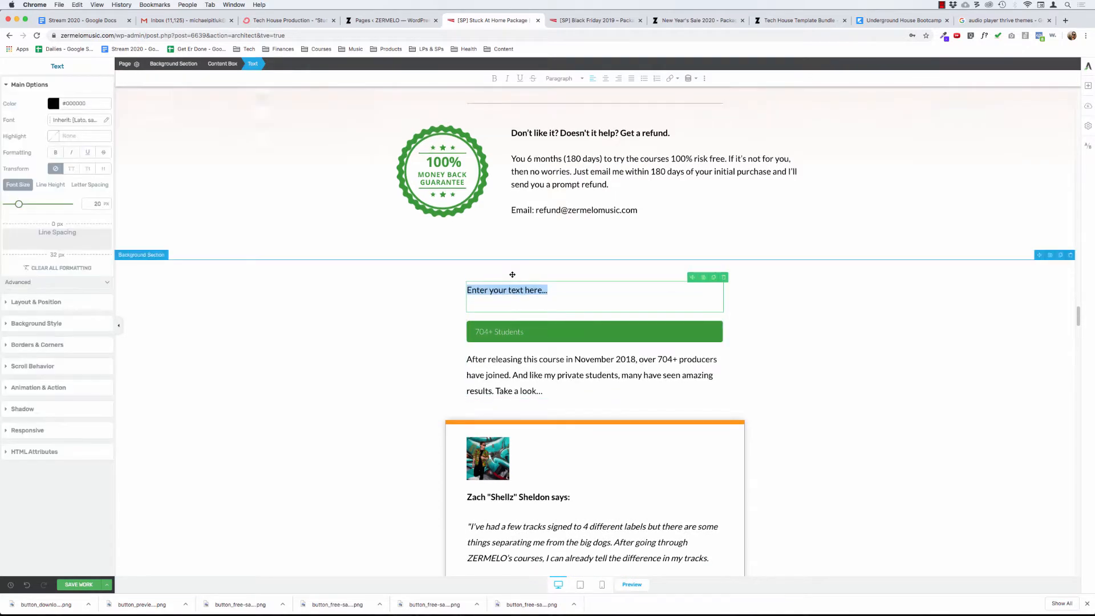
pyautogui.press('super+v')
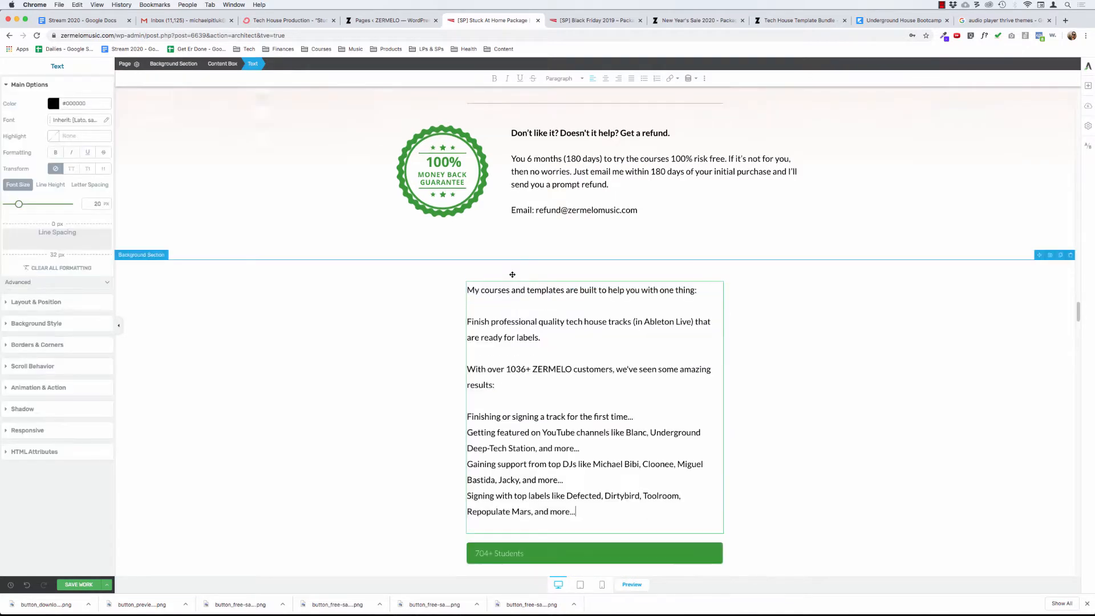
pyautogui.click(498, 324)
pyautogui.press('super+a')
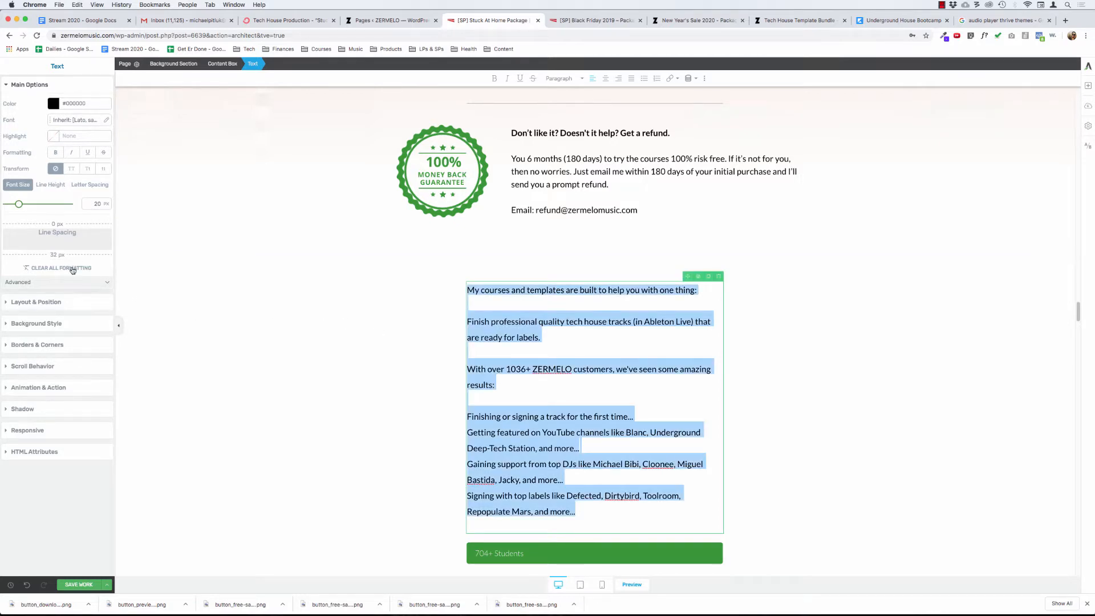
pyautogui.click(513, 337)
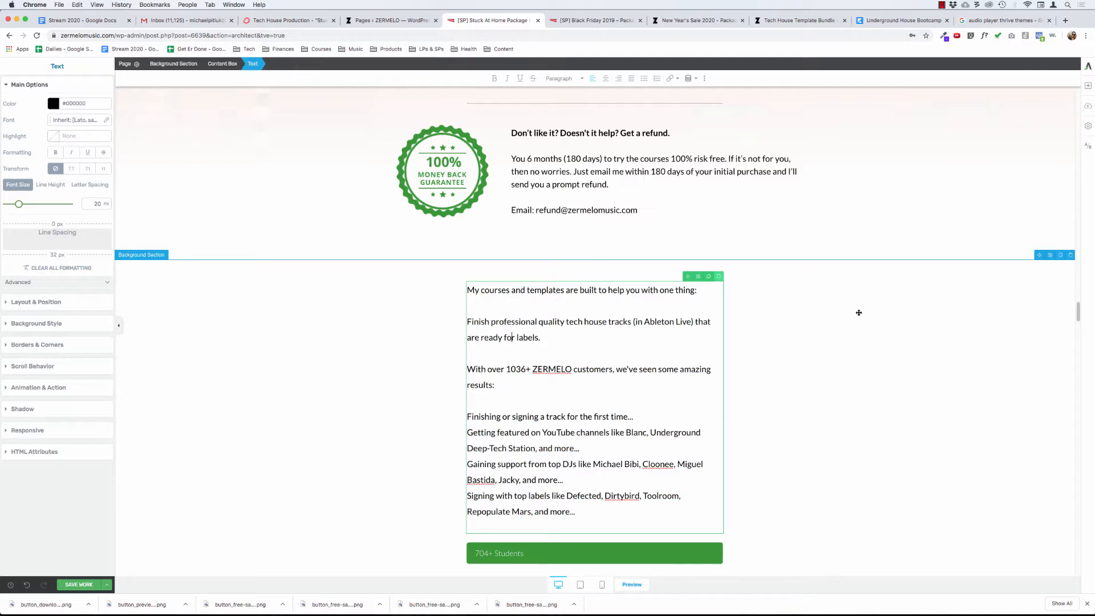
# Step: Move the "What Kind Of Results Can YOU Expect?" heading from the grey section to above the "My courses and templates" text
pyautogui.scroll(-15, 858, 310)
pyautogui.scroll(-4, 859, 312)
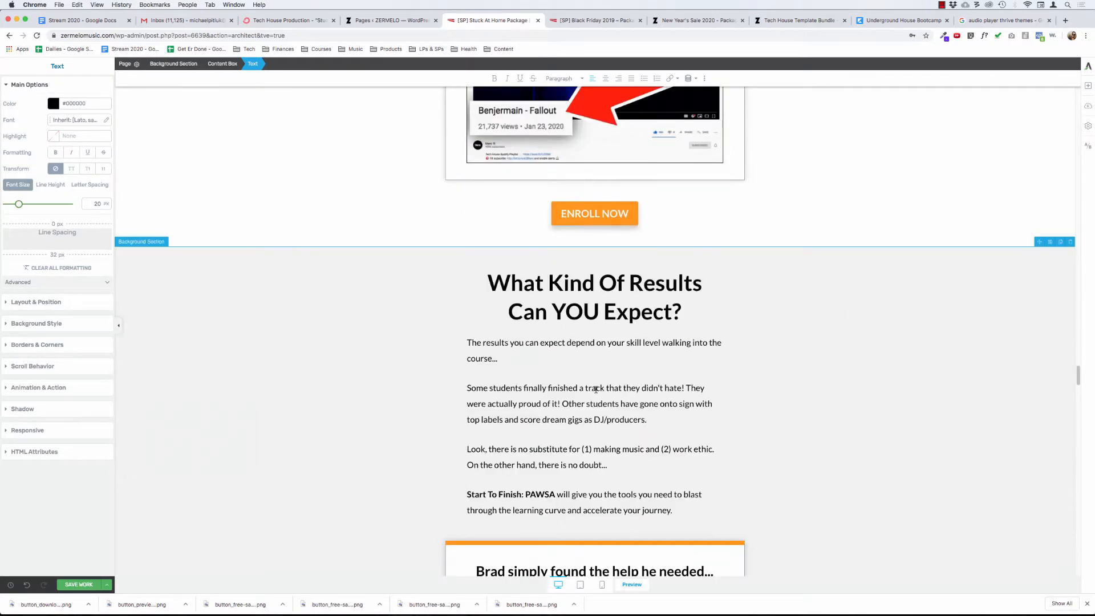
pyautogui.moveTo(691, 263); pyautogui.dragTo(587, 284)
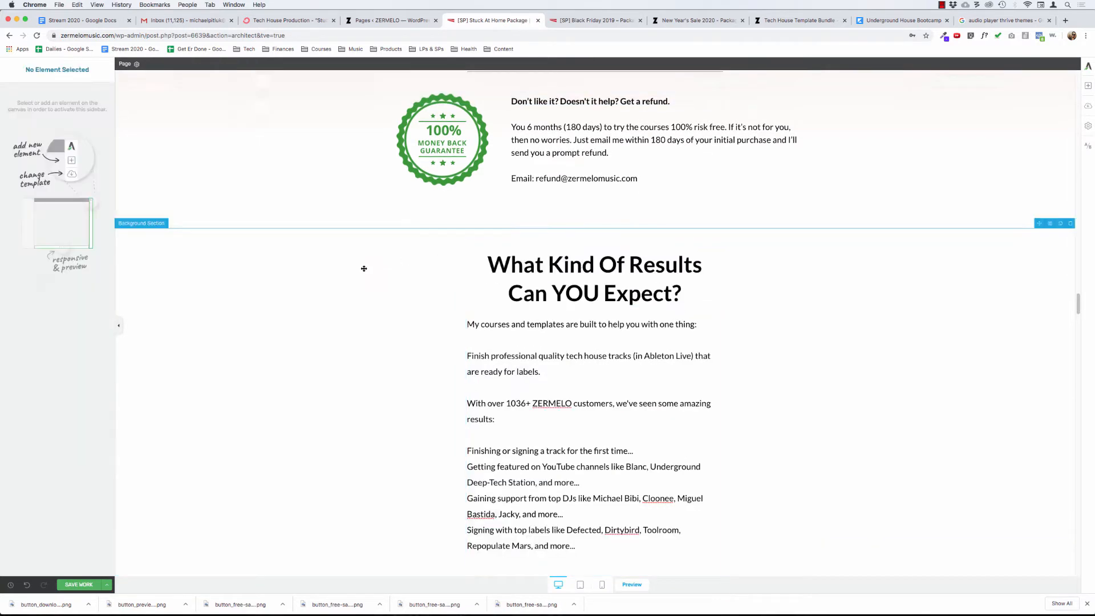
pyautogui.click(396, 309)
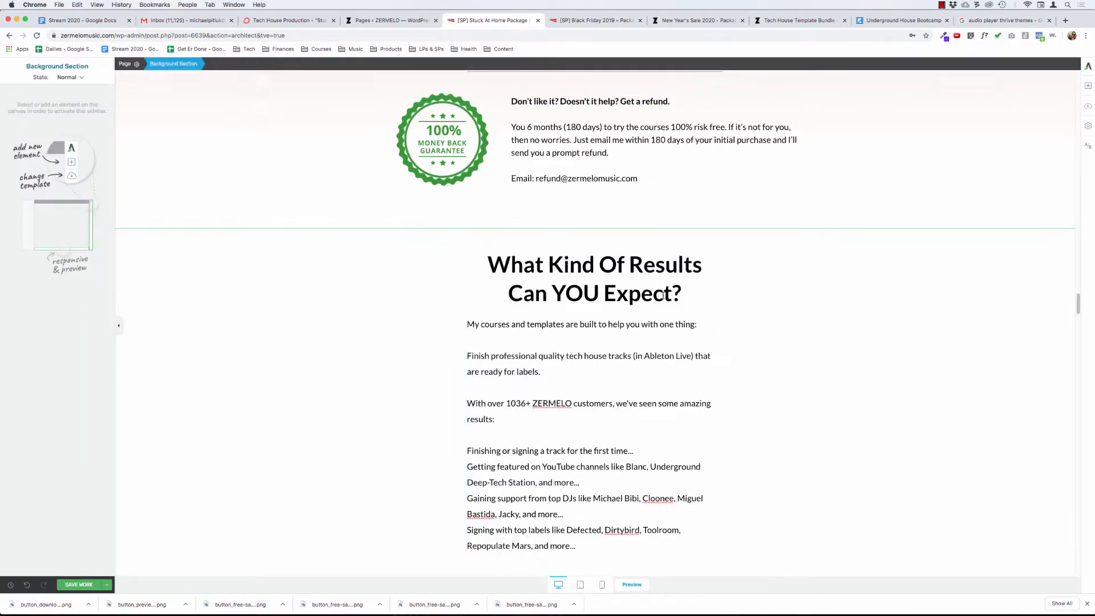
# Step: Change "YOU" to "You" in the "What Kind Of Results Can YOU Expect?" heading
pyautogui.click(598, 293)
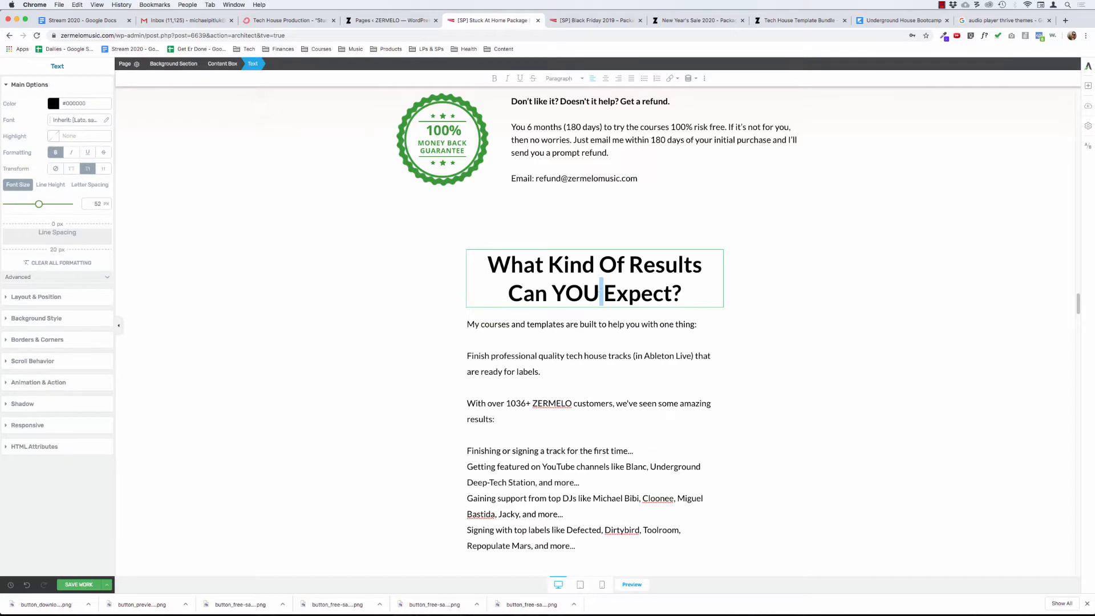
pyautogui.press('BackSpace')
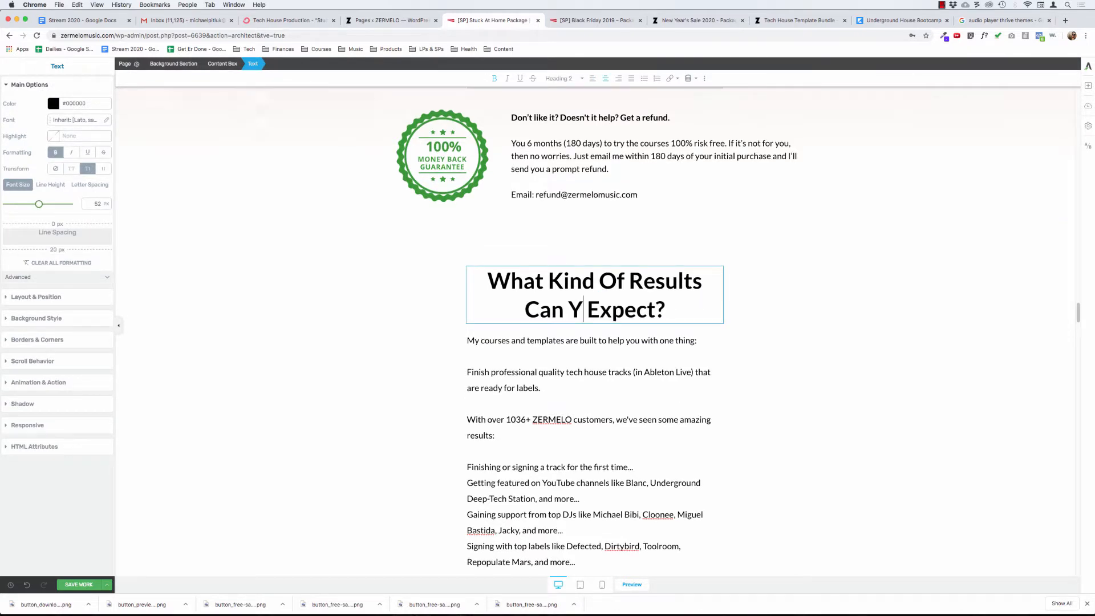
pyautogui.write('ou')
pyautogui.click(428, 353)
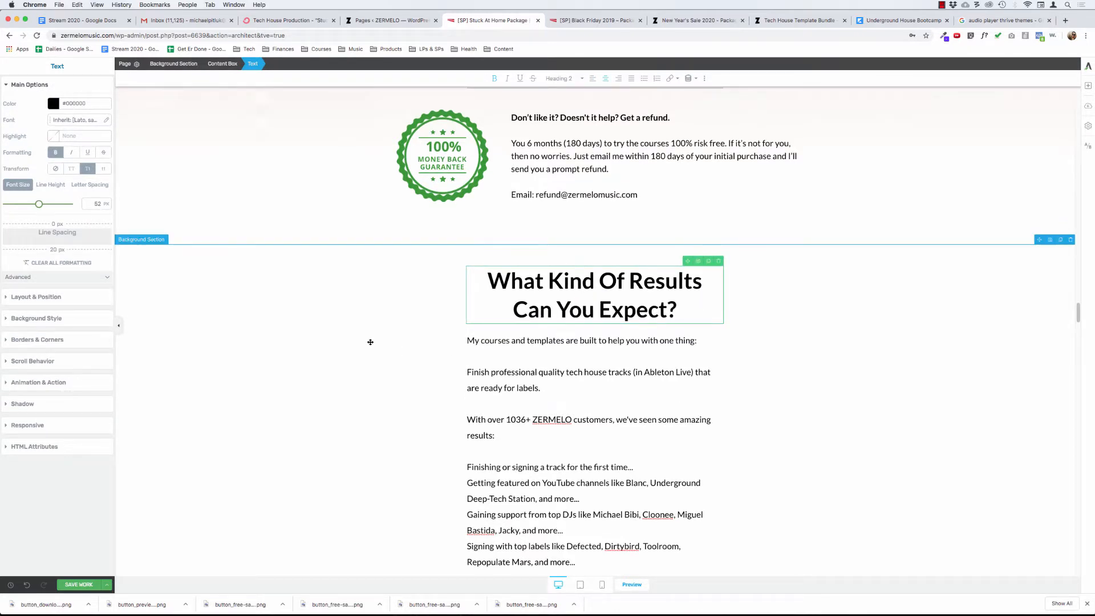
# Step: Bold the sentence "Finish professional quality tech house tracks (in Ableton Live) that are ready for labels."
pyautogui.scroll(-1, 376, 343)
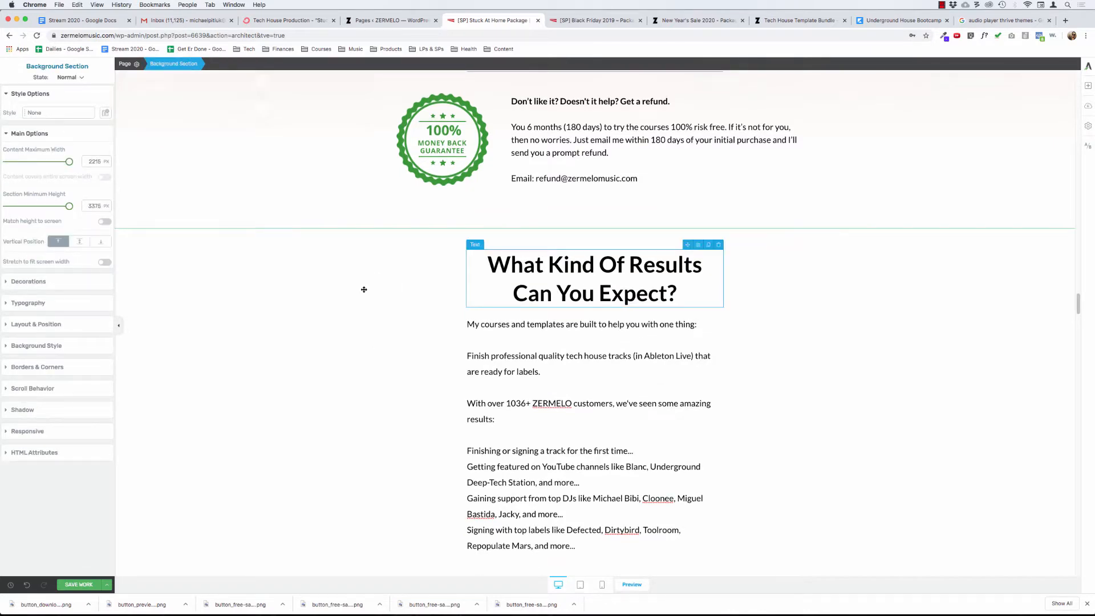
pyautogui.scroll(-2, 361, 294)
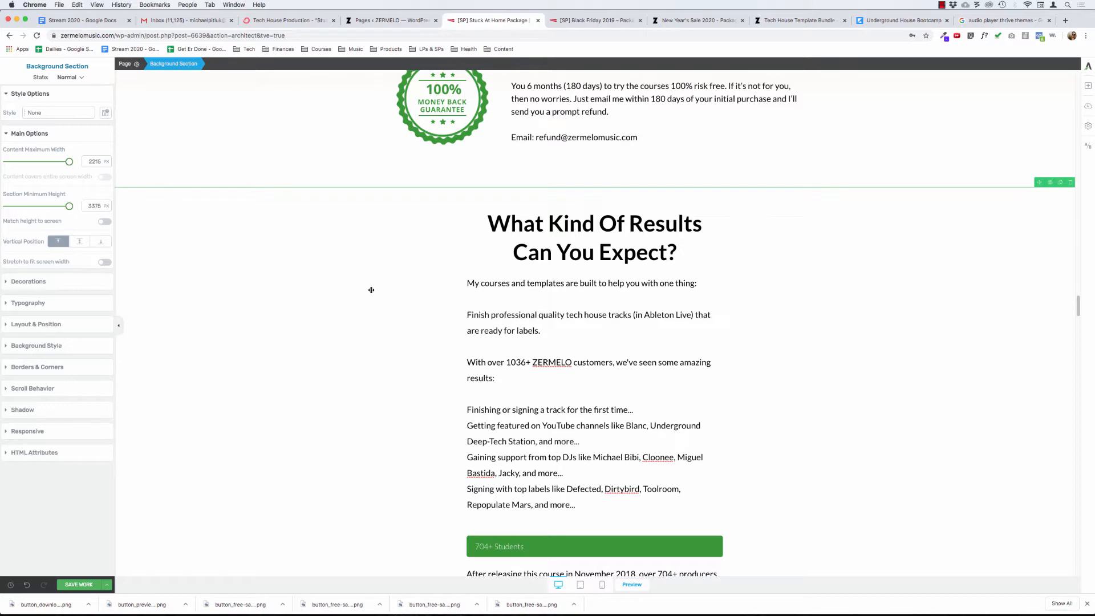
pyautogui.click(549, 330)
pyautogui.moveTo(545, 330); pyautogui.dragTo(467, 330)
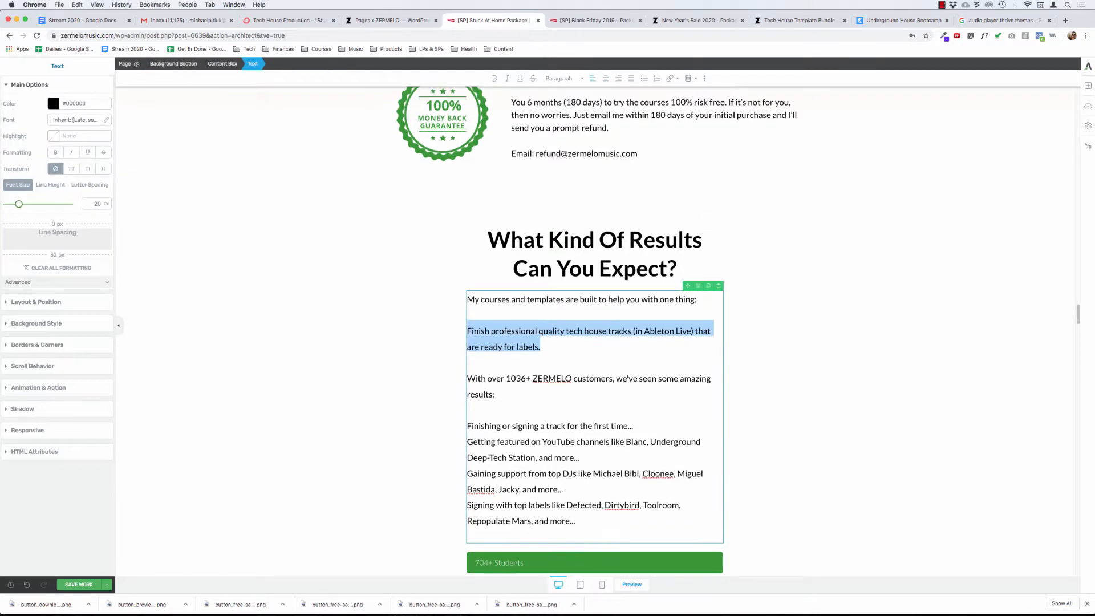
pyautogui.press('super+b')
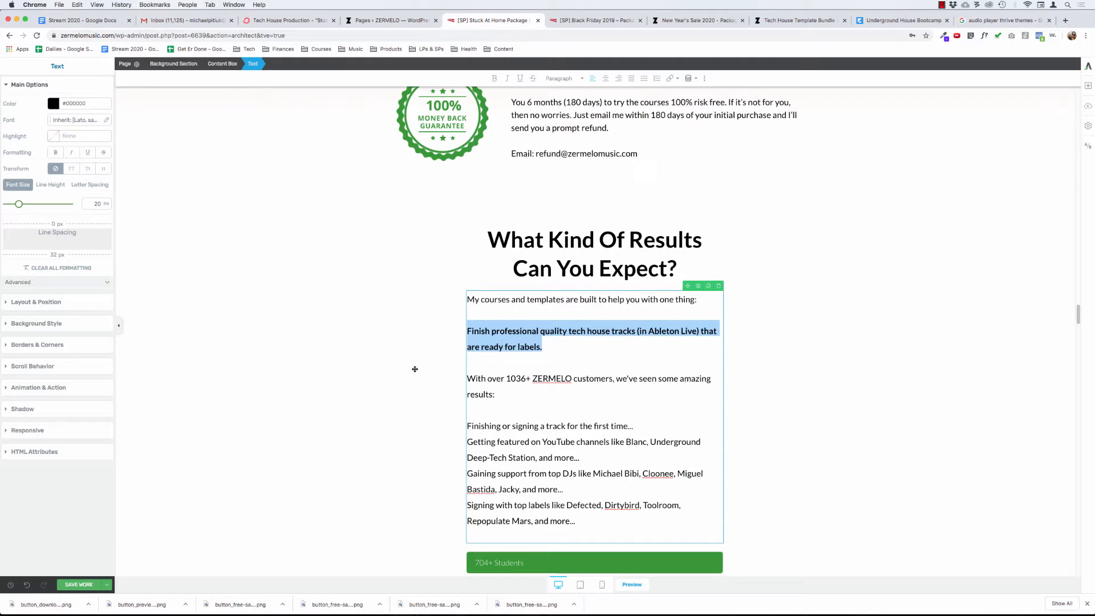
pyautogui.scroll(-1, 520, 394)
pyautogui.click(503, 392)
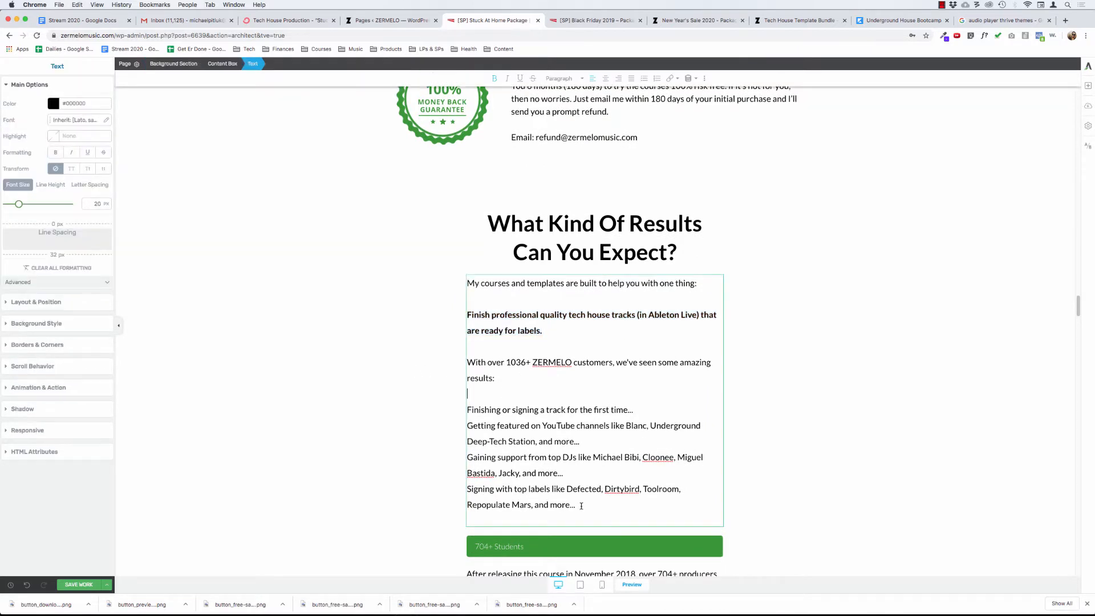
pyautogui.scroll(1, 581, 506)
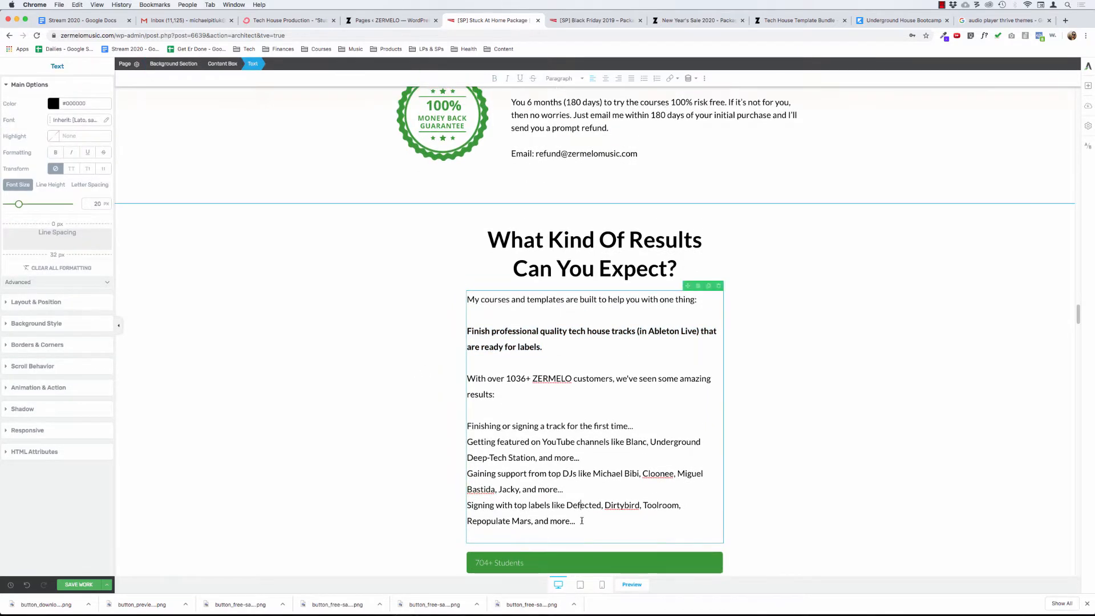
pyautogui.click(581, 521)
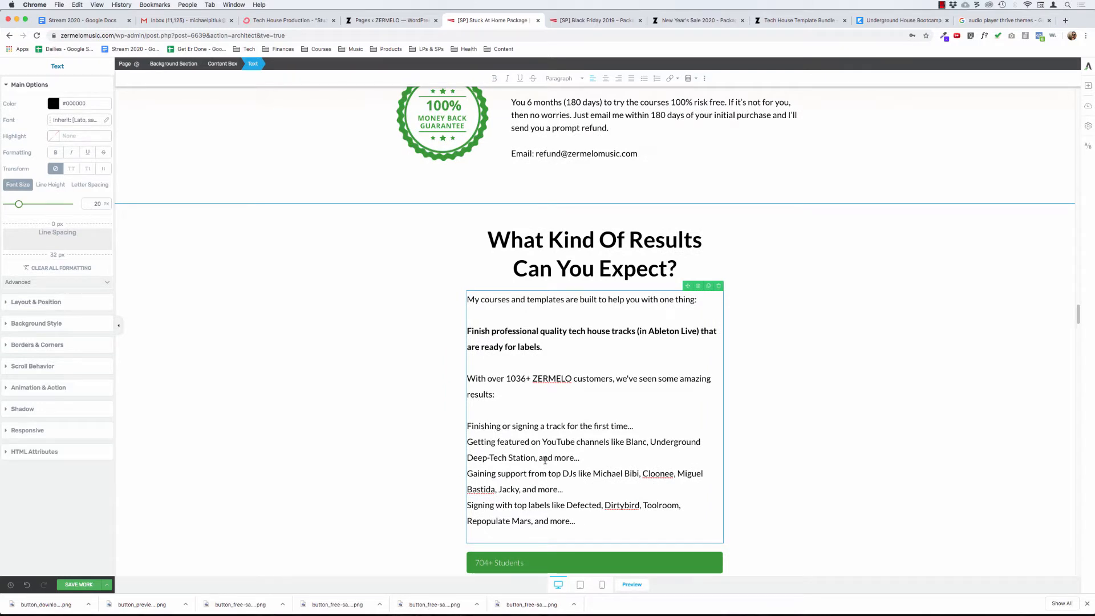
pyautogui.click(1088, 87)
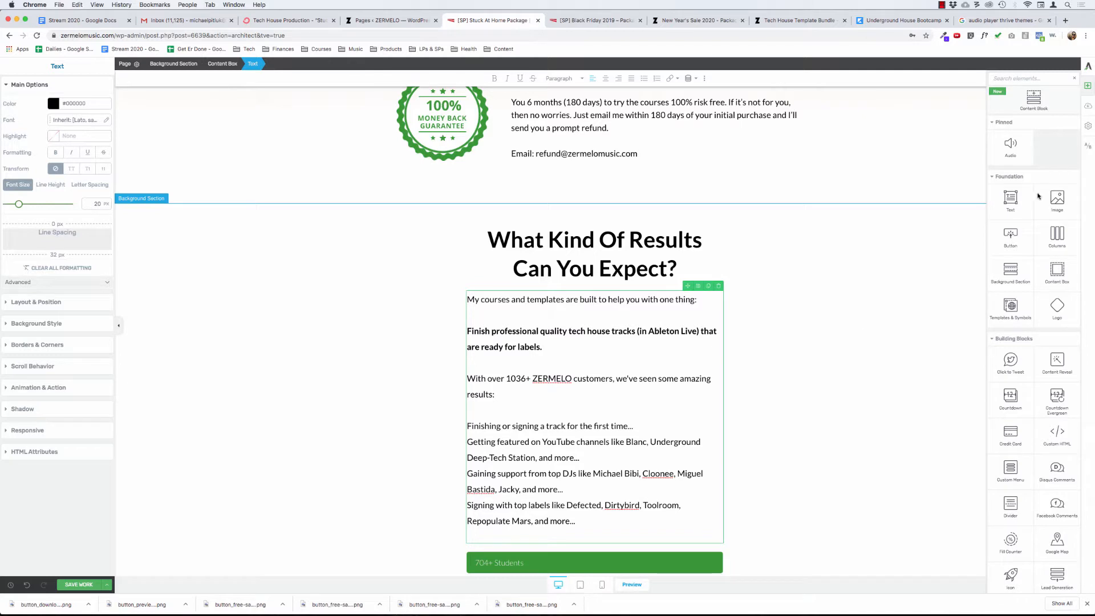
pyautogui.click(839, 377)
# Step: Try to move the green "704+ Students" bar up into the middle of the customer results text
pyautogui.scroll(-2, 618, 389)
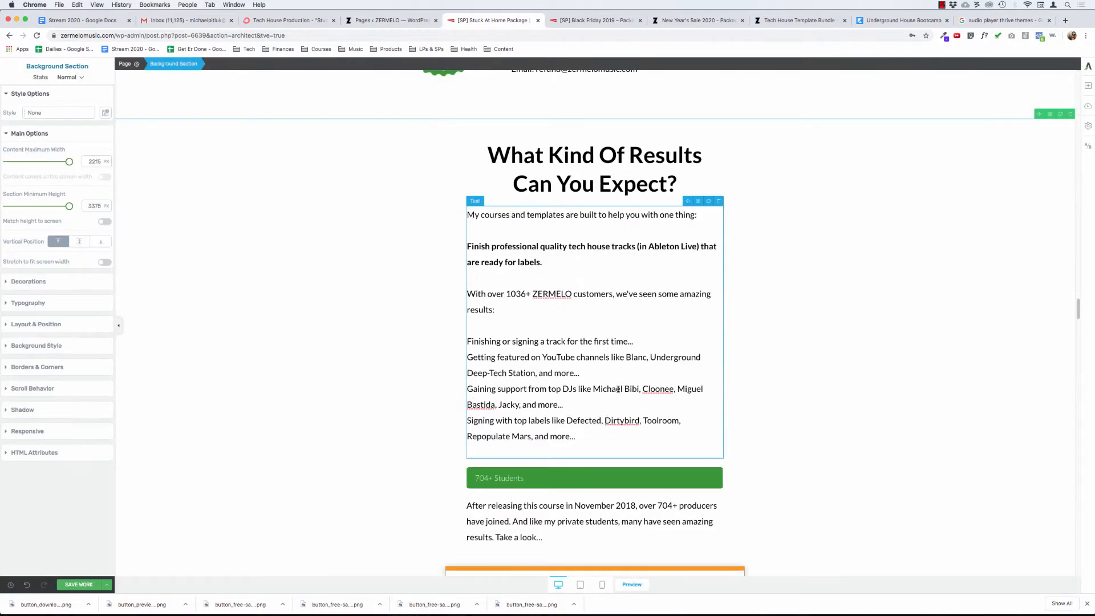
pyautogui.click(663, 475)
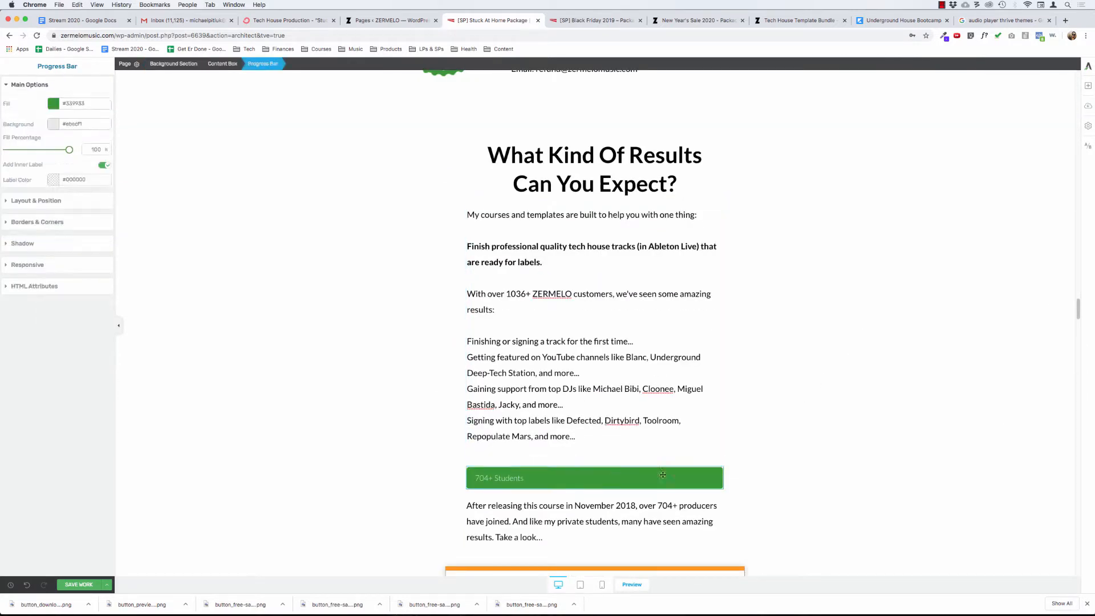
pyautogui.moveTo(686, 461); pyautogui.dragTo(609, 361)
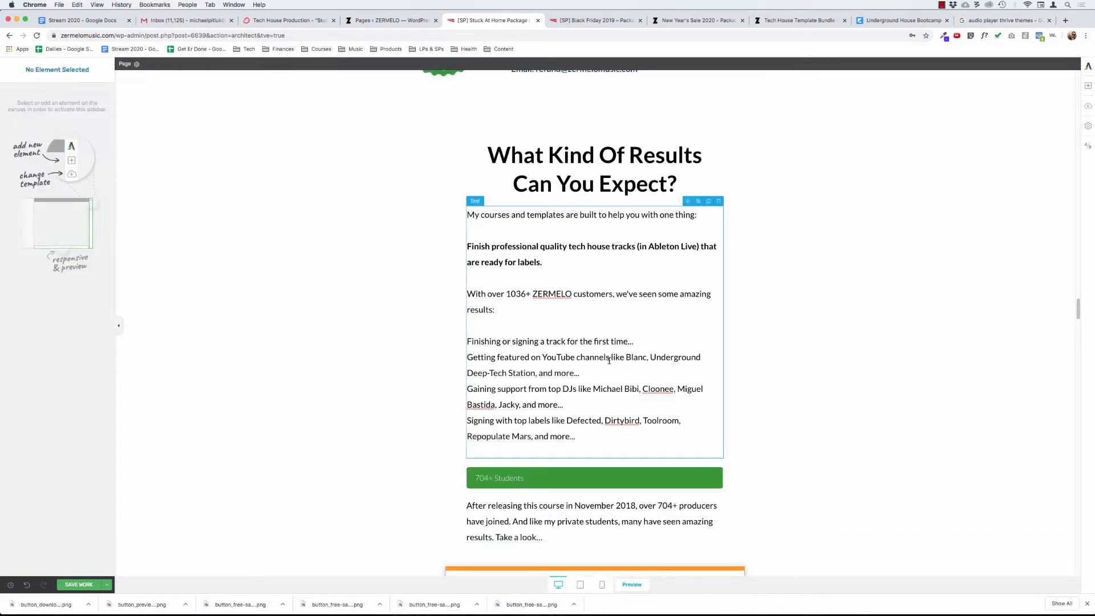
# Step: Replace the line breaks before "Finishing or signing a track" and "With over 1036+ ZERMELO customers" with paragraph breaks
pyautogui.click(545, 341)
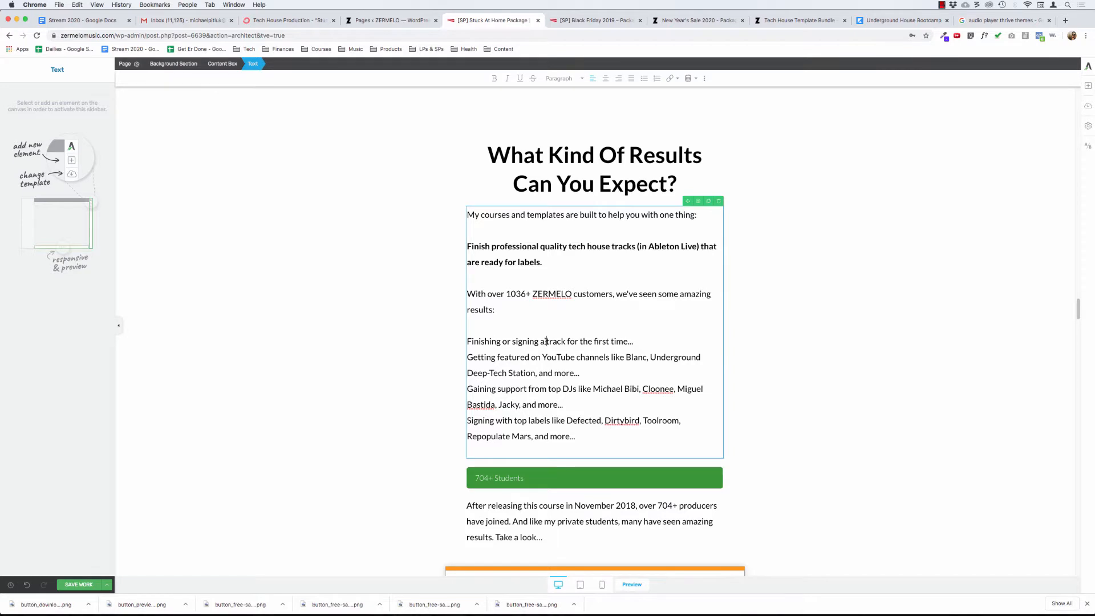
pyautogui.click(467, 357)
pyautogui.press('BackSpace')
pyautogui.press('BackSpace')
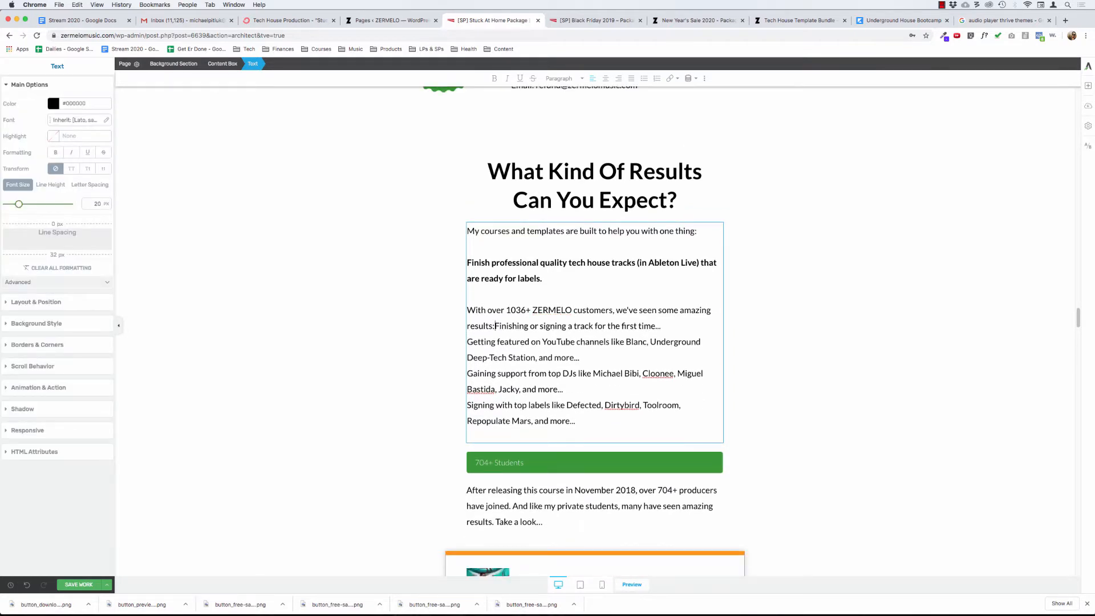
pyautogui.press('Return')
pyautogui.click(467, 311)
pyautogui.press('BackSpace')
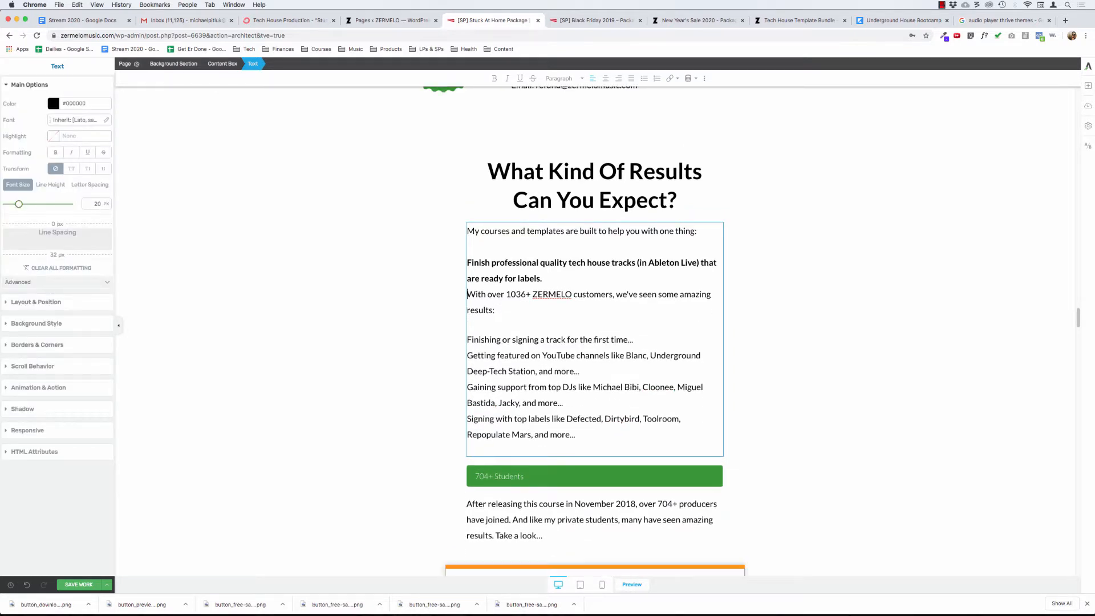
pyautogui.press('BackSpace')
pyautogui.press('Return')
# Step: Make the bold "Finish professional quality tech house tracks" sentence its own paragraph, with real paragraph breaks before and after it
pyautogui.press('Up')
pyautogui.press('Up')
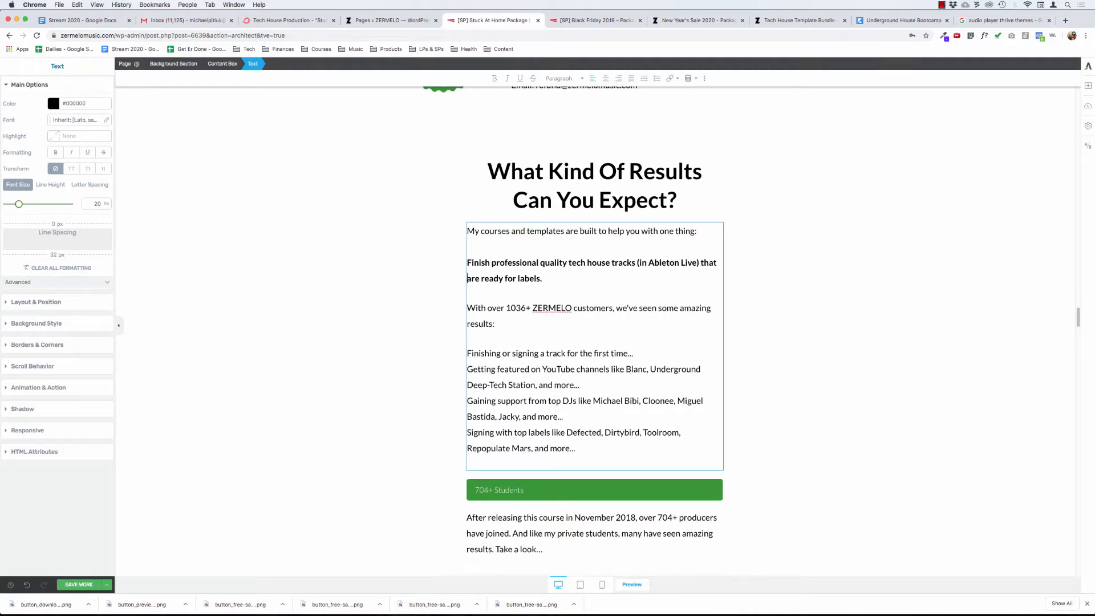
pyautogui.press('BackSpace')
pyautogui.press('BackSpace')
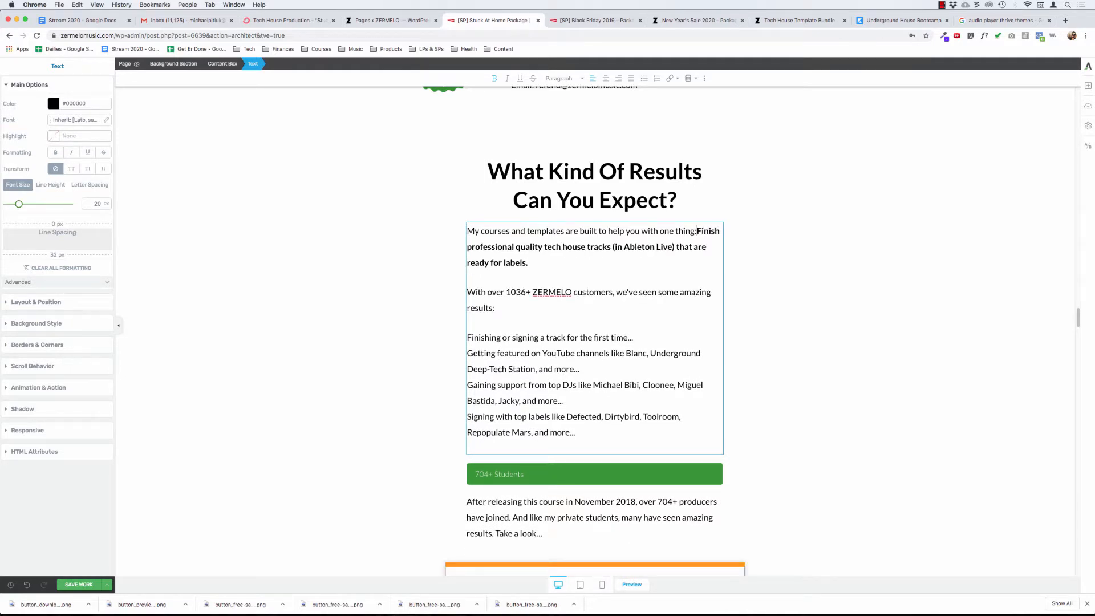
pyautogui.press('Return')
pyautogui.press('BackSpace')
pyautogui.press('Return')
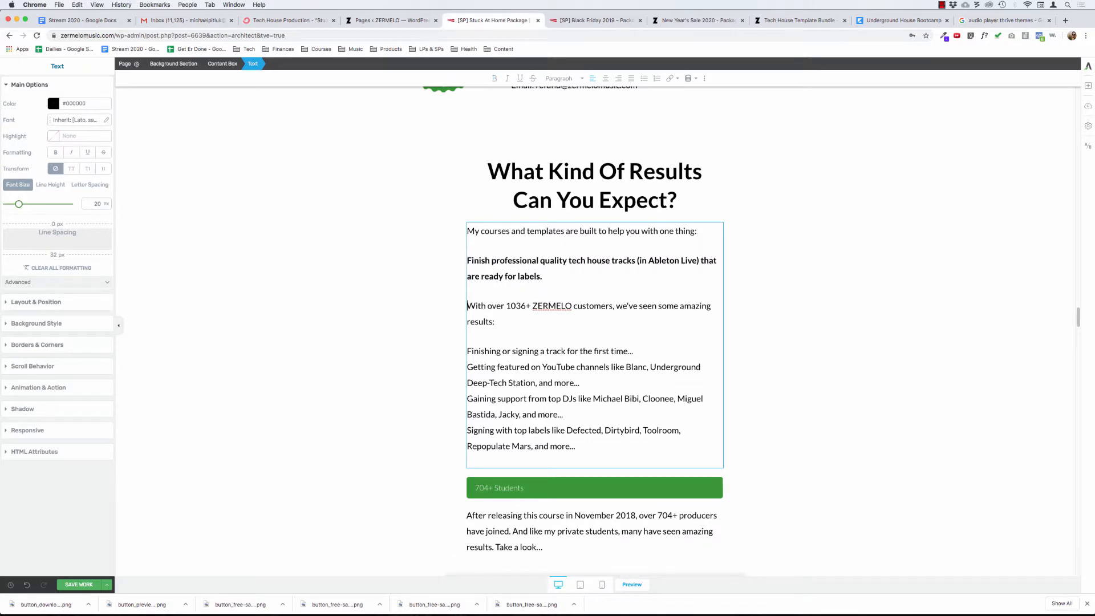
pyautogui.press('BackSpace')
pyautogui.press('Return')
# Step: Split the results list into separate paragraphs starting with "Finishing", "Getting featured", "Gaining support" and "Signing with top labels"
pyautogui.click(467, 350)
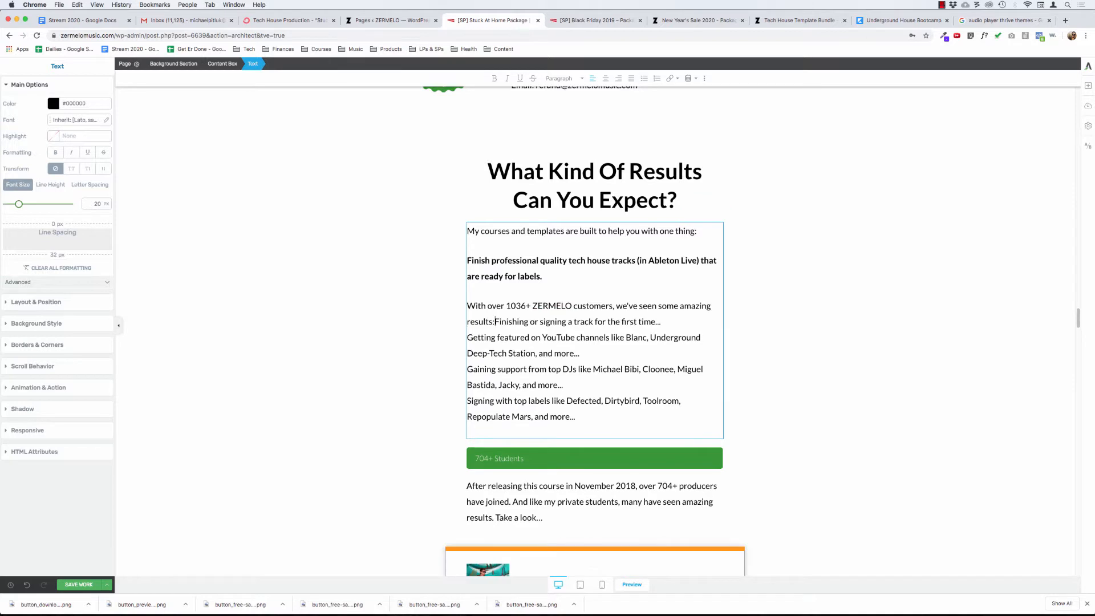
pyautogui.press('BackSpace')
pyautogui.press('Return')
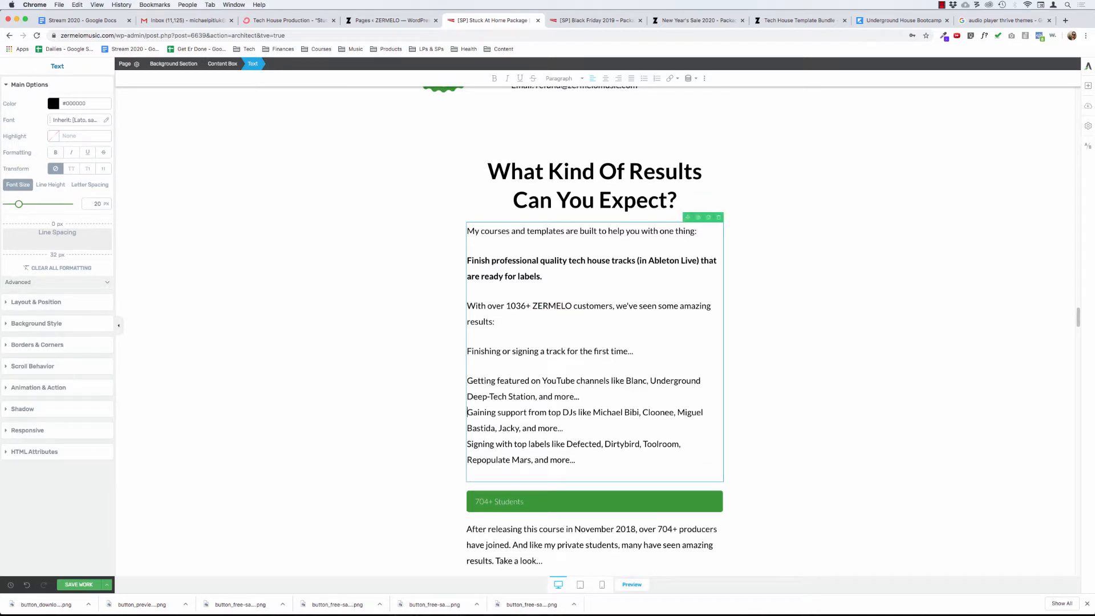
pyautogui.press('BackSpace')
pyautogui.press('Return')
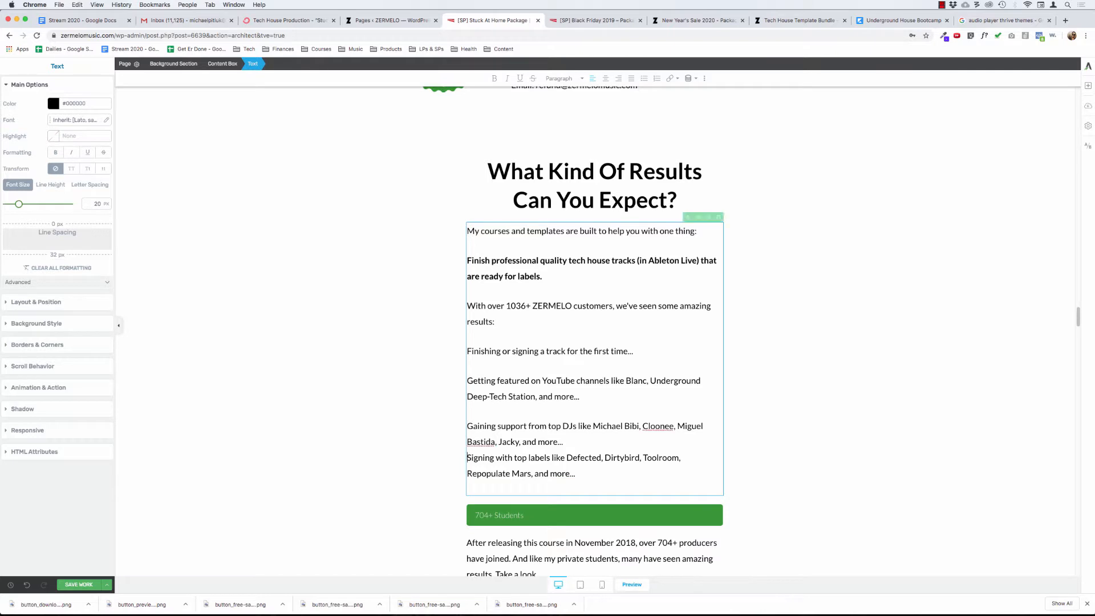
pyautogui.press('BackSpace')
pyautogui.press('Return')
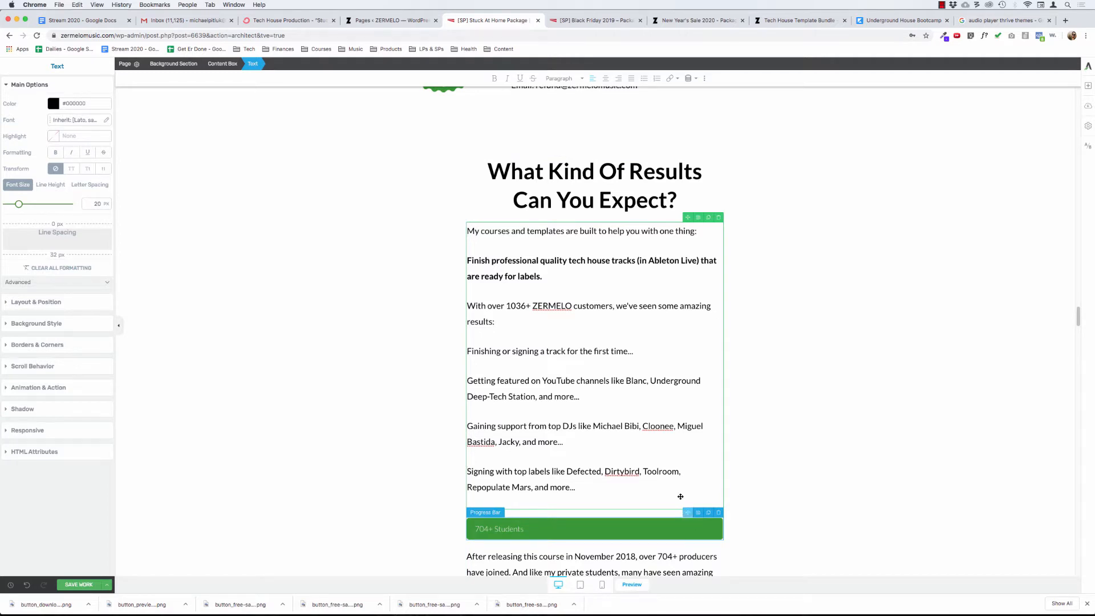
# Step: Move the "704+ Students" bar directly below the "we've seen some amazing results:" paragraph and change its label to "1036+ Students"
pyautogui.moveTo(688, 512); pyautogui.dragTo(535, 317)
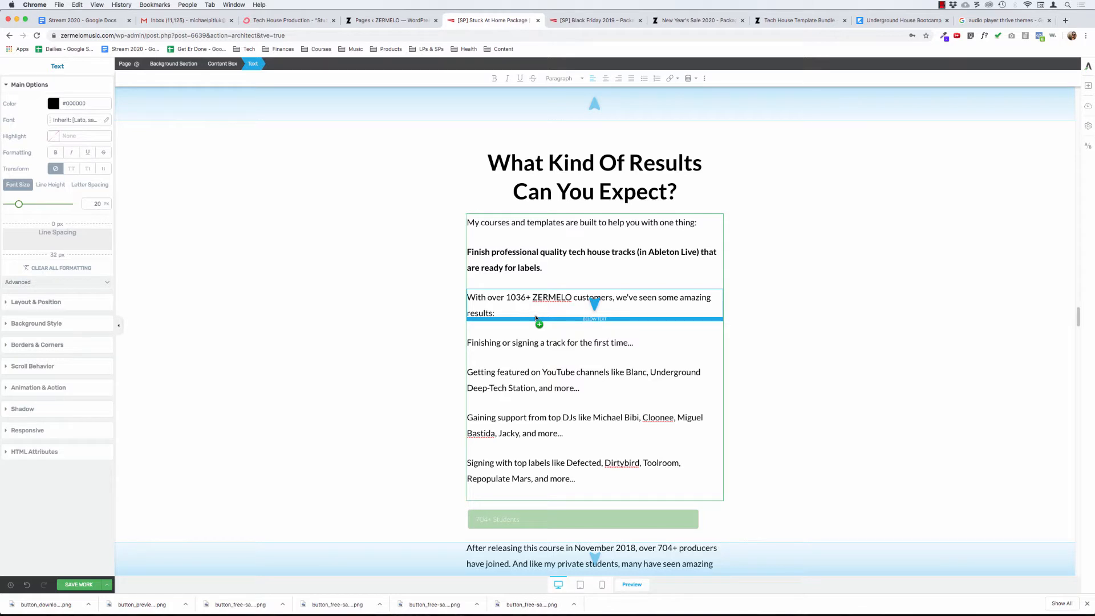
pyautogui.moveTo(535, 315); pyautogui.dragTo(536, 319)
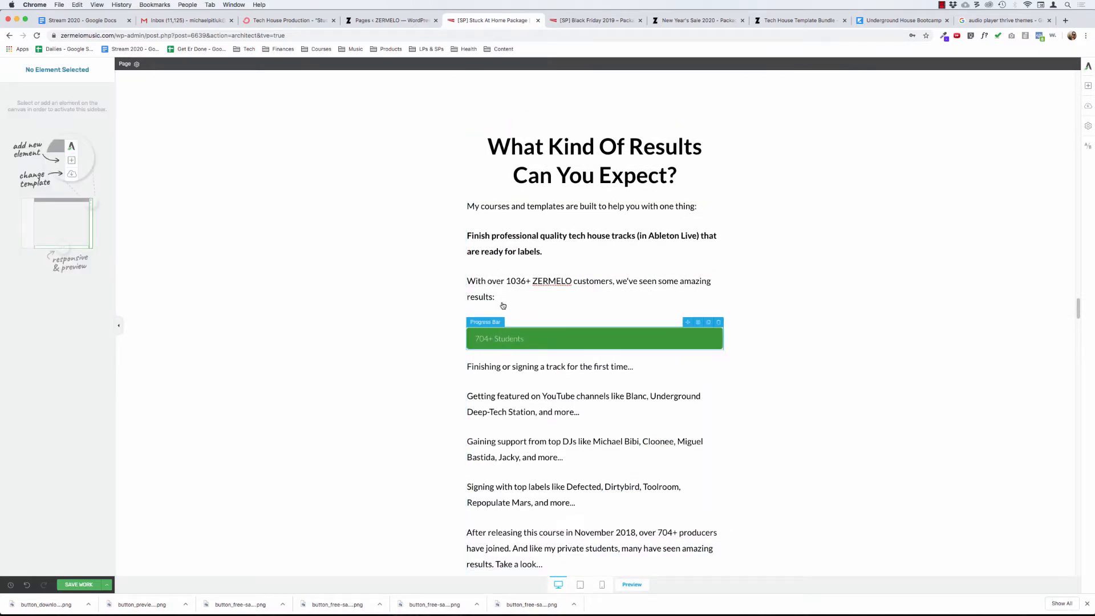
pyautogui.doubleClick(481, 339)
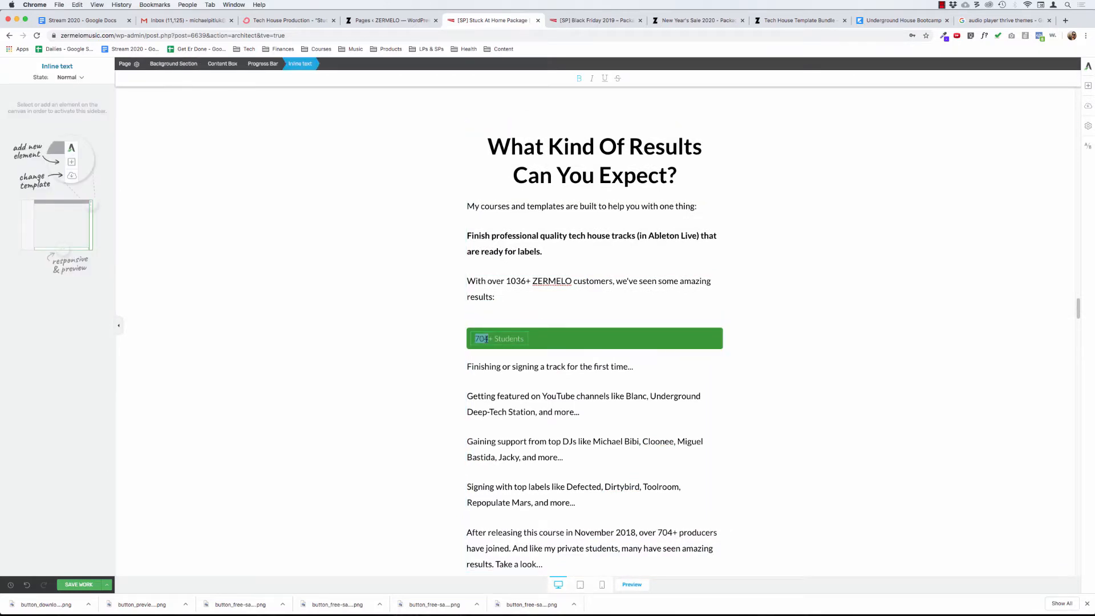
pyautogui.write('10k')
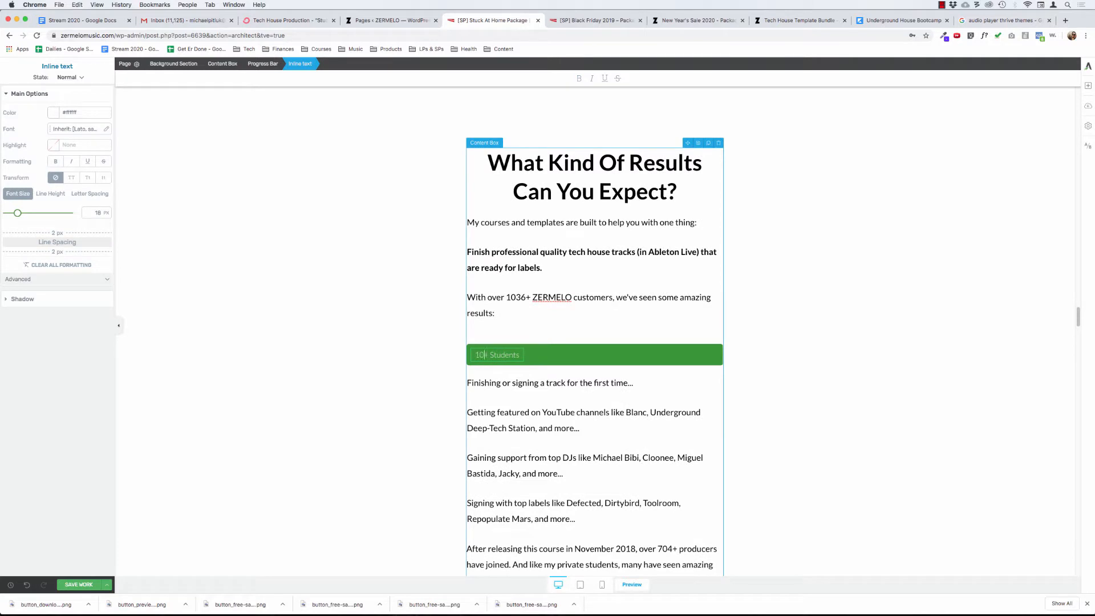
pyautogui.write('36+')
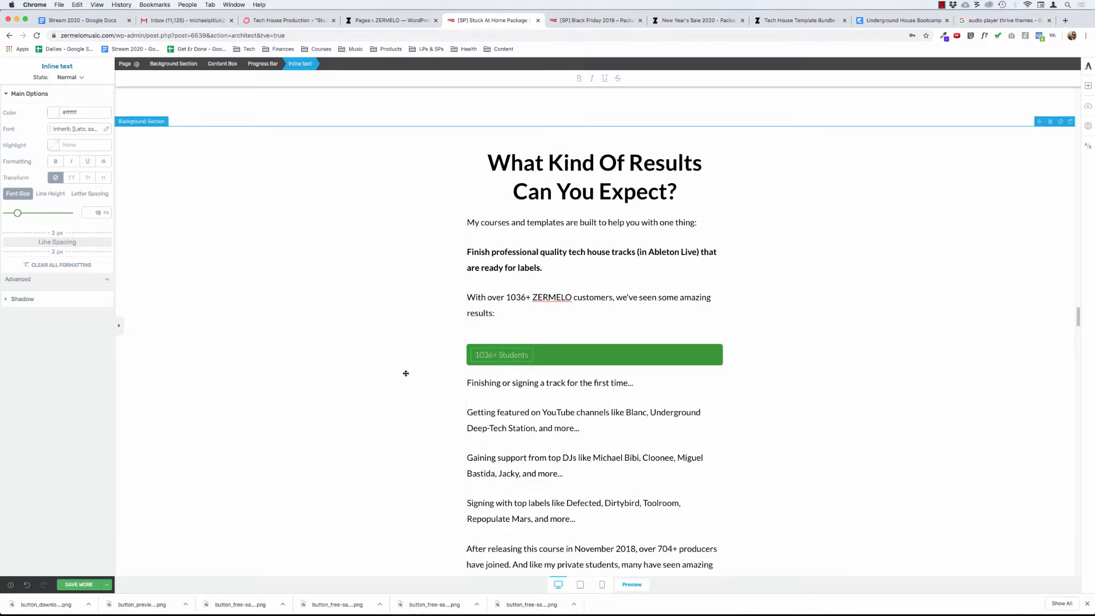
pyautogui.click(404, 357)
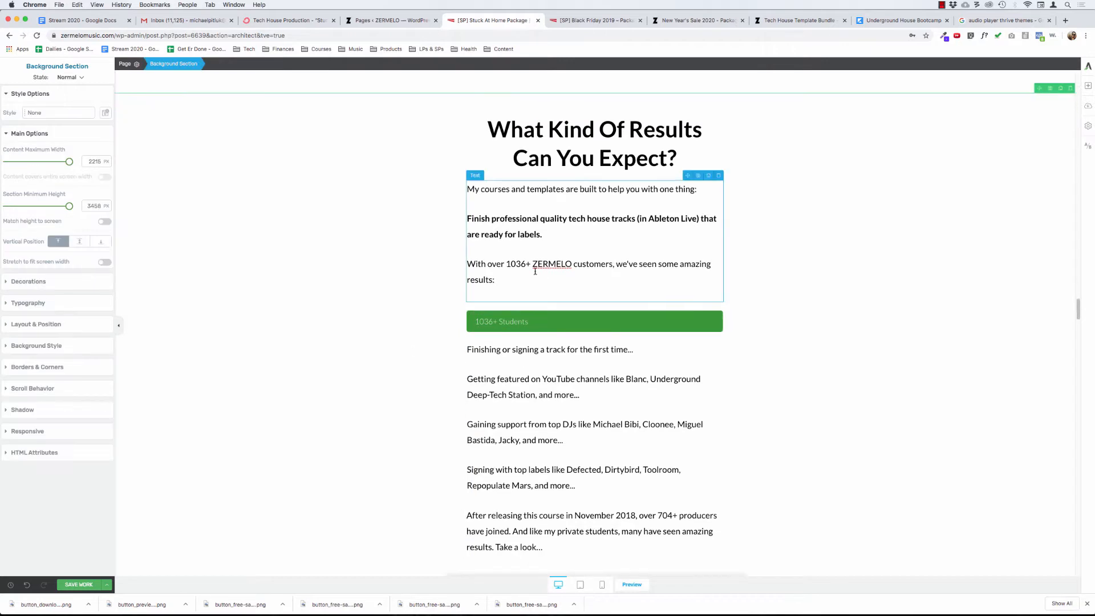
# Step: Set the green students bar's bottom margin to 30 px and its top margin to 0 px
pyautogui.click(545, 316)
pyautogui.click(47, 201)
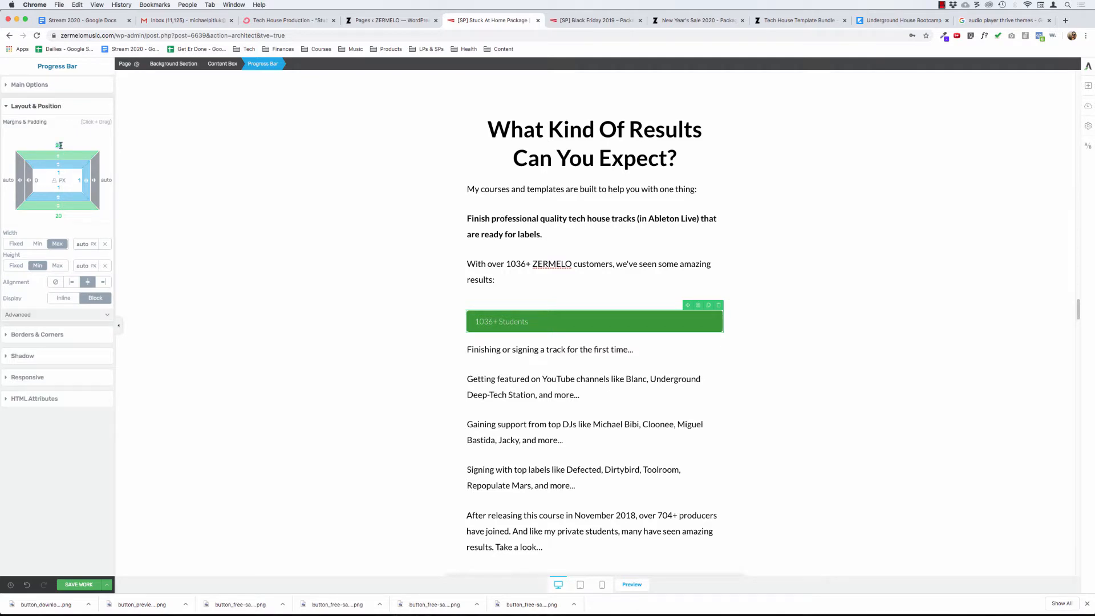
pyautogui.click(58, 145)
pyautogui.write('30')
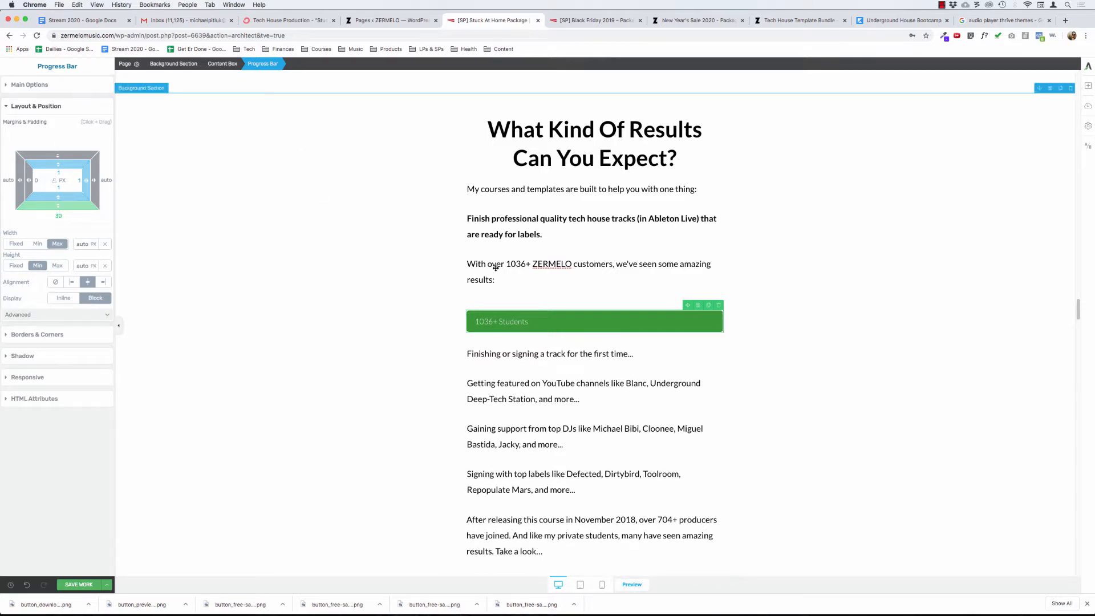
pyautogui.click(496, 268)
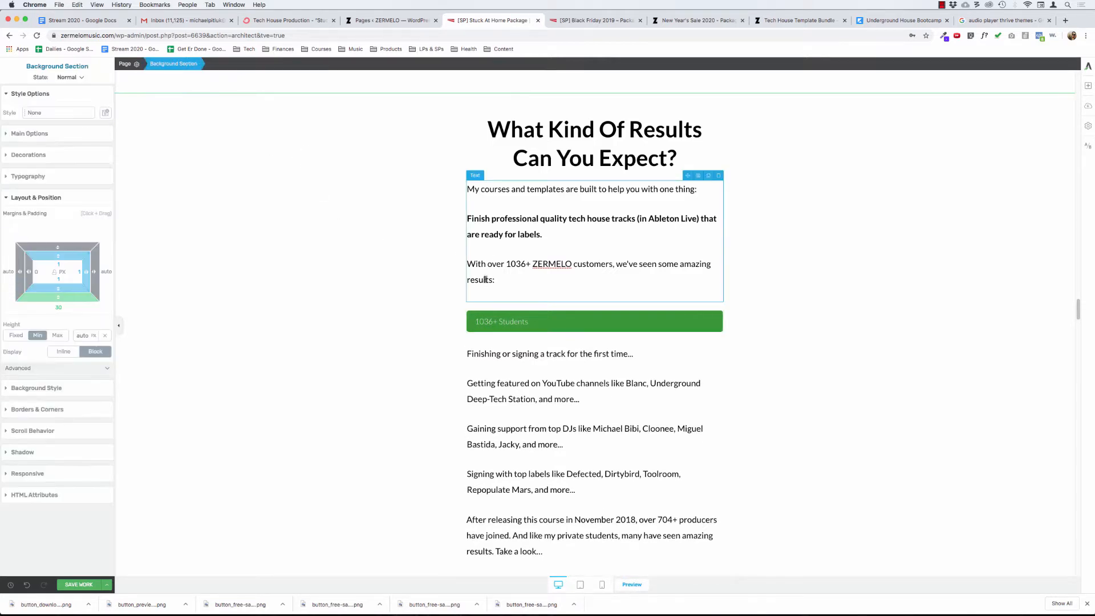
pyautogui.click(489, 313)
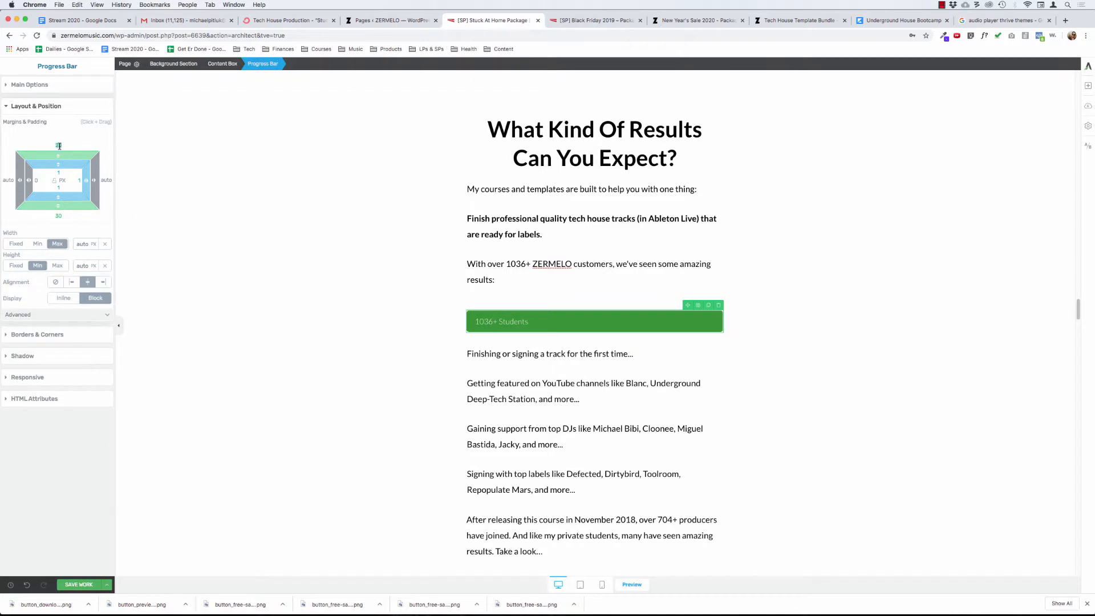
pyautogui.write('0')
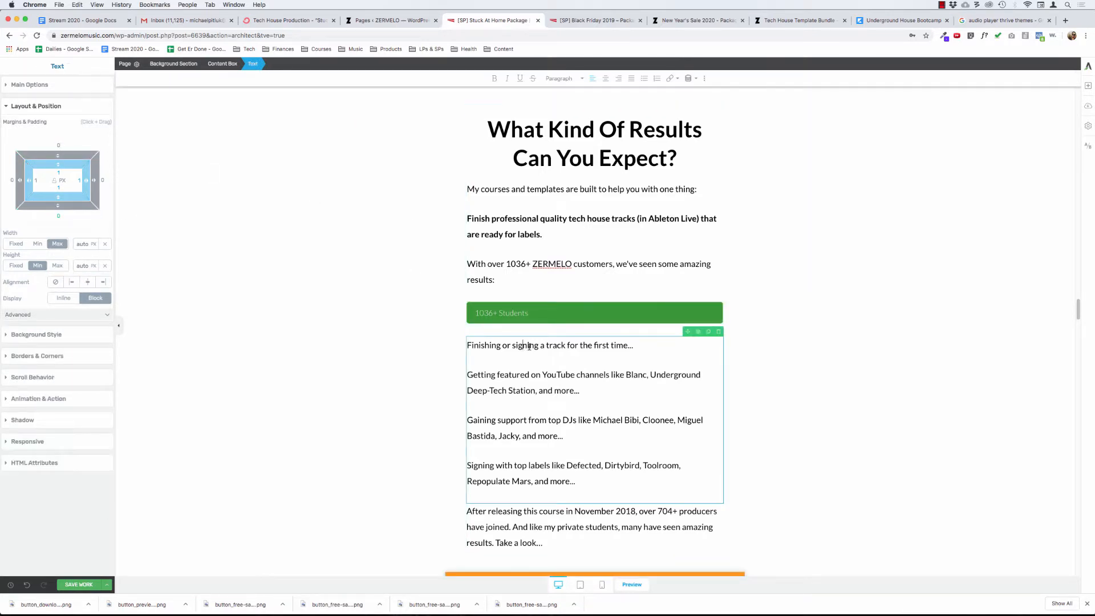
# Step: Turn the four result paragraphs from "Finishing or signing" through "Signing with top labels" into a bulleted list
pyautogui.click(521, 346)
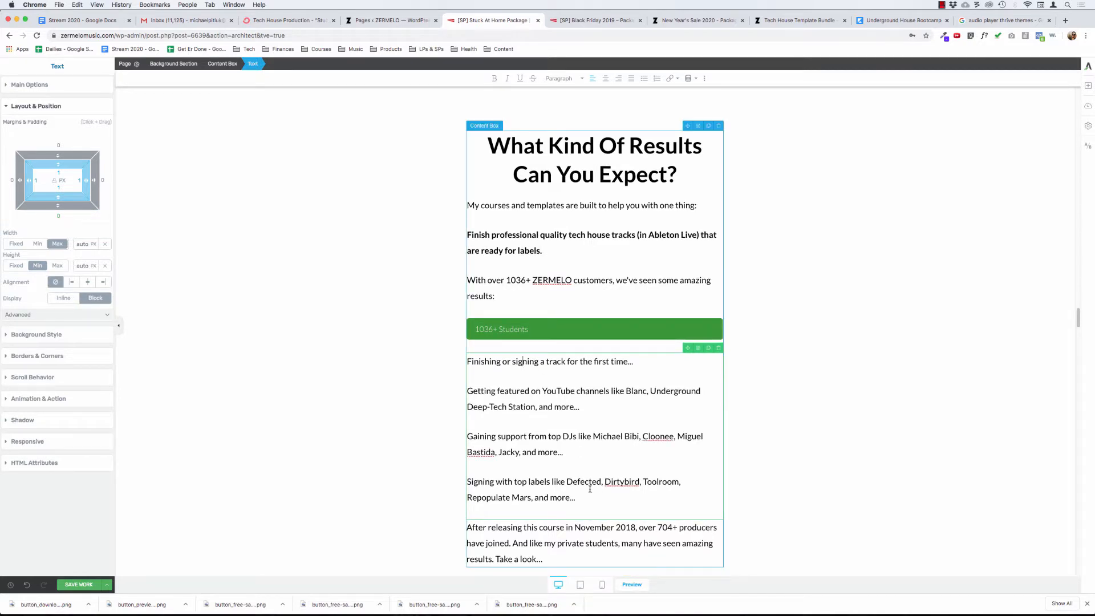
pyautogui.moveTo(576, 498); pyautogui.dragTo(465, 361)
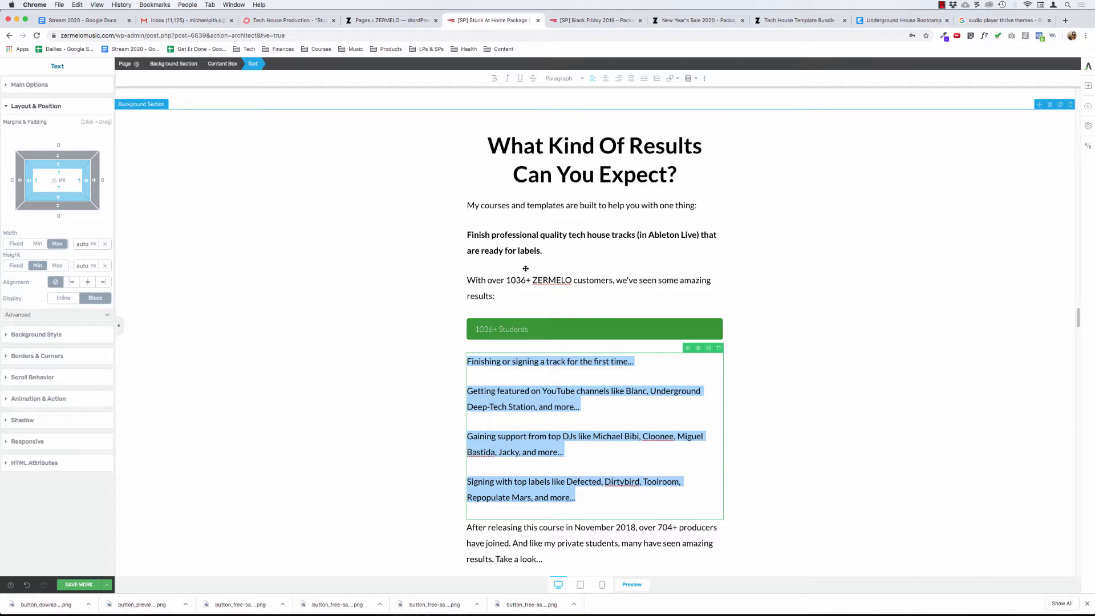
pyautogui.click(645, 81)
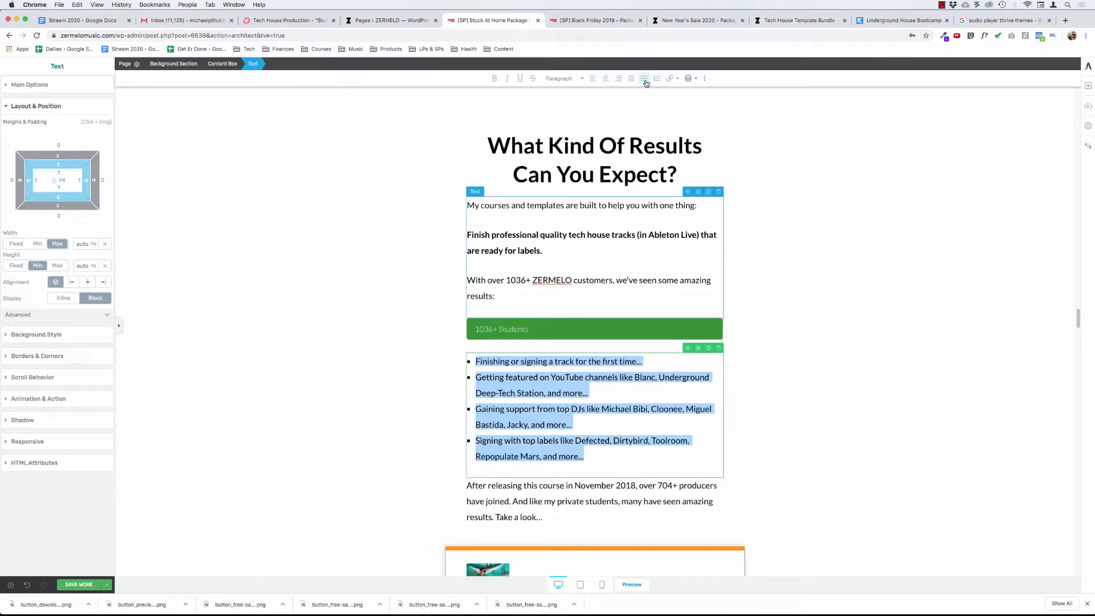
pyautogui.click(372, 372)
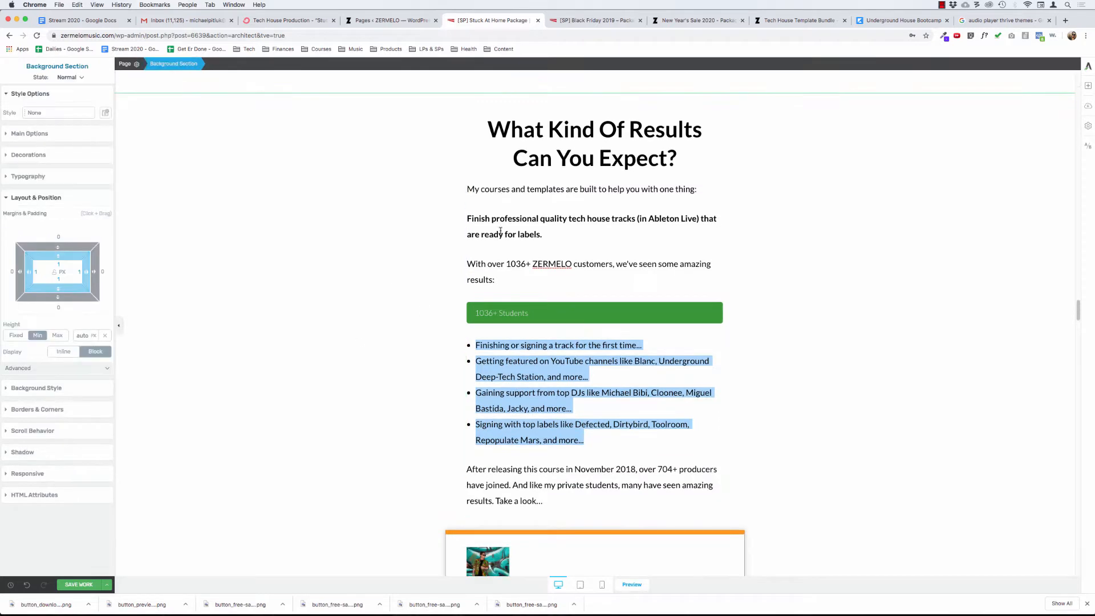
pyautogui.click(500, 231)
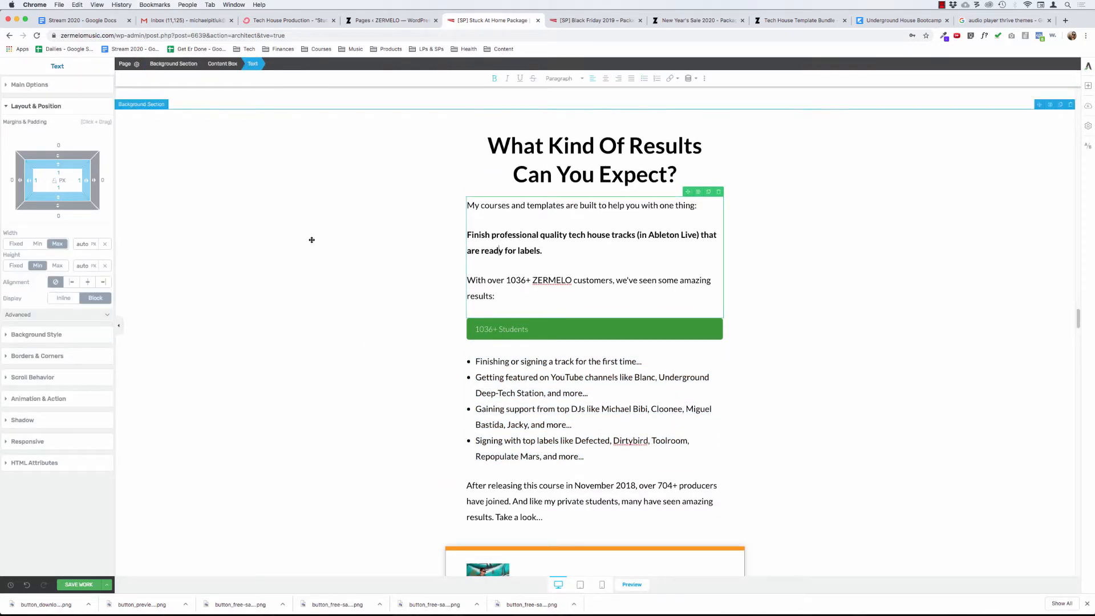
# Step: Bold the channel names "Blanc" and "Underground Deep-Tech Station" in the "Getting featured" bullet, leaving the comma between them regular
pyautogui.scroll(-5, 312, 255)
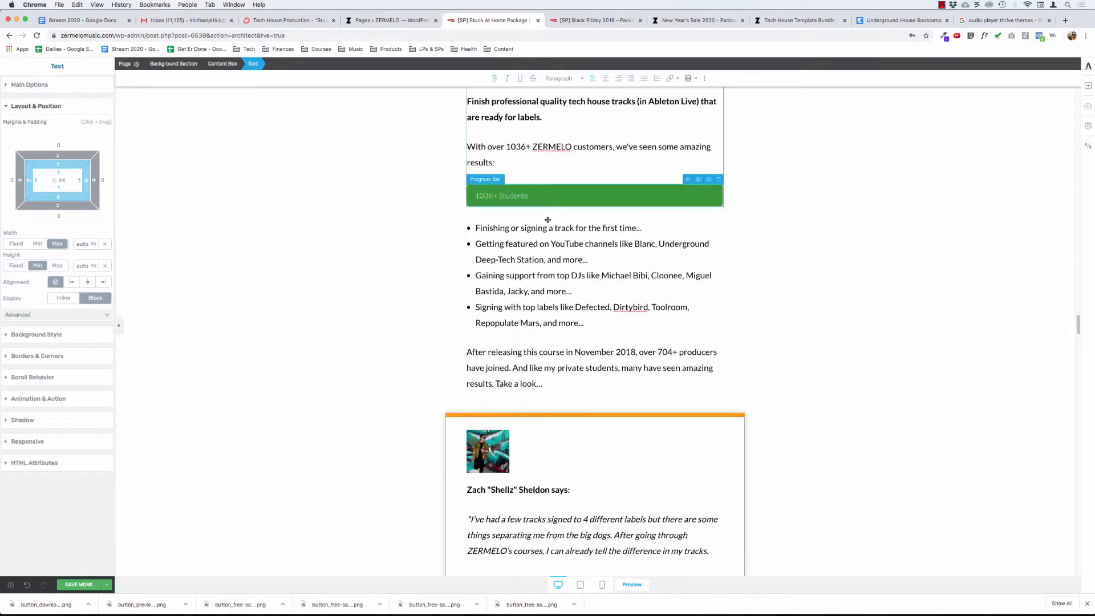
pyautogui.click(512, 228)
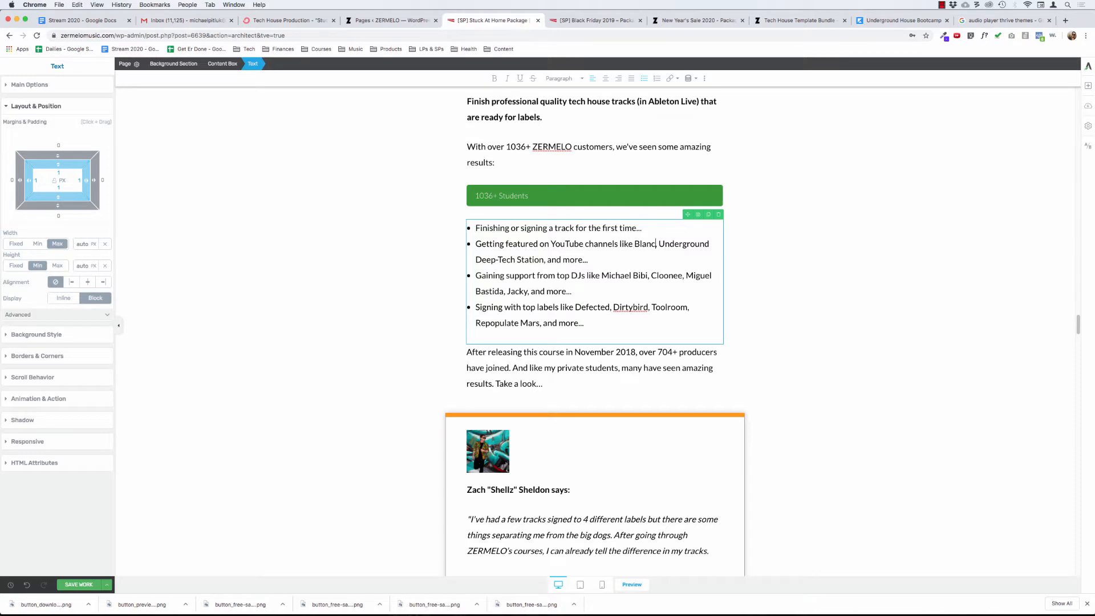
pyautogui.doubleClick(636, 243)
pyautogui.press('super+b')
pyautogui.click(658, 243)
pyautogui.moveTo(659, 243); pyautogui.dragTo(544, 259)
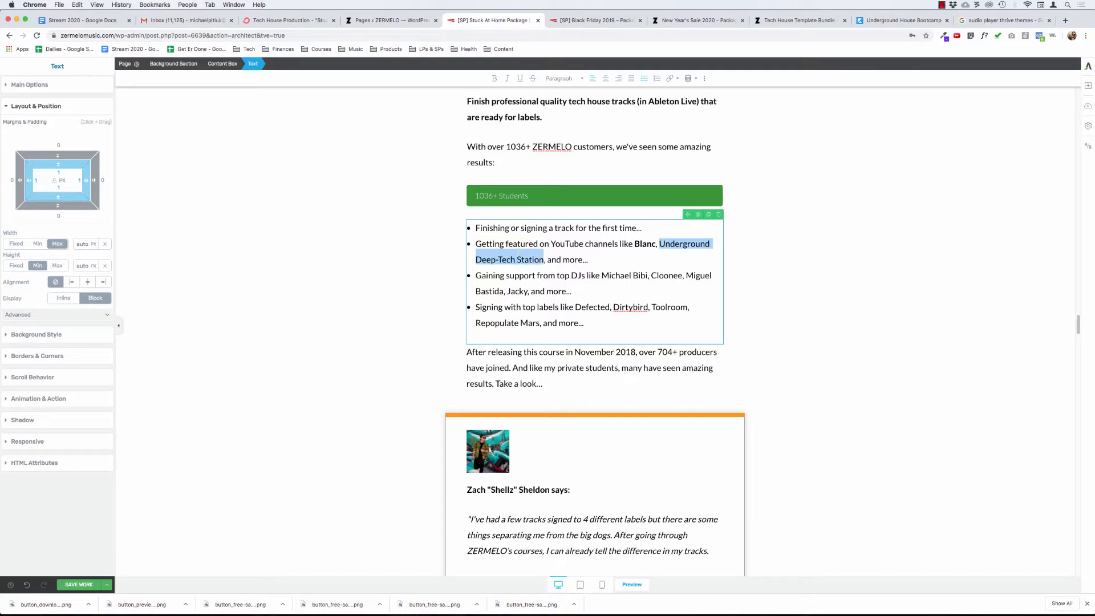
pyautogui.press('super+b')
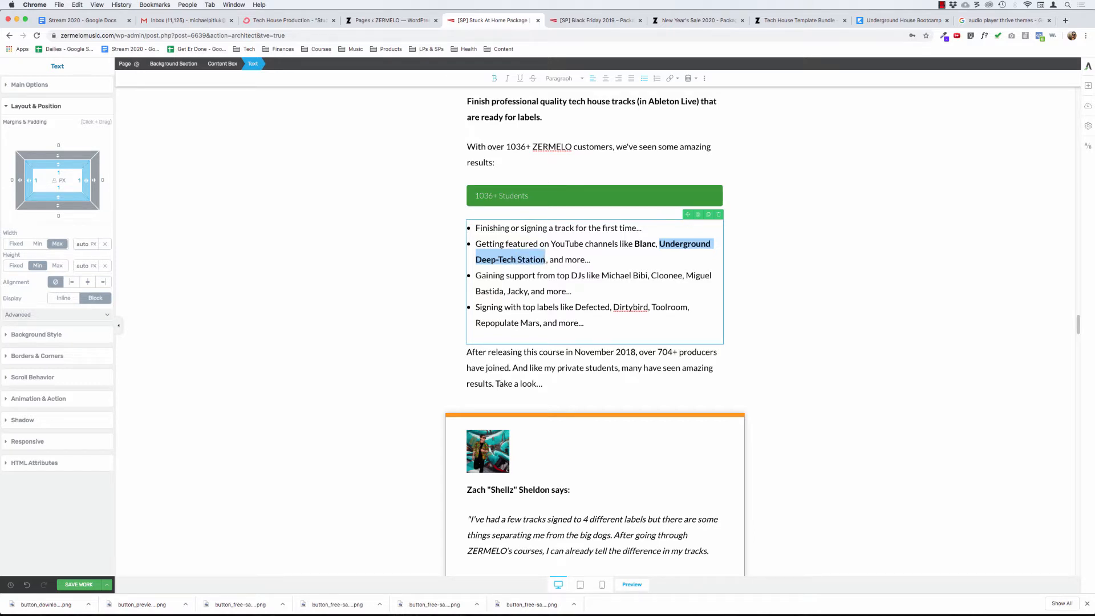
# Step: Bold each of the four DJ names in the "Gaining support from top DJs" bullet, leaving the commas regular
pyautogui.click(651, 276)
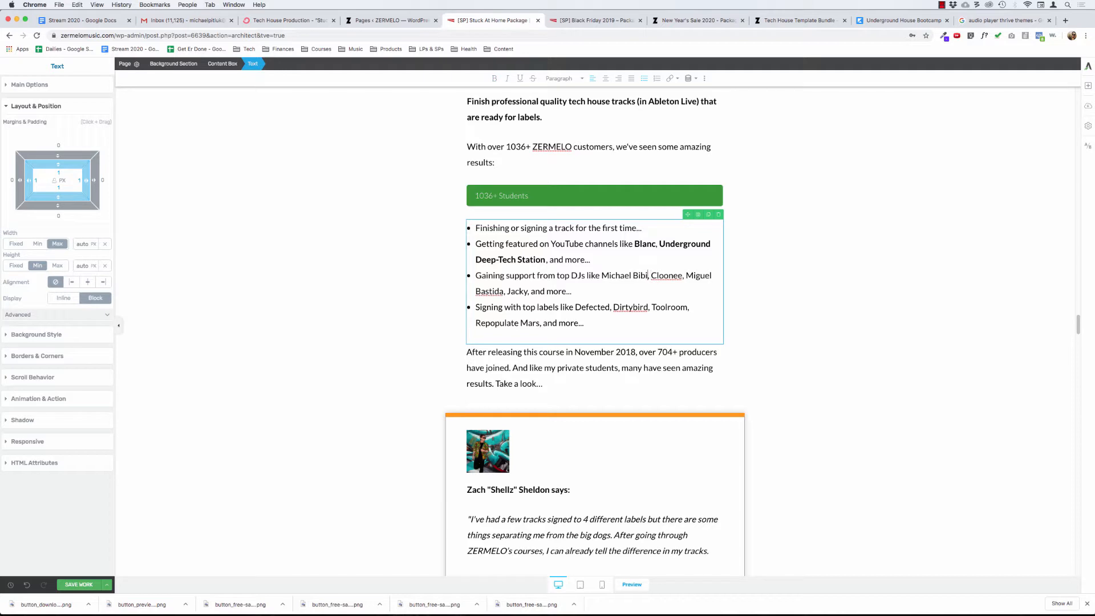
pyautogui.moveTo(602, 275); pyautogui.dragTo(648, 276)
pyautogui.press('super+b')
pyautogui.click(650, 276)
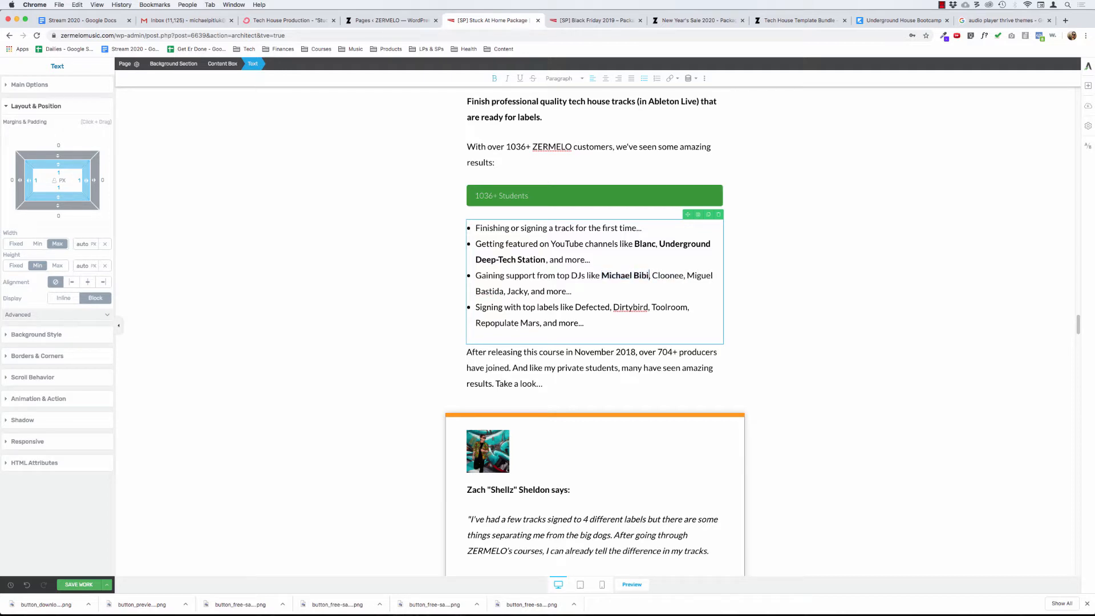
pyautogui.press('Right')
pyautogui.hotkey('alt', 'shift', 'Right')
pyautogui.press('super+b')
pyautogui.press('Right')
pyautogui.press('Right')
pyautogui.hotkey('alt', 'shift', 'Right')
pyautogui.hotkey('alt', 'shift', 'Right')
pyautogui.press('super+b')
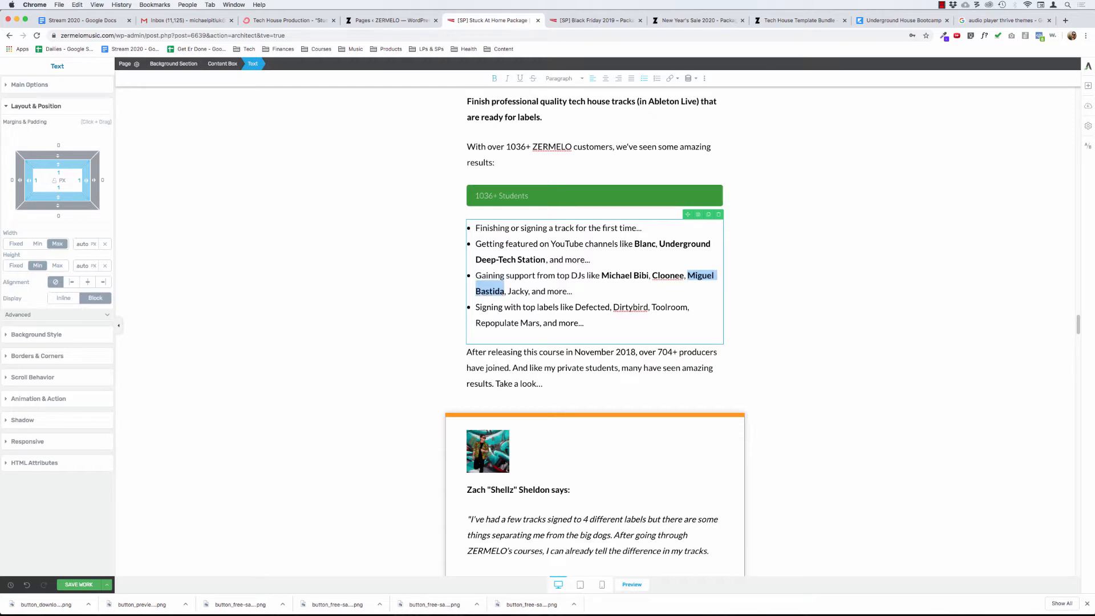
pyautogui.press('Right')
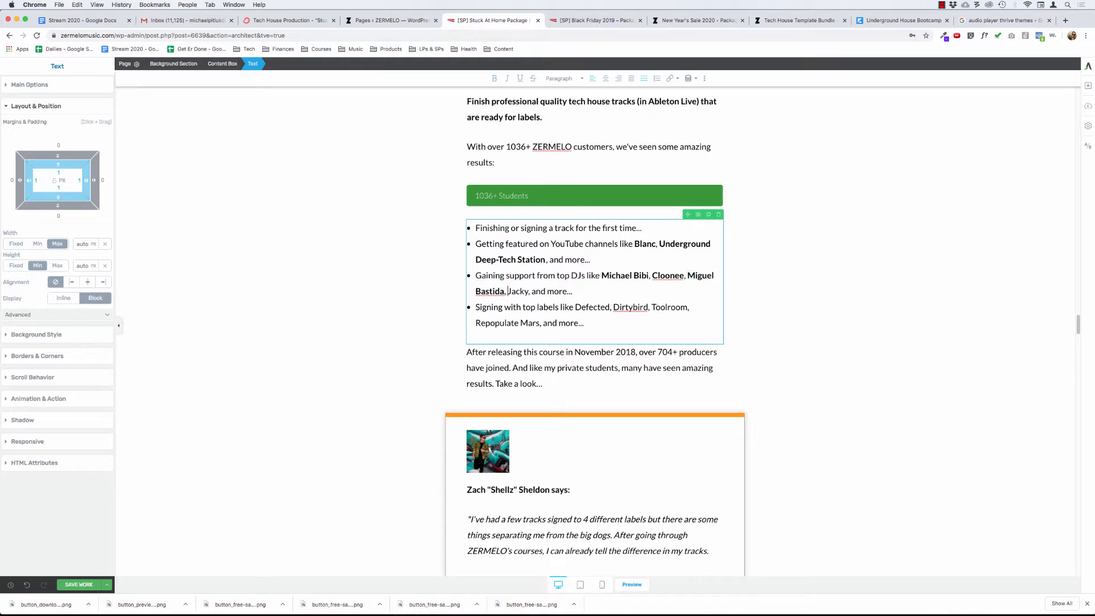
pyautogui.hotkey('alt', 'shift', 'Right')
pyautogui.press('super+b')
# Step: Bold the label names Defected, Dirtybird, Toolroom and Repopulate Mars in the "Signing with top labels" bullet
pyautogui.click(504, 307)
pyautogui.hotkey('alt', 'shift', 'Right')
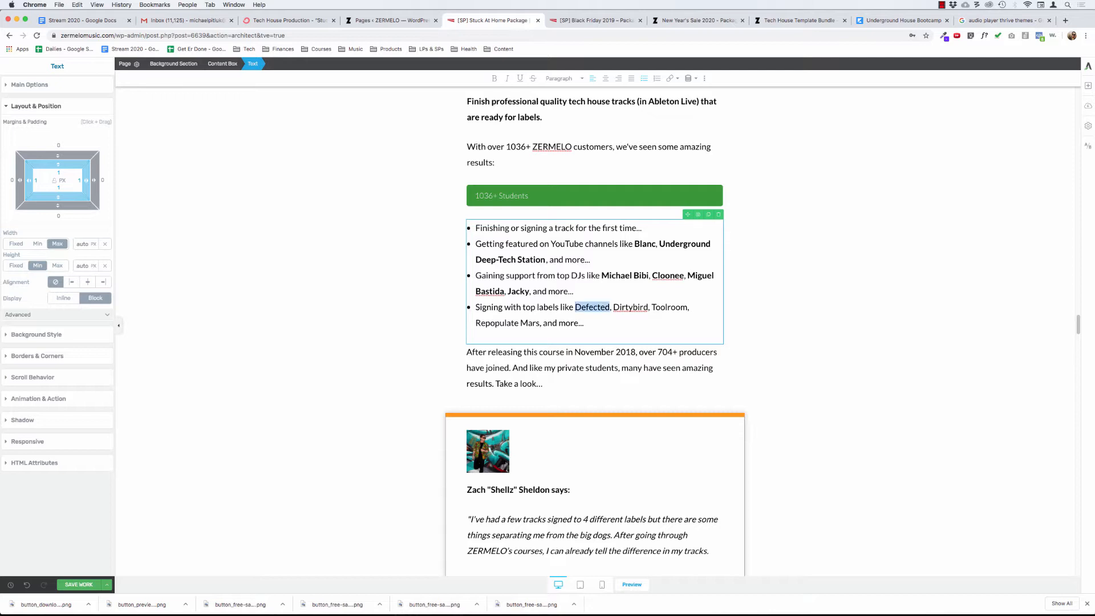
pyautogui.press('super+b')
pyautogui.press('Right')
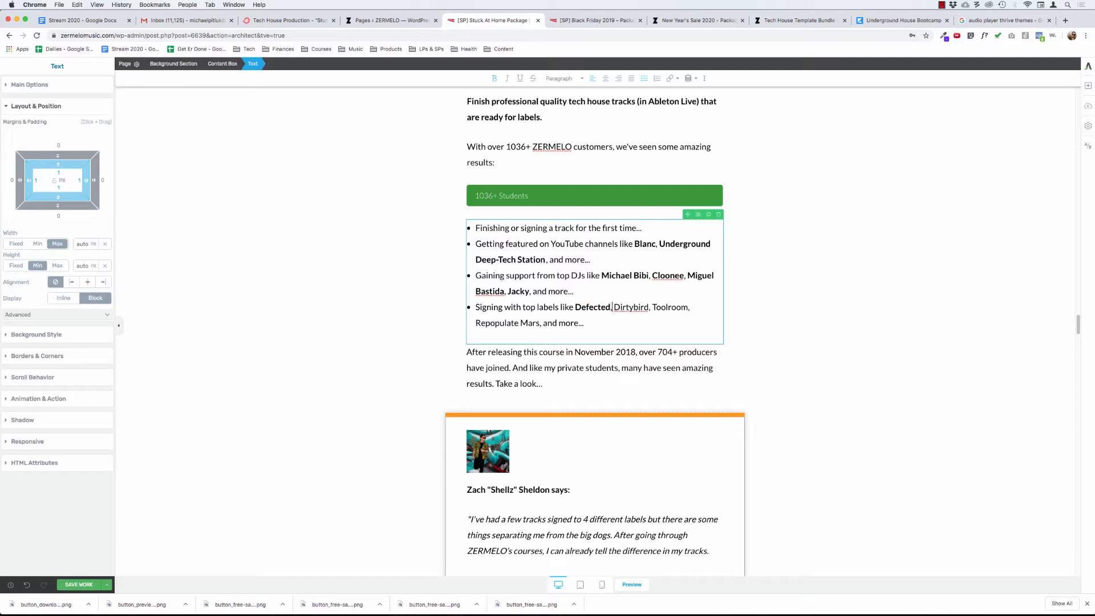
pyautogui.hotkey('alt', 'shift', 'Right')
pyautogui.press('super+b')
pyautogui.press('Right')
pyautogui.press('Right')
pyautogui.hotkey('alt', 'shift', 'Right')
pyautogui.press('super+b')
pyautogui.press('Down')
pyautogui.hotkey('alt', 'shift', 'Right')
pyautogui.hotkey('alt', 'shift', 'Right')
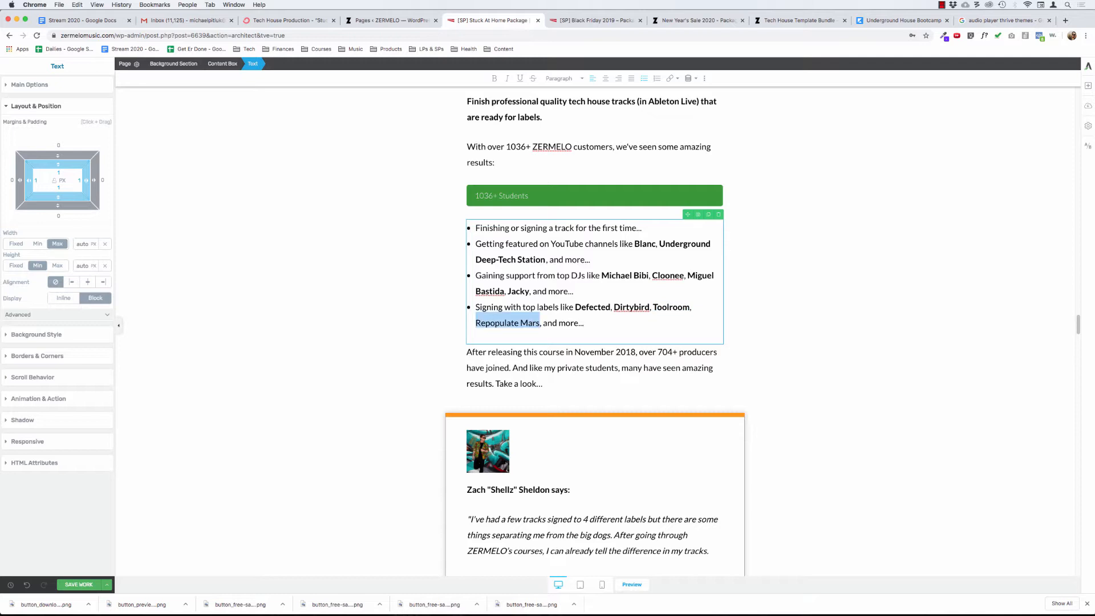
pyautogui.press('super+b')
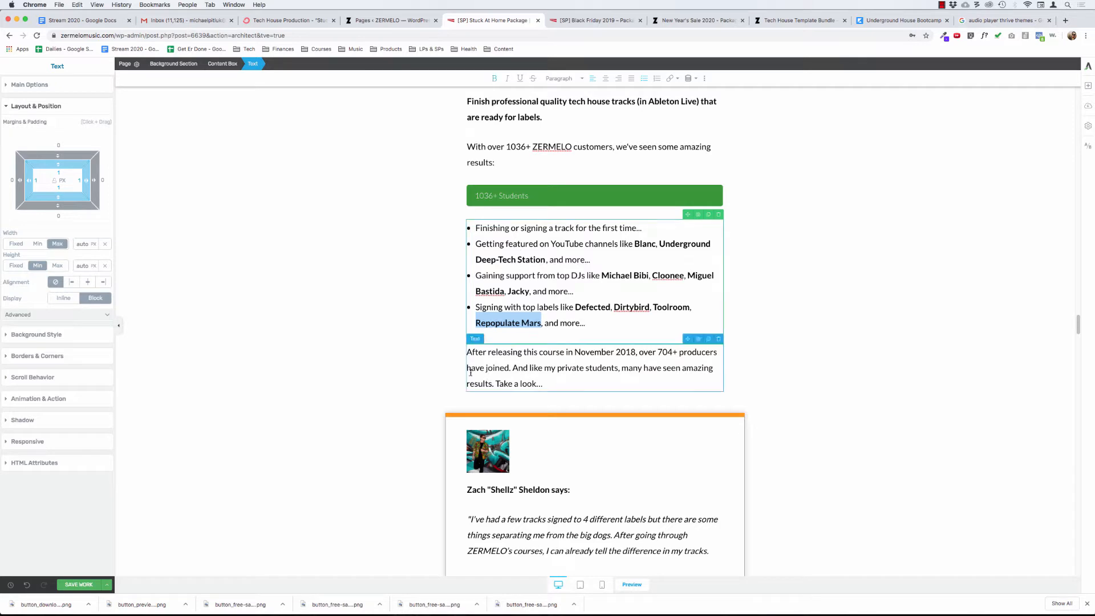
pyautogui.click(487, 363)
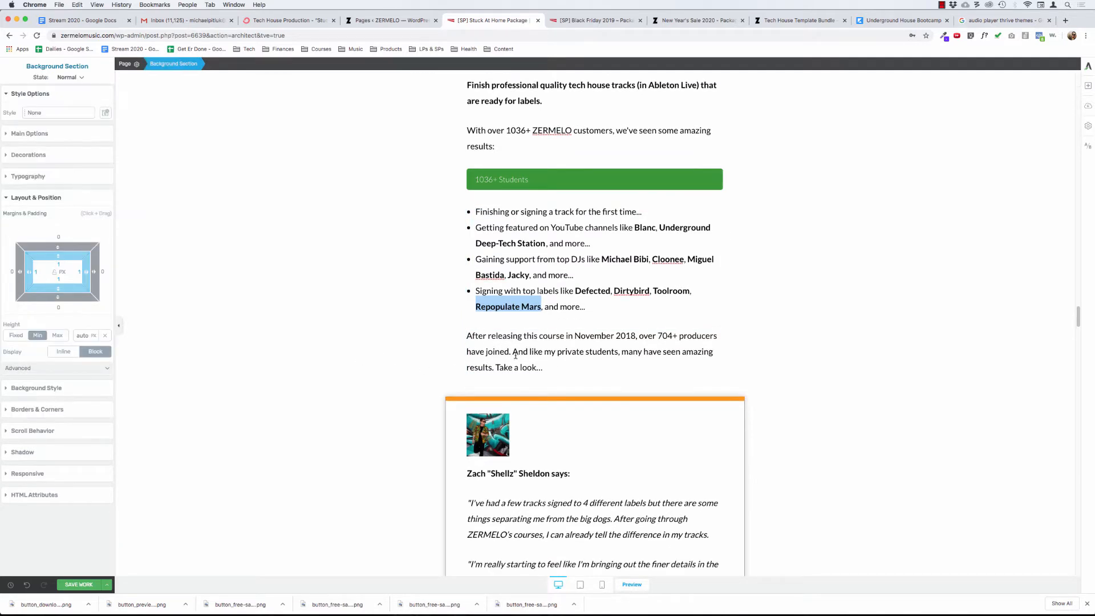
# Step: Set the font size of the bold "Finish professional quality tech house tracks" sentence to 32 px
pyautogui.scroll(3, 392, 328)
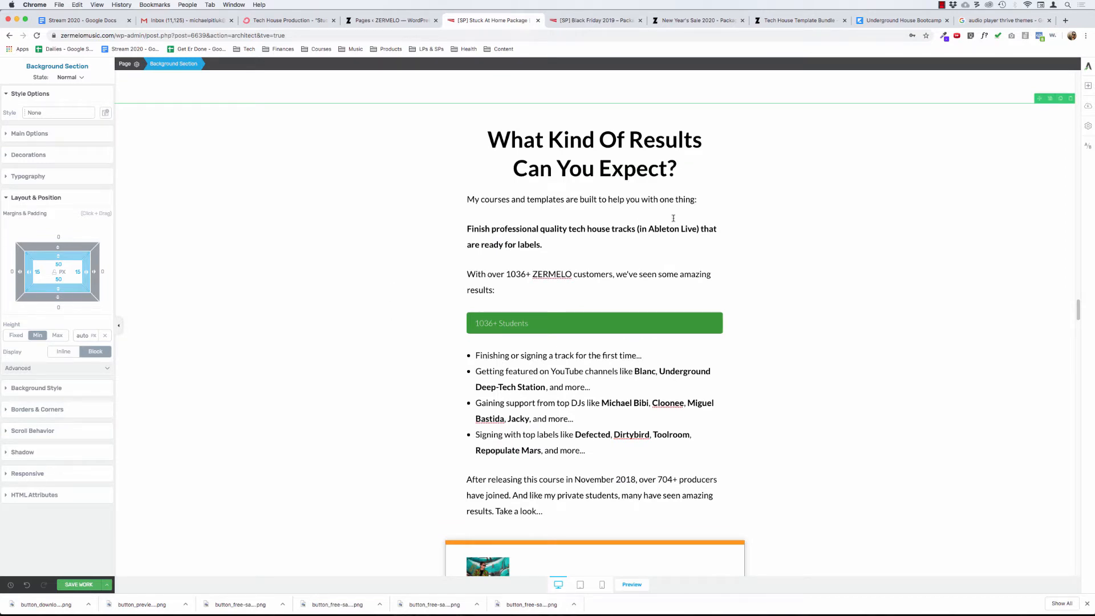
pyautogui.click(554, 244)
pyautogui.moveTo(542, 245); pyautogui.dragTo(418, 222)
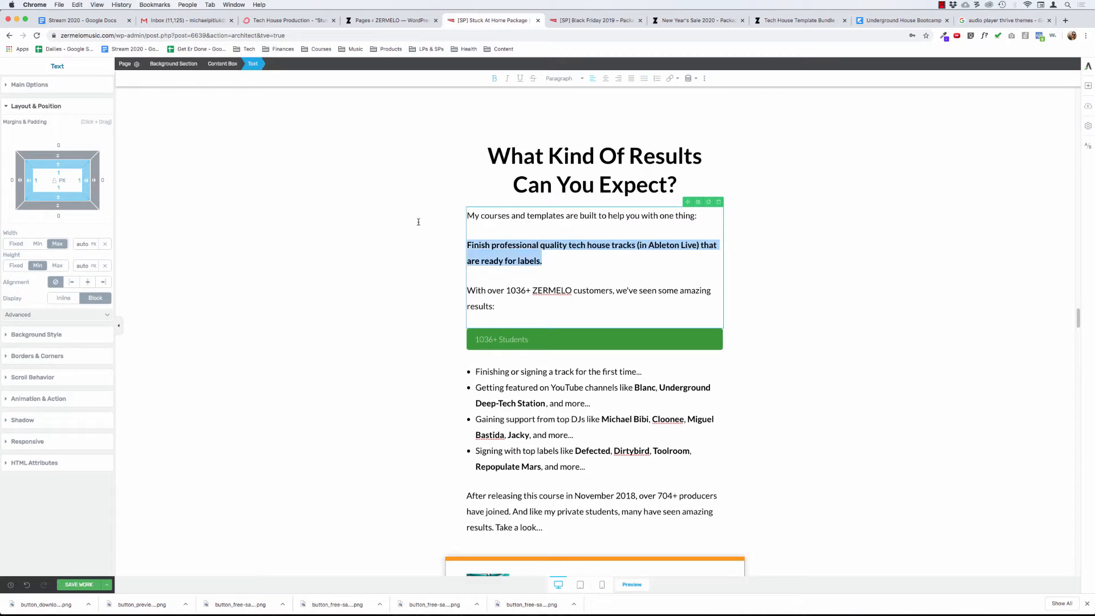
pyautogui.click(28, 86)
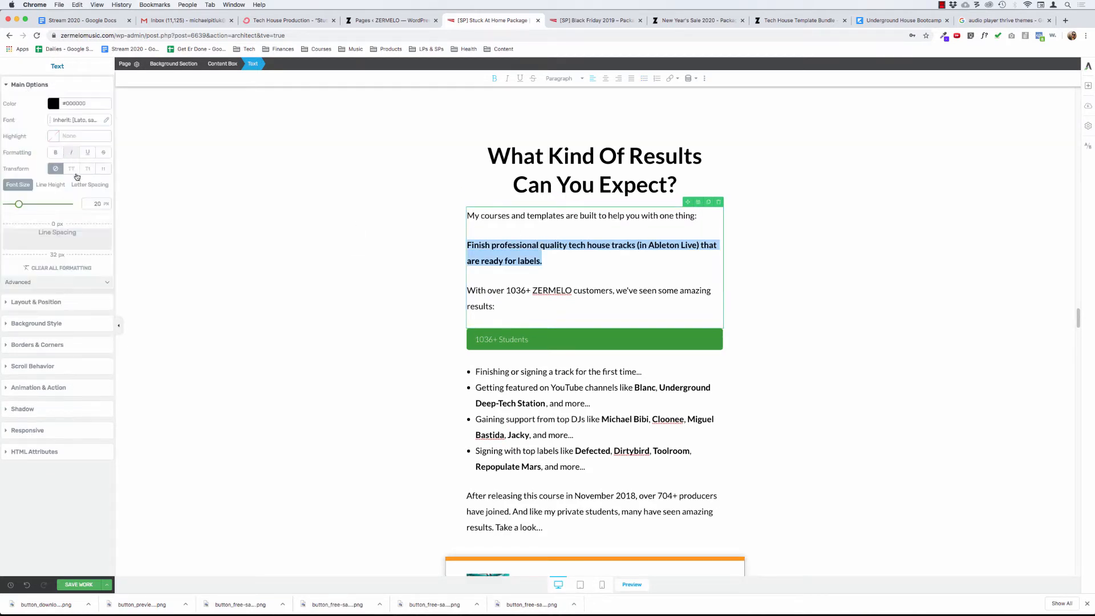
pyautogui.doubleClick(95, 203)
pyautogui.write('32')
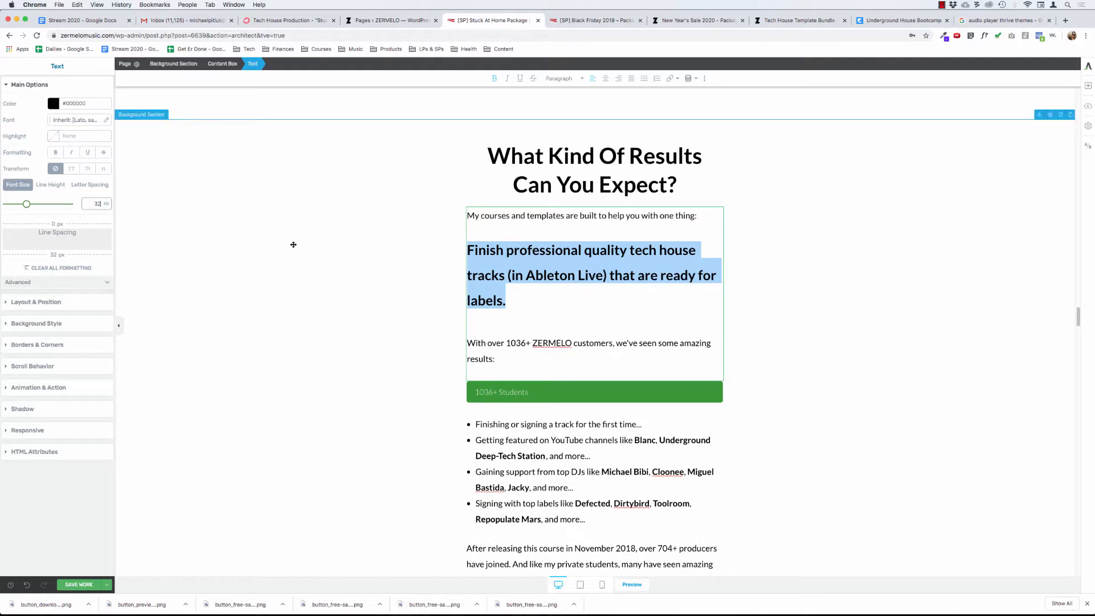
pyautogui.click(293, 244)
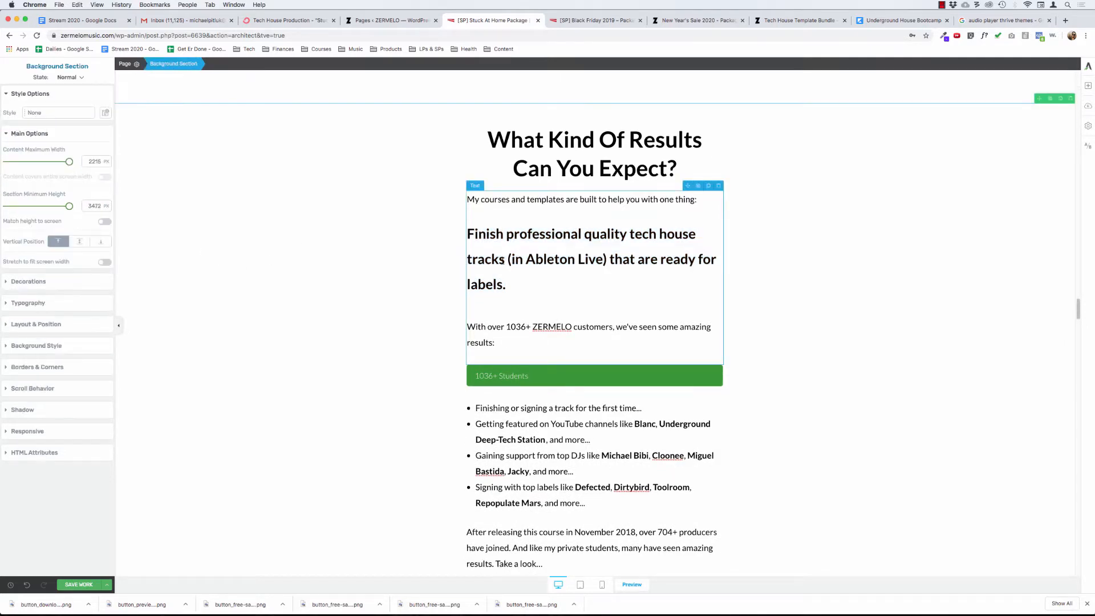
# Step: Delete "(in Ableton Live)" from the large "Finish professional quality tech house tracks" sentence
pyautogui.click(514, 259)
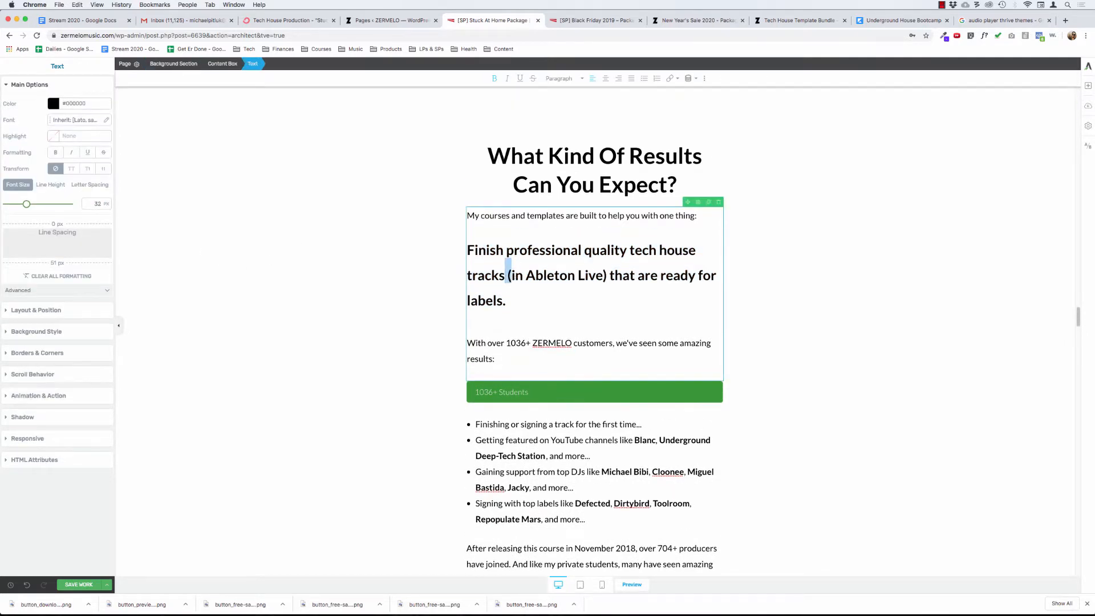
pyautogui.moveTo(507, 275); pyautogui.dragTo(607, 276)
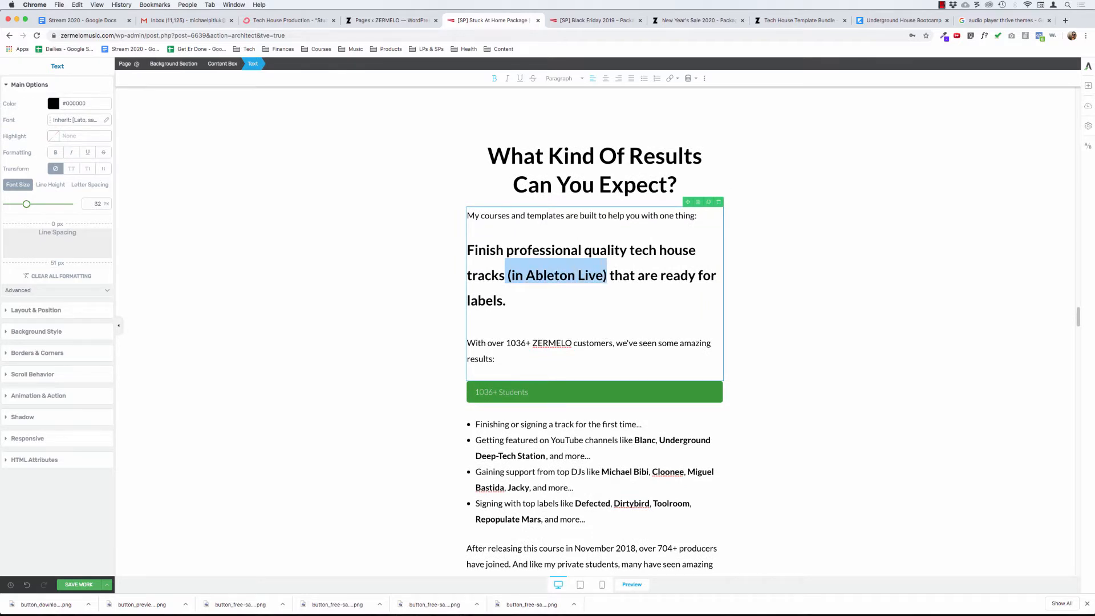
pyautogui.press('BackSpace')
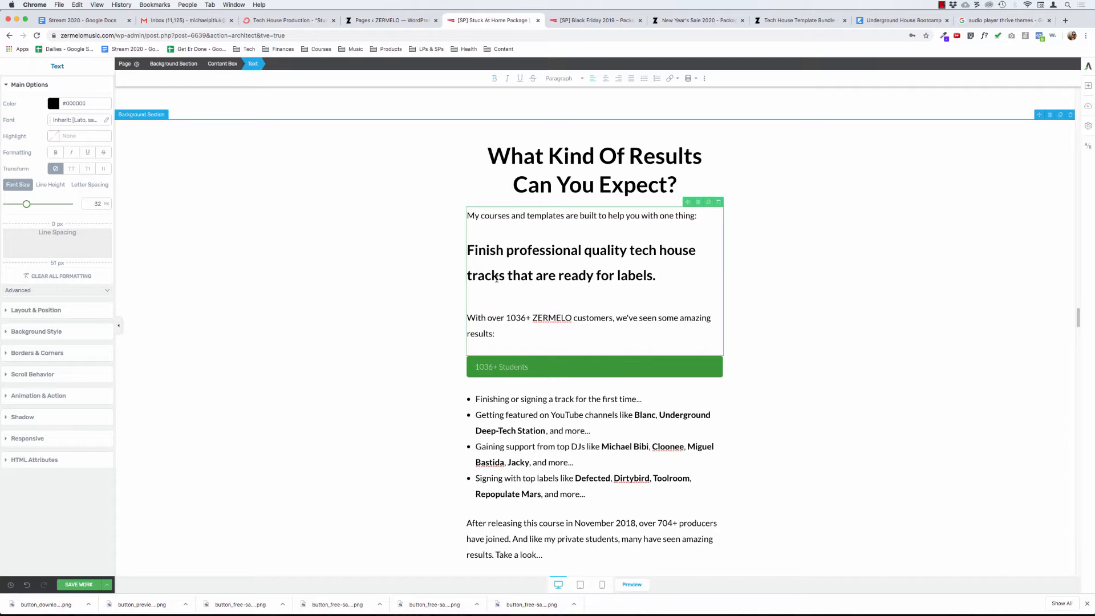
pyautogui.click(486, 251)
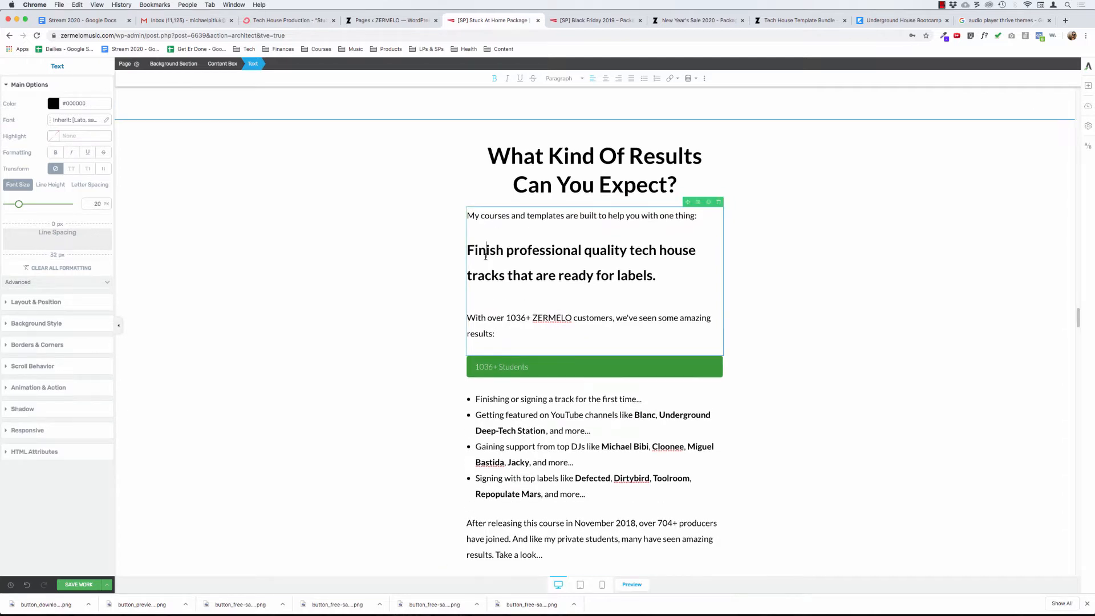
pyautogui.click(342, 251)
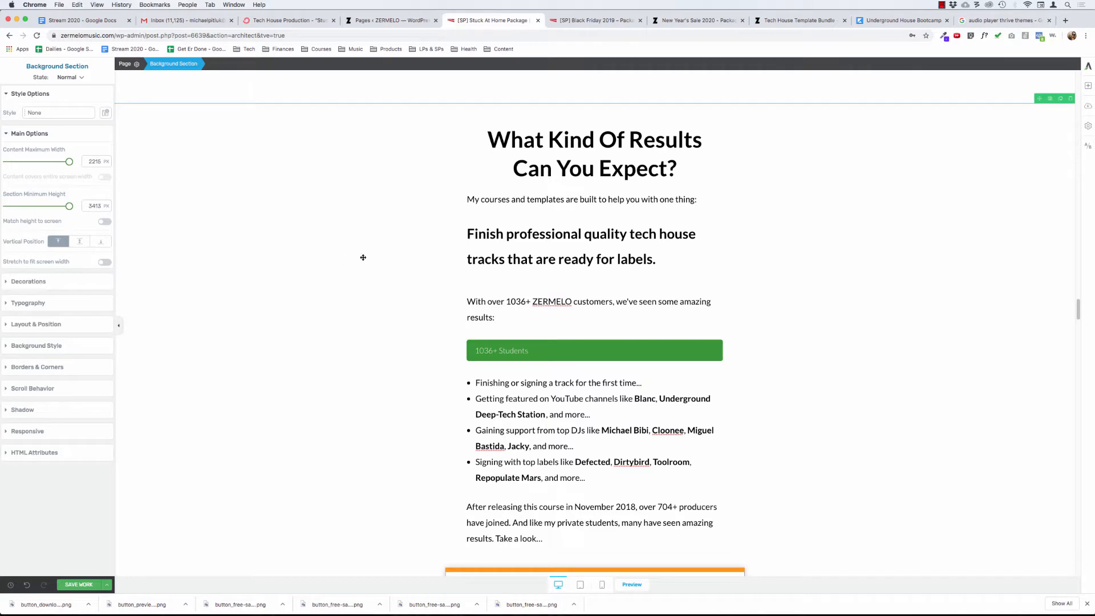
# Step: Set the line spacing below the large "Finish professional quality tech house tracks" sentence to 32 px
pyautogui.click(526, 232)
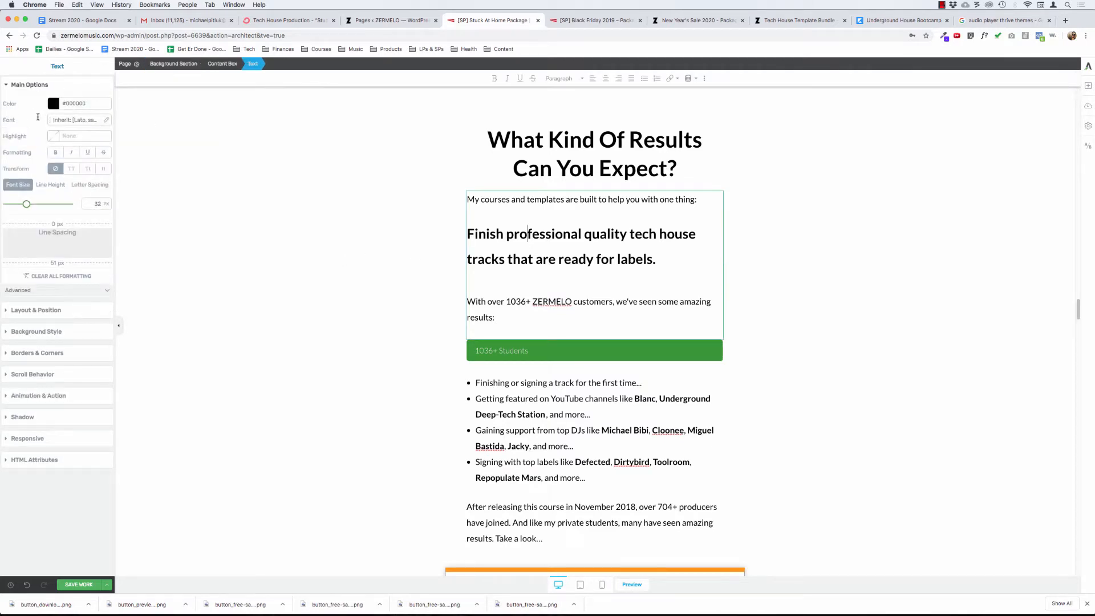
pyautogui.moveTo(57, 264); pyautogui.dragTo(71, 254)
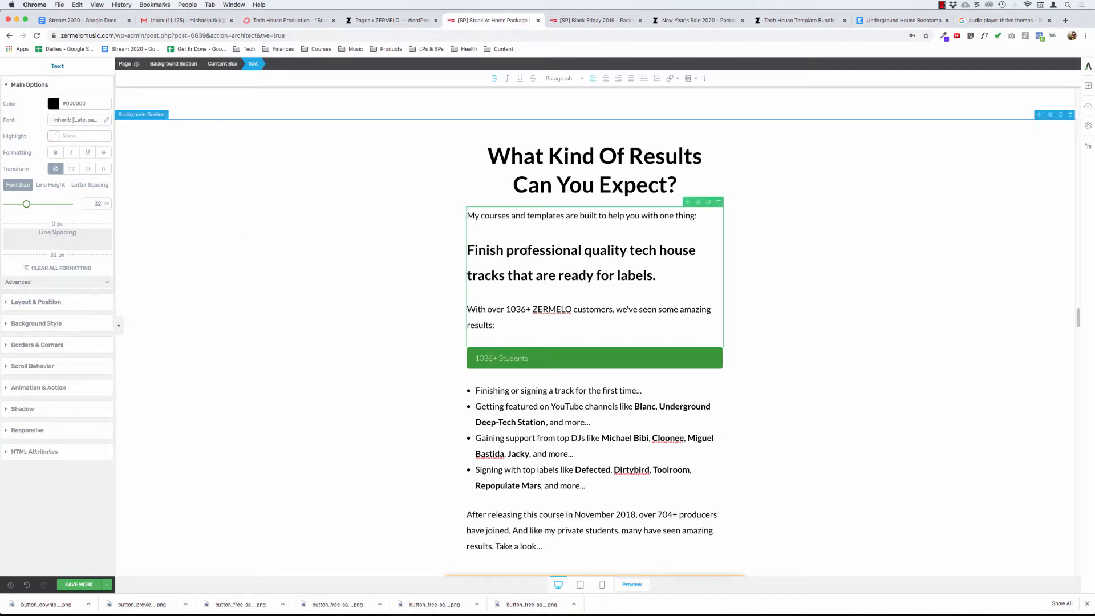
pyautogui.click(320, 249)
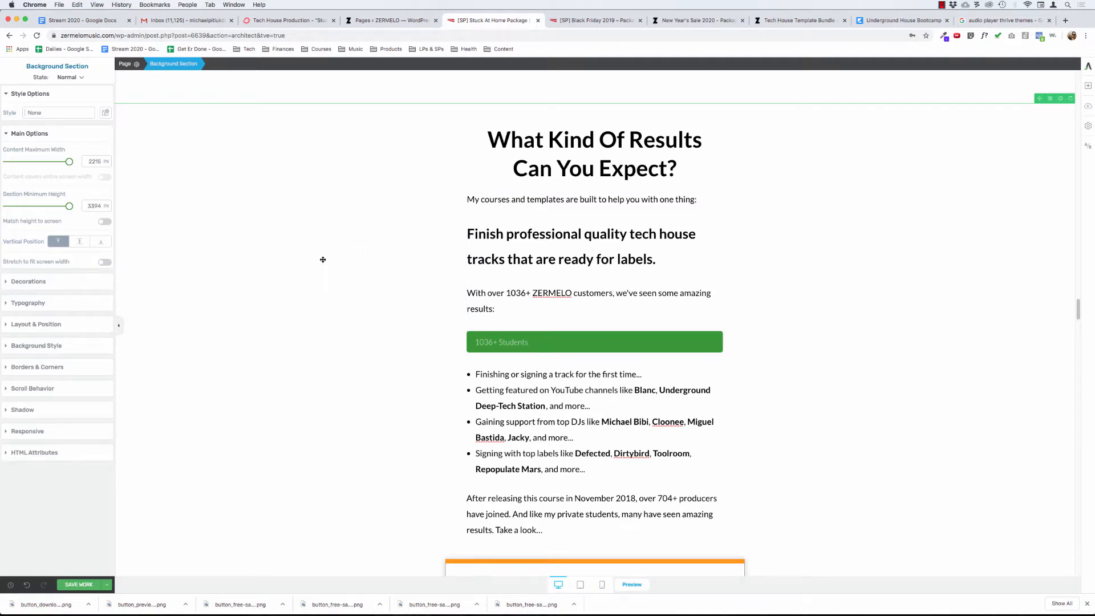
# Step: Replace the "After releasing this course in November 2018" paragraph above the testimonials with "Here's what some top students have to stay:"
pyautogui.scroll(-1, 329, 321)
pyautogui.scroll(-3, 328, 321)
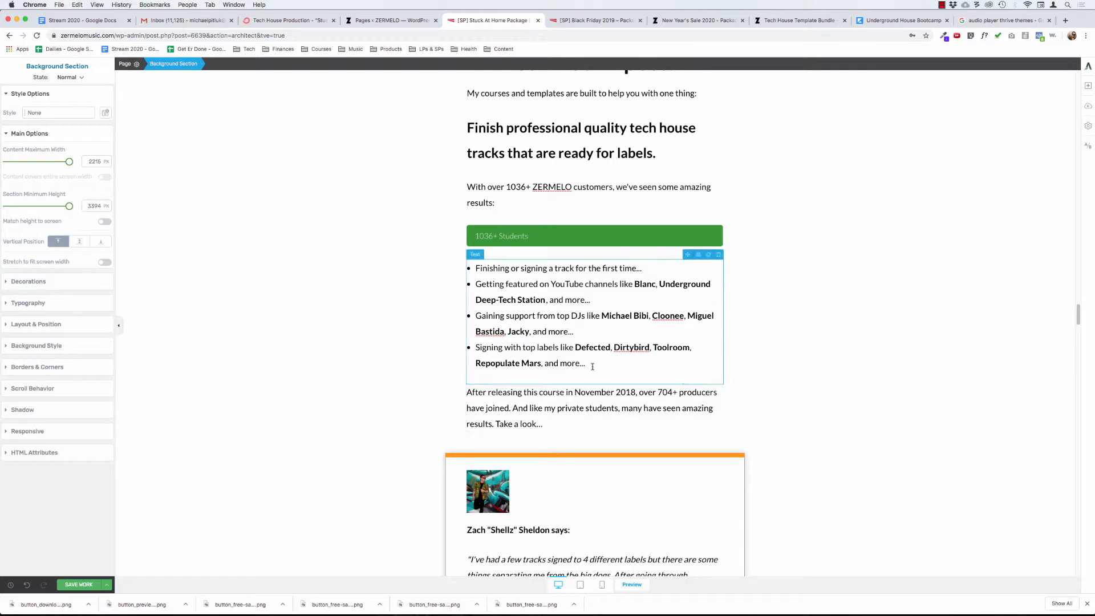
pyautogui.click(545, 406)
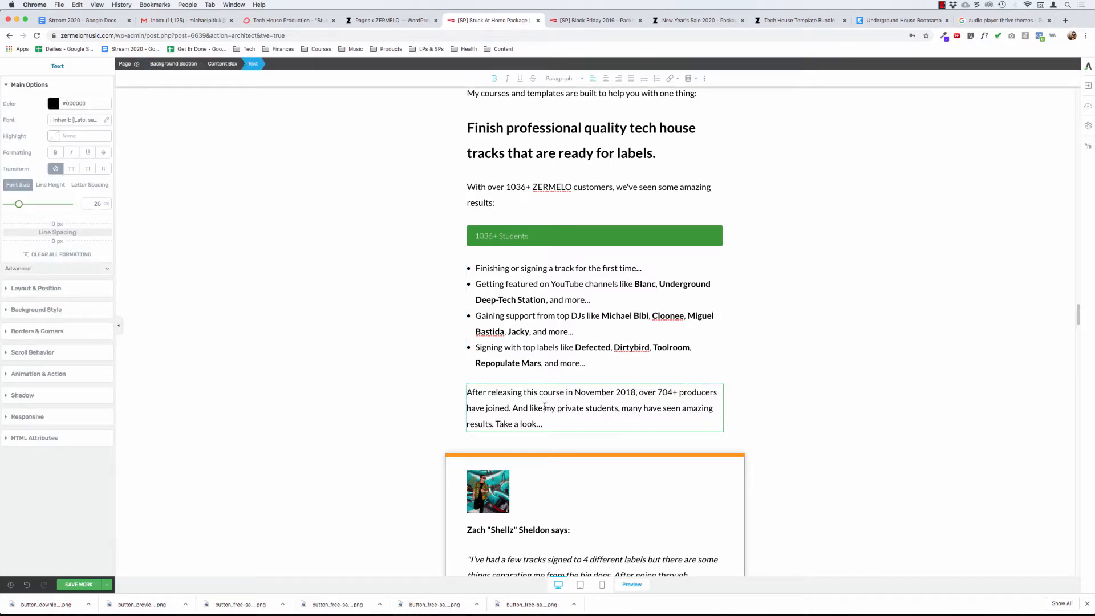
pyautogui.tripleClick(545, 407)
pyautogui.write('H')
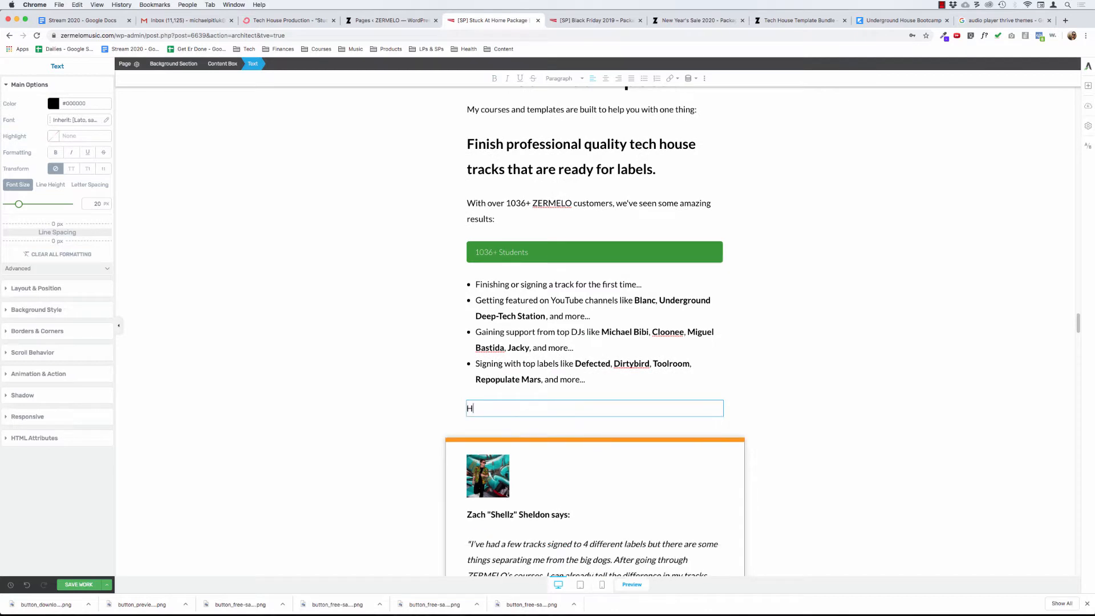
pyautogui.write("ere's what ")
pyautogui.write('some students')
pyautogui.write('top students')
pyautogui.press('super+Right')
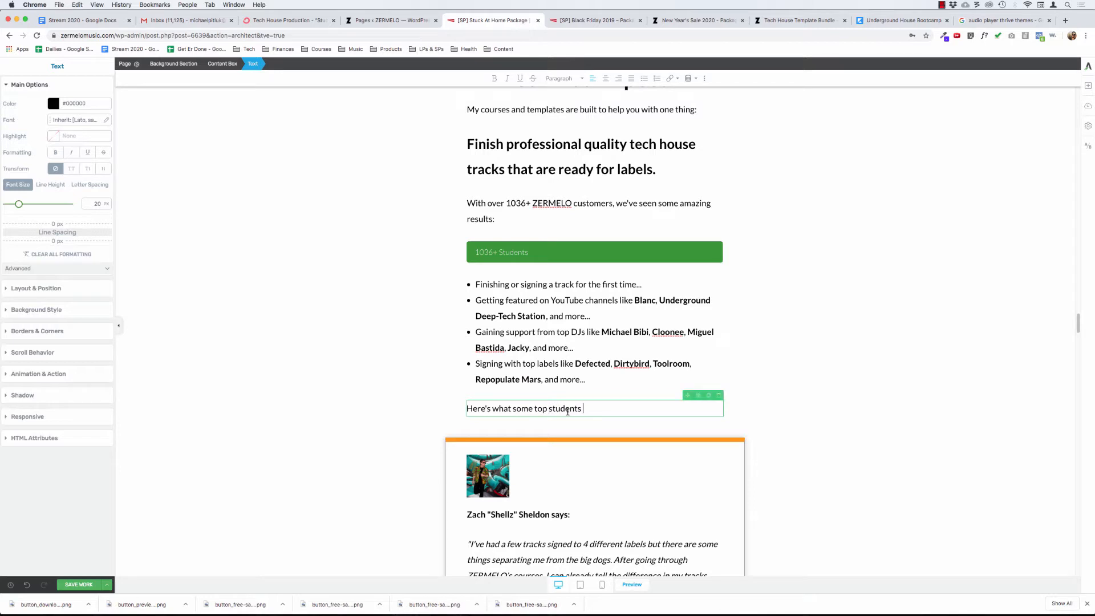
pyautogui.write('have to stay:')
# Step: Make the "Here's what some top students have to stay:" line bold and set its font size to 32 px
pyautogui.press('super+a')
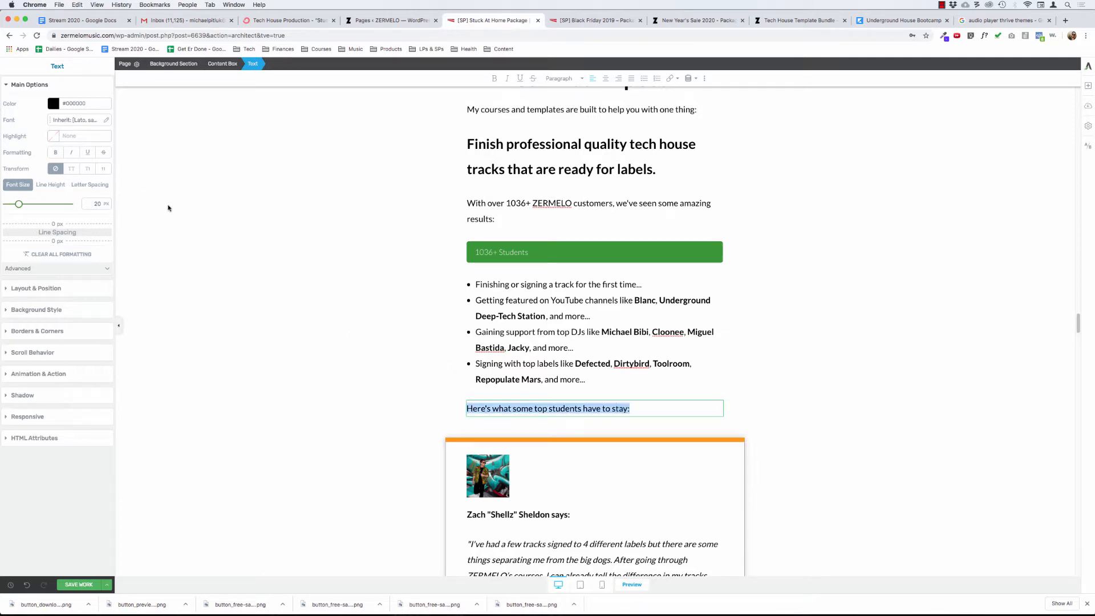
pyautogui.press('super+b')
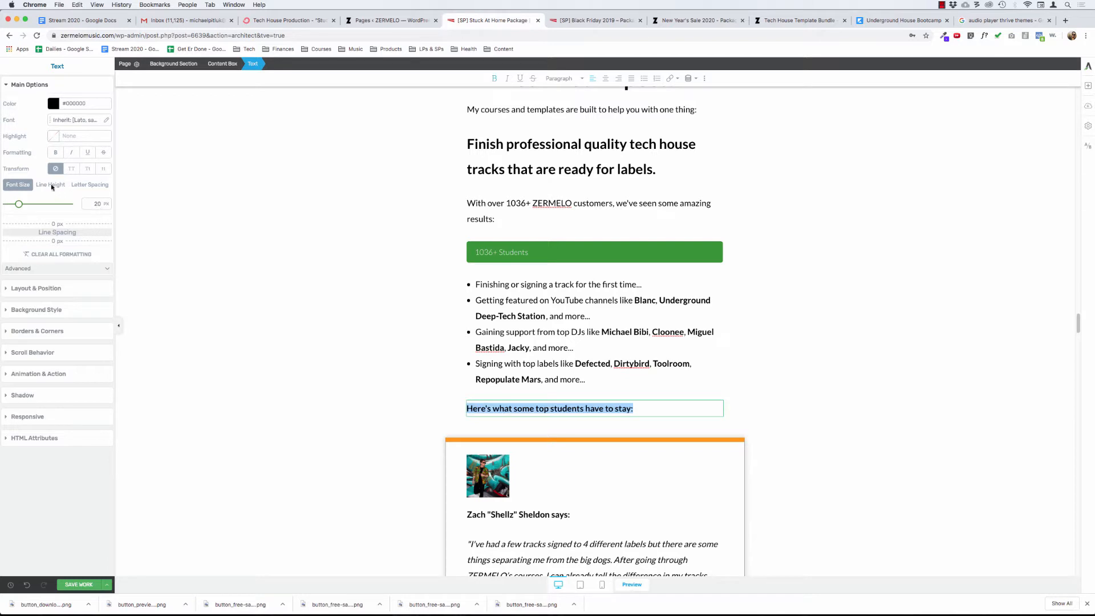
pyautogui.doubleClick(96, 204)
pyautogui.write('32')
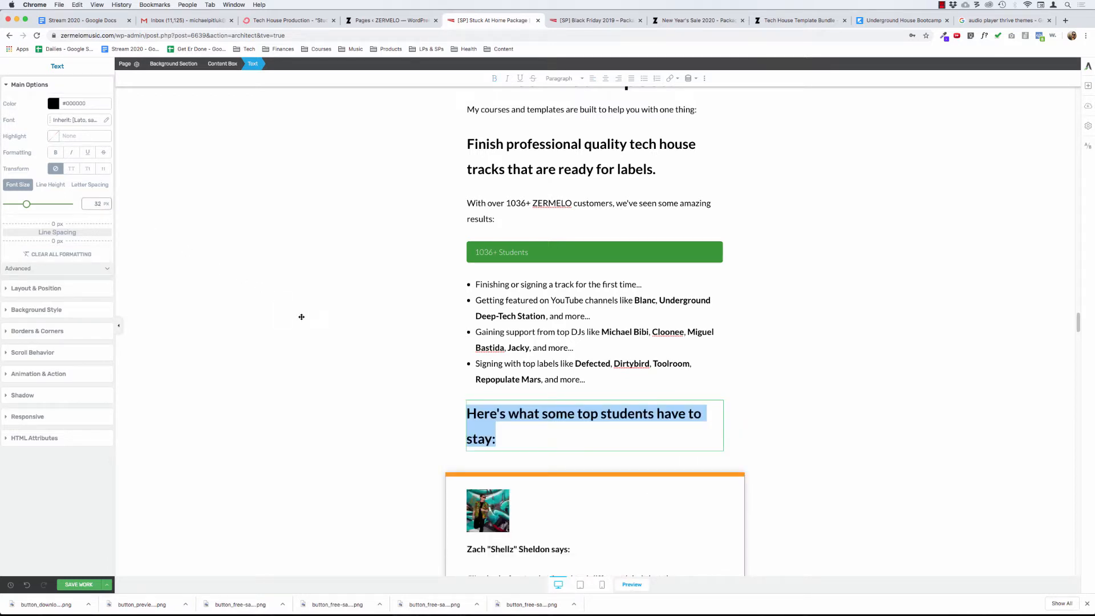
pyautogui.click(297, 317)
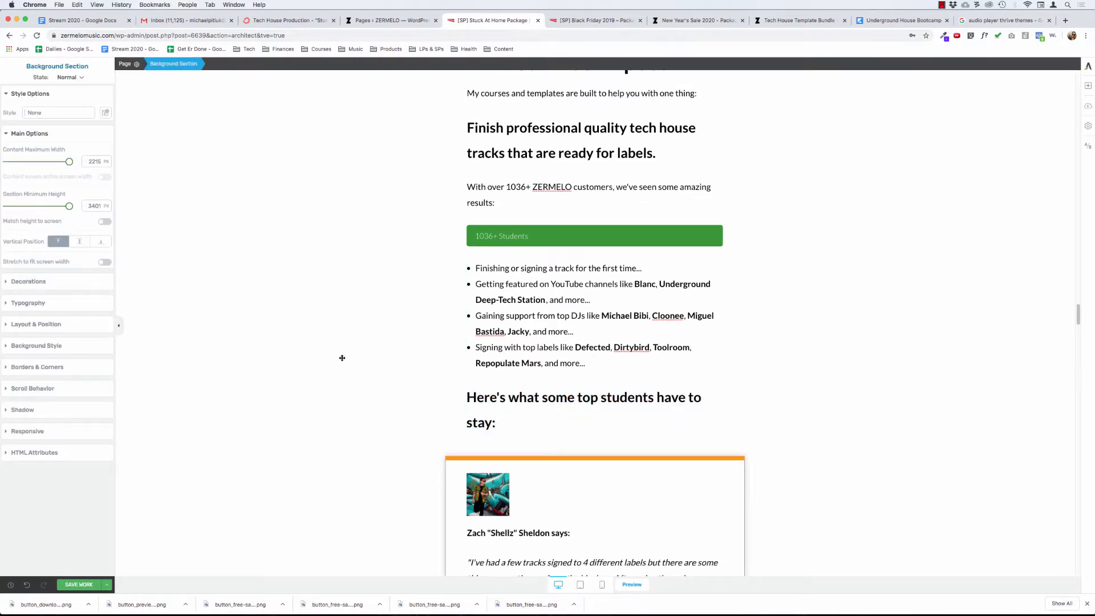
# Step: Delete the Enroll Now button below the Benjermain testimonial along with the empty content box that held it
pyautogui.scroll(6, 342, 358)
pyautogui.scroll(-5, 342, 358)
pyautogui.scroll(-12, 342, 358)
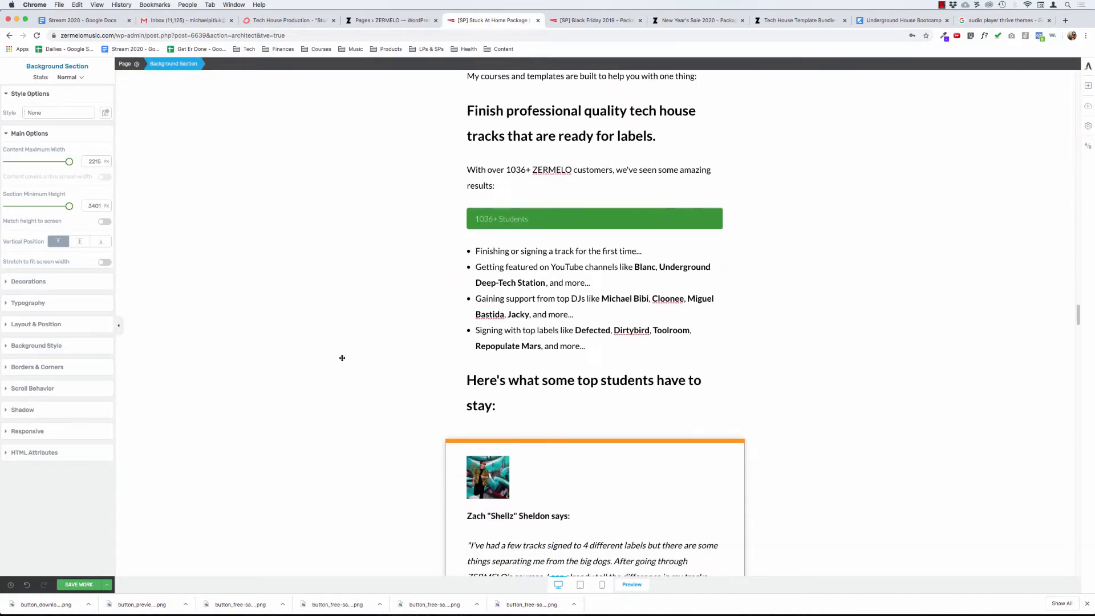
pyautogui.scroll(-7, 342, 357)
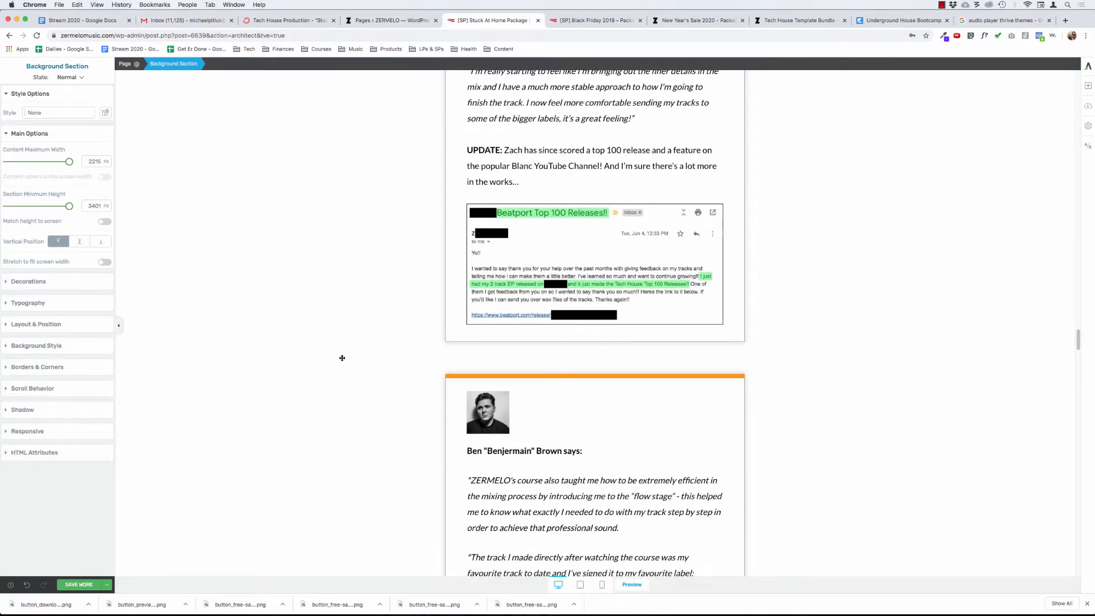
pyautogui.scroll(-5, 342, 357)
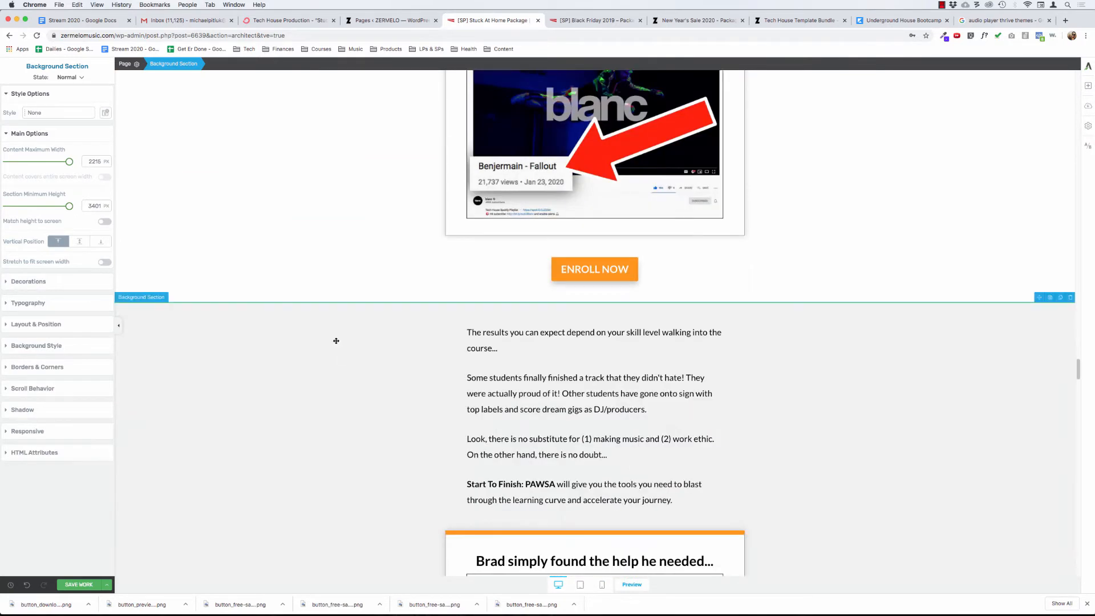
pyautogui.scroll(3, 365, 331)
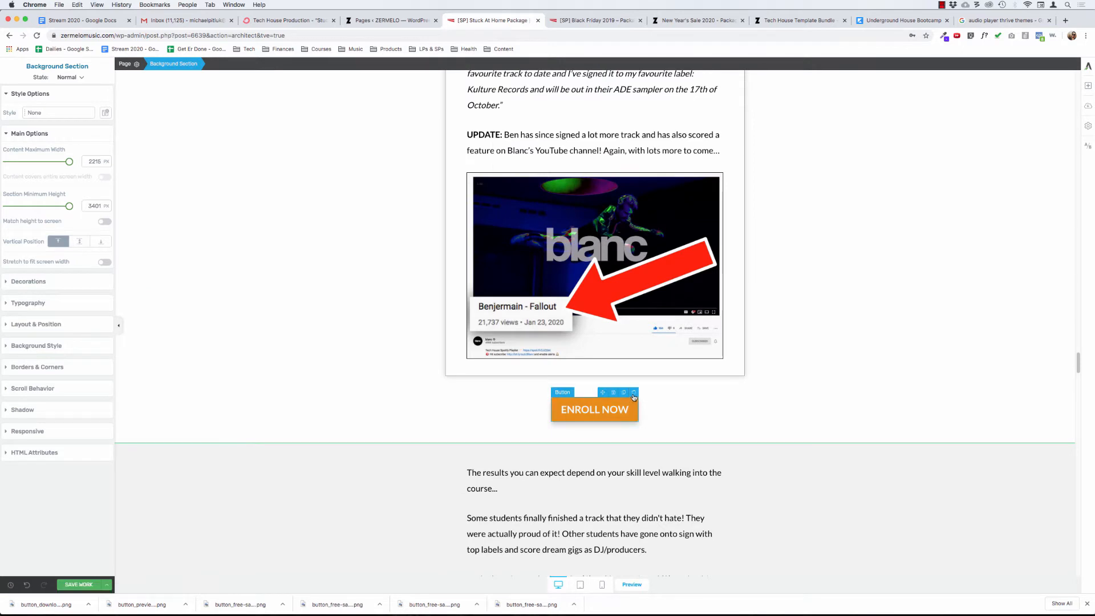
pyautogui.click(634, 393)
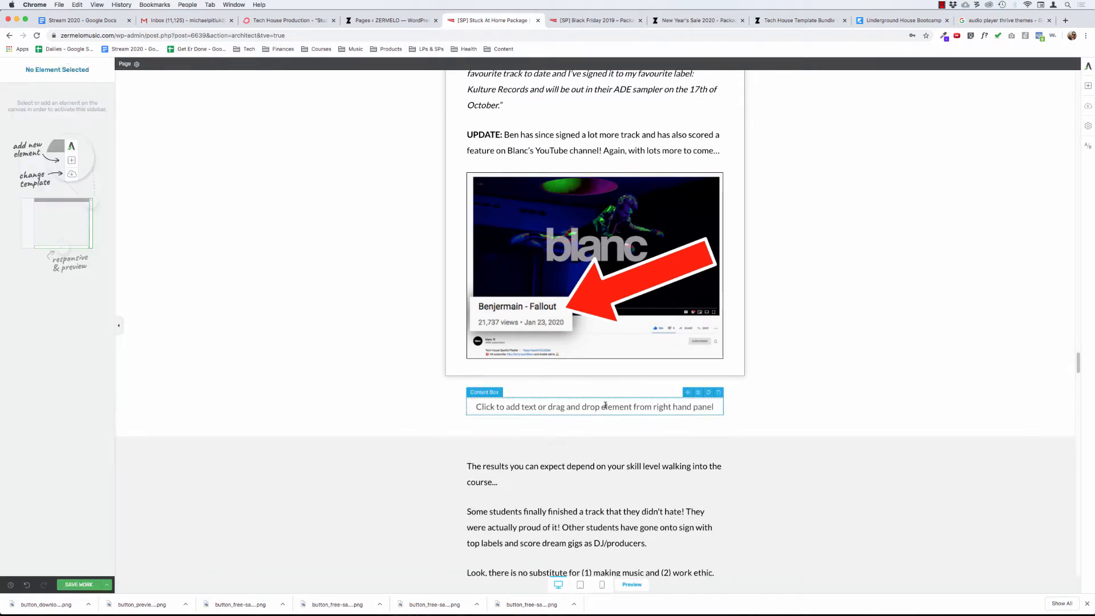
pyautogui.click(718, 392)
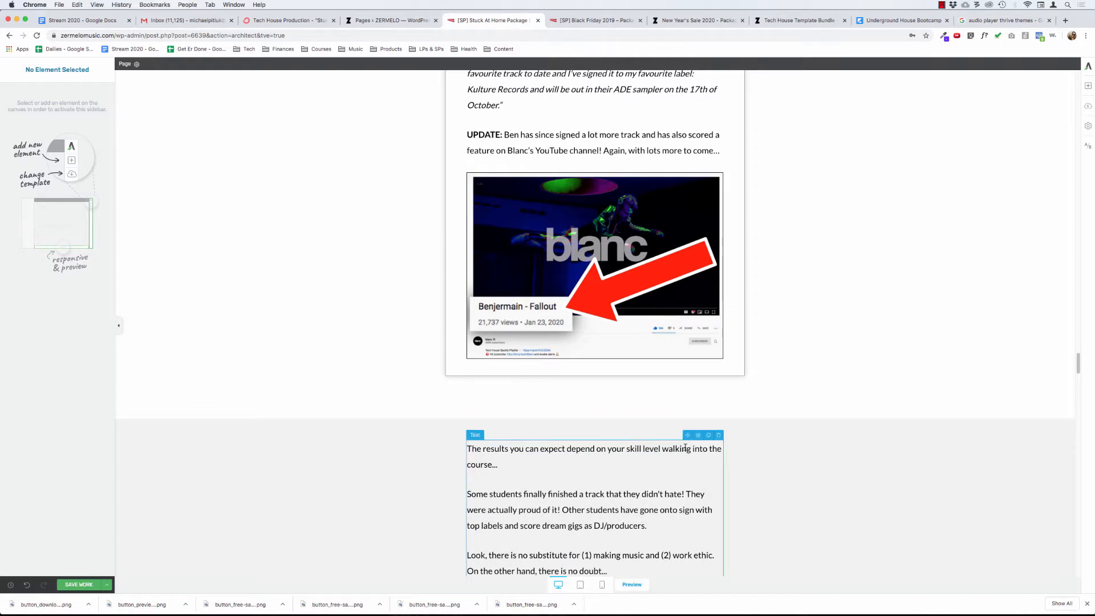
# Step: Move the "The results you can expect depend on your skill level" text block out of the gray section and delete it
pyautogui.moveTo(686, 435); pyautogui.dragTo(648, 374)
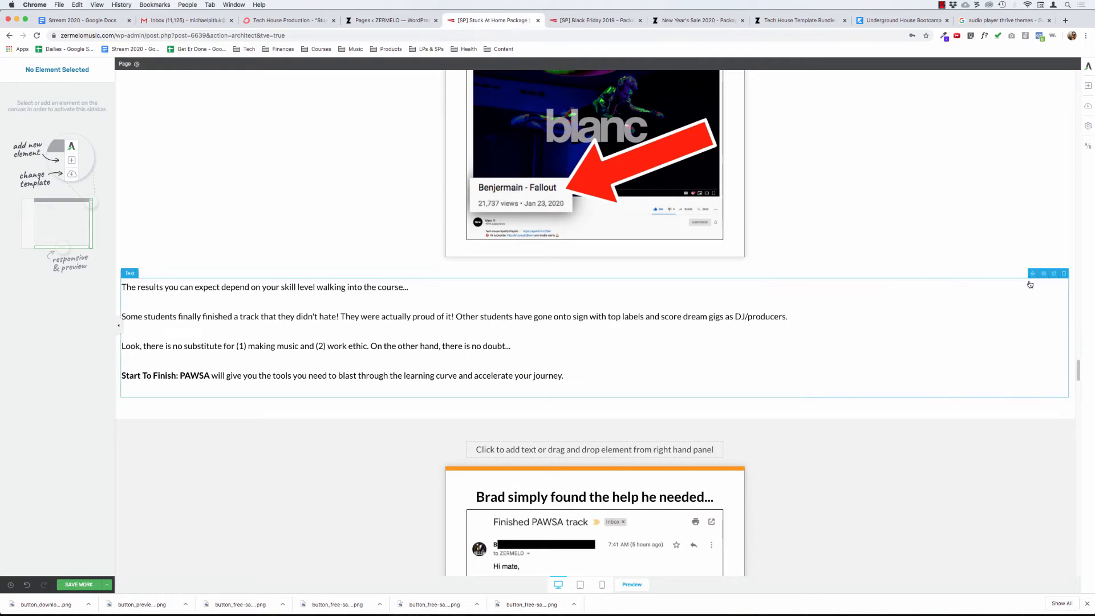
pyautogui.click(1064, 274)
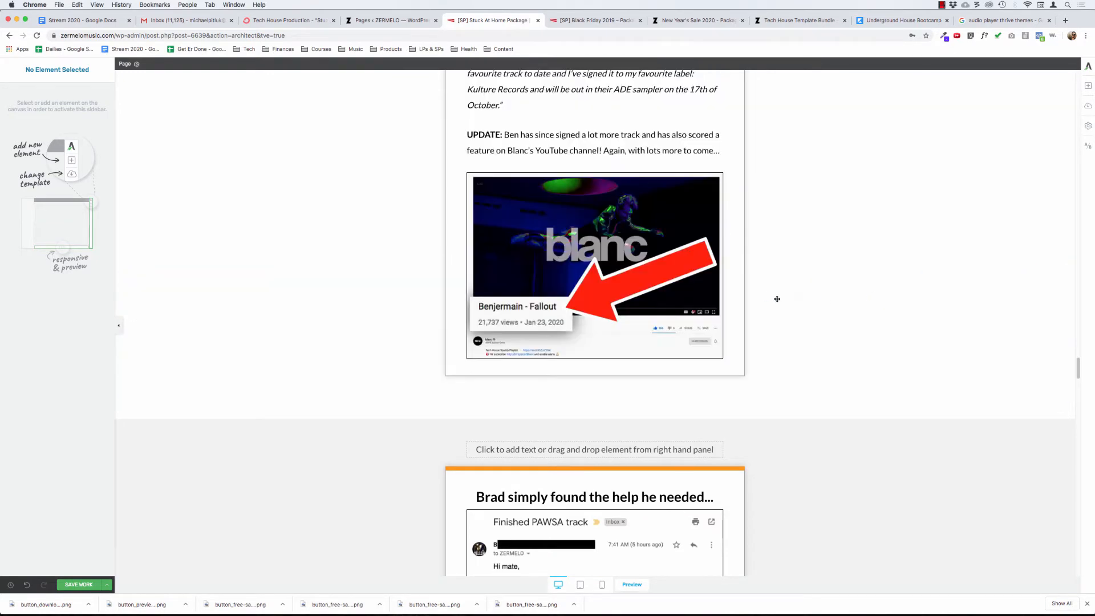
# Step: Insert a new content box below the Benjermain testimonial, at the end of the white section
pyautogui.scroll(5, 777, 299)
pyautogui.scroll(-10, 777, 299)
pyautogui.scroll(3, 781, 251)
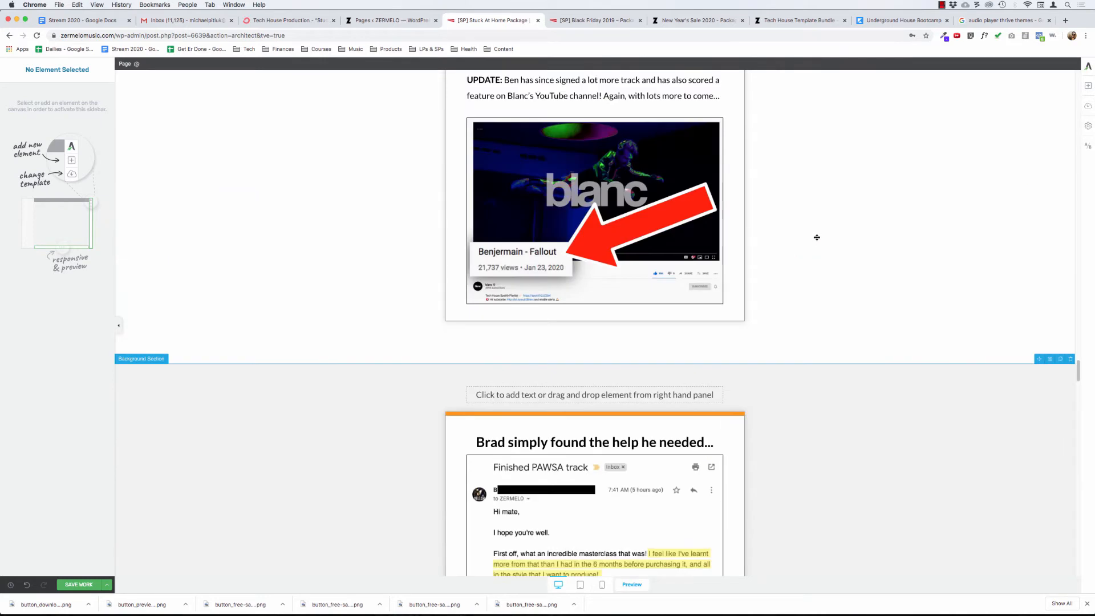
pyautogui.click(1086, 86)
pyautogui.moveTo(1056, 273); pyautogui.dragTo(687, 317)
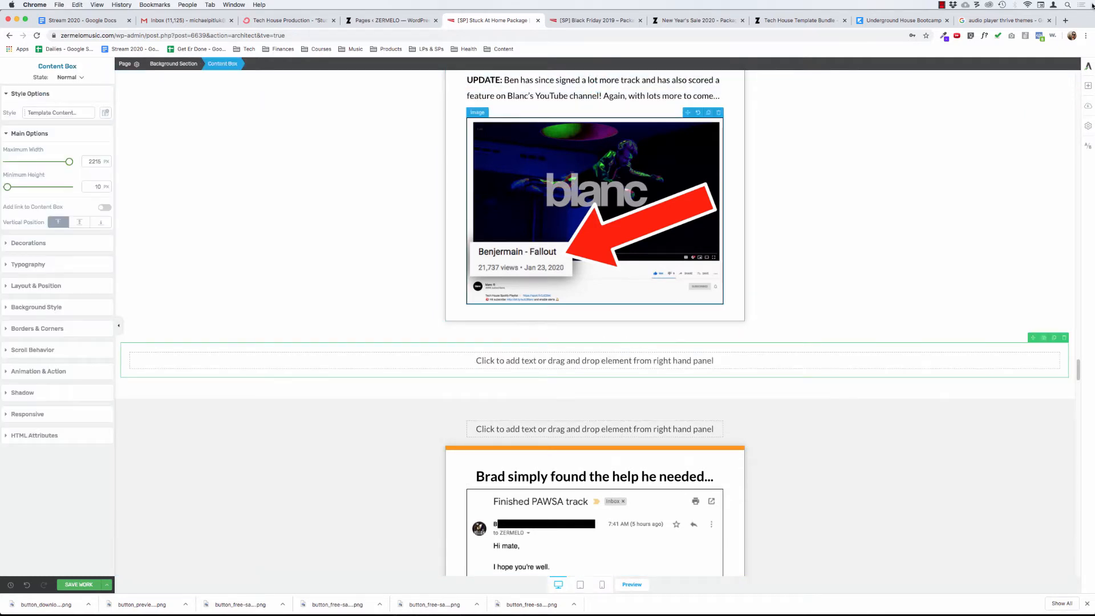
# Step: Add the text "And here are some behind the scenes results:" inside the new content box
pyautogui.click(659, 361)
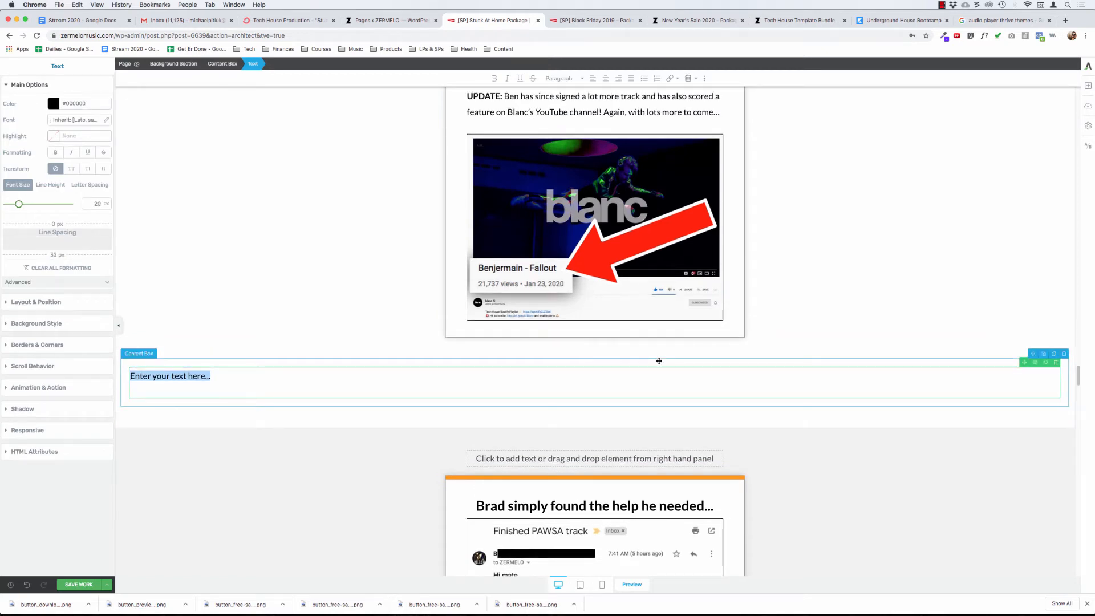
pyautogui.write('And h')
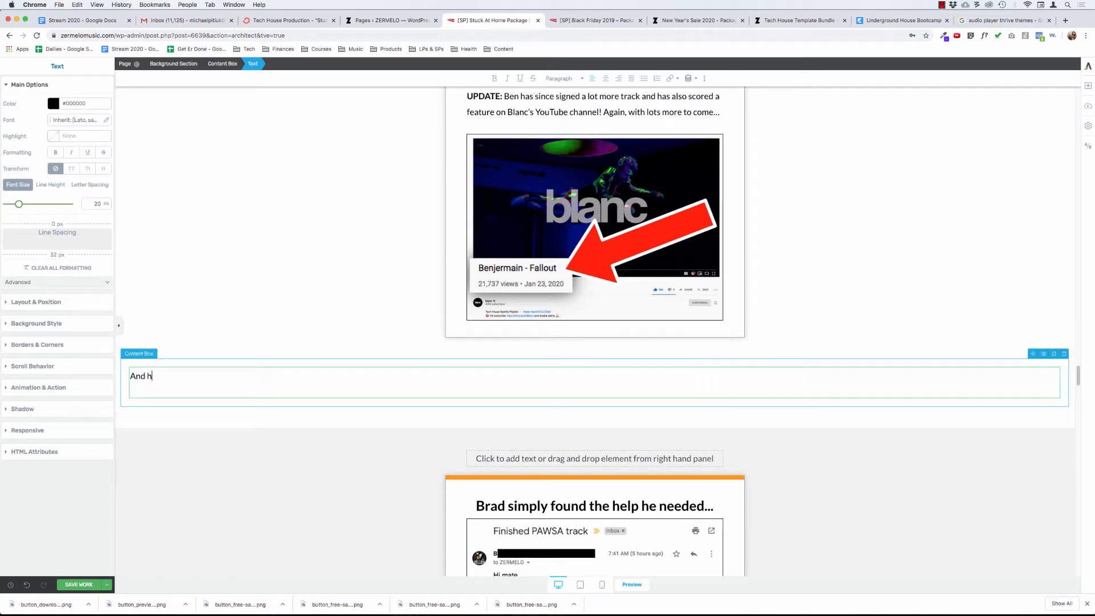
pyautogui.write('ere are soe')
pyautogui.press('BackSpace')
pyautogui.press('BackSpace')
pyautogui.write('ome behind the scenes ')
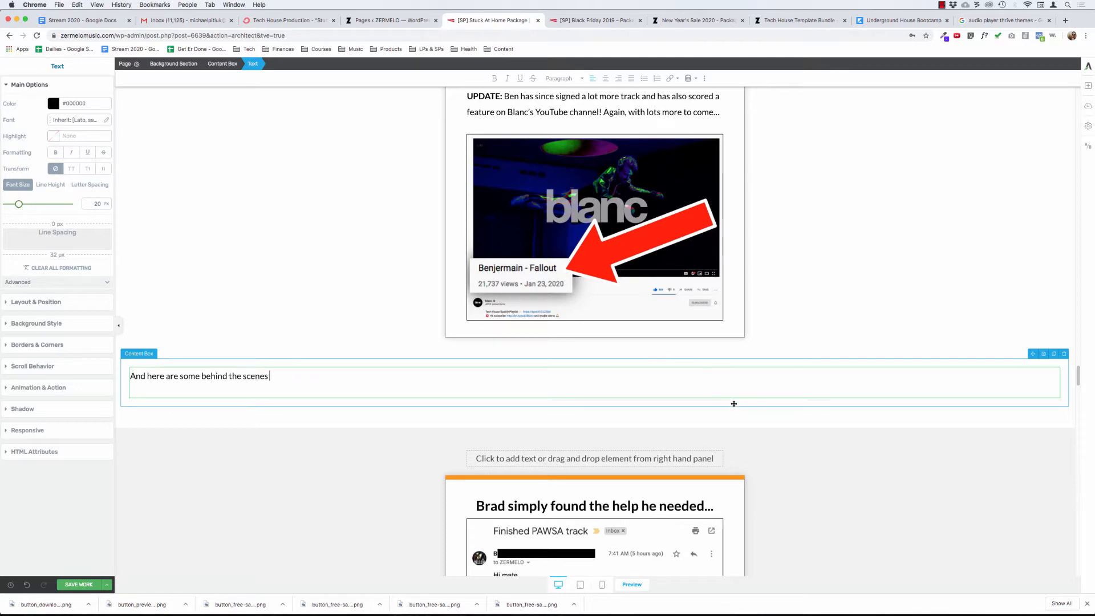
pyautogui.write('results:')
# Step: Open the layout and position settings of the content box holding the "behind the scenes results" text
pyautogui.click(223, 65)
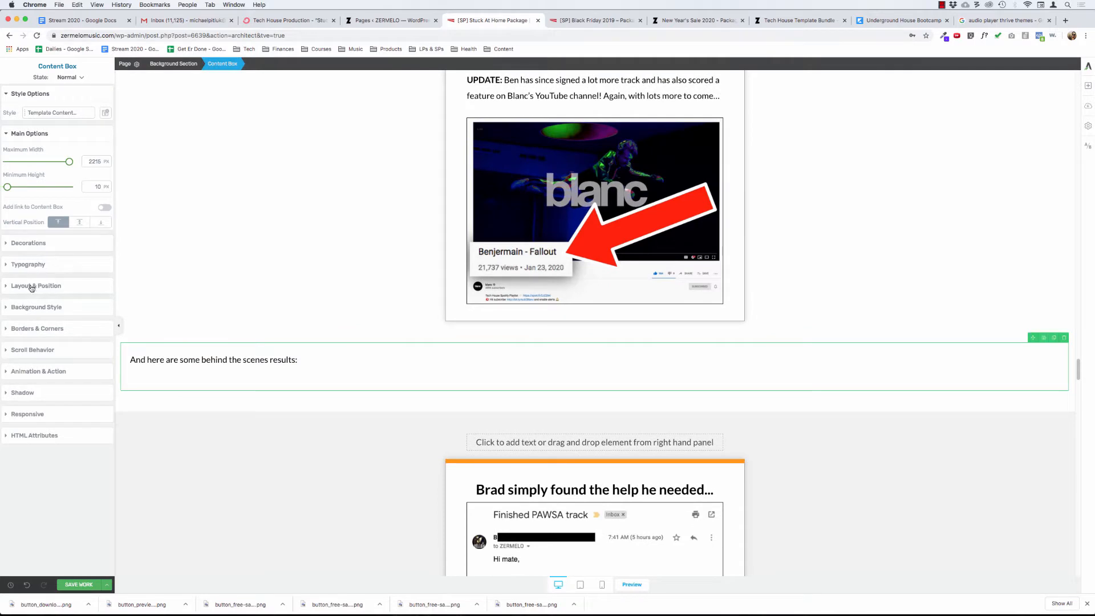
pyautogui.click(34, 285)
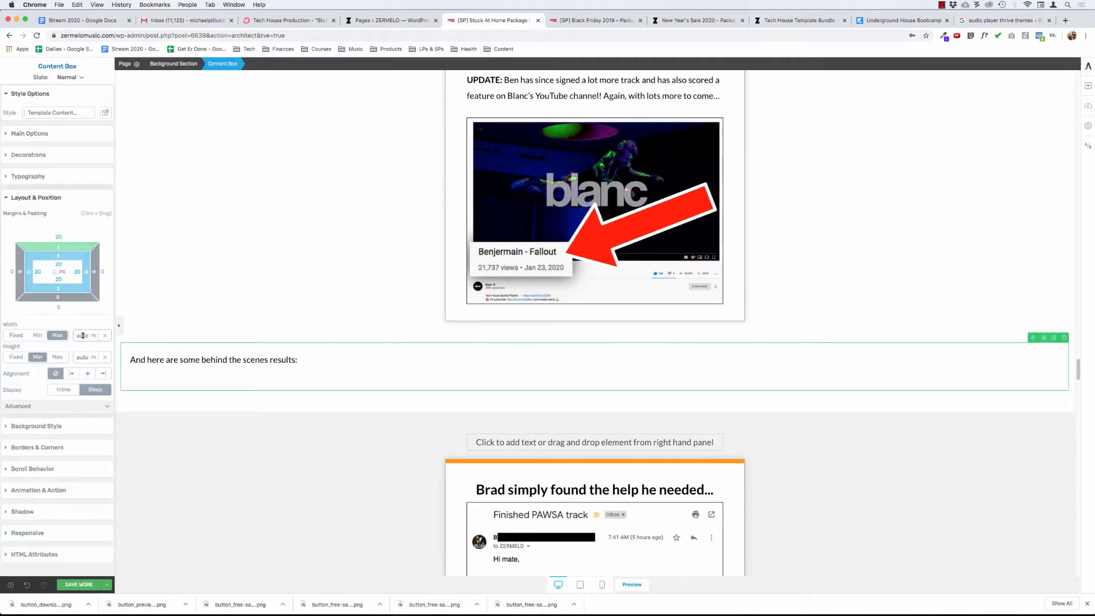
# Step: Give the content box around the behind-the-scenes results text a 600 px maximum width, 0 padding, 0 top margin and centre alignment
pyautogui.write('600')
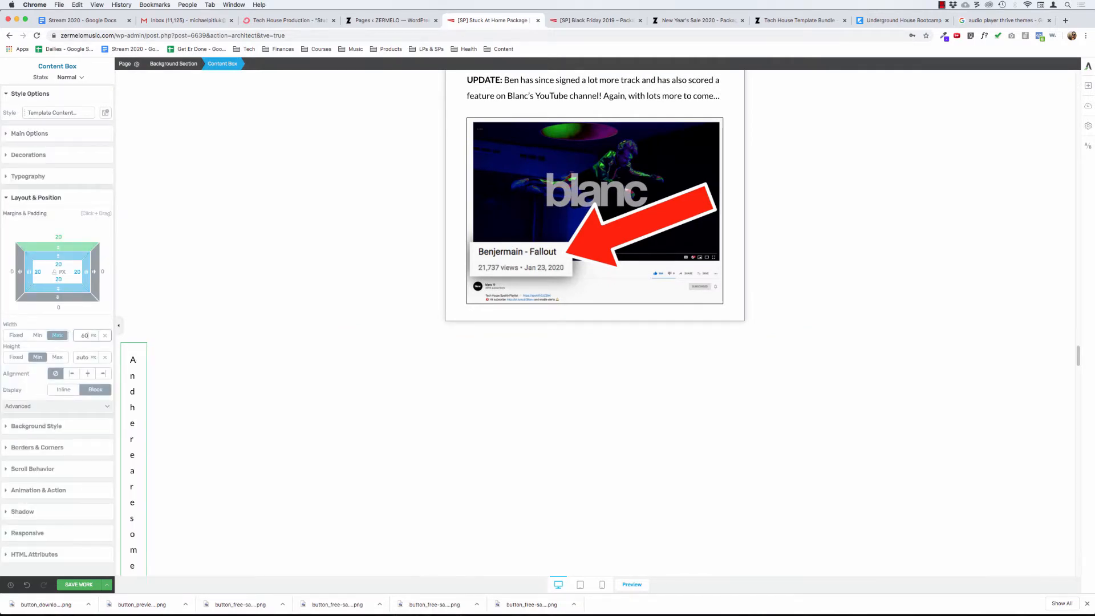
pyautogui.click(60, 266)
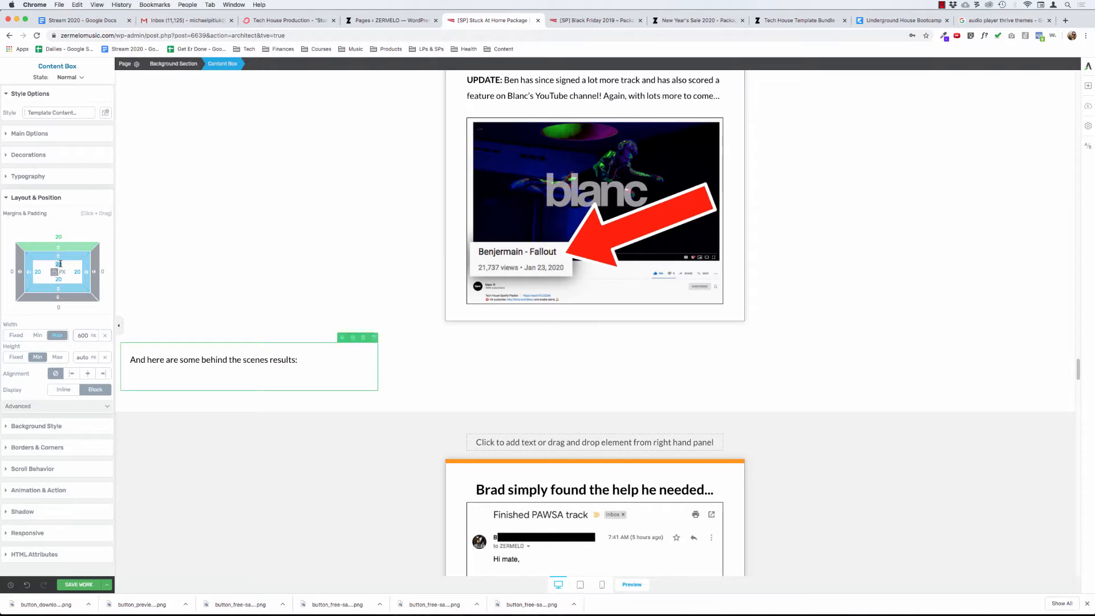
pyautogui.click(59, 235)
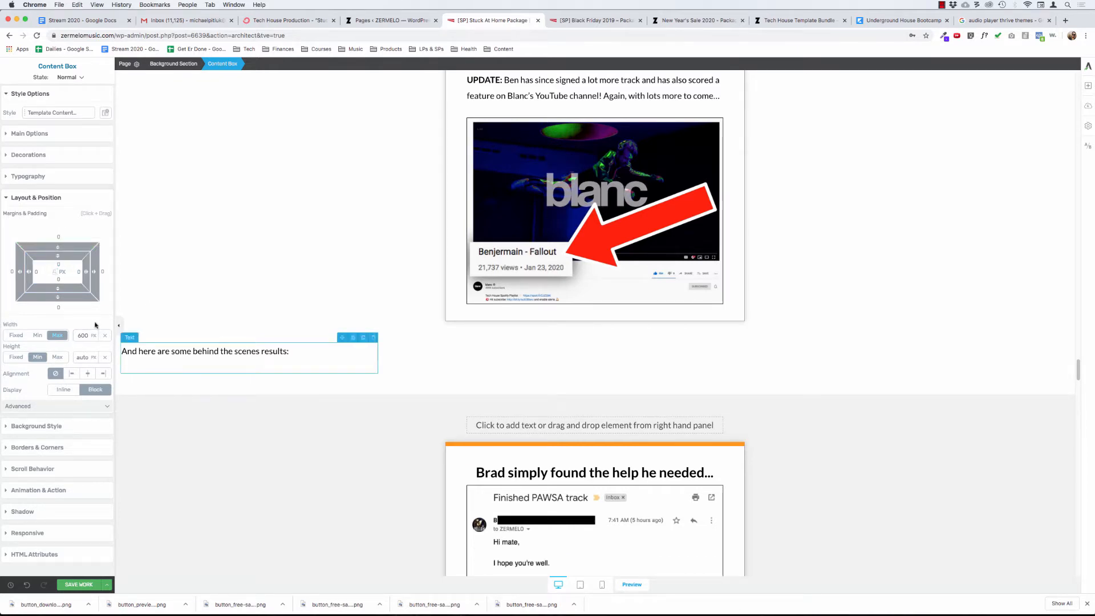
pyautogui.click(87, 374)
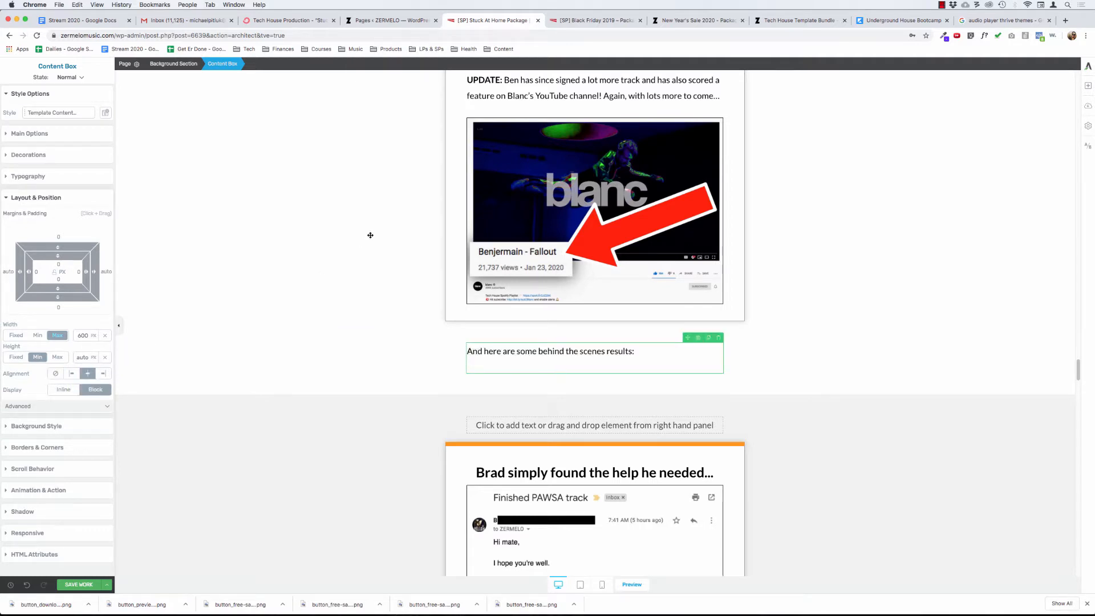
# Step: Format the text "And here are some behind the scenes results:" as 32 px bold with every word capitalized
pyautogui.click(626, 353)
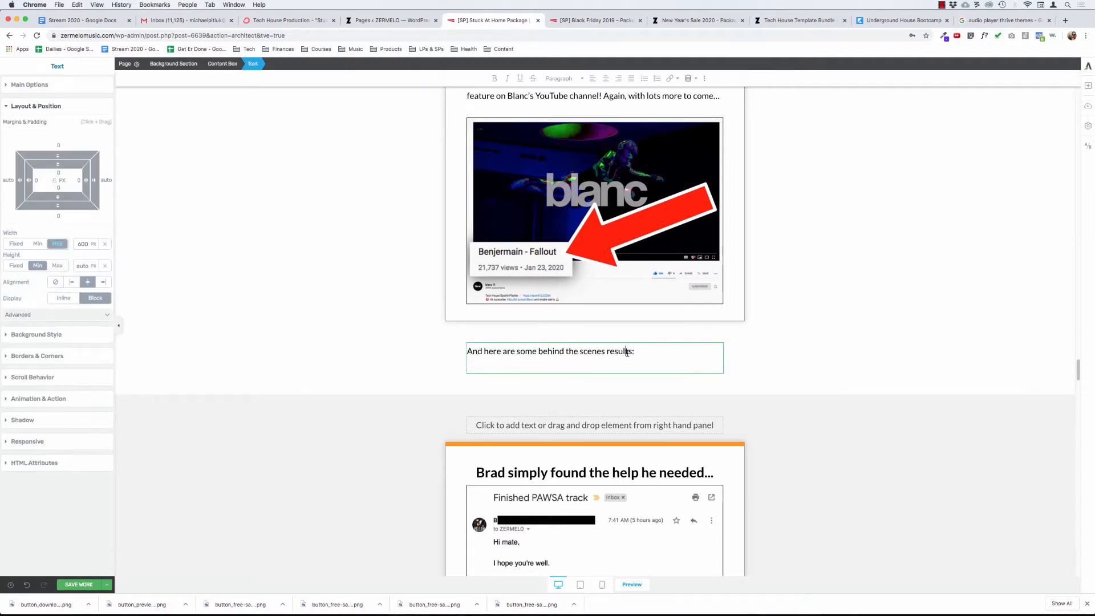
pyautogui.scroll(1, 391, 281)
pyautogui.hotkey('ctrl', 'a')
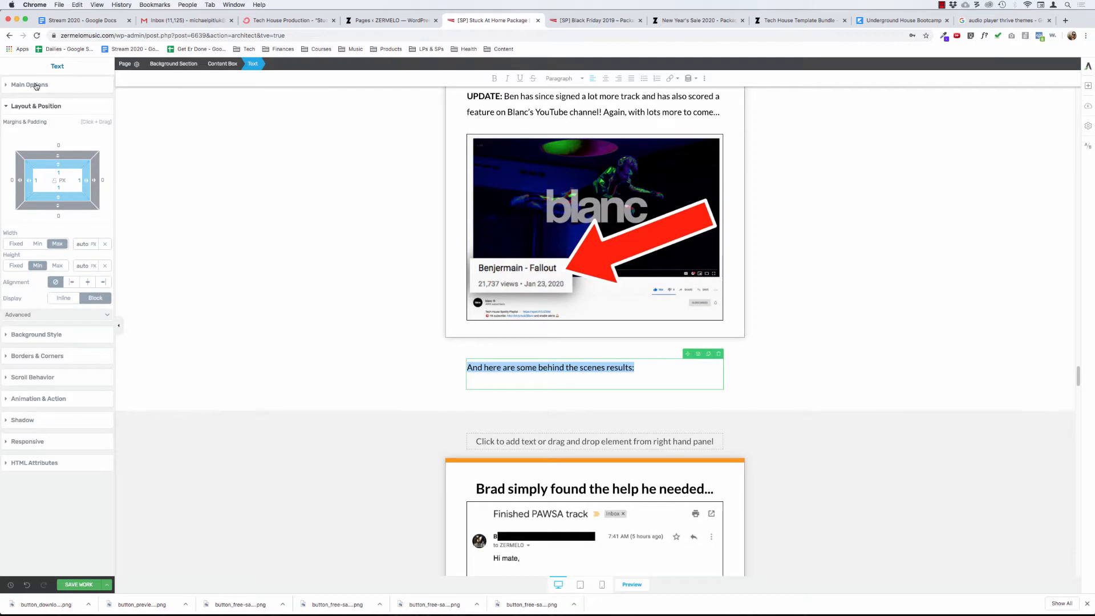
pyautogui.click(35, 85)
pyautogui.doubleClick(98, 205)
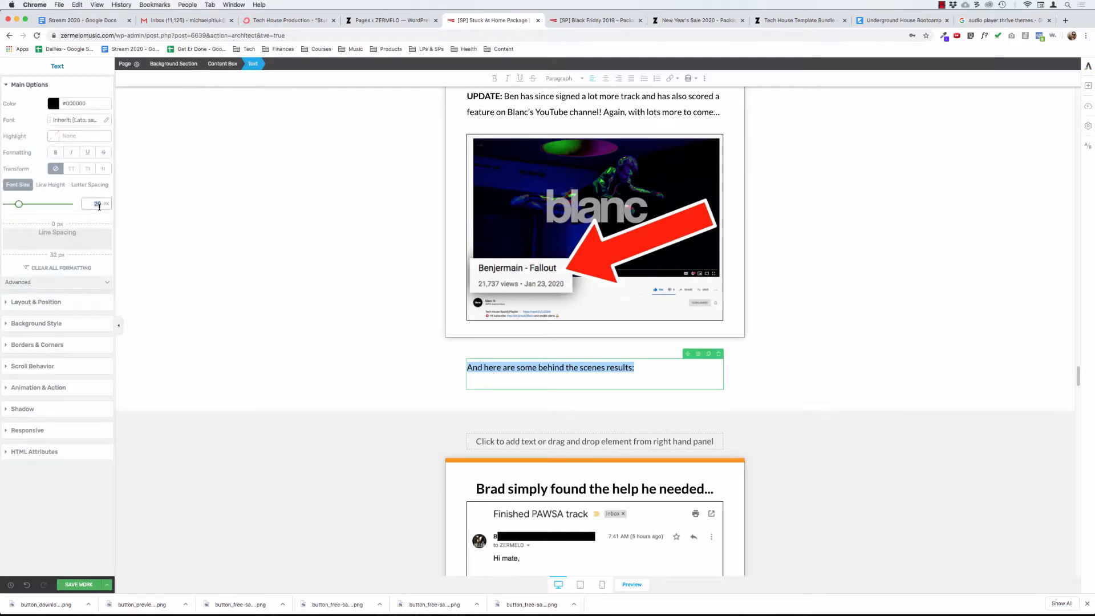
pyautogui.write('32')
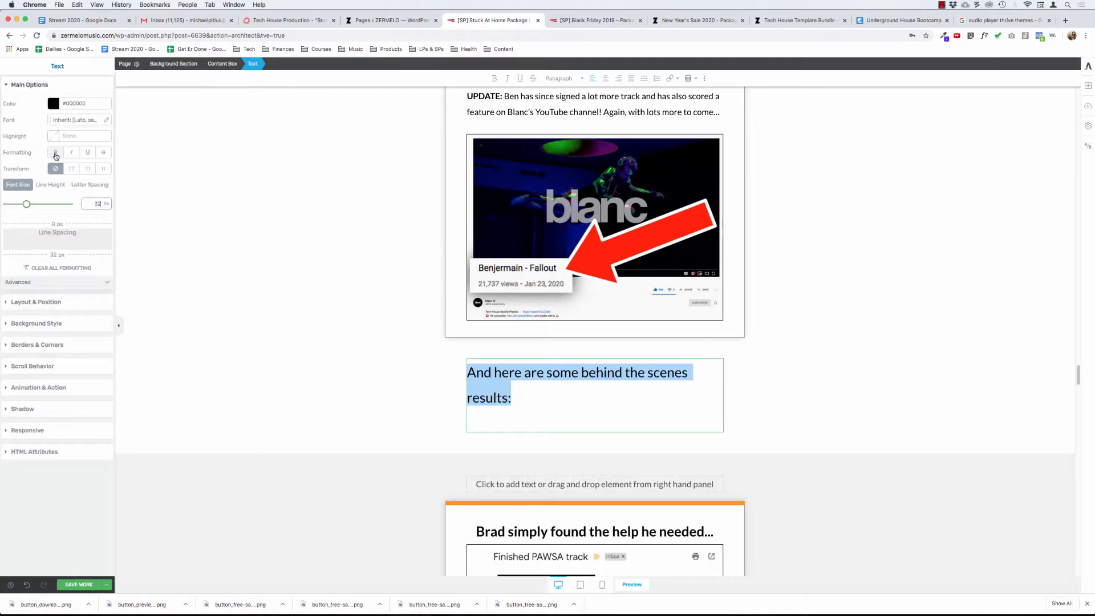
pyautogui.press('super+b')
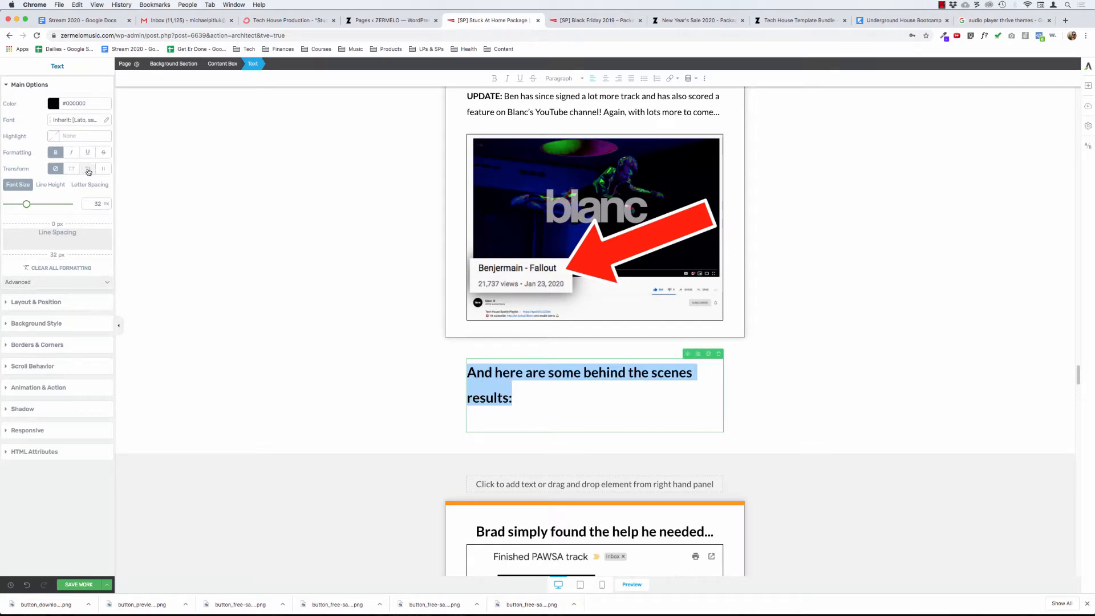
pyautogui.click(308, 260)
# Step: Capitalize every word of the heading "Here's what some top students have to stay:" above the first student testimonial
pyautogui.scroll(12, 308, 260)
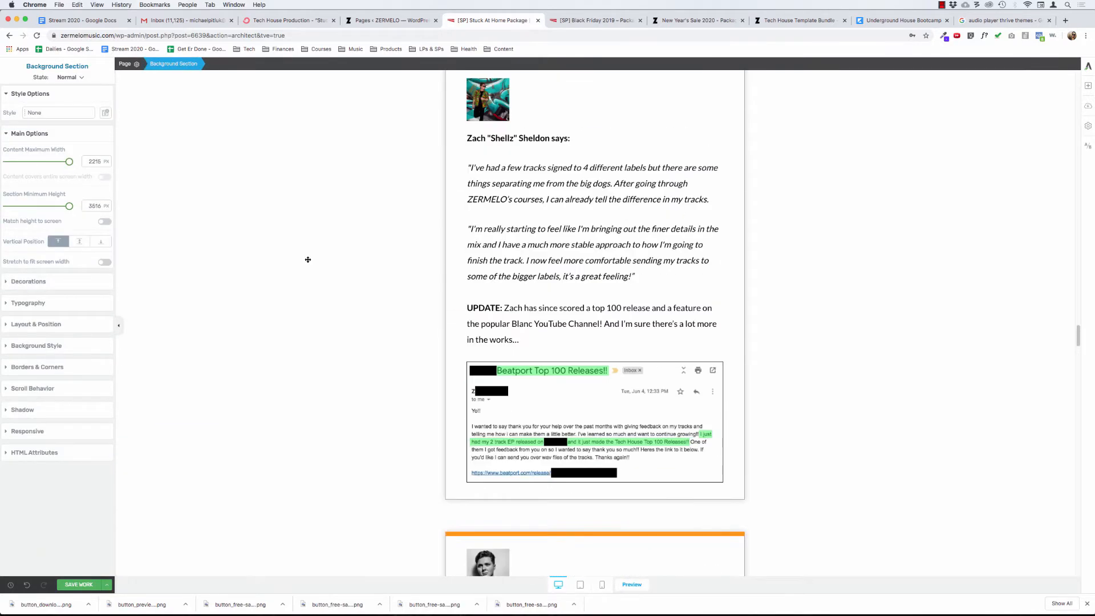
pyautogui.scroll(3, 307, 258)
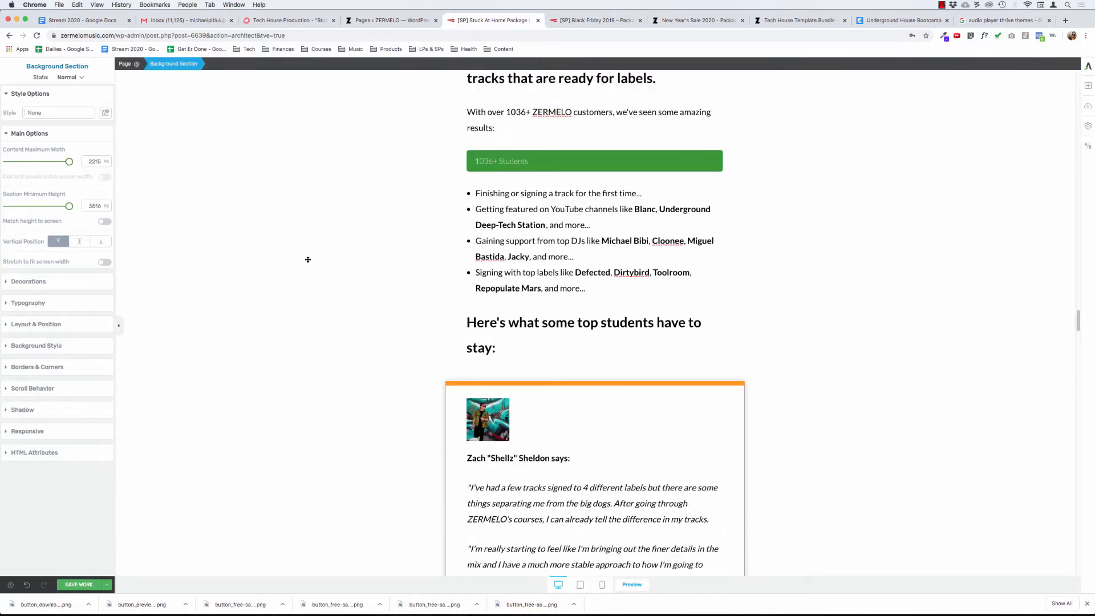
pyautogui.click(514, 343)
pyautogui.press('super+a')
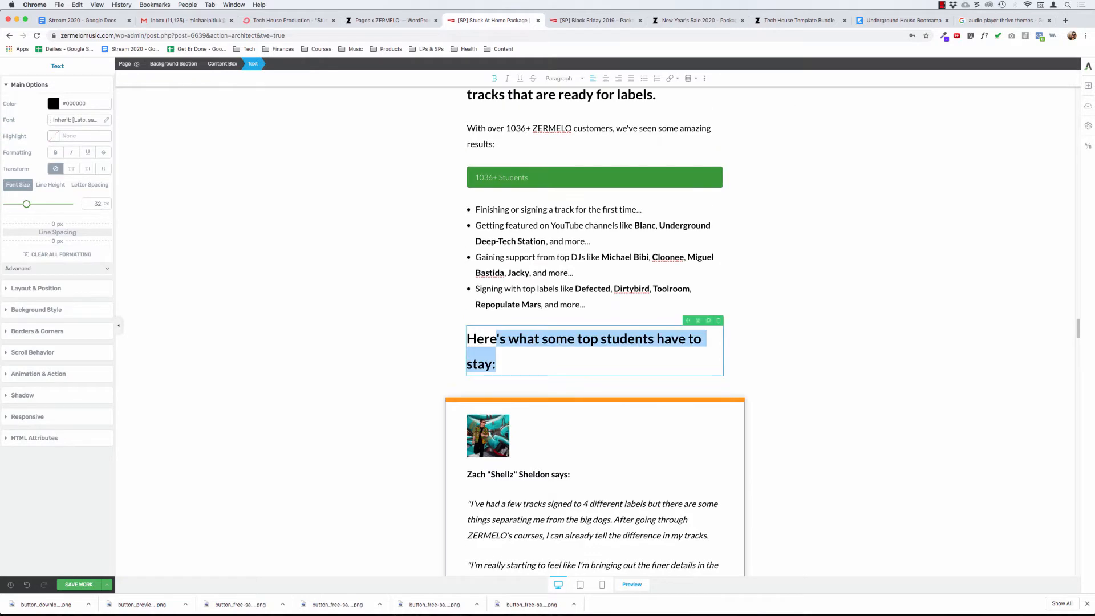
pyautogui.click(86, 169)
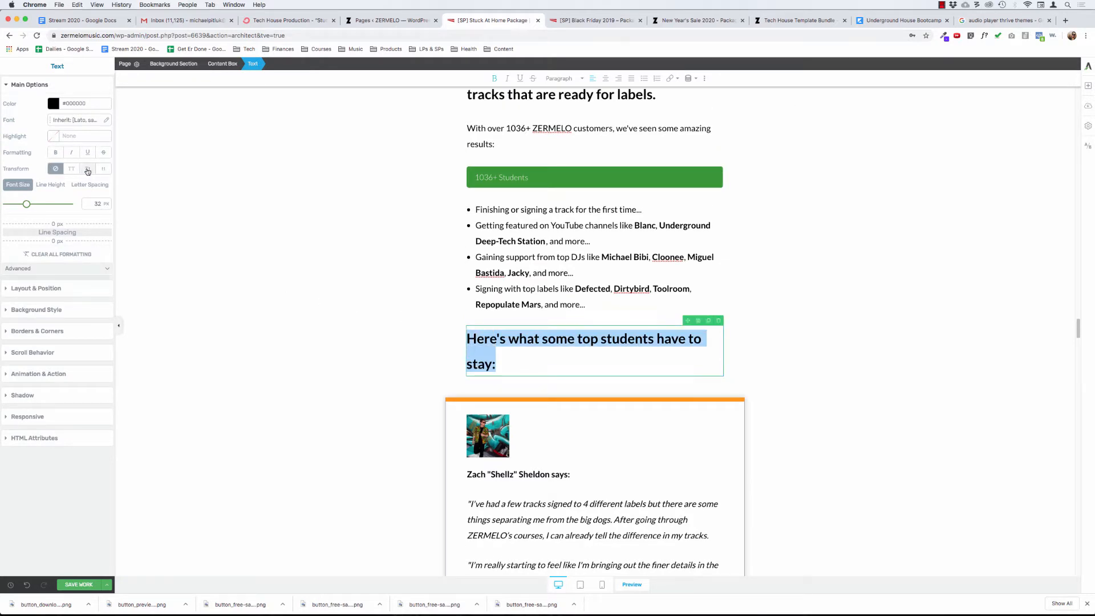
pyautogui.click(254, 329)
# Step: Review the results section, its headings and the student testimonials through to the enroll button
pyautogui.scroll(5, 282, 339)
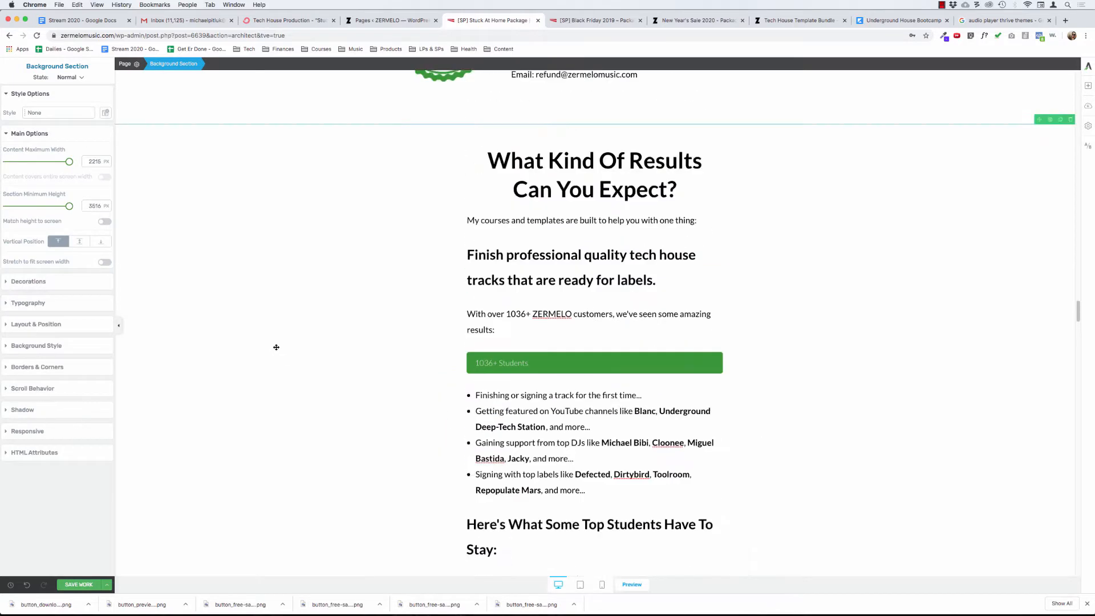
pyautogui.scroll(-8, 276, 348)
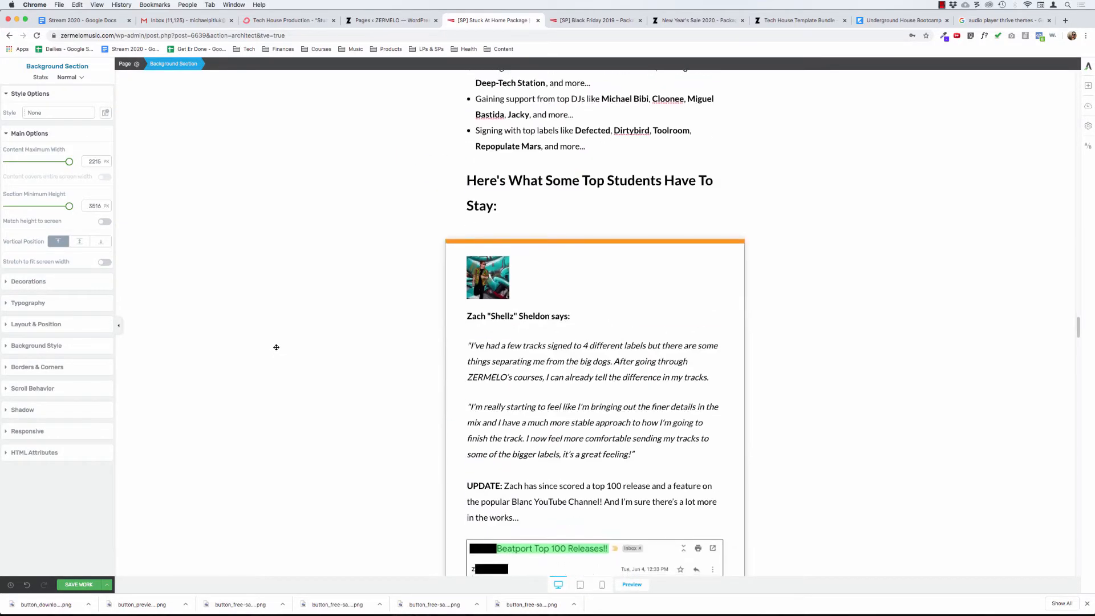
pyautogui.scroll(10, 276, 347)
pyautogui.scroll(-6, 276, 347)
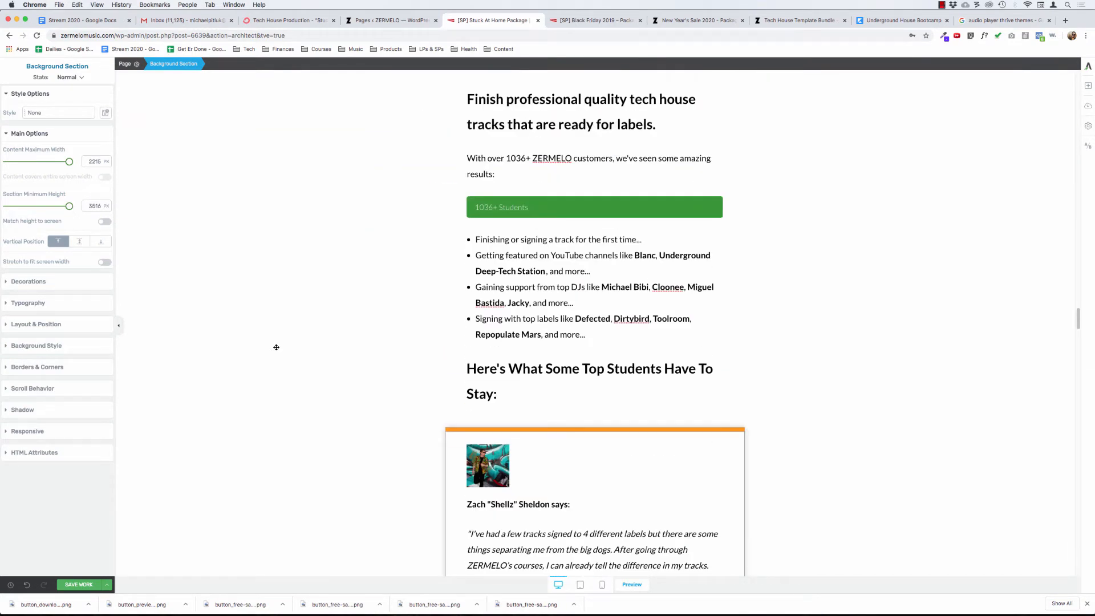
pyautogui.scroll(-2, 276, 348)
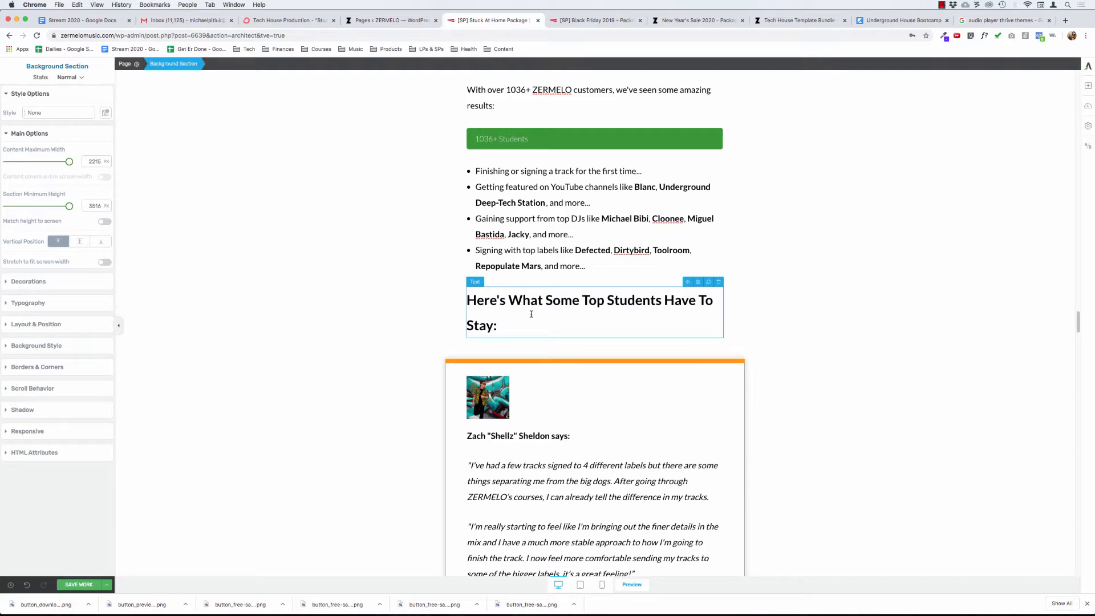
pyautogui.scroll(-5, 334, 352)
pyautogui.scroll(-8, 334, 352)
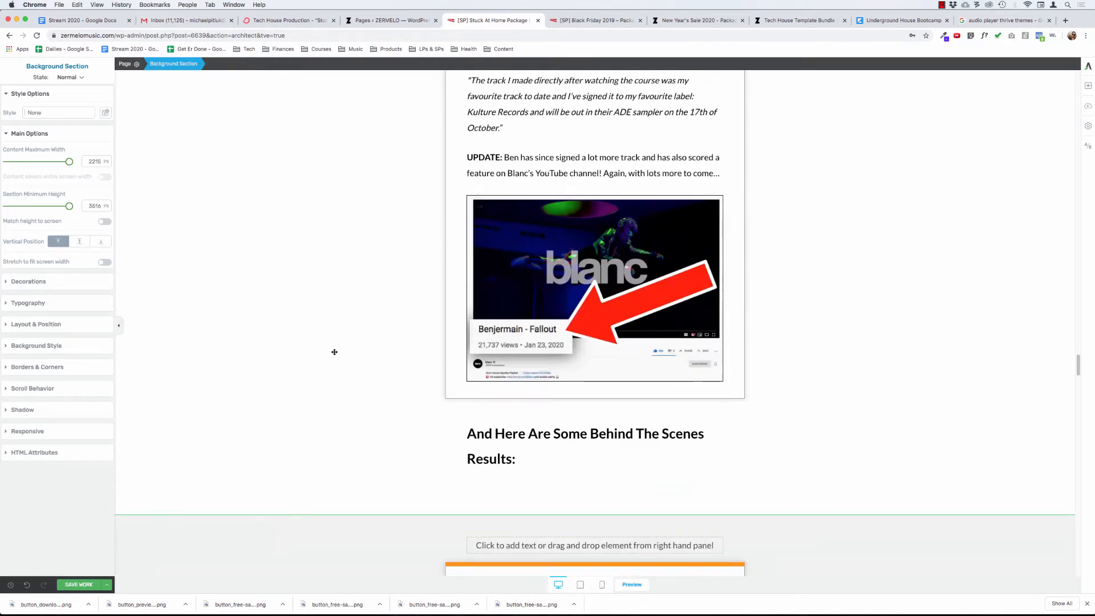
pyautogui.scroll(-3, 334, 352)
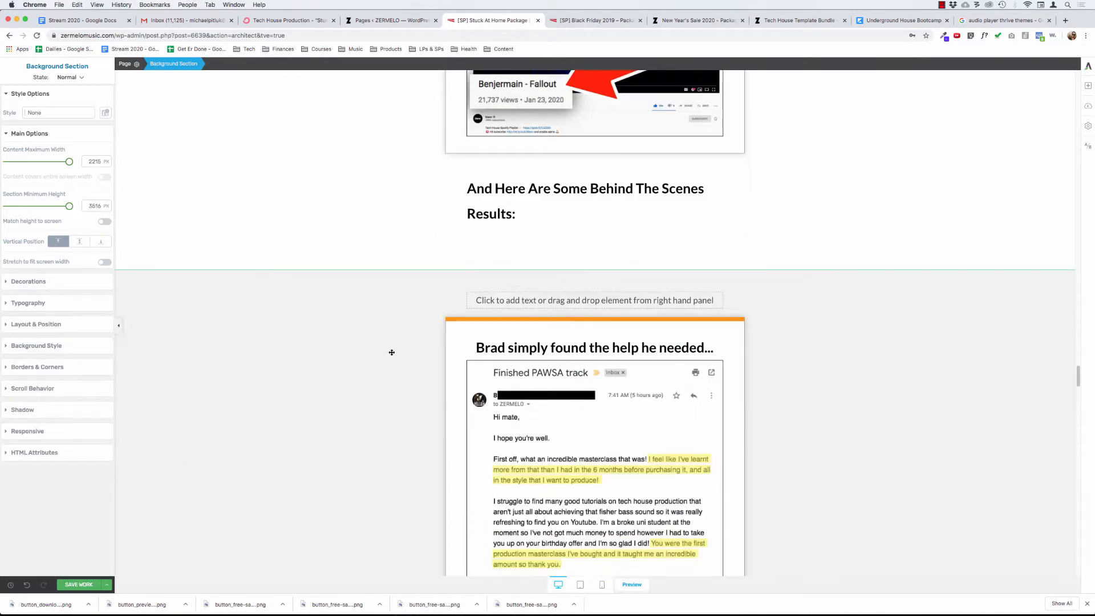
pyautogui.scroll(-6, 402, 321)
pyautogui.scroll(-15, 385, 319)
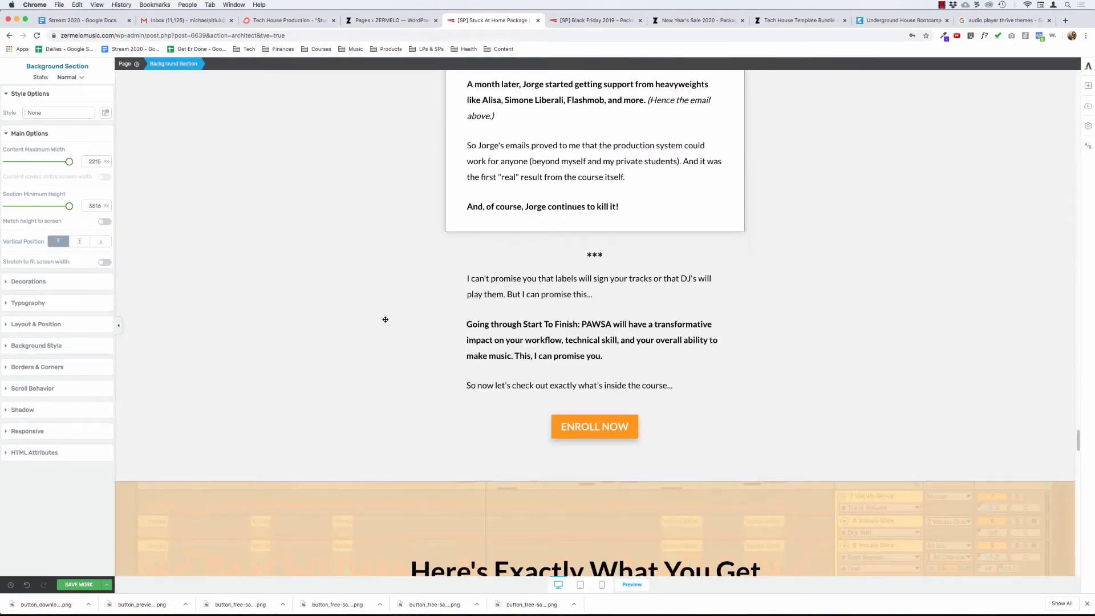
# Step: Delete the empty content box above the first email testimonial in the grey section
pyautogui.scroll(12, 385, 319)
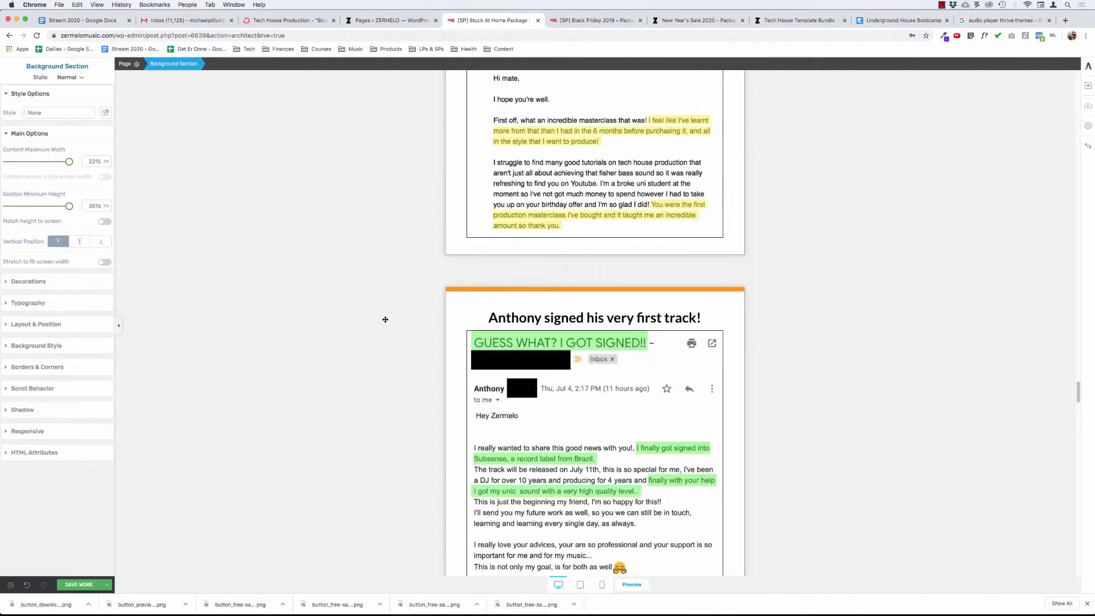
pyautogui.scroll(7, 386, 320)
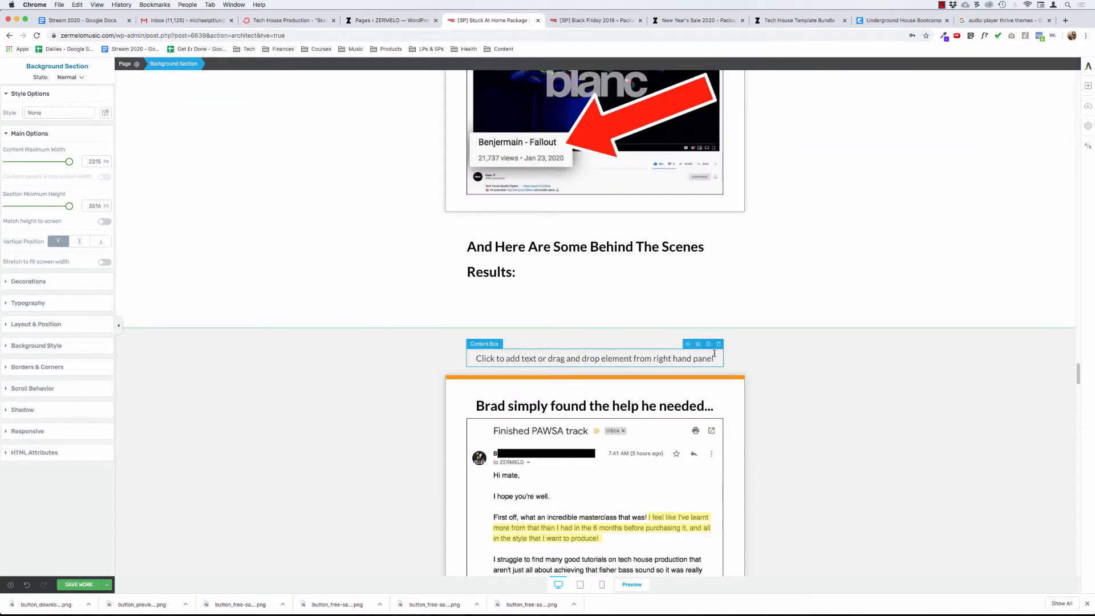
pyautogui.click(719, 344)
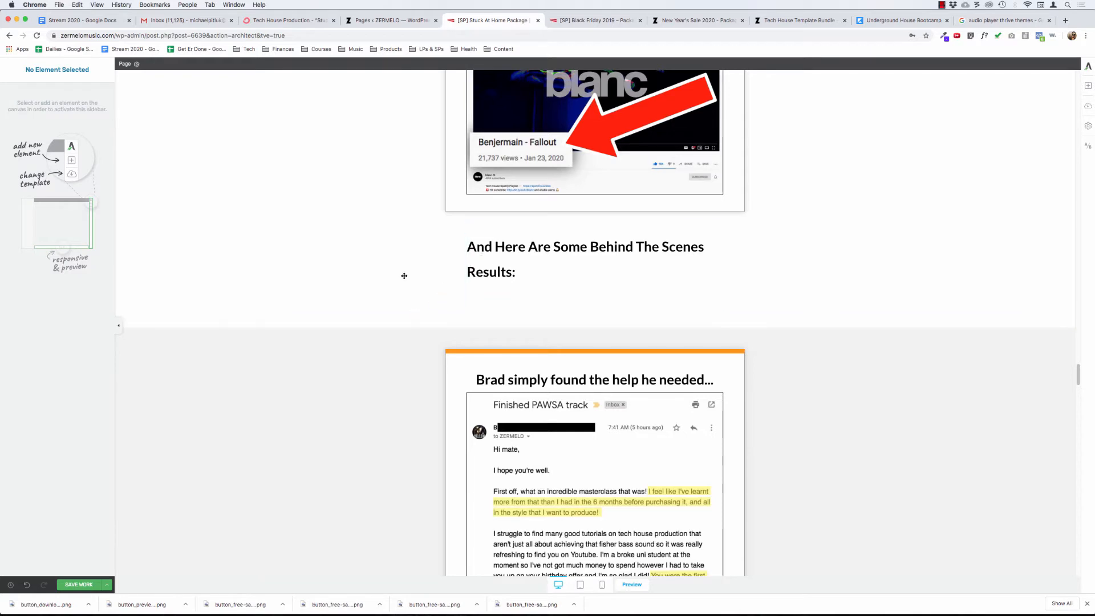
# Step: Add a new full-width content box above the first email testimonial in the grey section
pyautogui.click(457, 362)
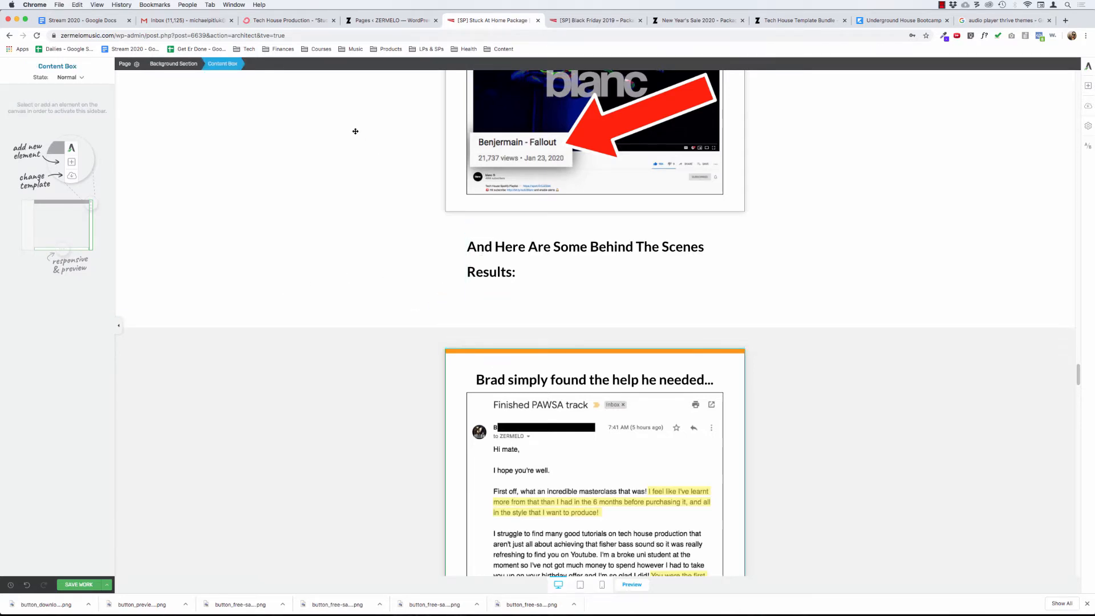
pyautogui.scroll(-4, 312, 386)
pyautogui.scroll(-10, 311, 386)
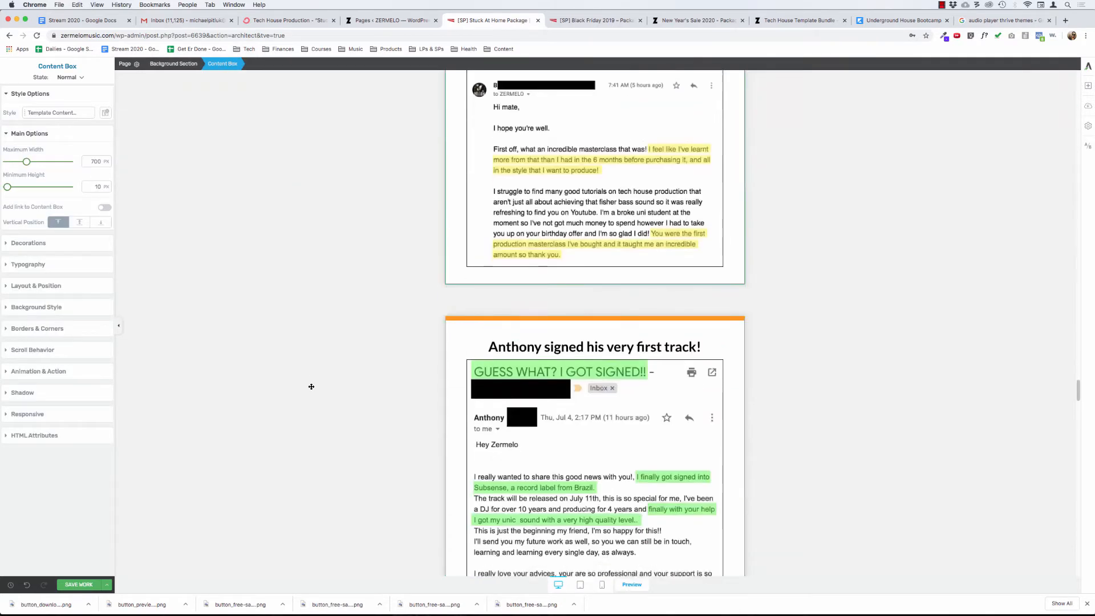
pyautogui.scroll(15, 311, 387)
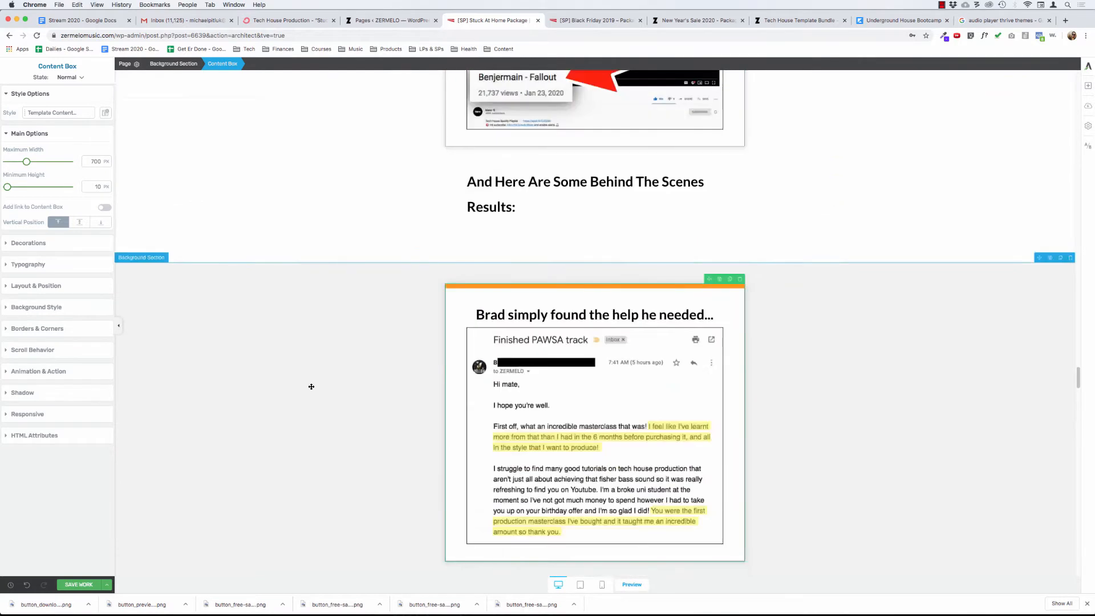
pyautogui.click(1087, 86)
pyautogui.moveTo(1060, 278); pyautogui.dragTo(596, 287)
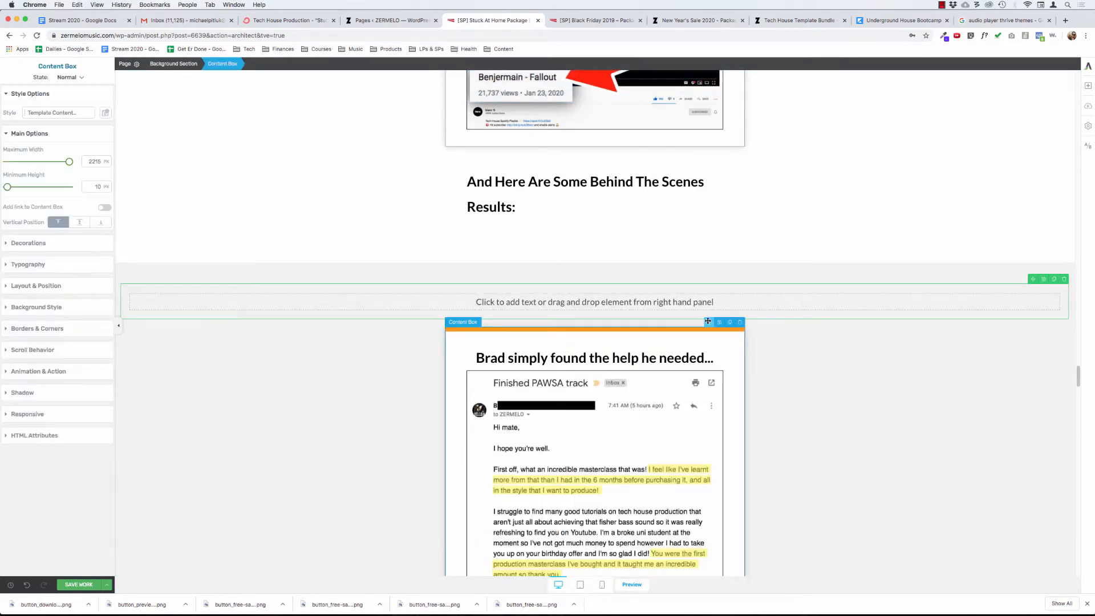
# Step: Move the three email testimonial boxes, in their existing order, into the new full-width content box
pyautogui.moveTo(709, 322); pyautogui.dragTo(680, 298)
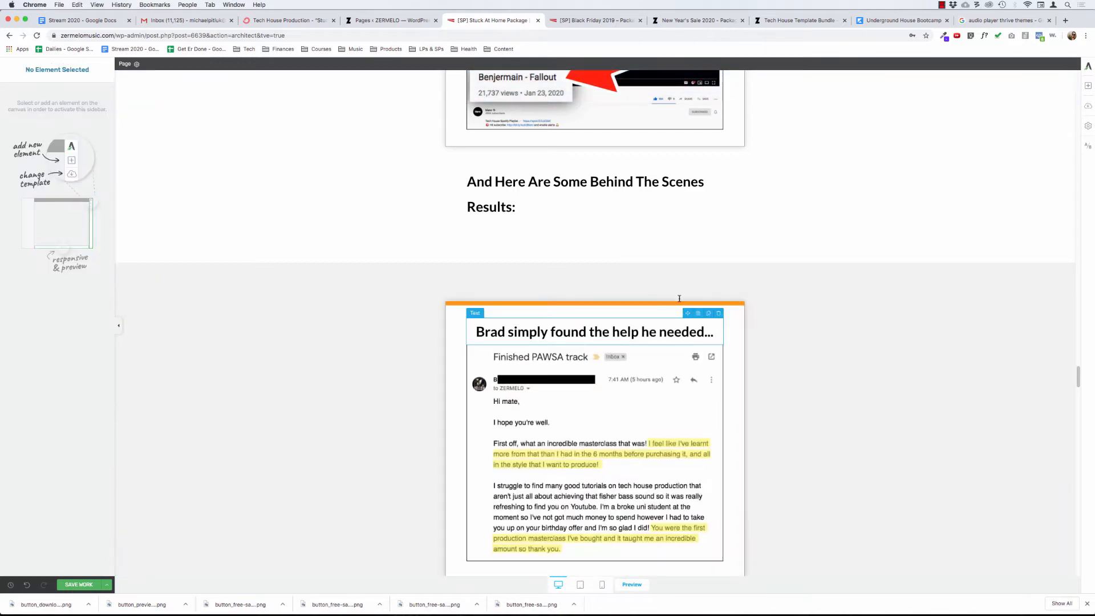
pyautogui.scroll(-5, 693, 364)
pyautogui.scroll(-2, 693, 363)
pyautogui.scroll(1, 734, 237)
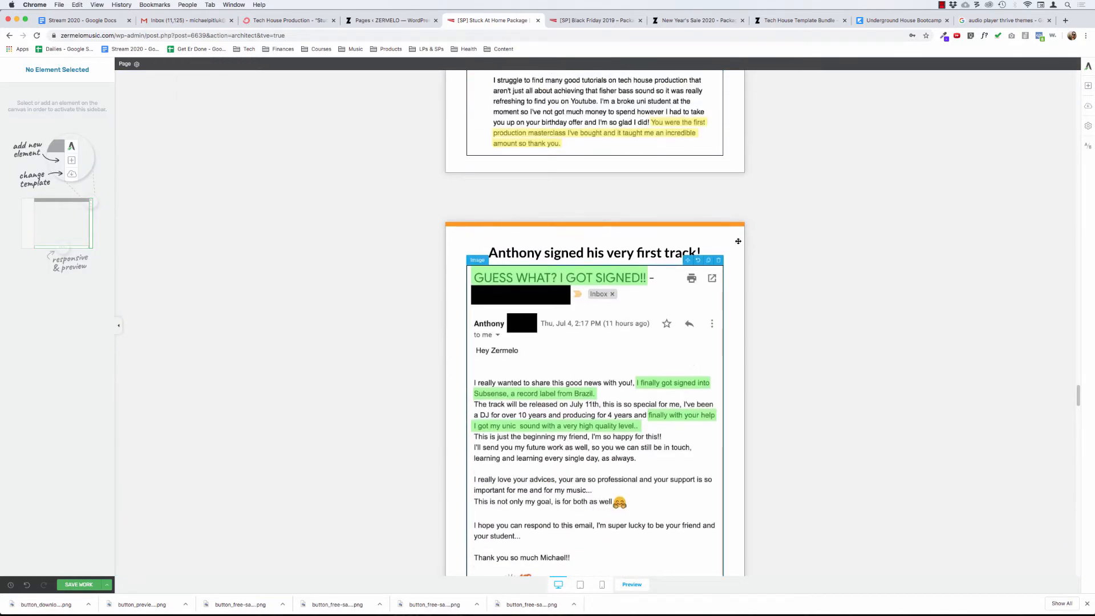
pyautogui.moveTo(709, 219); pyautogui.dragTo(679, 174)
pyautogui.scroll(-5, 733, 389)
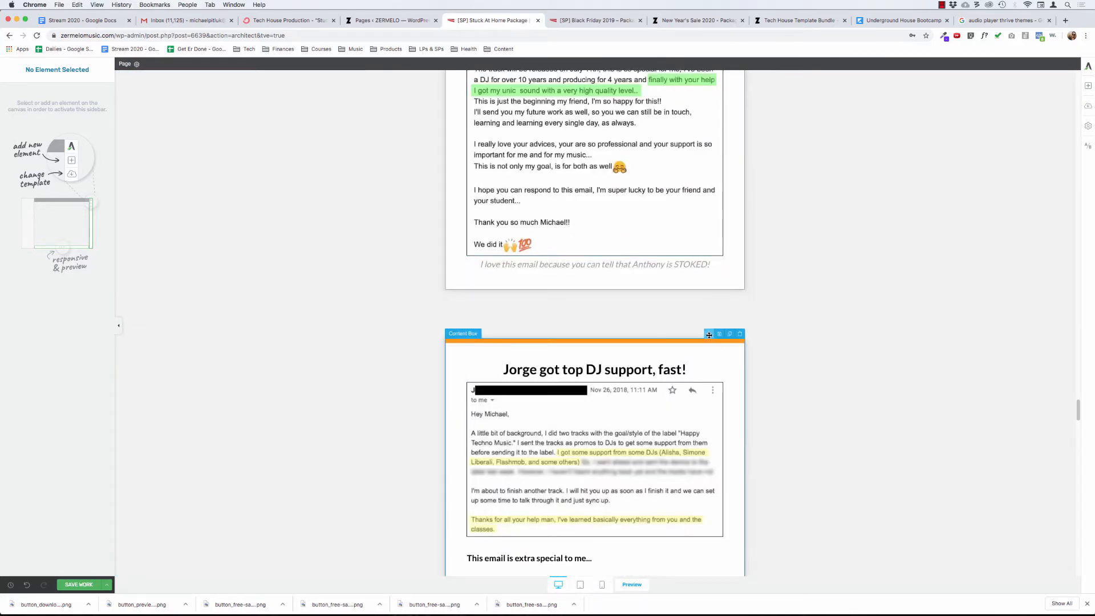
pyautogui.moveTo(709, 334); pyautogui.dragTo(672, 290)
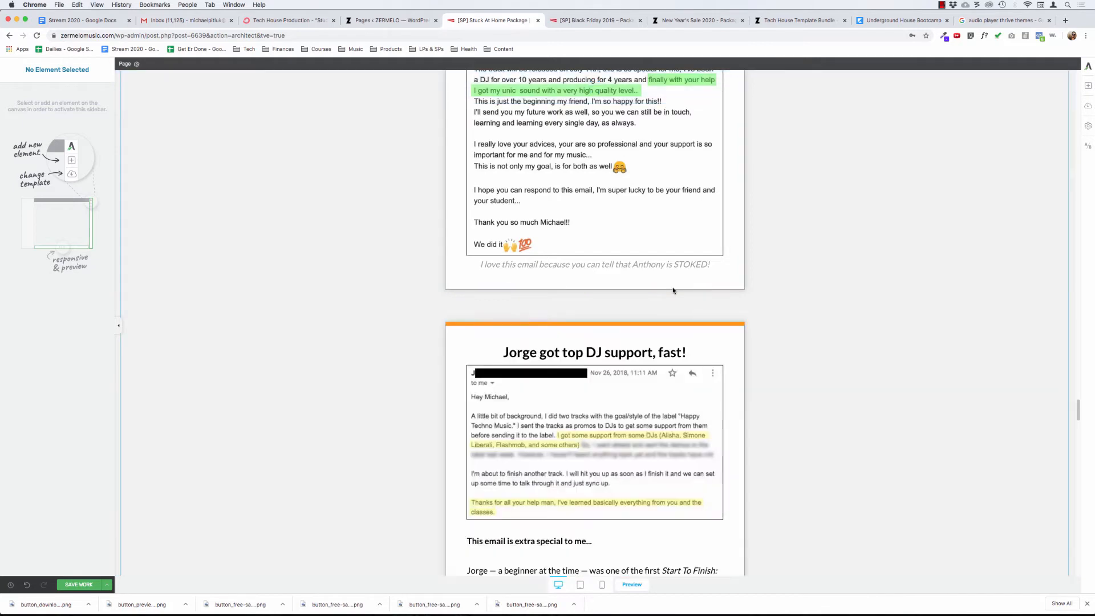
# Step: Set the padding on all sides of the content box holding the email testimonials to 0
pyautogui.click(456, 230)
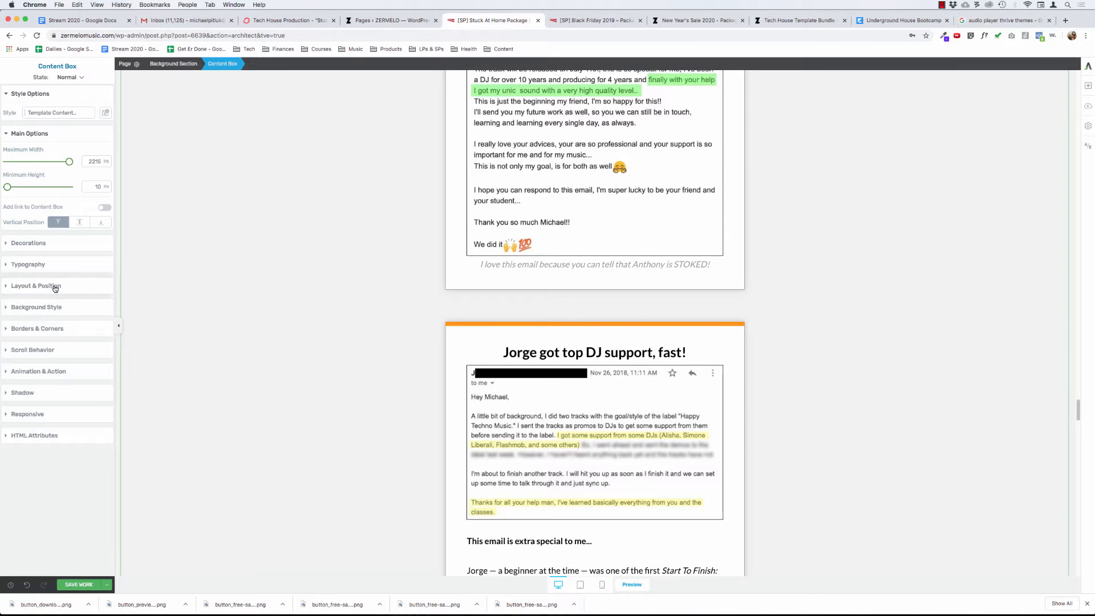
pyautogui.scroll(10, 190, 272)
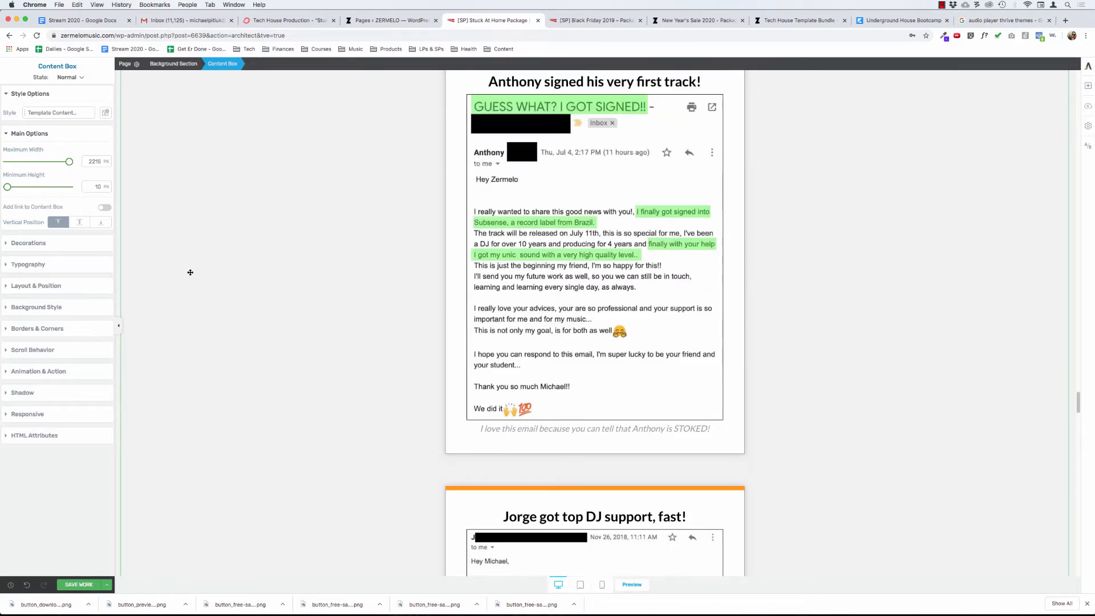
pyautogui.click(35, 286)
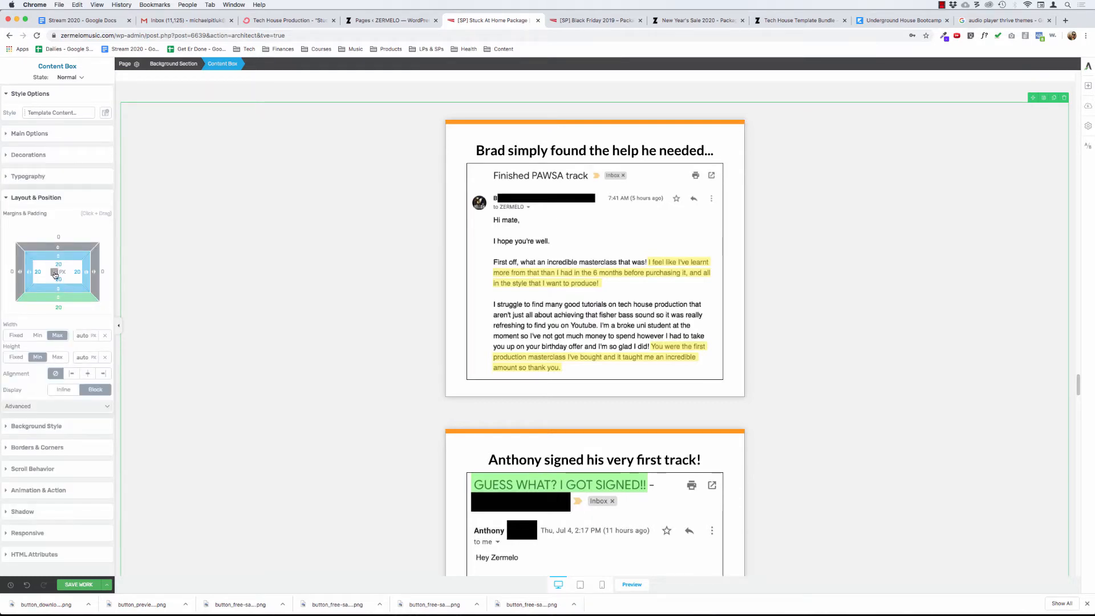
pyautogui.write('0')
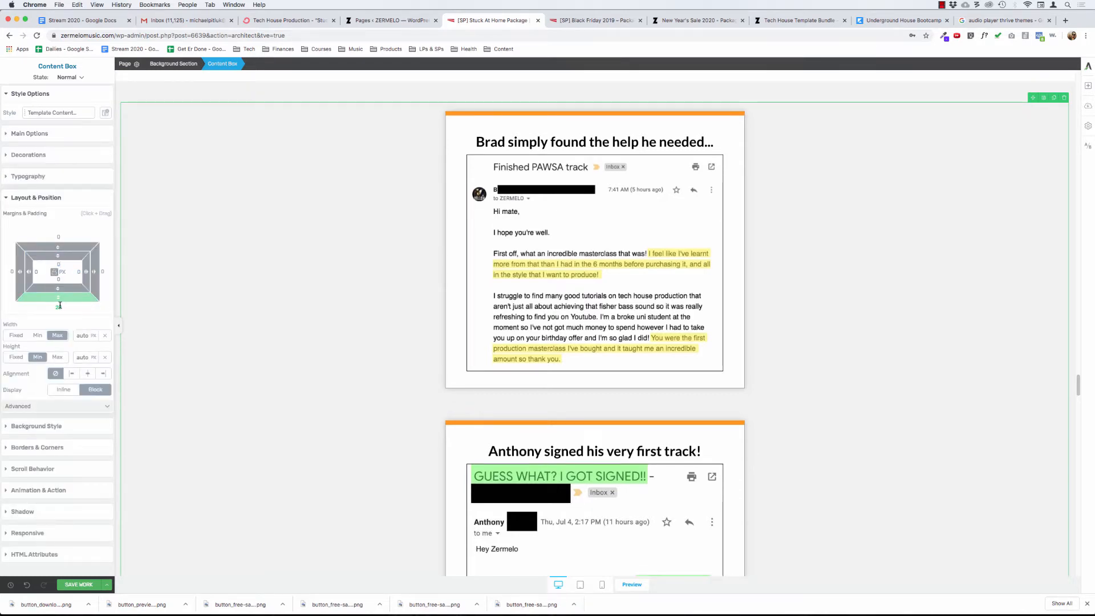
# Step: Try a 200 px margin on all sides of the content box holding the email testimonials and reset it to 0
pyautogui.write('200')
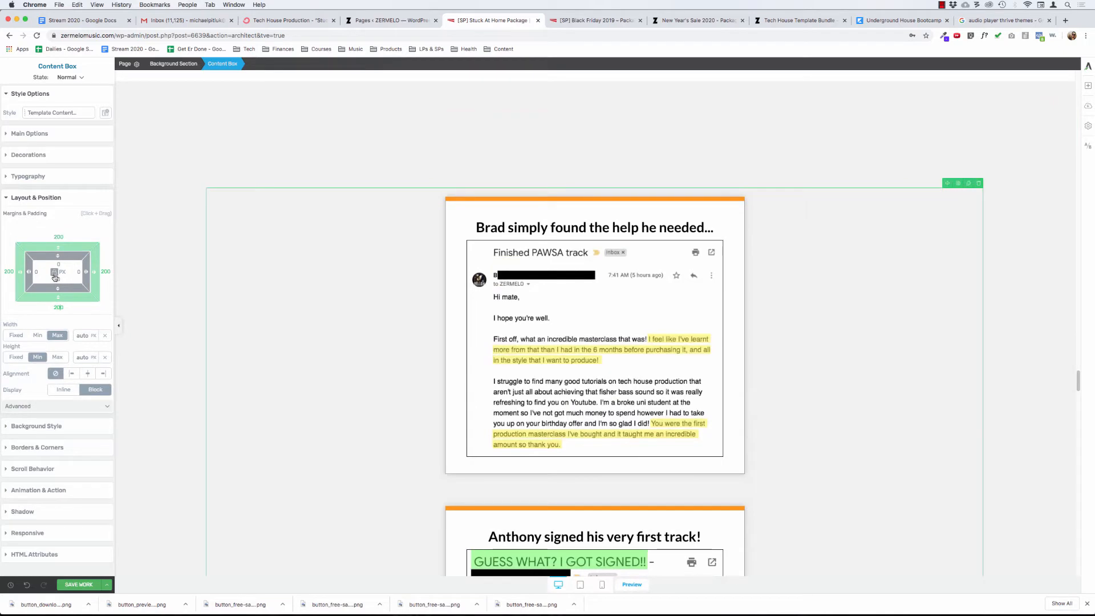
pyautogui.click(55, 273)
pyautogui.write('0')
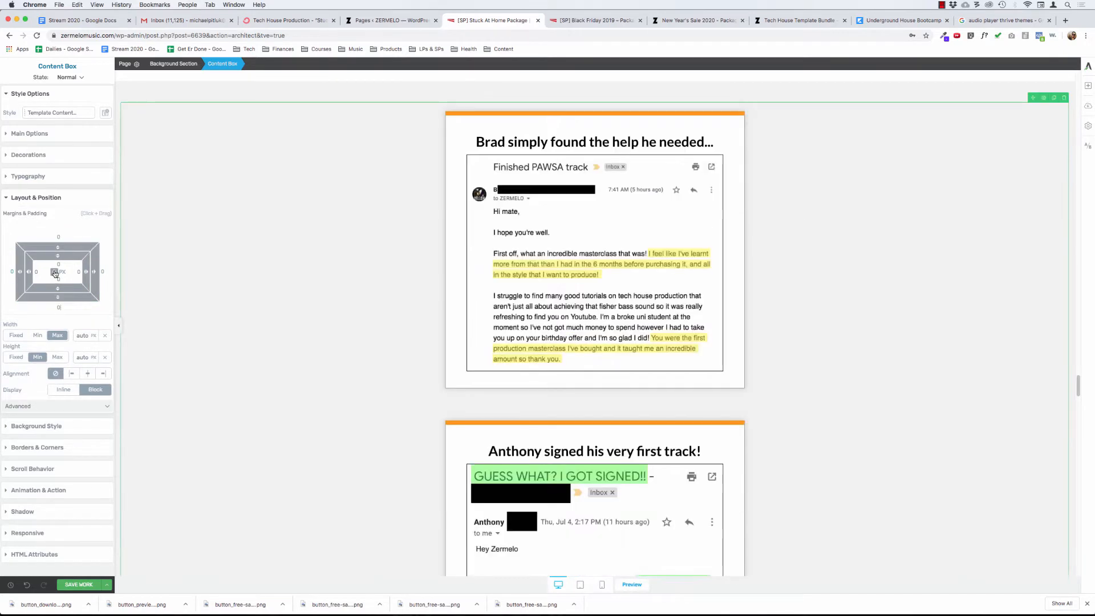
# Step: Centre the content box holding the email testimonials and set its maximum width to 1000 px
pyautogui.click(89, 374)
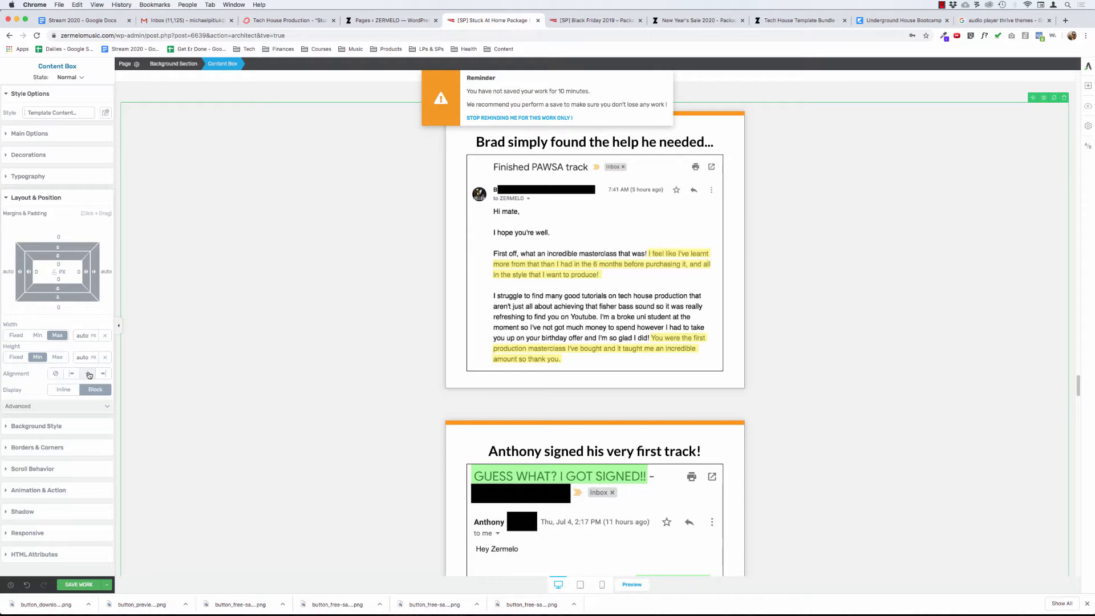
pyautogui.click(83, 339)
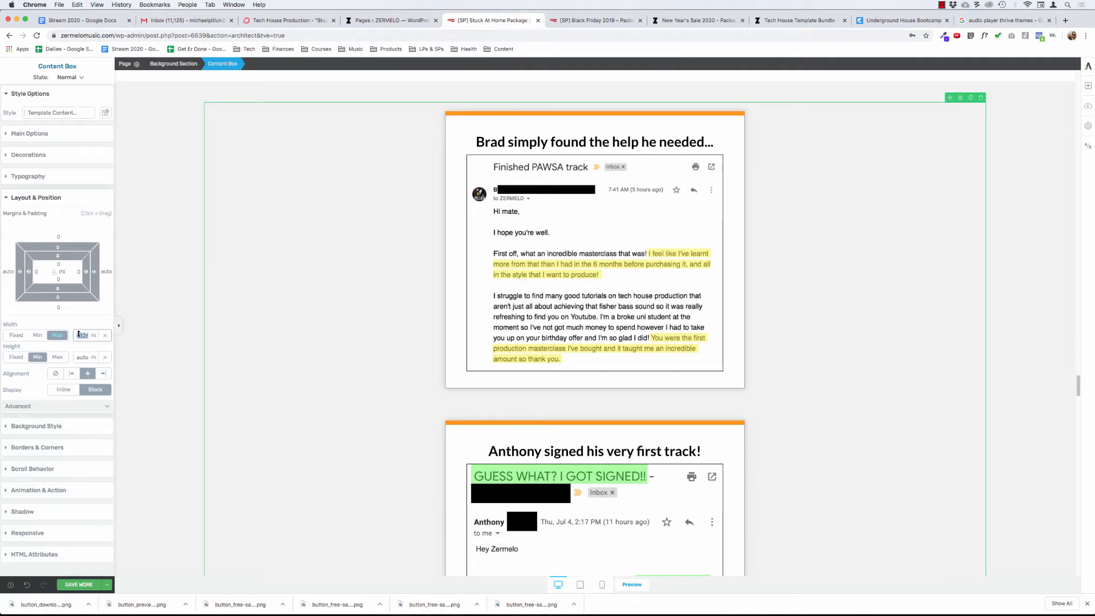
pyautogui.write('1000')
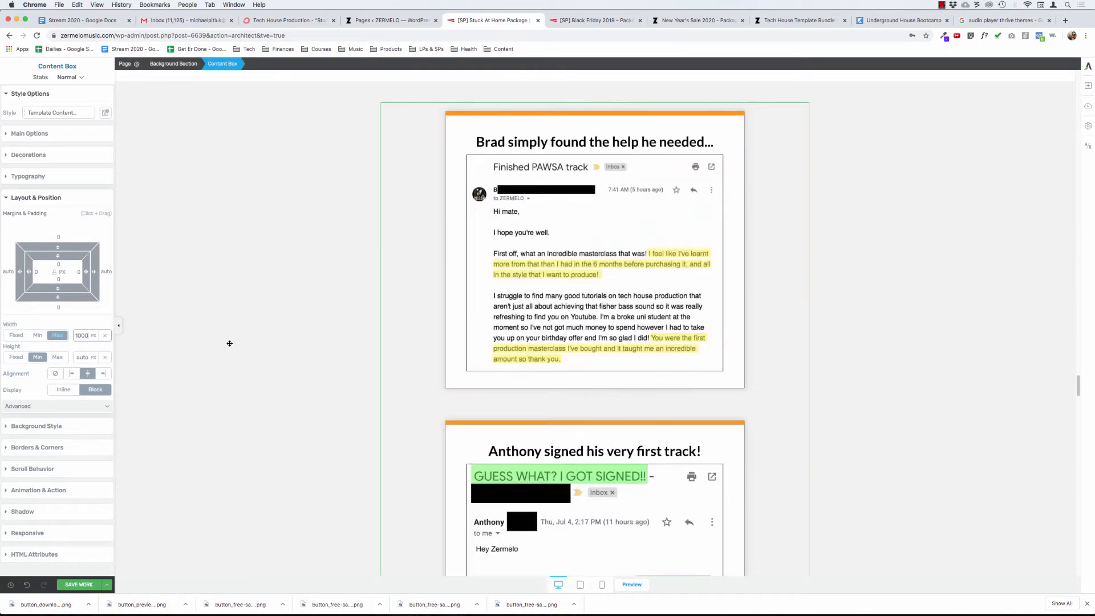
pyautogui.click(234, 333)
pyautogui.scroll(8, 236, 333)
pyautogui.scroll(-4, 439, 338)
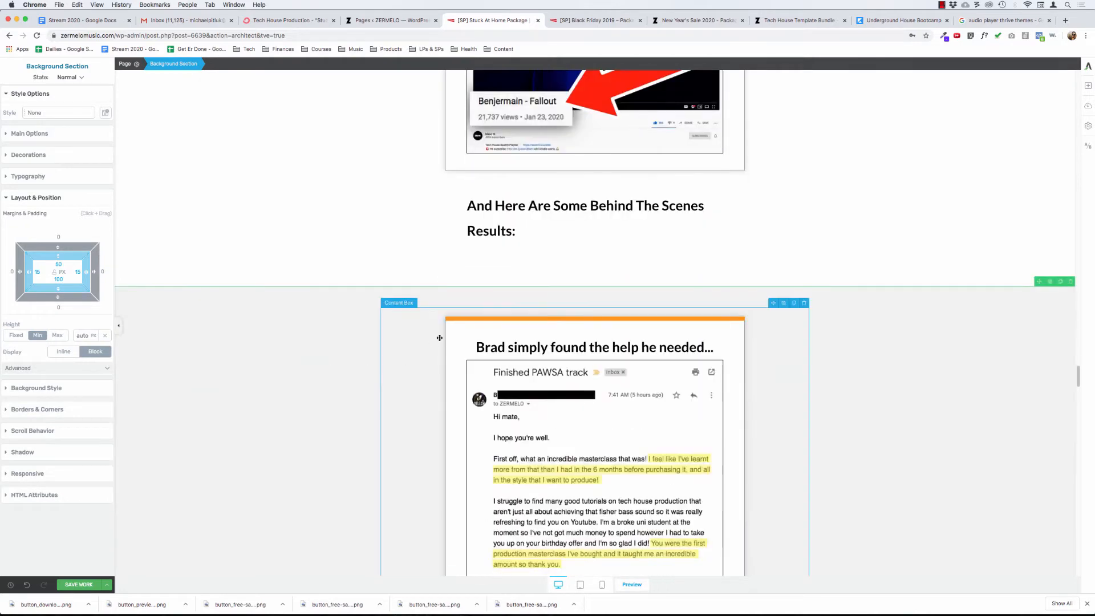
# Step: Save the content box holding the email testimonials as a new template named "Testimonials - Box De"
pyautogui.click(419, 341)
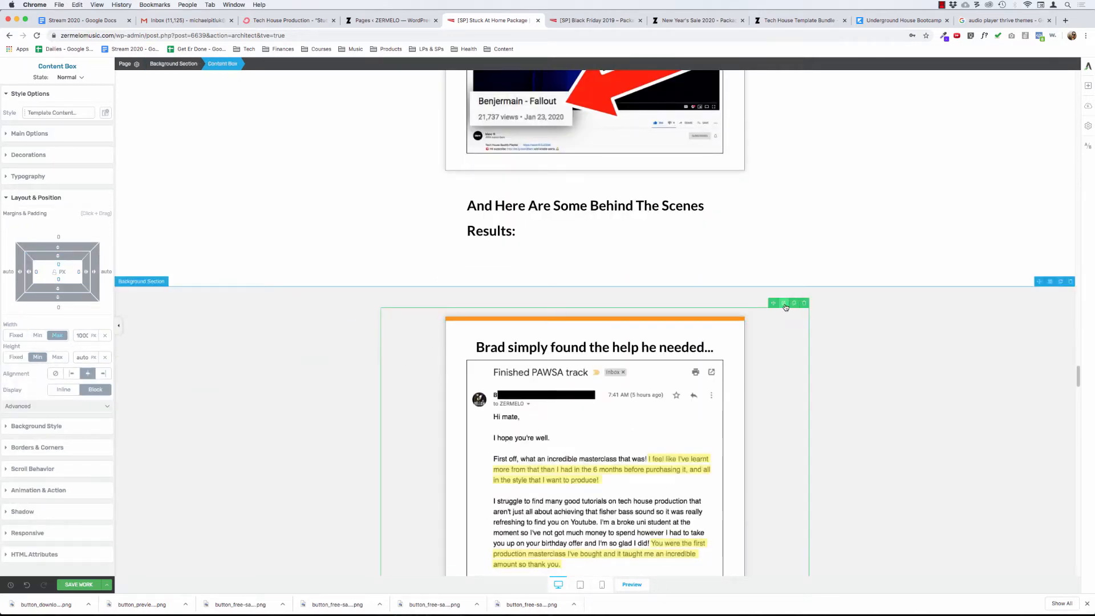
pyautogui.click(784, 303)
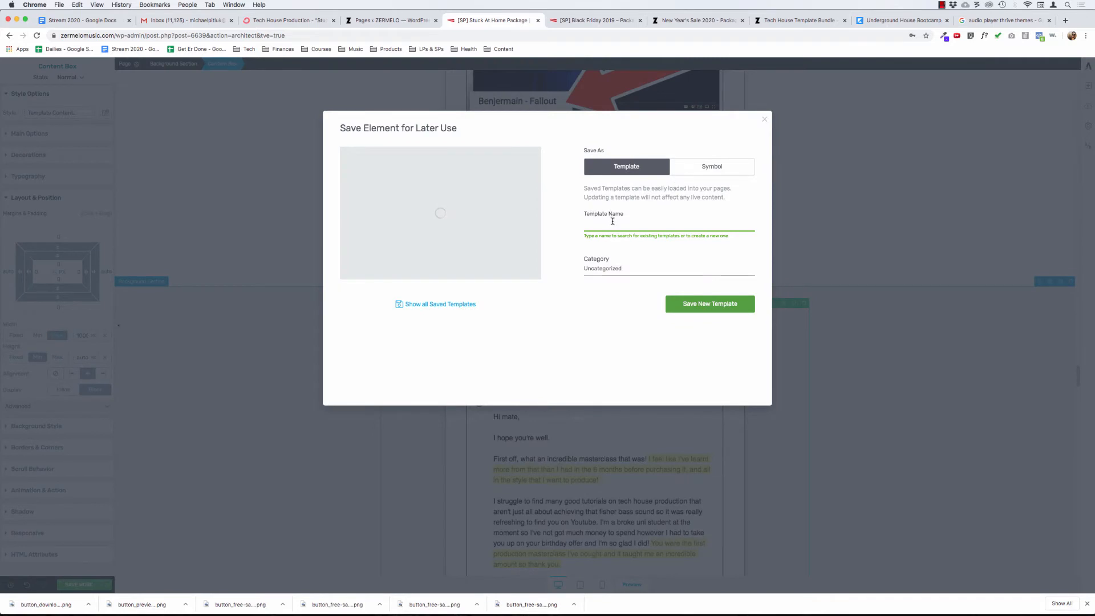
pyautogui.click(613, 221)
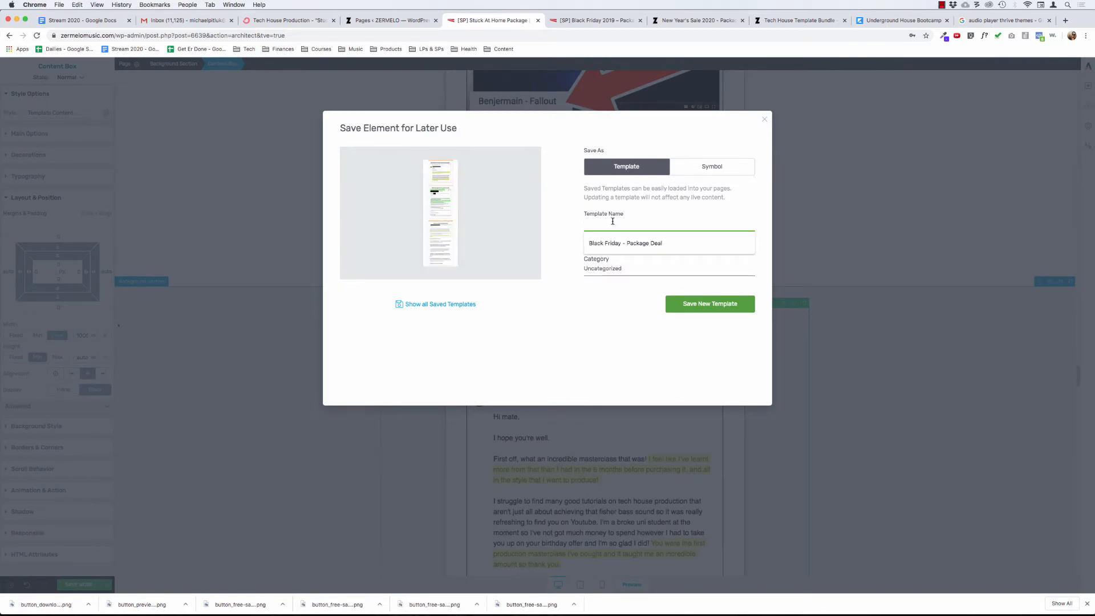
pyautogui.write('Testimonais')
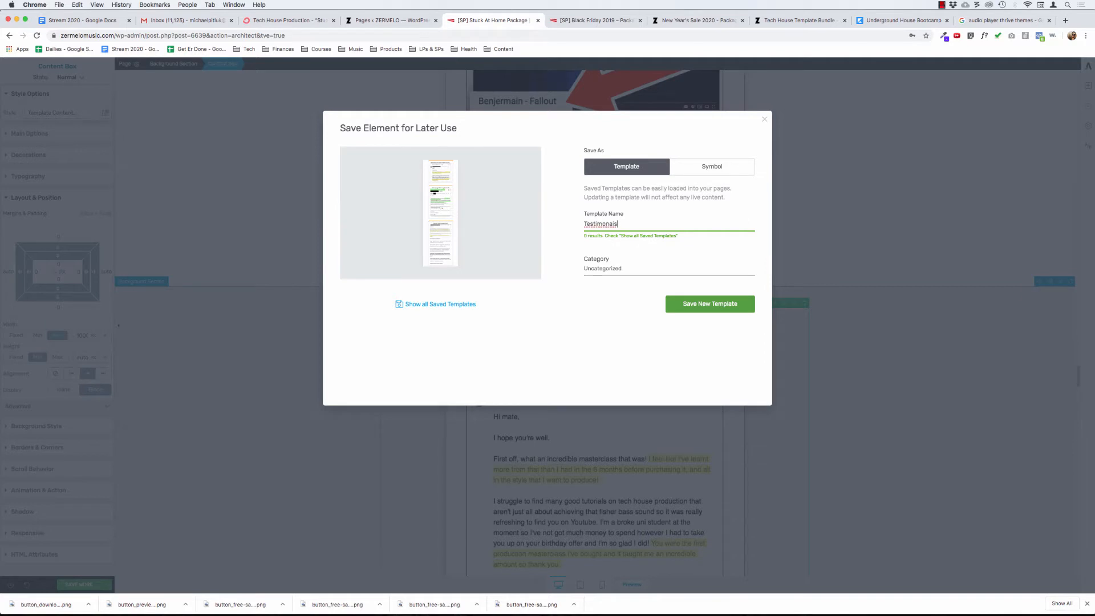
pyautogui.hotkey('alt', 'BackSpace')
pyautogui.write('Testimonials - M')
pyautogui.press('BackSpace')
pyautogui.press('BackSpace')
pyautogui.press('BackSpace')
pyautogui.write('- Box De')
pyautogui.click(709, 304)
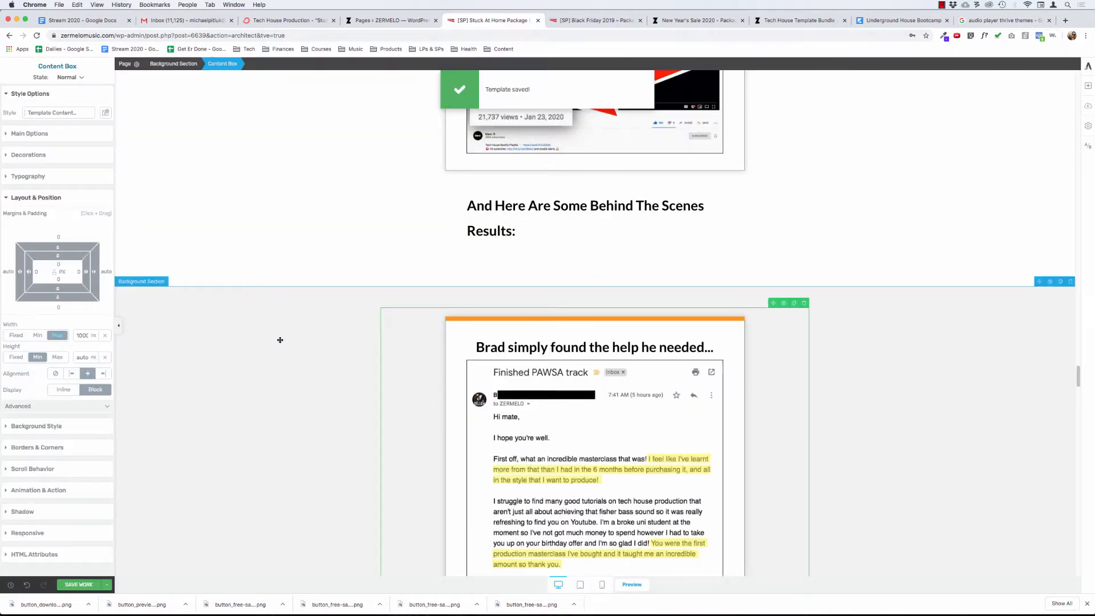
# Step: Try moving the testimonials content box directly below the "And Here Are Some Behind The Scenes Results:" heading and undo the move
pyautogui.click(319, 355)
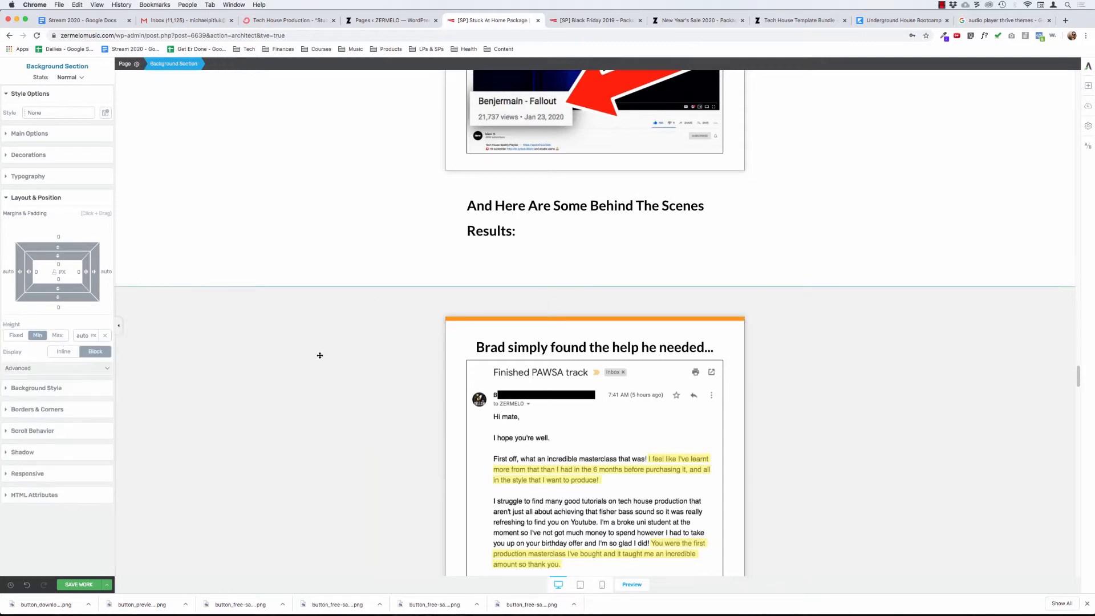
pyautogui.scroll(-3, 321, 356)
pyautogui.scroll(-2, 321, 356)
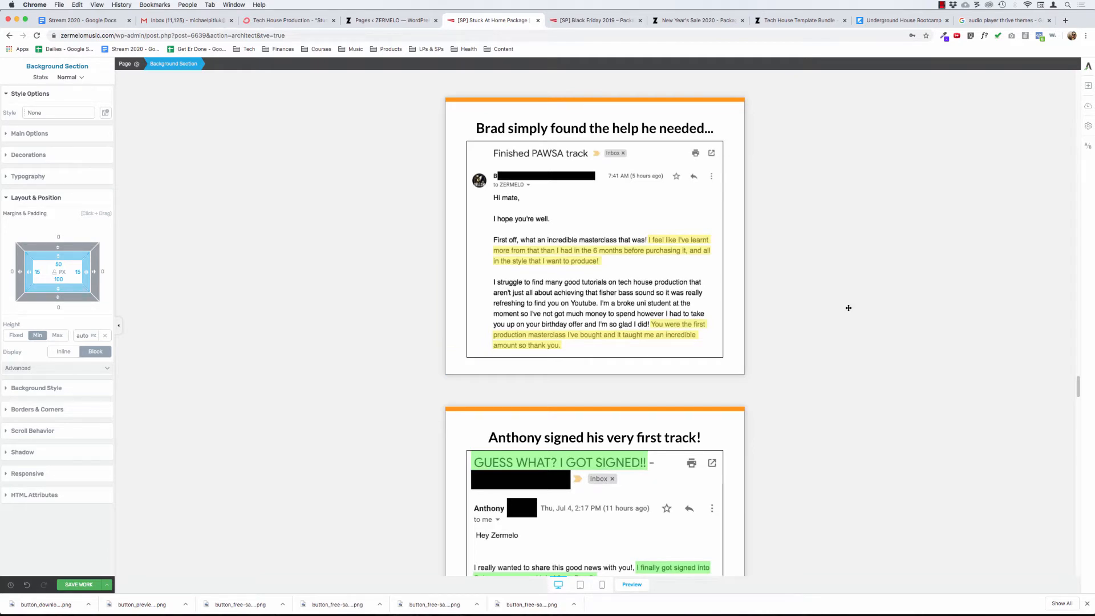
pyautogui.scroll(1, 849, 308)
pyautogui.scroll(3, 883, 283)
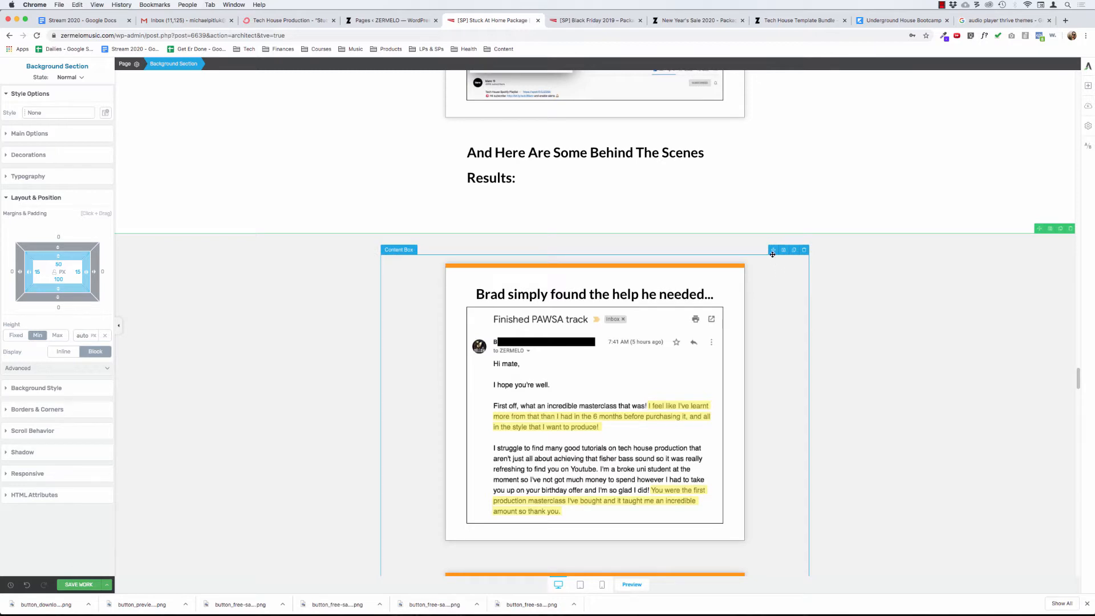
pyautogui.moveTo(772, 254)
pyautogui.mouseDown()
pyautogui.moveTo(593, 166)
pyautogui.moveTo(556, 180)
pyautogui.mouseUp()
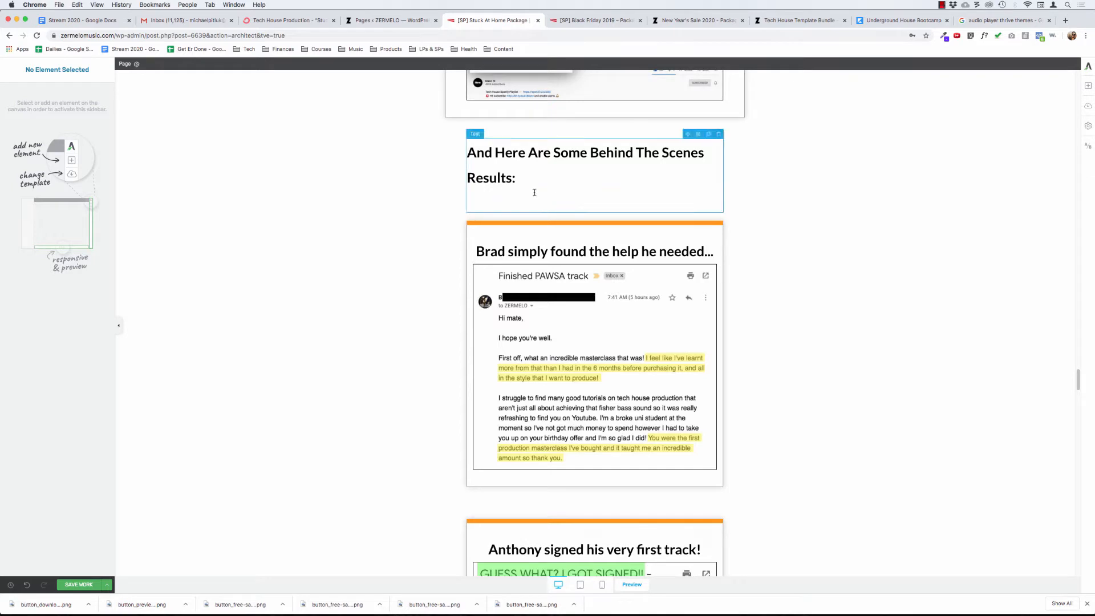
pyautogui.click(27, 588)
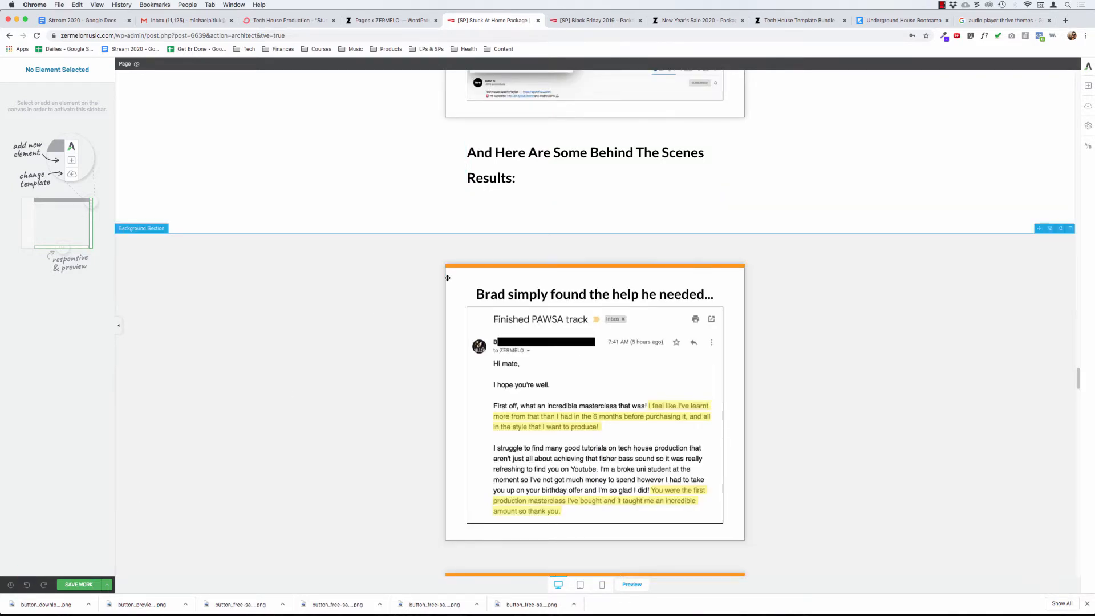
# Step: Move the testimonials content box into the white section at full width and place the "Behind The Scenes Results" heading above its first testimonial
pyautogui.scroll(3, 448, 278)
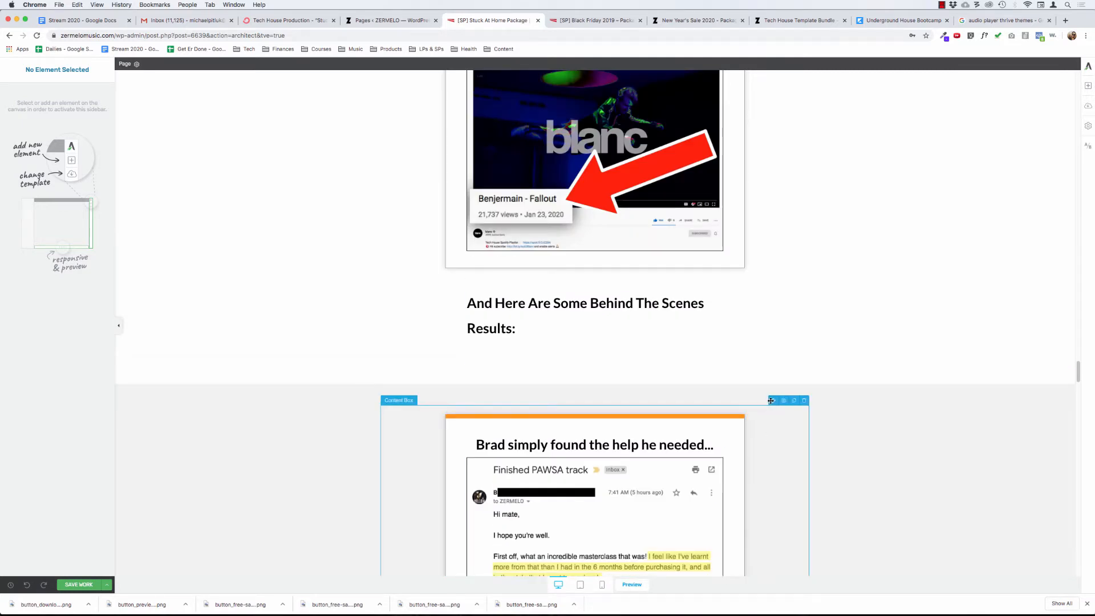
pyautogui.moveTo(770, 400); pyautogui.dragTo(649, 267)
pyautogui.scroll(-5, 269, 275)
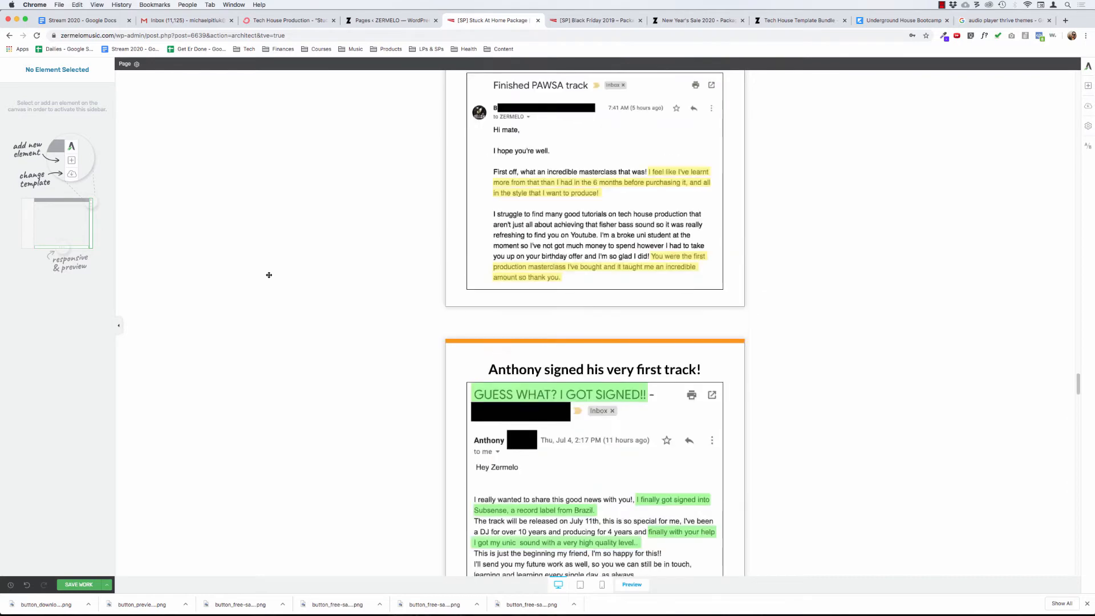
pyautogui.scroll(-15, 269, 275)
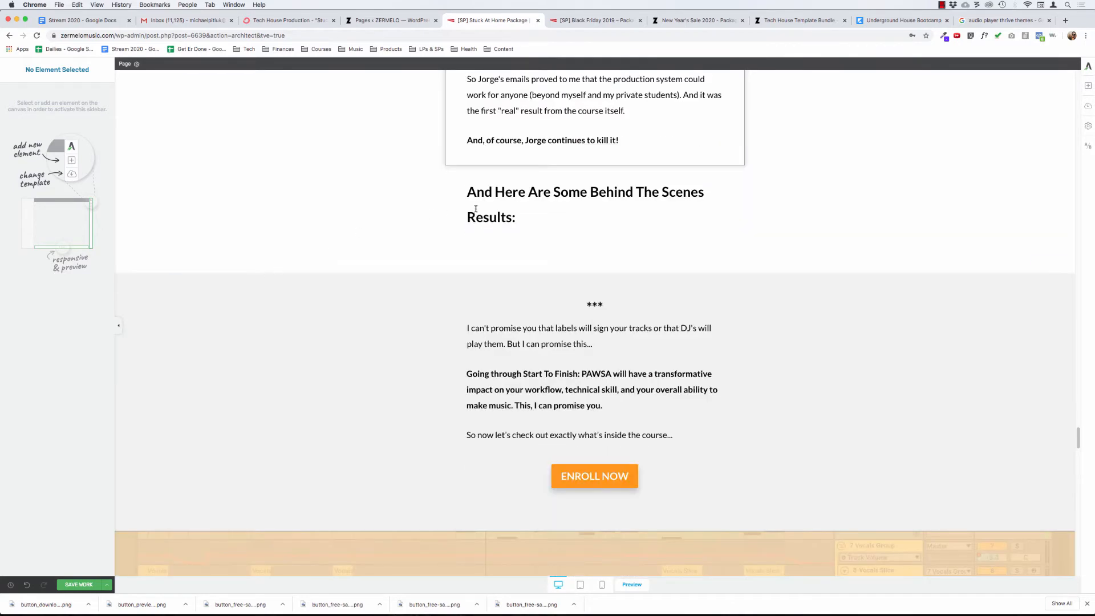
pyautogui.moveTo(690, 175); pyautogui.dragTo(692, 237)
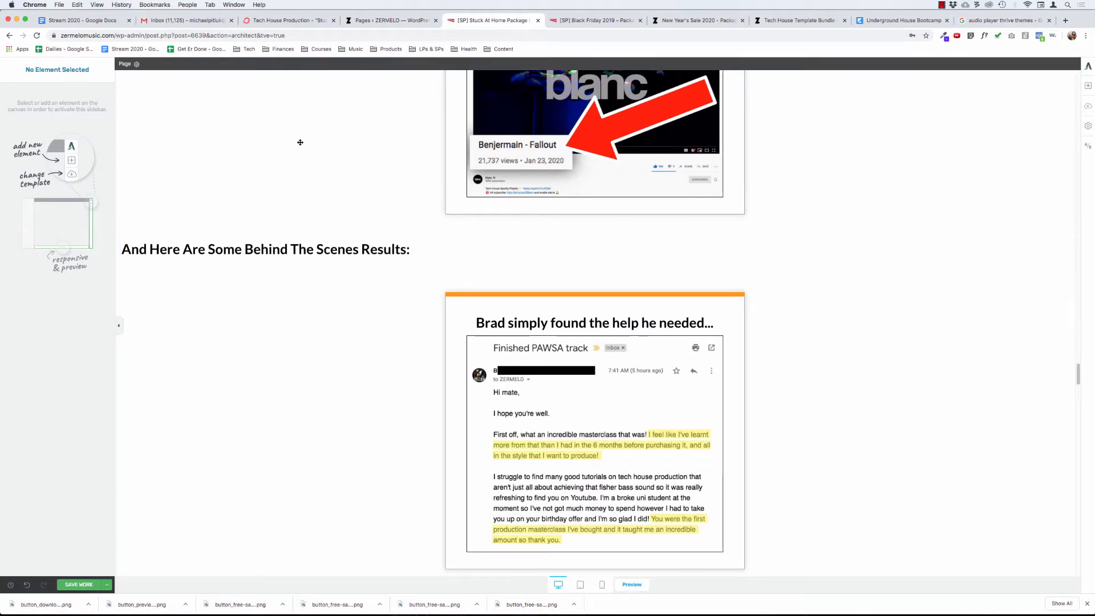
# Step: Set the maximum width of the "And Here Are Some Behind The Scenes Results:" heading to 600 px and centre it
pyautogui.click(667, 246)
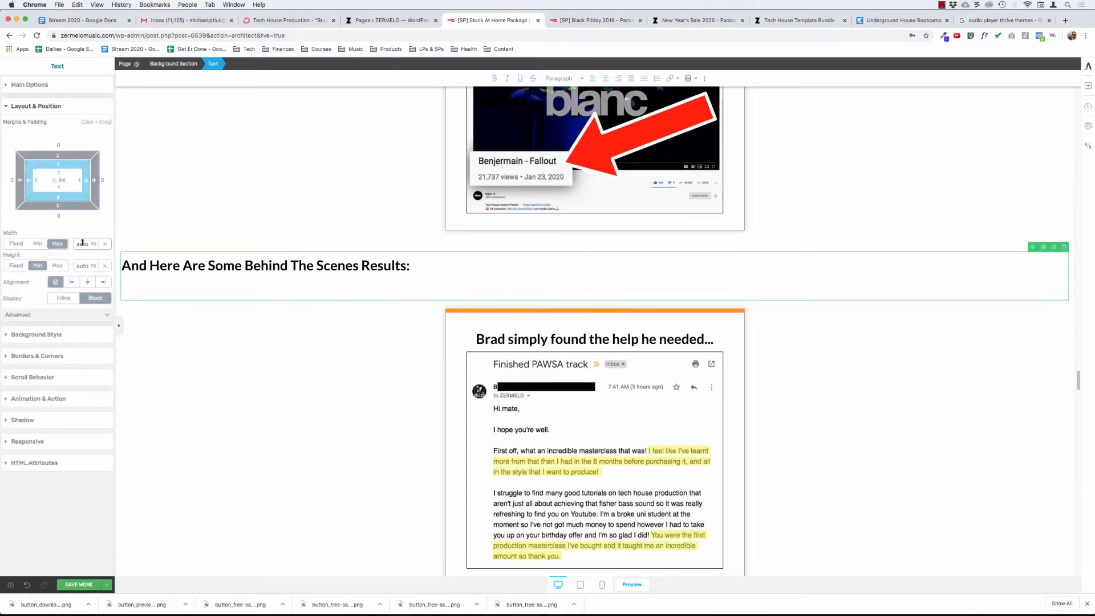
pyautogui.doubleClick(83, 244)
pyautogui.write('600')
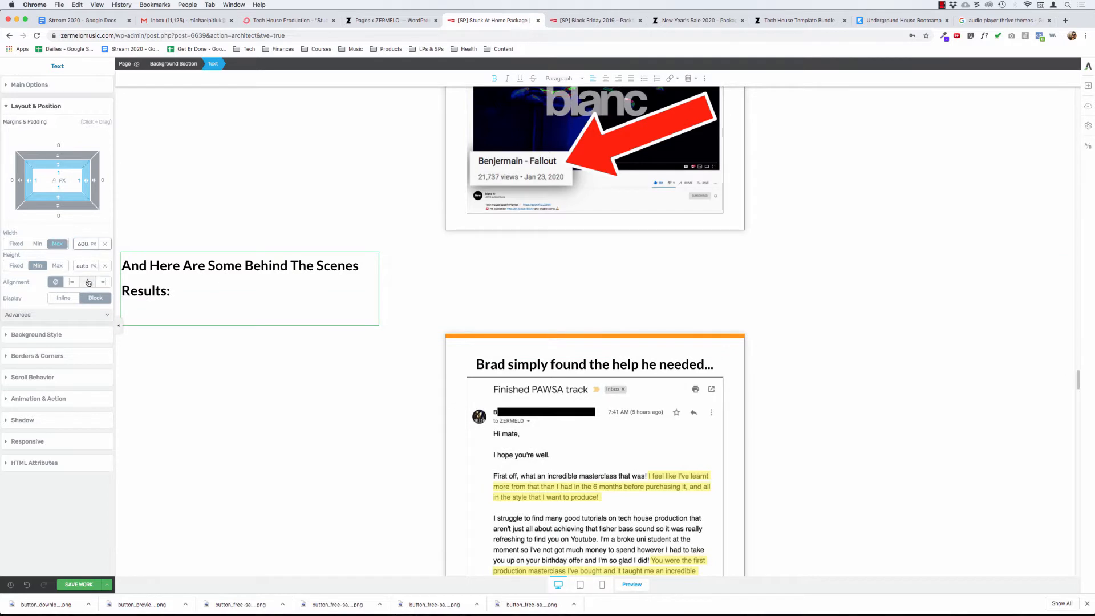
pyautogui.click(89, 282)
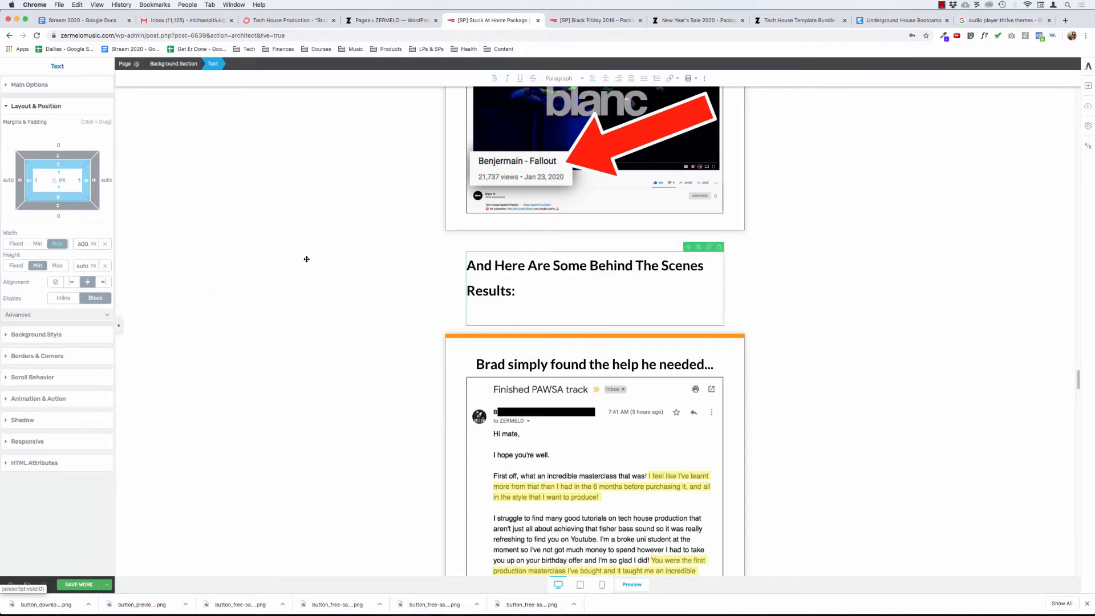
pyautogui.click(291, 221)
# Step: Undo the heading's width and alignment changes and the moves of the heading and the testimonials content box into the white section
pyautogui.scroll(10, 301, 206)
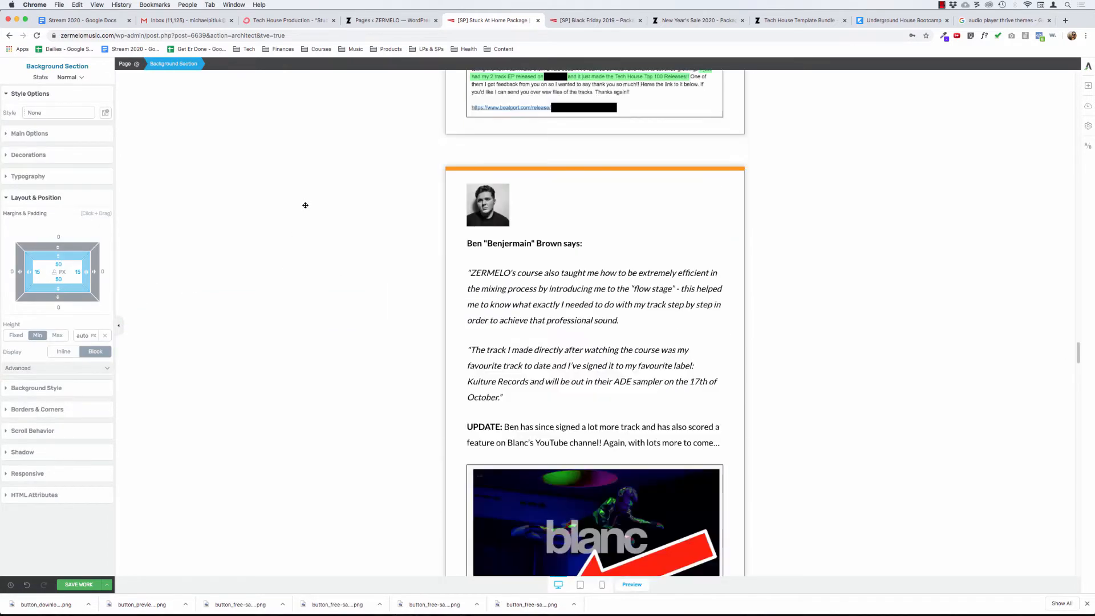
pyautogui.scroll(-9, 304, 206)
pyautogui.scroll(-2, 305, 205)
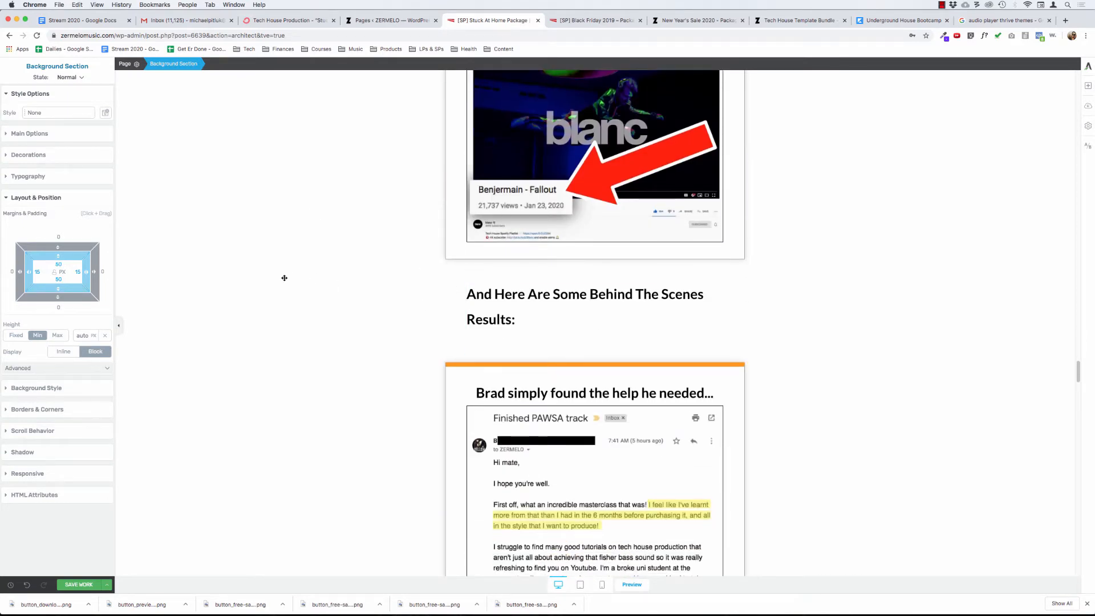
pyautogui.scroll(-20, 289, 345)
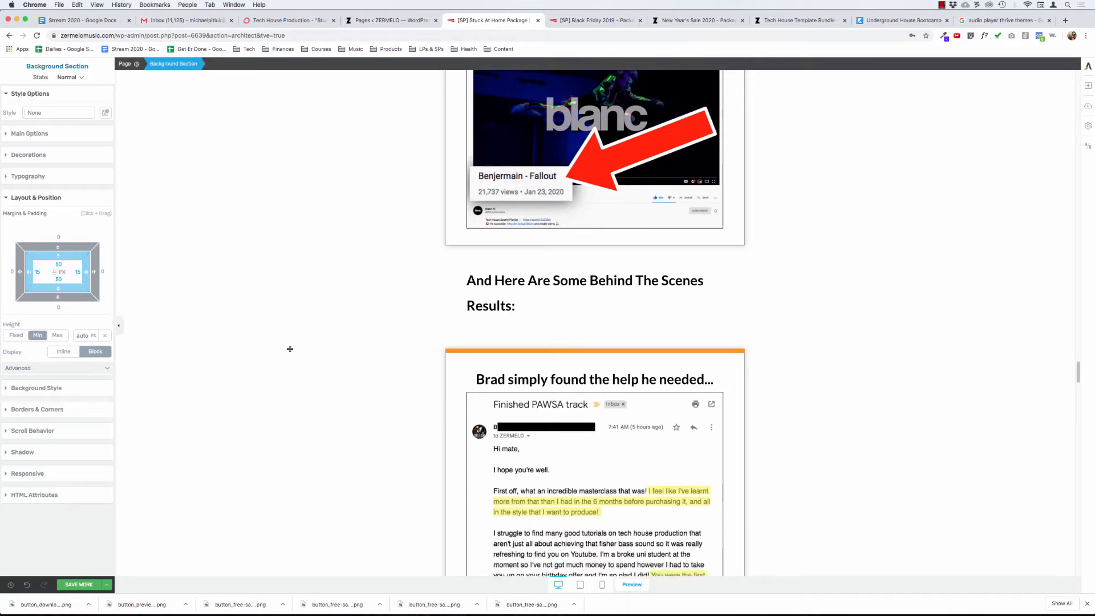
pyautogui.scroll(-20, 290, 349)
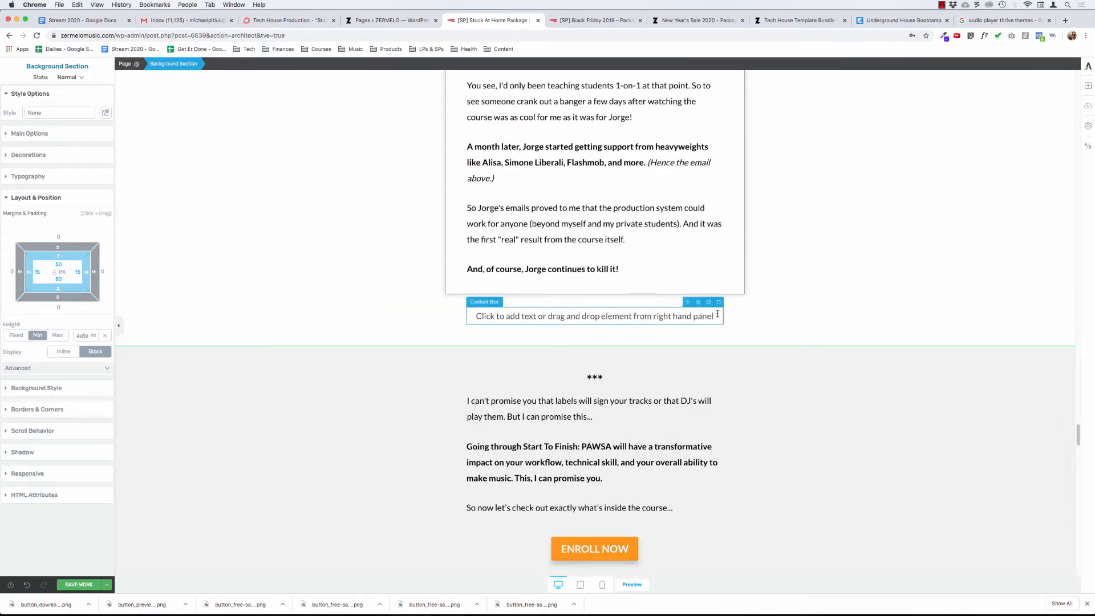
pyautogui.click(28, 586)
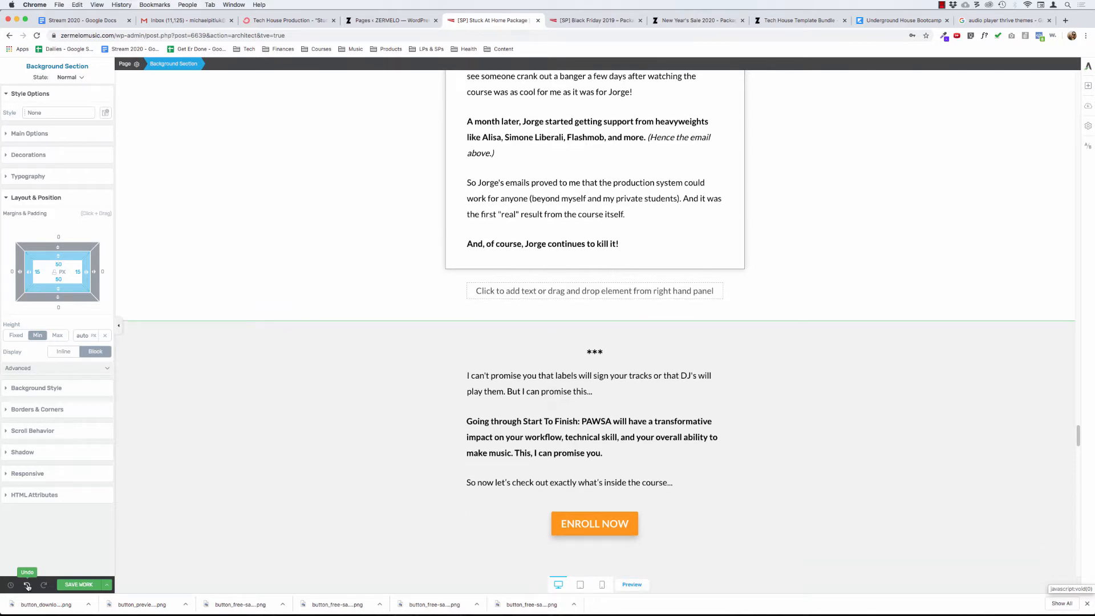
pyautogui.click(27, 586)
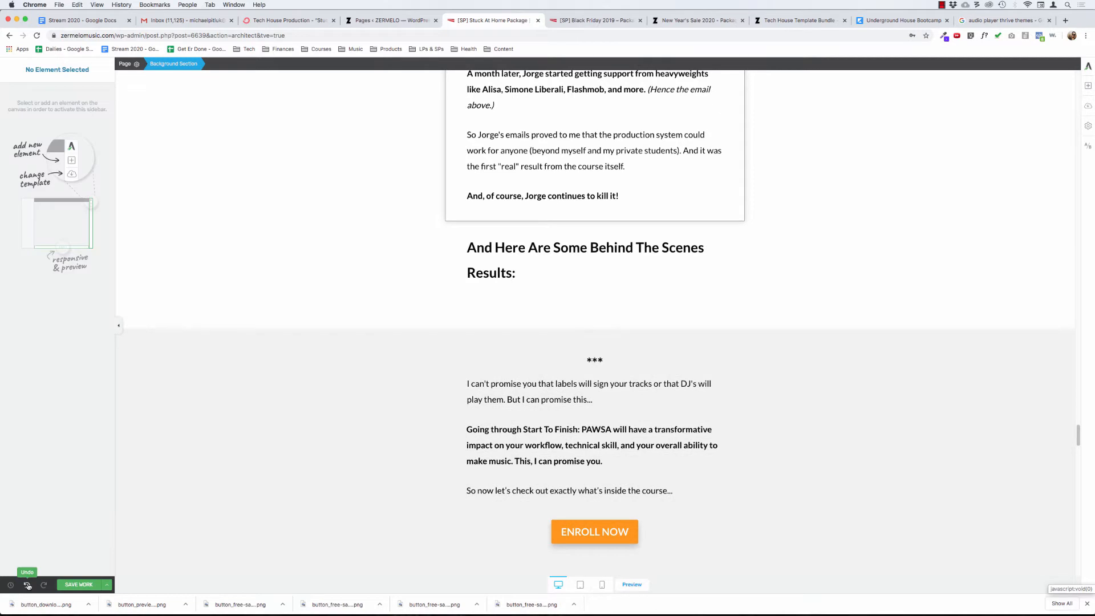
pyautogui.click(28, 586)
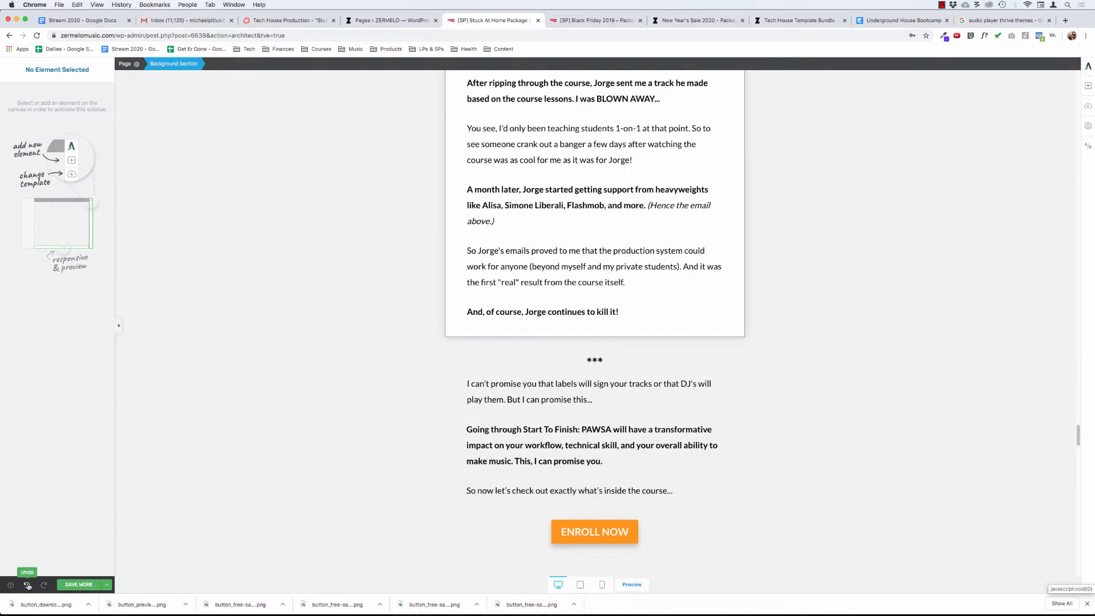
# Step: Move the "And Here Are Some Behind The Scenes Results:" heading into the grey section's content box above the first email testimonial and select it
pyautogui.scroll(10, 430, 387)
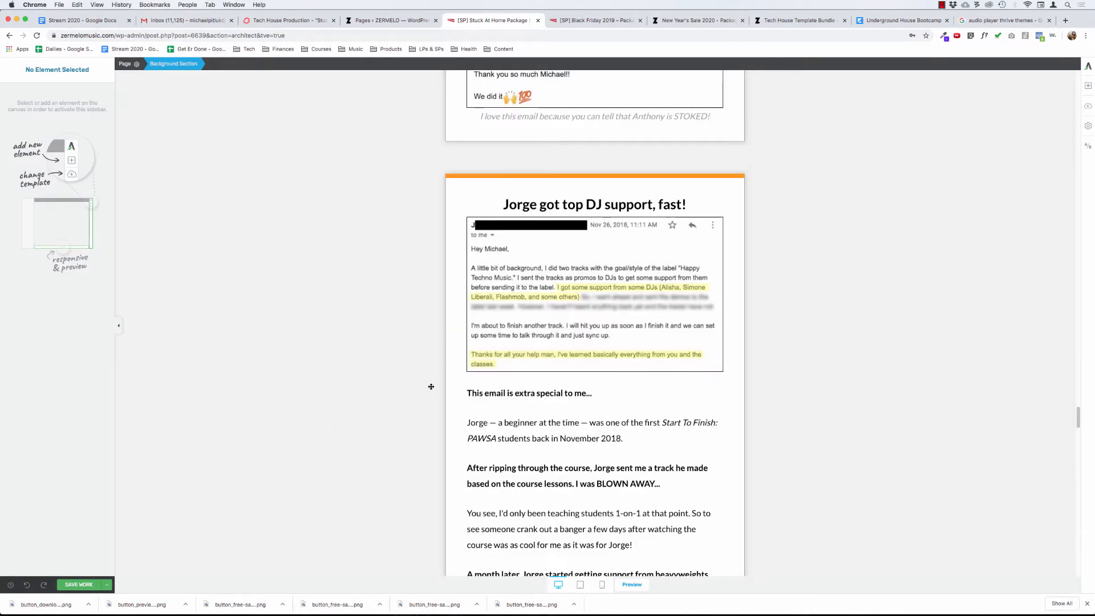
pyautogui.scroll(-15, 433, 386)
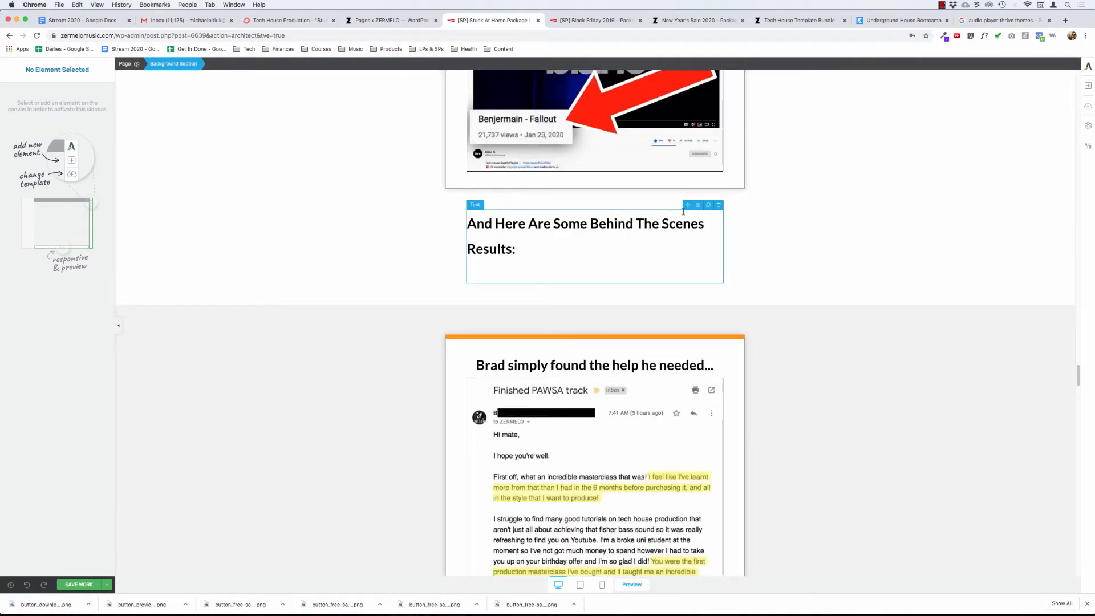
pyautogui.moveTo(687, 207); pyautogui.dragTo(572, 335)
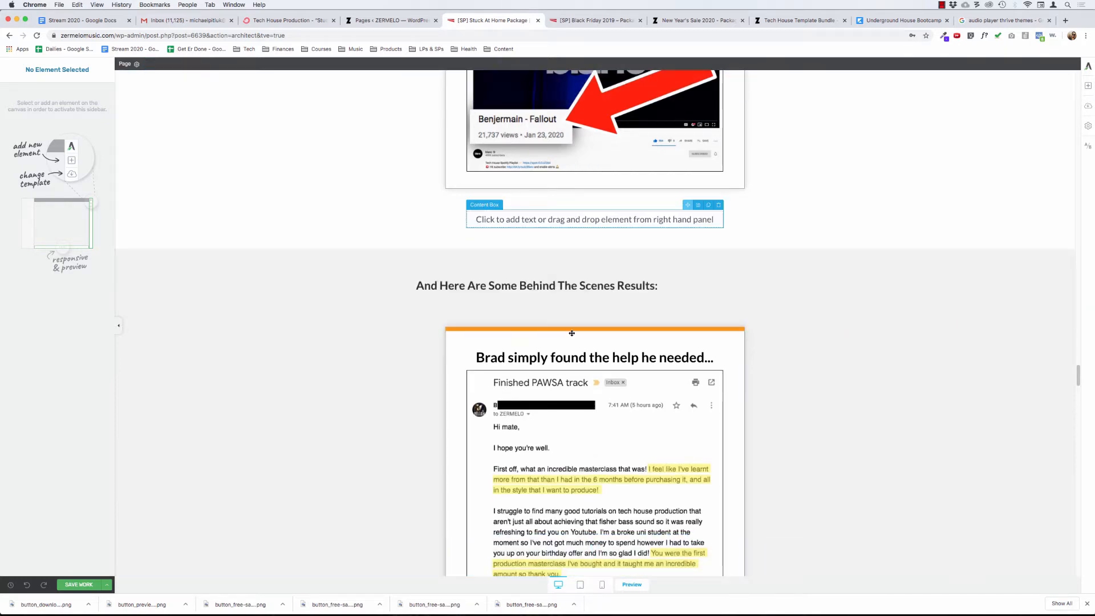
pyautogui.click(459, 283)
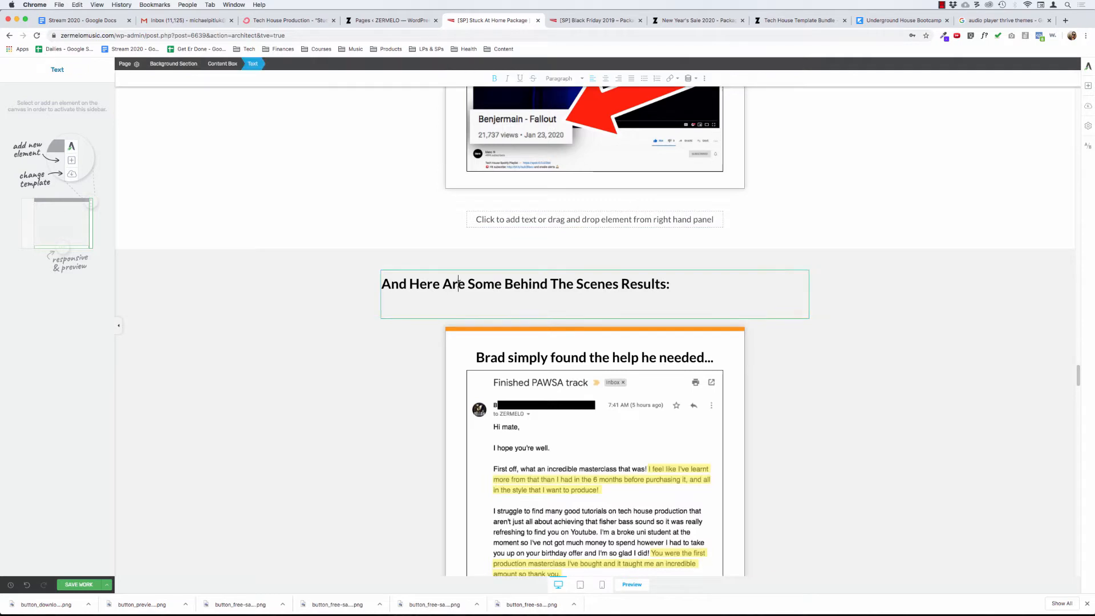
pyautogui.click(251, 72)
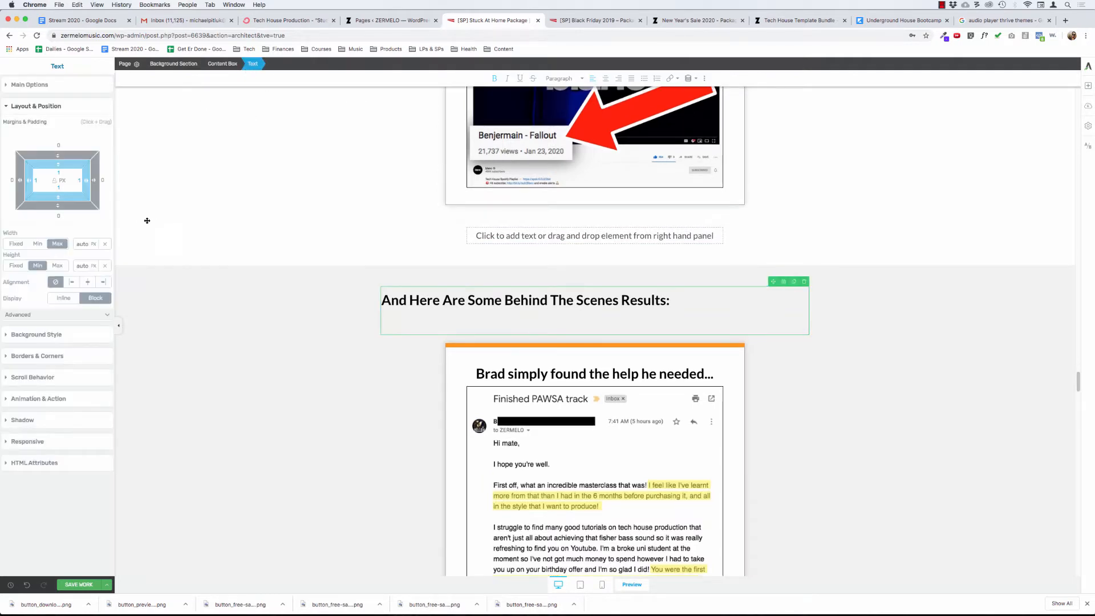
# Step: Set the maximum width of the "And Here Are Some Behind The Scenes Results:" heading in the grey section to 600 px and centre it
pyautogui.doubleClick(84, 244)
pyautogui.write('600')
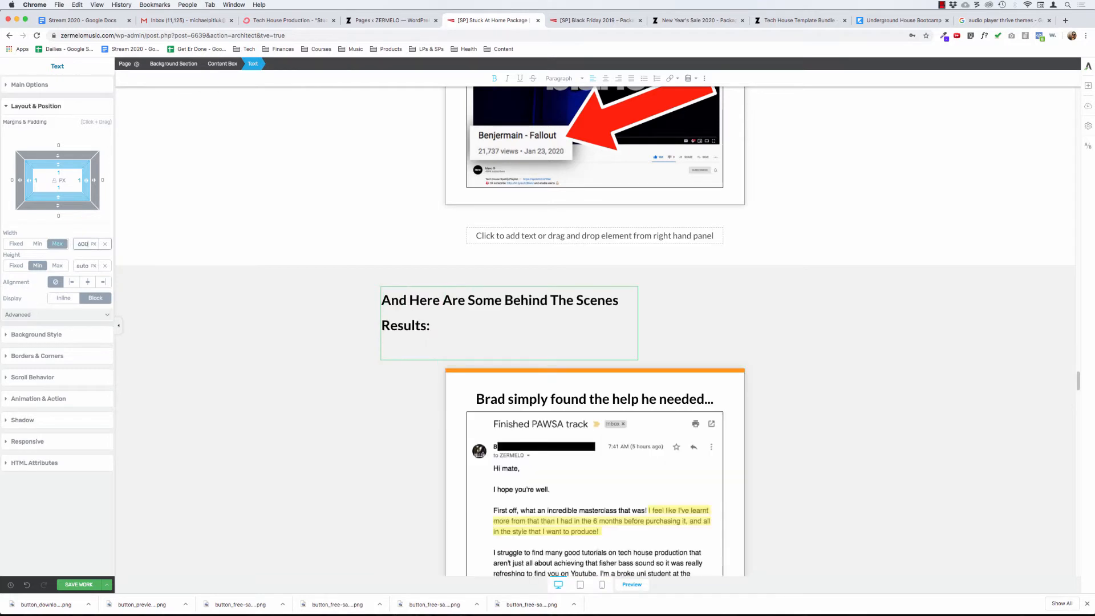
pyautogui.click(87, 283)
# Step: Delete the empty content box left at the end of the white section below the Benjermain - Fallout image
pyautogui.click(693, 235)
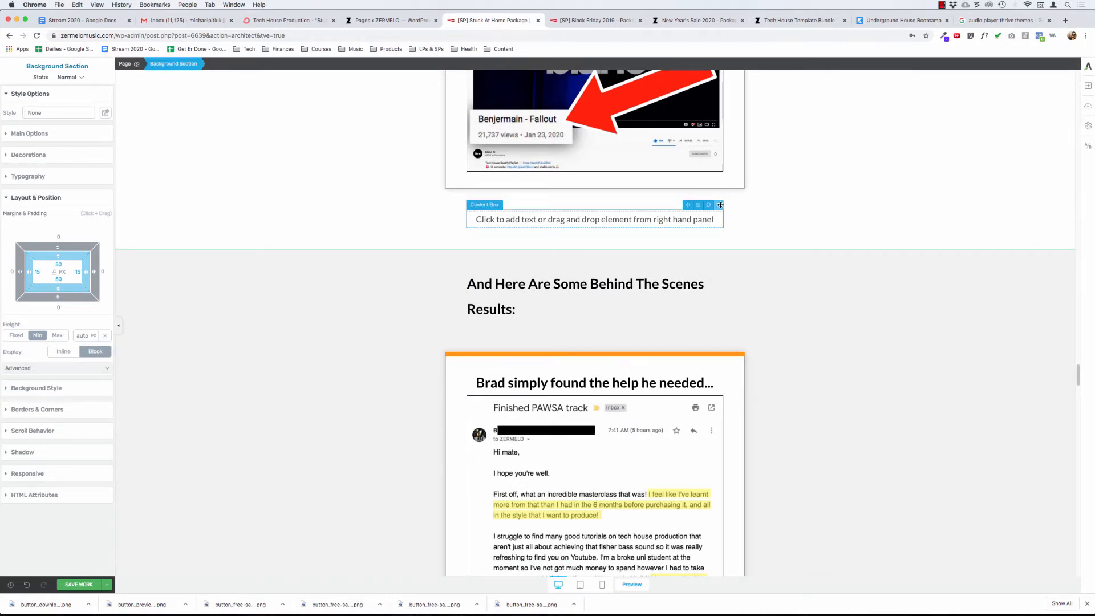
pyautogui.click(721, 204)
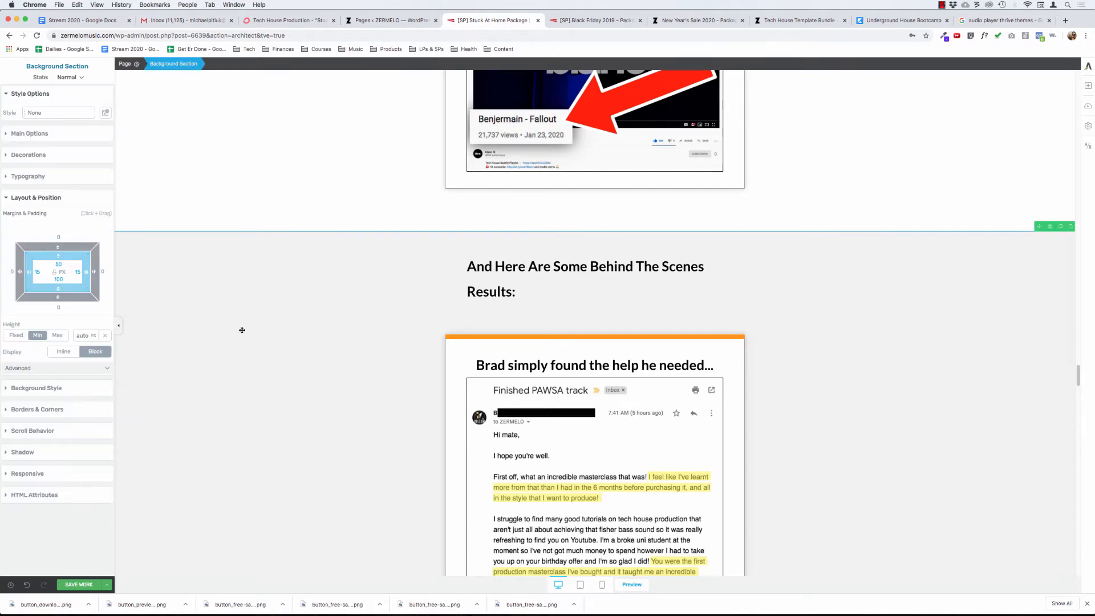
pyautogui.scroll(5, 239, 323)
pyautogui.scroll(-3, 443, 371)
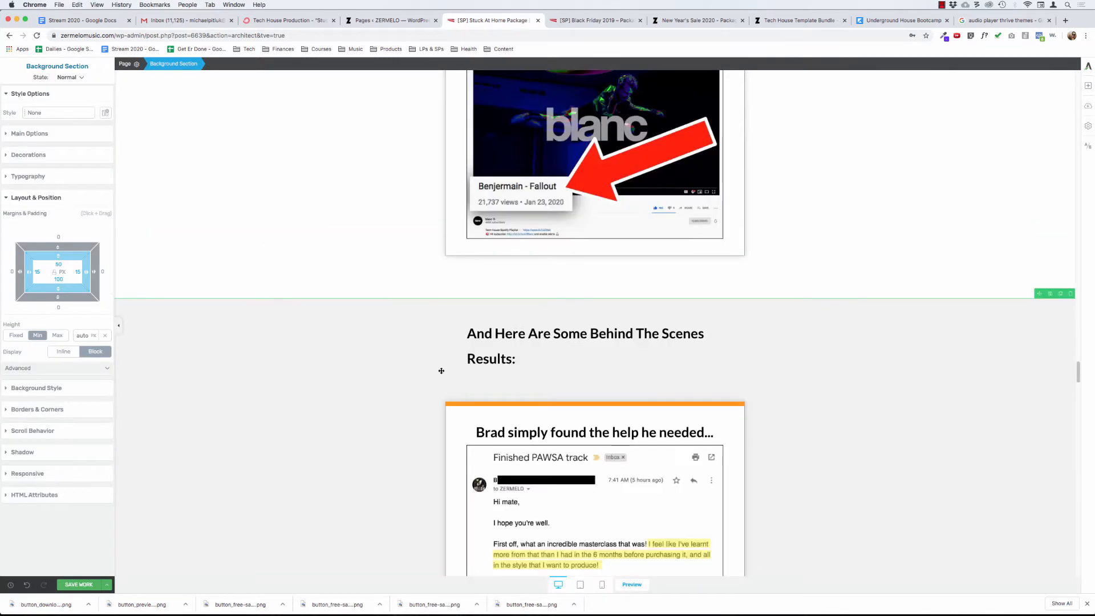
# Step: Hyphenate "Behind-The-Scenes" in the heading above the email testimonials and deselect the text
pyautogui.click(637, 333)
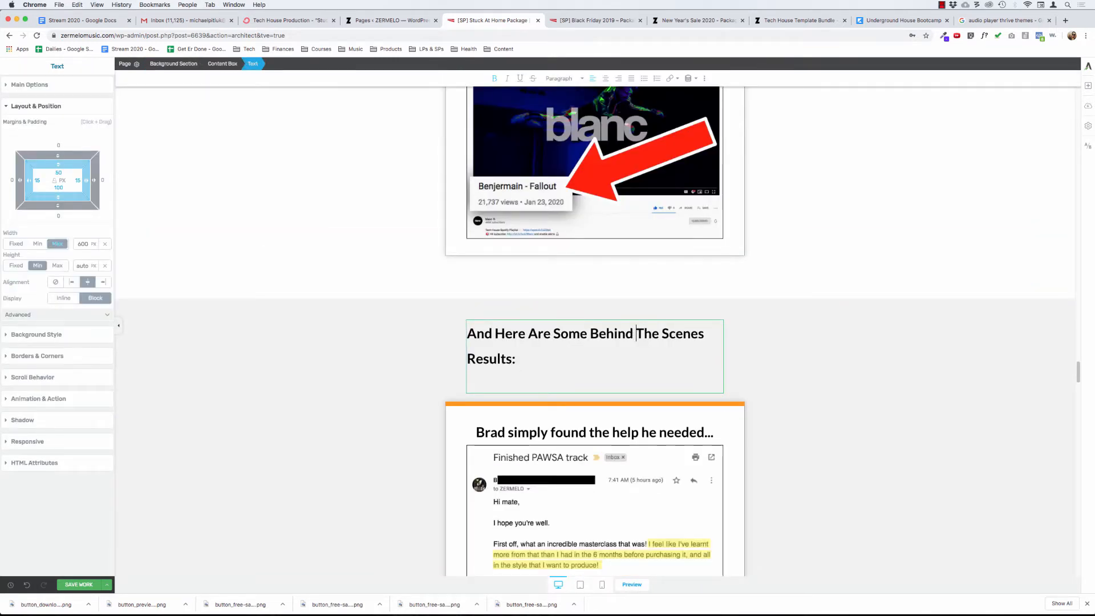
pyautogui.press('BackSpace')
pyautogui.write('-')
pyautogui.click(660, 333)
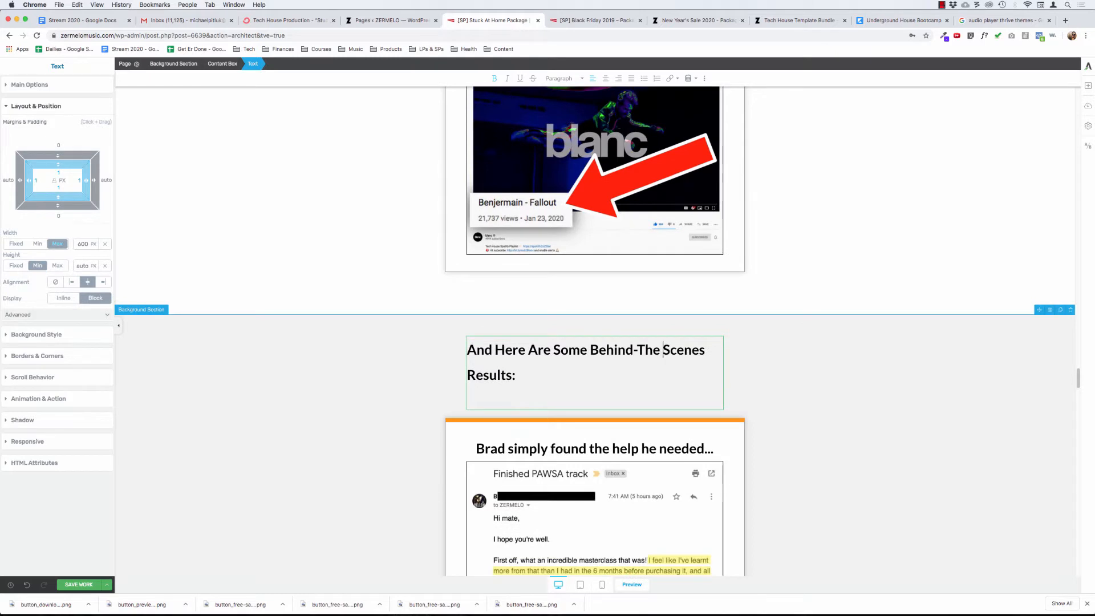
pyautogui.press('BackSpace')
pyautogui.write('-')
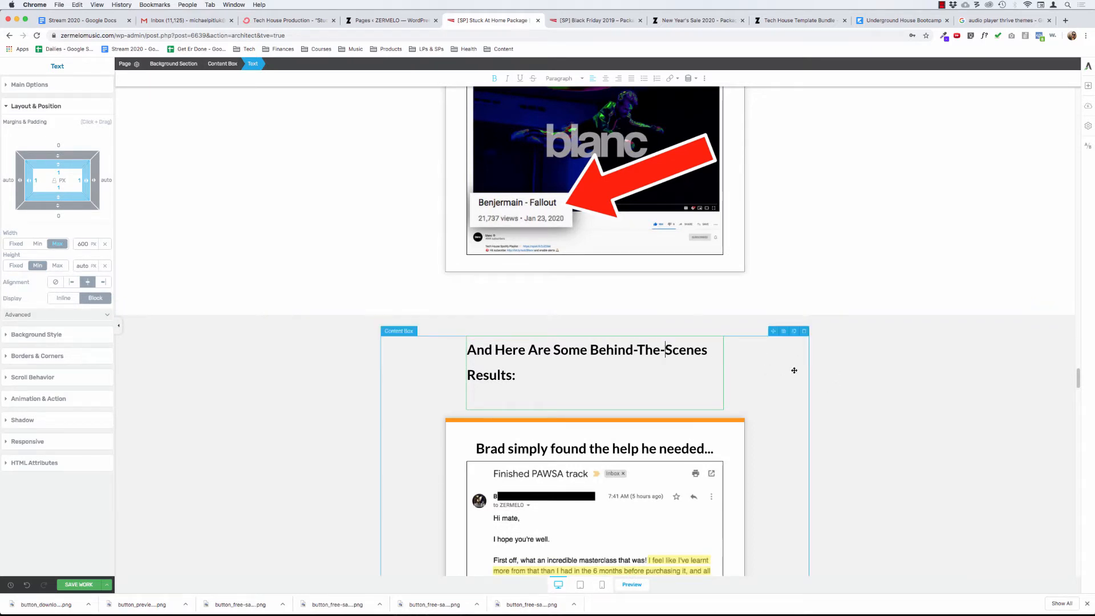
pyautogui.click(910, 391)
# Step: Delete the "***", "I can't promise you" and "Going through Start To Finish: PAWSA" text blocks between the last testimonial and the ENROLL NOW button
pyautogui.scroll(-5, 911, 392)
pyautogui.scroll(-15, 912, 392)
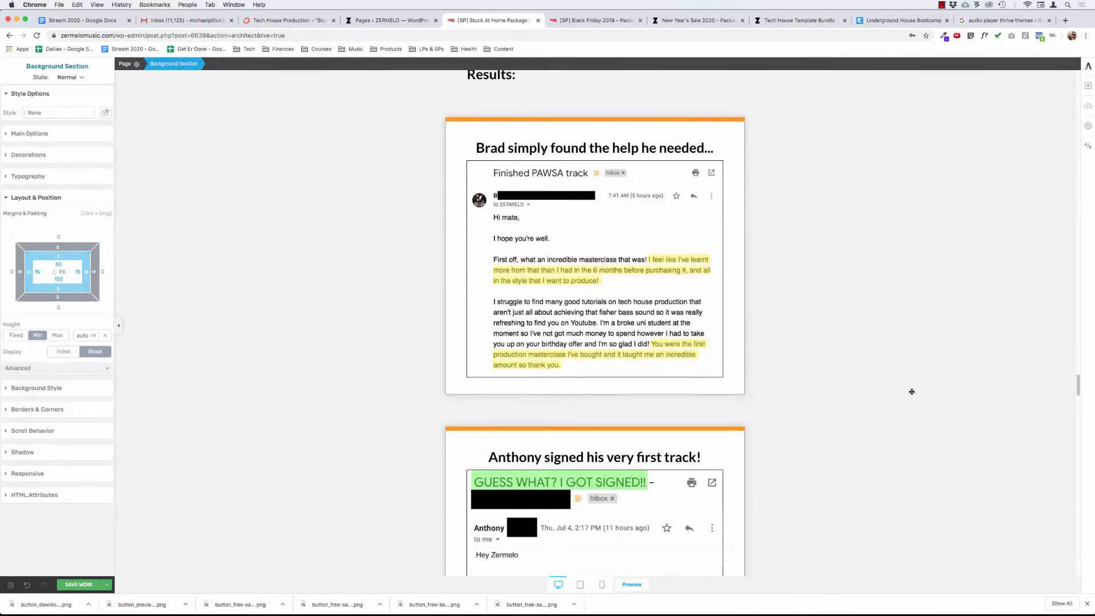
pyautogui.scroll(-20, 911, 392)
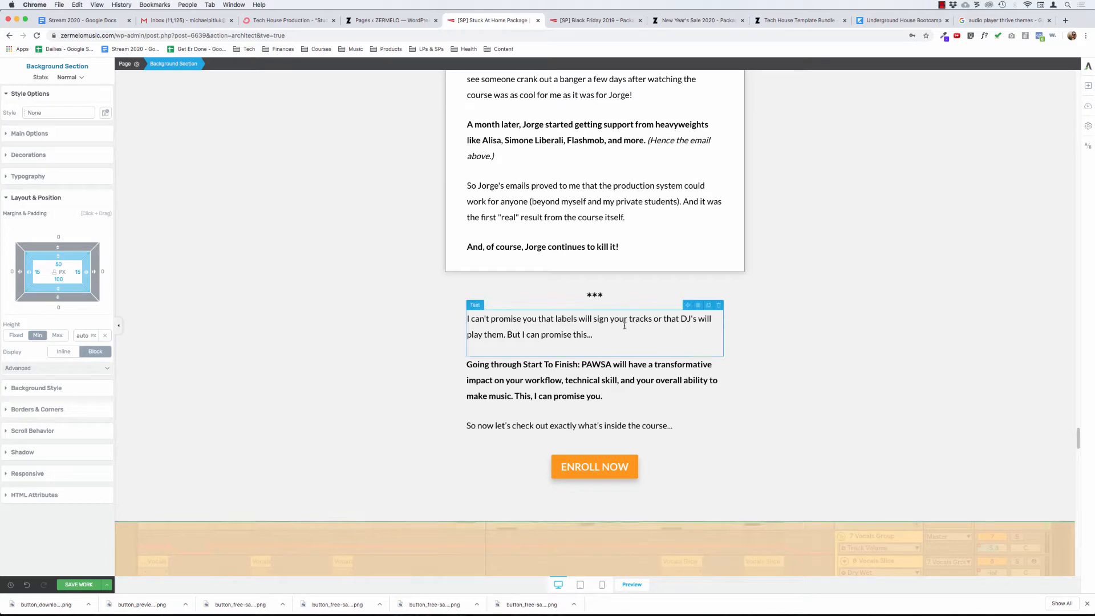
pyautogui.click(718, 305)
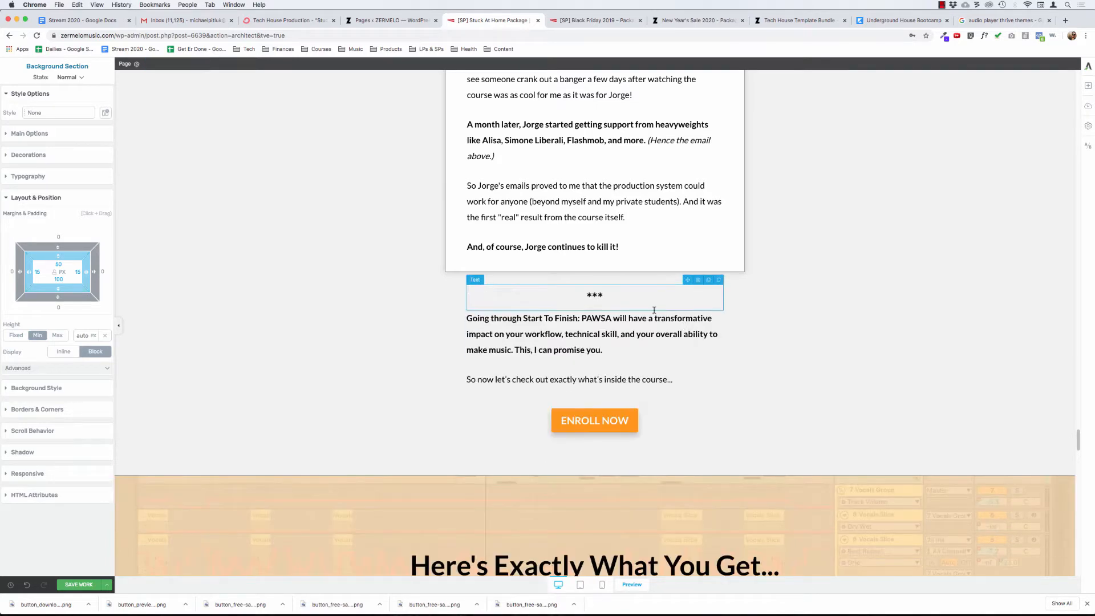
pyautogui.click(719, 280)
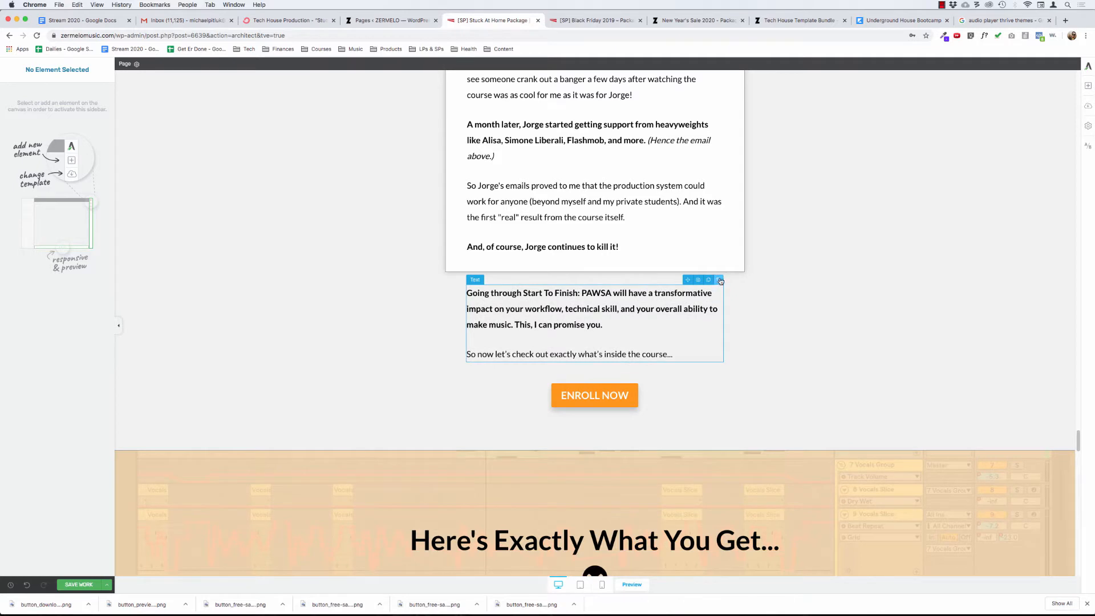
pyautogui.click(718, 280)
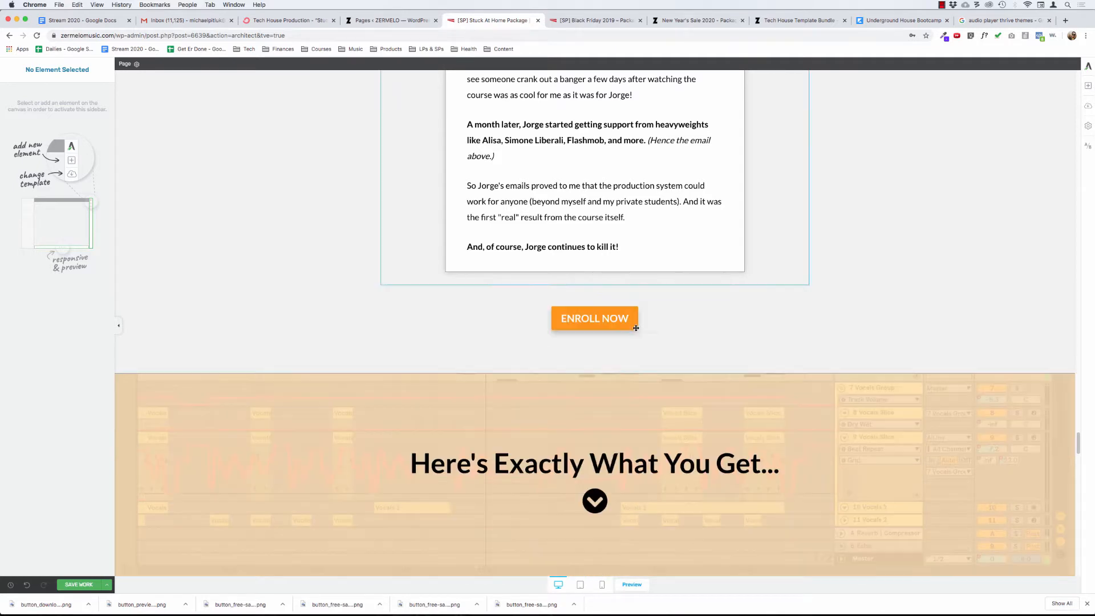
# Step: Insert the saved "Logos - Tool, Dirty, Mars" template between the results bullet list and the "Here's What Some Top Students Have To Stay:" heading
pyautogui.click(1088, 85)
pyautogui.moveTo(1012, 315); pyautogui.dragTo(624, 284)
pyautogui.scroll(20, 633, 283)
pyautogui.scroll(20, 633, 283)
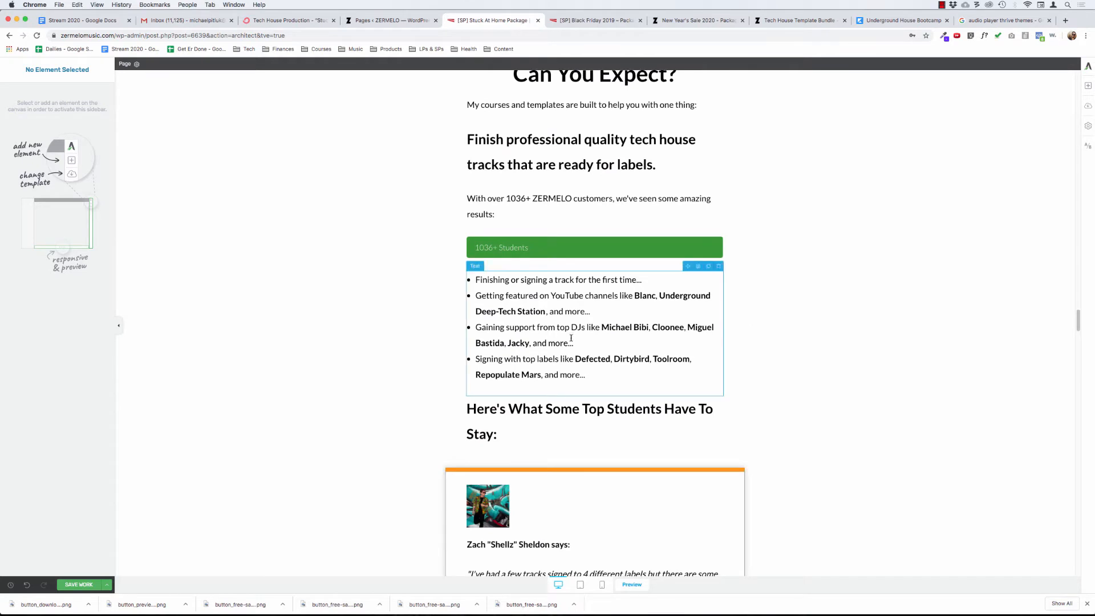
pyautogui.click(1088, 86)
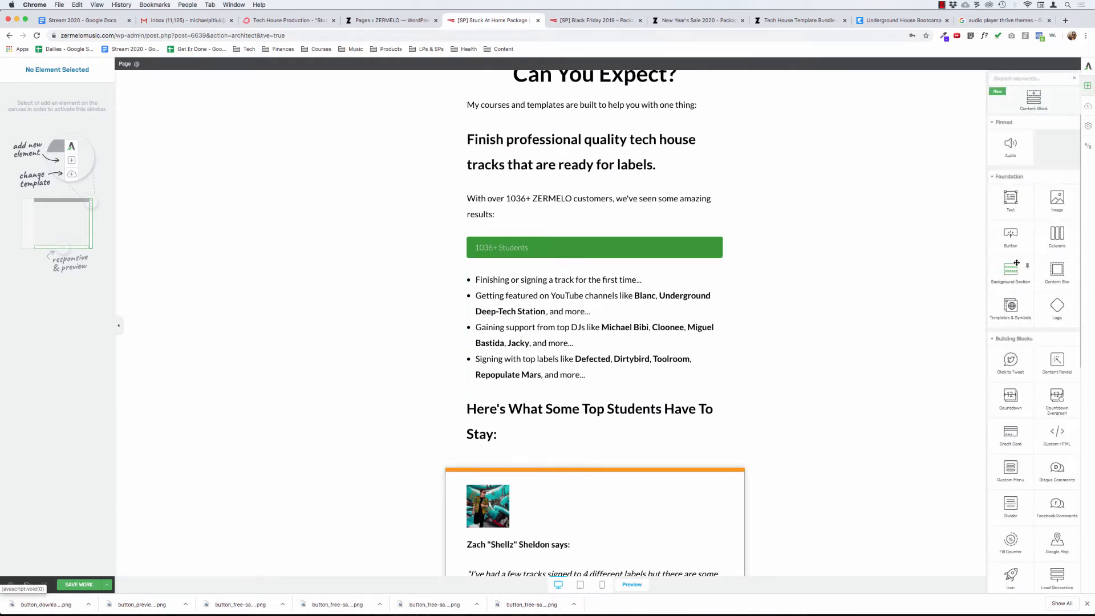
pyautogui.moveTo(1010, 308); pyautogui.dragTo(565, 405)
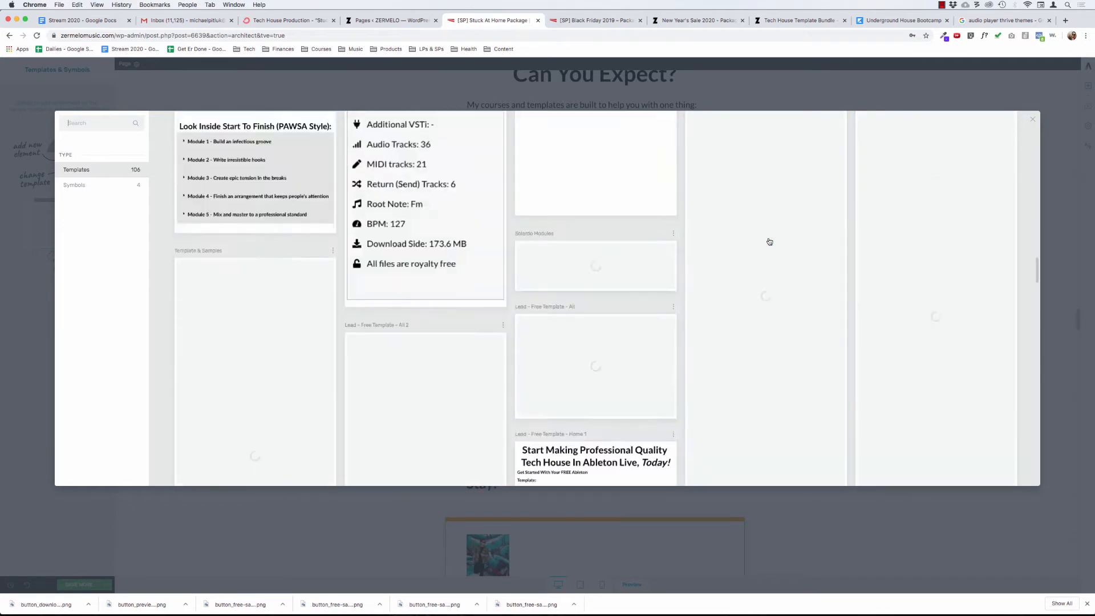
pyautogui.click(79, 123)
pyautogui.write('logo')
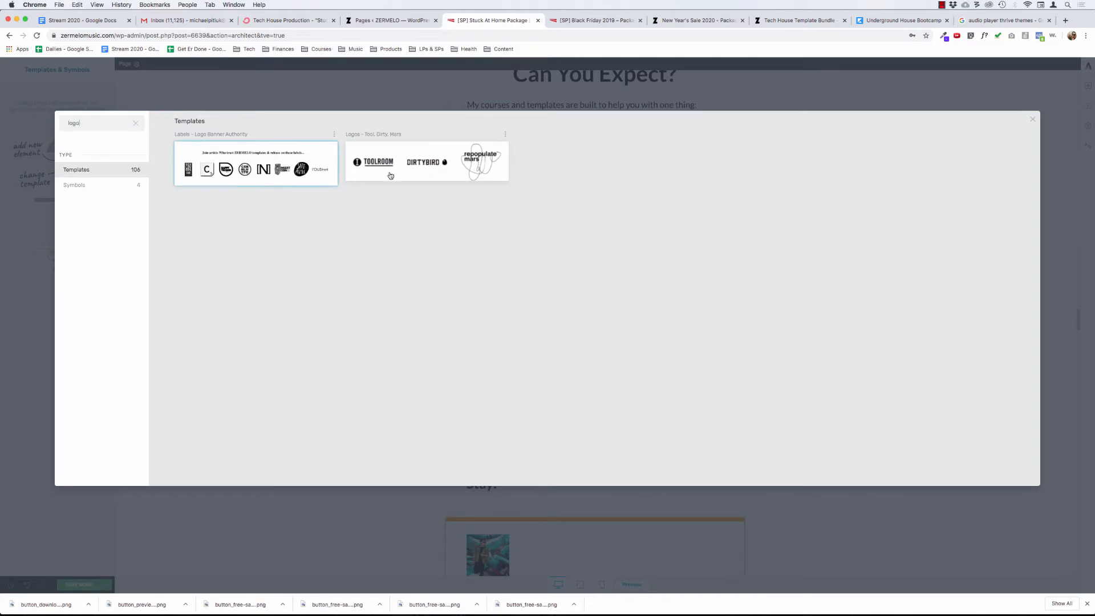
pyautogui.click(463, 158)
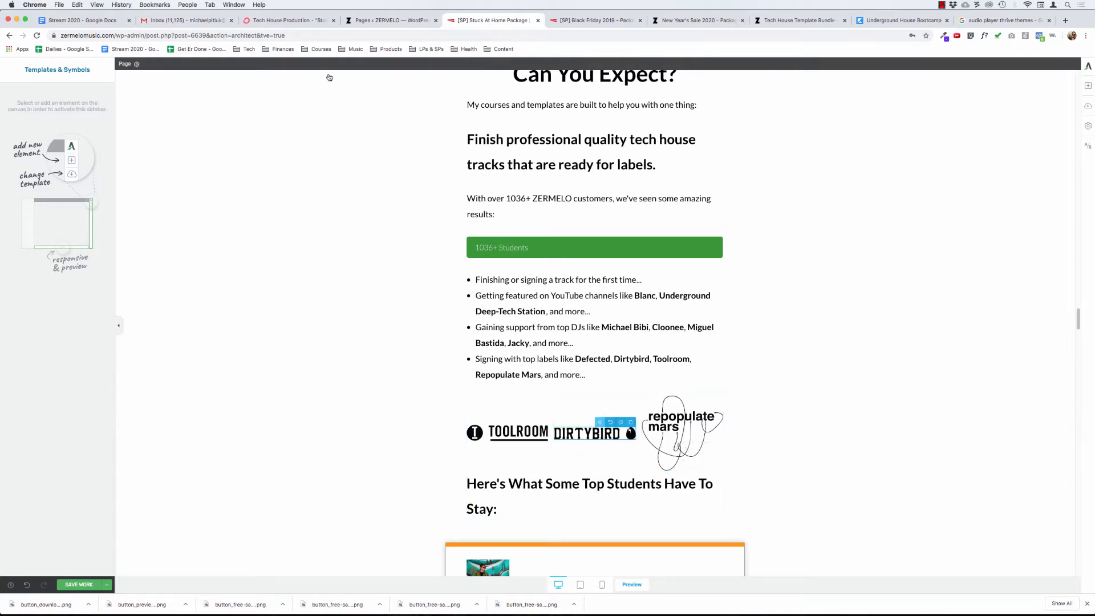
# Step: Try to move the label logos below the "Here's What Some Top Students Have To Stay:" heading and undo the move
pyautogui.click(510, 430)
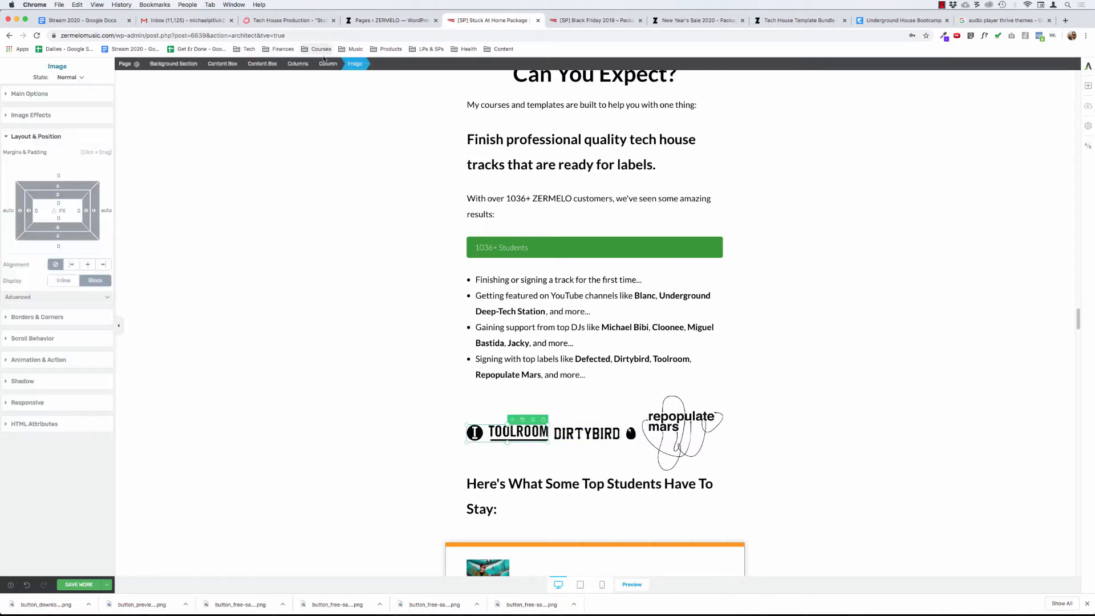
pyautogui.click(262, 63)
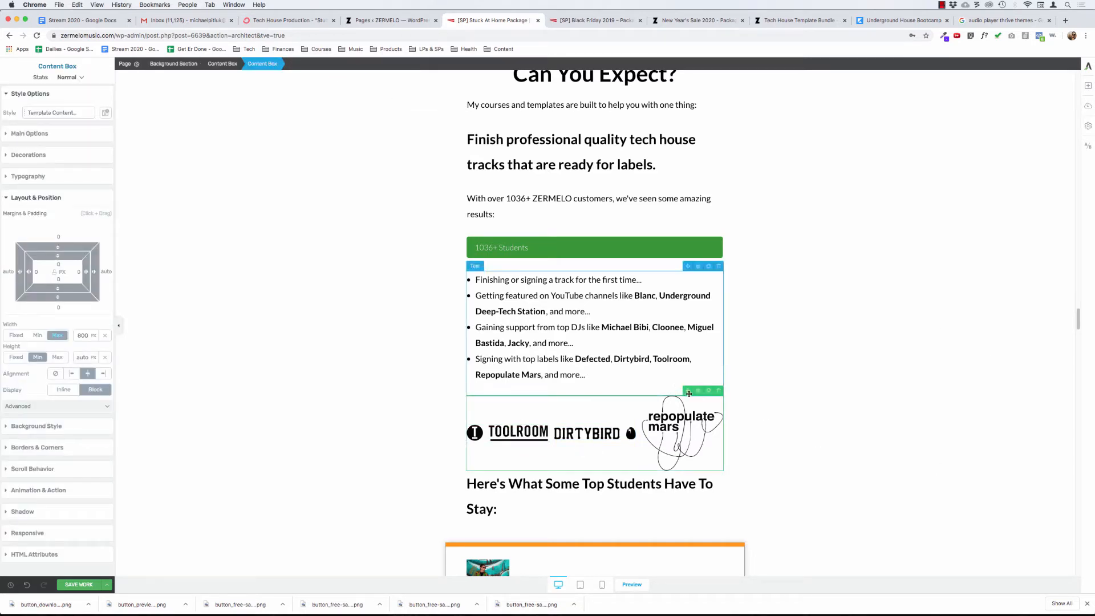
pyautogui.moveTo(630, 496); pyautogui.dragTo(587, 494)
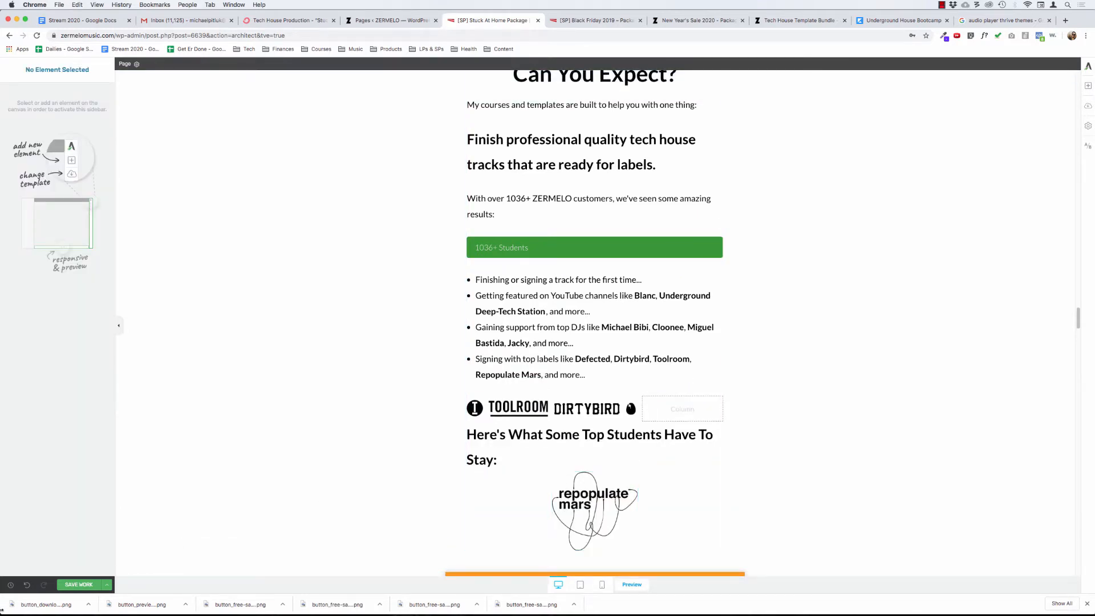
pyautogui.click(26, 585)
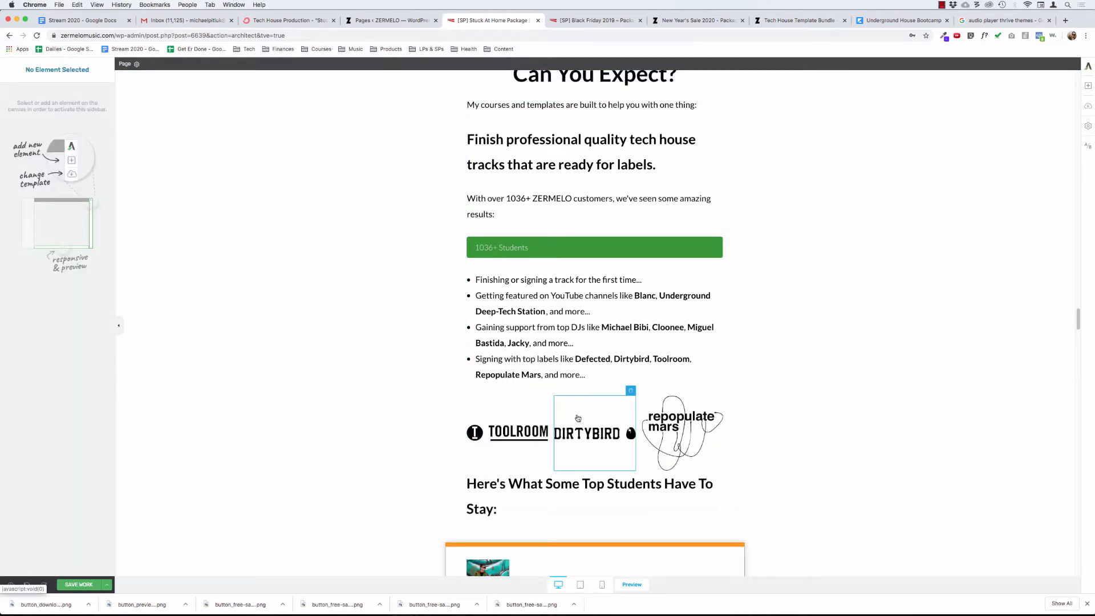
# Step: Move the whole label logo box into the wider testimonials box above the first testimonial and place the "Here's What Some Top Students" heading beneath it
pyautogui.click(578, 432)
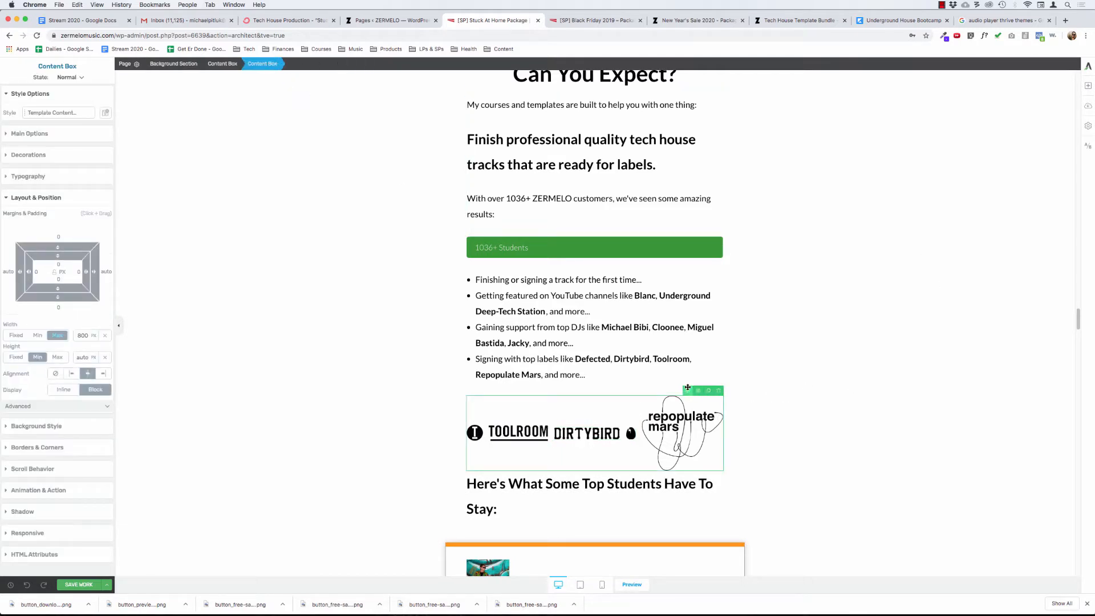
pyautogui.moveTo(688, 389); pyautogui.dragTo(591, 511)
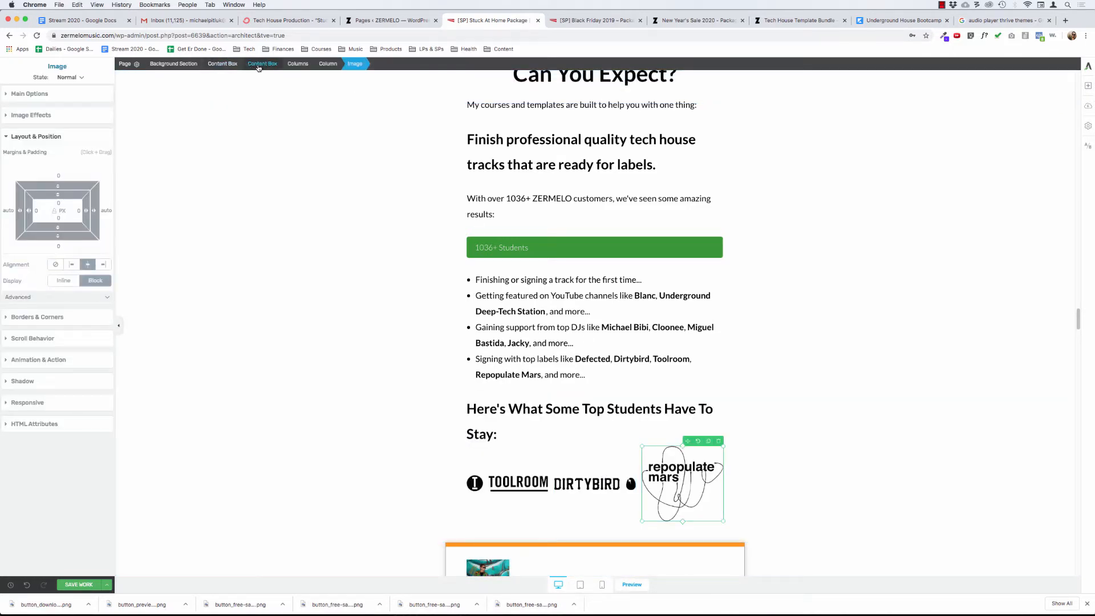
pyautogui.click(259, 67)
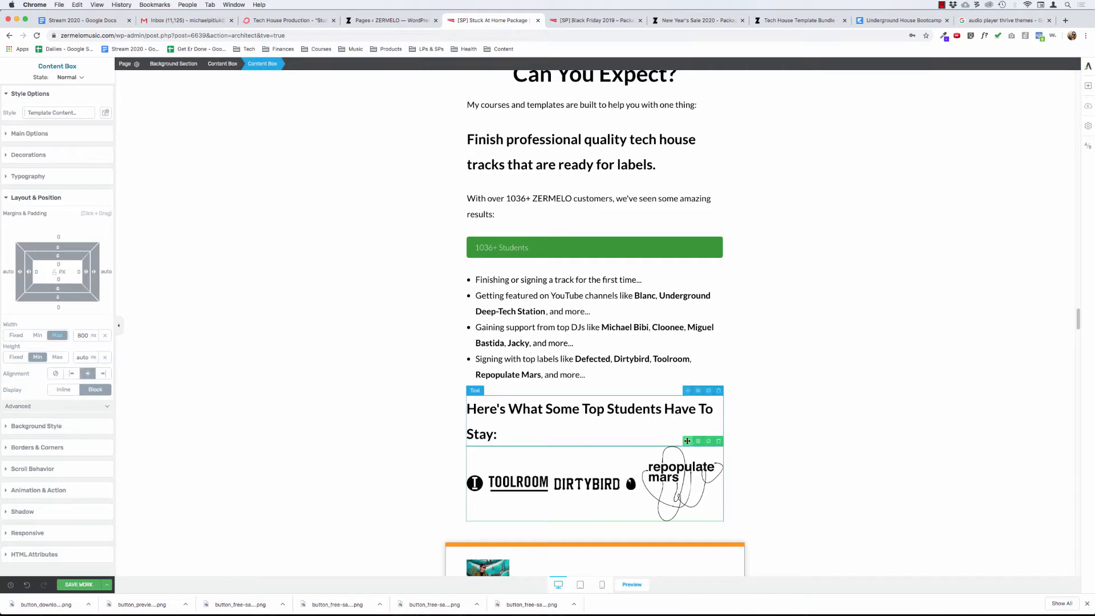
pyautogui.moveTo(687, 441); pyautogui.dragTo(620, 526)
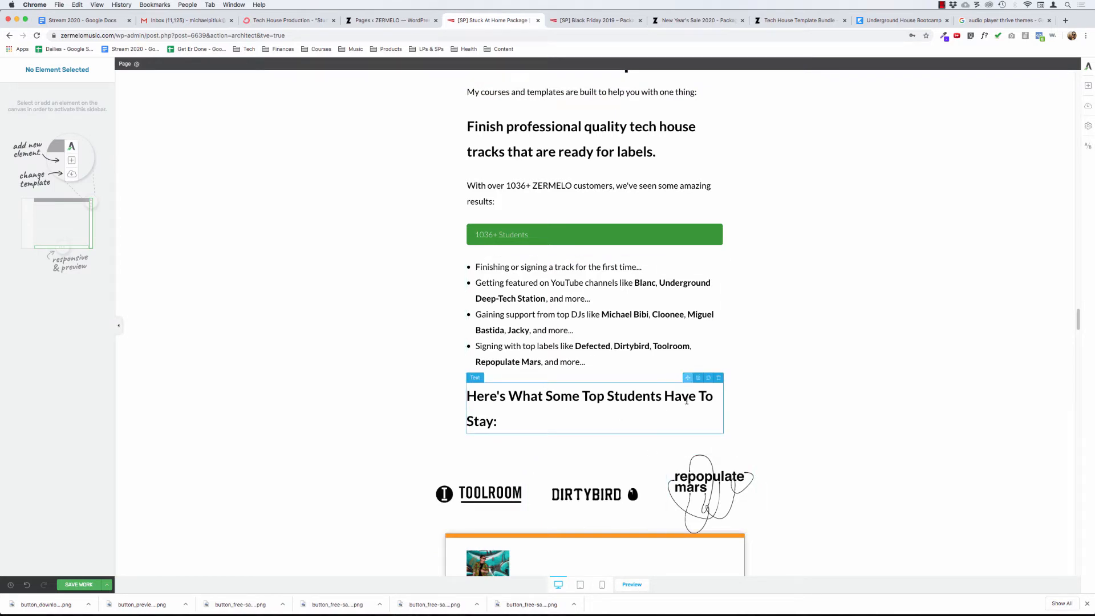
pyautogui.moveTo(687, 401); pyautogui.dragTo(655, 535)
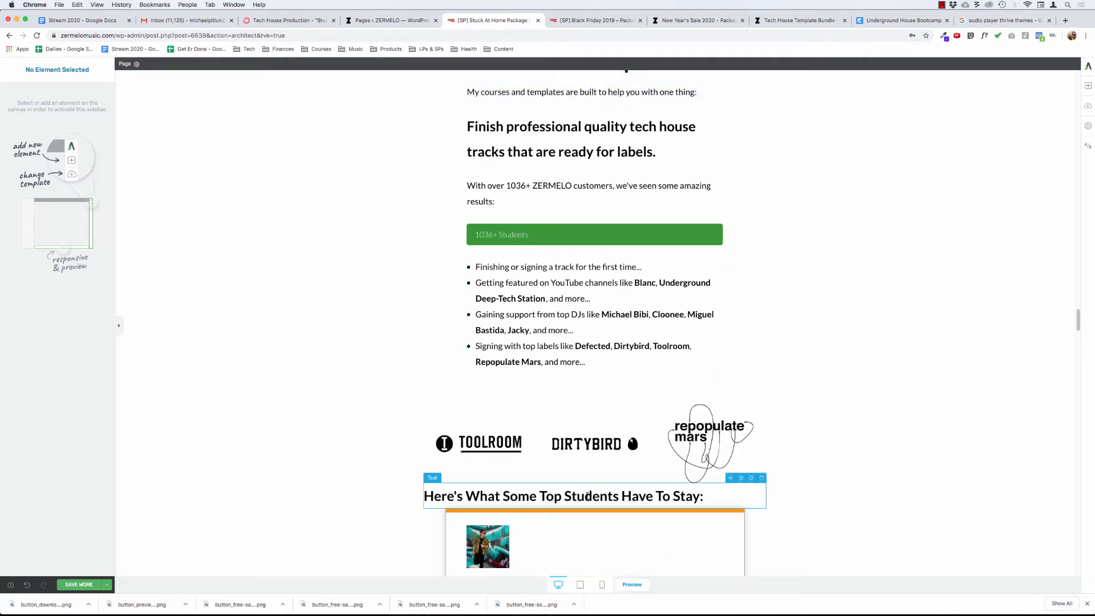
# Step: Set the maximum width of the "Here's What Some Top Students Have To Stay:" heading to 600 px and centre it
pyautogui.click(587, 487)
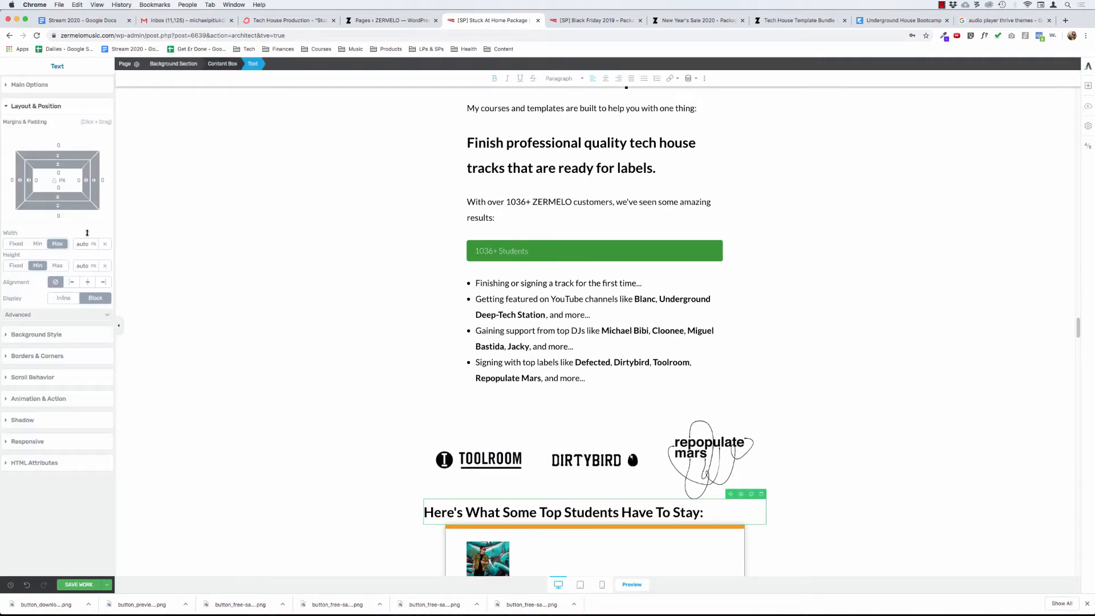
pyautogui.doubleClick(84, 242)
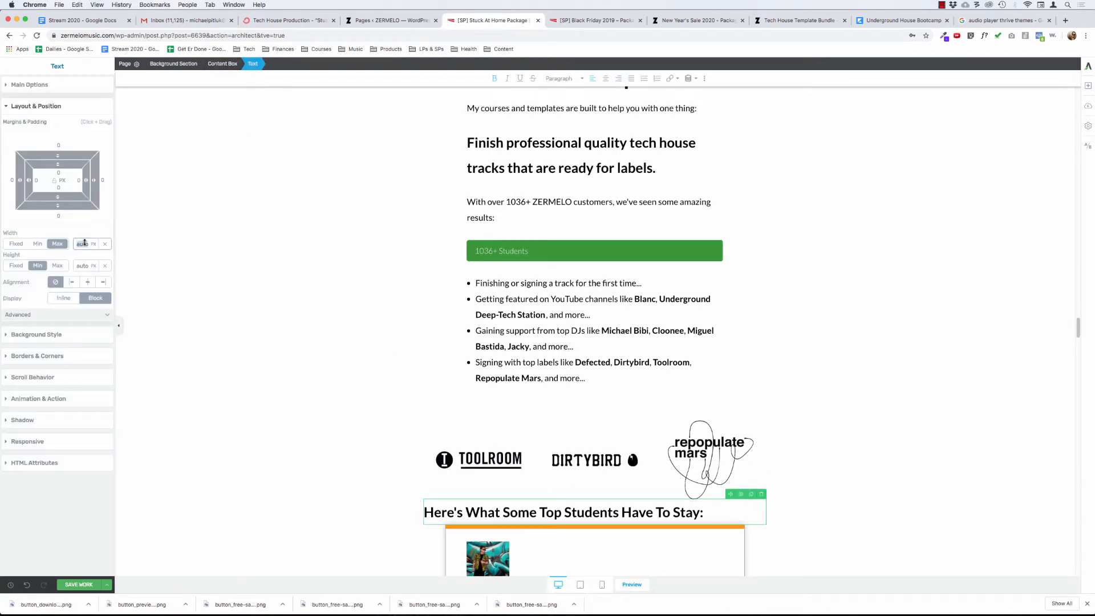
pyautogui.write('600')
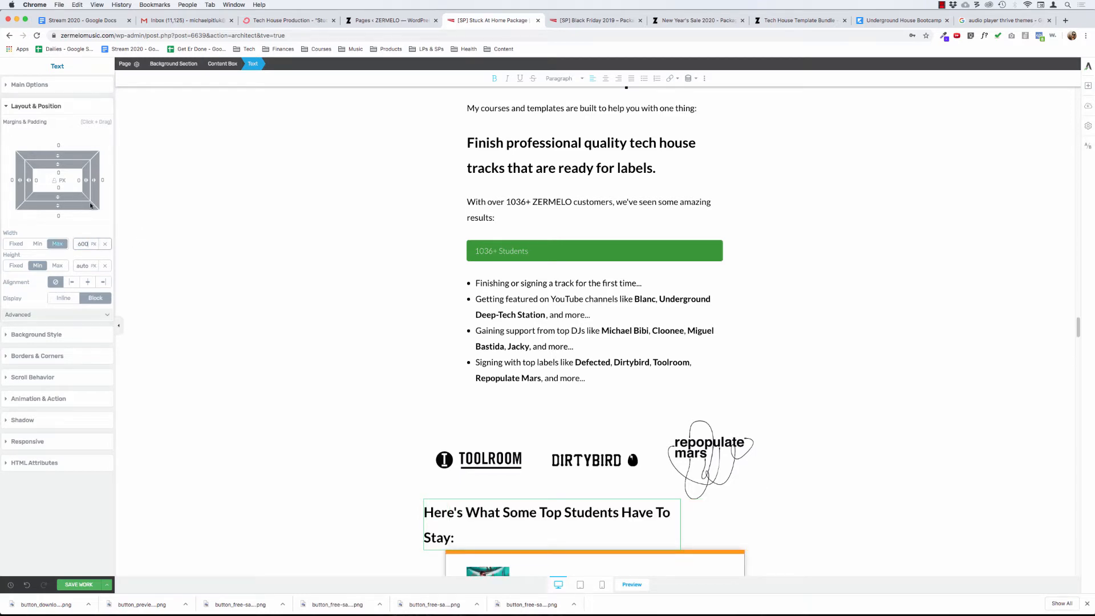
pyautogui.click(88, 280)
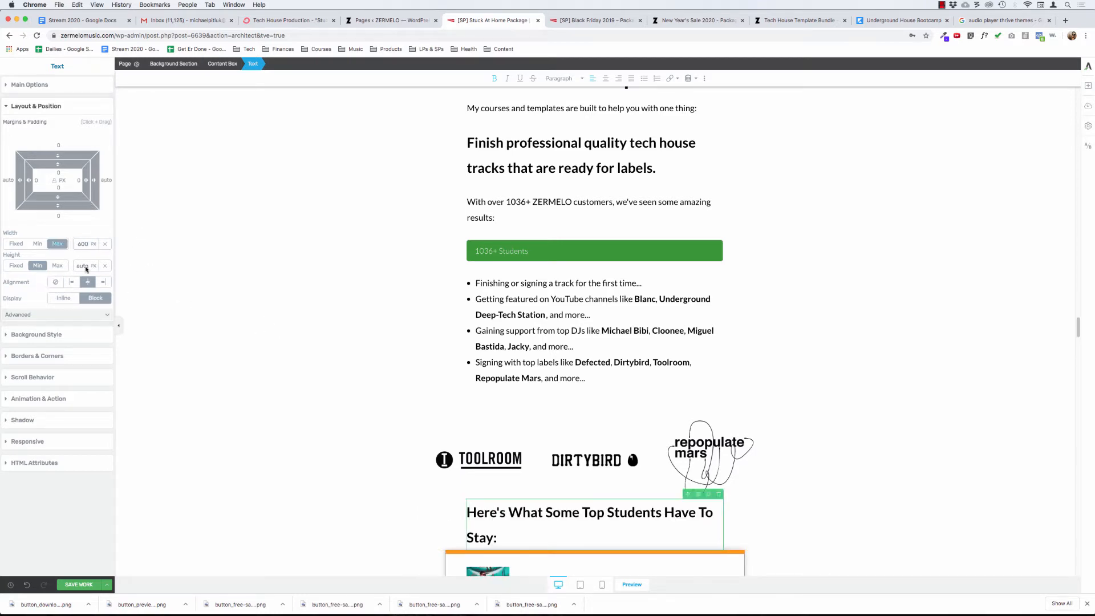
# Step: Set the bottom margin of the content box holding the results bullet list to 0 and select the heading below the logos
pyautogui.scroll(-3, 318, 327)
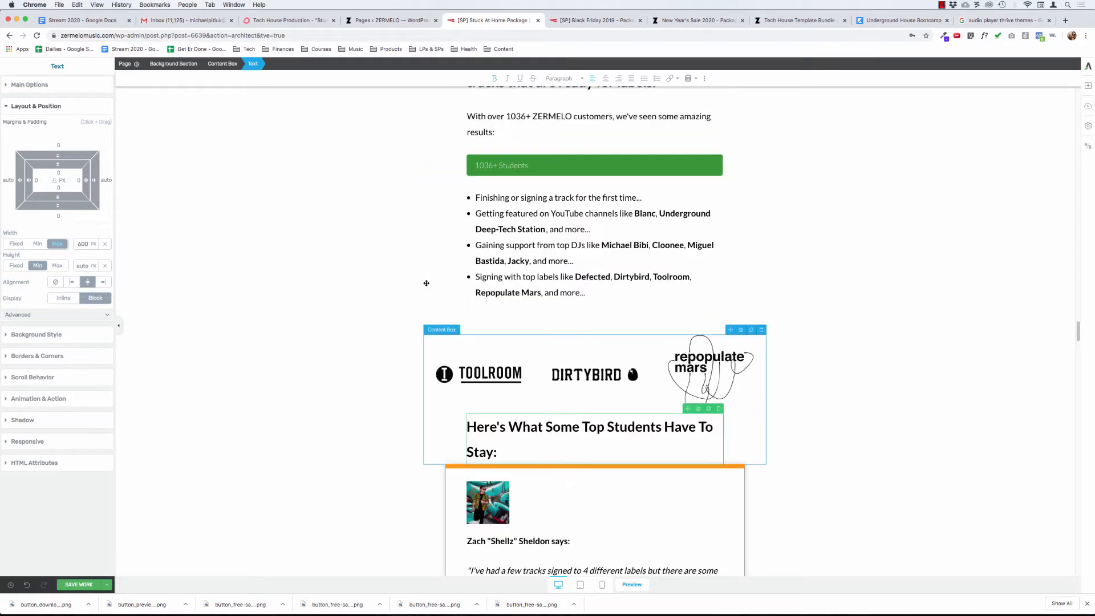
pyautogui.click(515, 285)
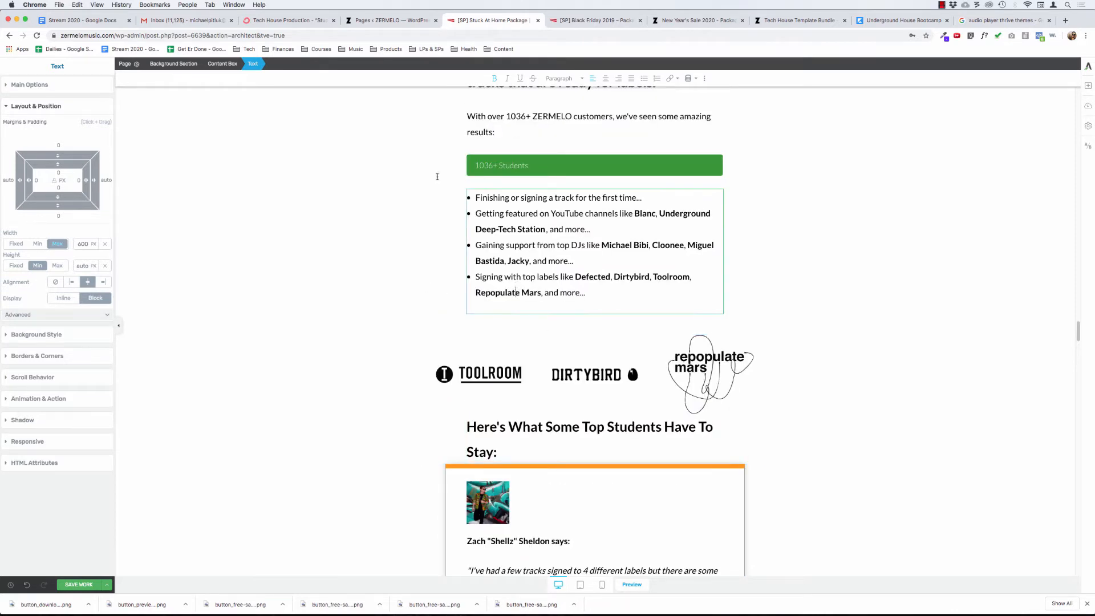
pyautogui.click(227, 64)
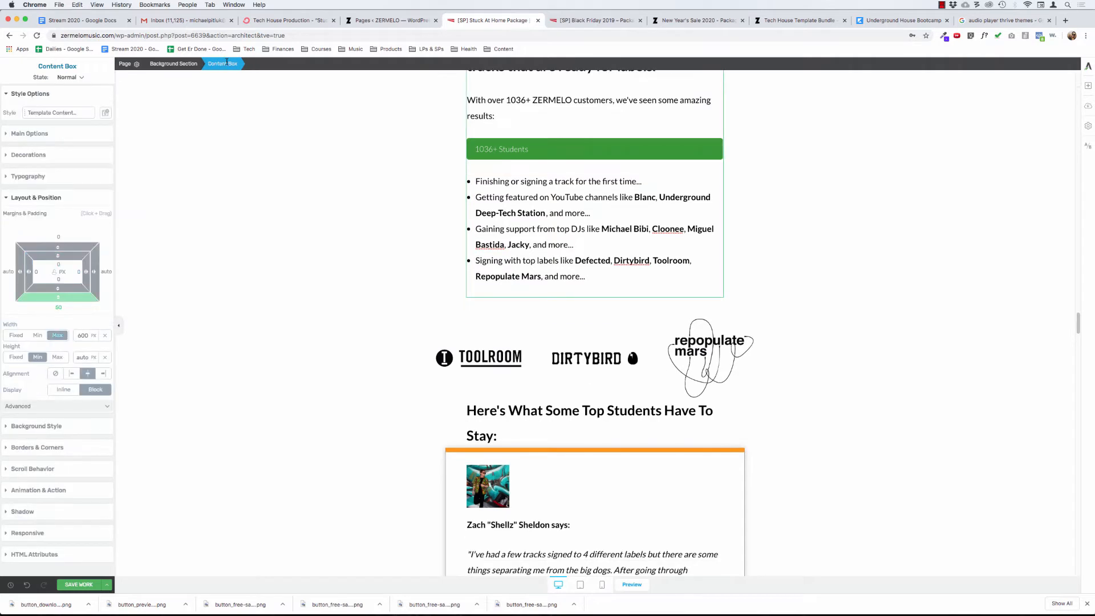
pyautogui.click(58, 306)
pyautogui.write('0')
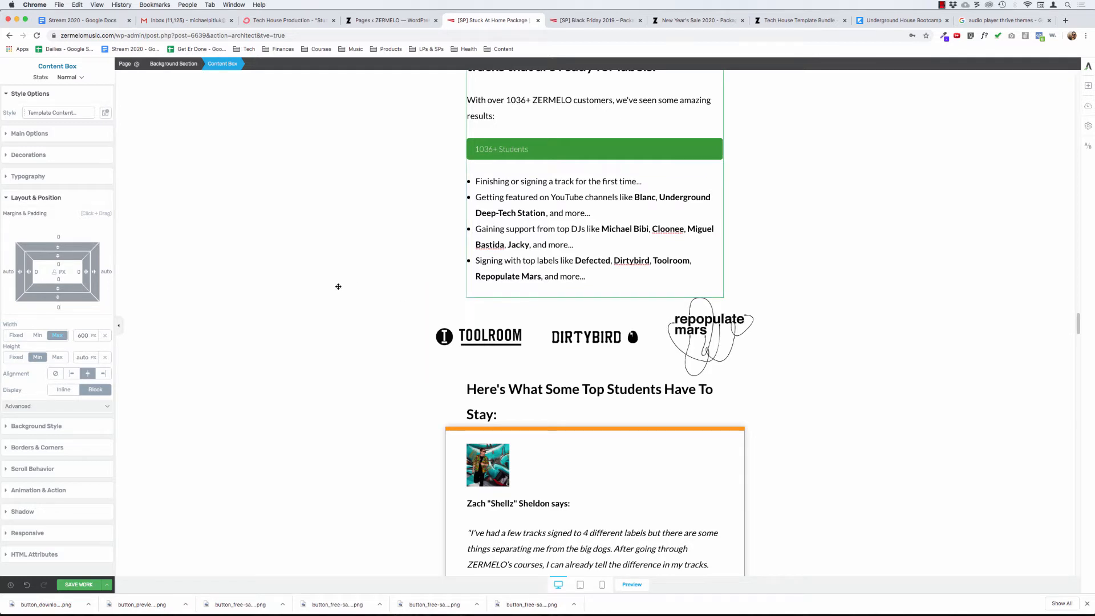
pyautogui.click(484, 375)
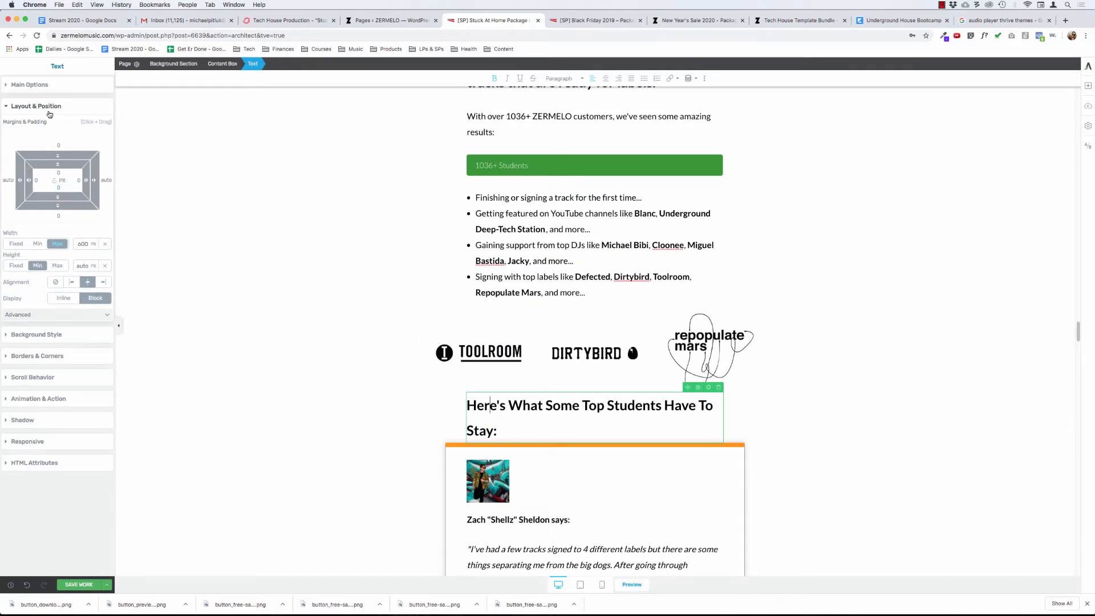
# Step: Set the bottom margin of the columns holding the three label logos to 30 px
pyautogui.click(553, 291)
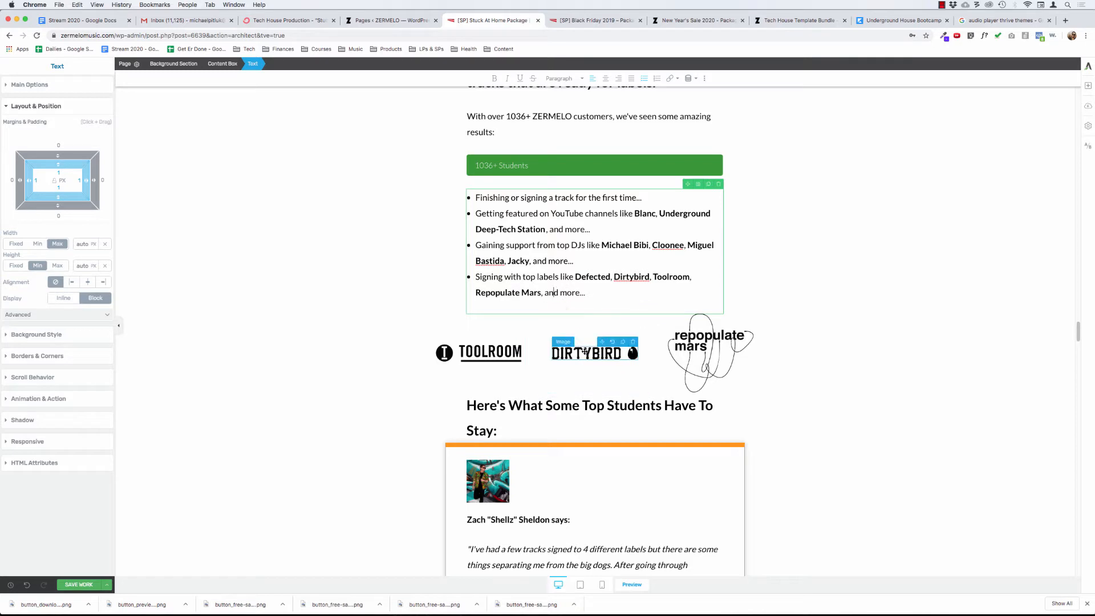
pyautogui.click(593, 352)
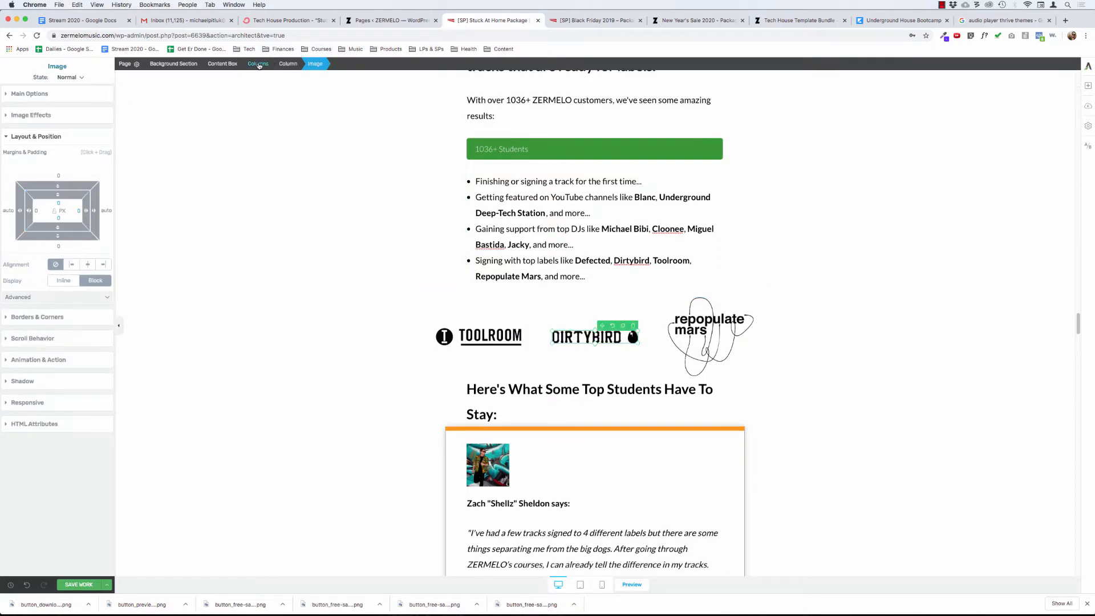
pyautogui.click(229, 63)
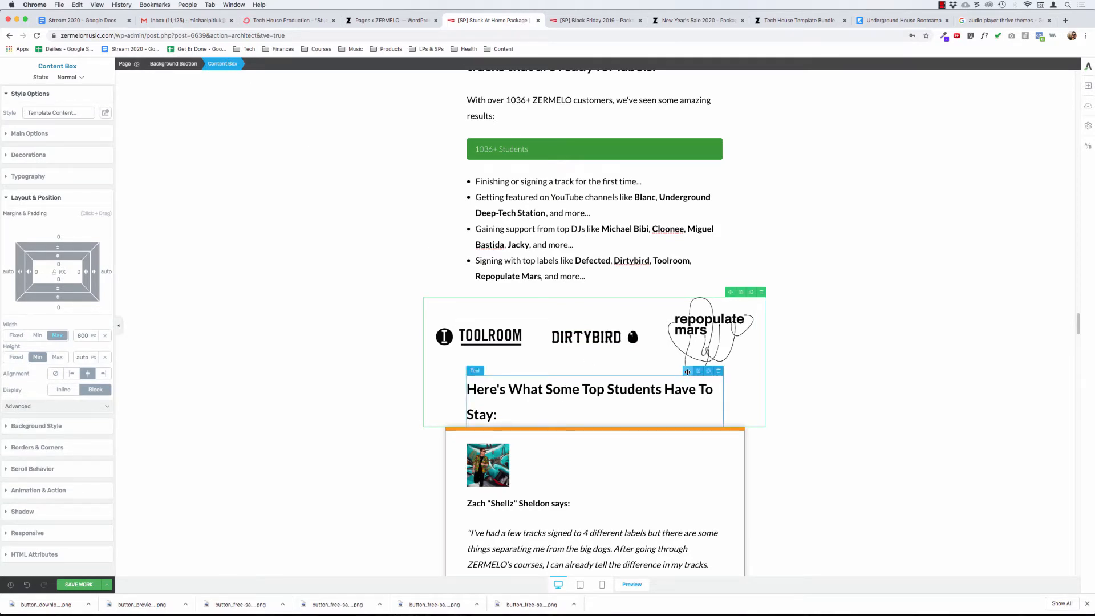
pyautogui.click(593, 333)
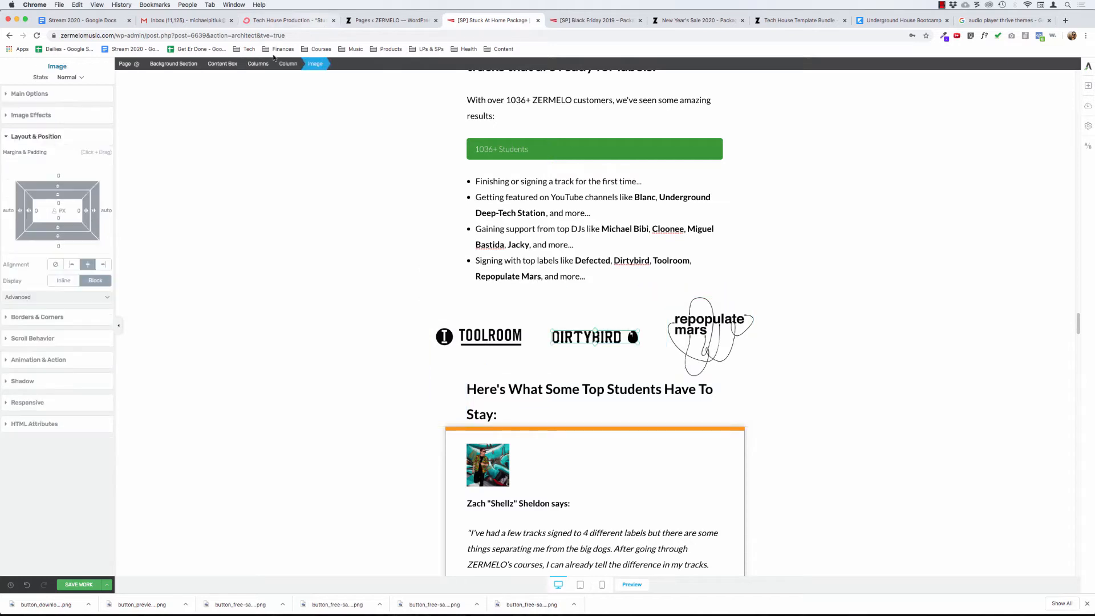
pyautogui.click(271, 64)
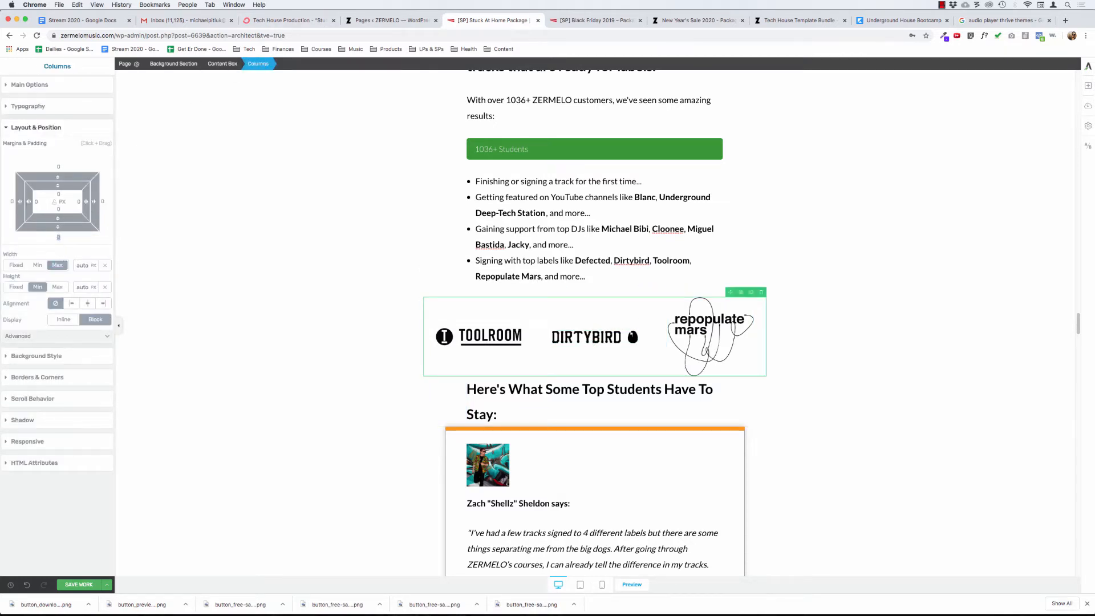
pyautogui.write('30')
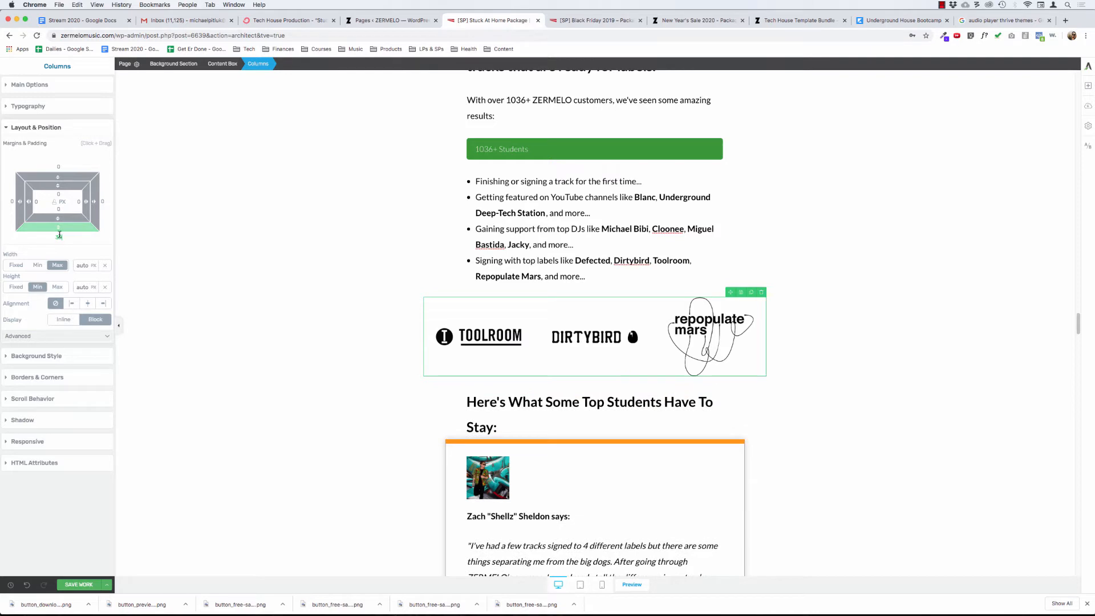
pyautogui.click(237, 288)
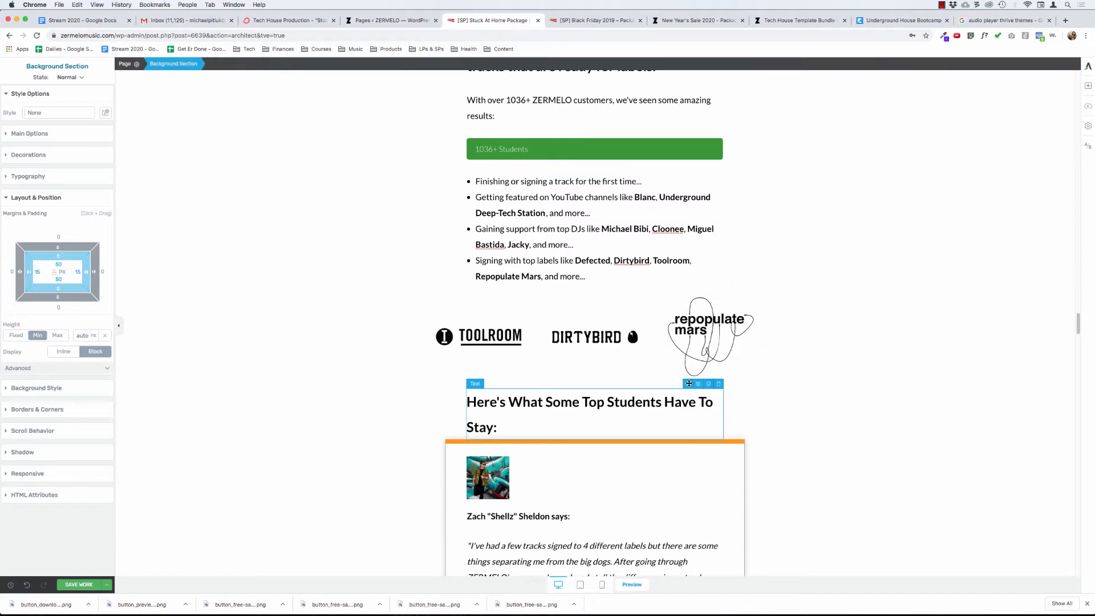
# Step: Try bottom margins of 30 and 60 px on the "Here's What Some Top Students Have To Stay:" heading
pyautogui.click(497, 402)
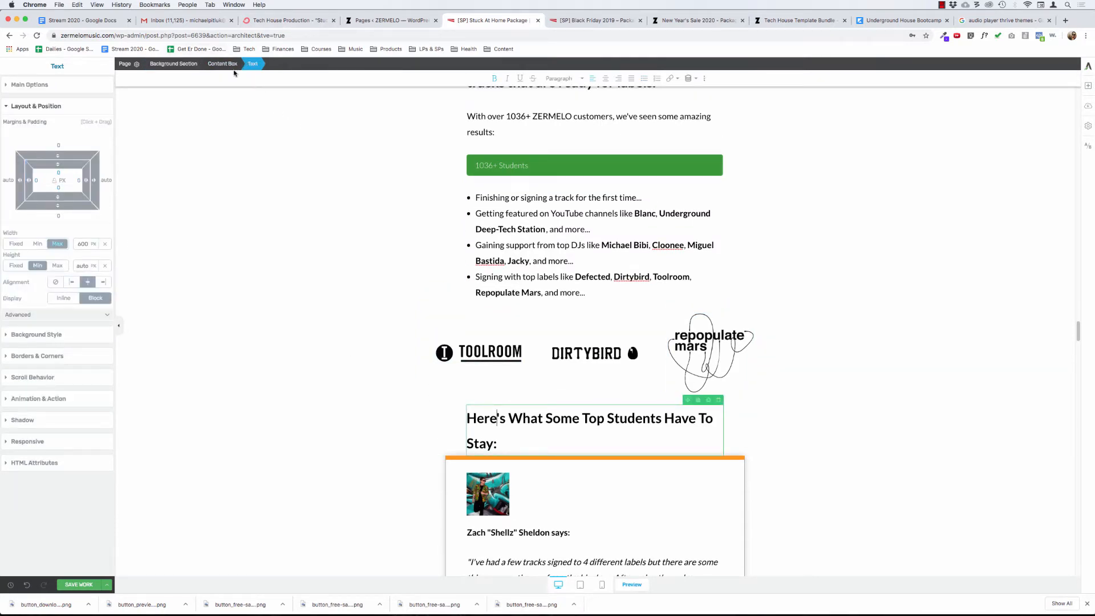
pyautogui.click(57, 217)
pyautogui.write('30')
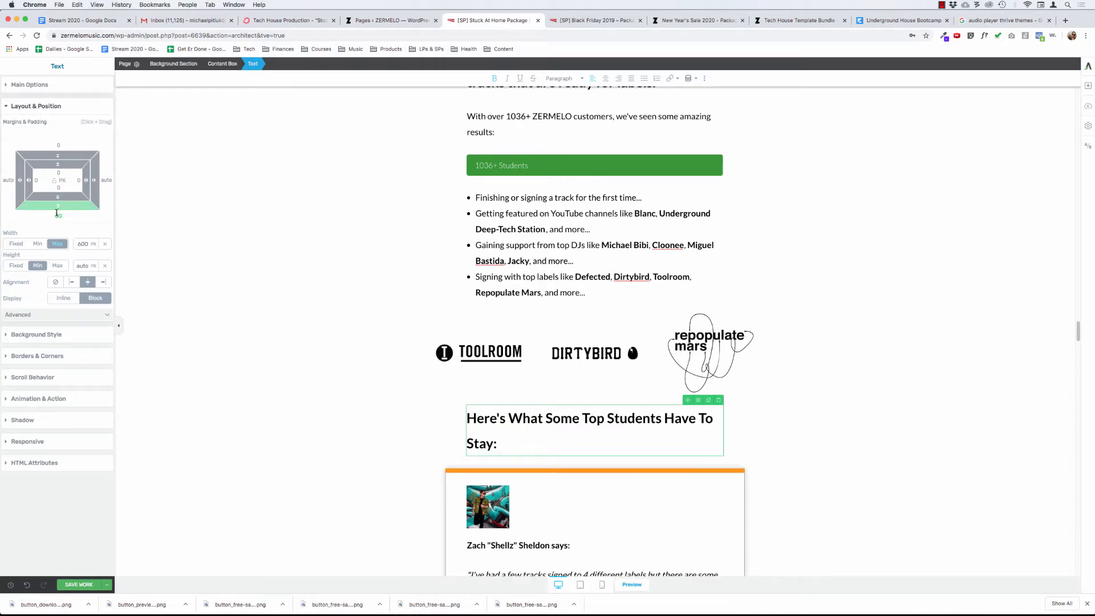
pyautogui.write('60')
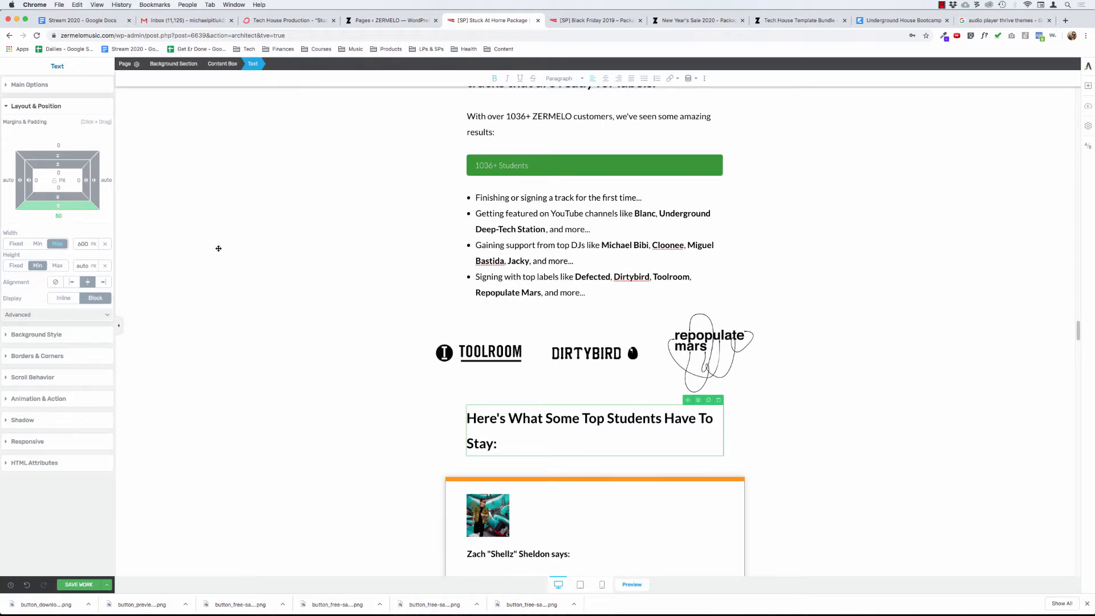
pyautogui.click(277, 249)
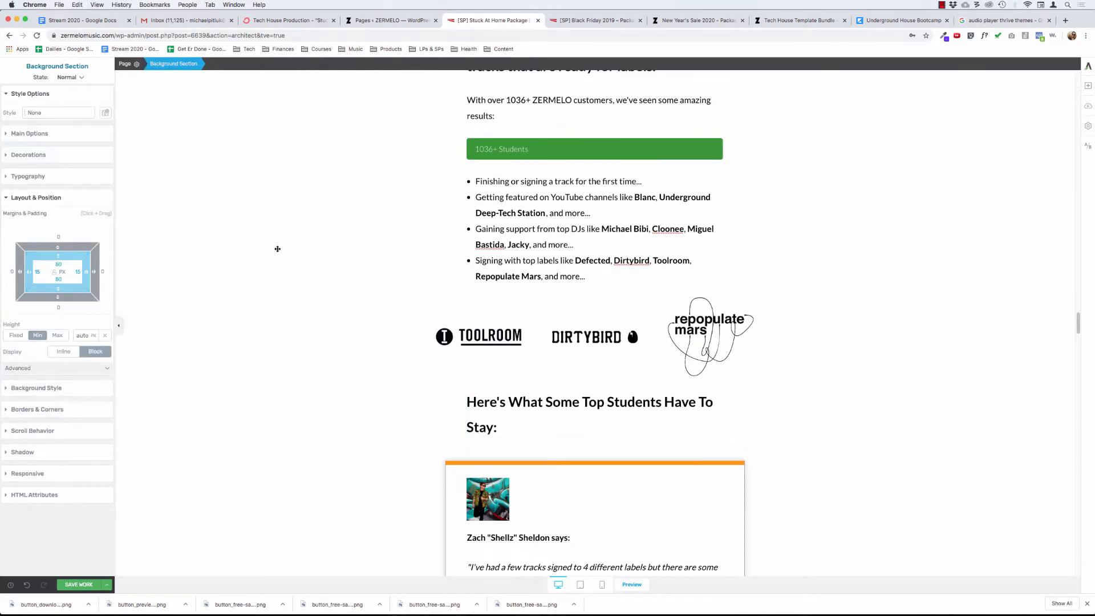
pyautogui.scroll(-5, 253, 296)
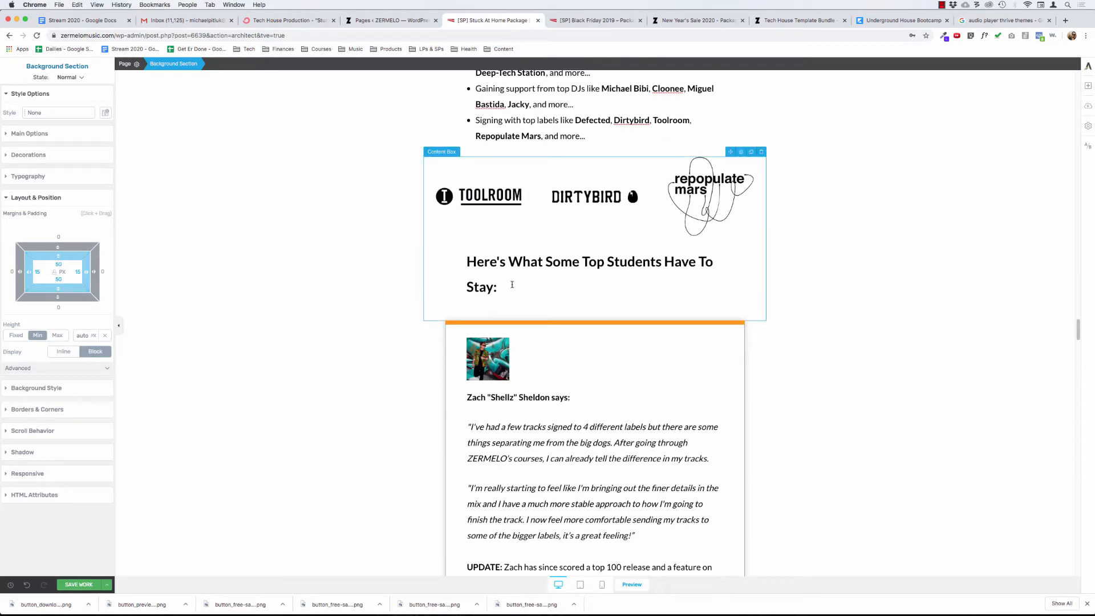
# Step: Reset the students heading's bottom margin to 0 and give the content box around the logos and heading a 60 px bottom margin
pyautogui.click(485, 287)
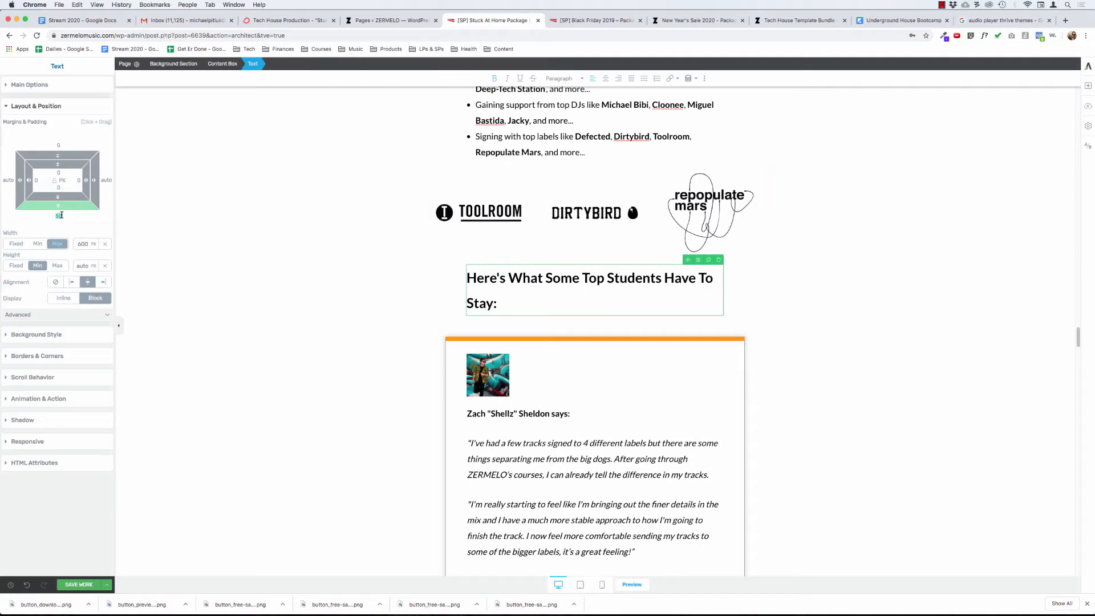
pyautogui.write('0')
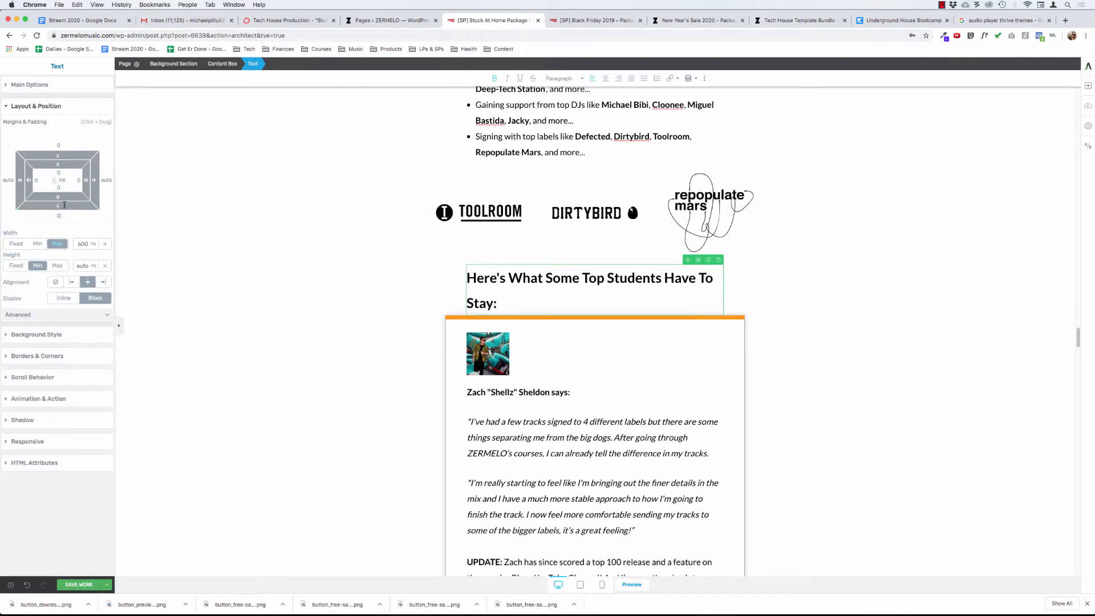
pyautogui.click(221, 64)
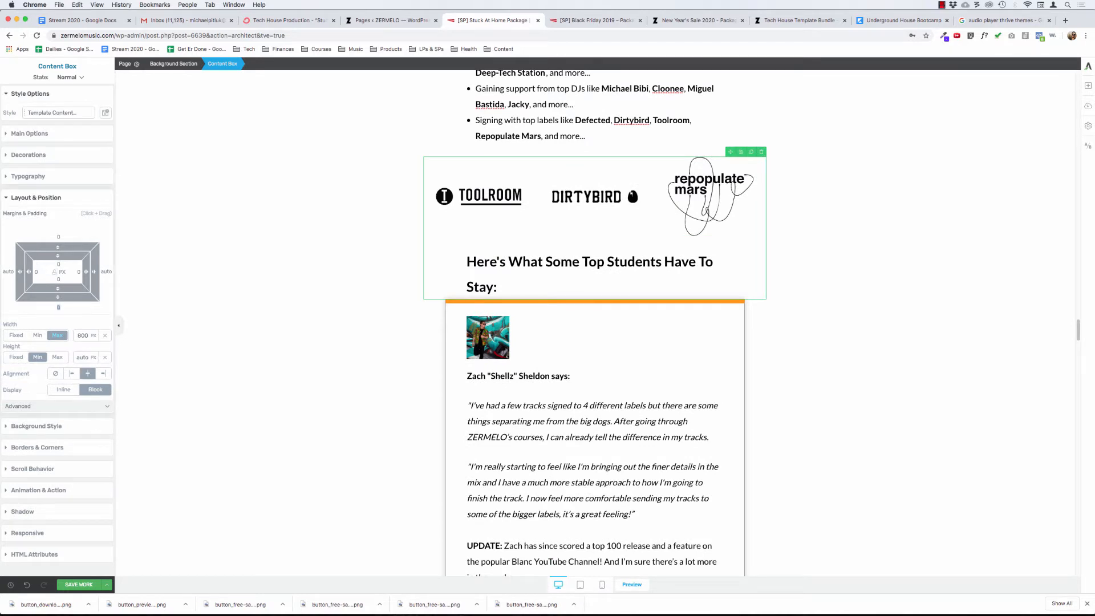
pyautogui.write('60')
pyautogui.click(307, 309)
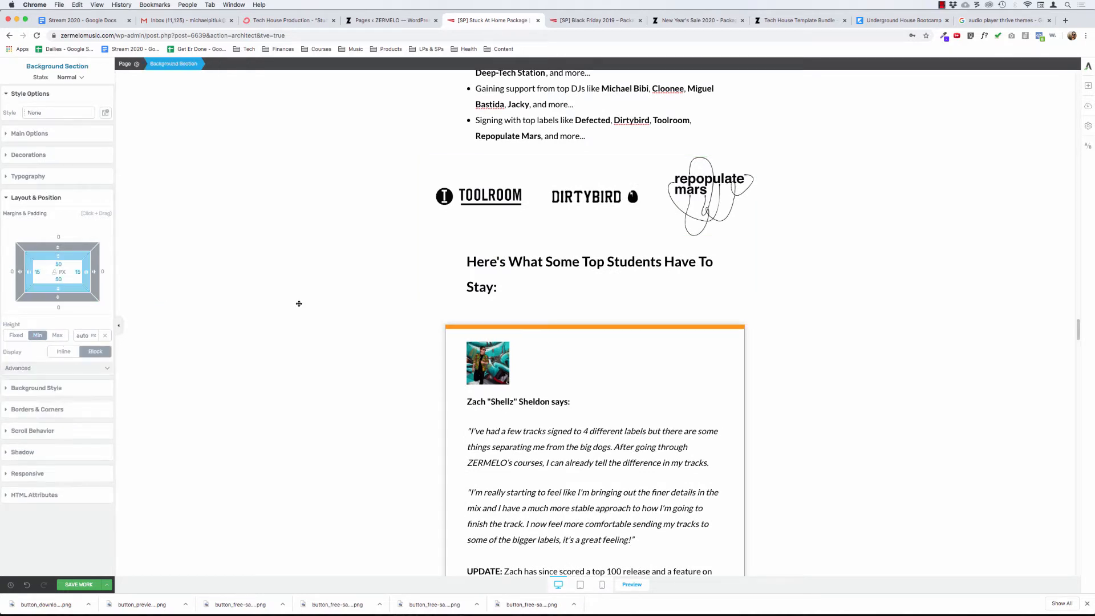
# Step: Review the spacing and layout of the "What Kind Of Results Can You Expect?" section down to the students heading
pyautogui.scroll(5, 302, 306)
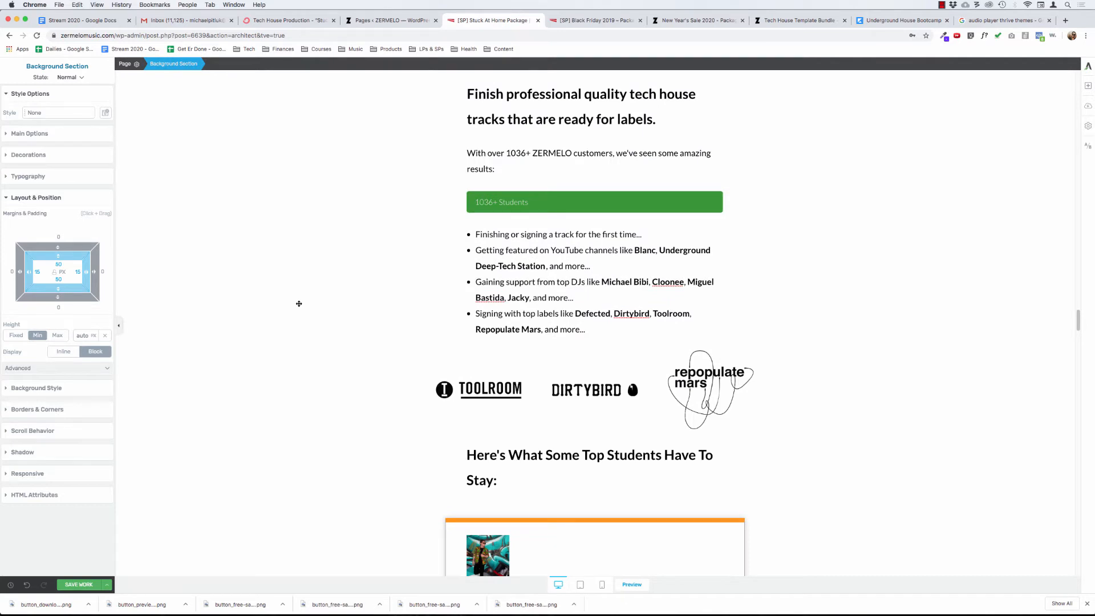
pyautogui.scroll(5, 299, 303)
pyautogui.scroll(-3, 299, 303)
pyautogui.scroll(-1, 299, 304)
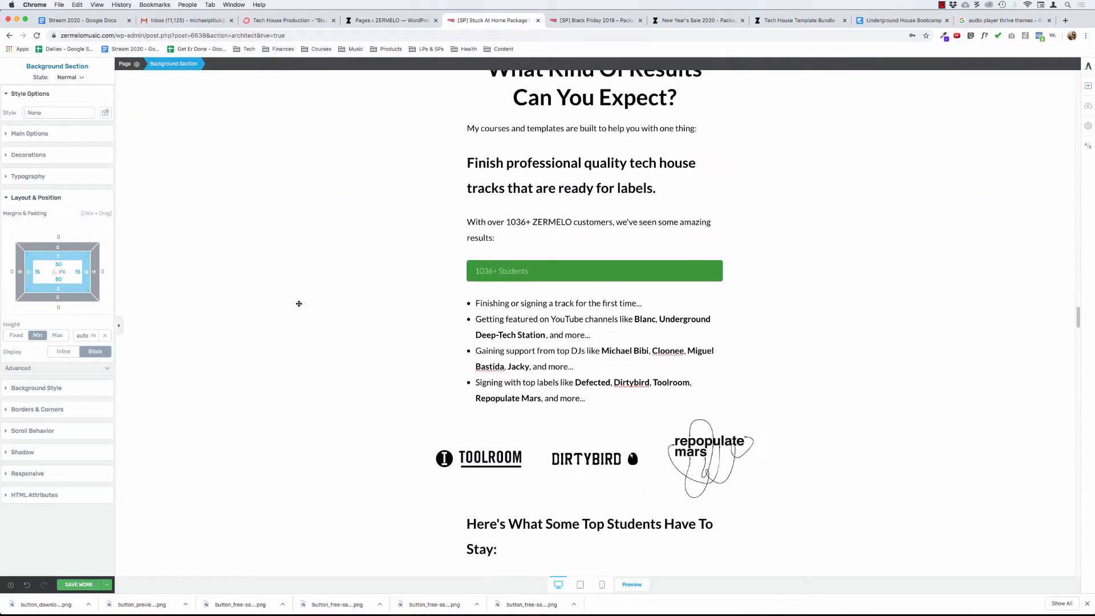
pyautogui.scroll(3, 299, 304)
pyautogui.scroll(-1, 339, 301)
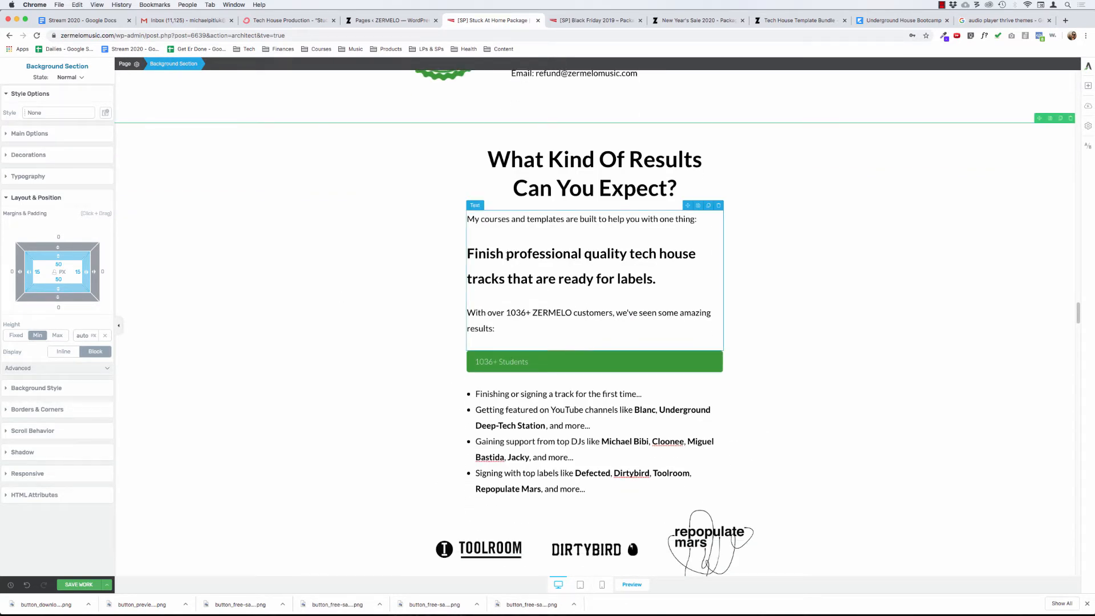
pyautogui.scroll(-2, 405, 266)
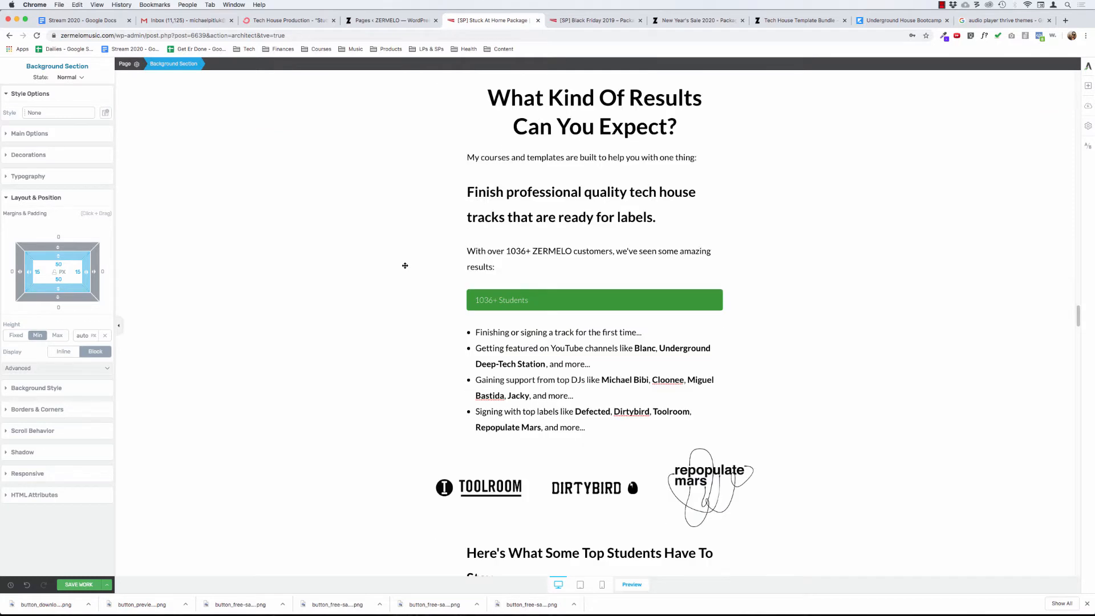
pyautogui.scroll(-1, 378, 274)
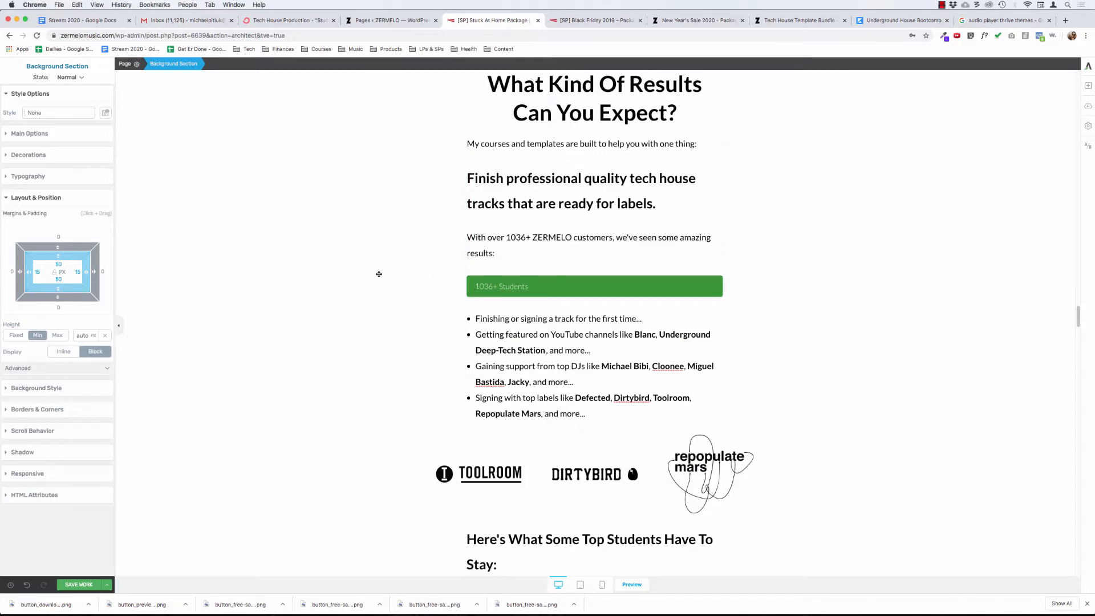
# Step: Move the green "1036+ Students" progress bar above the "With over 1036+ ZERMELO customers" paragraph, beneath the "Finish professional quality tech house tracks" heading
pyautogui.scroll(-2, 372, 282)
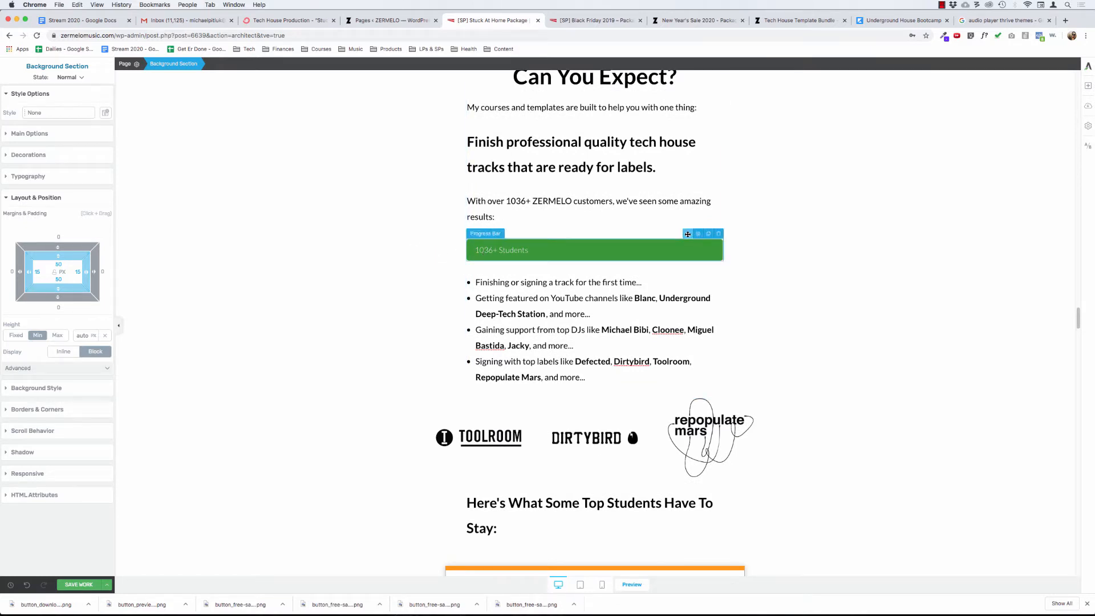
pyautogui.moveTo(668, 211); pyautogui.dragTo(637, 192)
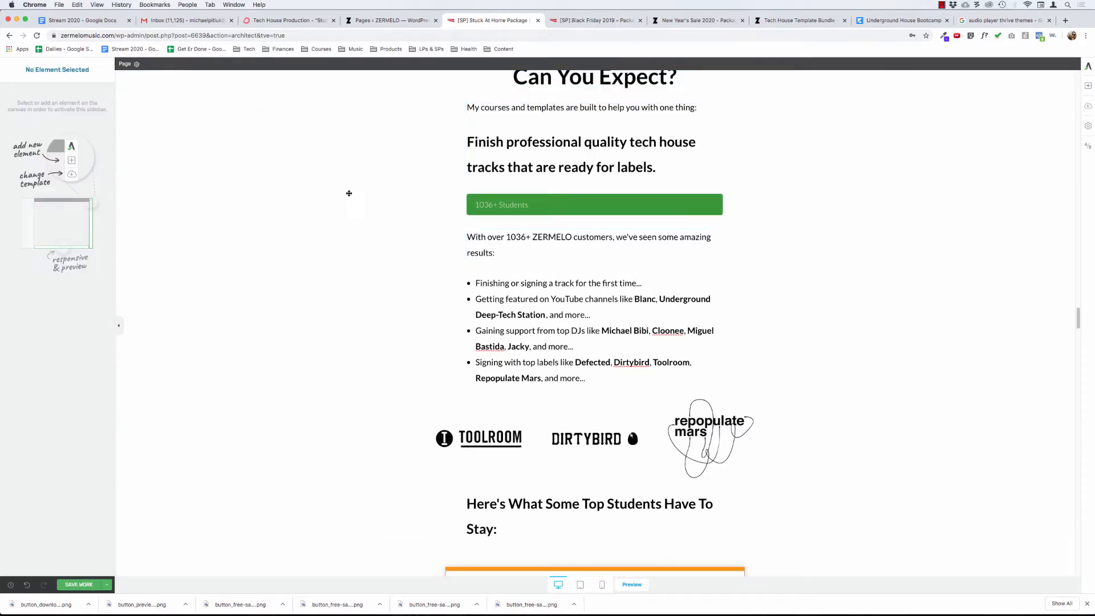
pyautogui.click(349, 194)
# Step: Review the page from the results section through the testimonials to the "And Here Are Some Behind-The-Scenes Results:" section
pyautogui.scroll(5, 321, 197)
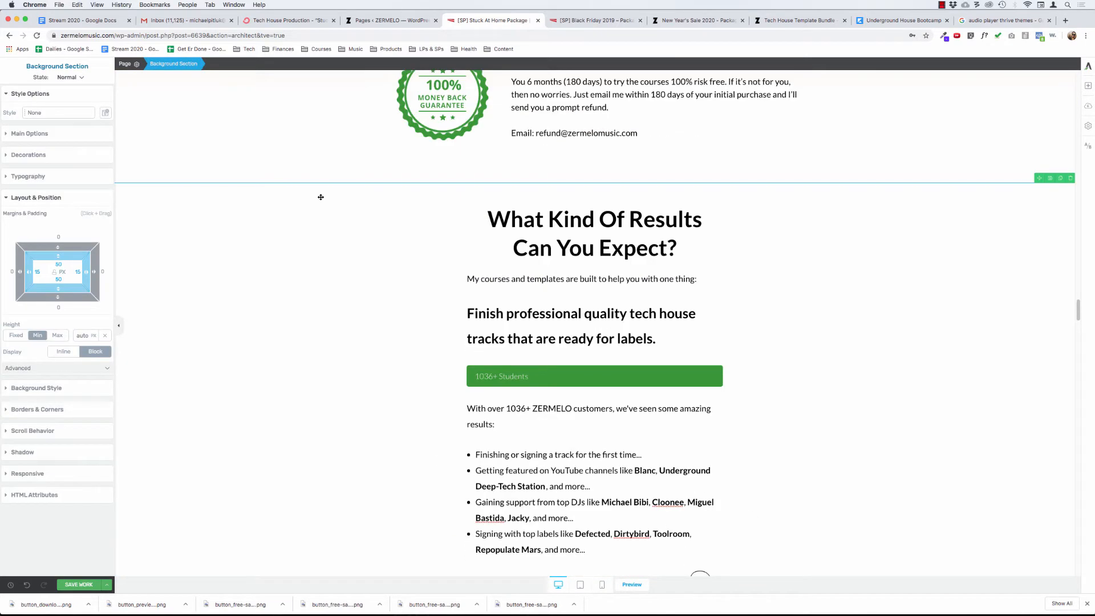
pyautogui.scroll(-3, 321, 197)
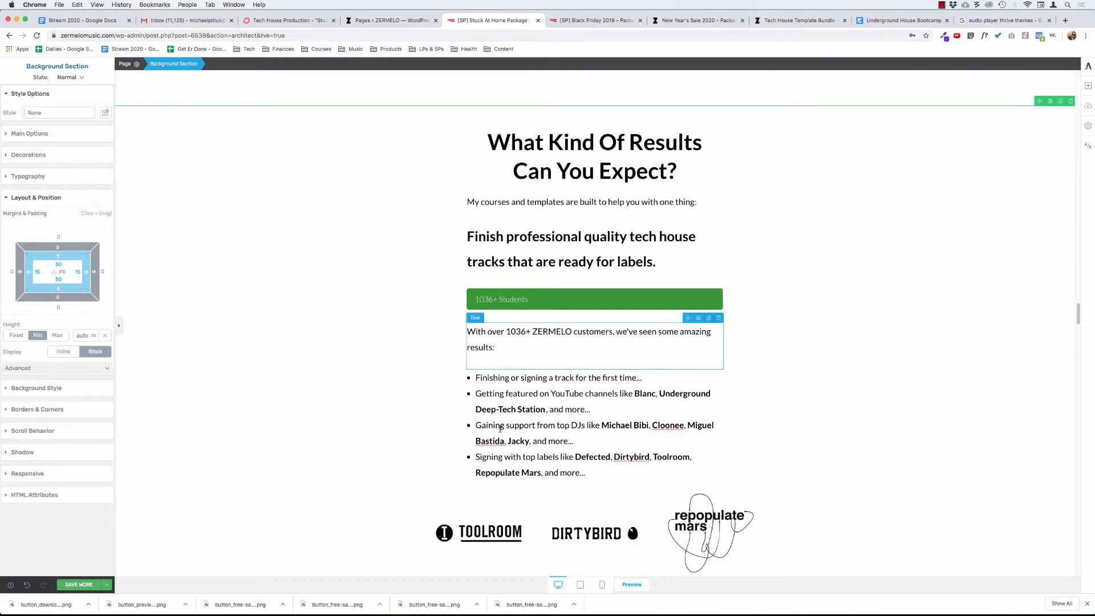
pyautogui.scroll(-4, 358, 398)
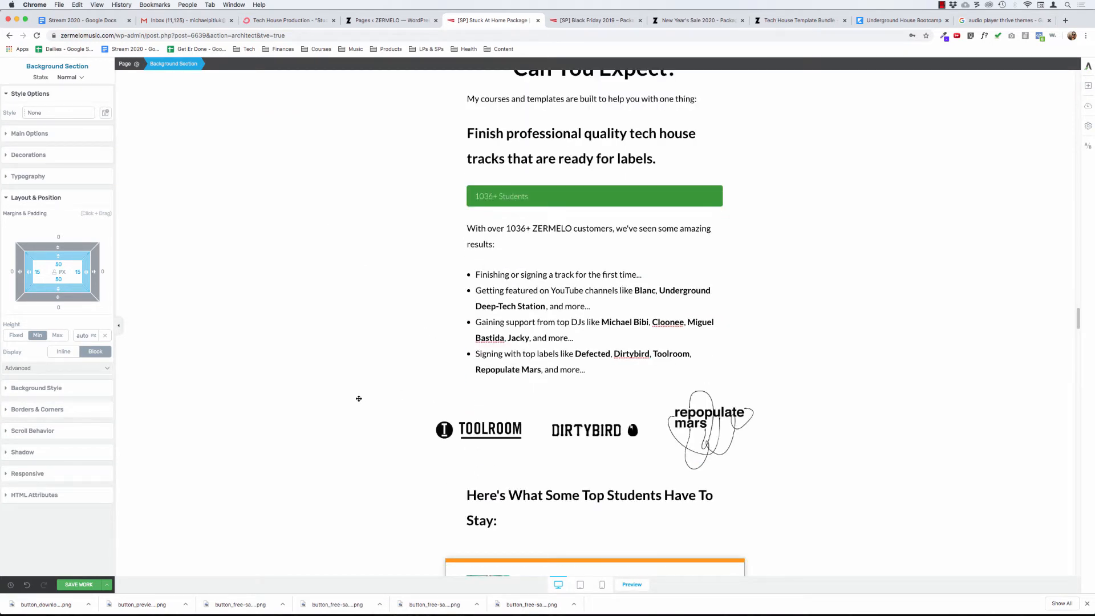
pyautogui.scroll(-2, 358, 398)
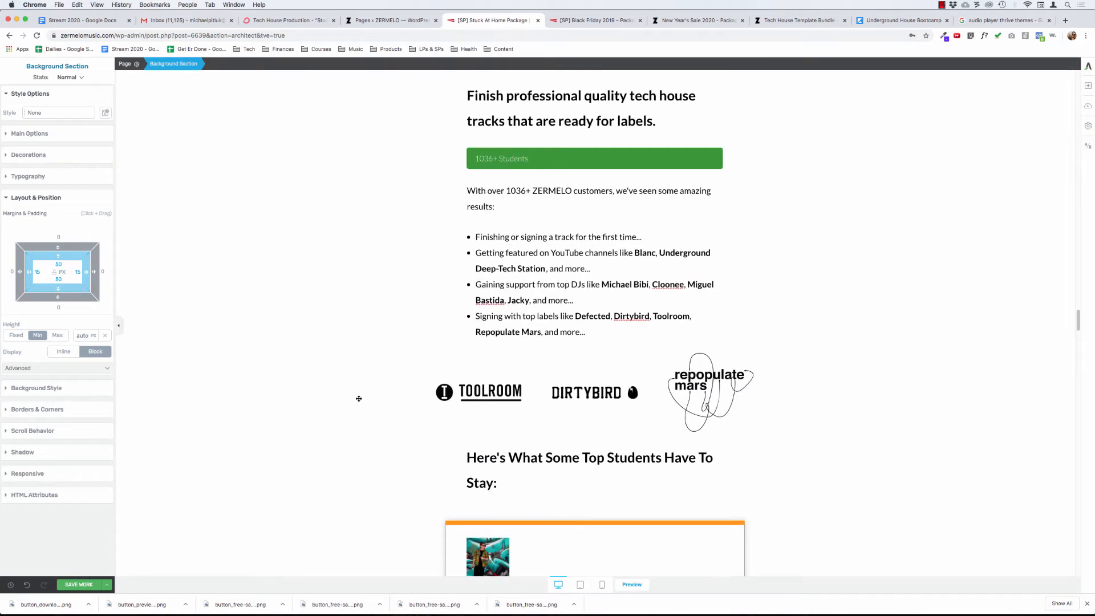
pyautogui.scroll(-1, 359, 398)
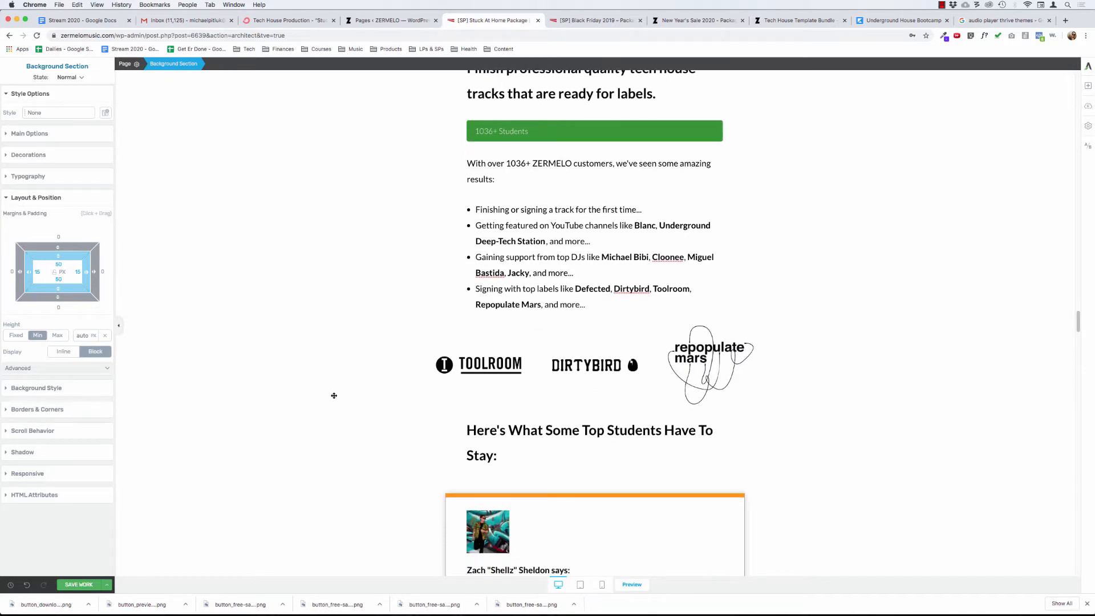
pyautogui.scroll(-18, 334, 395)
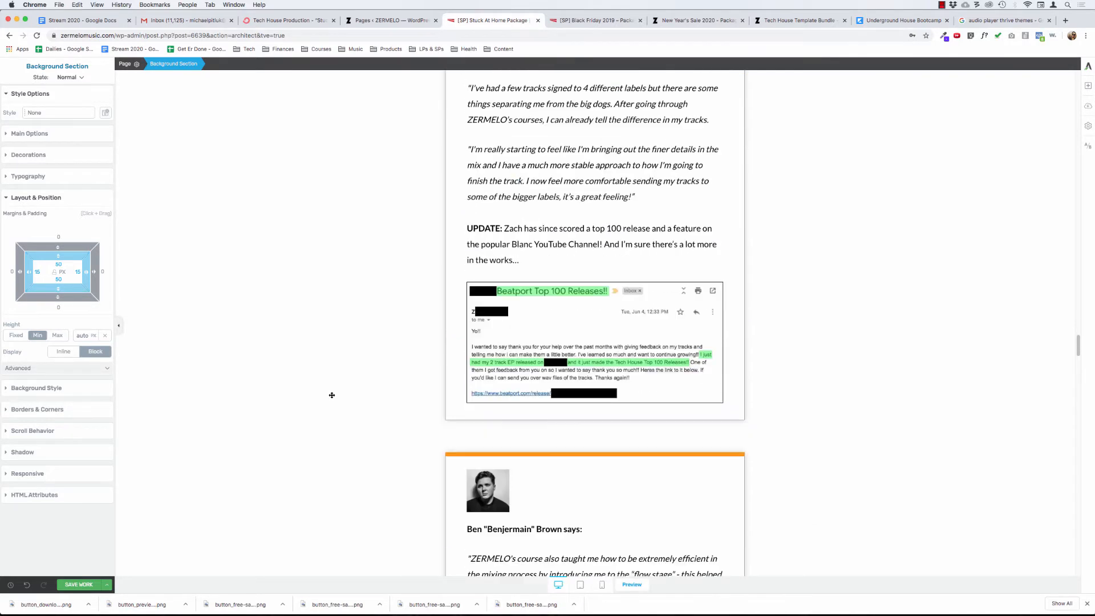
pyautogui.scroll(-15, 332, 395)
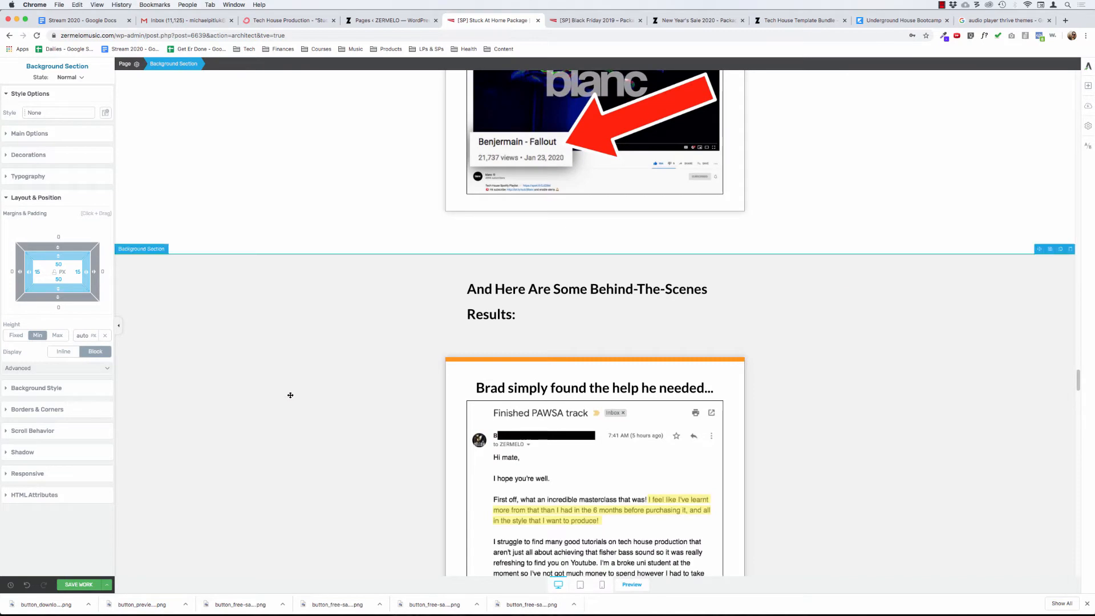
pyautogui.click(291, 395)
pyautogui.scroll(10, 365, 315)
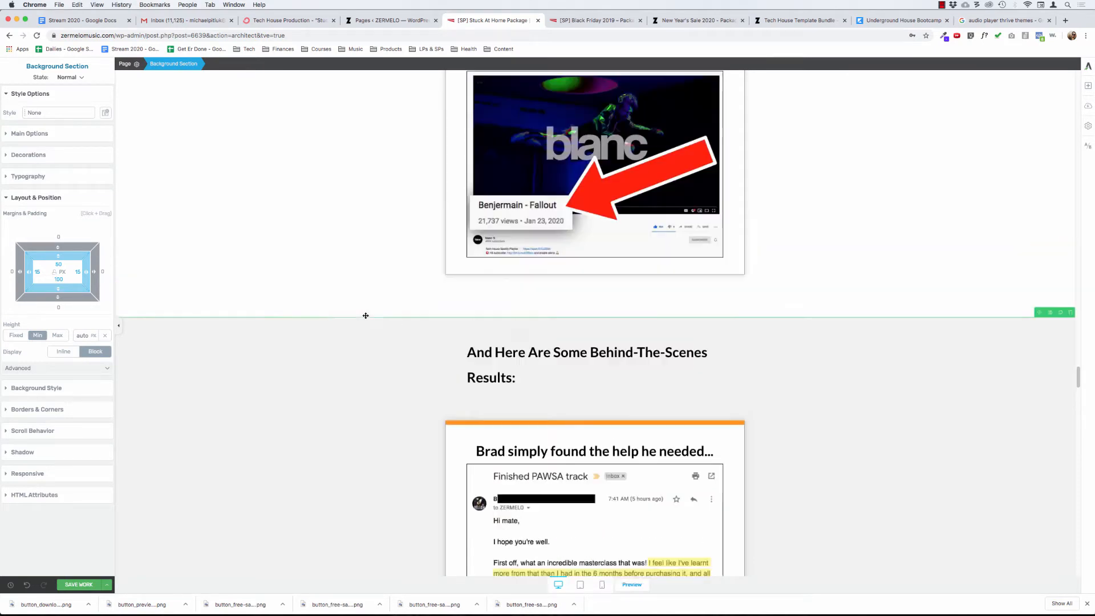
pyautogui.scroll(5, 366, 315)
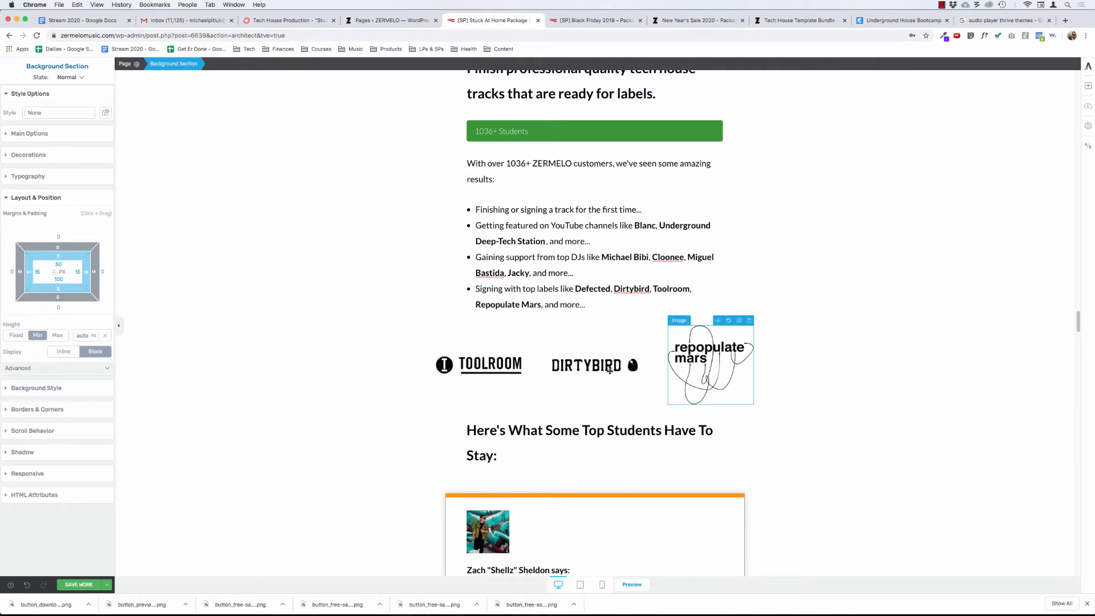
# Step: Center the "Here's What Some Top Students Have To Stay:" heading and reduce its maximum width to about 479 px
pyautogui.click(506, 431)
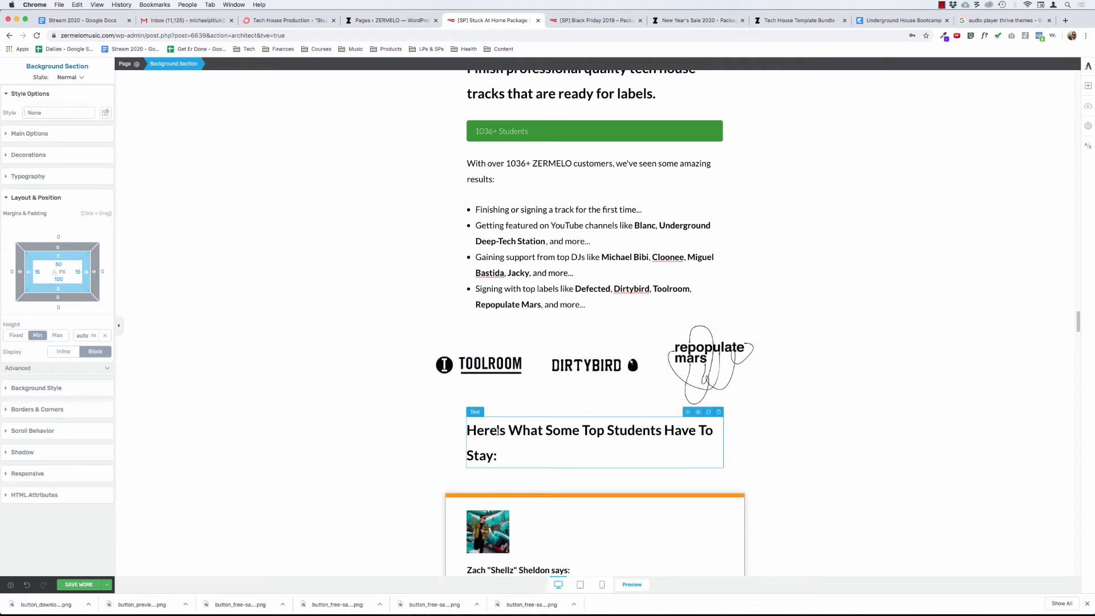
pyautogui.tripleClick(498, 431)
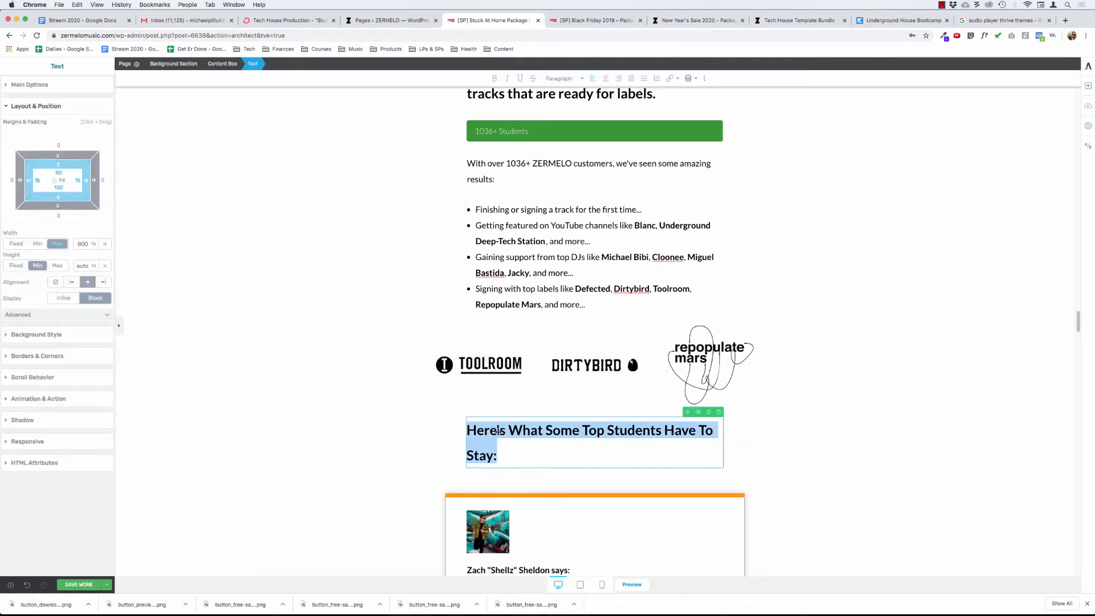
pyautogui.scroll(1, 234, 286)
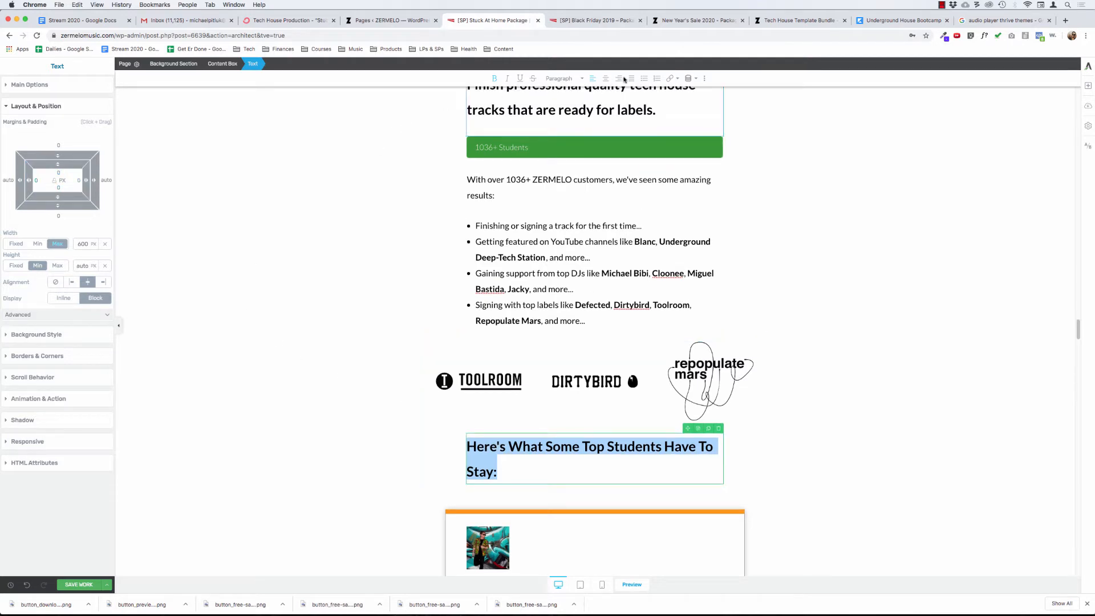
pyautogui.click(606, 79)
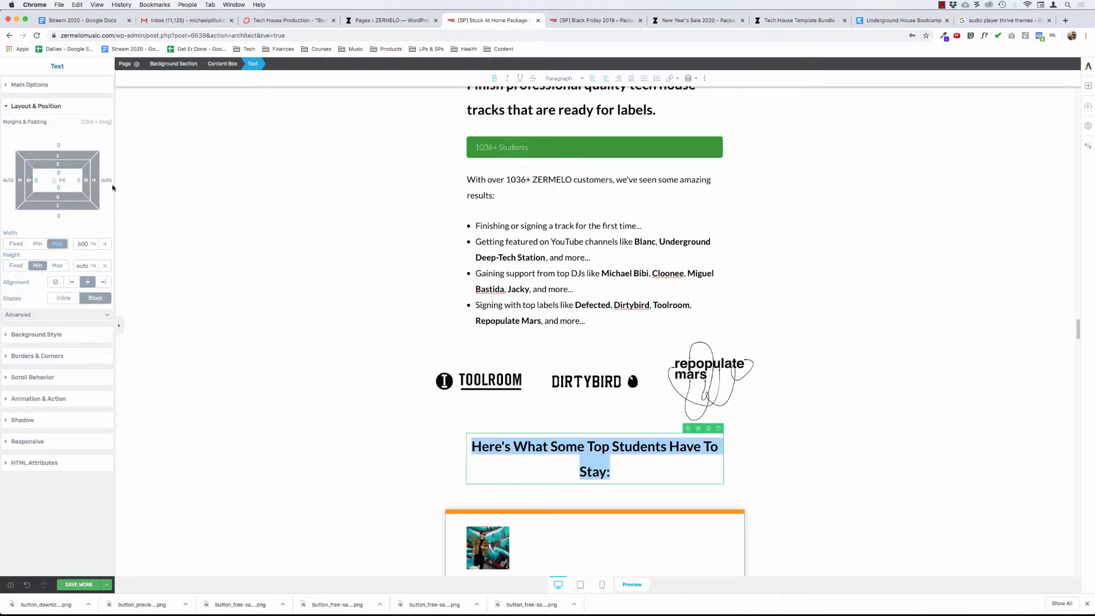
pyautogui.moveTo(84, 244); pyautogui.dragTo(84, 296)
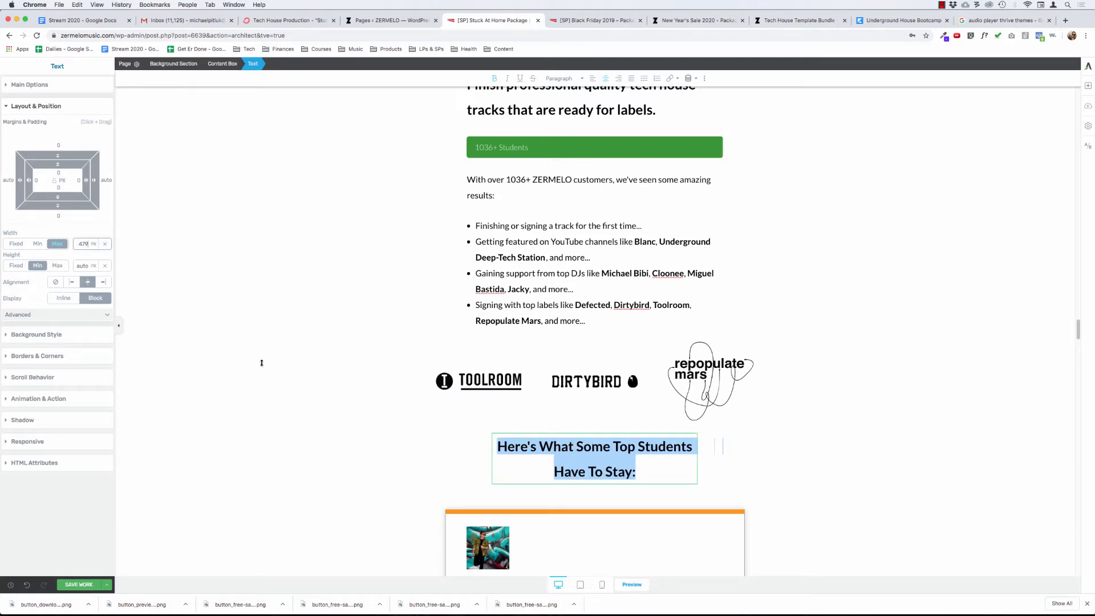
pyautogui.click(619, 457)
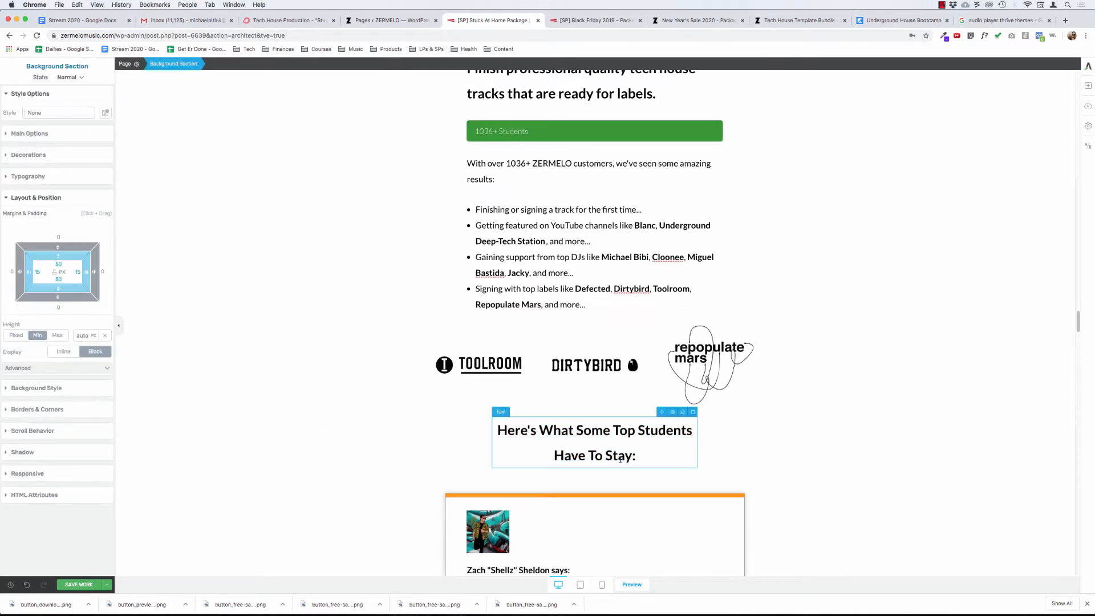
pyautogui.click(393, 481)
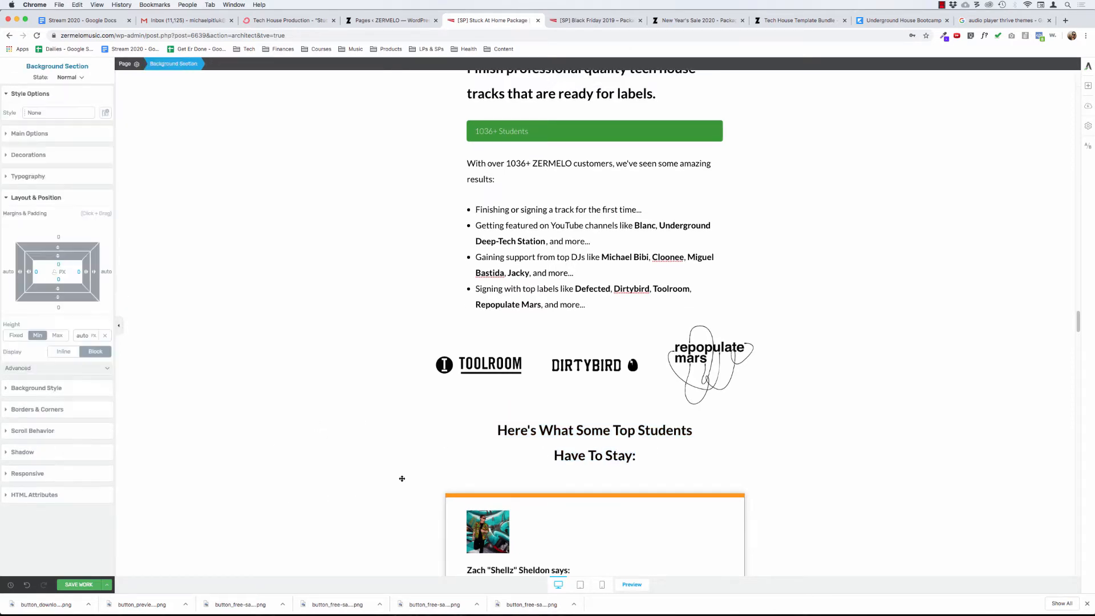
# Step: Reword the heading above Brad's testimonial to "And Here Are Some Results From Behind-The-Scenes"
pyautogui.scroll(-5, 347, 386)
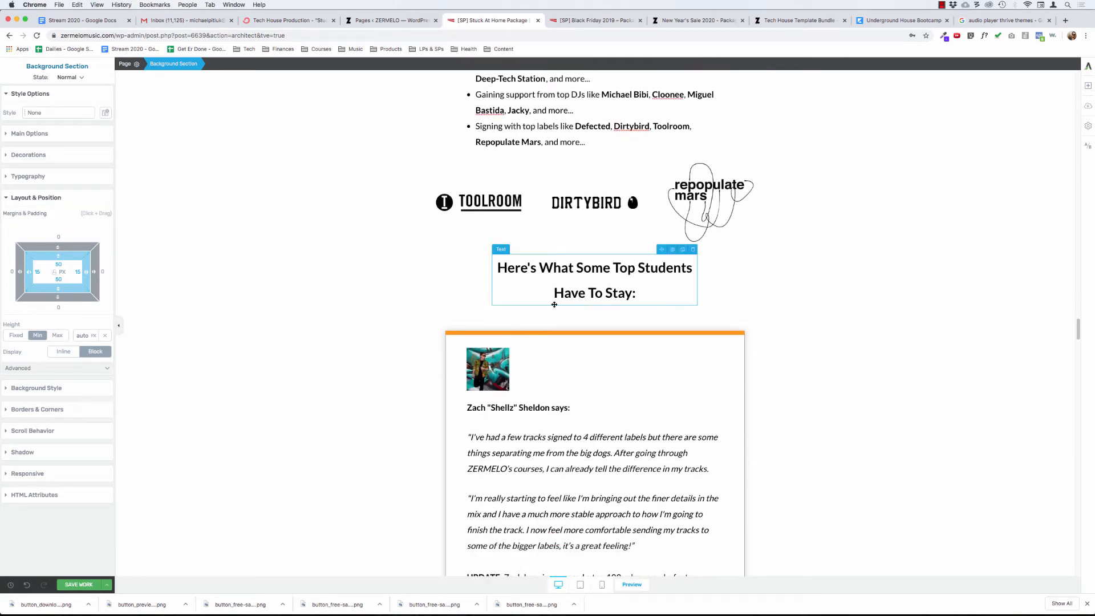
pyautogui.scroll(-5, 281, 340)
pyautogui.scroll(-20, 281, 339)
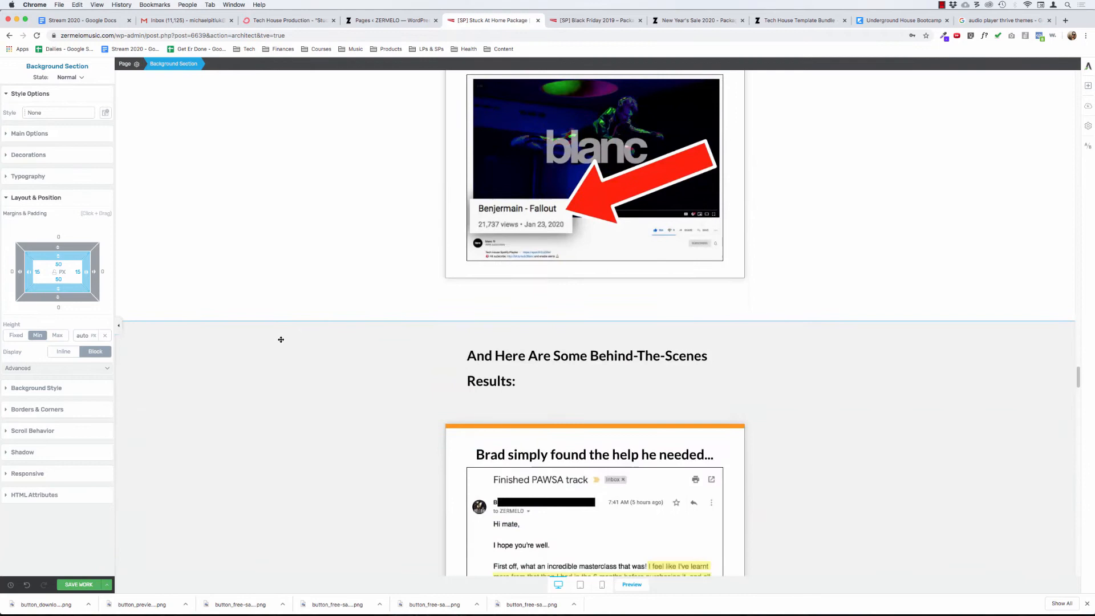
pyautogui.click(484, 354)
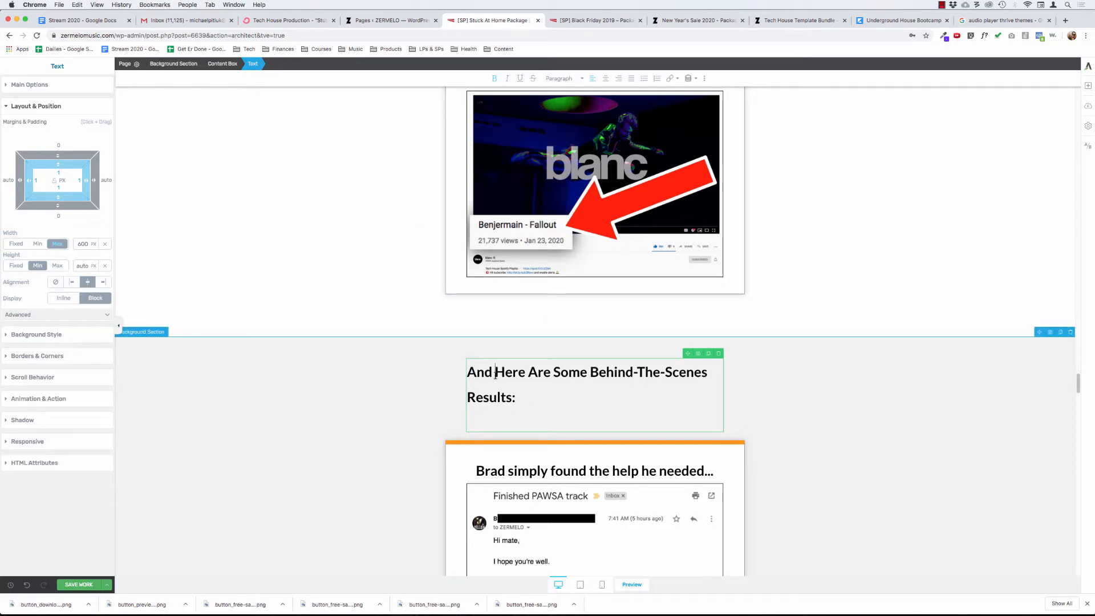
pyautogui.moveTo(84, 243); pyautogui.dragTo(140, 244)
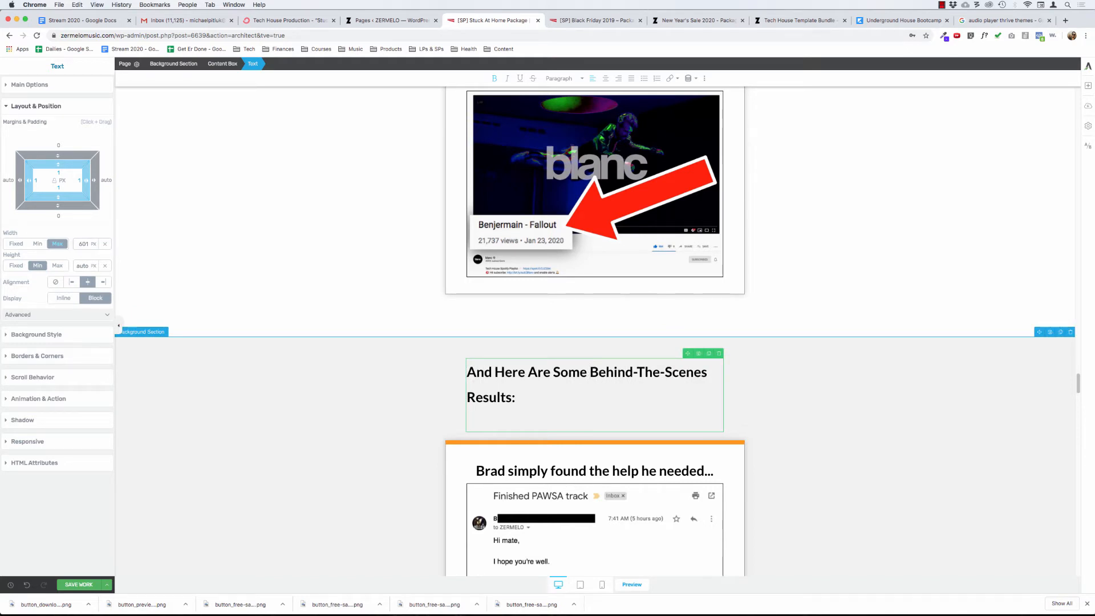
pyautogui.click(591, 372)
pyautogui.write('REsultb')
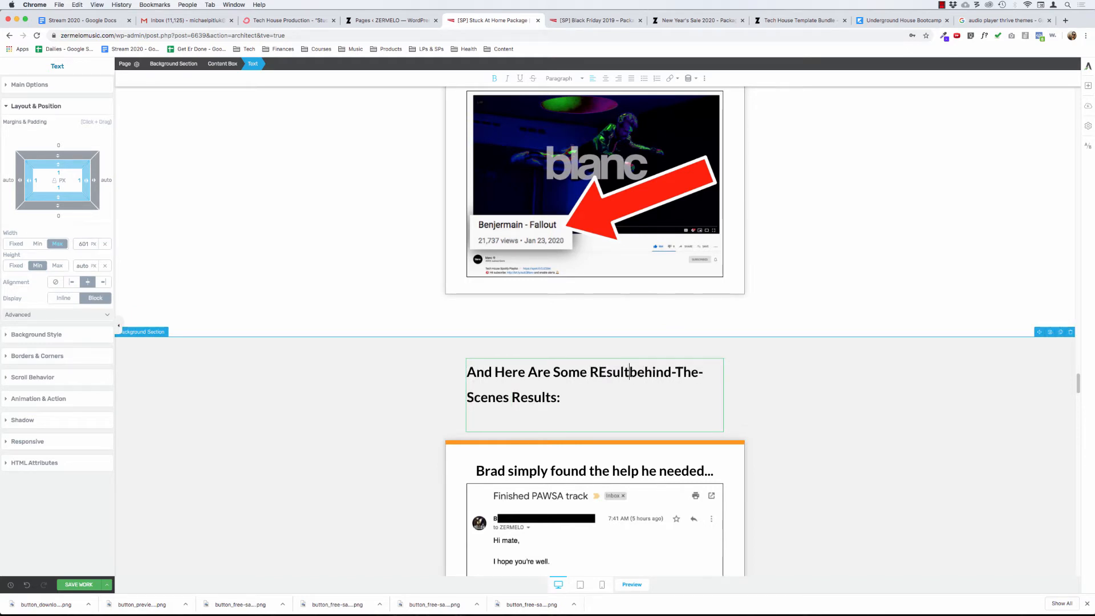
pyautogui.press('super+z')
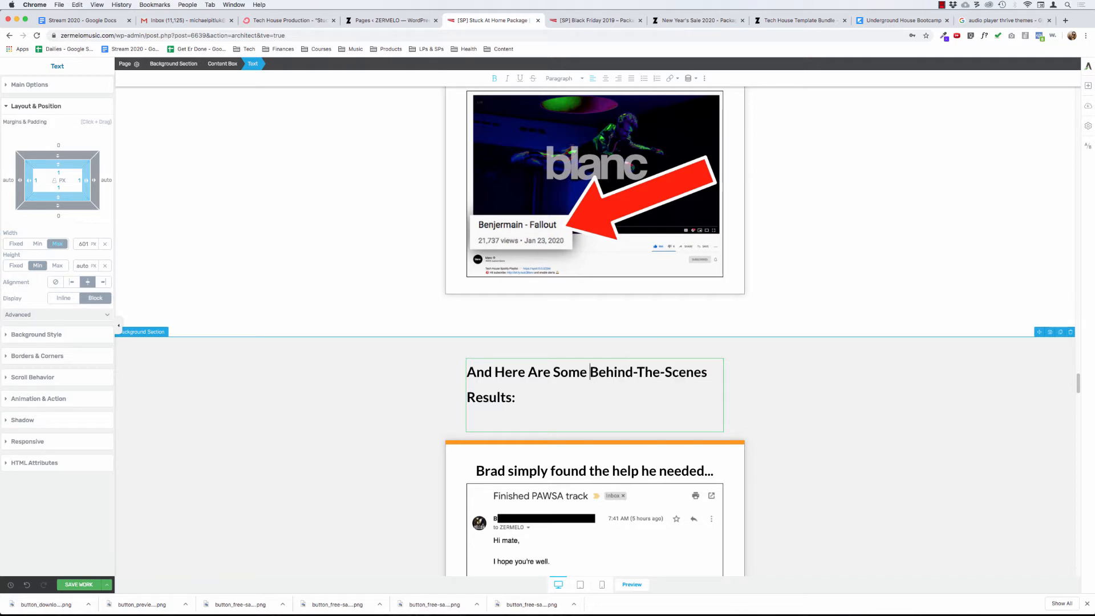
pyautogui.write('Results')
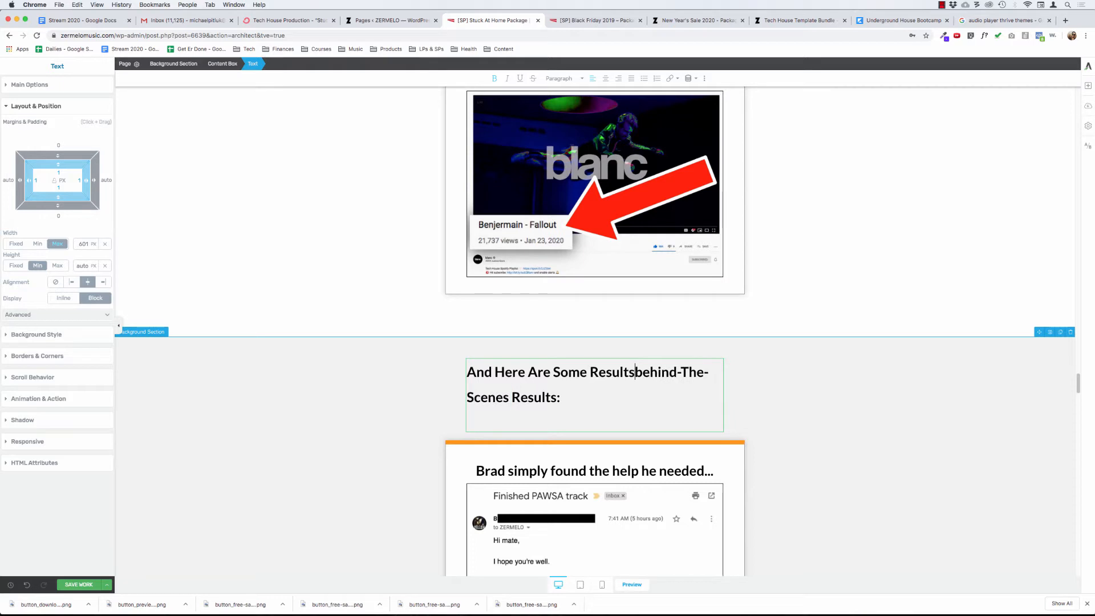
pyautogui.write(' From B')
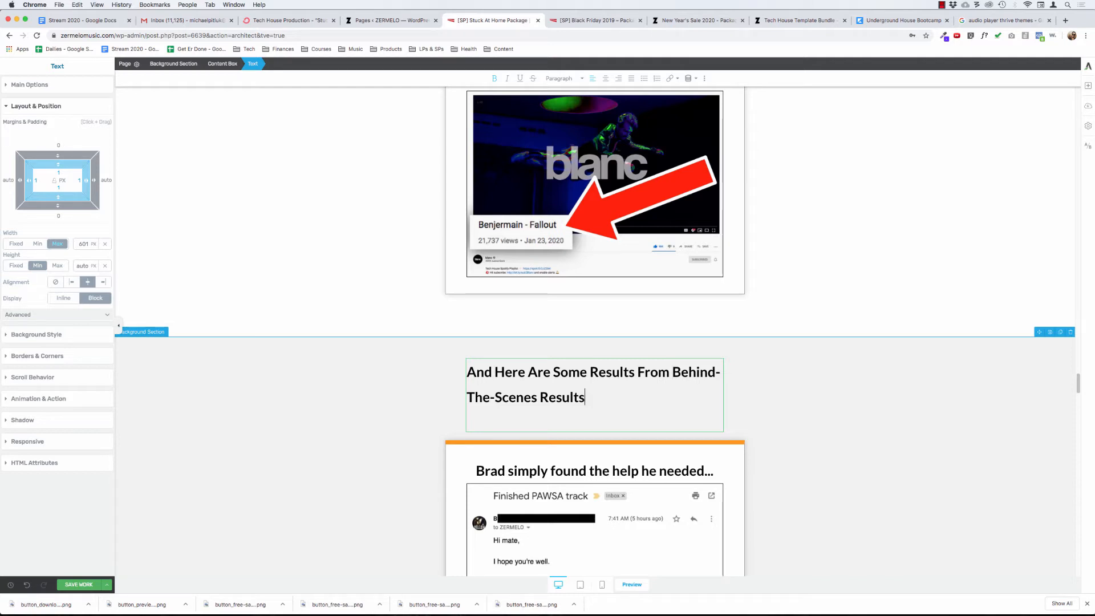
pyautogui.hotkey('alt', 'BackSpace')
# Step: Center the behind-the-scenes heading and set its maximum width to 535 px
pyautogui.hotkey('shift', 'Up')
pyautogui.hotkey('shift', 'Up')
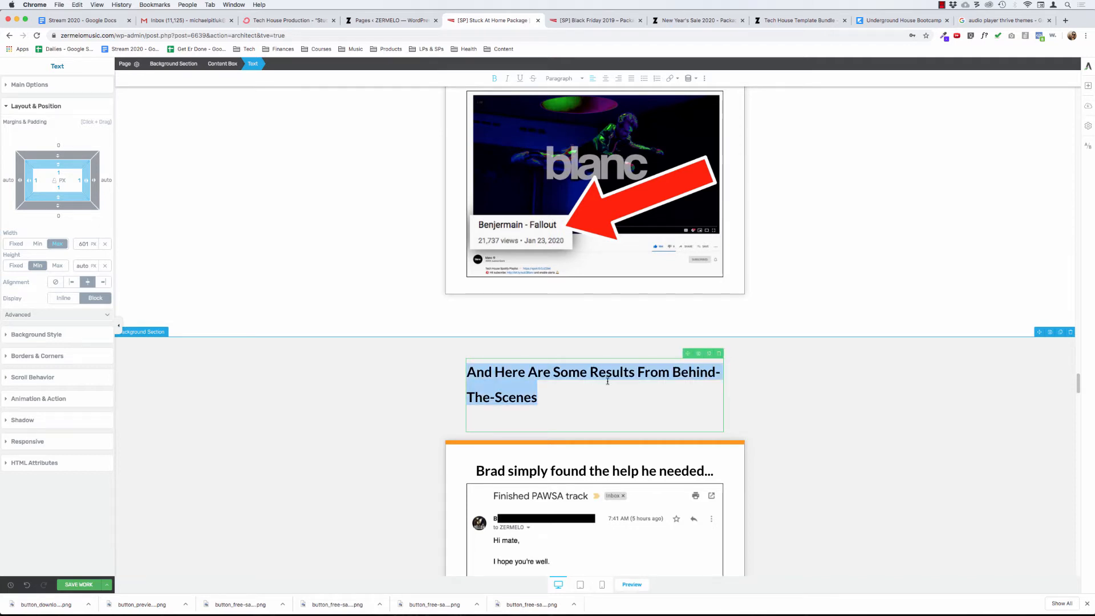
pyautogui.click(606, 78)
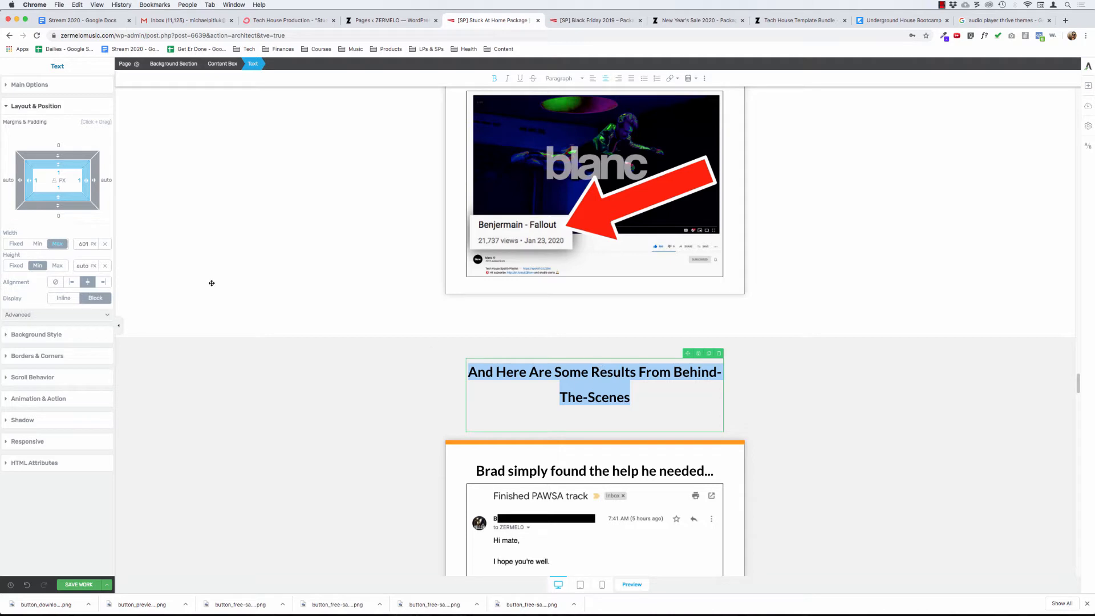
pyautogui.doubleClick(83, 244)
pyautogui.write('552')
pyautogui.press('Return')
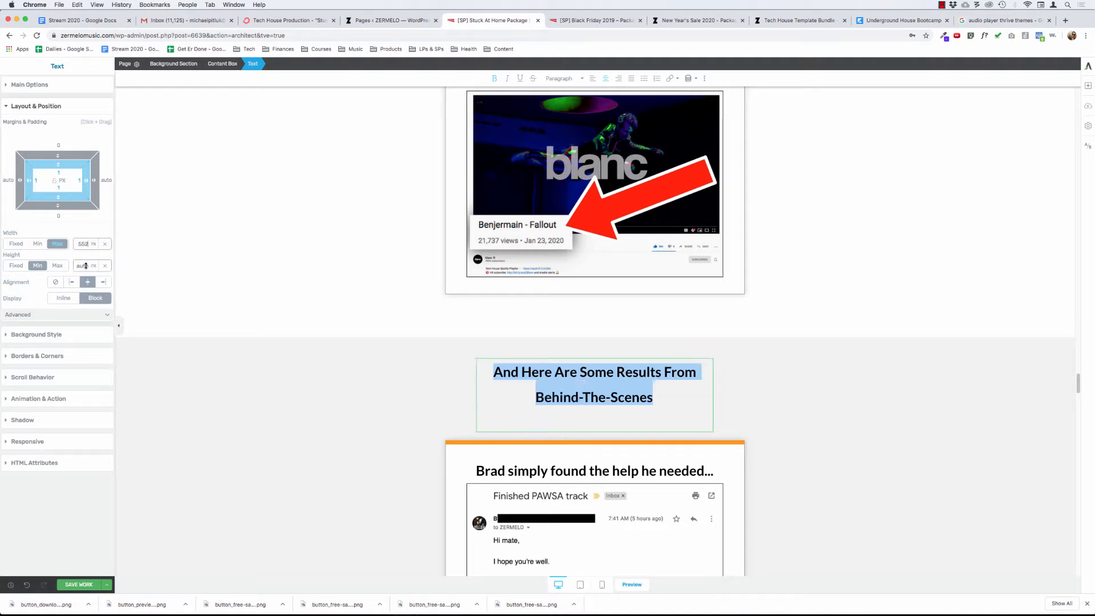
pyautogui.press('BackSpace')
pyautogui.press('BackSpace')
pyautogui.write('35')
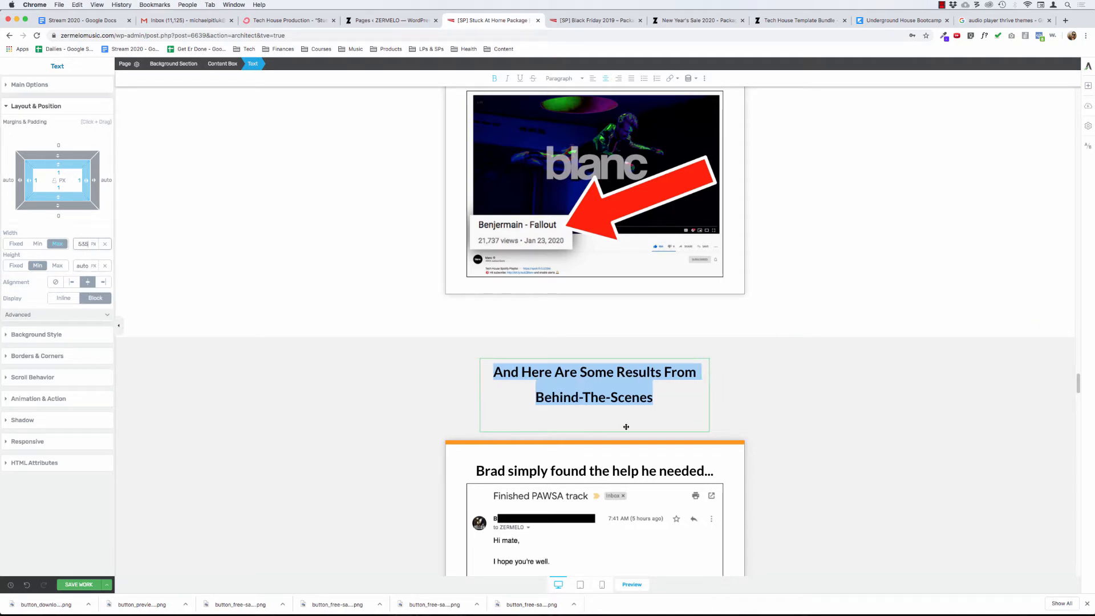
# Step: Add a colon at the end of the behind-the-scenes heading
pyautogui.click(658, 400)
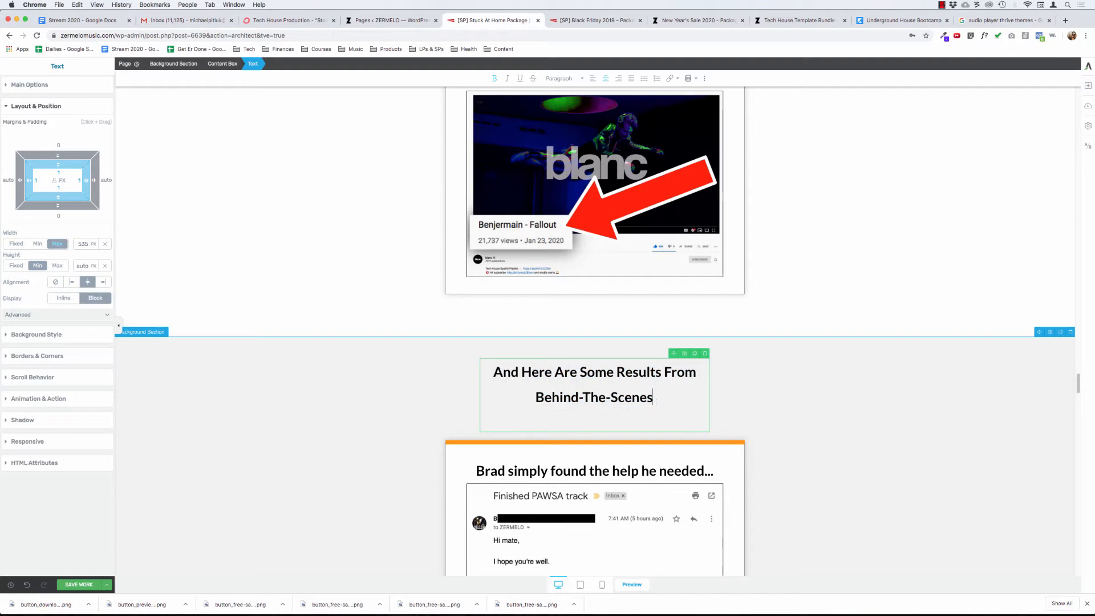
pyautogui.write(':')
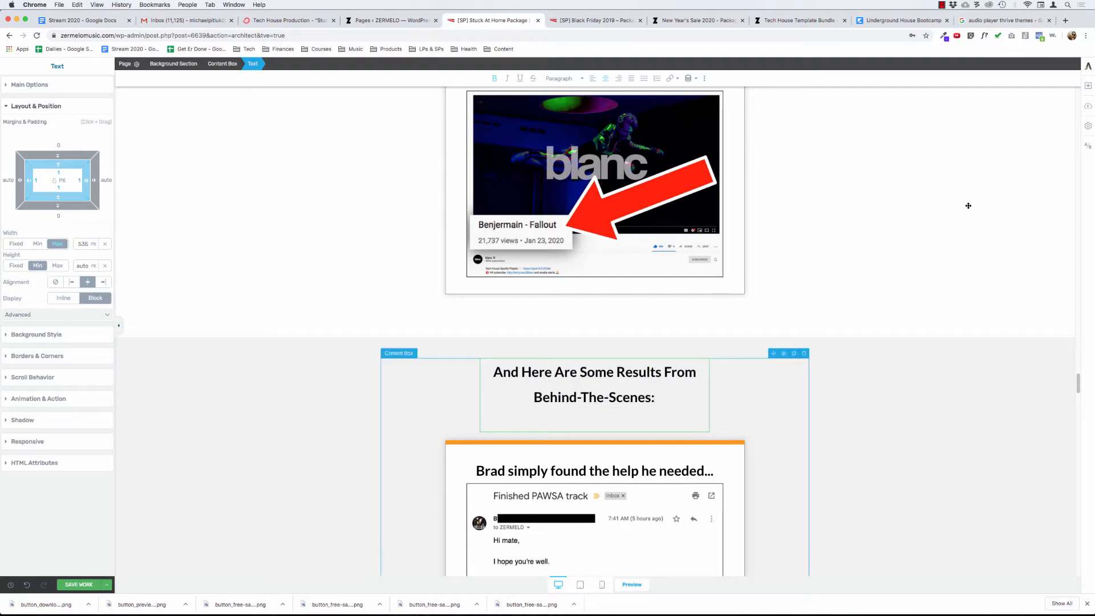
pyautogui.click(968, 205)
# Step: Insert a text element between the behind-the-scenes heading and Brad's testimonial, starting it with "Names"
pyautogui.click(1088, 85)
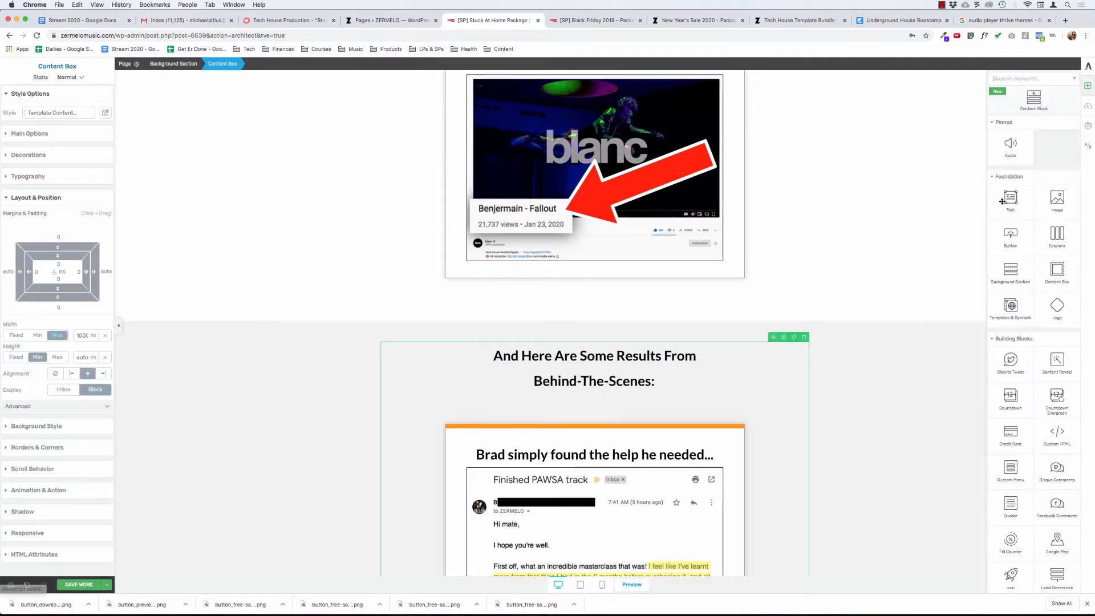
pyautogui.moveTo(1003, 201); pyautogui.dragTo(582, 390)
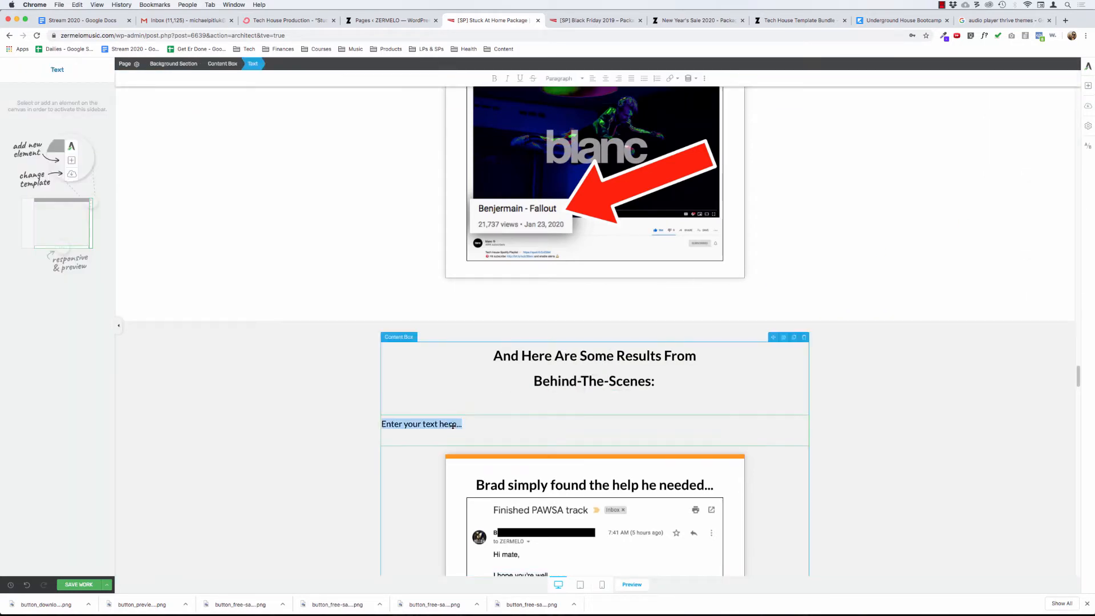
pyautogui.write('Names')
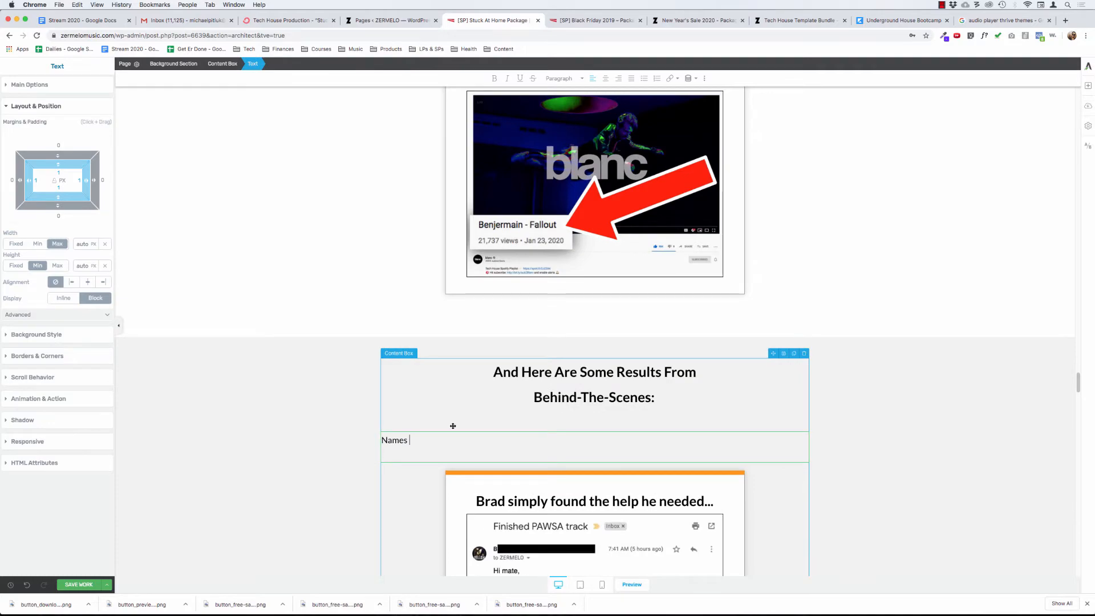
# Step: Examine the student testimonials and email results on the New Year's Sale 2020 page, down to the free bonuses
pyautogui.click(673, 22)
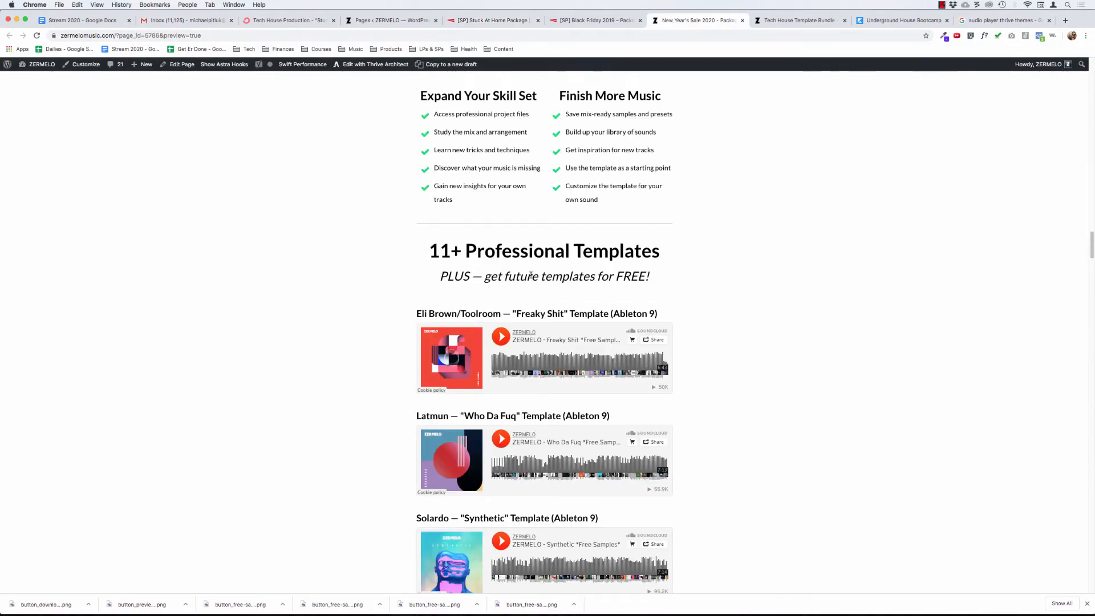
pyautogui.scroll(-20, 530, 276)
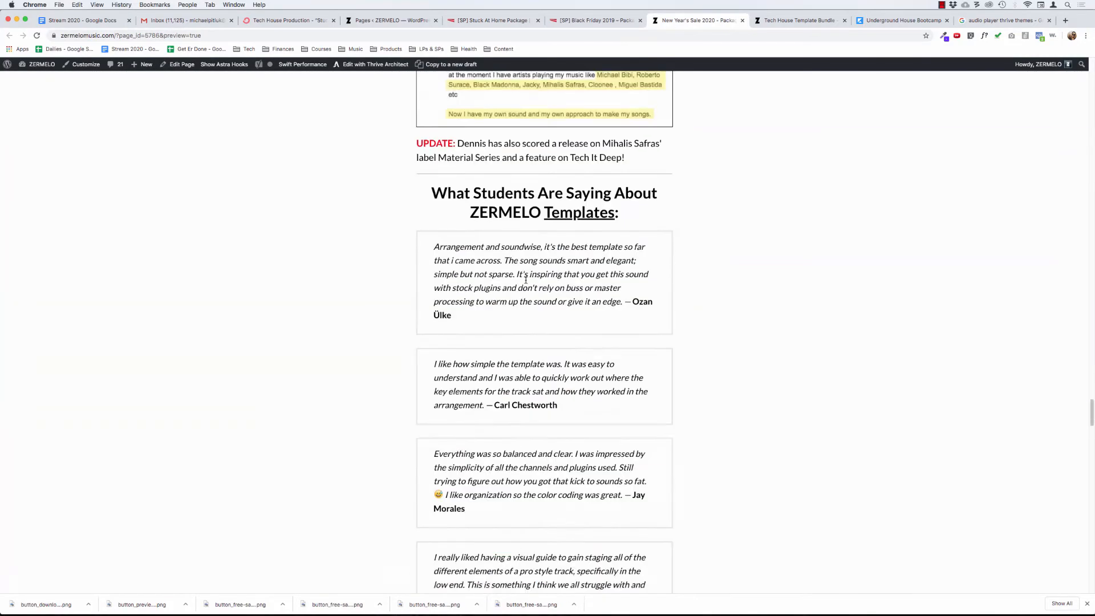
pyautogui.scroll(5, 525, 279)
pyautogui.scroll(14, 525, 282)
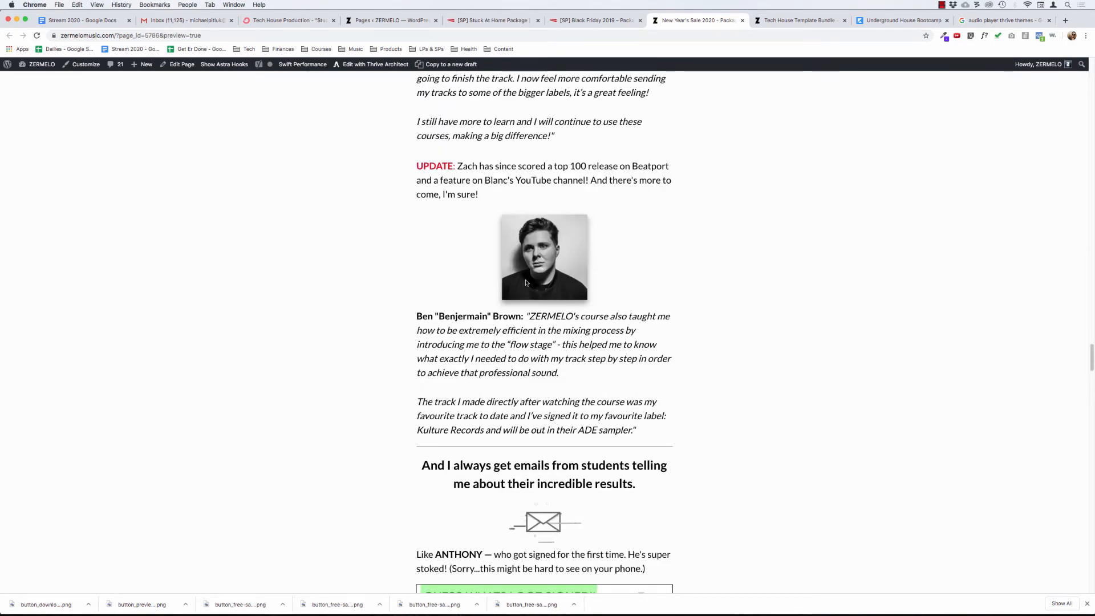
pyautogui.scroll(8, 525, 282)
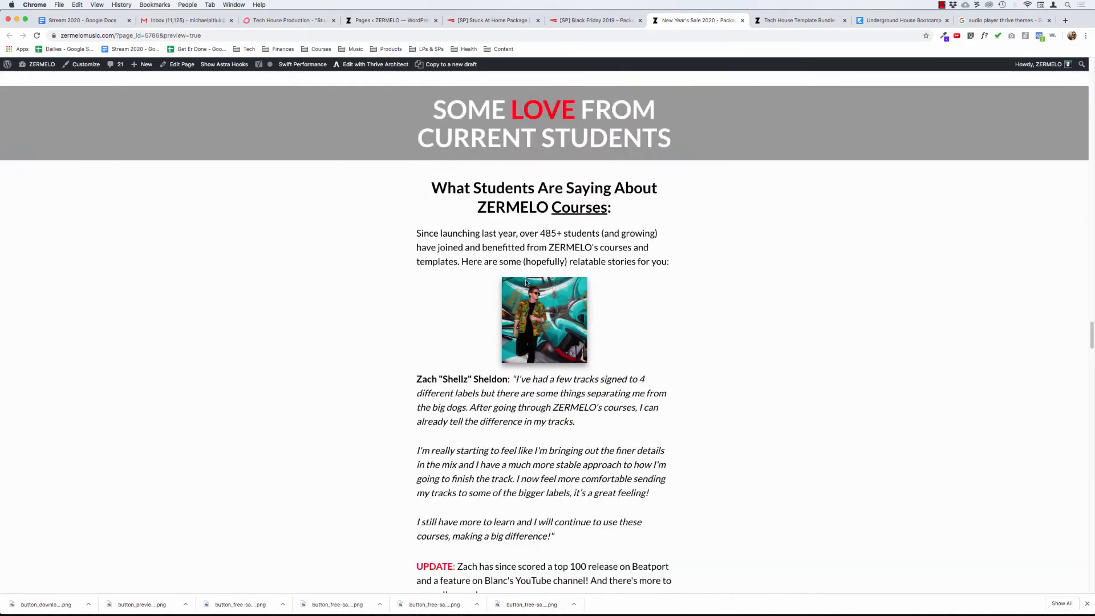
pyautogui.scroll(-12, 526, 282)
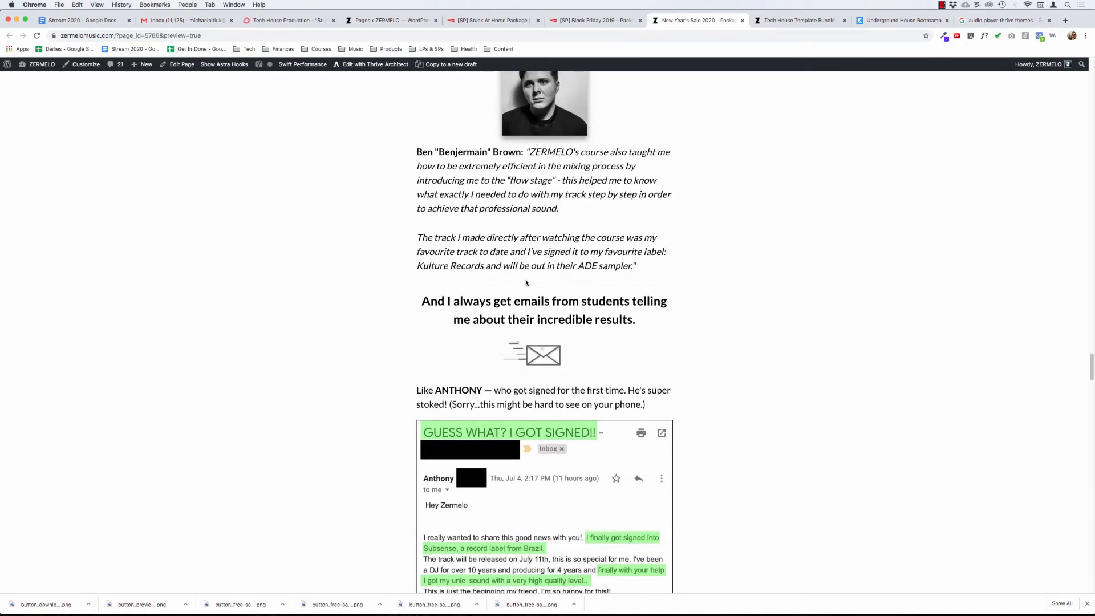
pyautogui.scroll(-9, 526, 282)
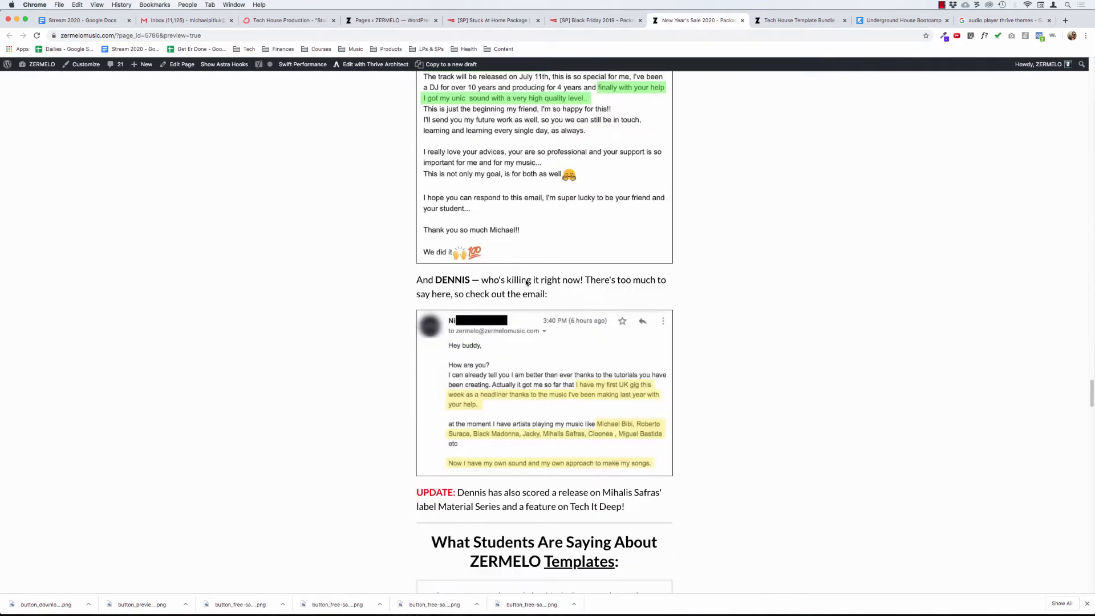
pyautogui.scroll(-4, 526, 282)
pyautogui.scroll(-7, 526, 280)
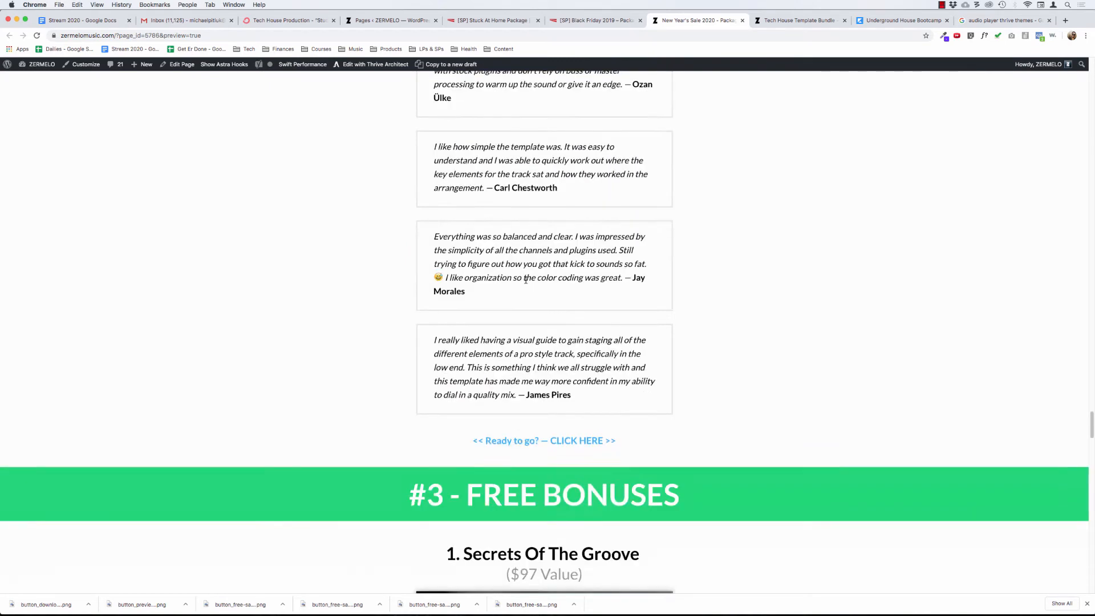
pyautogui.scroll(-7, 526, 280)
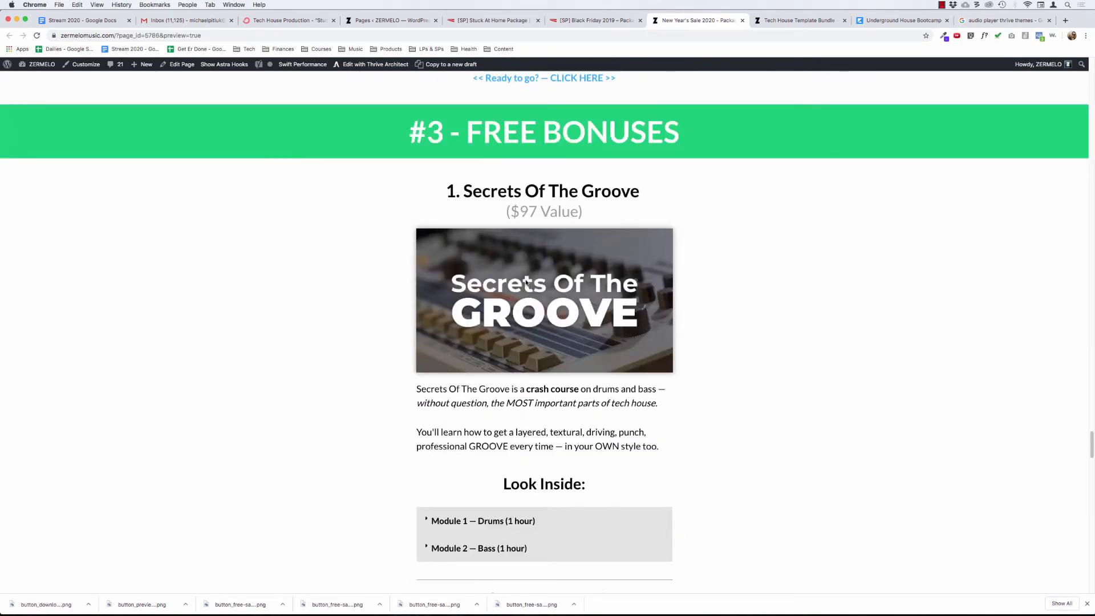
# Step: Return to the Stuck At Home page editor and delete the "Names" text element beneath the behind-the-scenes heading
pyautogui.click(592, 20)
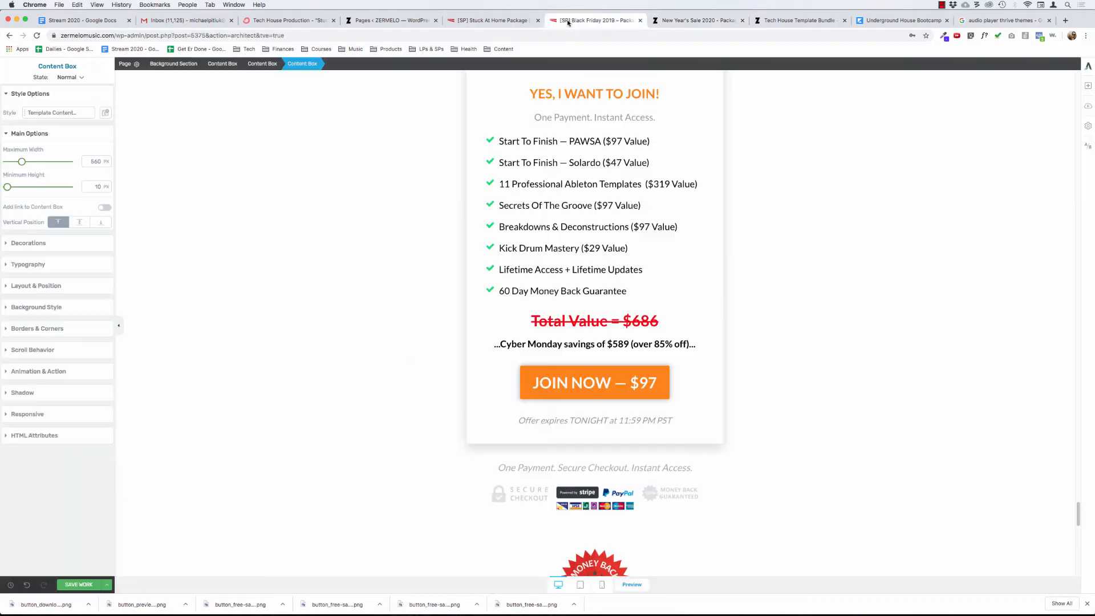
pyautogui.click(495, 21)
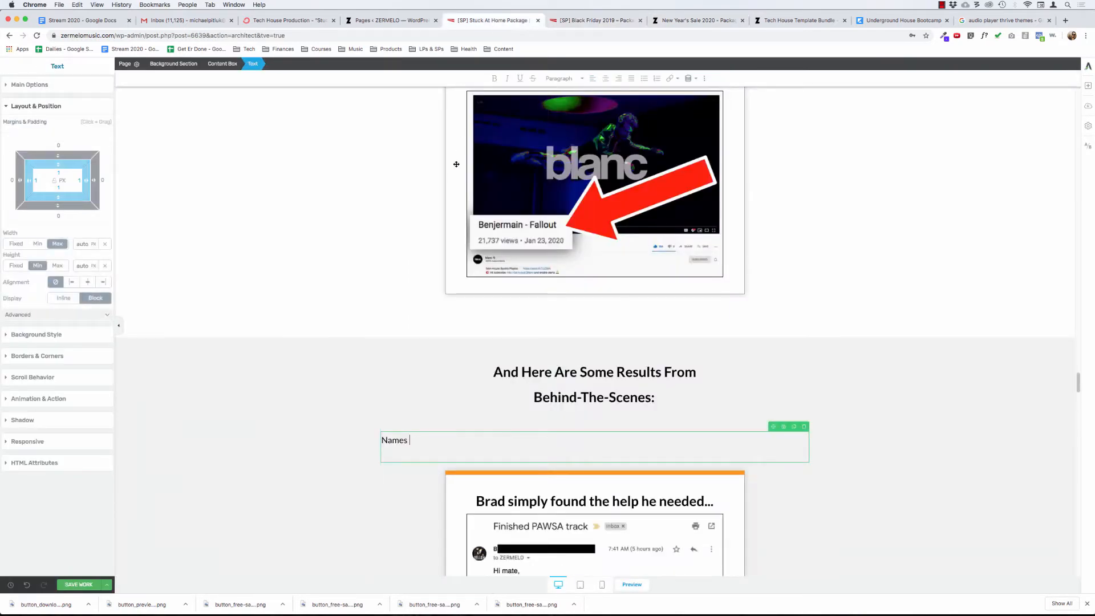
pyautogui.click(805, 428)
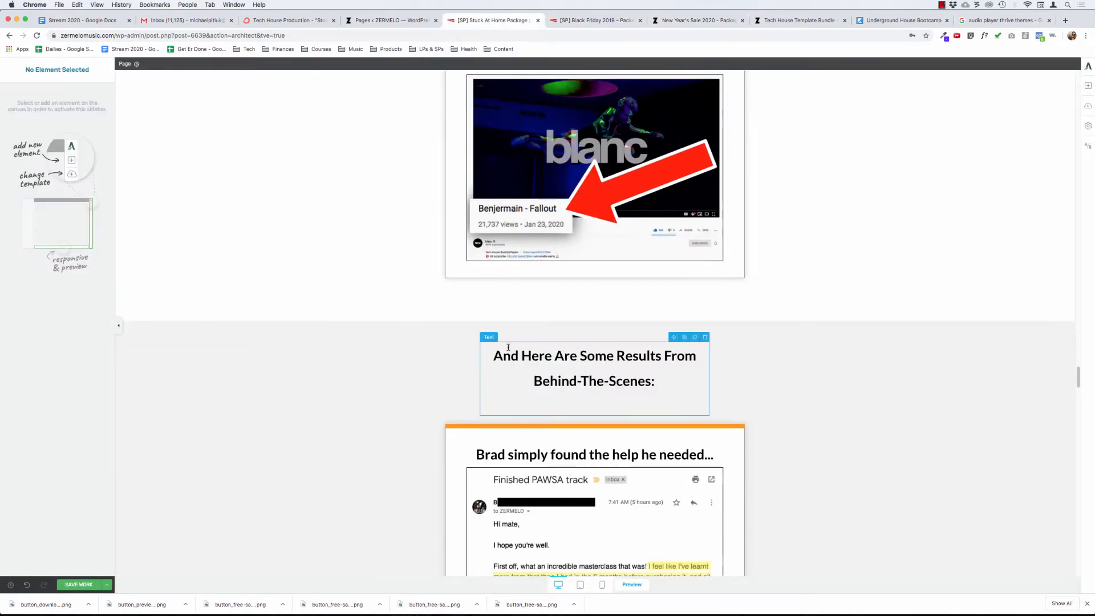
# Step: Set the behind-the-scenes heading's line spacing below to 0 px and its bottom margin to 50 px
pyautogui.click(271, 361)
pyautogui.click(588, 372)
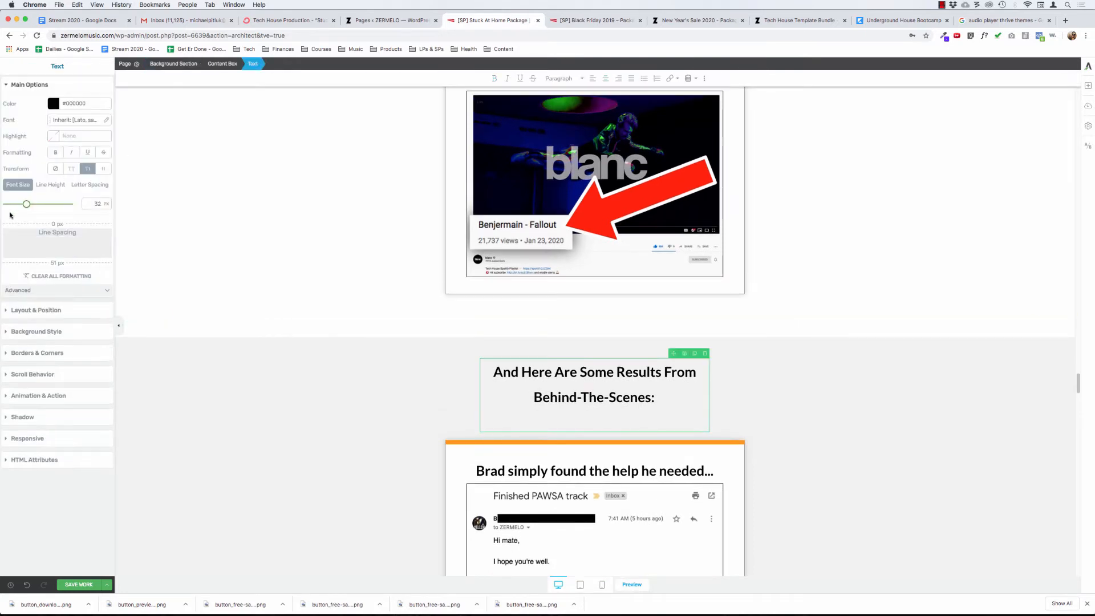
pyautogui.moveTo(55, 238); pyautogui.dragTo(60, 197)
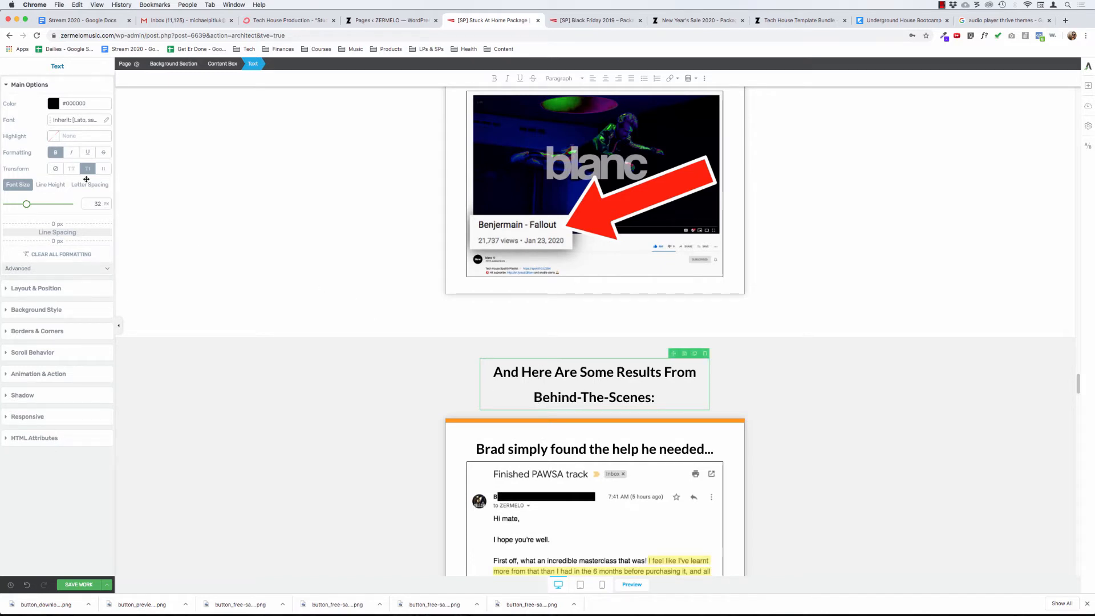
pyautogui.click(39, 289)
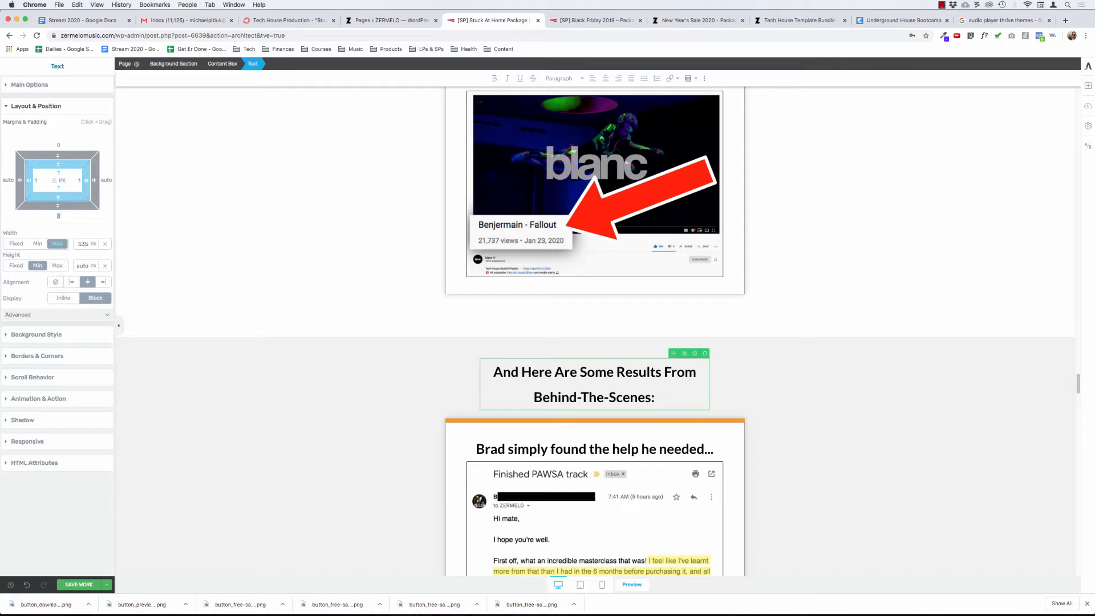
pyautogui.write('50')
pyautogui.press('Return')
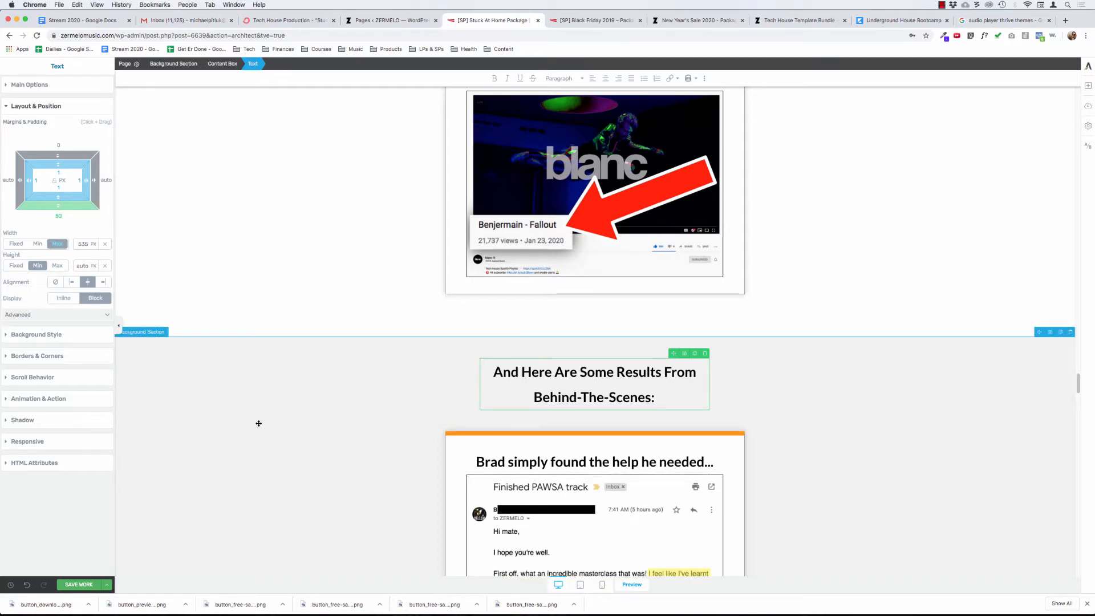
pyautogui.click(252, 442)
# Step: Delete the ENROLL NOW button below Jorge's testimonial together with the empty content box that held it
pyautogui.scroll(-5, 252, 443)
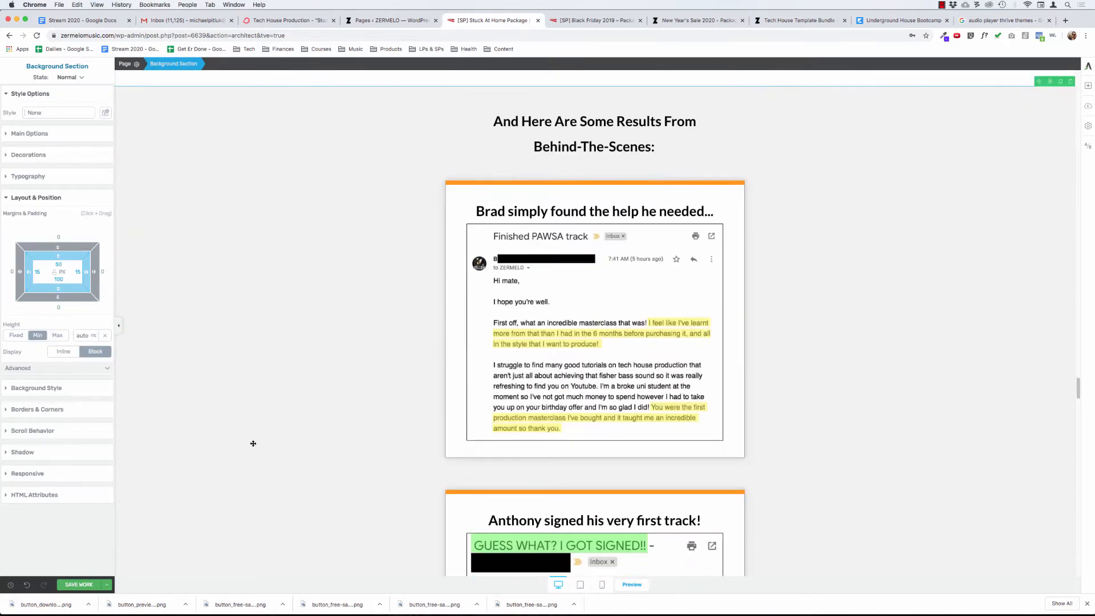
pyautogui.scroll(-4, 253, 443)
pyautogui.scroll(-9, 253, 443)
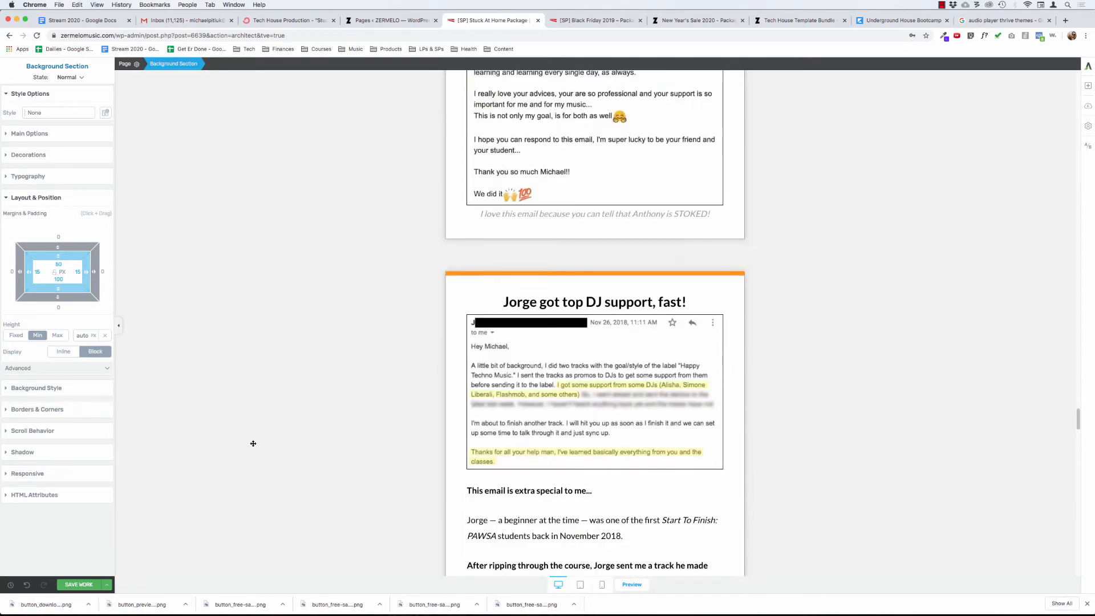
pyautogui.scroll(-10, 253, 443)
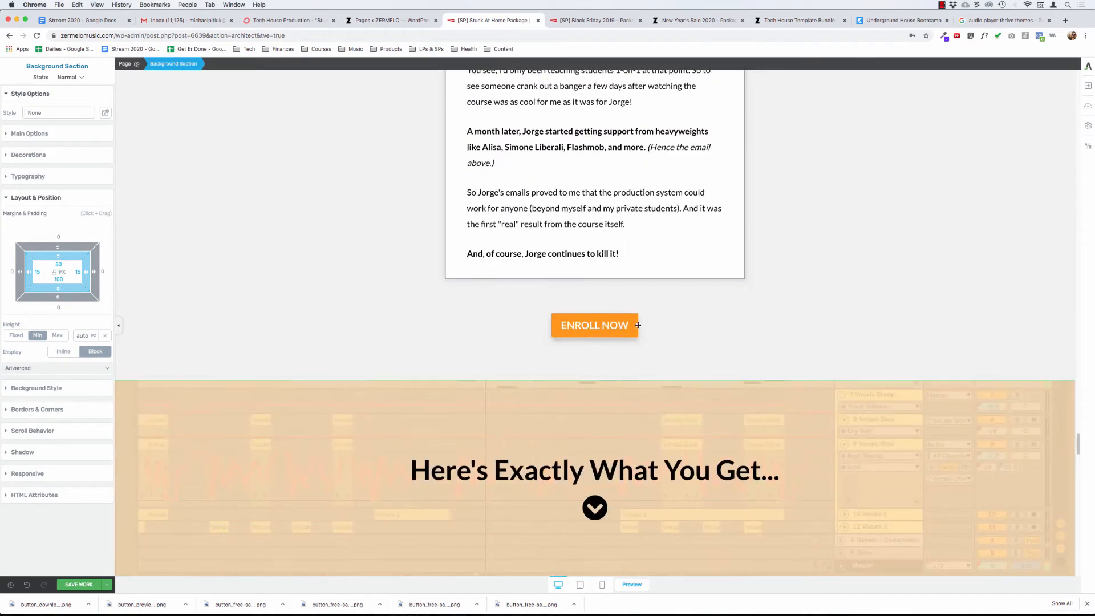
pyautogui.click(638, 325)
pyautogui.press('Delete')
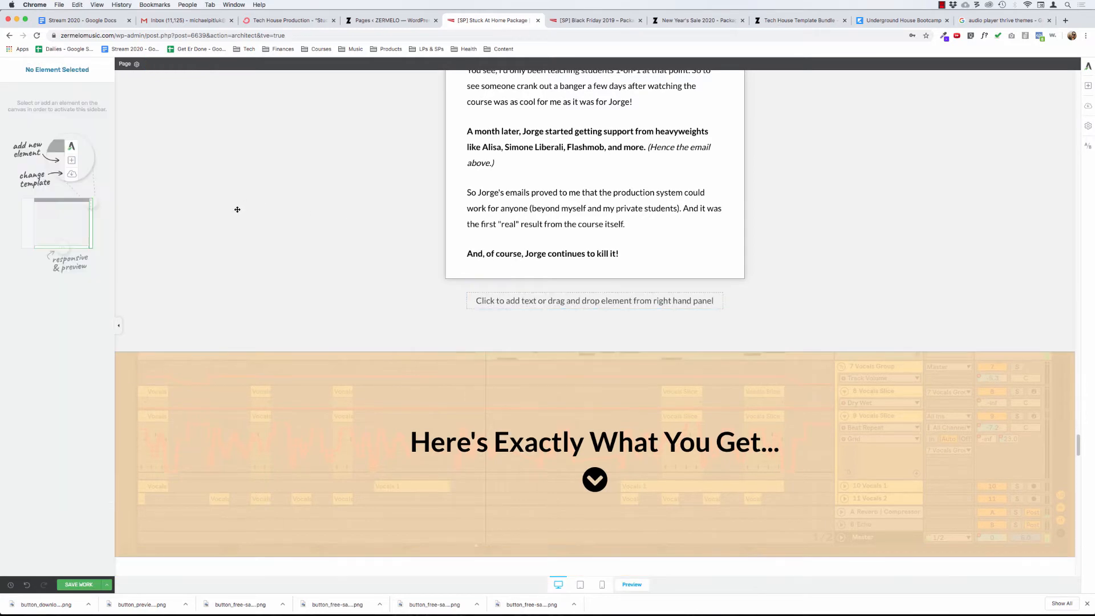
pyautogui.click(237, 210)
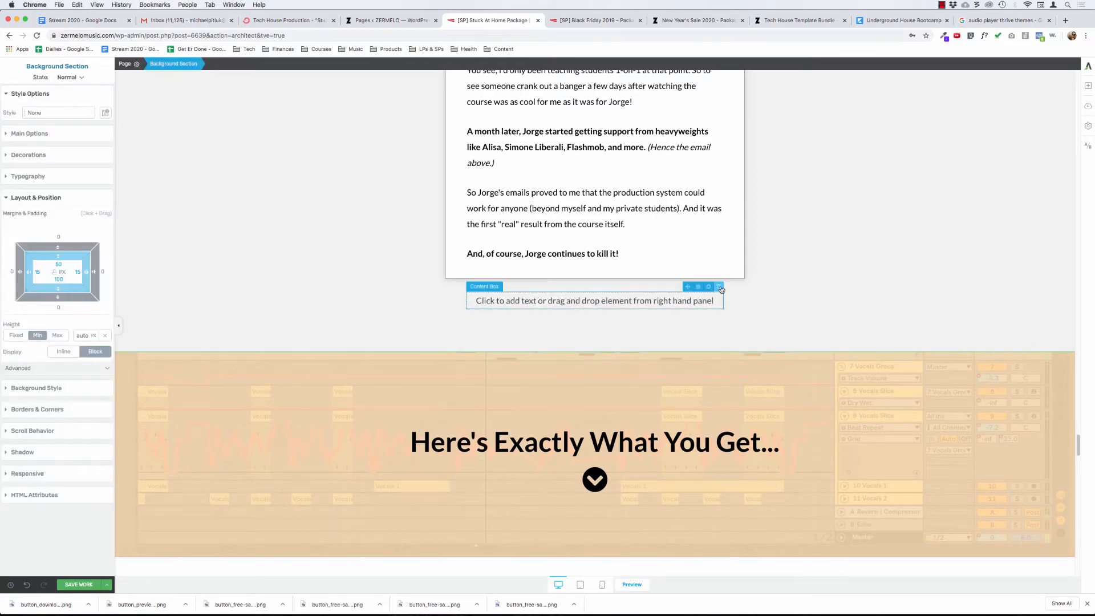
pyautogui.click(719, 287)
pyautogui.click(259, 266)
# Step: Review the PAWSA course modules and "You'll learn" list, and go back past the testimonials to the Ready To Get Started section
pyautogui.scroll(-15, 259, 267)
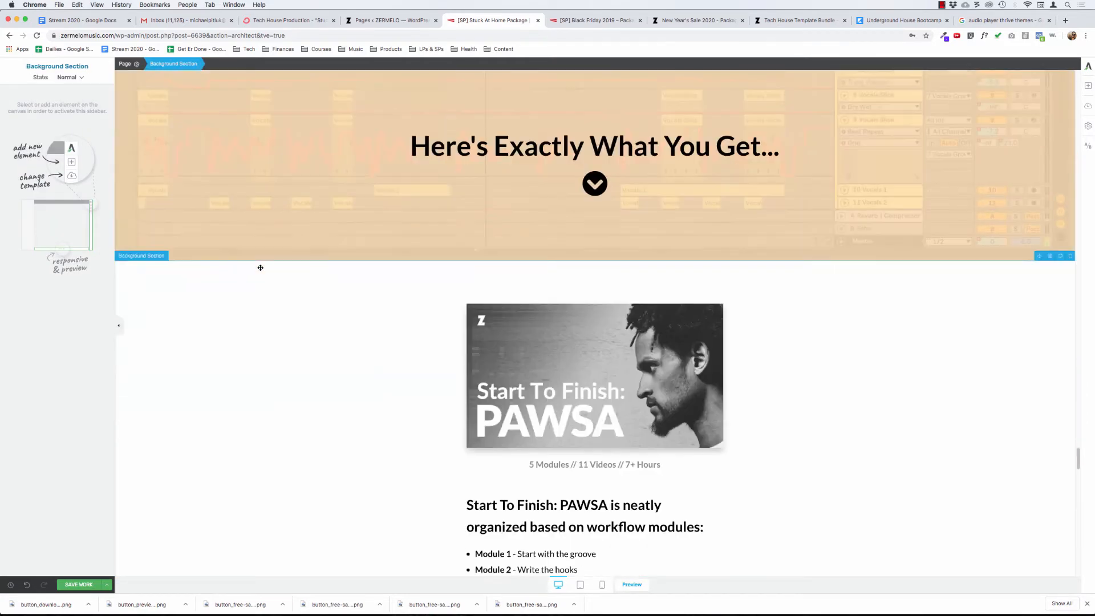
pyautogui.scroll(-8, 260, 268)
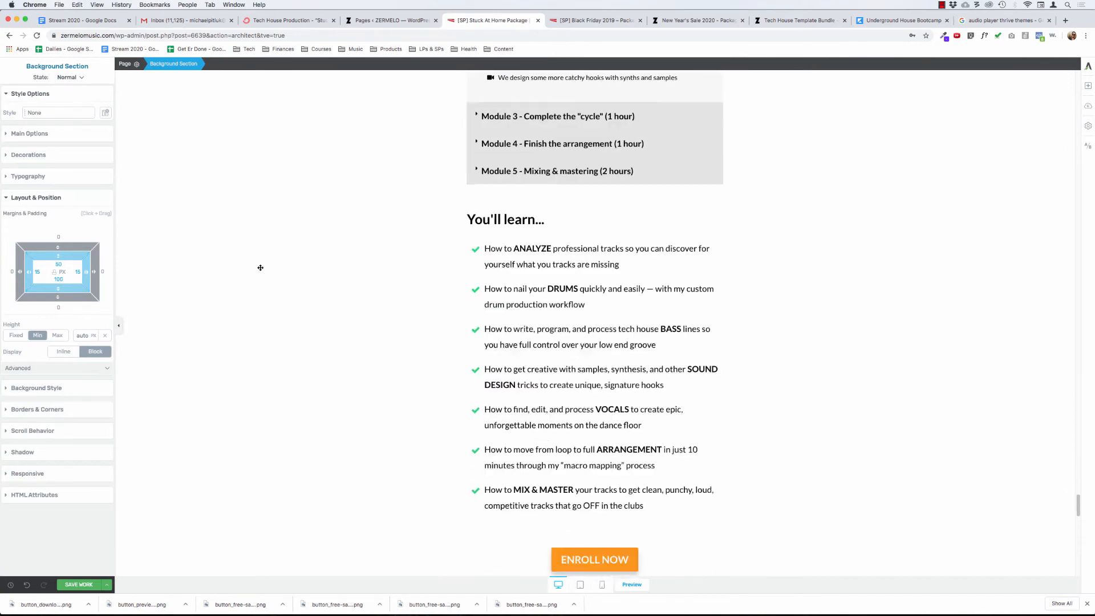
pyautogui.scroll(6, 260, 268)
pyautogui.scroll(-1, 302, 275)
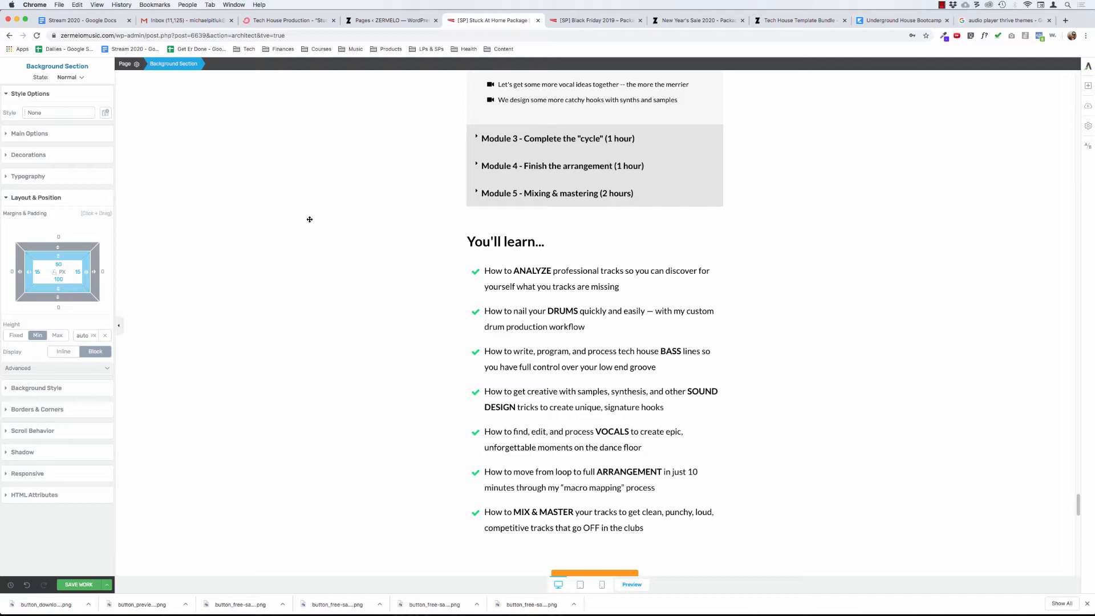
pyautogui.scroll(20, 309, 219)
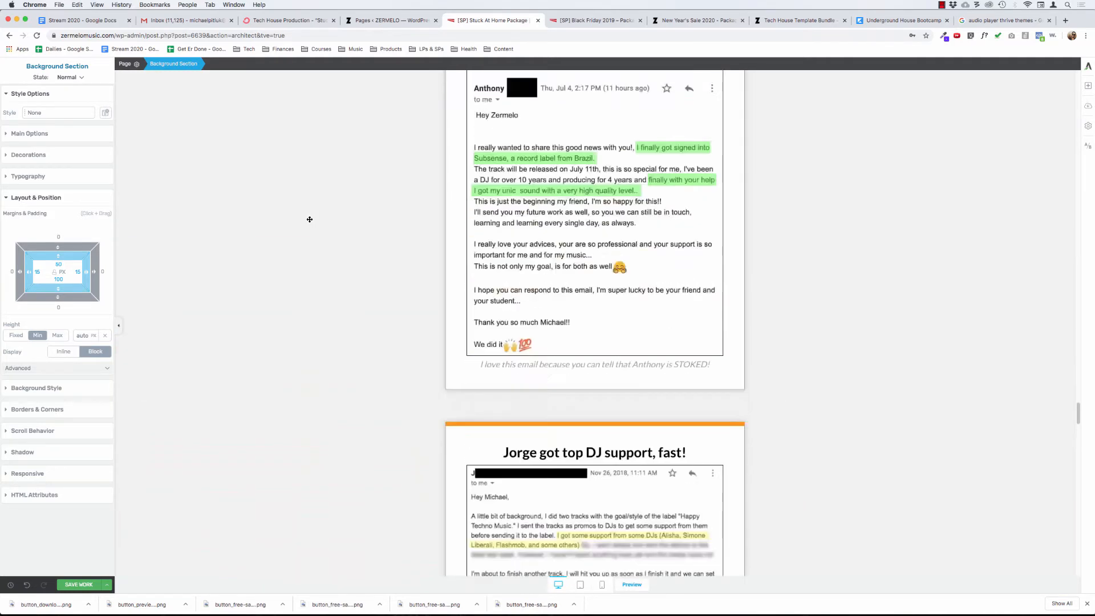
pyautogui.scroll(-20, 309, 219)
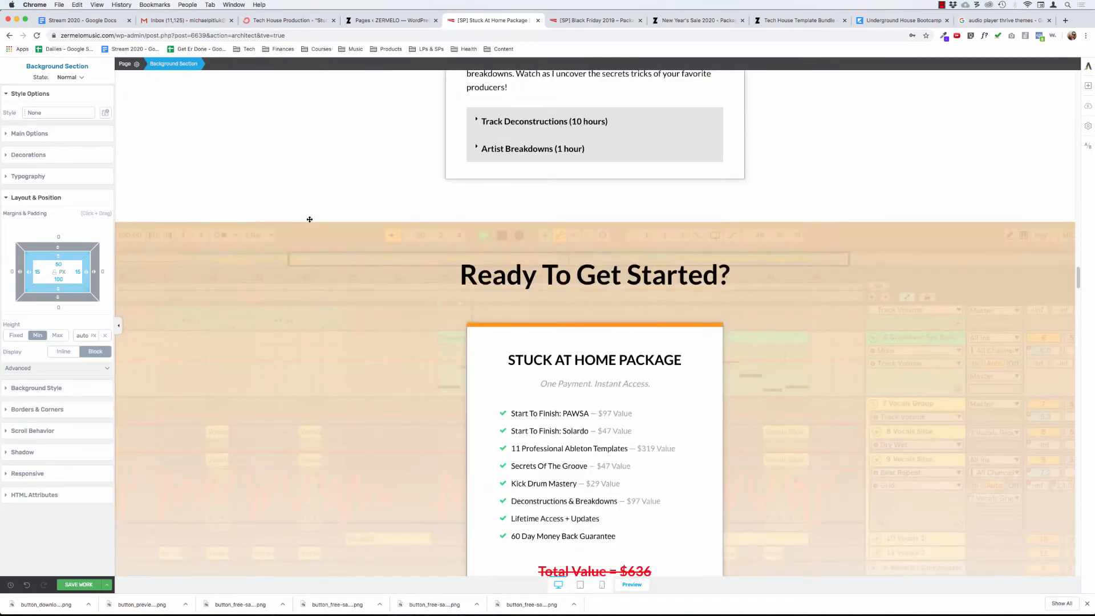
# Step: Clear the white #ffffff background color of the section containing the #6 Deconstructions & Breakdowns box
pyautogui.click(239, 234)
pyautogui.scroll(7, 239, 234)
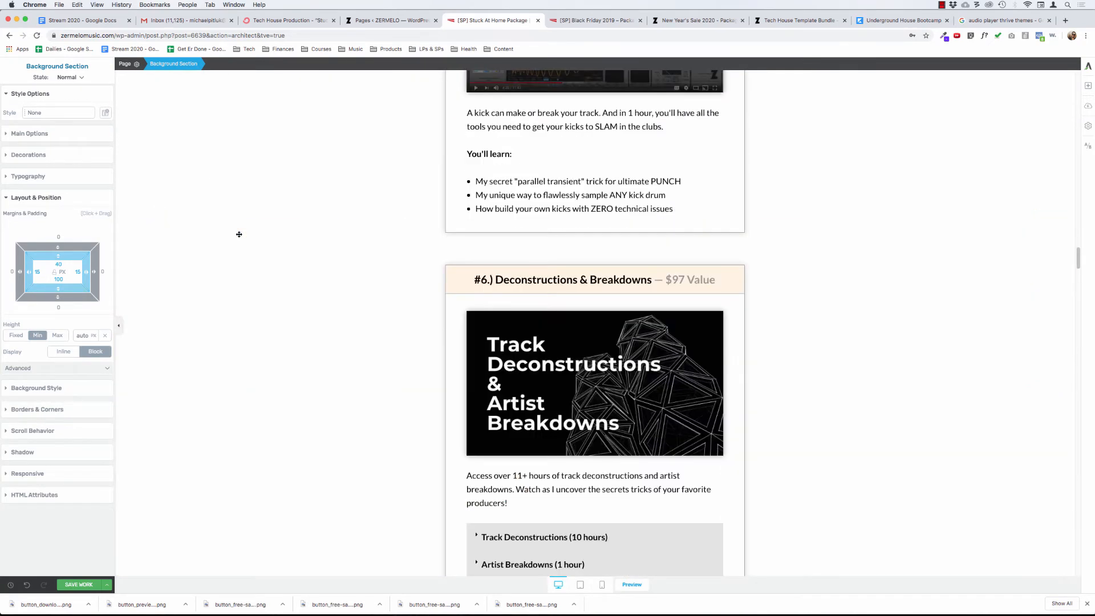
pyautogui.click(239, 232)
pyautogui.click(40, 389)
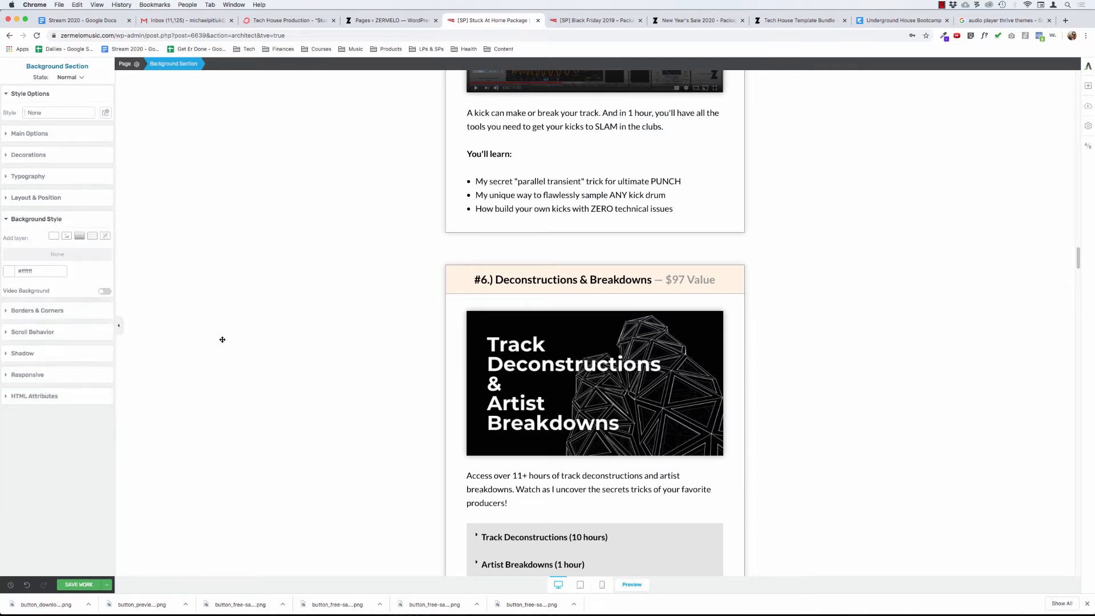
pyautogui.scroll(-6, 222, 340)
pyautogui.click(9, 271)
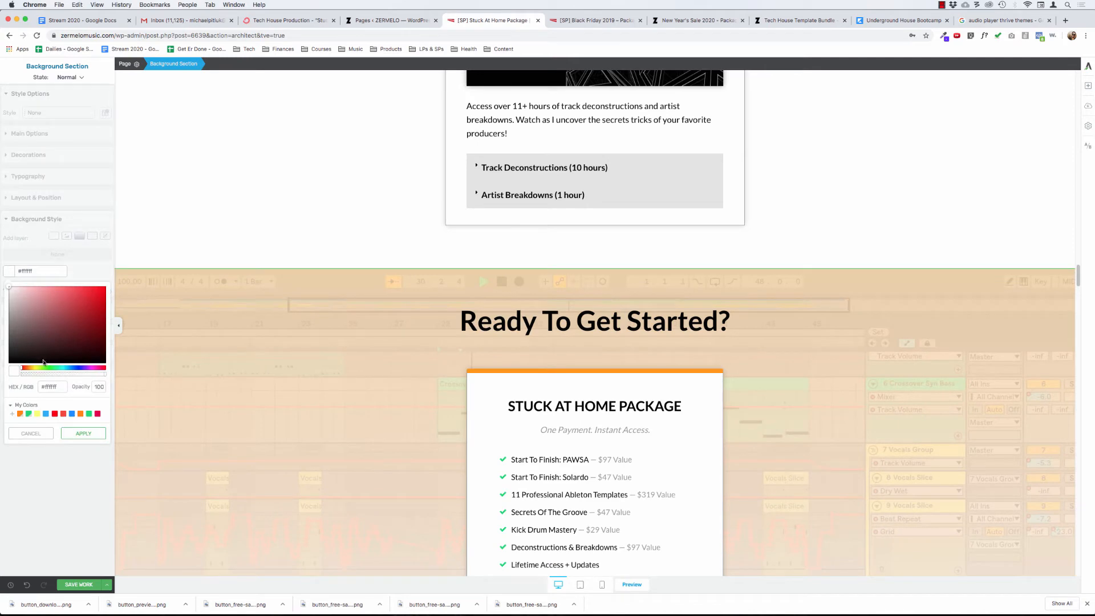
pyautogui.click(14, 371)
pyautogui.click(86, 432)
# Step: Inspect the color stops and opacity of the linear gradient over the Ready To Get Started section's background image, leaving them as they are
pyautogui.scroll(-6, 330, 359)
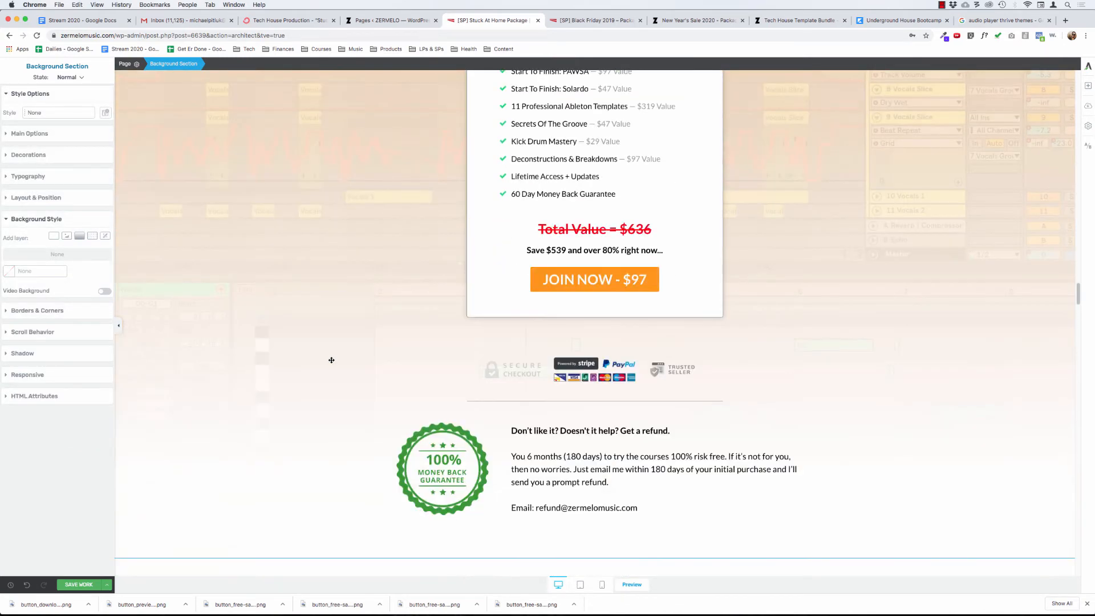
pyautogui.scroll(4, 332, 360)
pyautogui.click(294, 187)
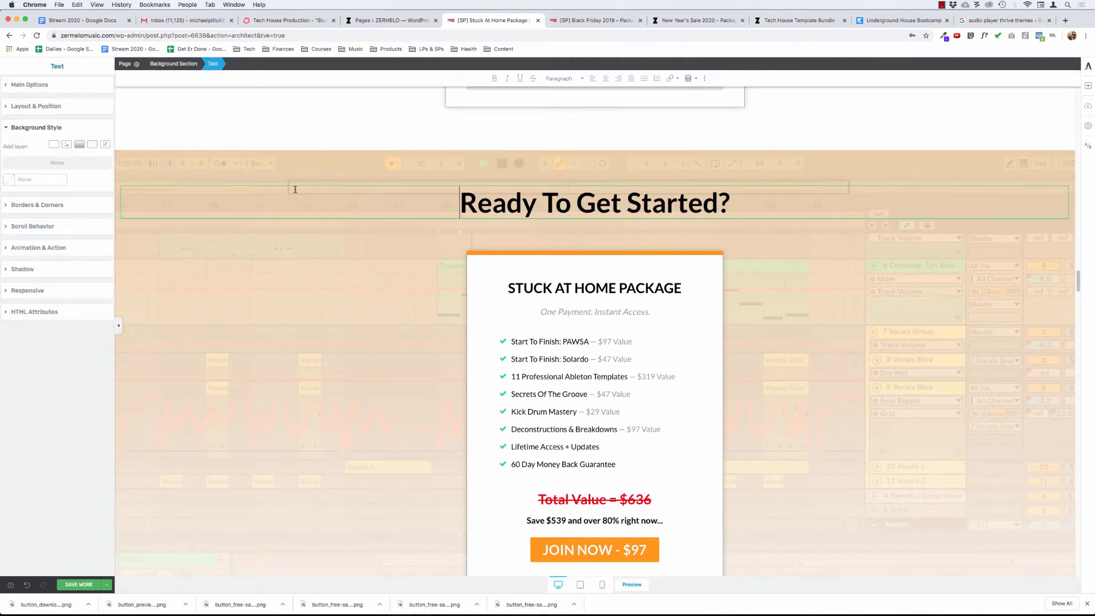
pyautogui.click(244, 287)
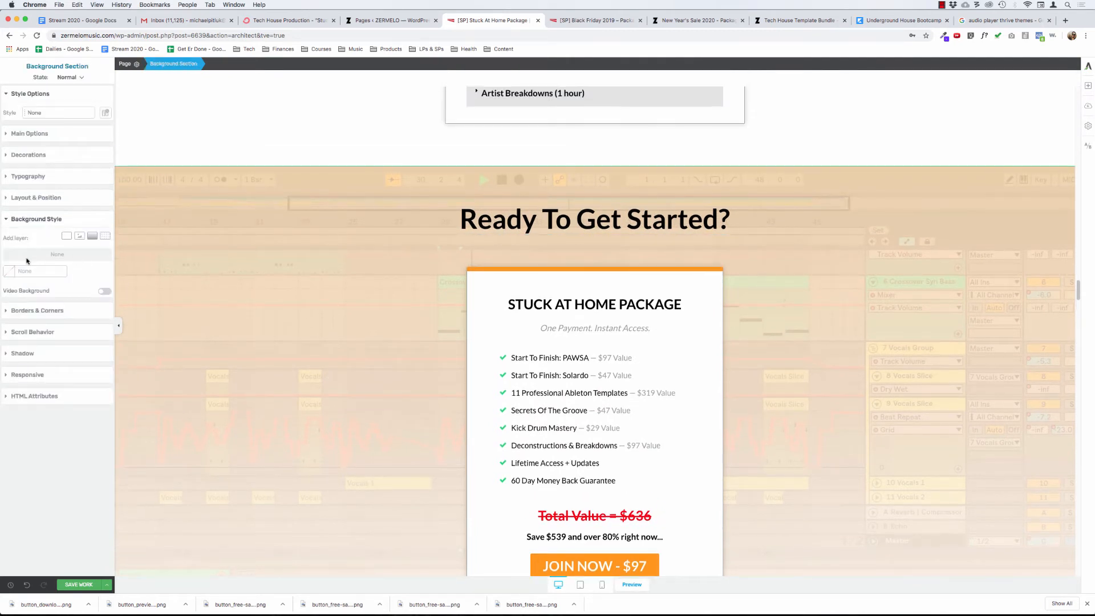
pyautogui.click(12, 254)
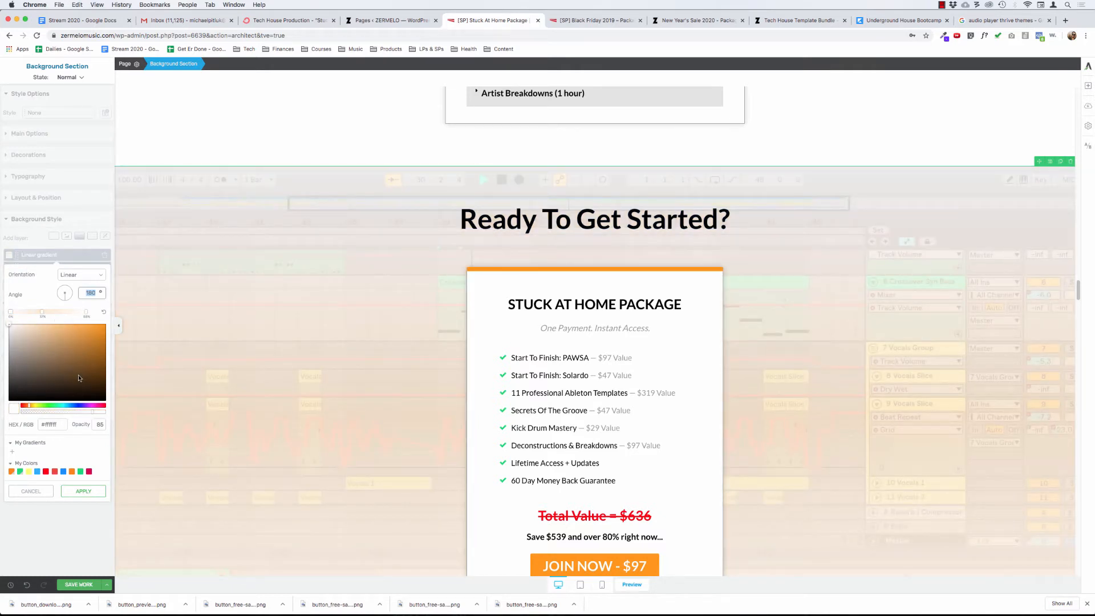
pyautogui.click(85, 312)
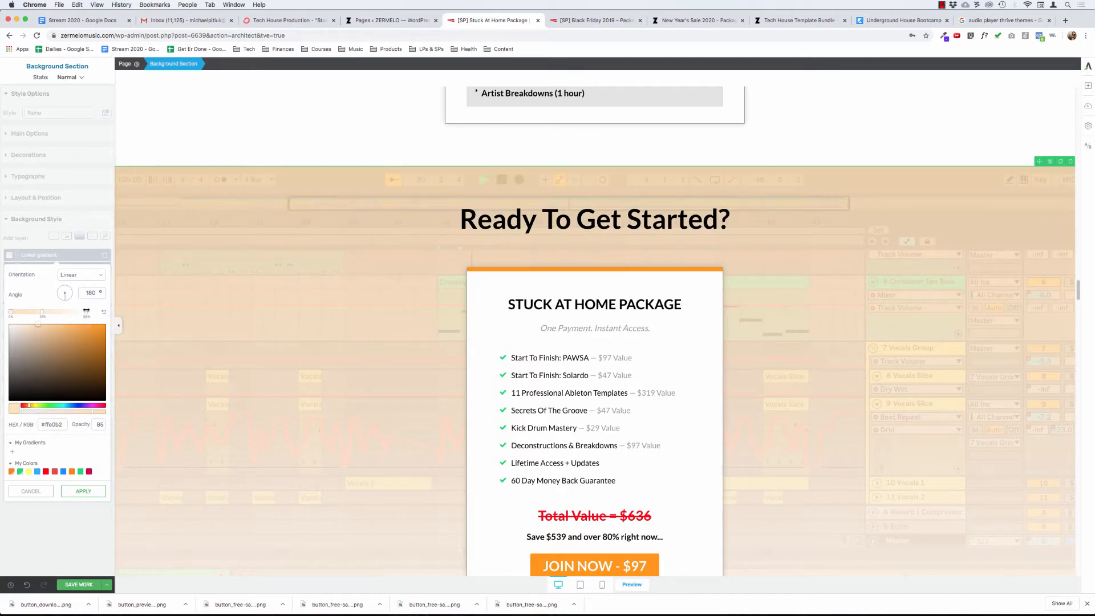
pyautogui.click(43, 493)
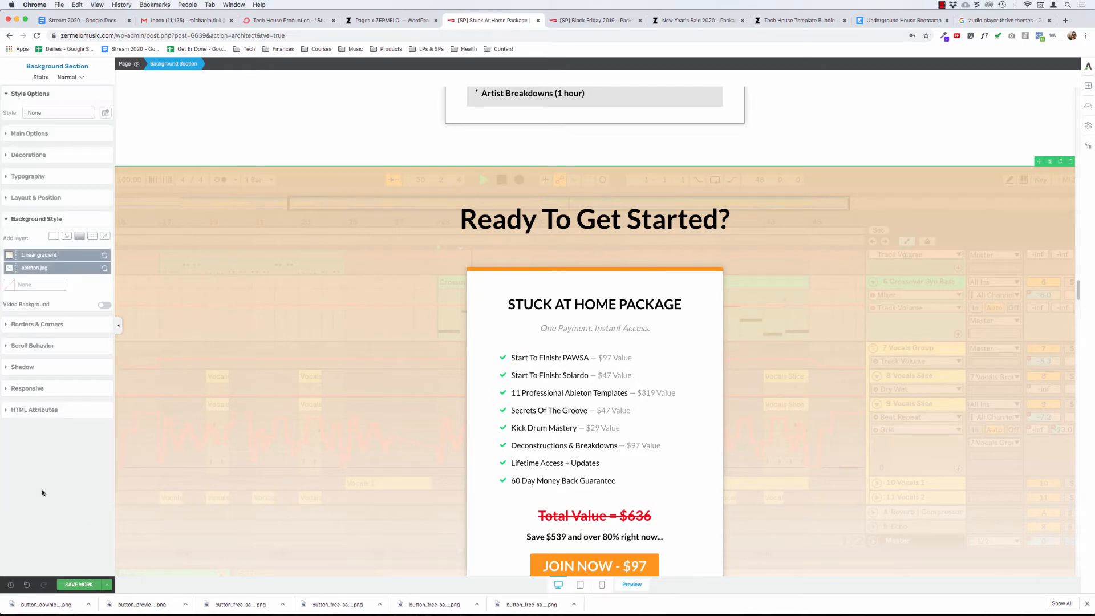
# Step: Replace the Ready To Get Started section's orange gradient layer with a white #ffffff linear gradient at 180°, with a starting opacity of 85
pyautogui.click(104, 256)
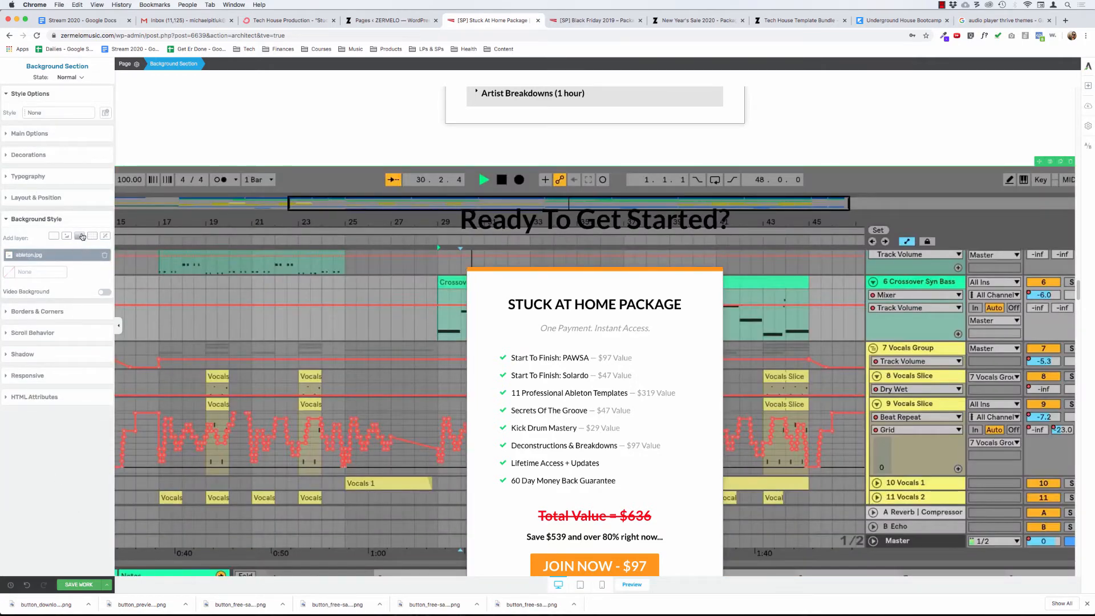
pyautogui.click(80, 235)
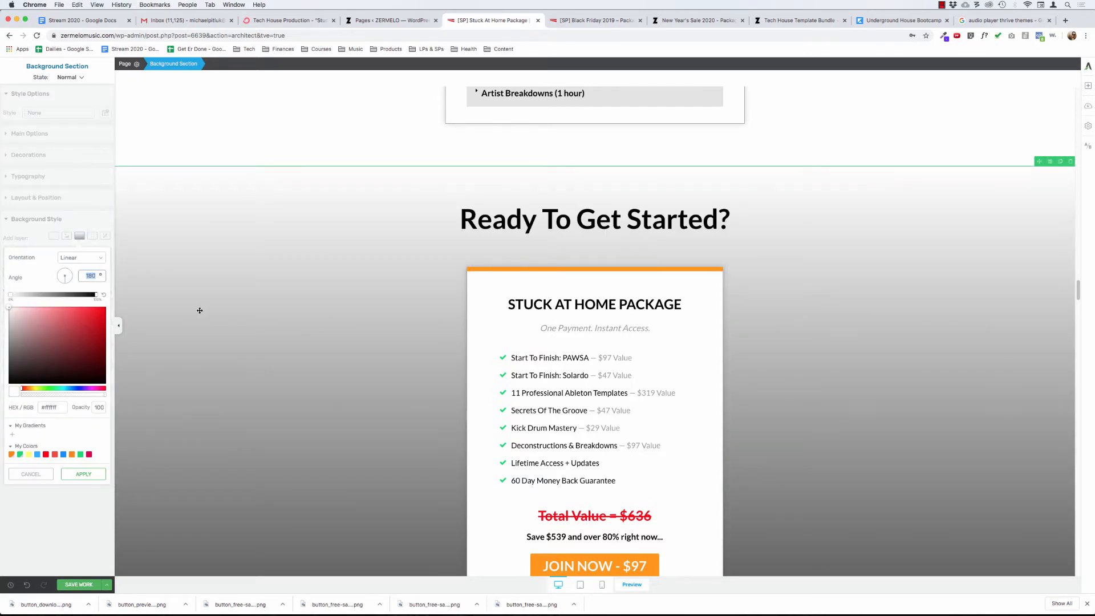
pyautogui.click(8, 293)
pyautogui.click(97, 294)
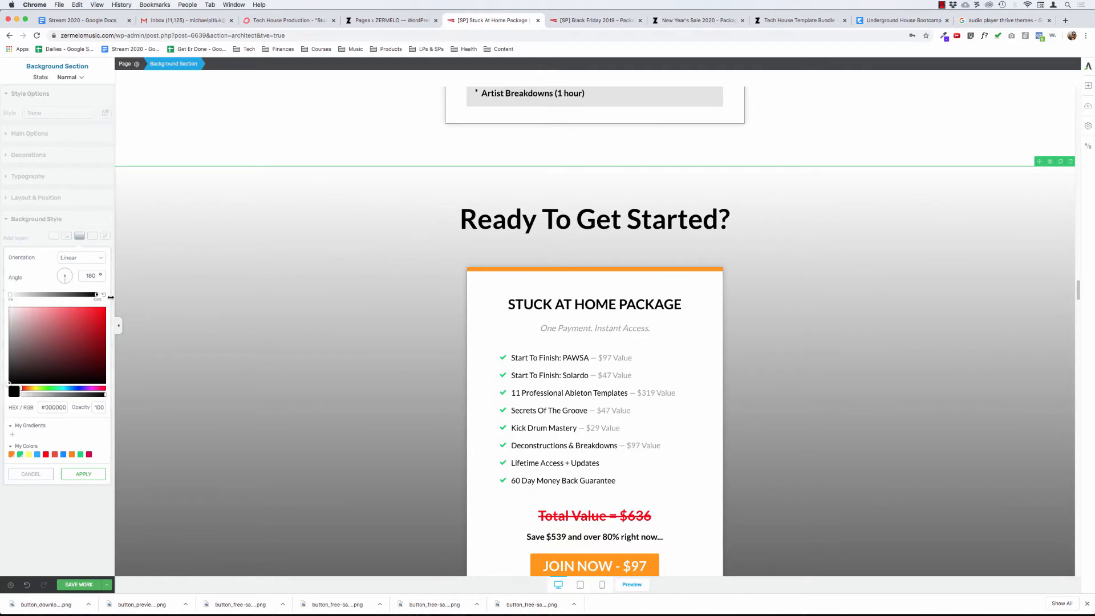
pyautogui.moveTo(33, 337); pyautogui.dragTo(2, 294)
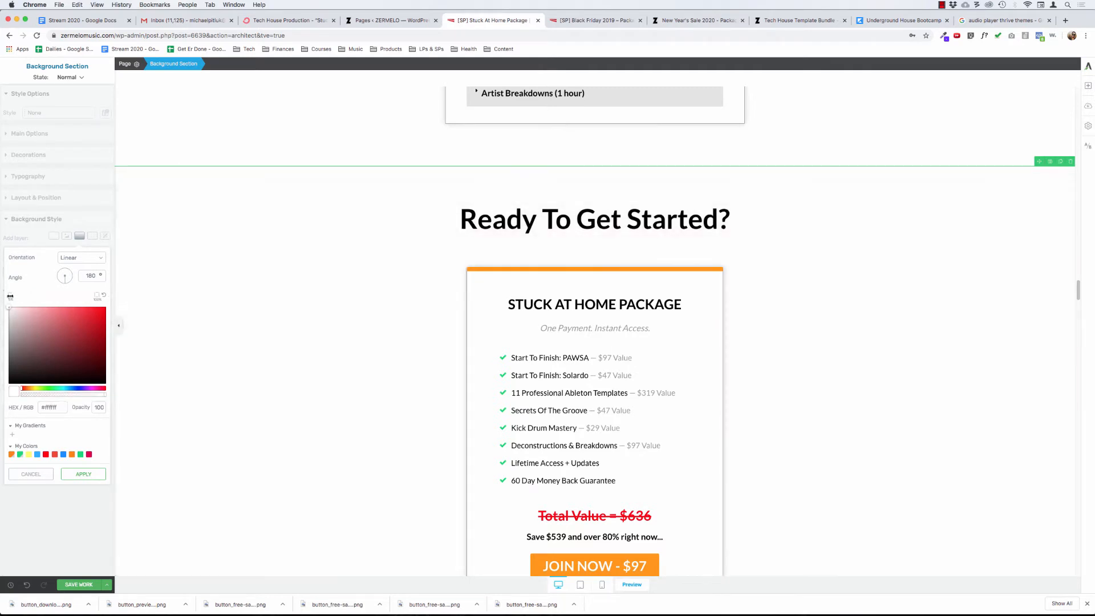
pyautogui.doubleClick(99, 407)
pyautogui.write('85')
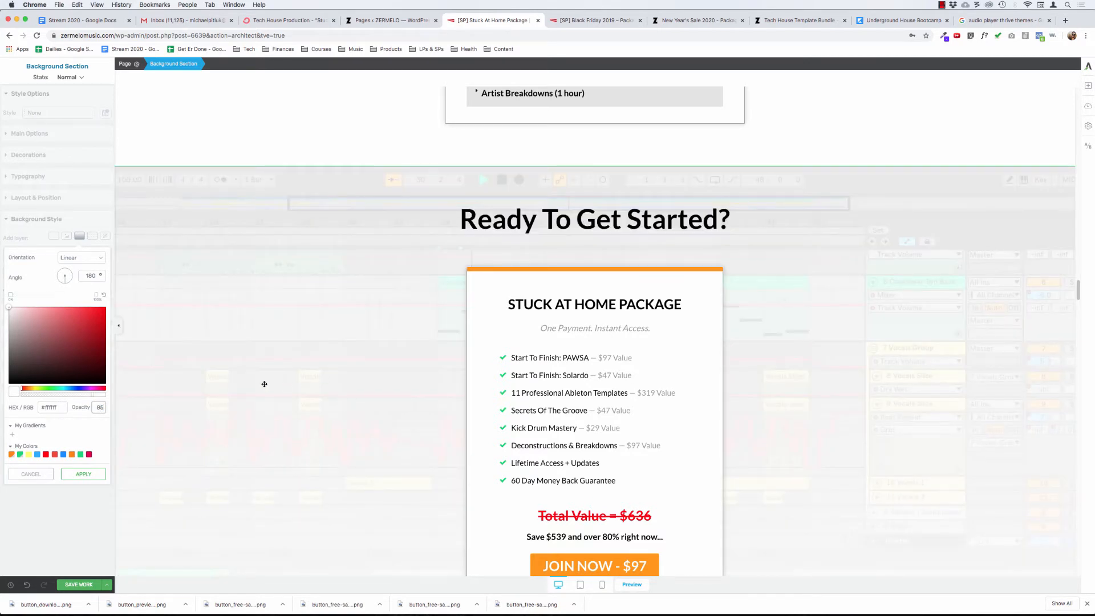
# Step: Move the starting stop of the Ready To Get Started section's white gradient to just before the middle and its ending stop inward
pyautogui.scroll(-3, 254, 379)
pyautogui.scroll(-8, 254, 379)
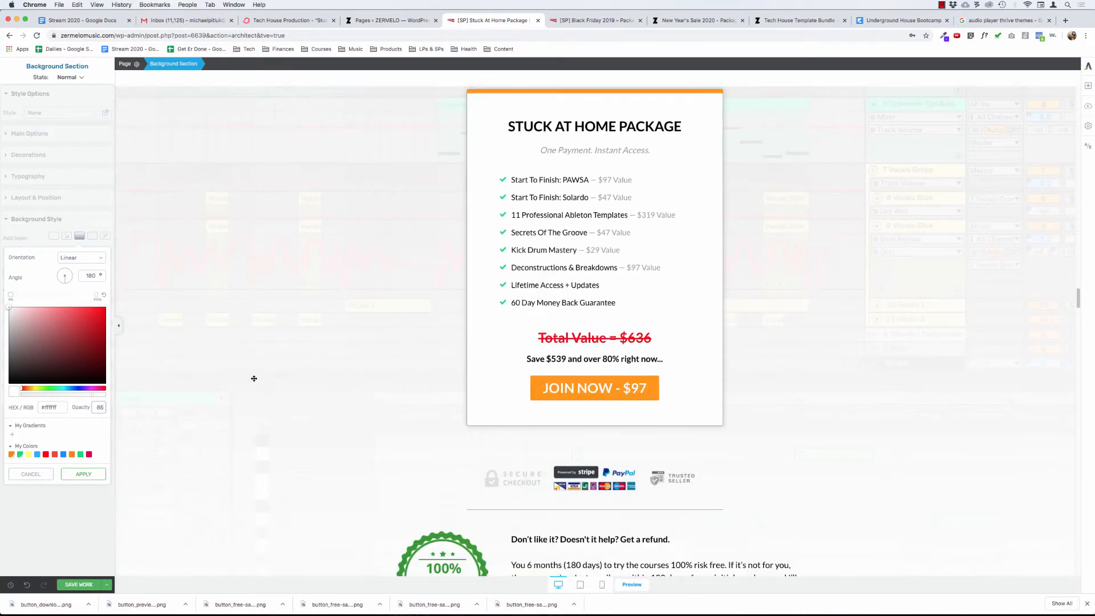
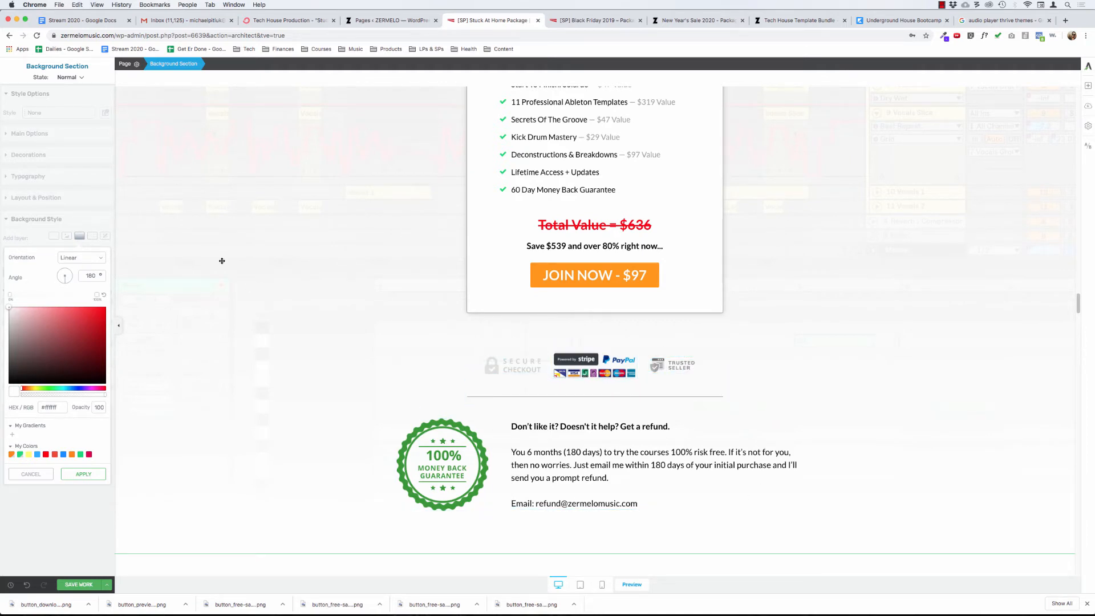
pyautogui.scroll(5, 222, 260)
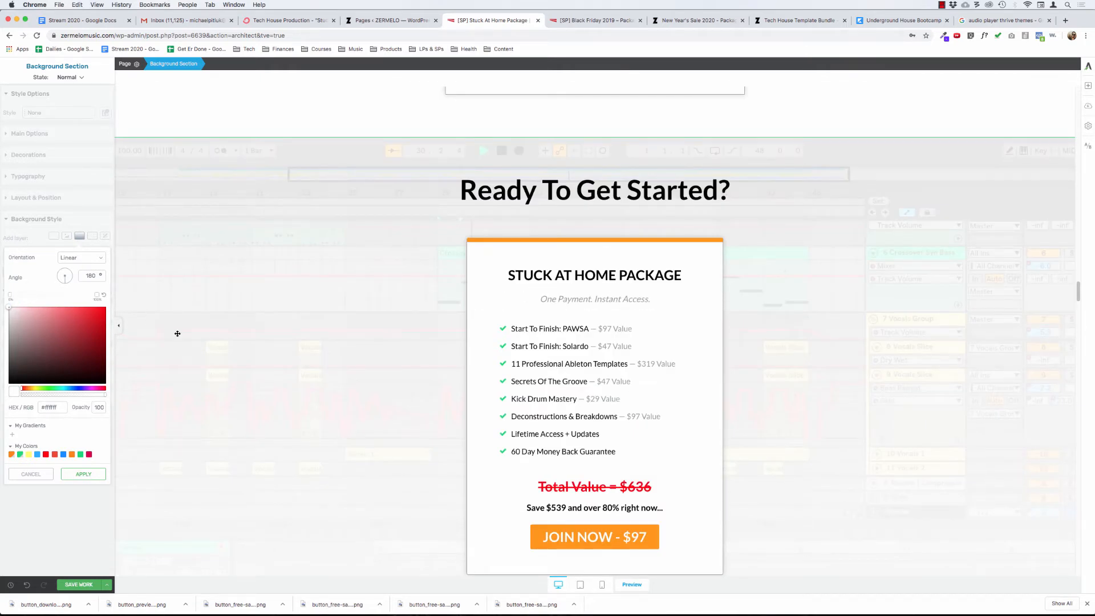
pyautogui.scroll(-1, 177, 334)
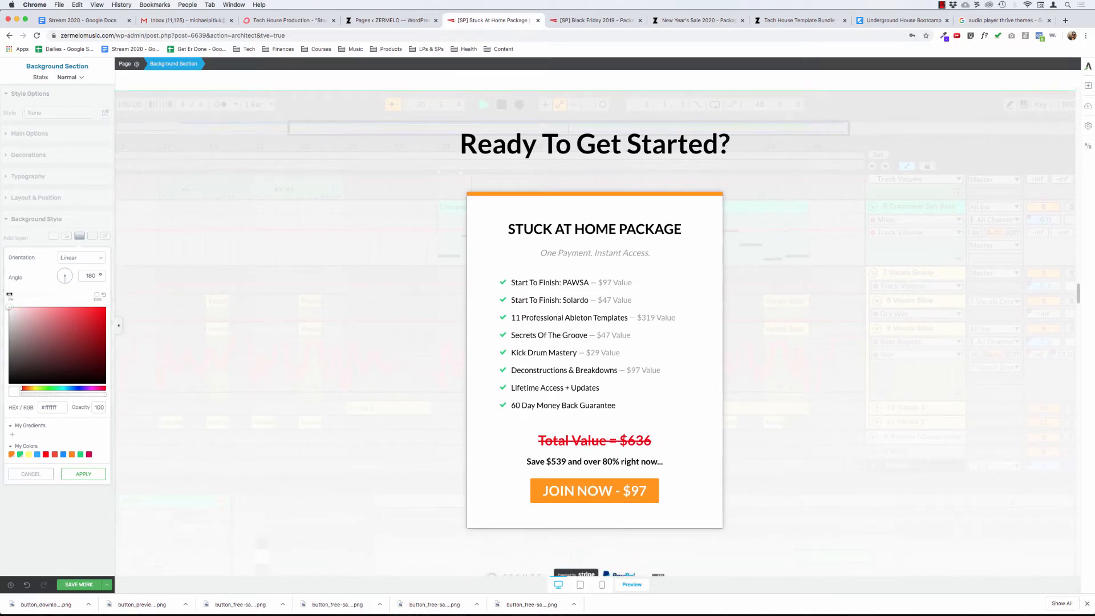
pyautogui.moveTo(10, 294); pyautogui.dragTo(63, 301)
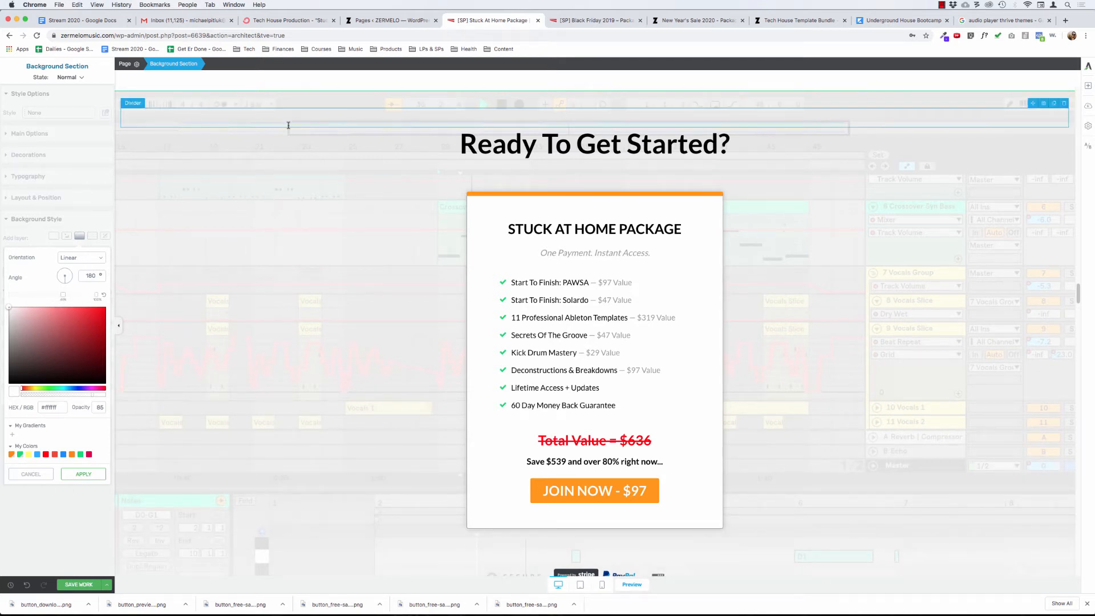
pyautogui.scroll(-5, 293, 378)
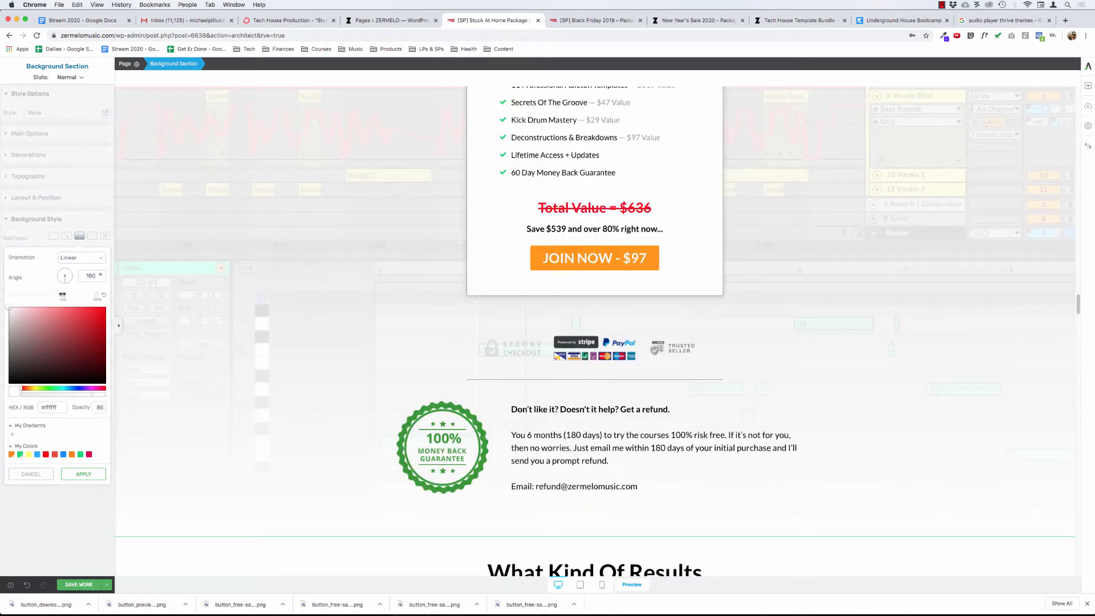
pyautogui.moveTo(58, 295); pyautogui.dragTo(58, 295)
pyautogui.moveTo(49, 294)
pyautogui.mouseDown()
pyautogui.moveTo(2, 287)
pyautogui.moveTo(49, 297)
pyautogui.mouseUp()
pyautogui.moveTo(94, 295); pyautogui.dragTo(82, 297)
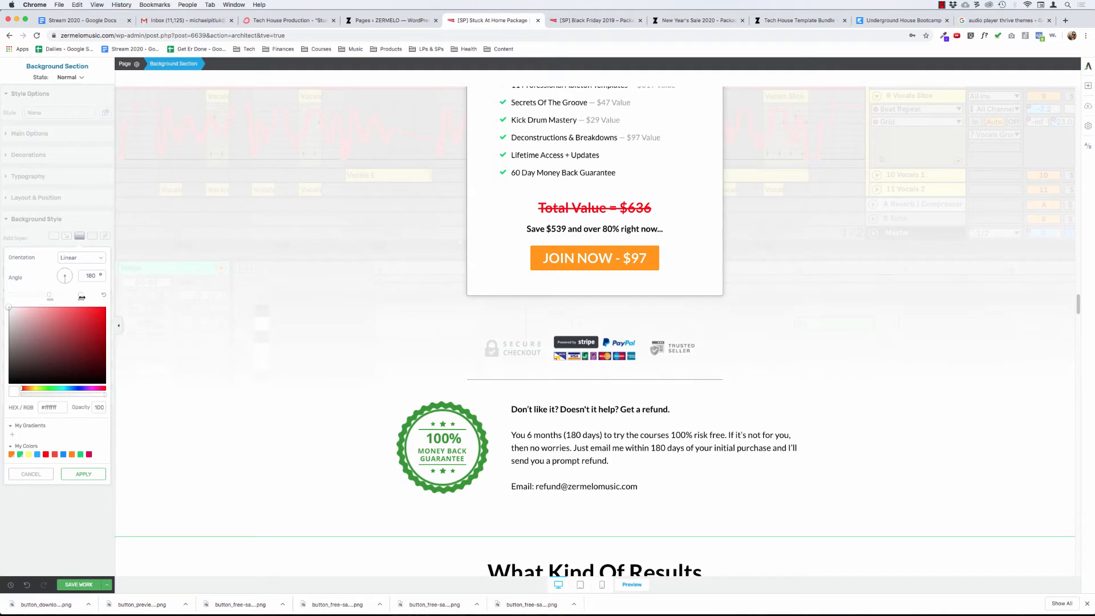
# Step: Examine how the Ready To Get Started background fades, and review the testimonials and results sections further down the page
pyautogui.scroll(5, 255, 329)
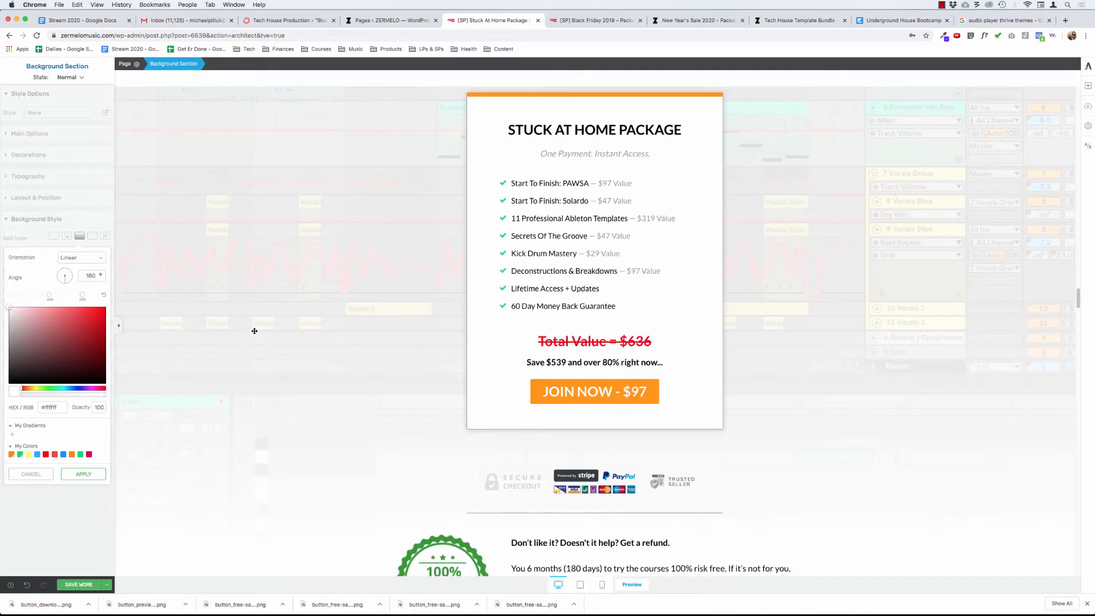
pyautogui.scroll(2, 258, 316)
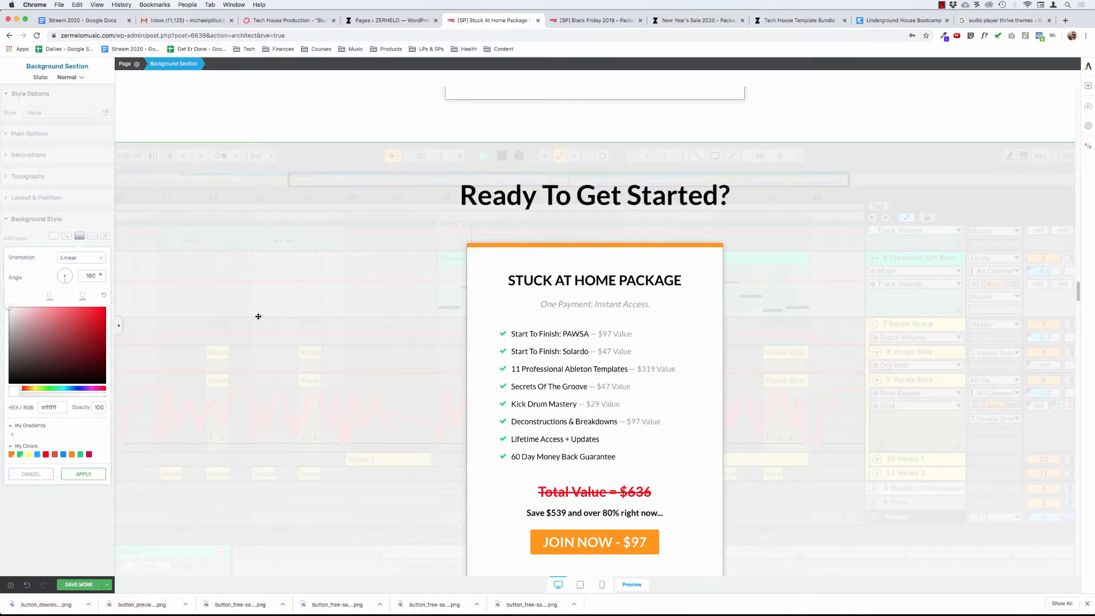
pyautogui.scroll(-7, 258, 316)
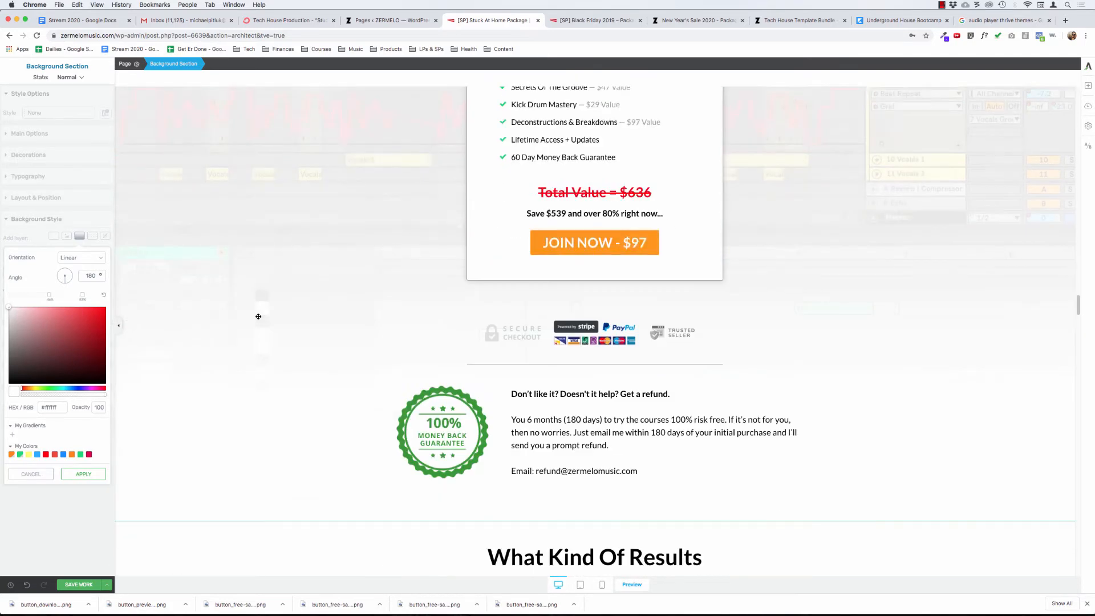
pyautogui.scroll(5, 258, 317)
pyautogui.scroll(1, 258, 317)
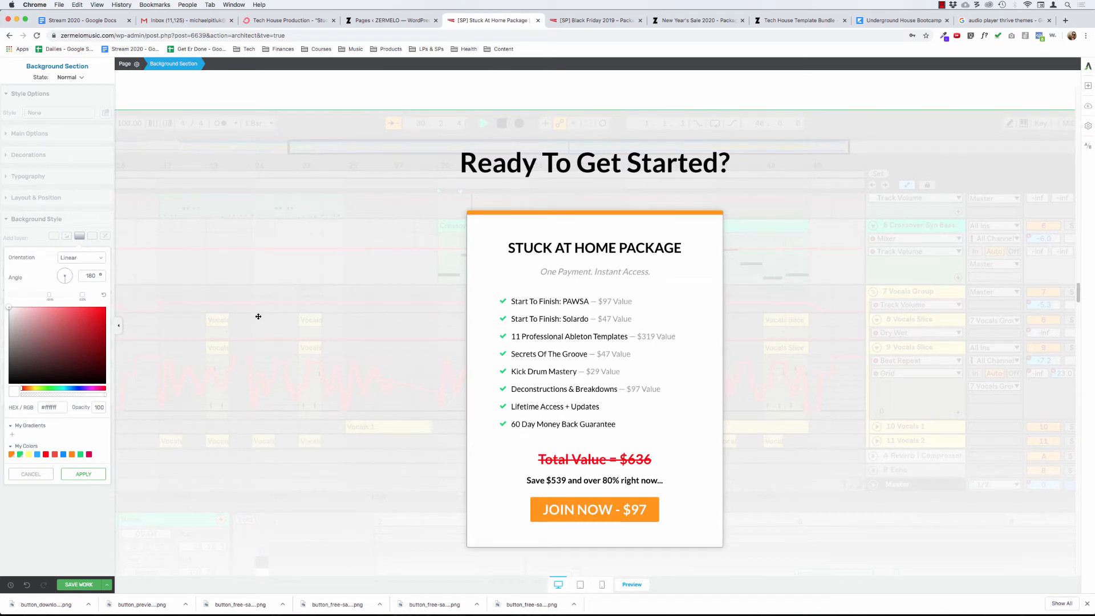
pyautogui.scroll(-15, 328, 326)
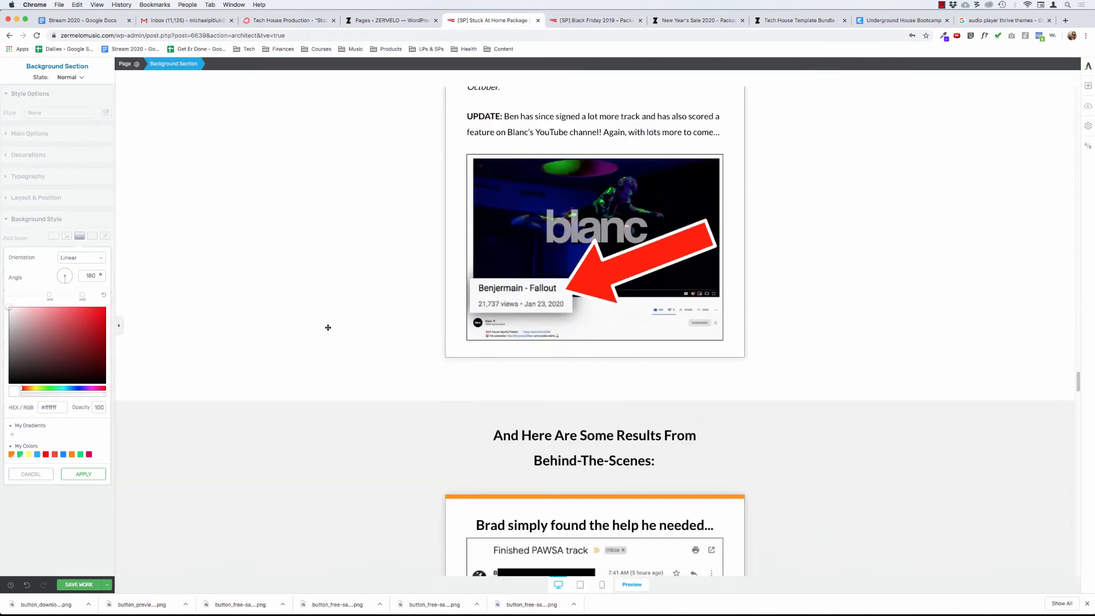
pyautogui.scroll(-20, 328, 327)
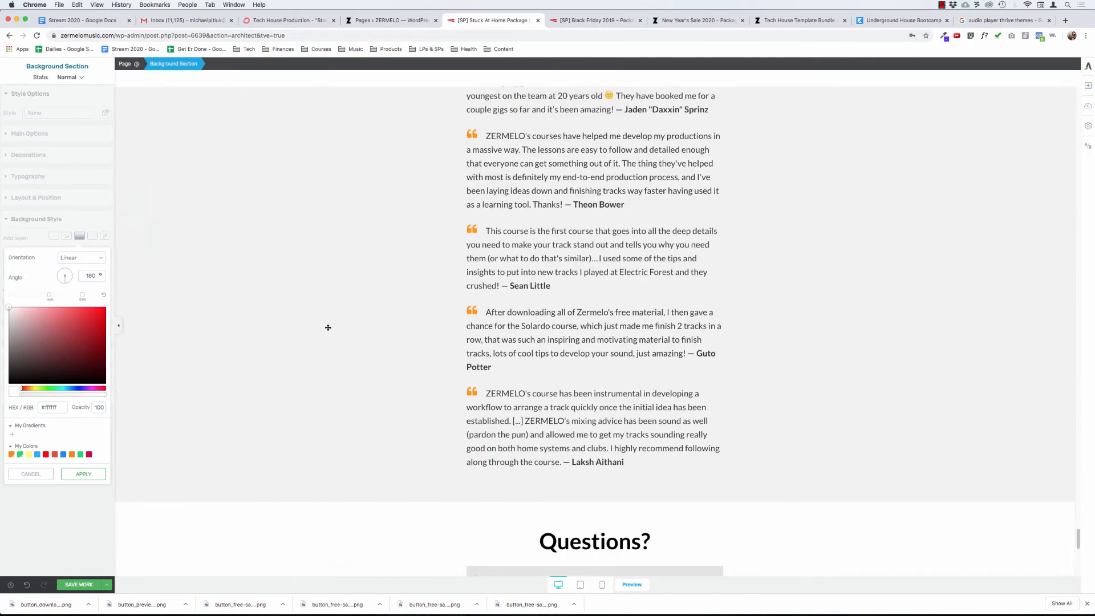
pyautogui.scroll(20, 328, 327)
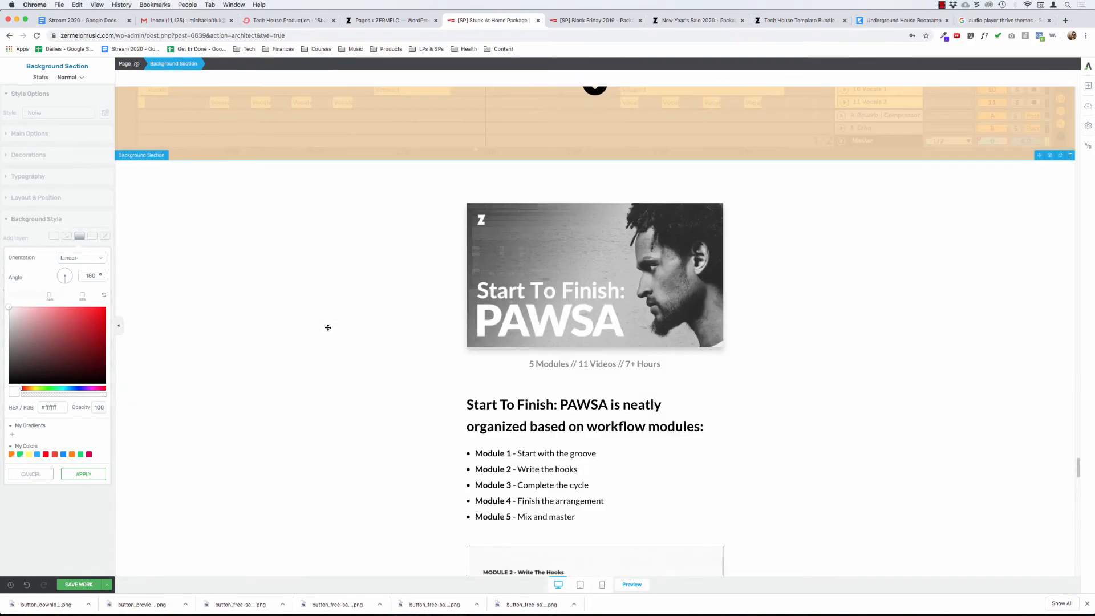
pyautogui.scroll(20, 328, 328)
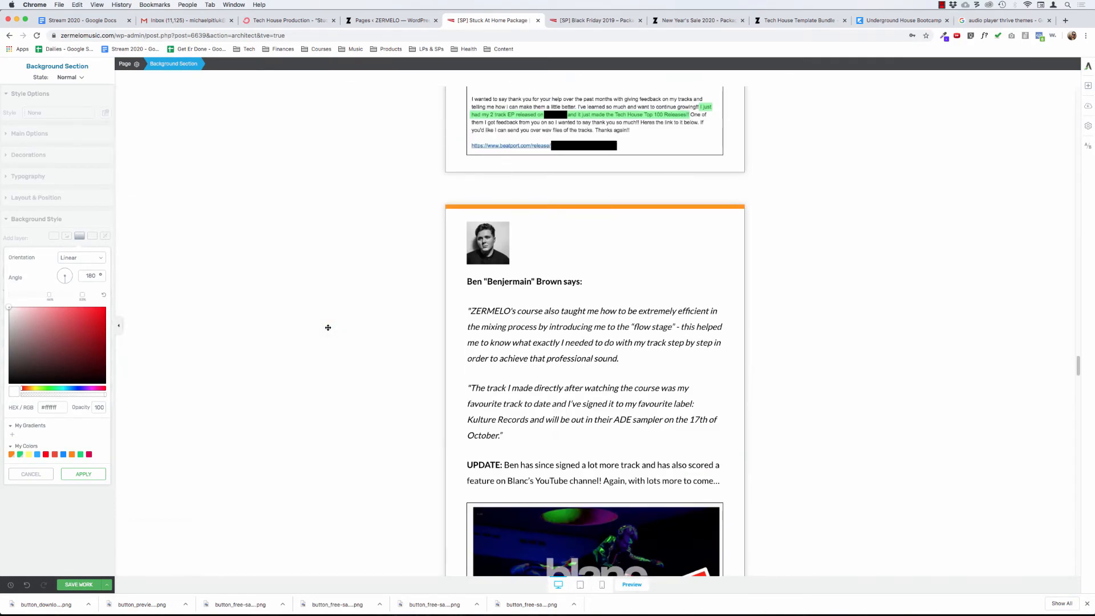
pyautogui.scroll(10, 328, 327)
pyautogui.scroll(-6, 328, 327)
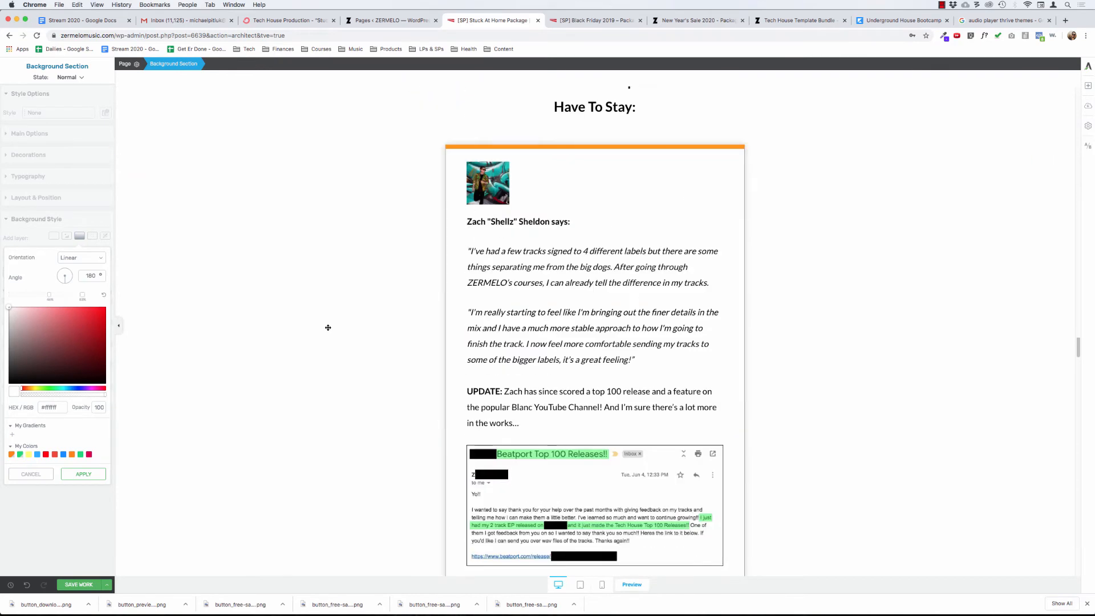
pyautogui.scroll(-5, 328, 327)
# Step: Switch to the Black Friday 2019 package page and examine its free bonuses, template list, course overview and "You'll Learn" list
pyautogui.click(593, 20)
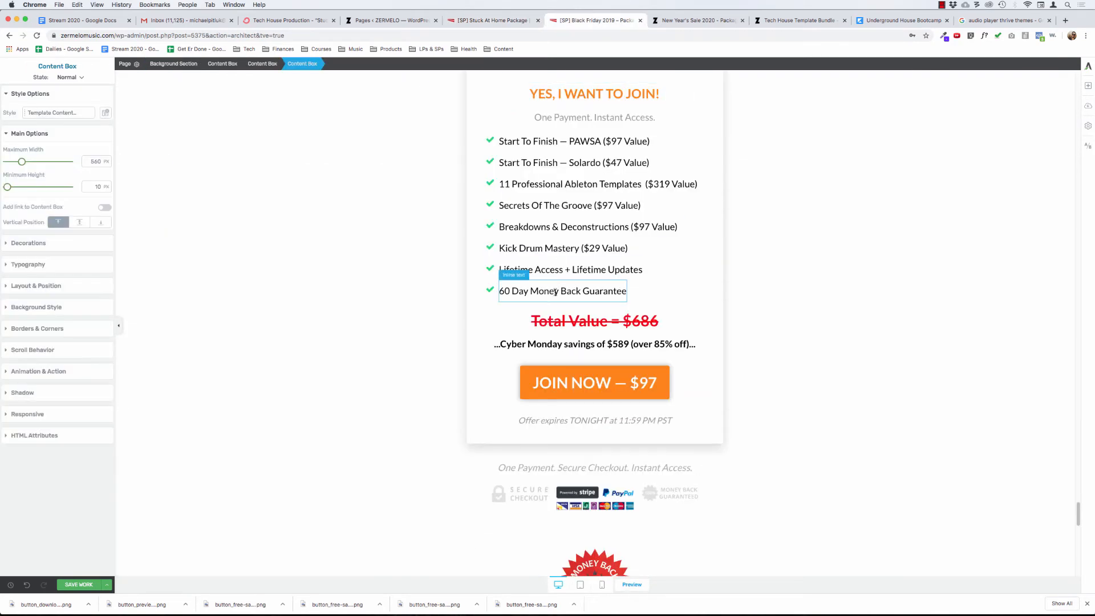
pyautogui.scroll(15, 560, 282)
pyautogui.scroll(-20, 561, 282)
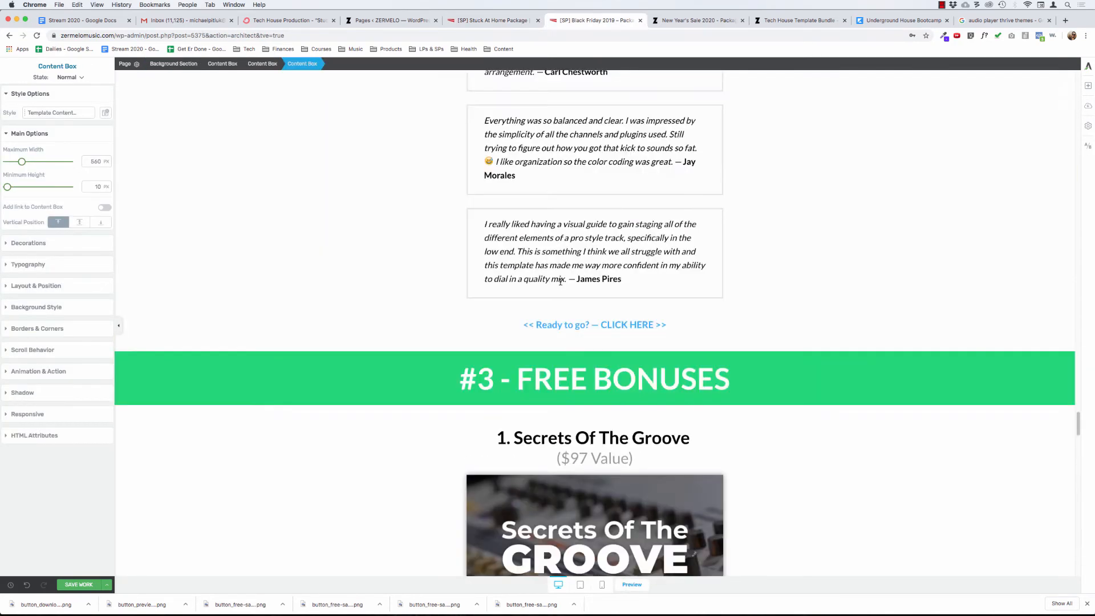
pyautogui.scroll(-3, 560, 282)
pyautogui.scroll(10, 560, 282)
pyautogui.scroll(-4, 560, 281)
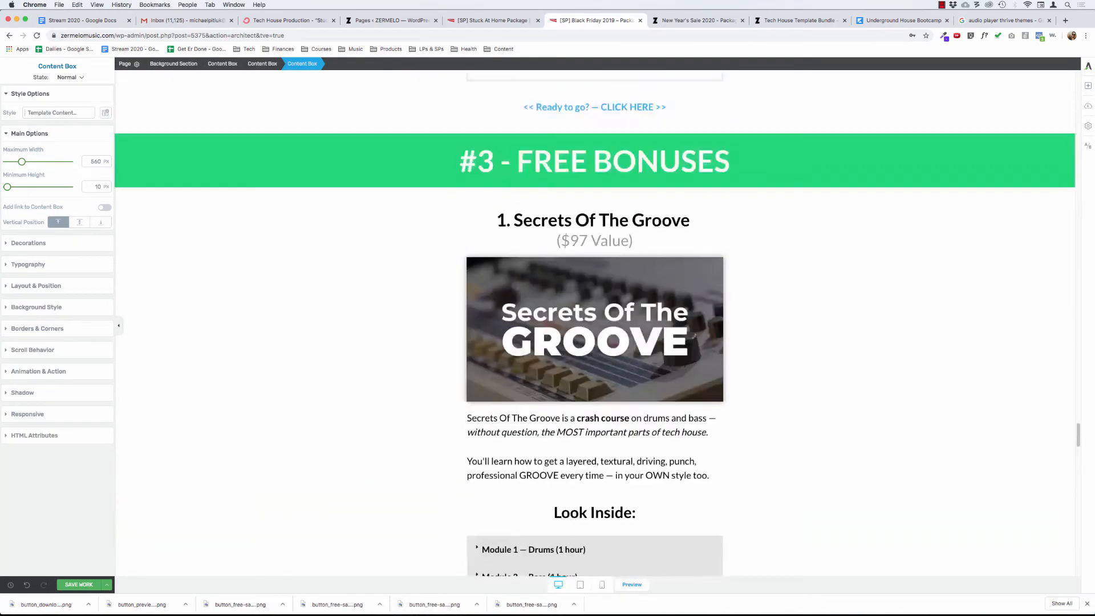
pyautogui.scroll(15, 561, 281)
pyautogui.scroll(20, 560, 282)
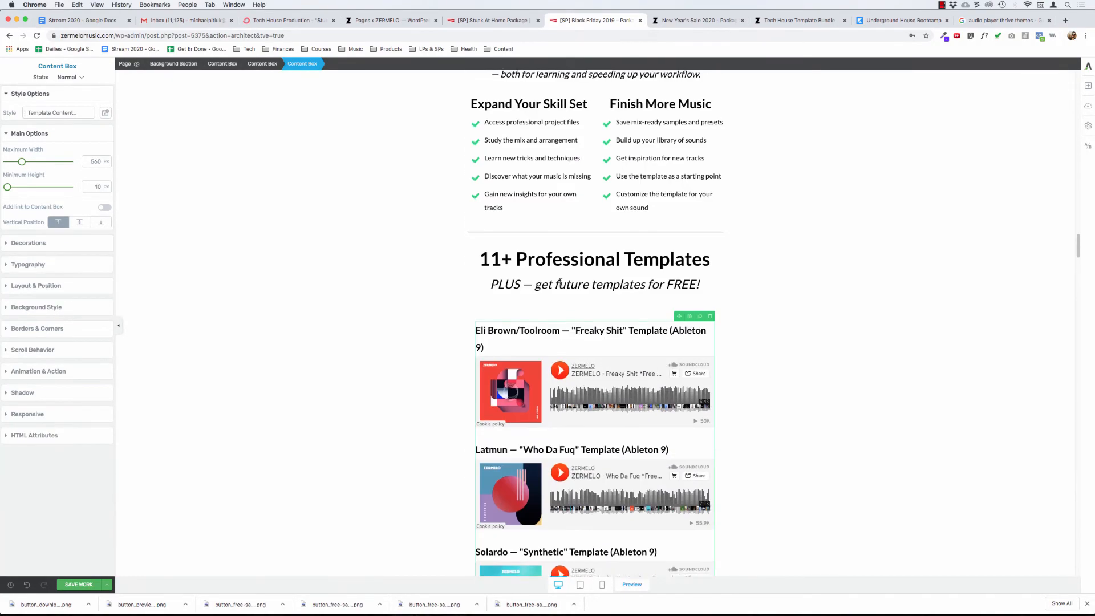
pyautogui.scroll(20, 561, 281)
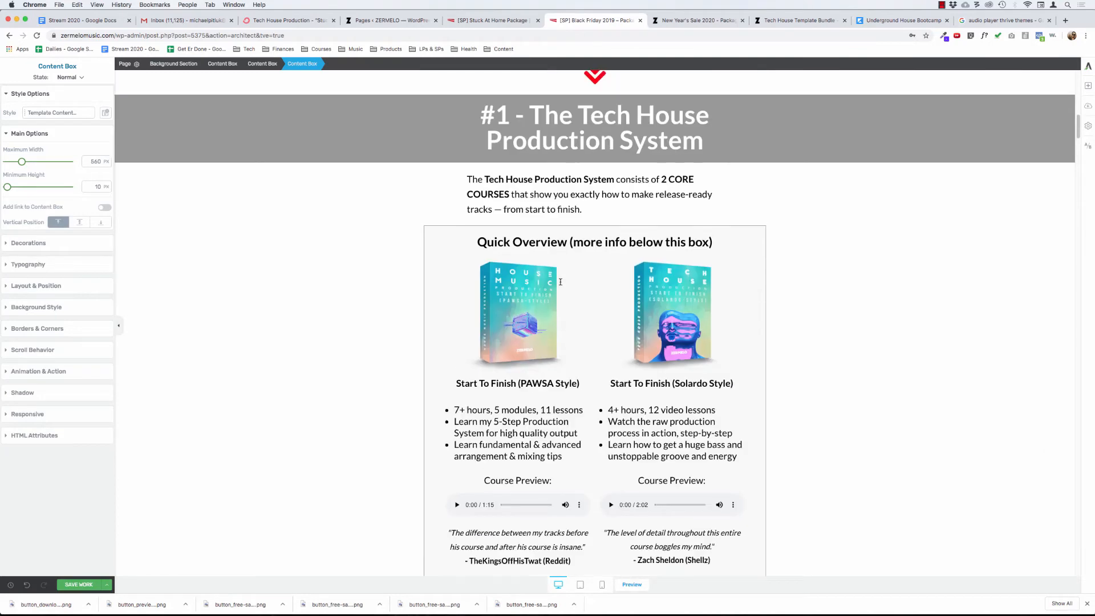
pyautogui.scroll(-4, 561, 282)
pyautogui.scroll(-3, 561, 282)
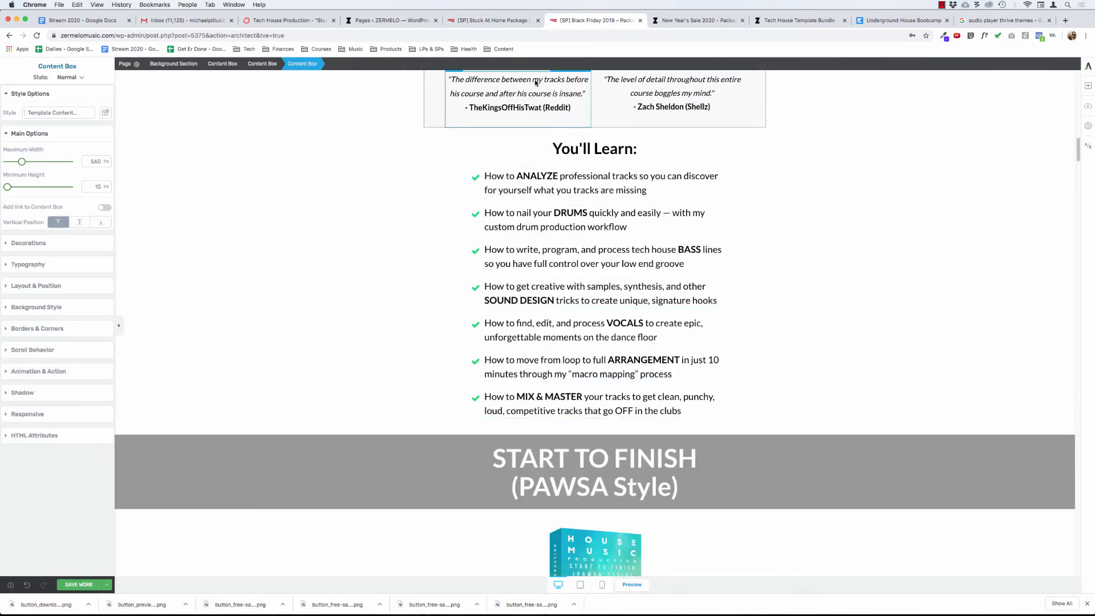
# Step: Return to the Stuck At Home page and review its results, pricing and course boxes up to the hero section
pyautogui.click(496, 20)
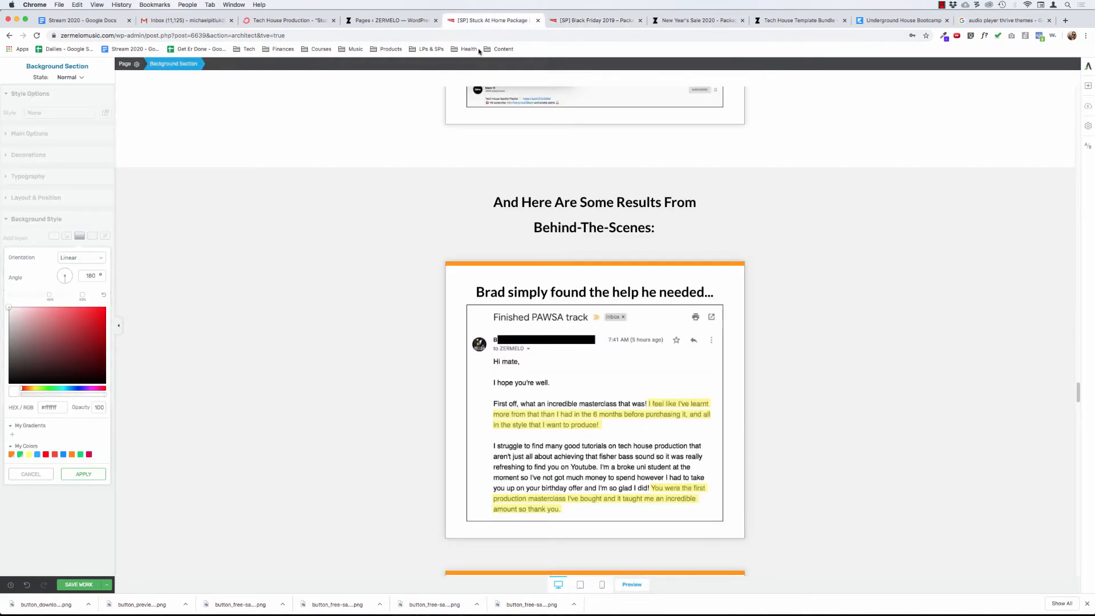
pyautogui.scroll(1, 326, 221)
pyautogui.scroll(-10, 327, 220)
pyautogui.scroll(15, 327, 221)
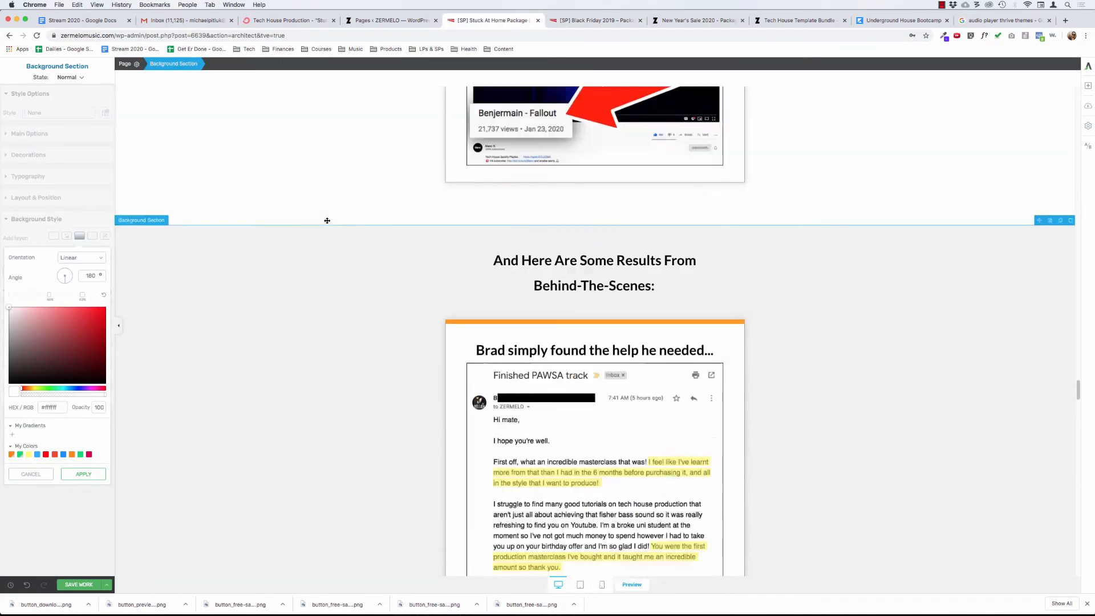
pyautogui.scroll(-10, 327, 221)
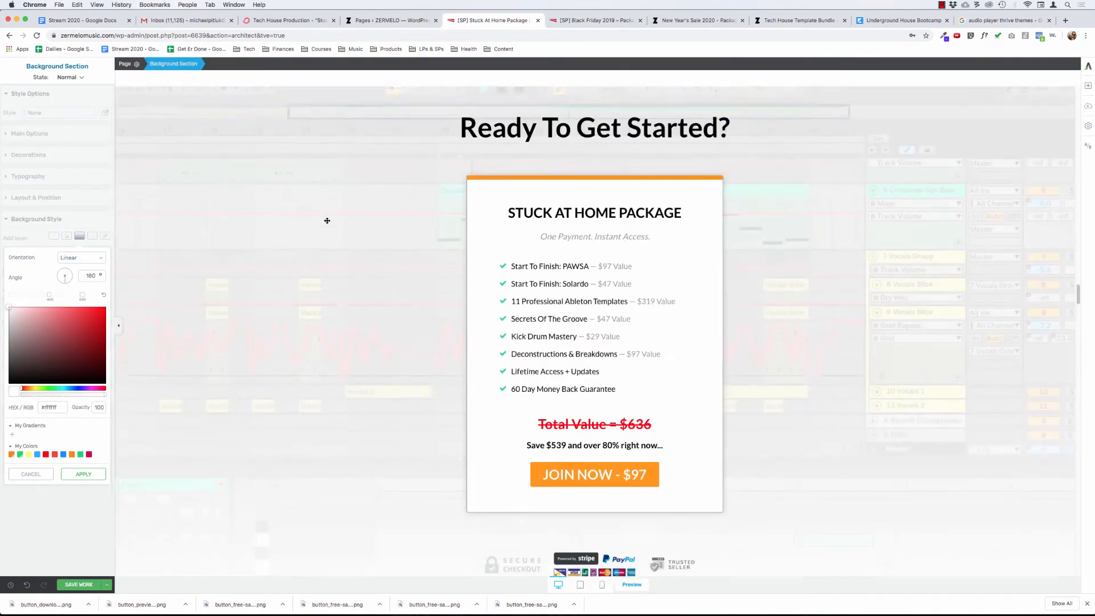
pyautogui.scroll(5, 328, 220)
pyautogui.scroll(-3, 477, 408)
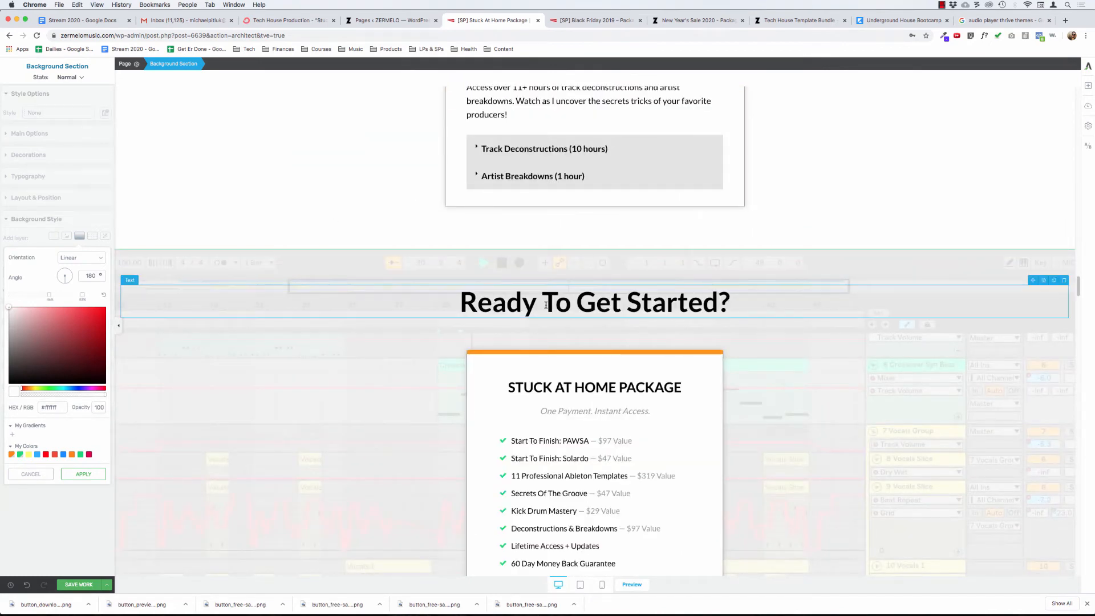
pyautogui.scroll(-4, 417, 323)
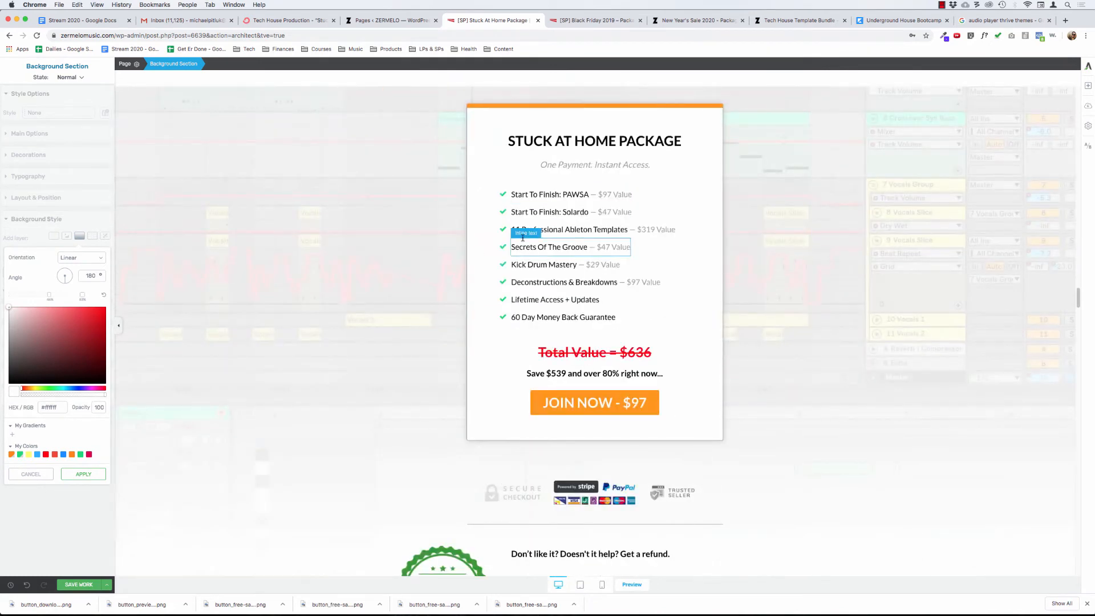
pyautogui.scroll(7, 325, 243)
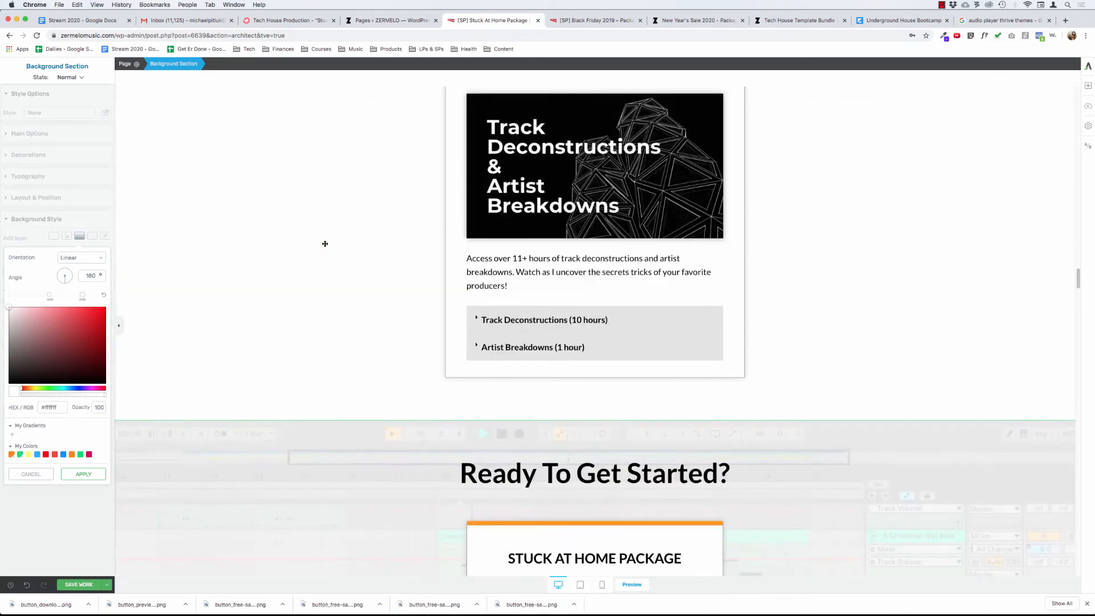
pyautogui.scroll(20, 310, 496)
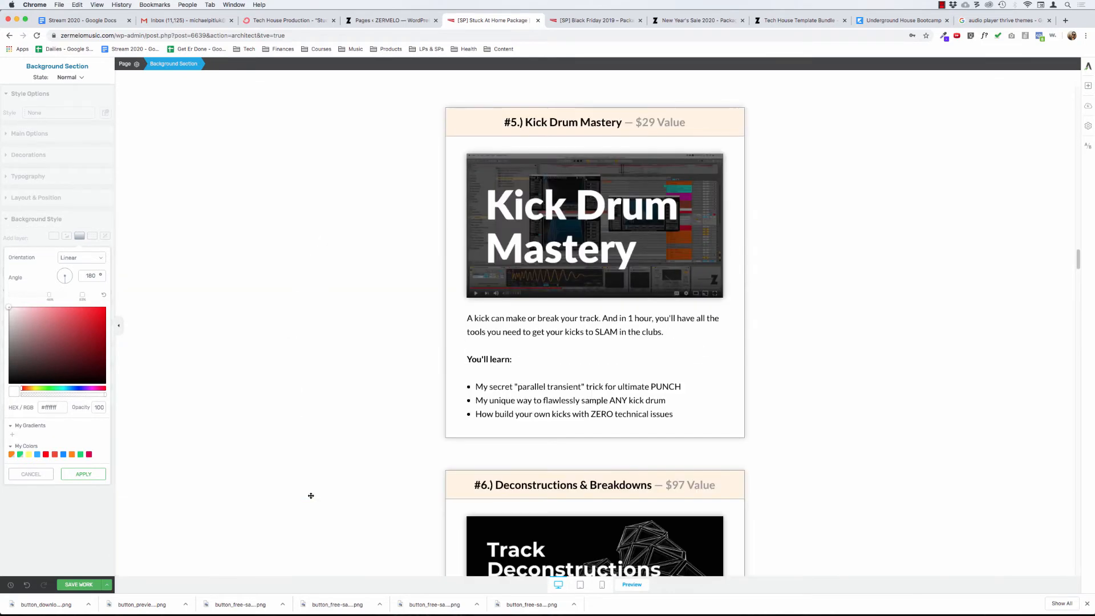
pyautogui.scroll(15, 311, 495)
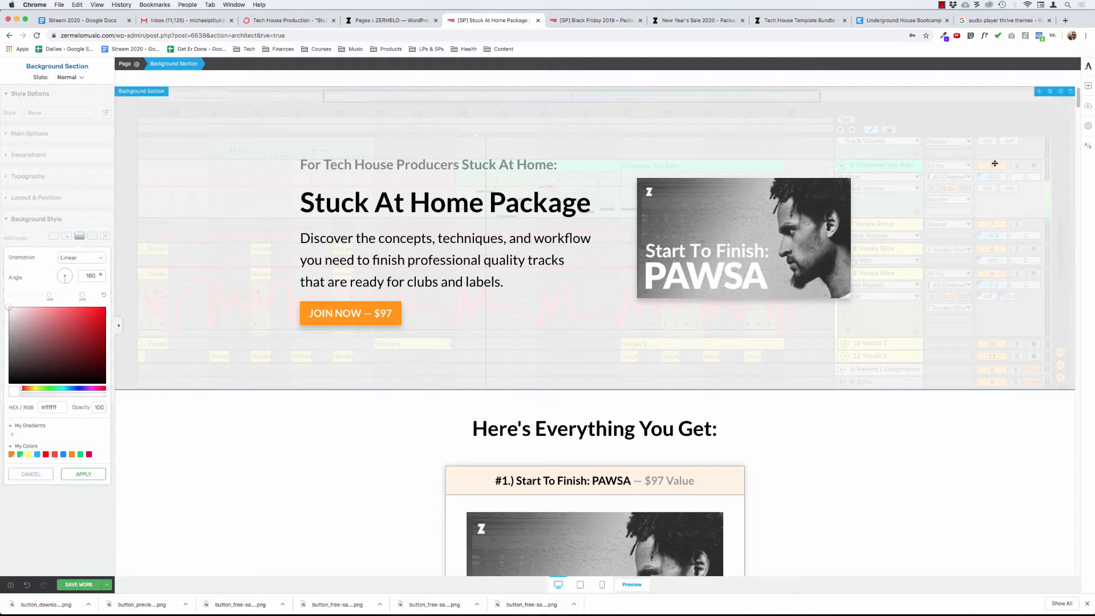
# Step: Move the orange Here's Exactly What You Get section from further down the page to directly beneath the hero section
pyautogui.click(1051, 176)
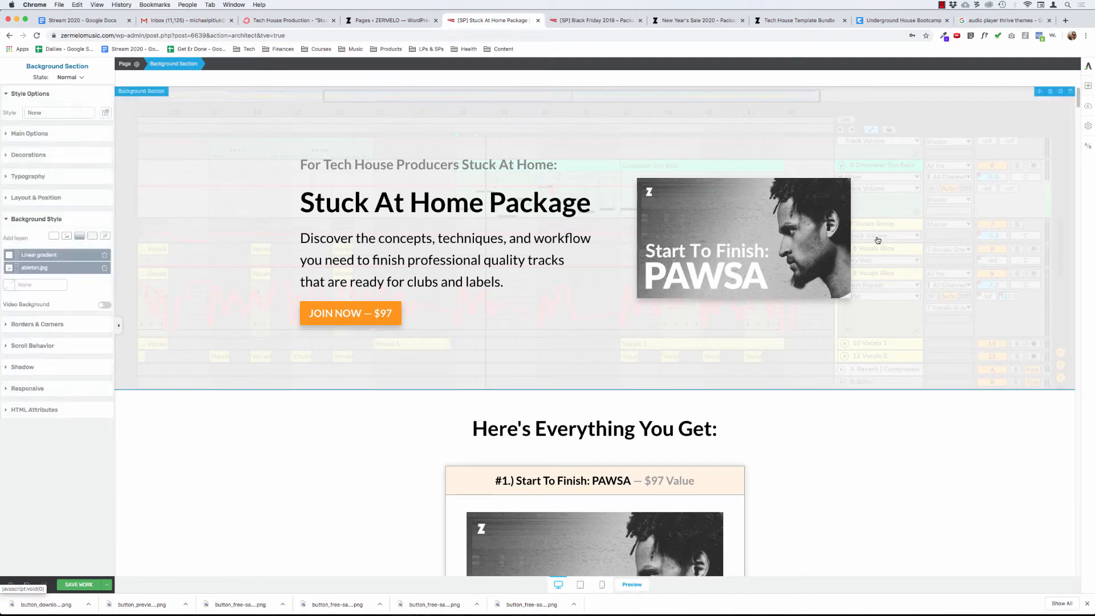
pyautogui.press('super+Tab')
pyautogui.scroll(-3, 595, 371)
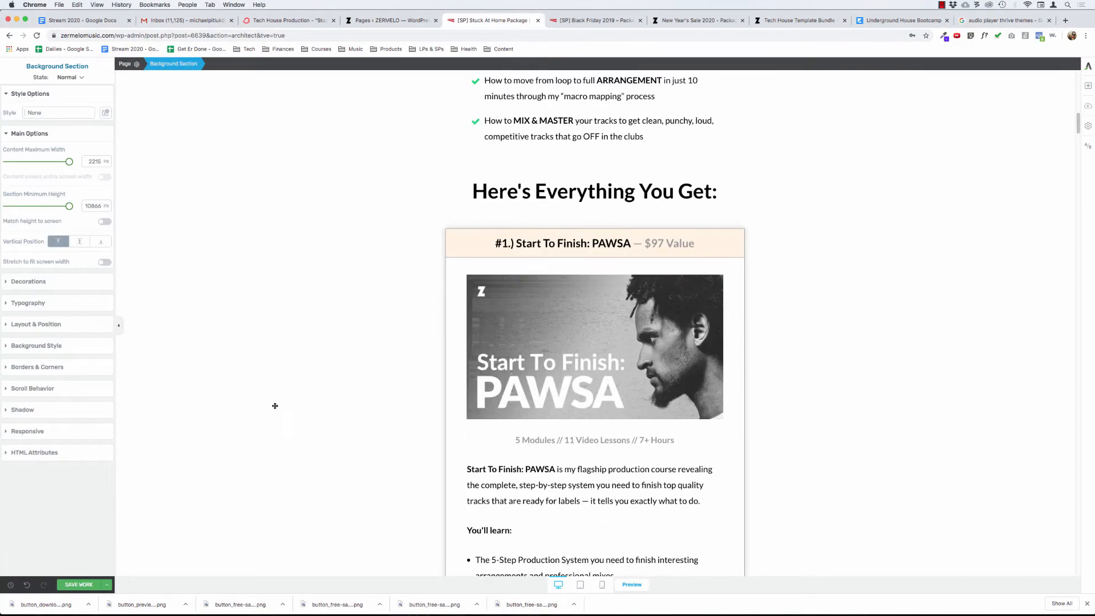
pyautogui.scroll(-20, 982, 213)
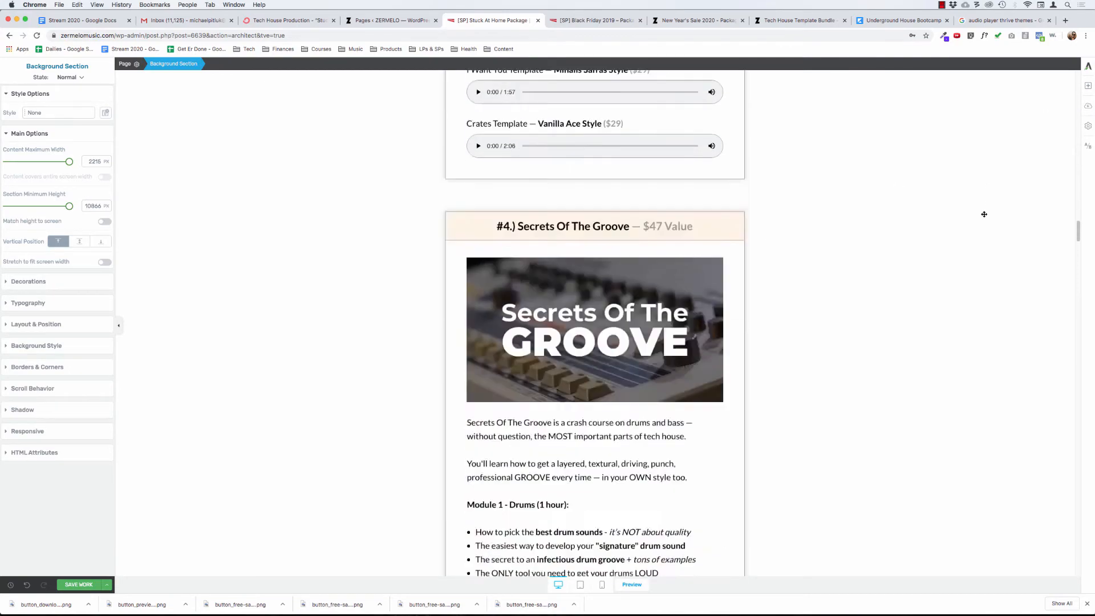
pyautogui.scroll(-20, 984, 214)
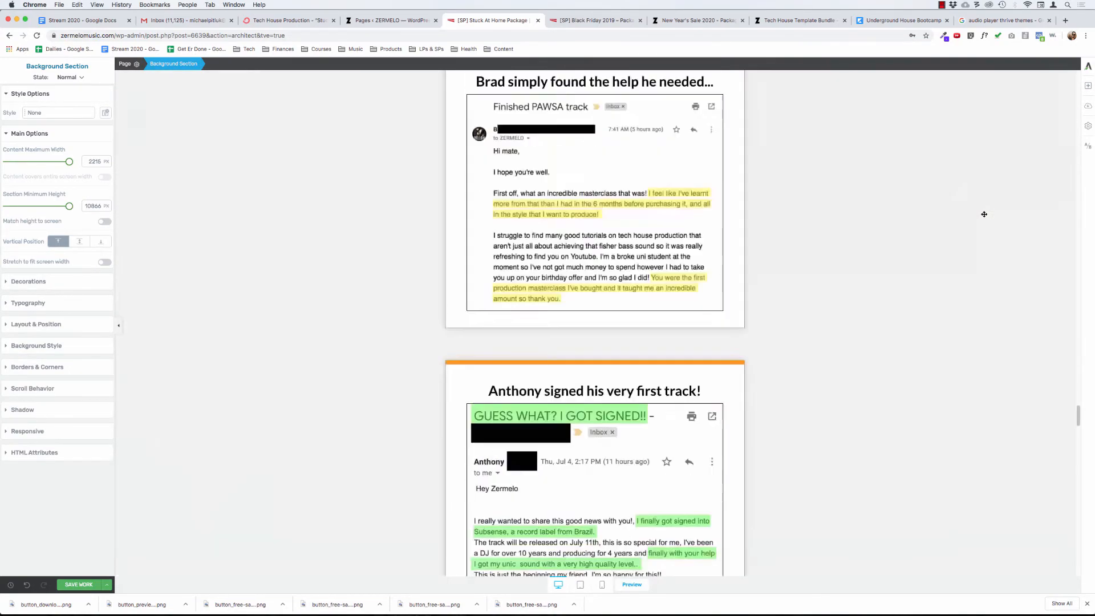
pyautogui.scroll(-5, 984, 214)
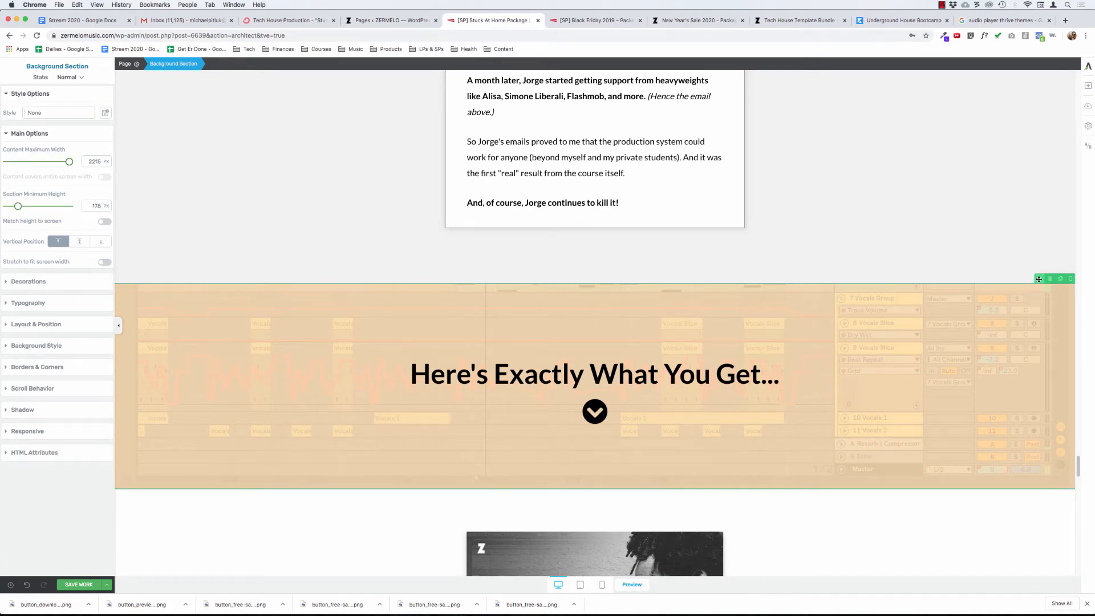
pyautogui.moveTo(1038, 279); pyautogui.dragTo(820, 285)
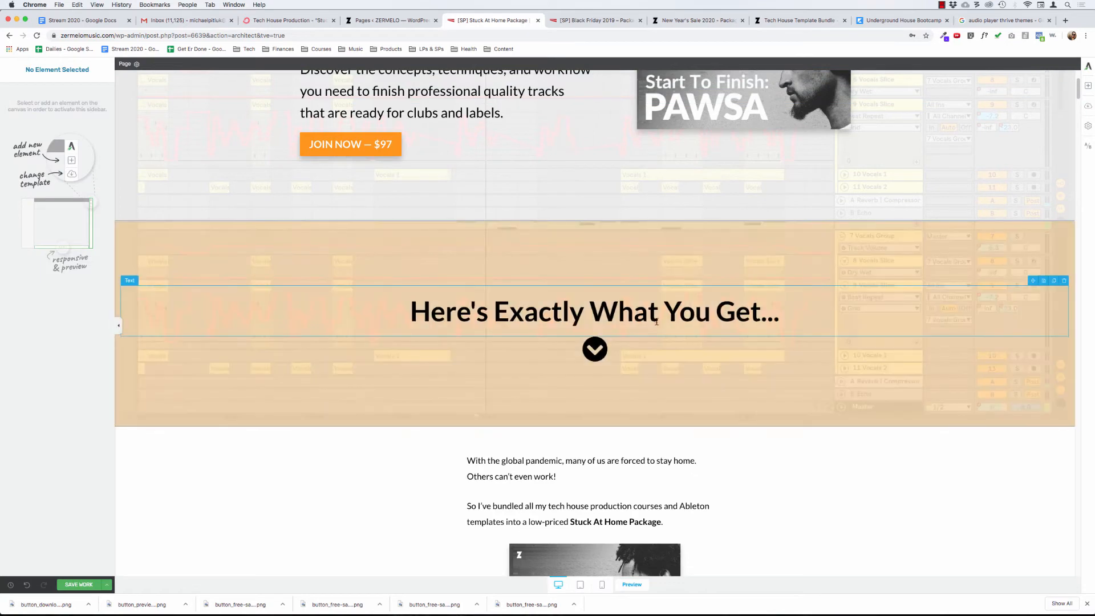
# Step: Delete the down-arrow icon under the Here's Exactly What You Get heading
pyautogui.scroll(-8, 414, 355)
pyautogui.scroll(7, 415, 355)
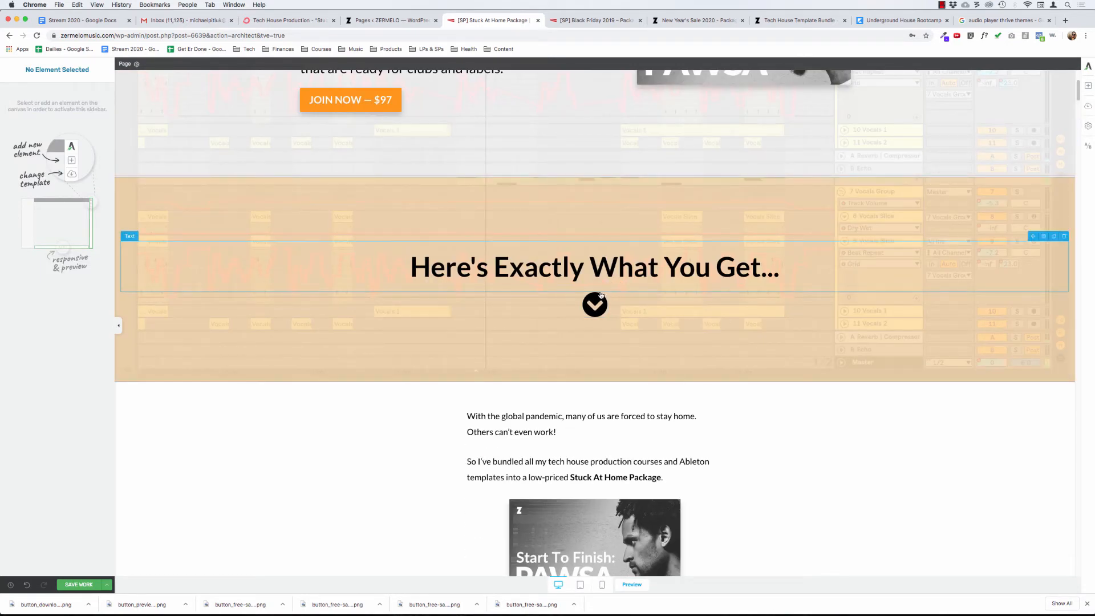
pyautogui.click(619, 287)
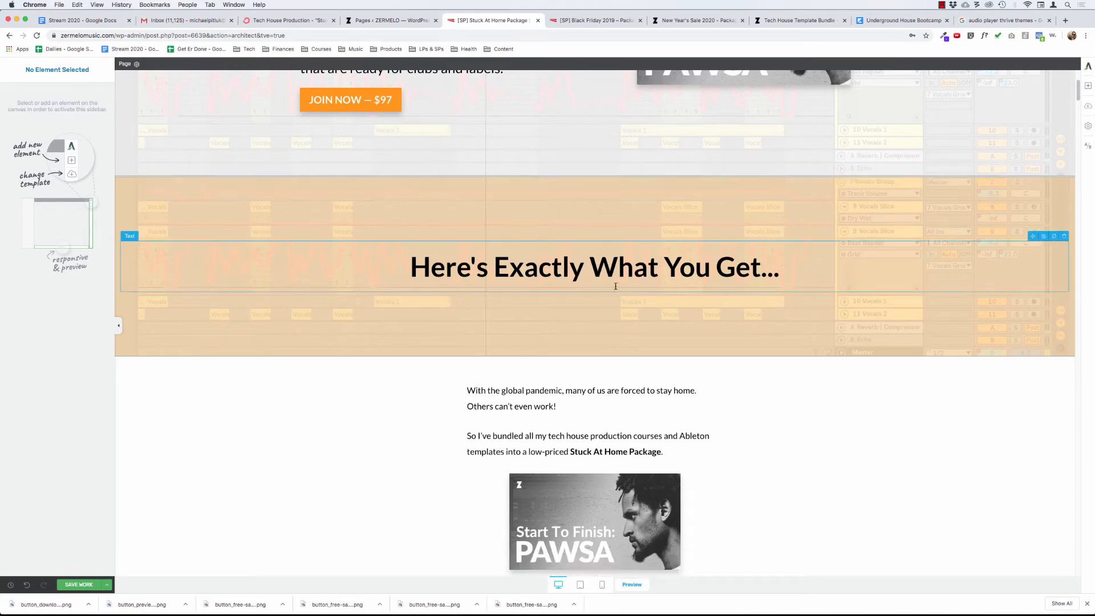
# Step: Change the solid color overlay of the Here's Exactly What You Get section from orange to white
pyautogui.scroll(-5, 372, 411)
pyautogui.scroll(-8, 434, 434)
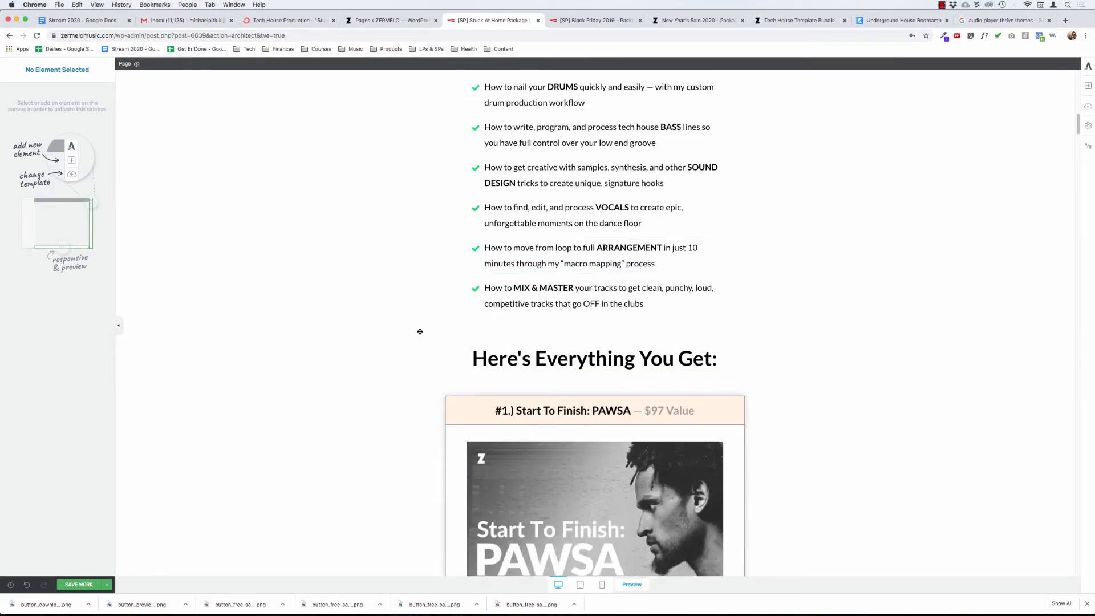
pyautogui.scroll(10, 303, 276)
pyautogui.scroll(-10, 303, 276)
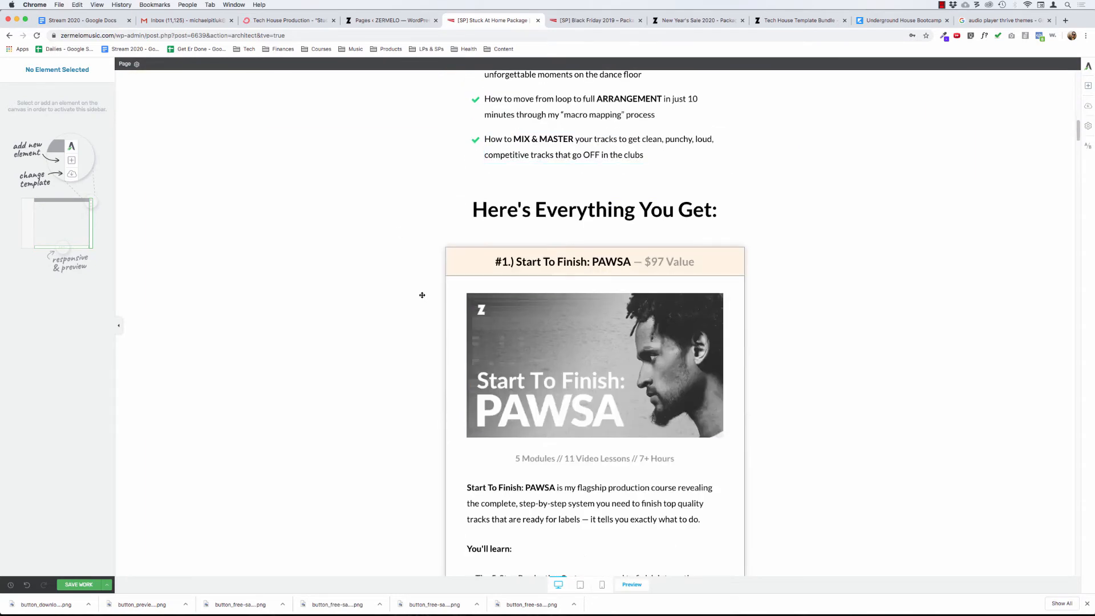
pyautogui.scroll(11, 421, 296)
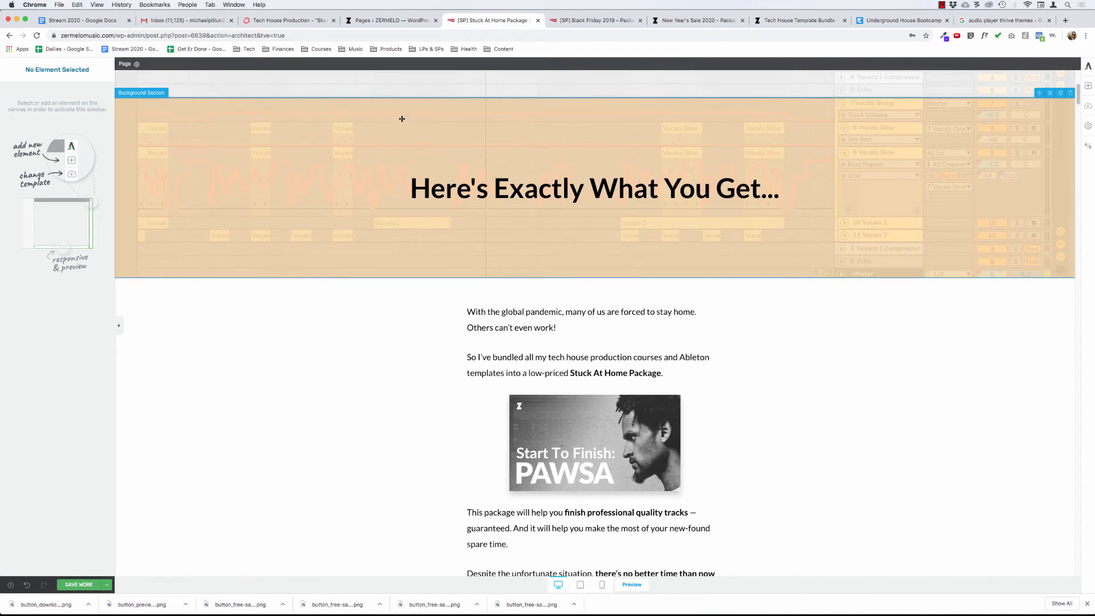
pyautogui.click(402, 119)
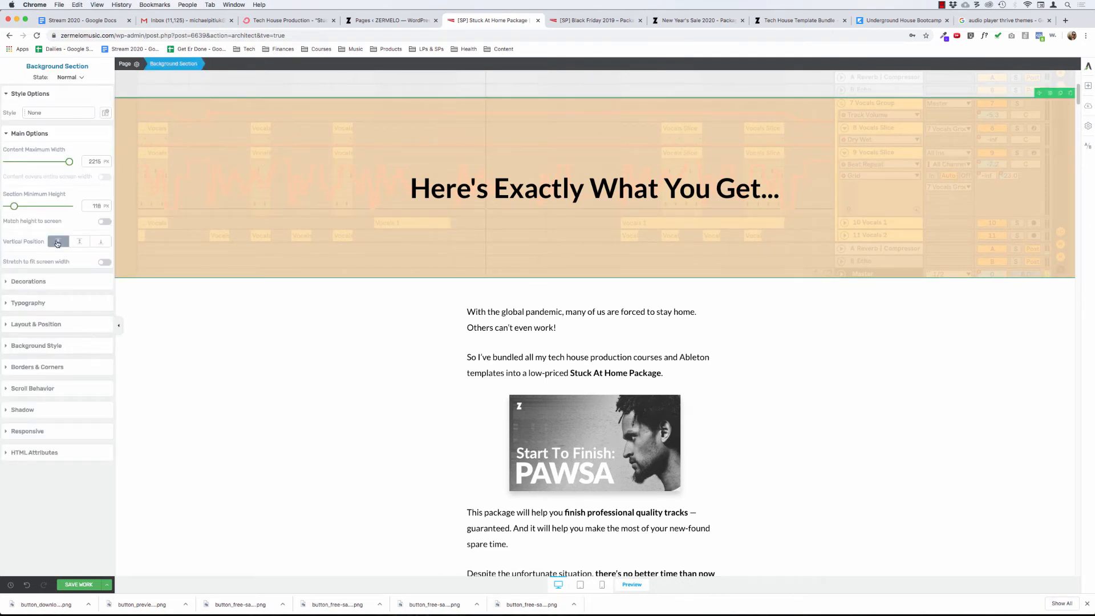
pyautogui.click(46, 345)
pyautogui.click(10, 254)
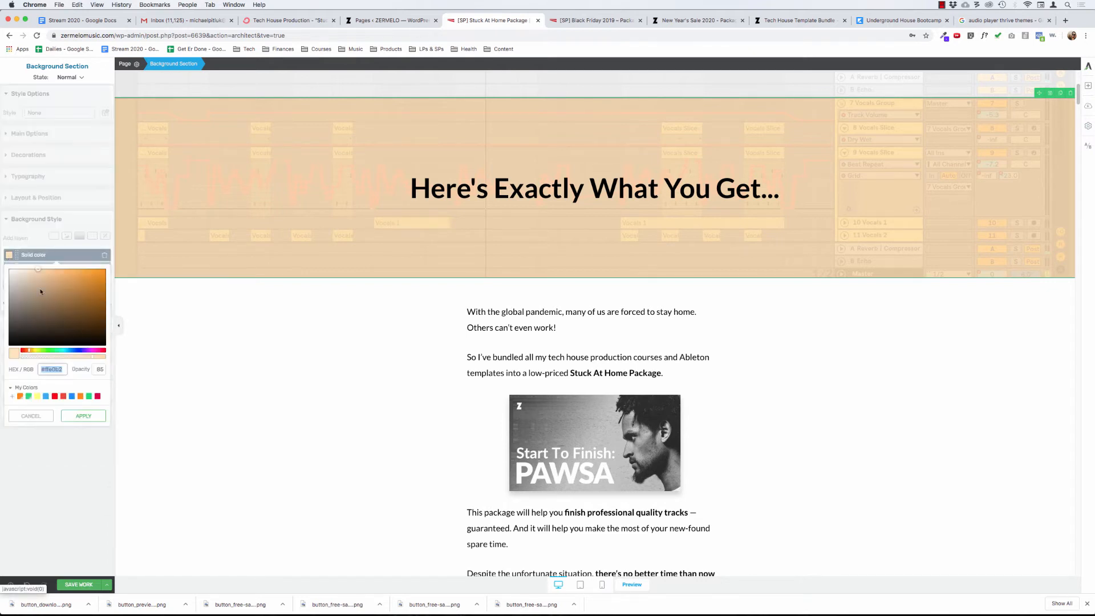
pyautogui.click(63, 419)
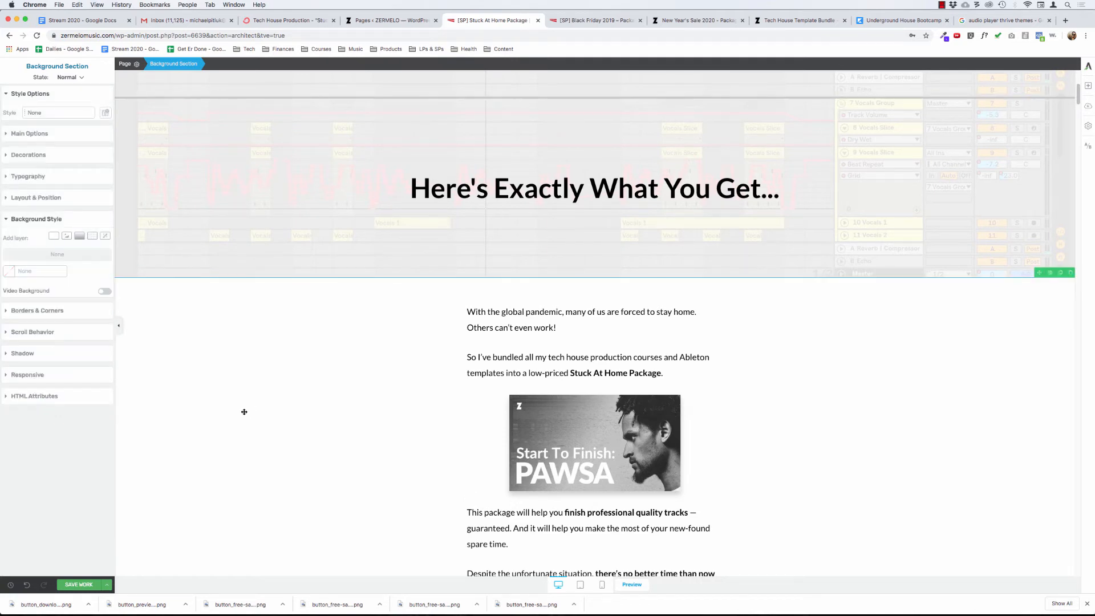
# Step: Reword the heading of the section beneath the hero as "Here's Everything You Get..."
pyautogui.scroll(-15, 239, 413)
pyautogui.scroll(9, 248, 413)
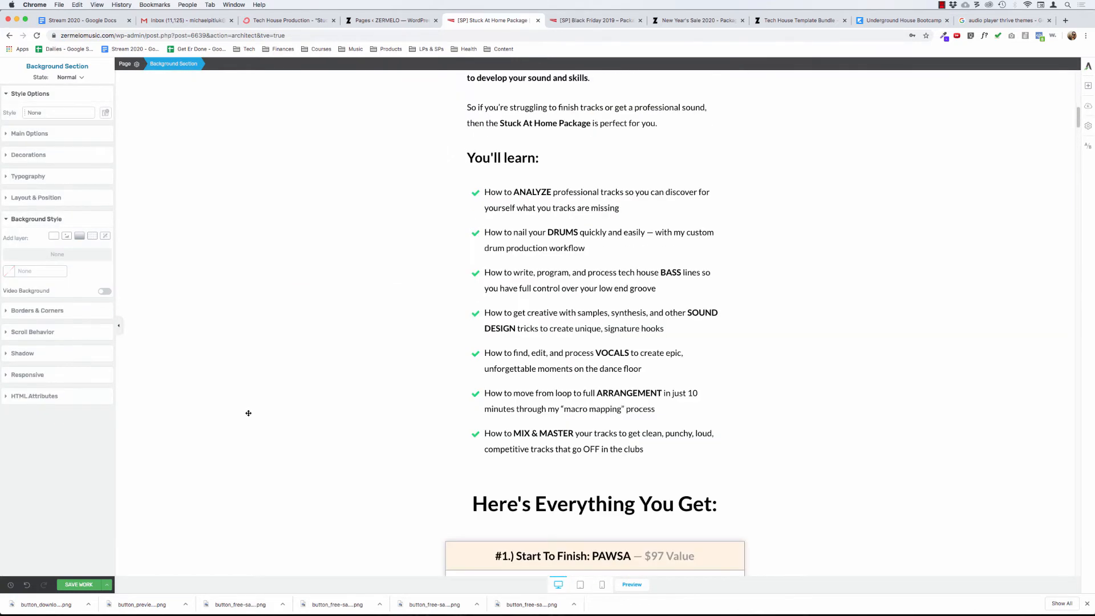
pyautogui.scroll(10, 248, 413)
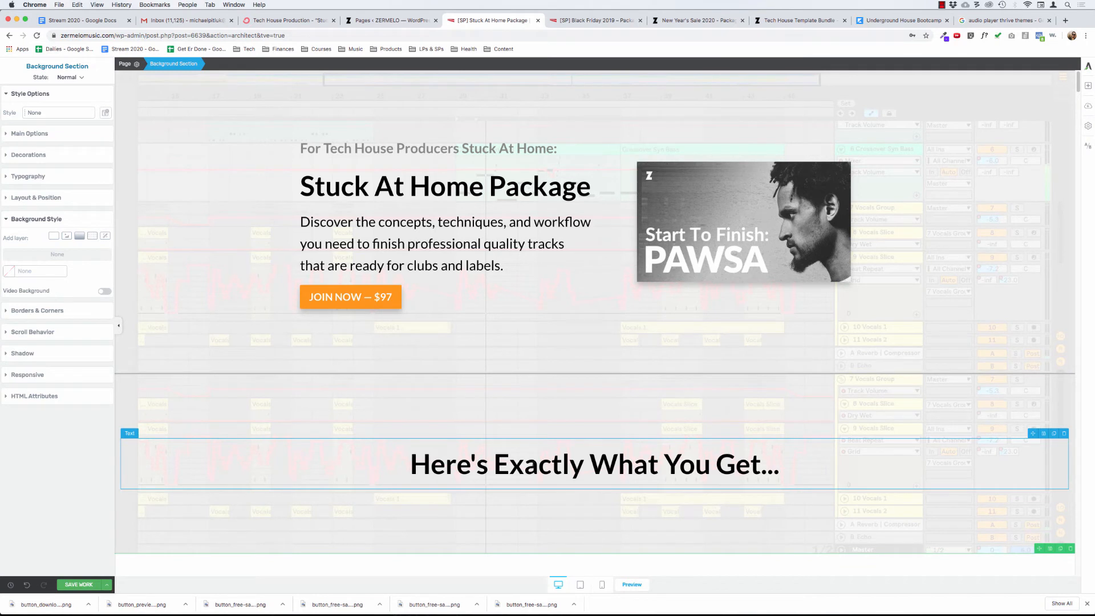
pyautogui.click(534, 465)
pyautogui.doubleClick(538, 465)
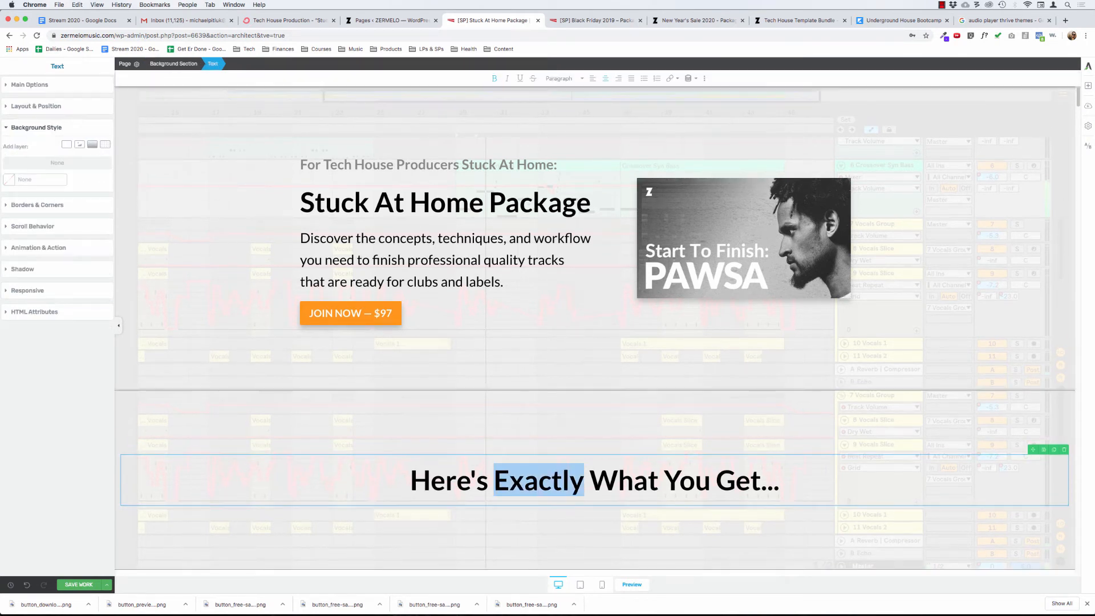
pyautogui.hotkey('alt', 'shift', 'Right')
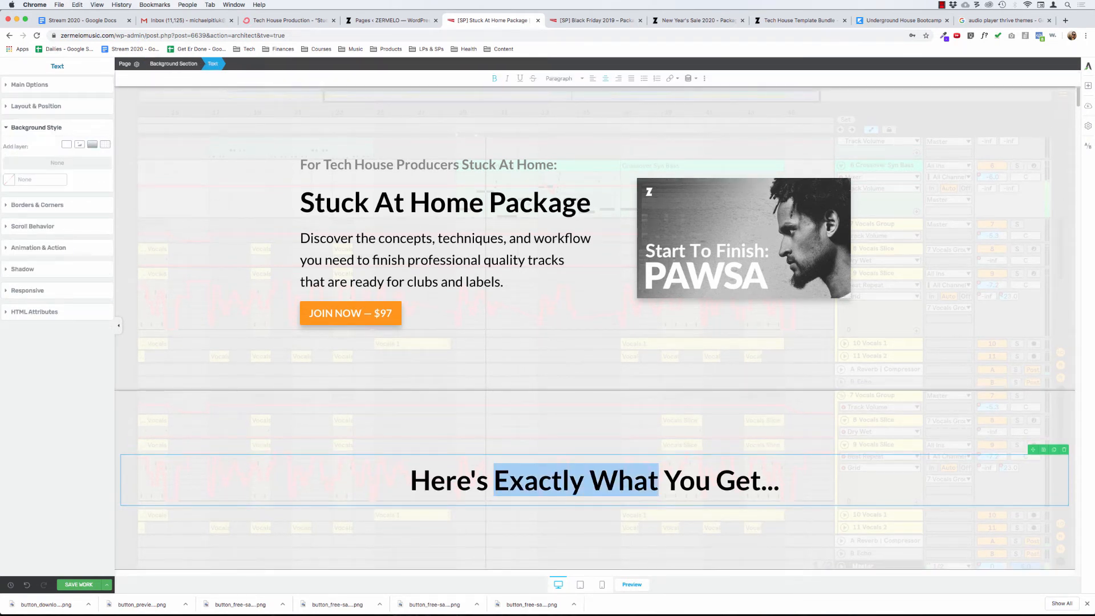
pyautogui.write('Everything')
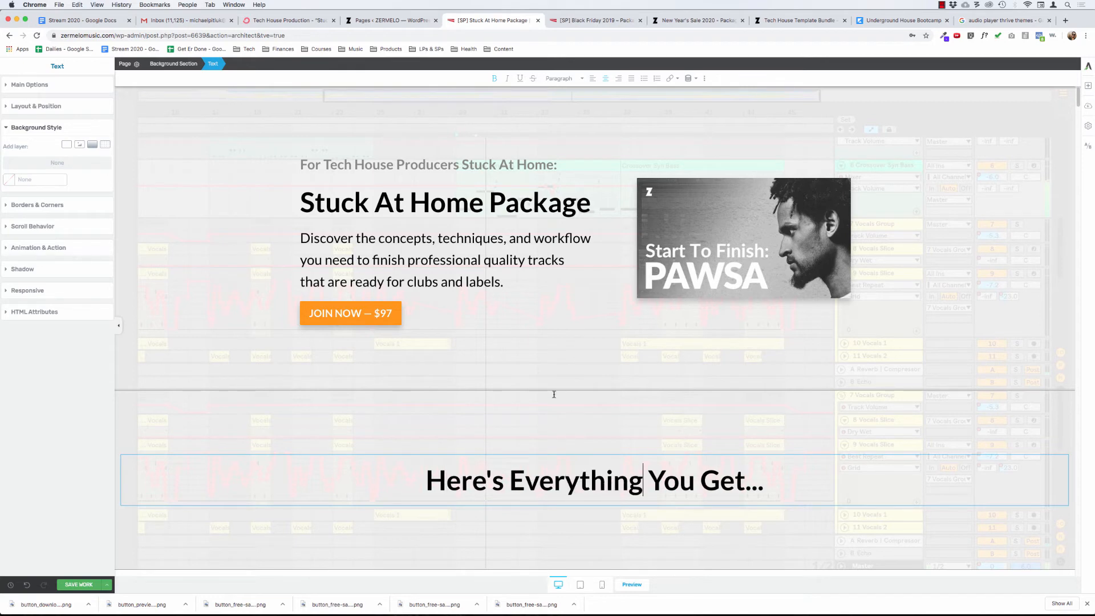
# Step: Insert an empty background section between the hero and the Here's Everything You Get... section
pyautogui.click(211, 402)
pyautogui.scroll(-8, 212, 403)
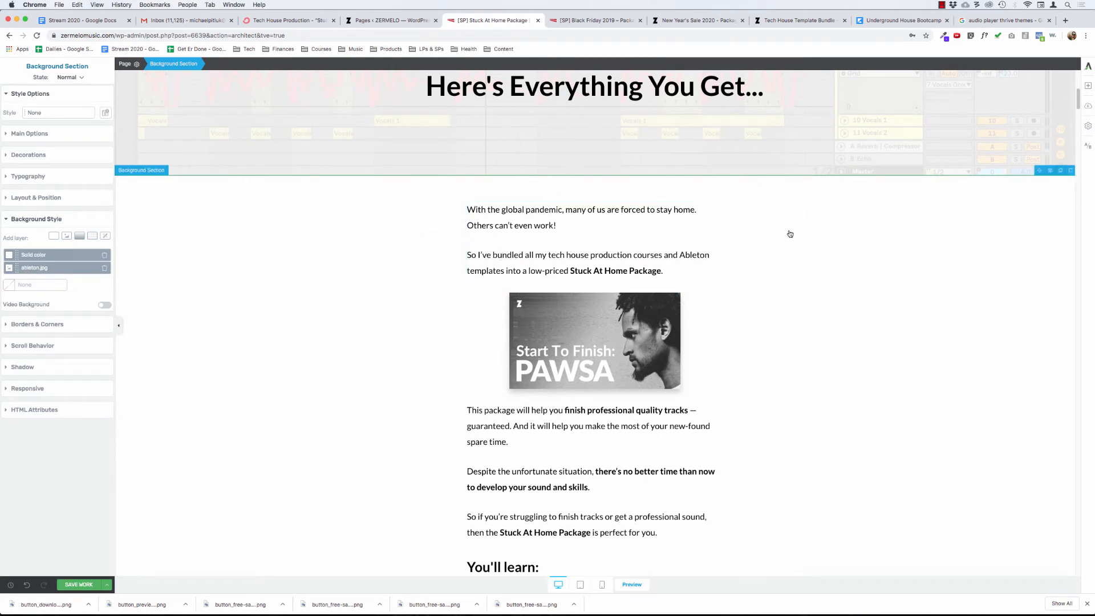
pyautogui.scroll(6, 856, 240)
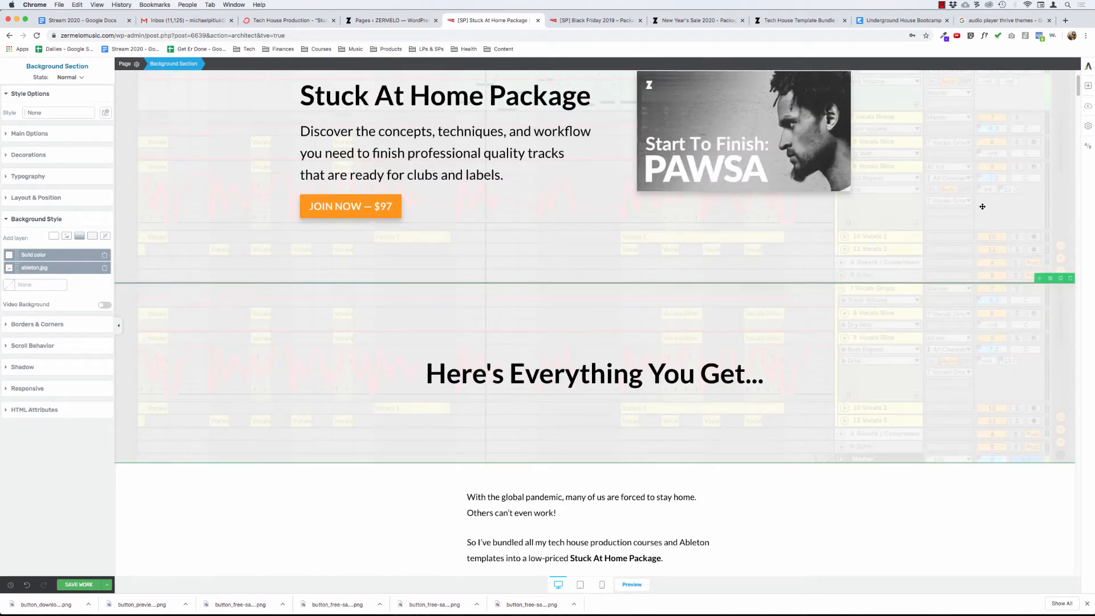
pyautogui.click(1087, 86)
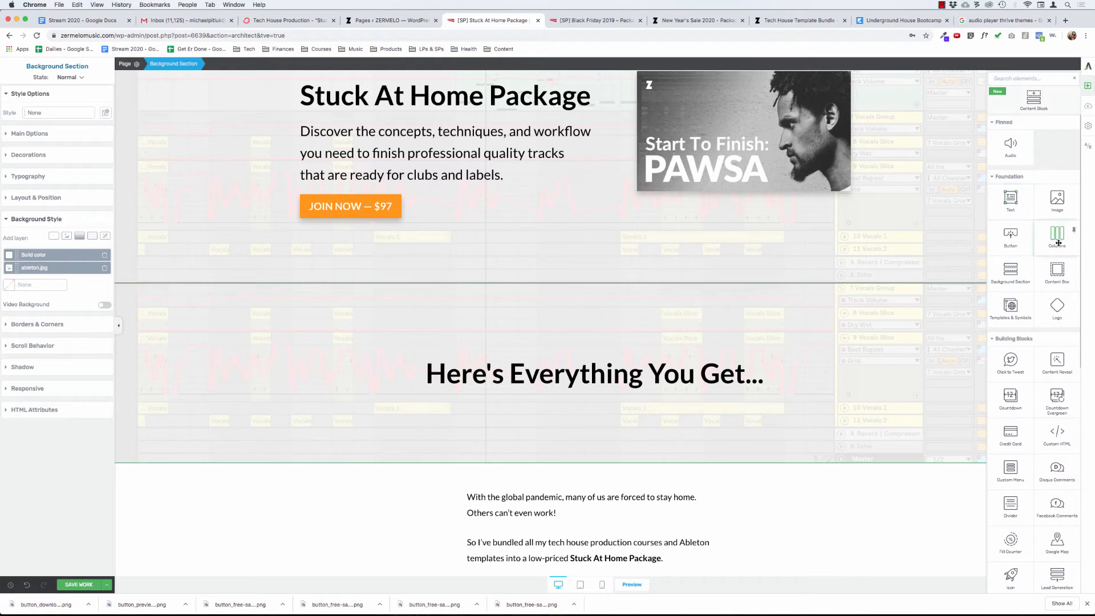
pyautogui.moveTo(1012, 273); pyautogui.dragTo(824, 291)
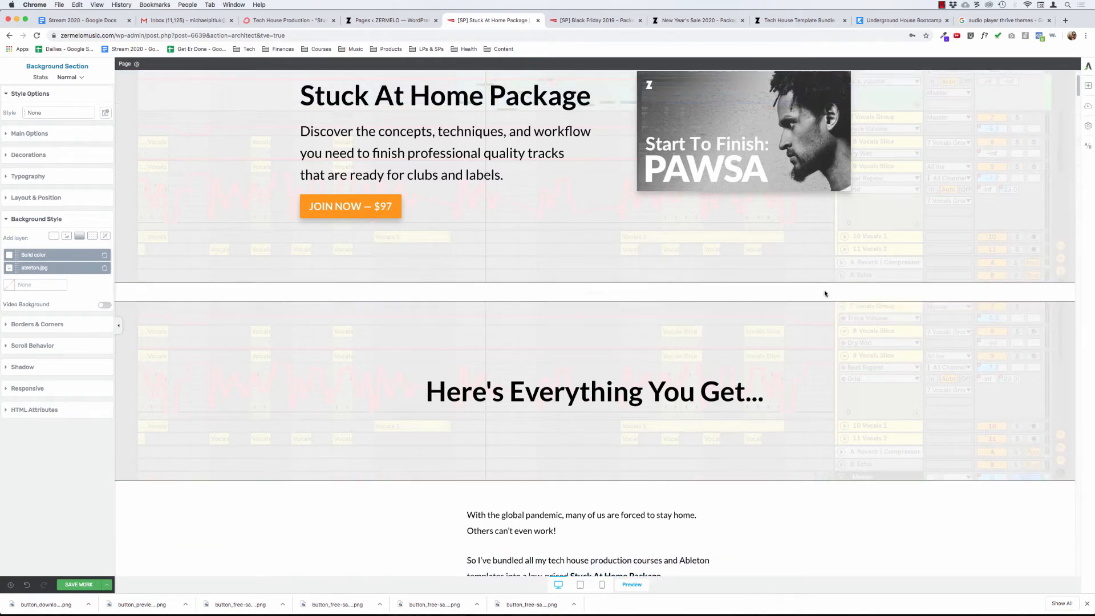
# Step: Move the global pandemic text, the PAWSA image, the package paragraphs and the You'll learn: heading into the new background section
pyautogui.scroll(-3, 680, 336)
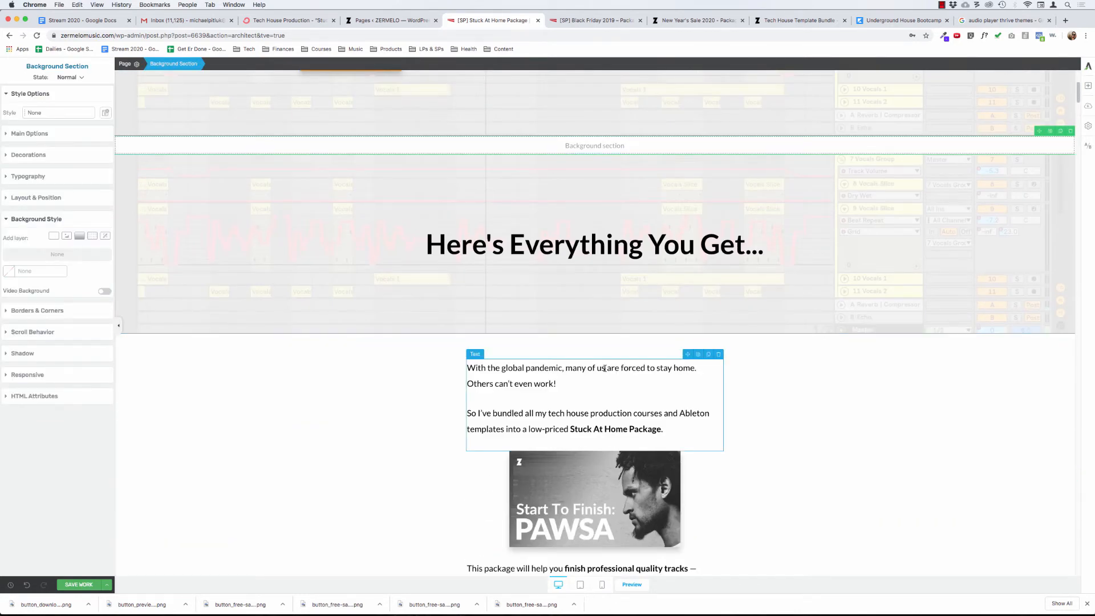
pyautogui.moveTo(687, 354)
pyautogui.mouseDown()
pyautogui.moveTo(627, 156)
pyautogui.moveTo(606, 146)
pyautogui.mouseUp()
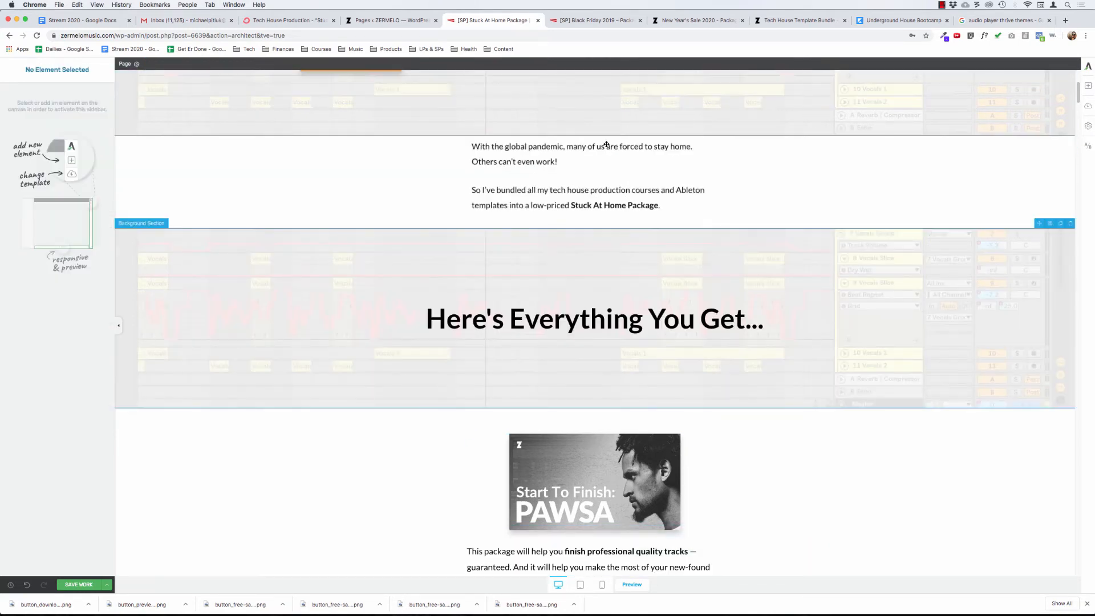
pyautogui.scroll(-3, 617, 247)
pyautogui.scroll(3, 621, 327)
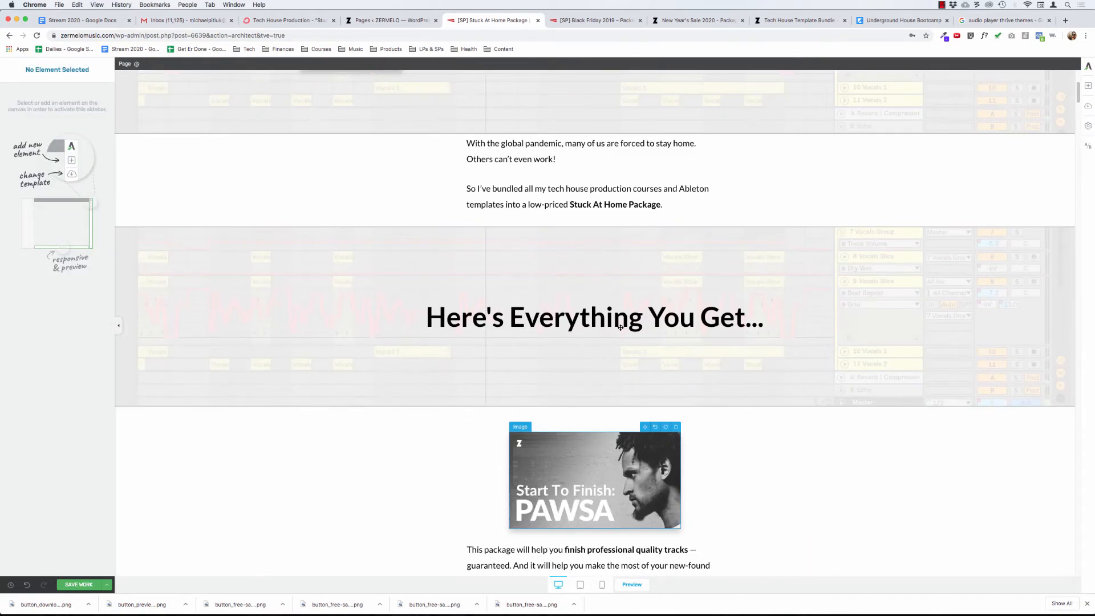
pyautogui.moveTo(644, 429); pyautogui.dragTo(625, 202)
pyautogui.scroll(-5, 625, 202)
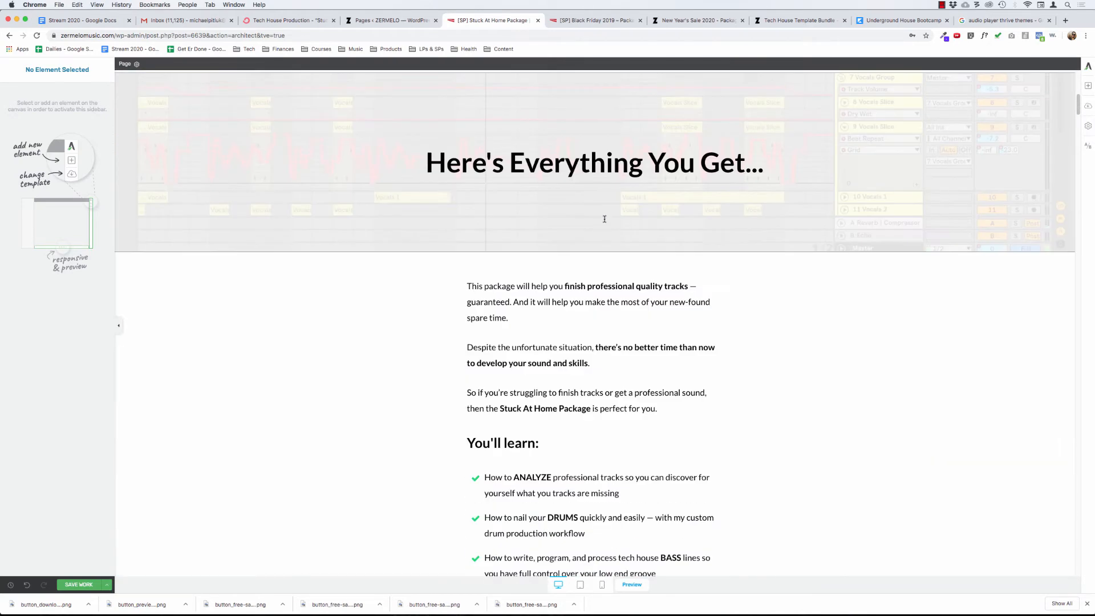
pyautogui.moveTo(688, 272)
pyautogui.mouseDown()
pyautogui.moveTo(662, 118)
pyautogui.moveTo(596, 166)
pyautogui.moveTo(613, 240)
pyautogui.moveTo(569, 420)
pyautogui.mouseUp()
# Step: Move the whole green-checkmark styled list to directly below the You'll learn: heading in the new section
pyautogui.scroll(-7, 582, 361)
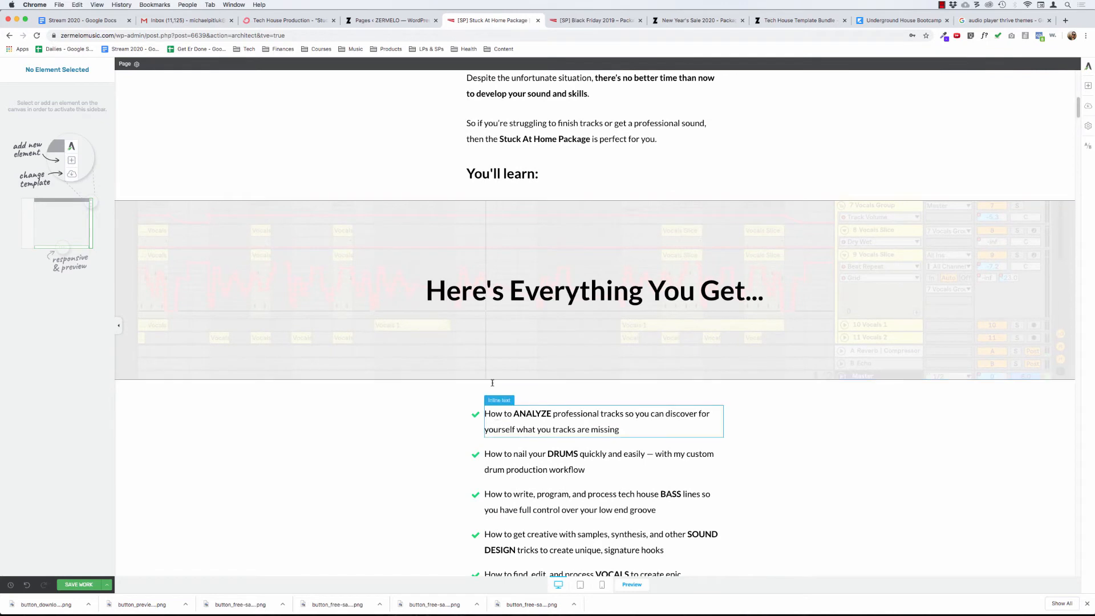
pyautogui.click(496, 413)
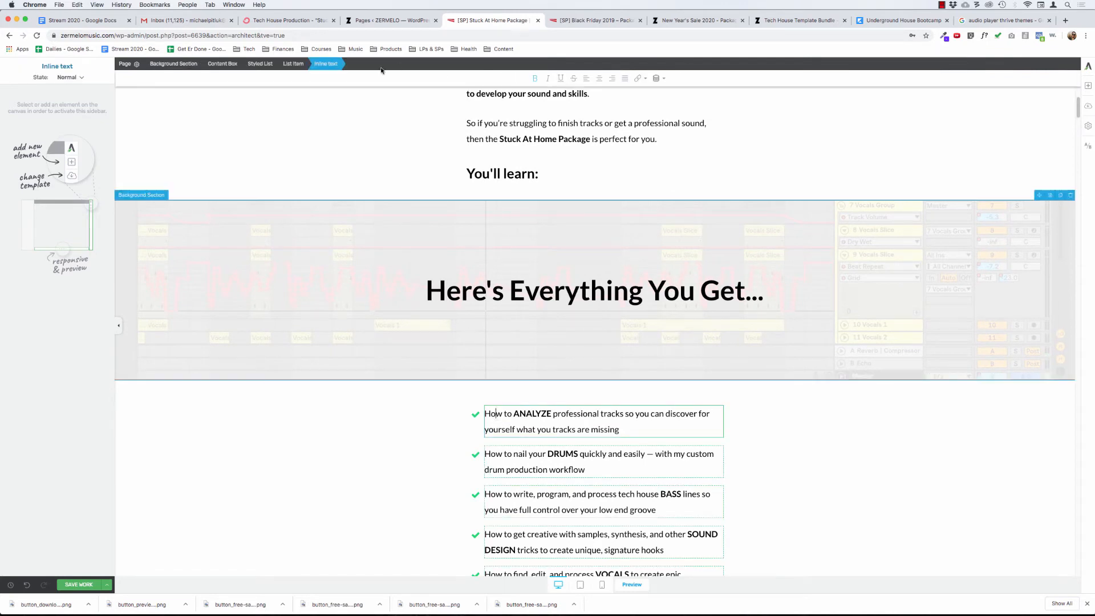
pyautogui.click(258, 64)
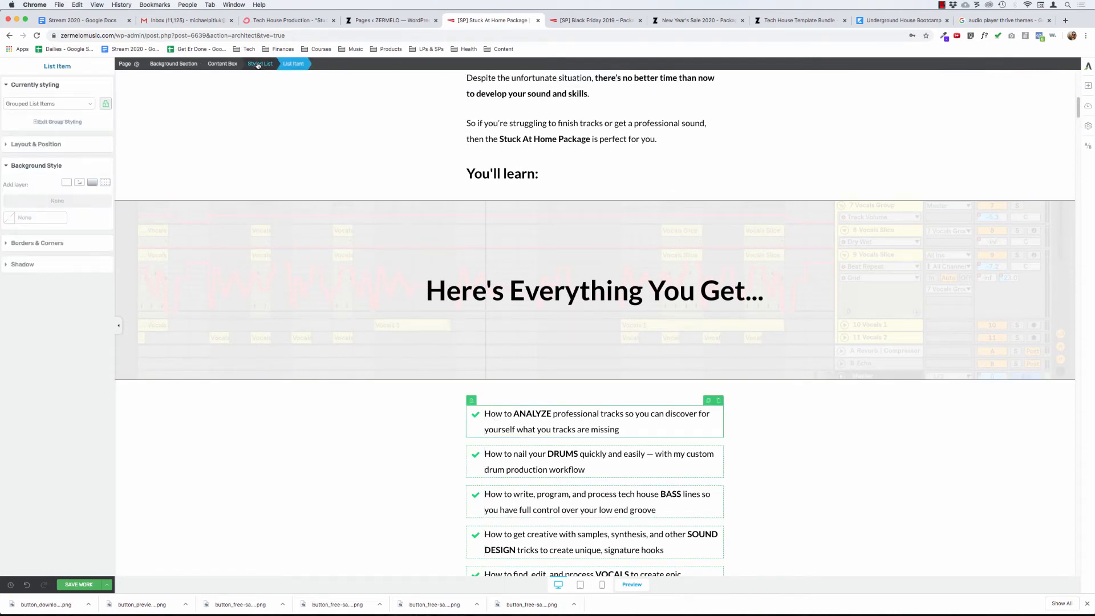
pyautogui.click(258, 65)
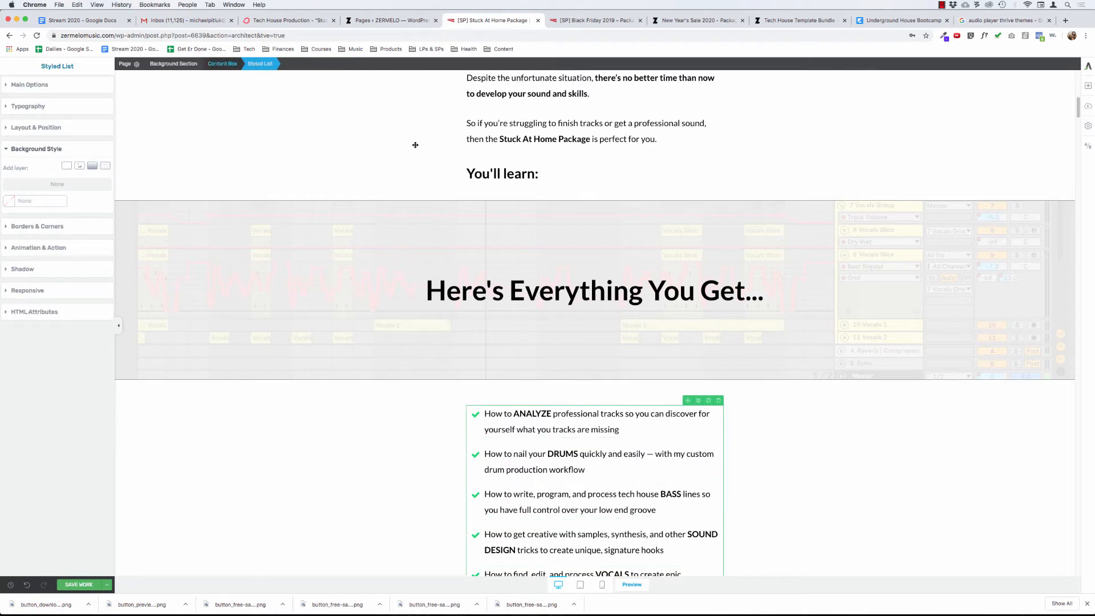
pyautogui.moveTo(688, 400); pyautogui.dragTo(589, 194)
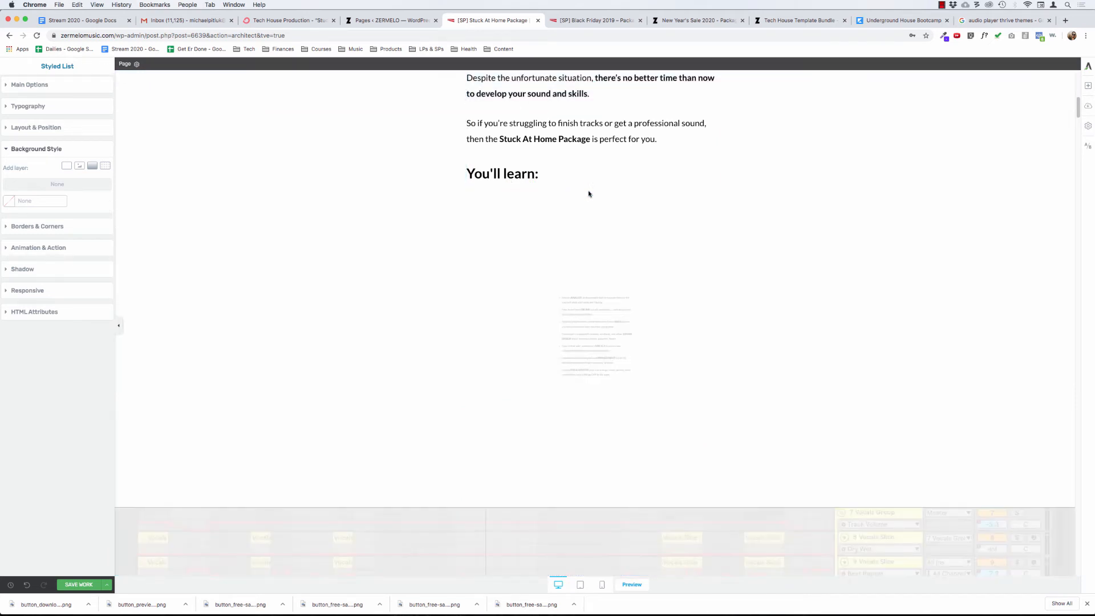
# Step: Delete the duplicate Here's Everything You Get: heading above the #1 Start To Finish: PAWSA box
pyautogui.scroll(-10, 543, 207)
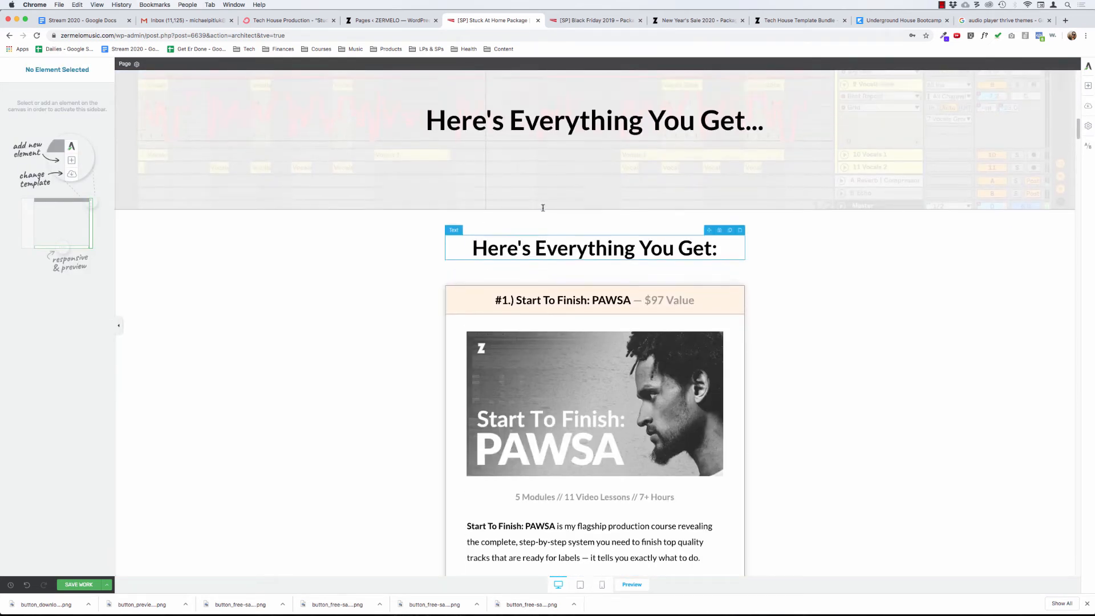
pyautogui.scroll(1, 613, 294)
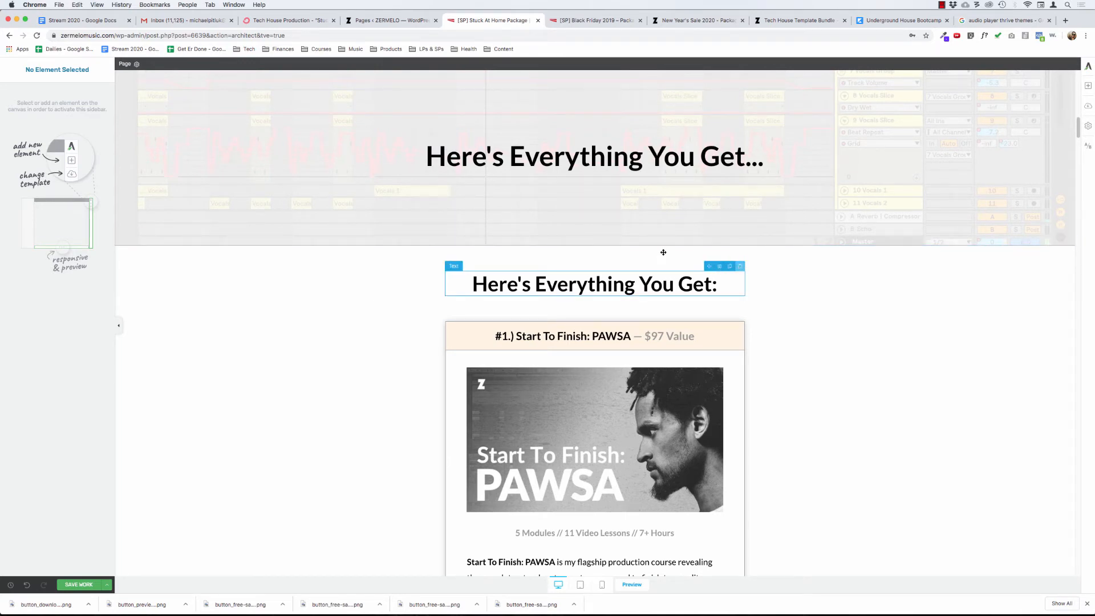
pyautogui.moveTo(664, 252); pyautogui.dragTo(390, 274)
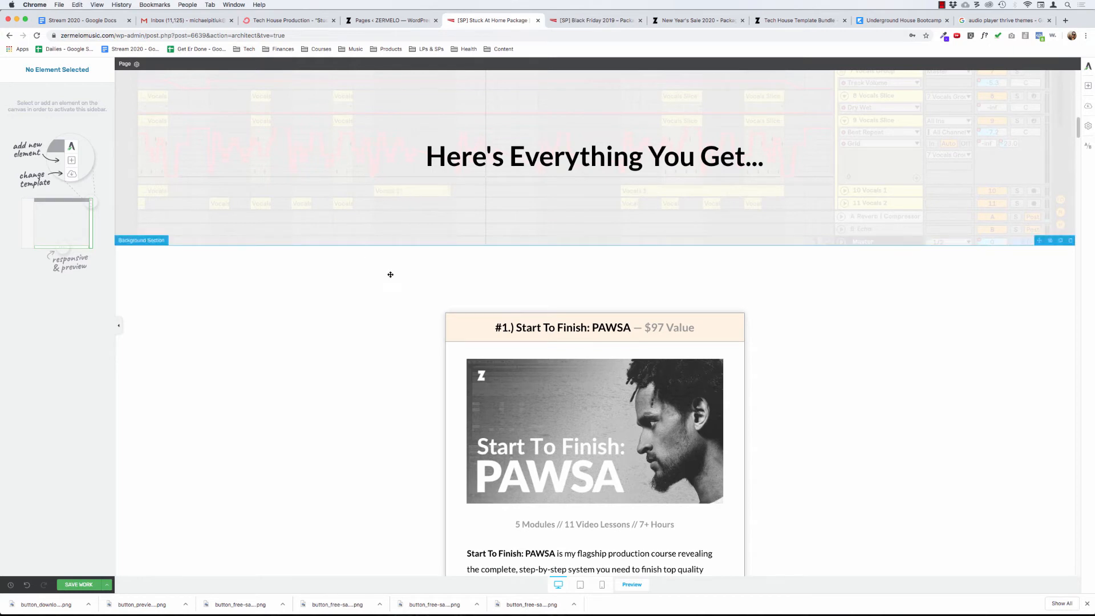
# Step: Delete the empty content box above the #1 Start To Finish: PAWSA box and set its section's top padding to 100 px
pyautogui.moveTo(468, 285); pyautogui.dragTo(463, 281)
pyautogui.click(463, 281)
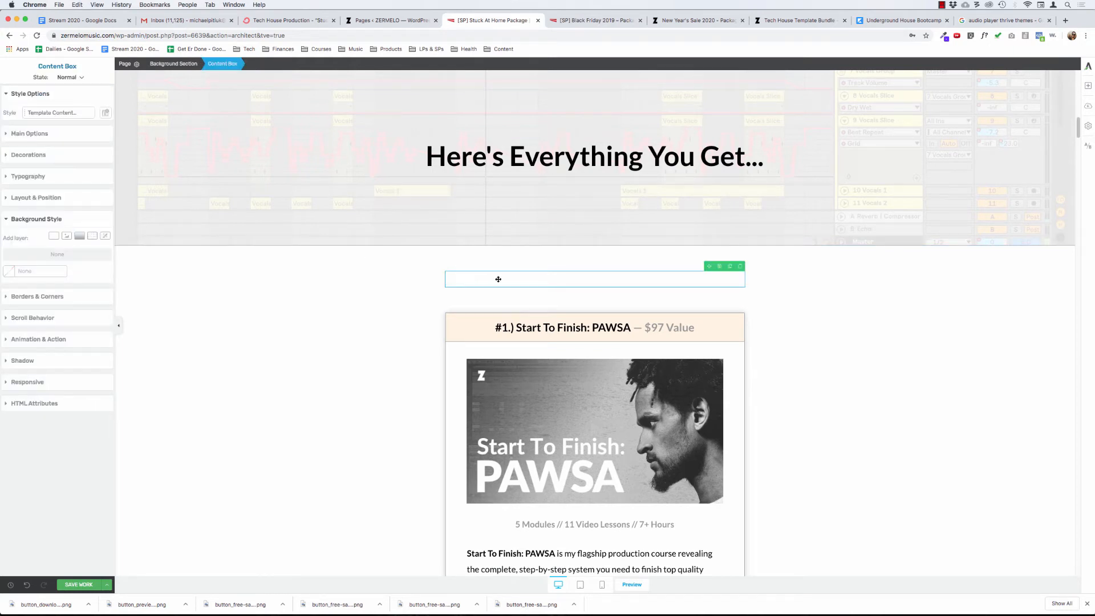
pyautogui.click(740, 266)
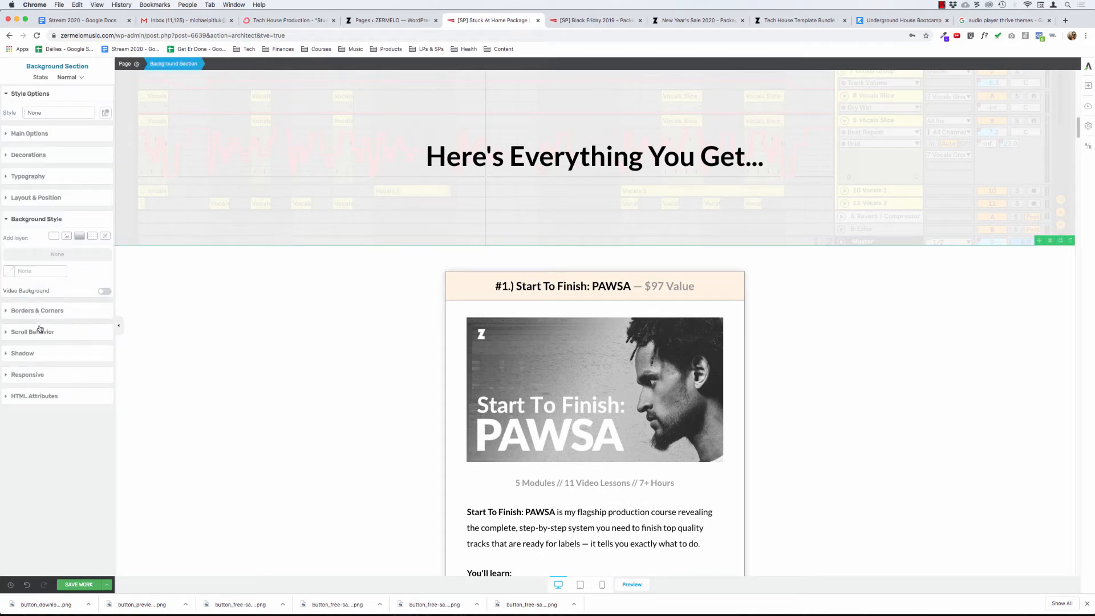
pyautogui.click(36, 197)
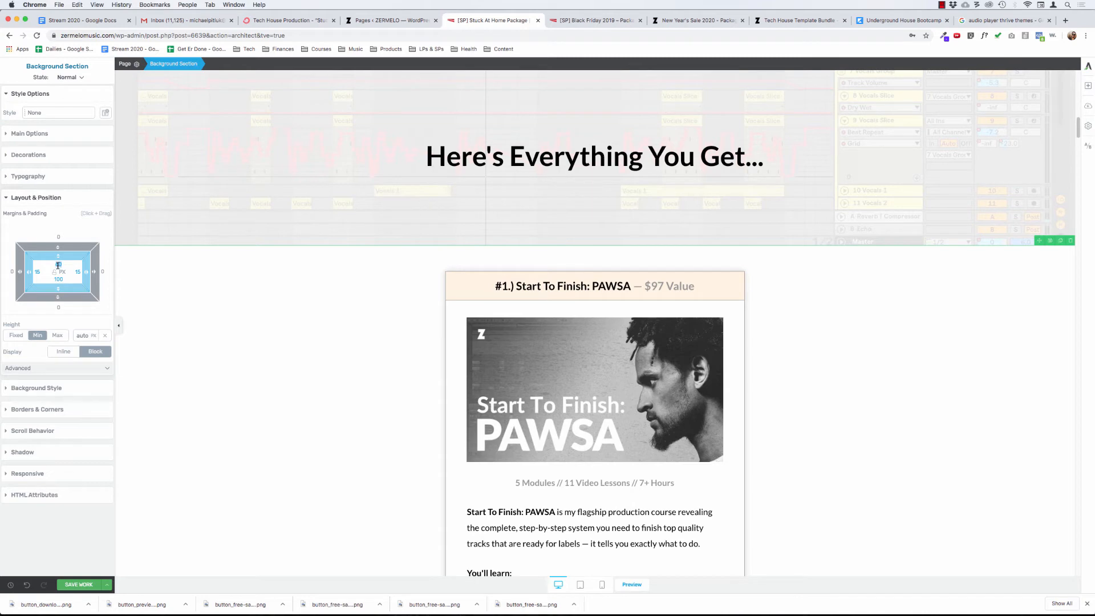
pyautogui.write('100')
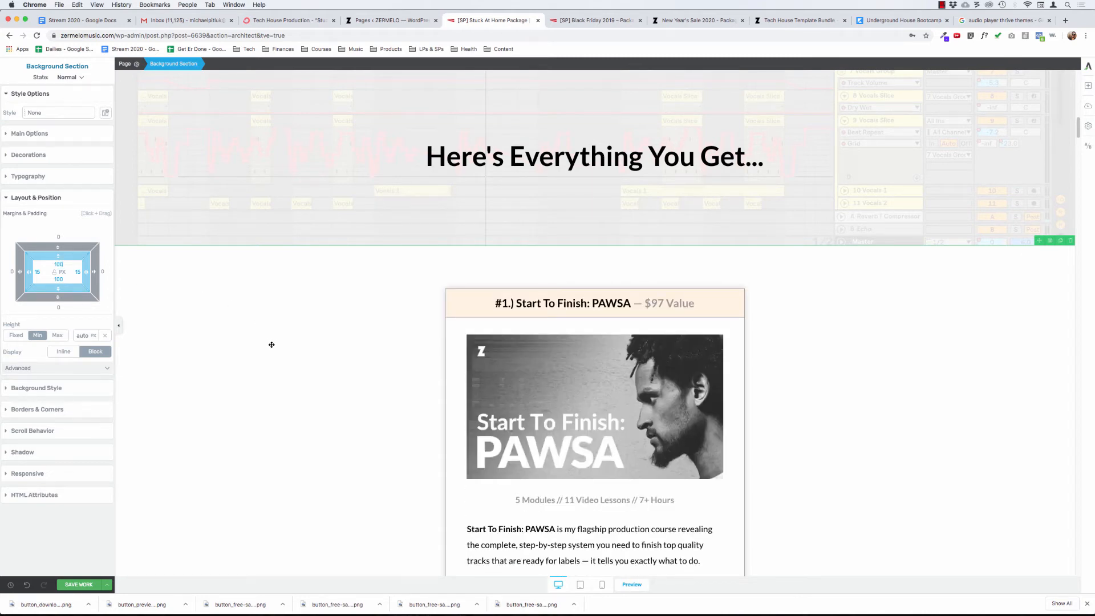
# Step: Set the bottom margin of the whole green-checkmark list under You'll learn: to 100 px
pyautogui.scroll(10, 255, 347)
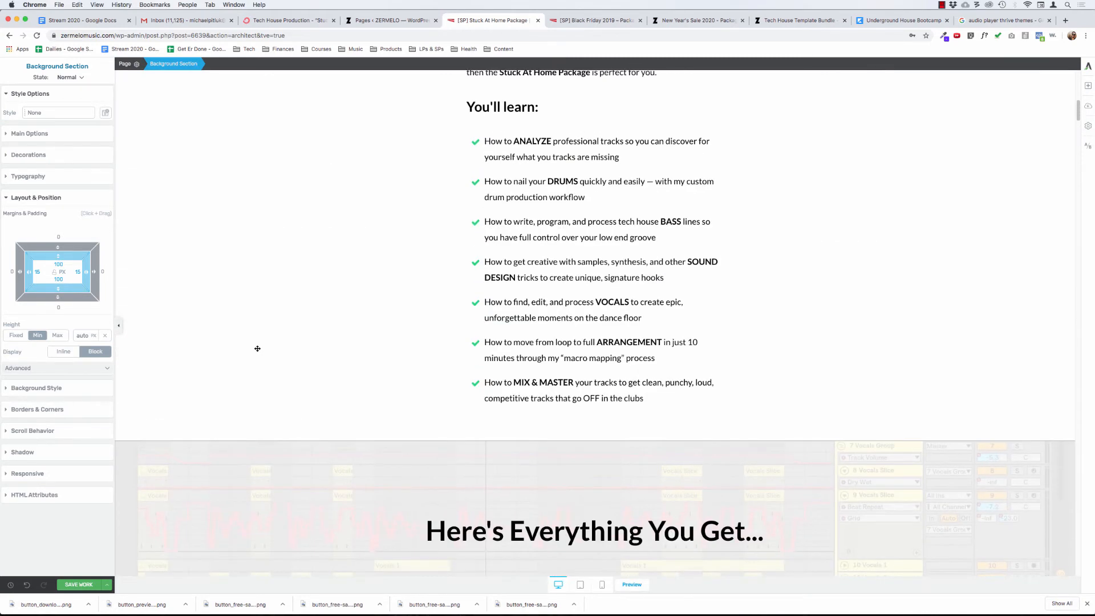
pyautogui.scroll(8, 257, 348)
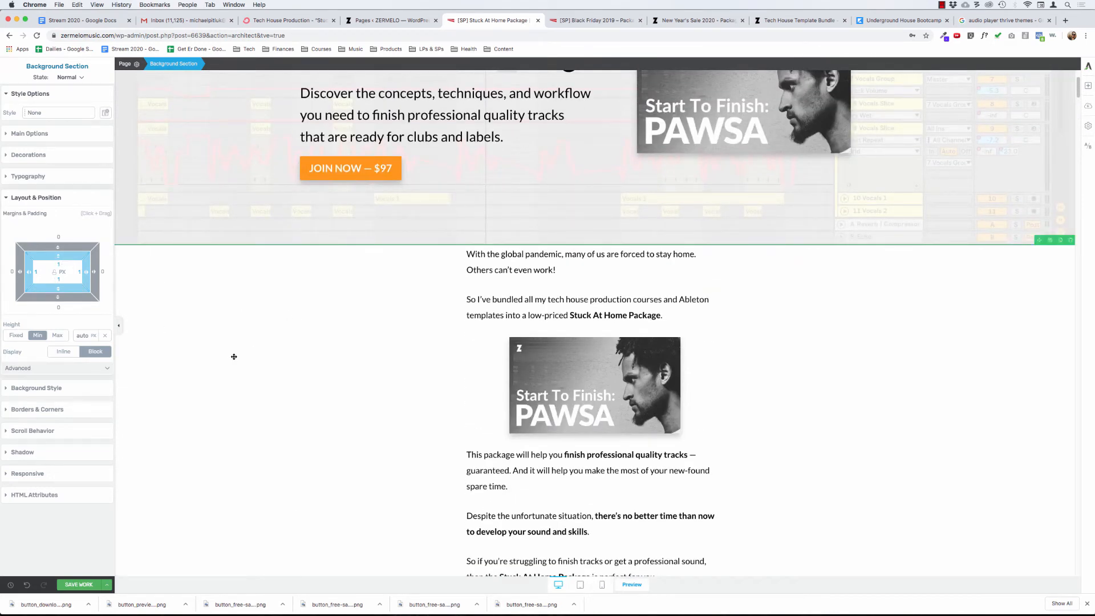
pyautogui.scroll(-7, 406, 382)
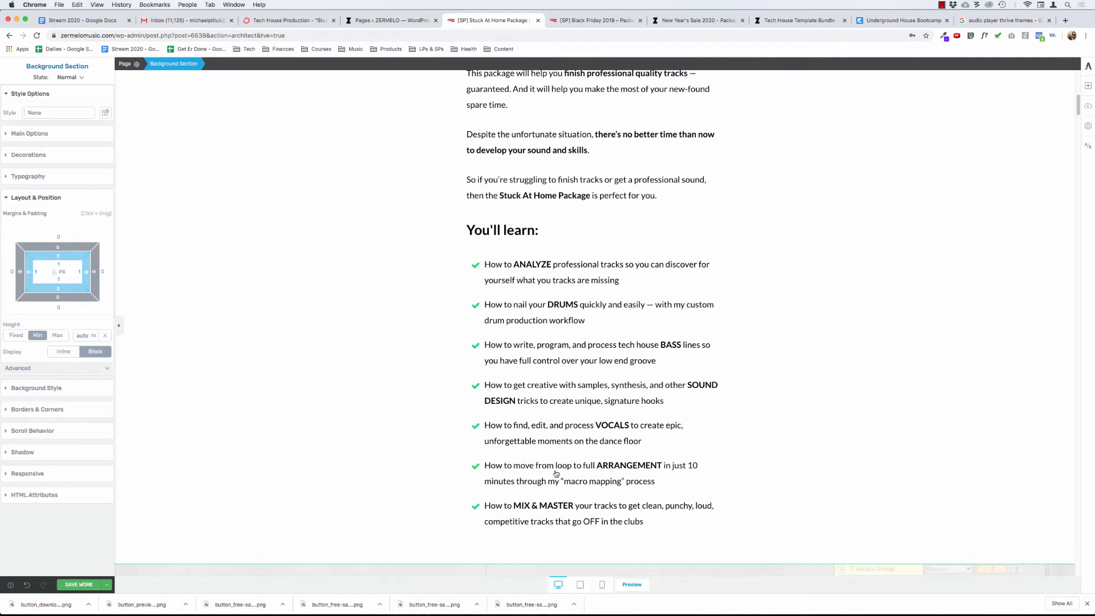
pyautogui.click(540, 506)
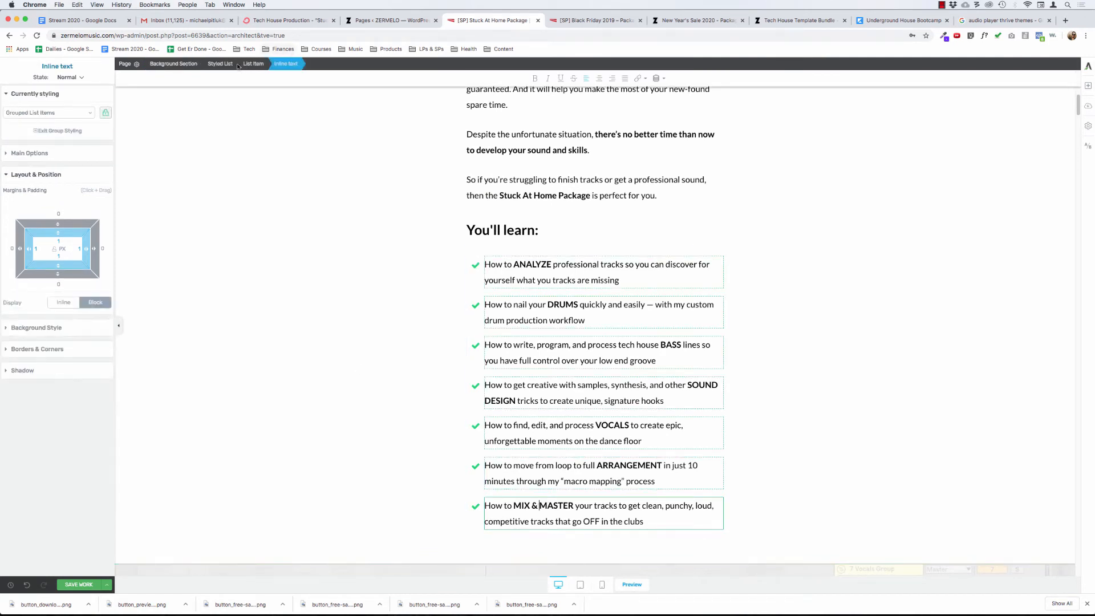
pyautogui.click(217, 63)
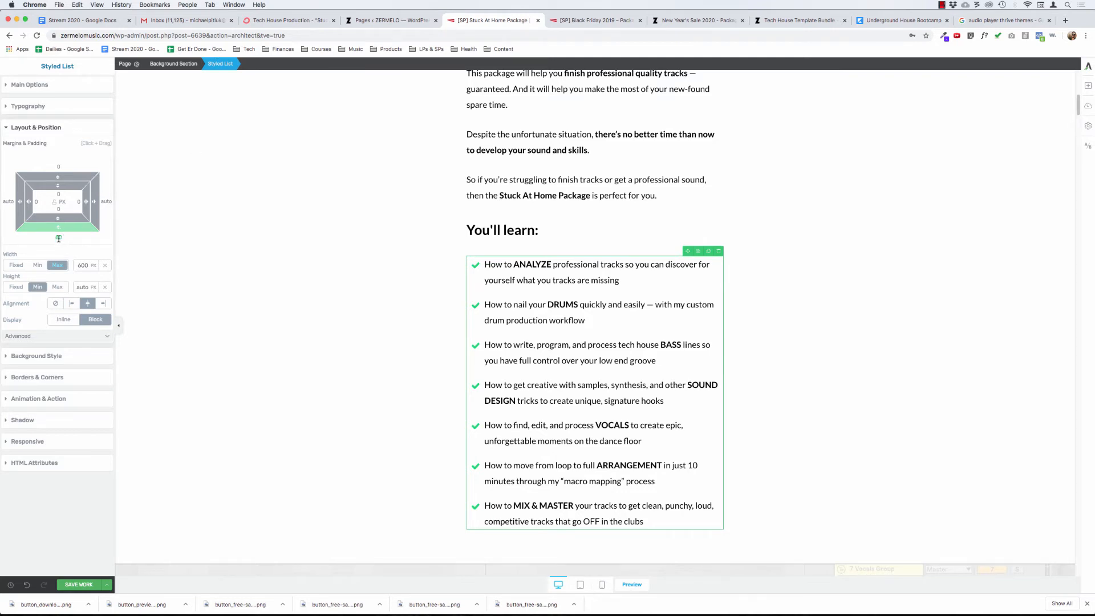
pyautogui.write('100')
pyautogui.press('Return')
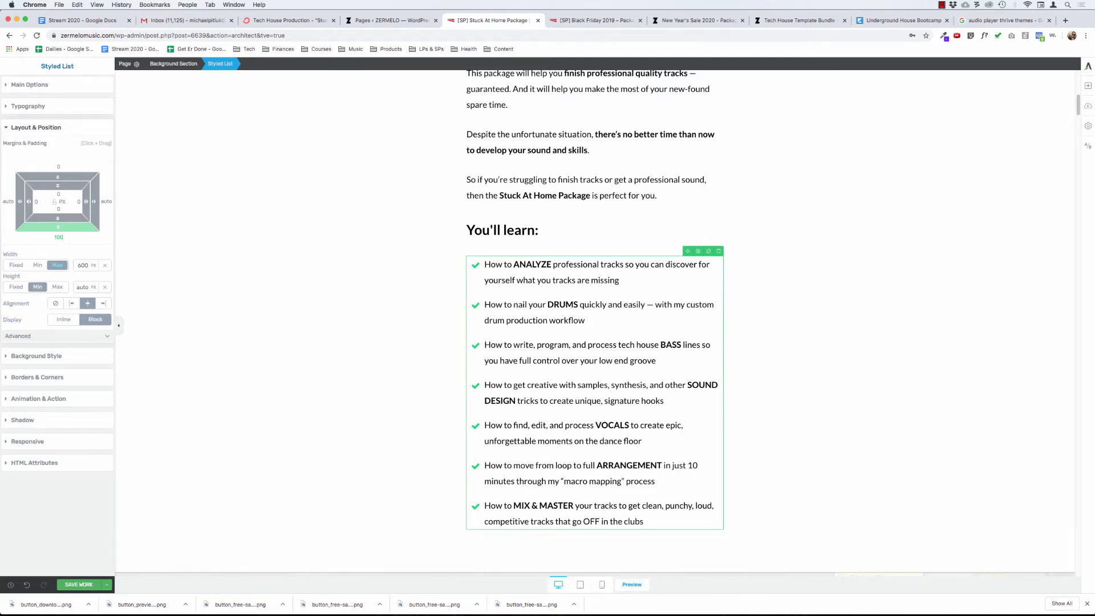
pyautogui.click(261, 284)
pyautogui.scroll(-3, 261, 284)
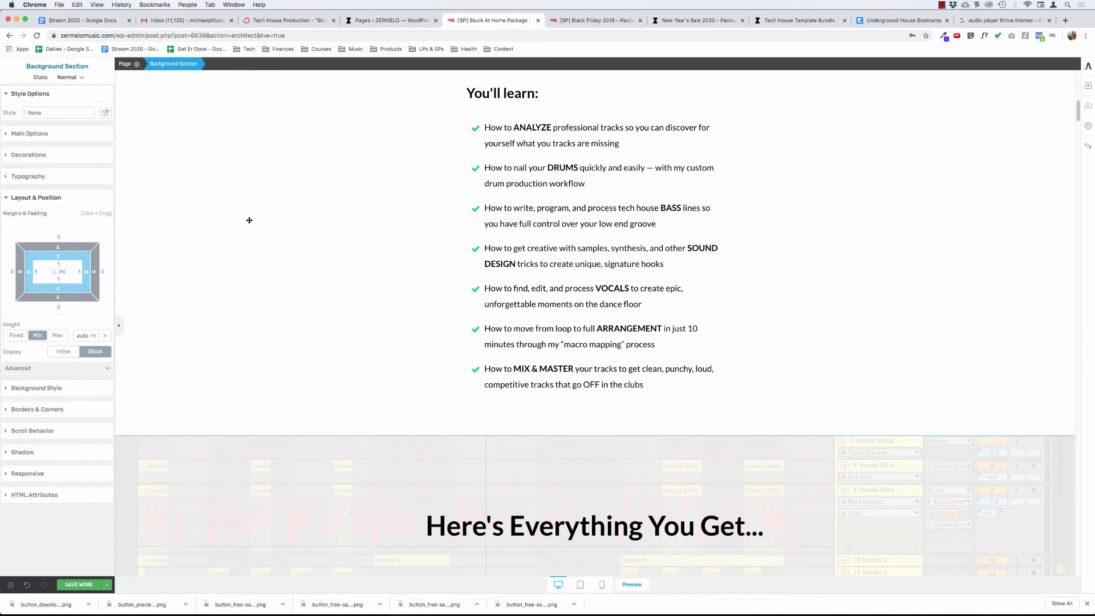
# Step: Shift the spacing below the checkmark list into the intro section's bottom padding and set that section's top padding to 50 px
pyautogui.scroll(8, 261, 171)
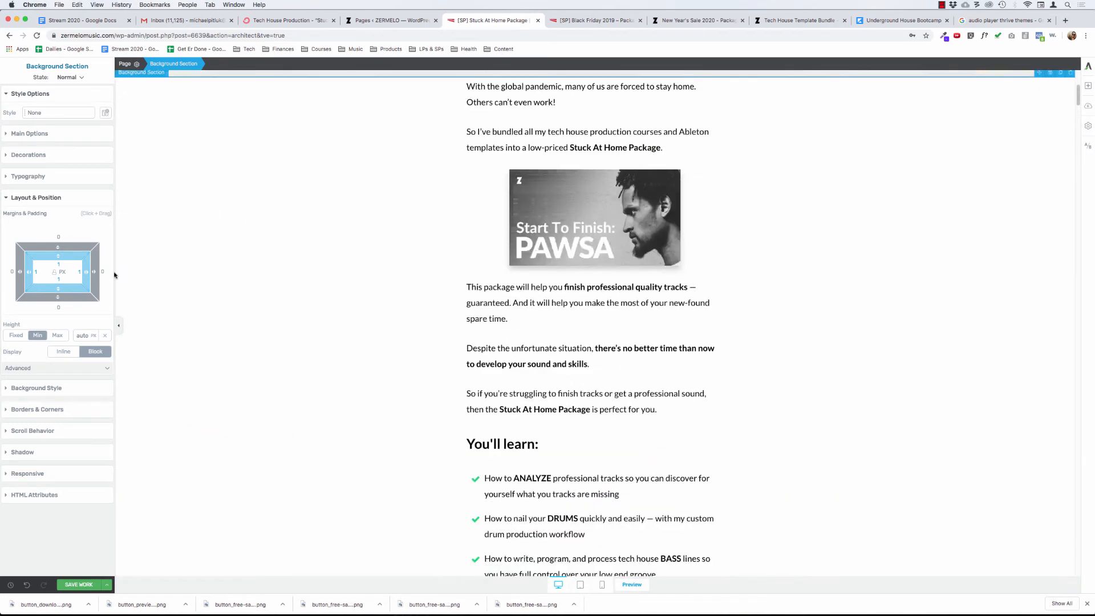
pyautogui.scroll(-2, 348, 310)
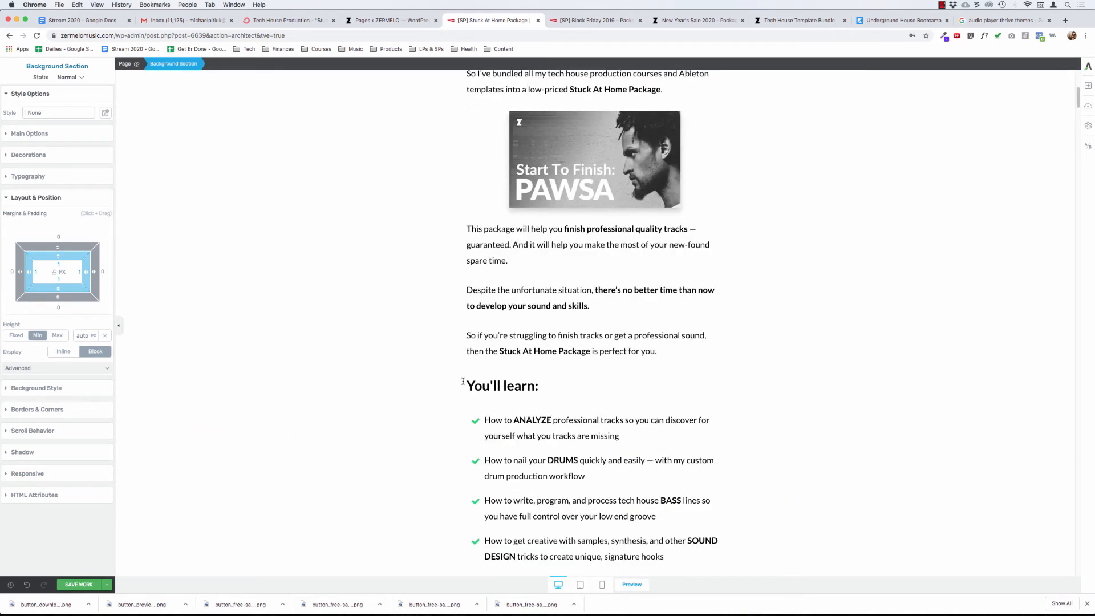
pyautogui.click(503, 420)
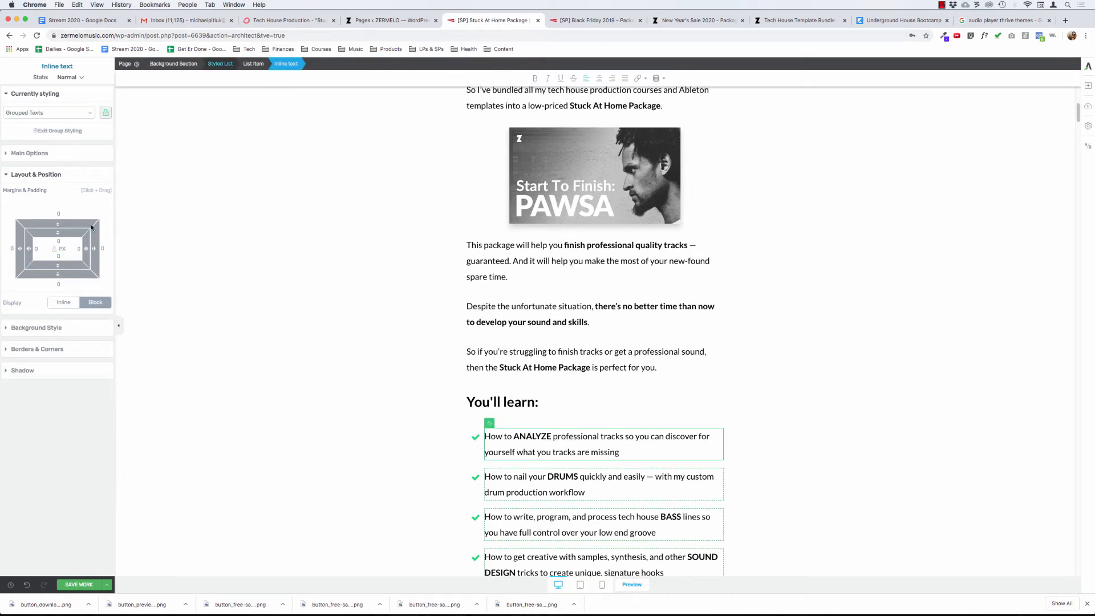
pyautogui.click(223, 65)
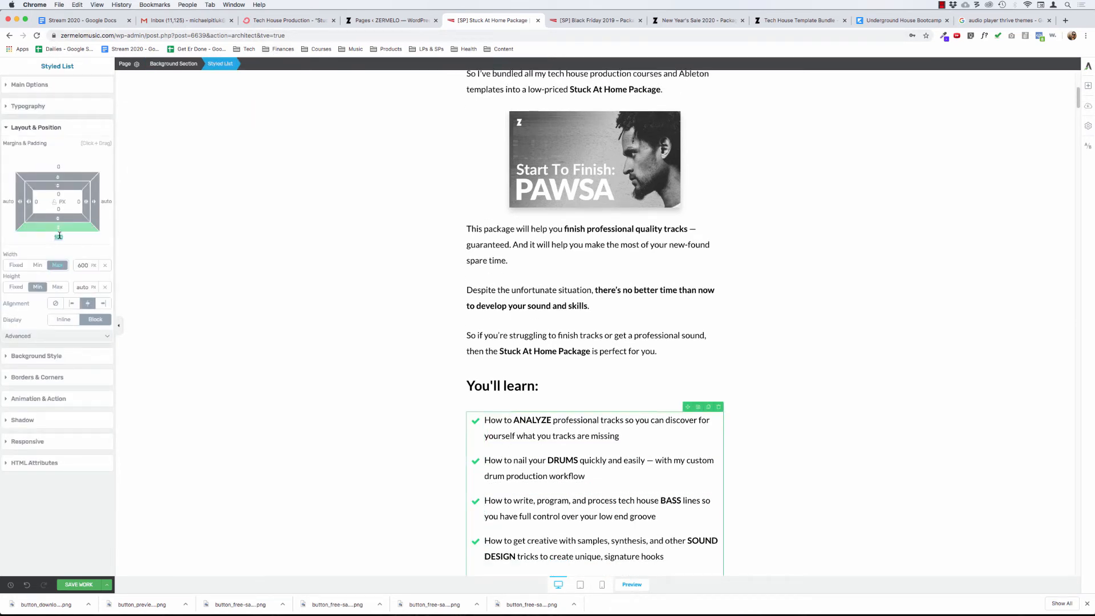
pyautogui.click(182, 64)
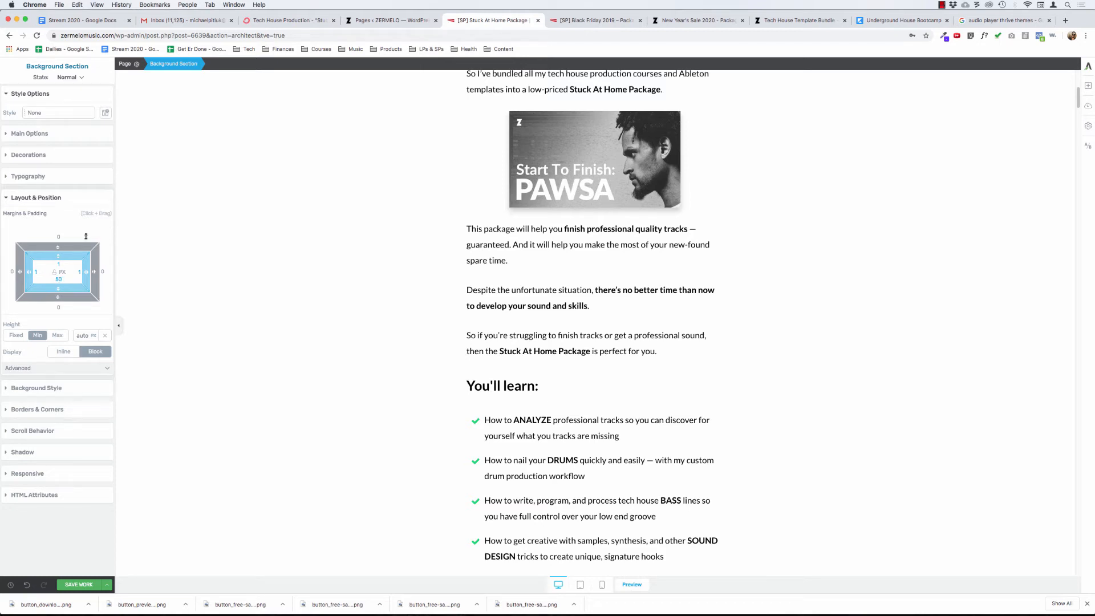
pyautogui.click(59, 263)
pyautogui.write('50')
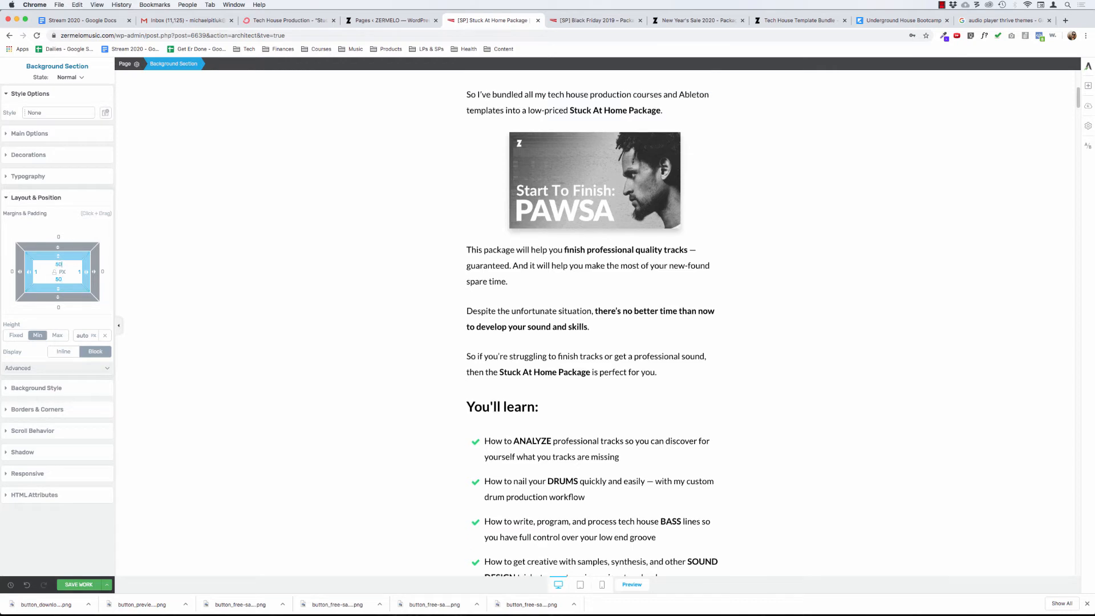
# Step: Review the intro section's spacing from the hero down to the Here's Everything You Get... banner
pyautogui.scroll(6, 282, 262)
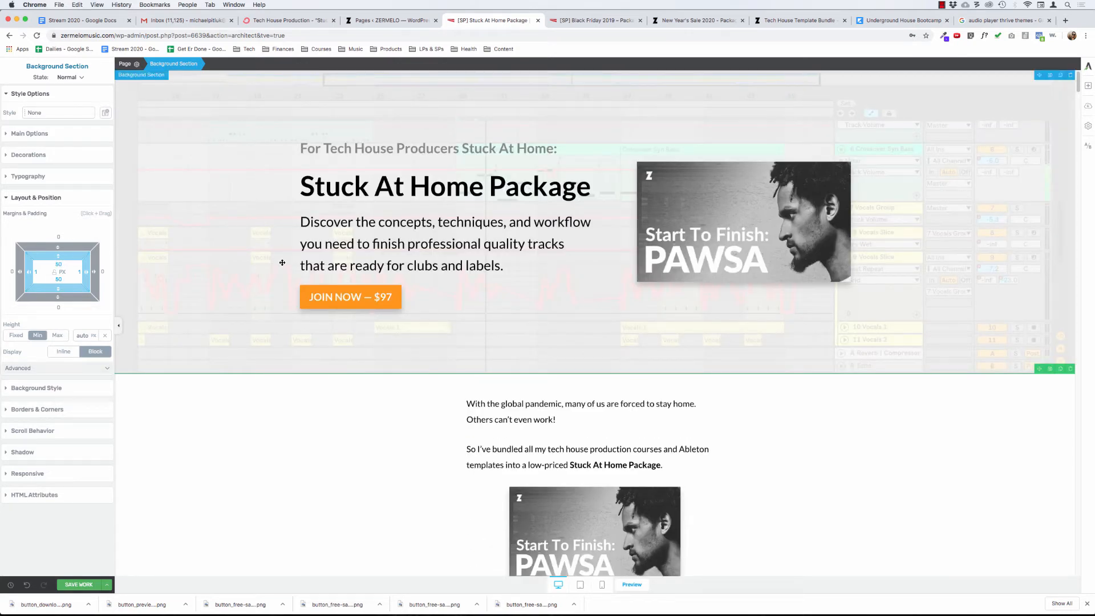
pyautogui.scroll(-3, 218, 454)
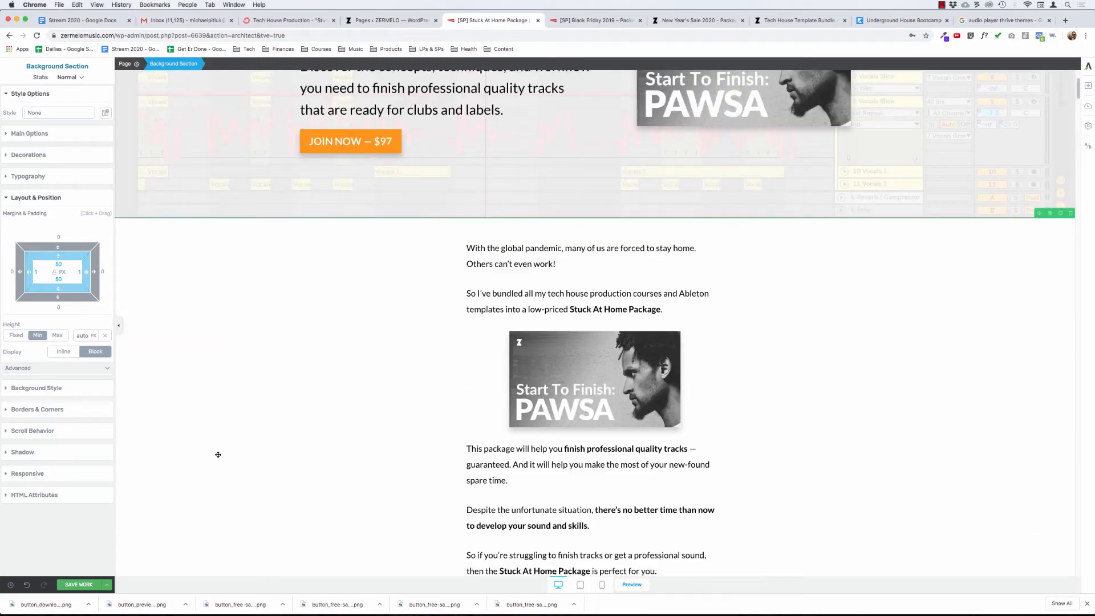
pyautogui.scroll(-12, 248, 437)
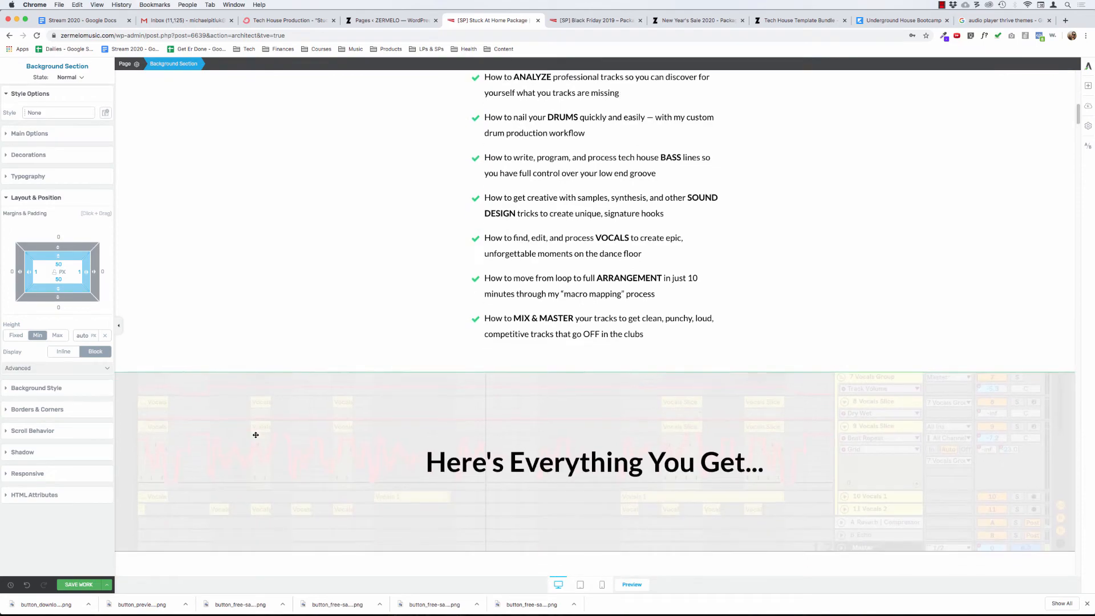
pyautogui.scroll(-2, 255, 435)
pyautogui.scroll(9, 255, 435)
pyautogui.scroll(-11, 255, 435)
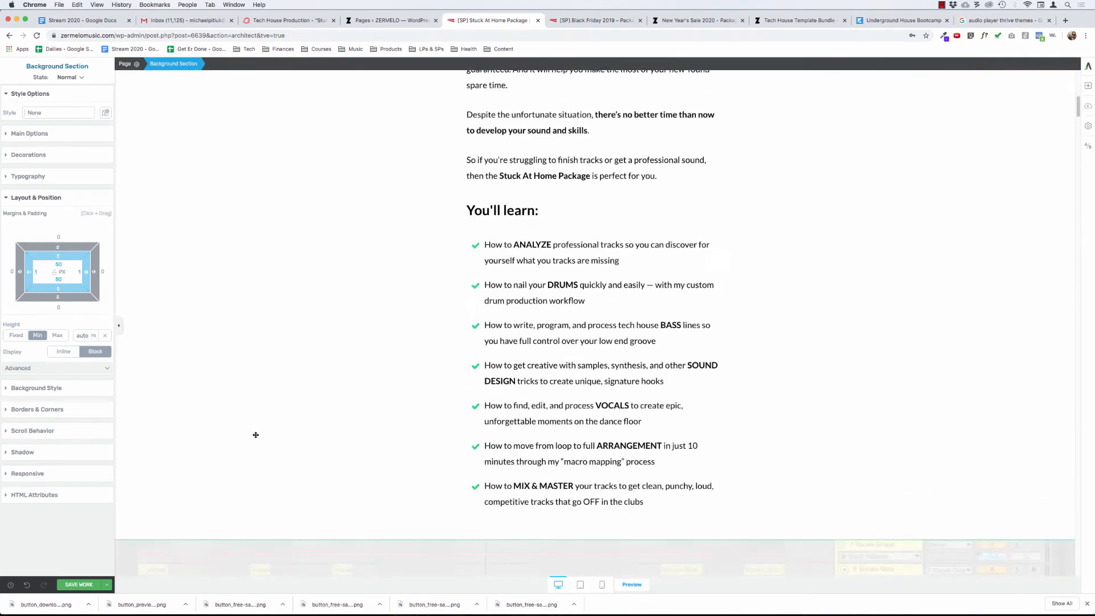
pyautogui.scroll(9, 256, 435)
pyautogui.scroll(4, 255, 435)
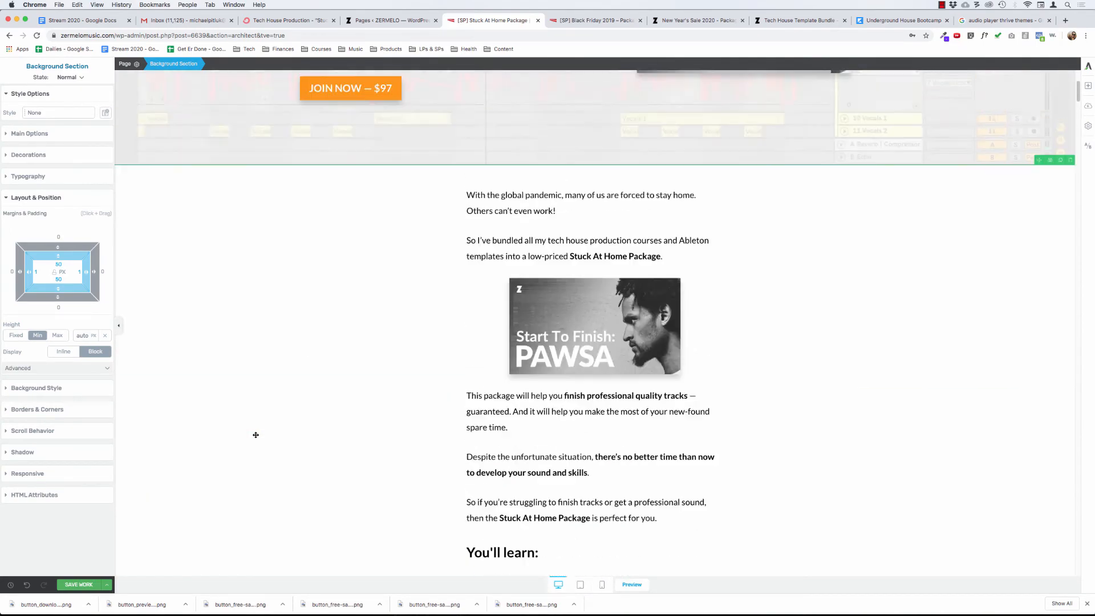
pyautogui.scroll(-2, 256, 435)
pyautogui.scroll(-6, 256, 434)
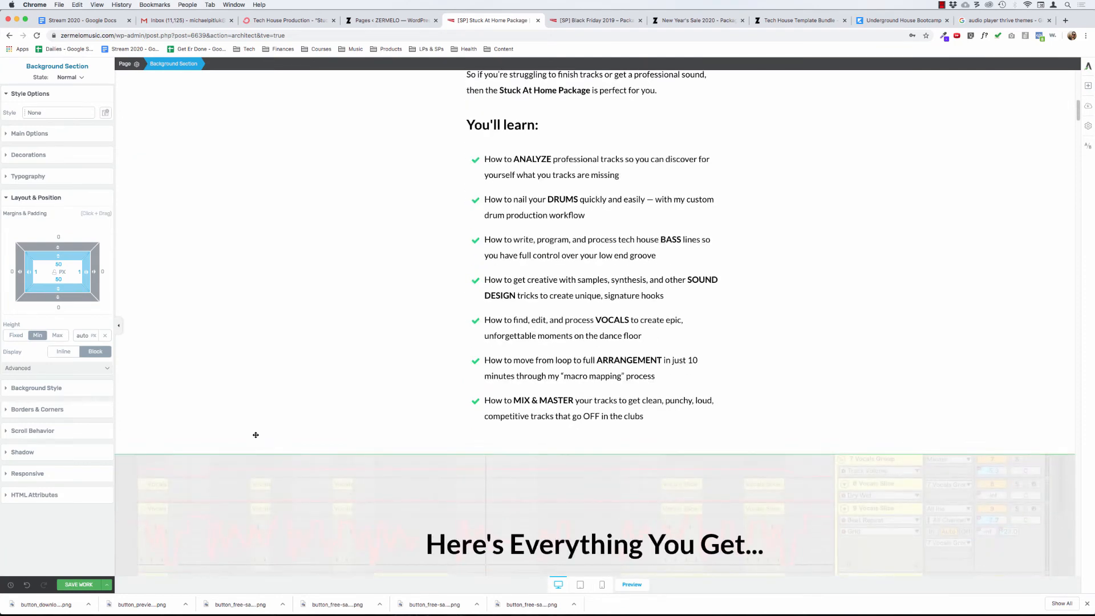
pyautogui.scroll(-2, 318, 384)
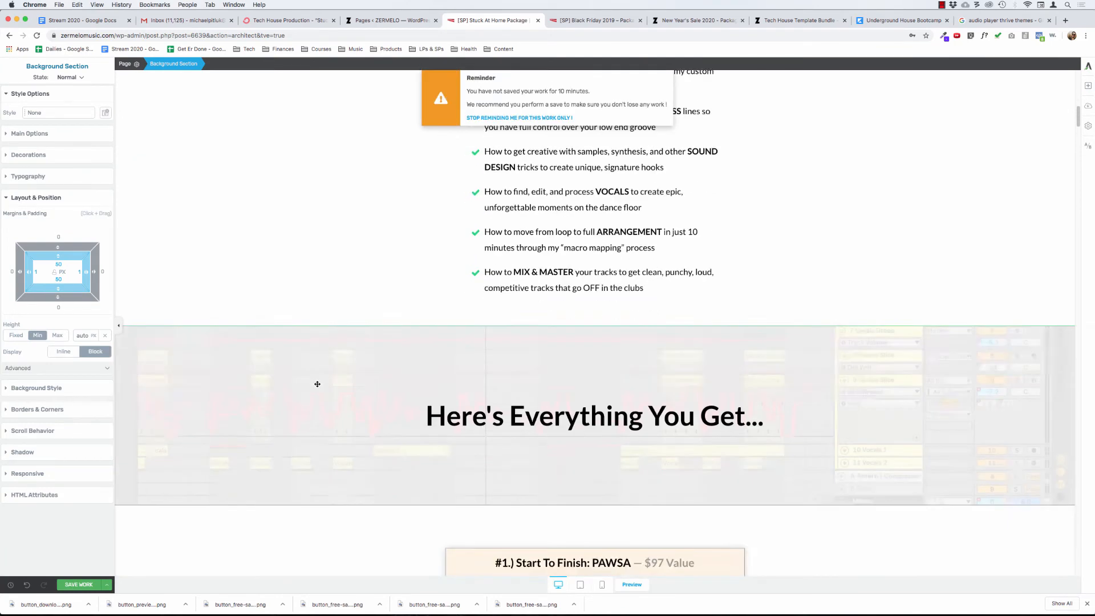
# Step: Save the Stuck At Home Package page
pyautogui.click(83, 588)
pyautogui.scroll(2, 387, 352)
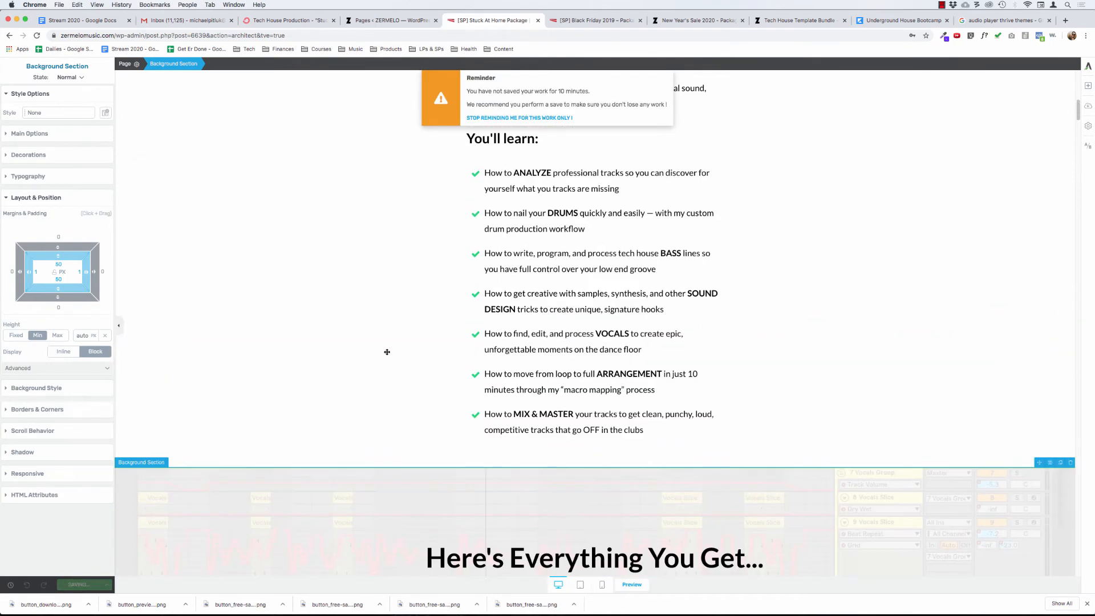
pyautogui.scroll(3, 387, 352)
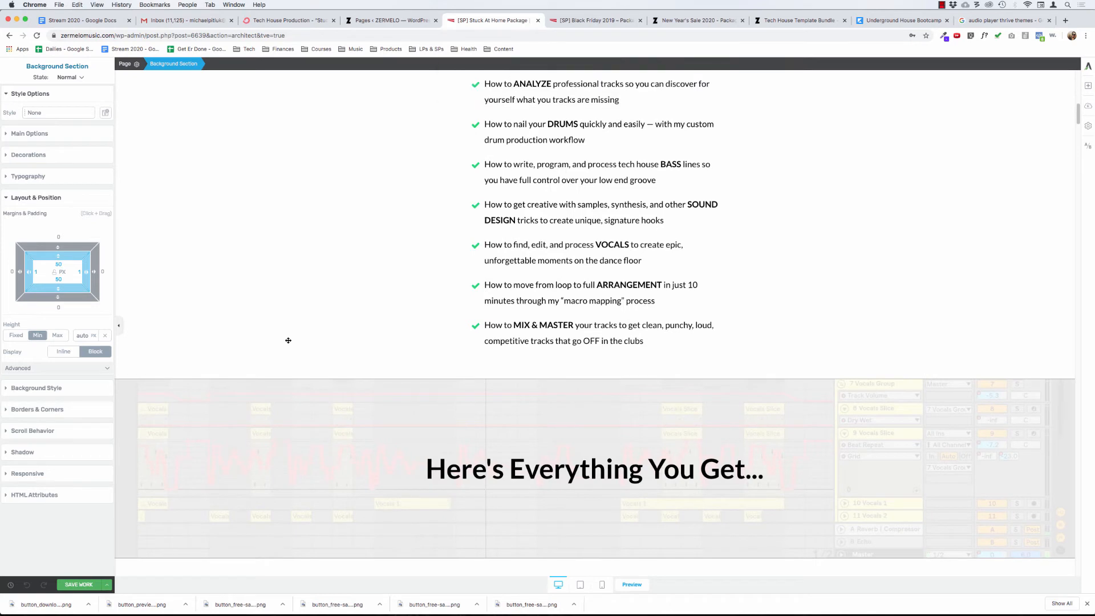
pyautogui.scroll(3, 288, 340)
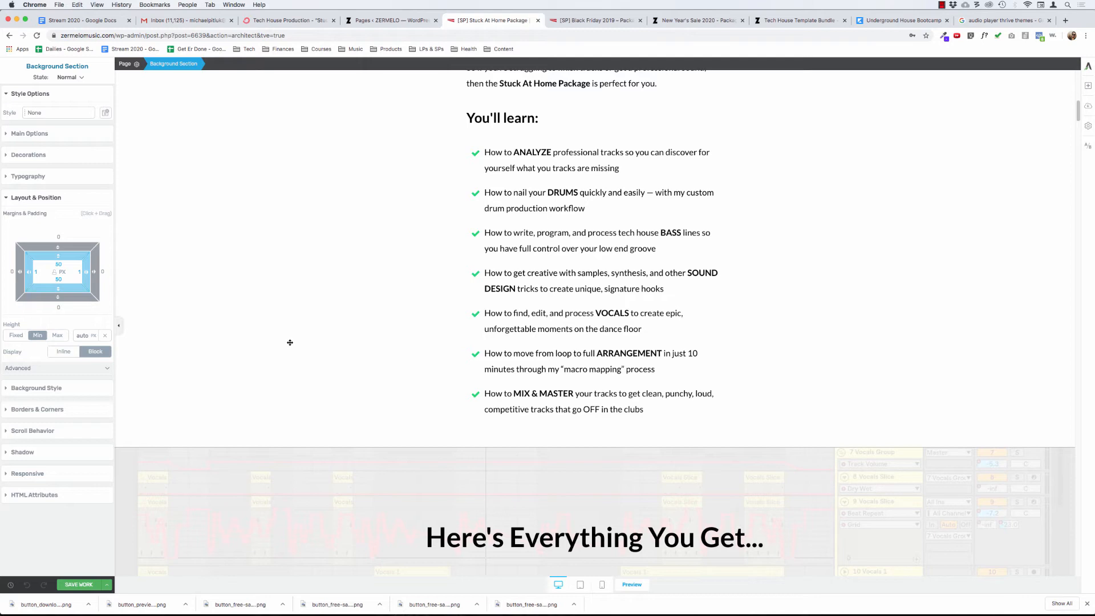
# Step: Compare the You'll Learn list on the Black Friday 2019 page with the list and course boxes on the Stuck At Home Package page
pyautogui.click(613, 22)
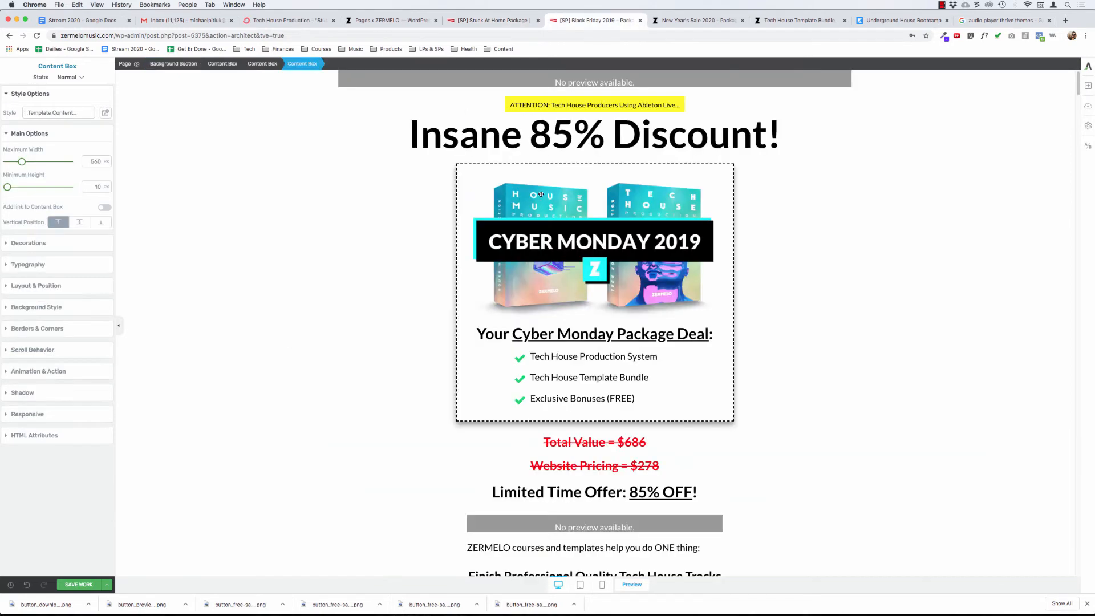
pyautogui.scroll(-10, 521, 381)
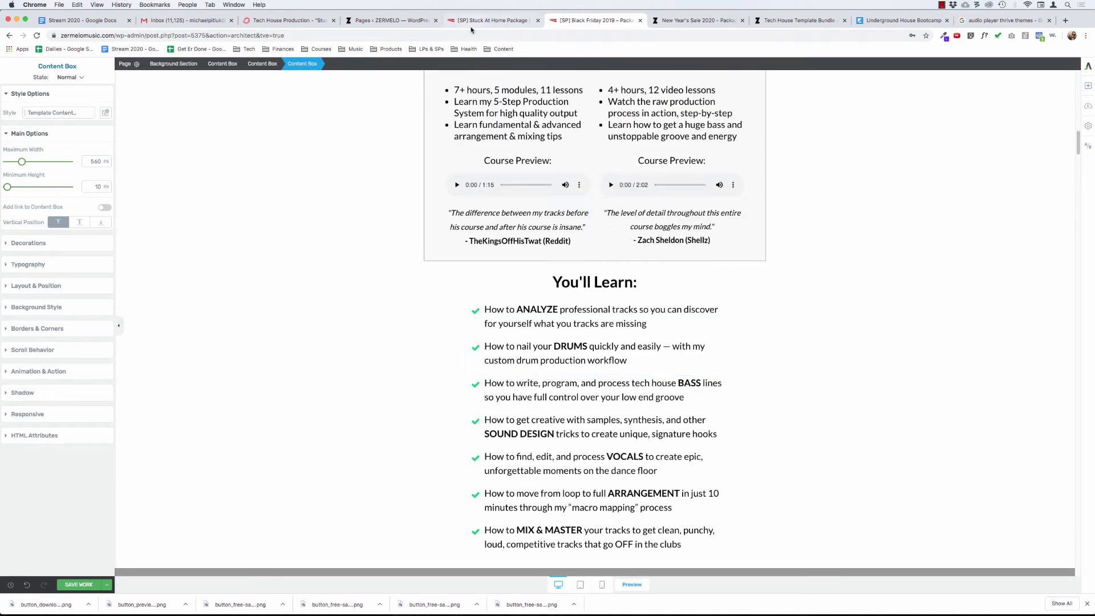
pyautogui.click(486, 22)
pyautogui.scroll(-5, 345, 224)
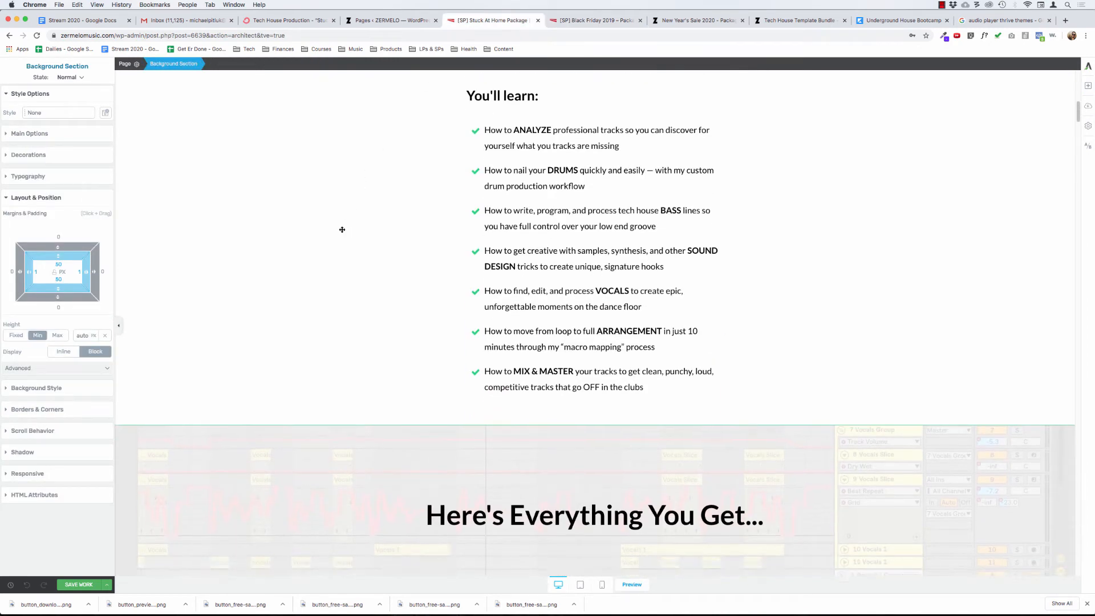
pyautogui.scroll(-13, 313, 280)
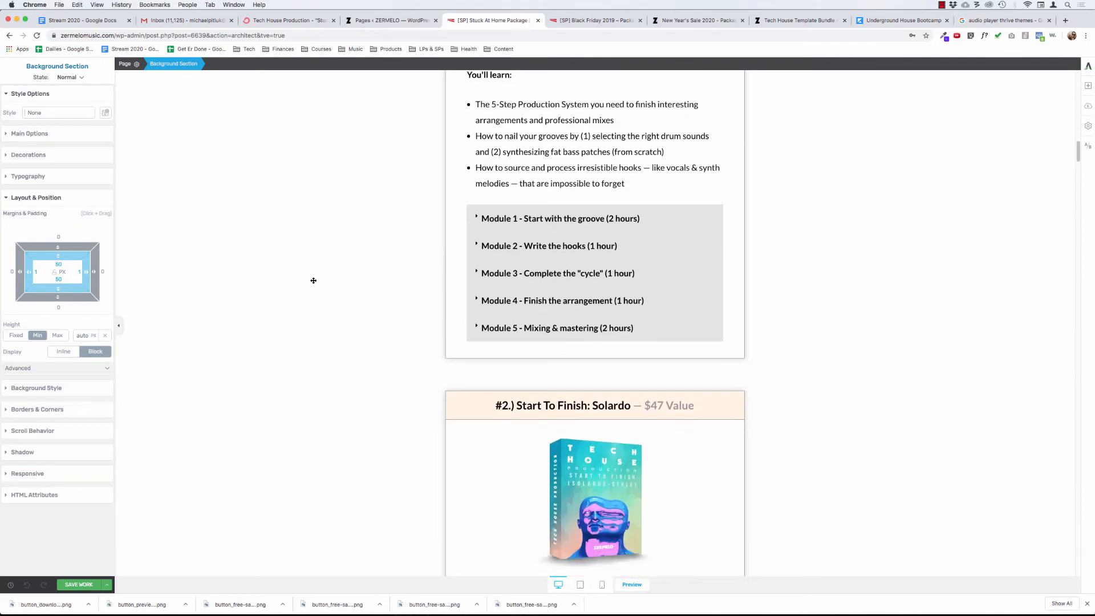
# Step: Set the font size of the Course Contents toggle title in the Start To Finish: Solardo card to 20 px
pyautogui.scroll(-8, 313, 280)
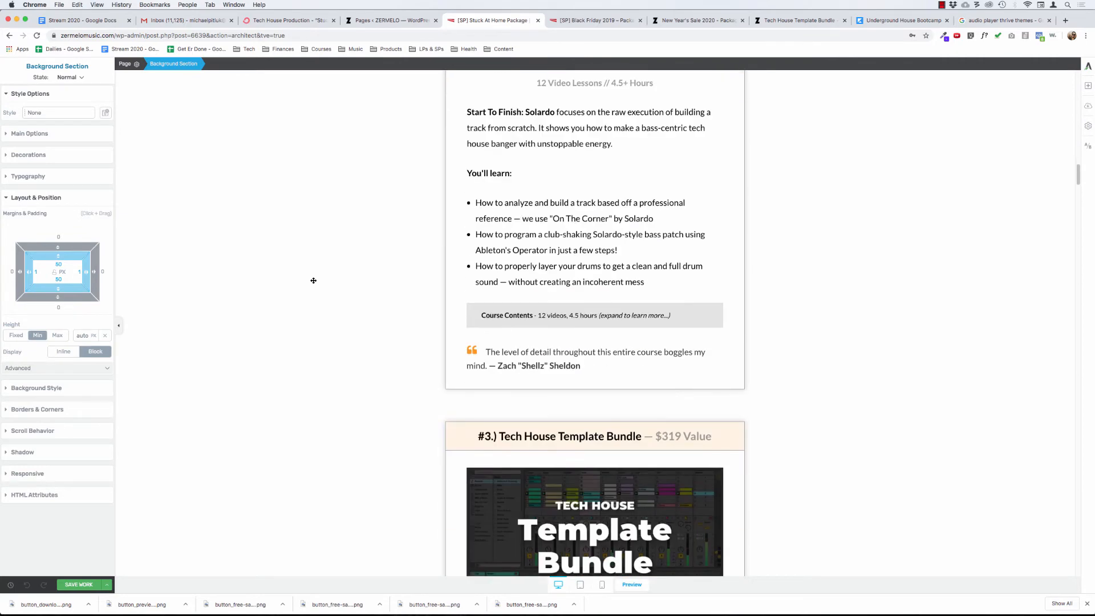
pyautogui.scroll(12, 313, 280)
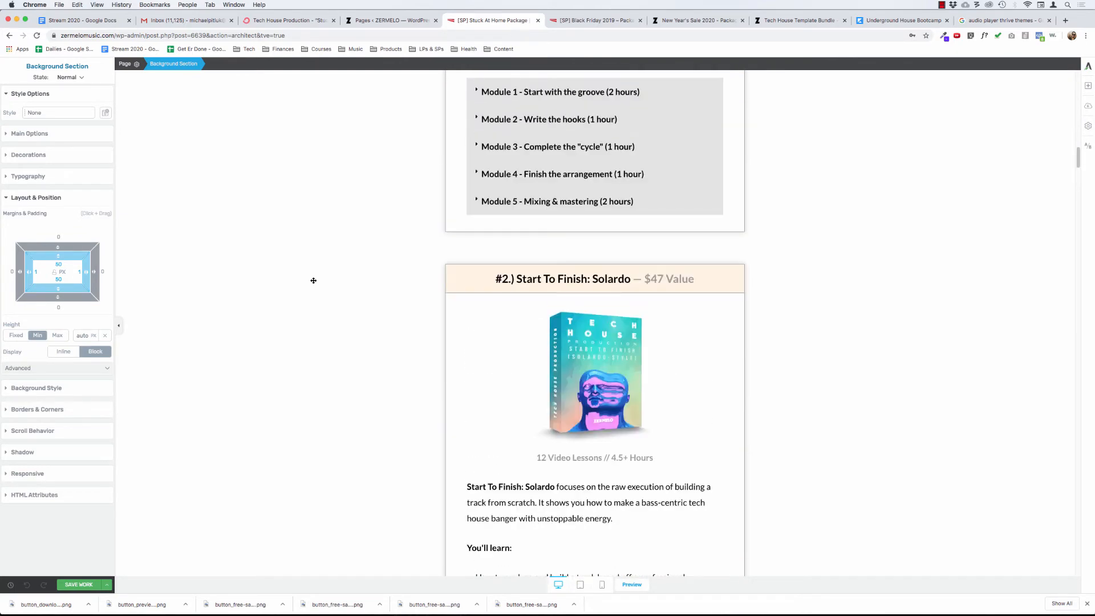
pyautogui.scroll(-13, 318, 335)
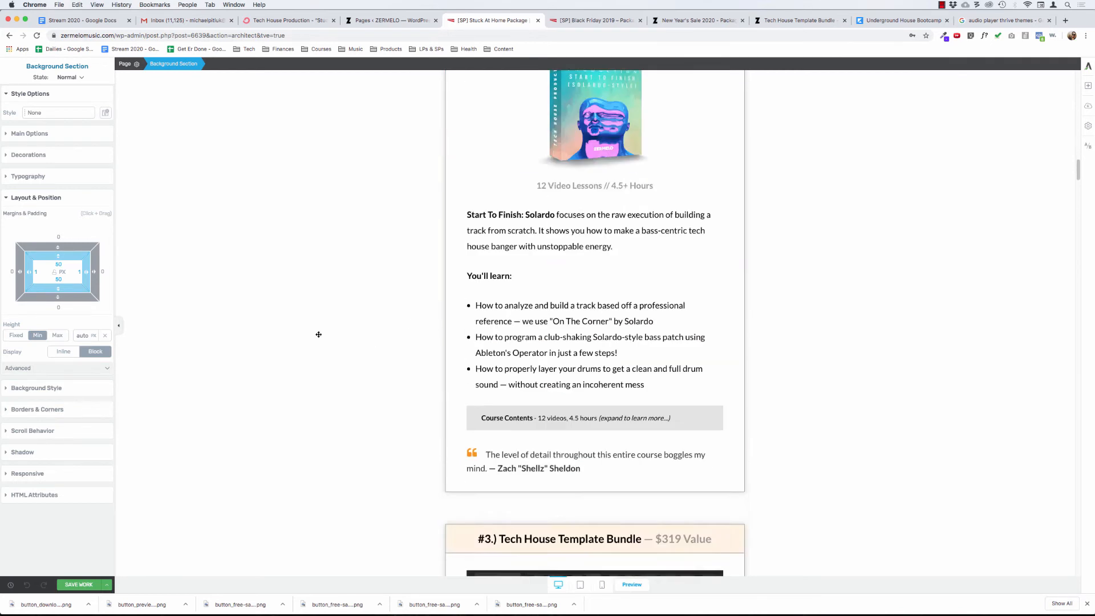
pyautogui.click(516, 323)
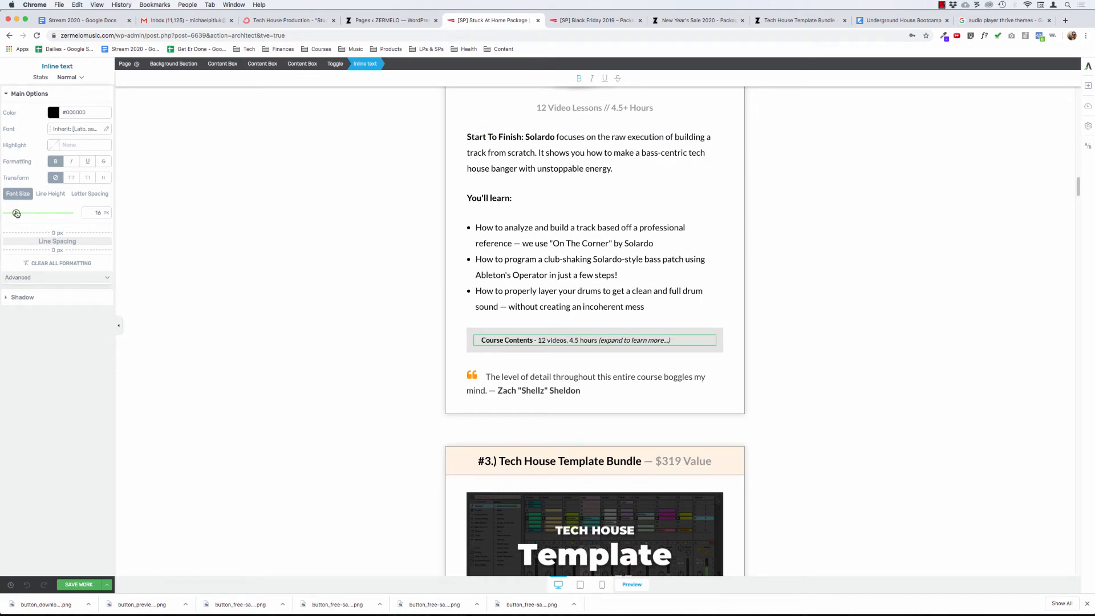
pyautogui.moveTo(16, 213); pyautogui.dragTo(18, 214)
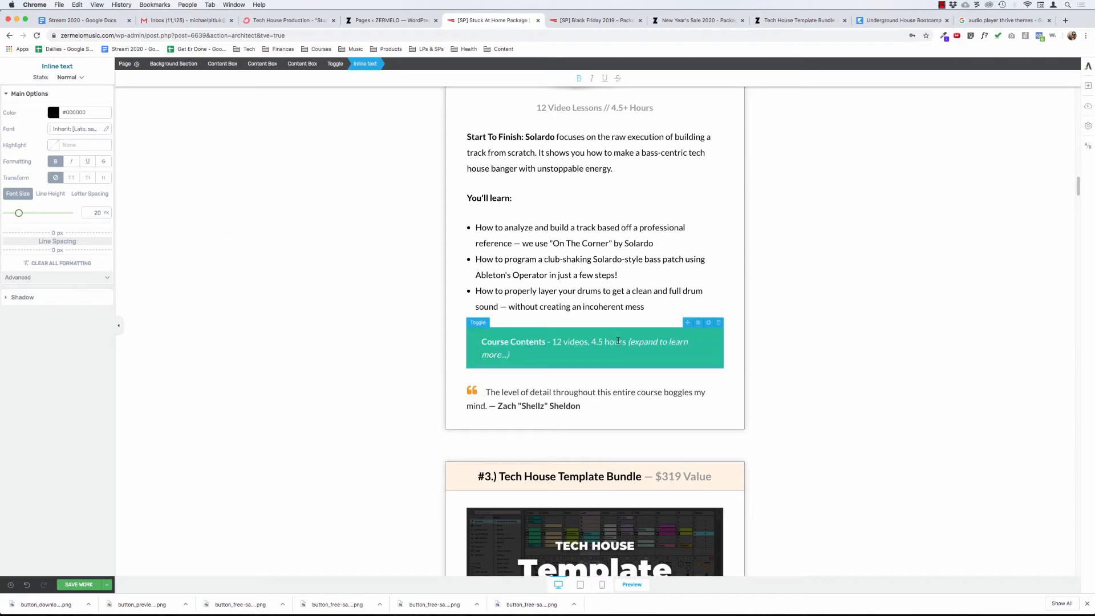
# Step: Shorten the italic note in the Solardo card's Course Contents title to "(expand...)"
pyautogui.click(658, 346)
pyautogui.write('...')
pyautogui.hotkey('shift', 'Down')
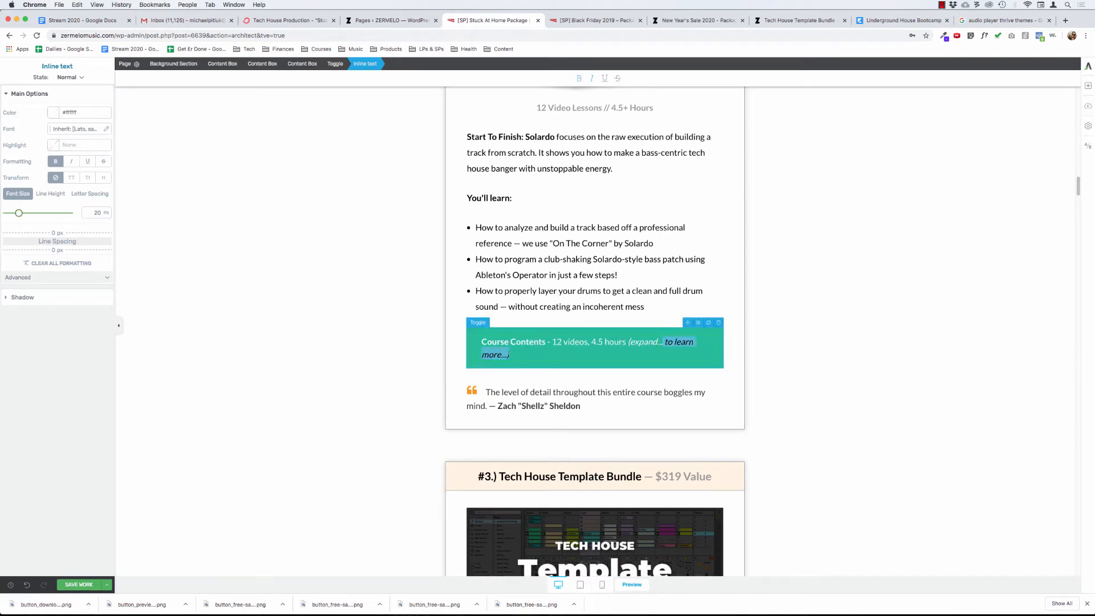
pyautogui.press('BackSpace')
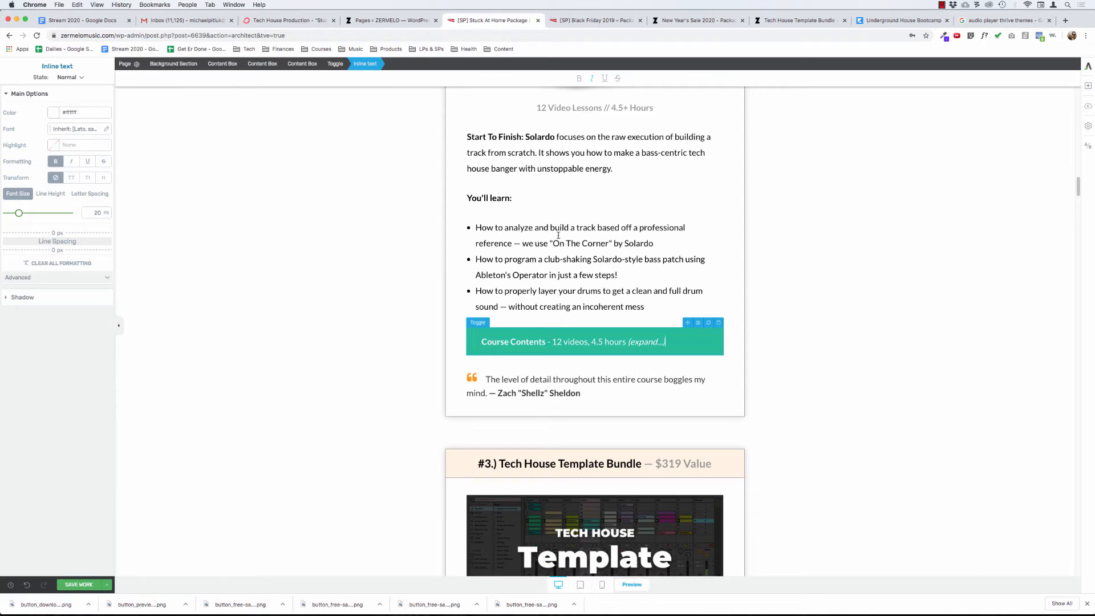
pyautogui.click(332, 240)
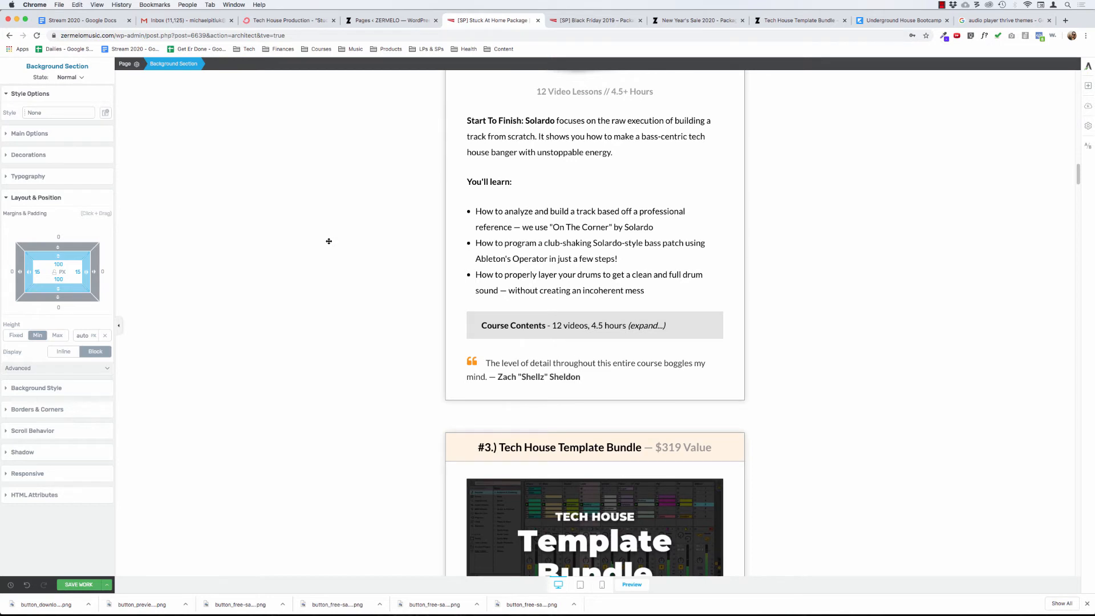
# Step: Remove bold from the descriptions following "Module 1 -" and "Module 2 -" in the Start To Finish: PAWSA card's toggle list
pyautogui.scroll(10, 329, 241)
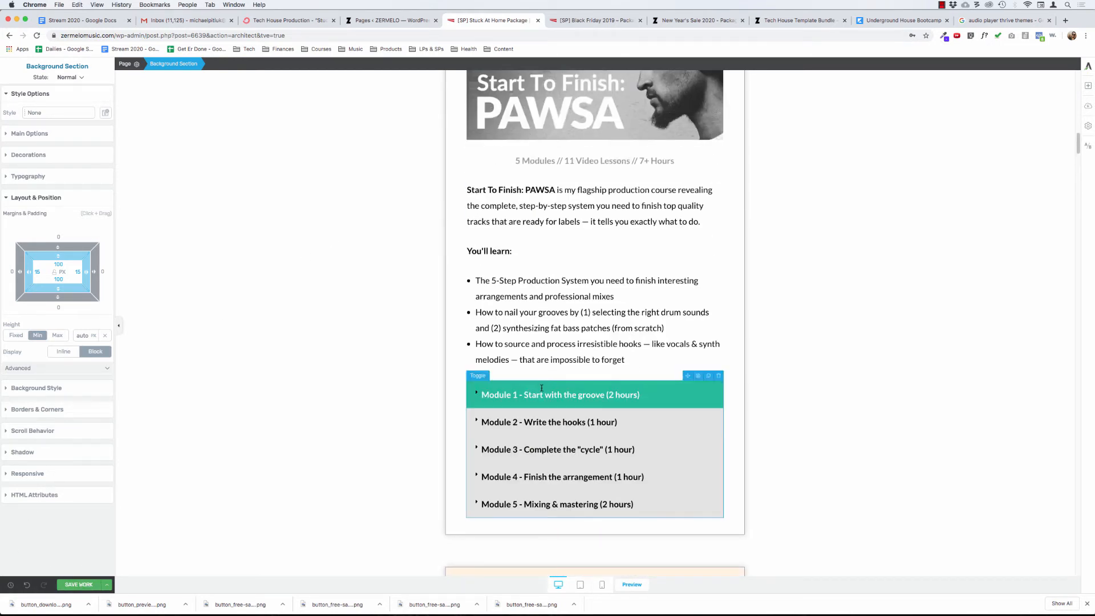
pyautogui.click(551, 405)
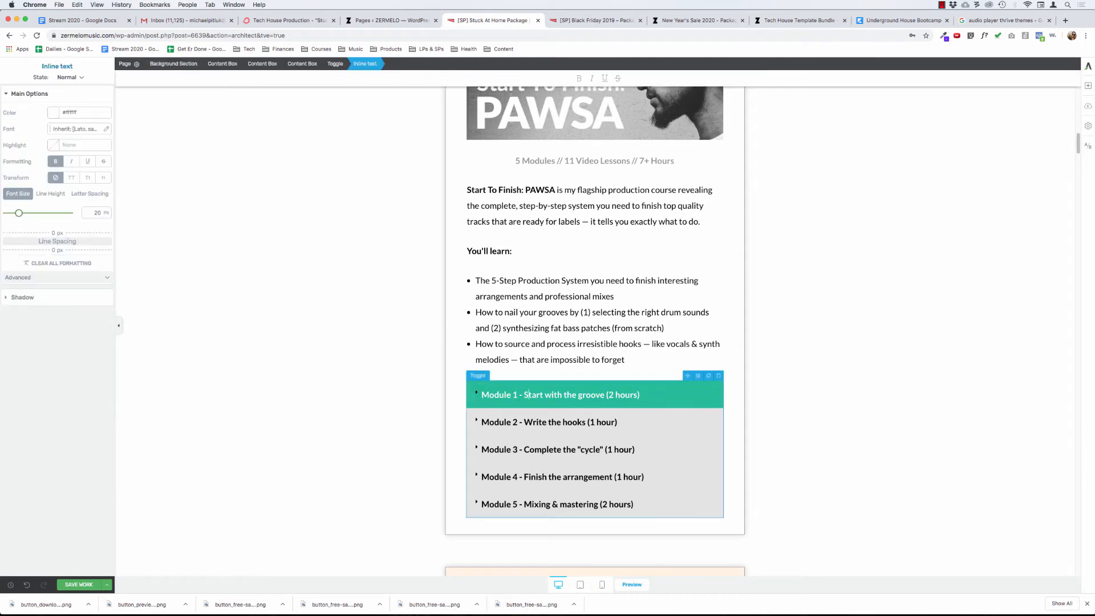
pyautogui.moveTo(523, 410); pyautogui.dragTo(640, 411)
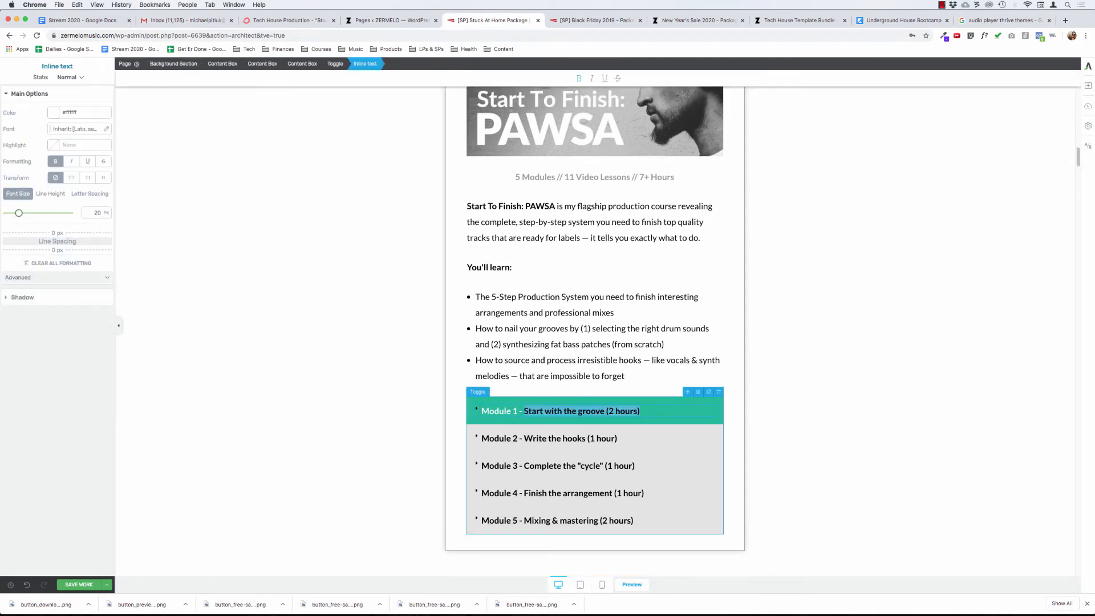
pyautogui.press('super+b')
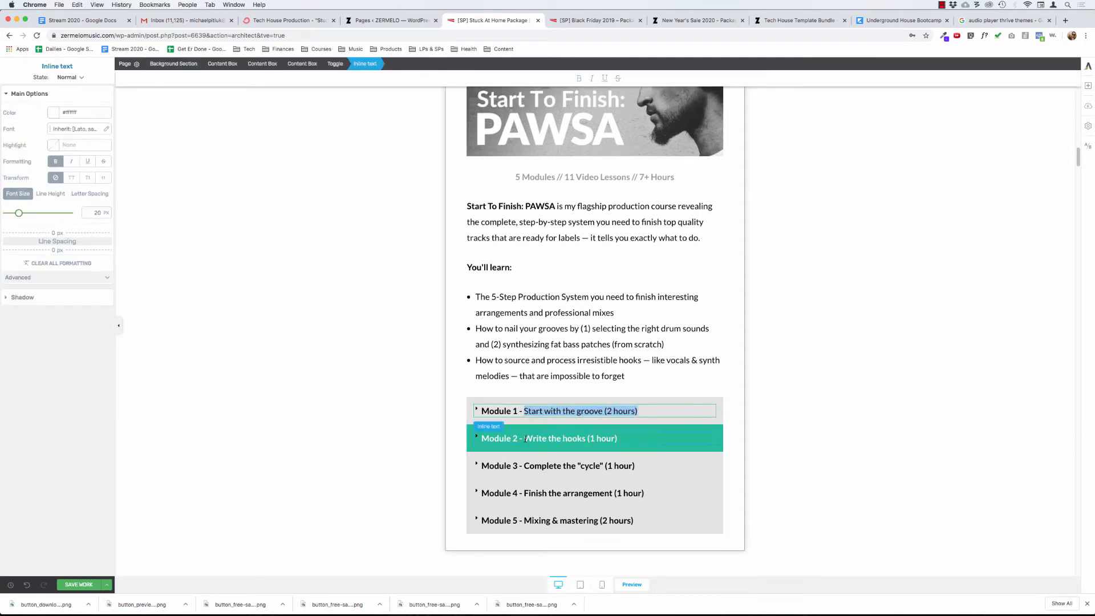
pyautogui.moveTo(524, 439); pyautogui.dragTo(617, 438)
pyautogui.press('super+b')
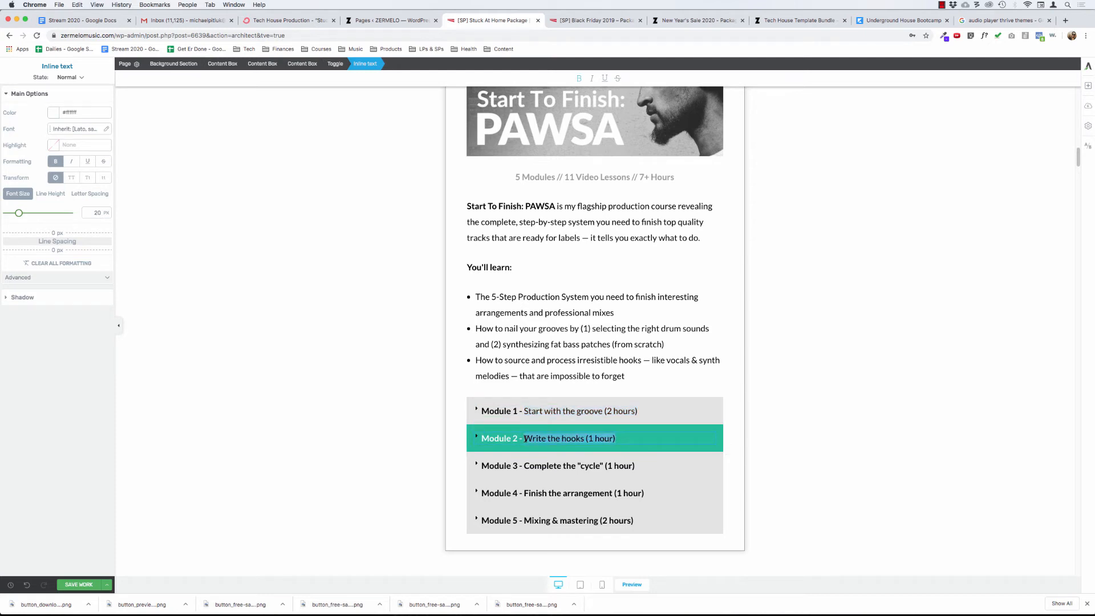
# Step: Remove bold from the descriptions following the Module 3, Module 4 and Module 5 labels in the PAWSA card's toggle list
pyautogui.click(524, 468)
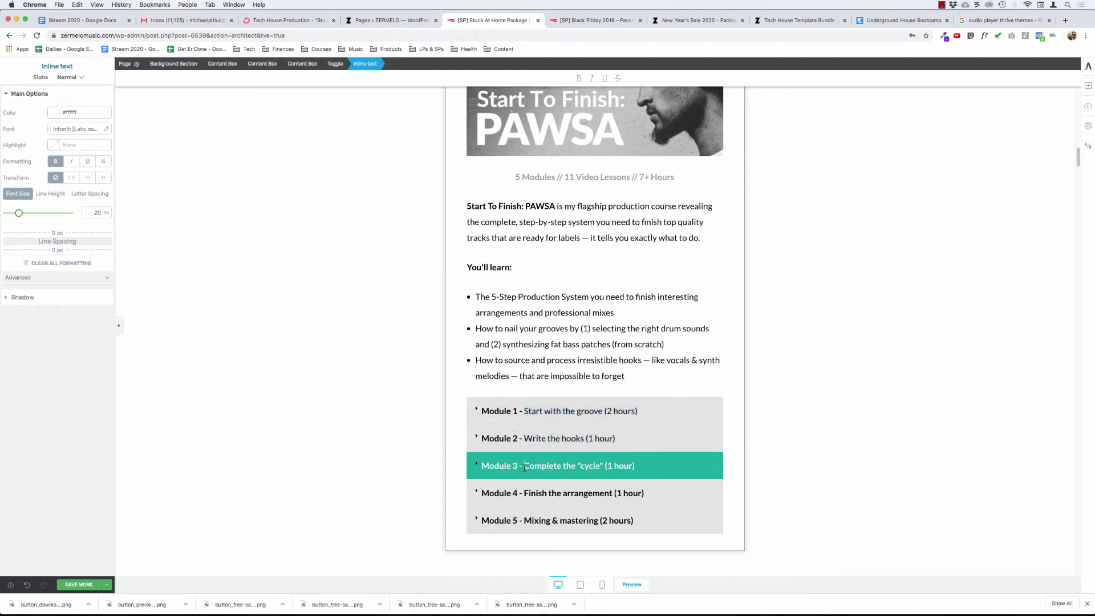
pyautogui.press('shift+super+Right')
pyautogui.press('super+b')
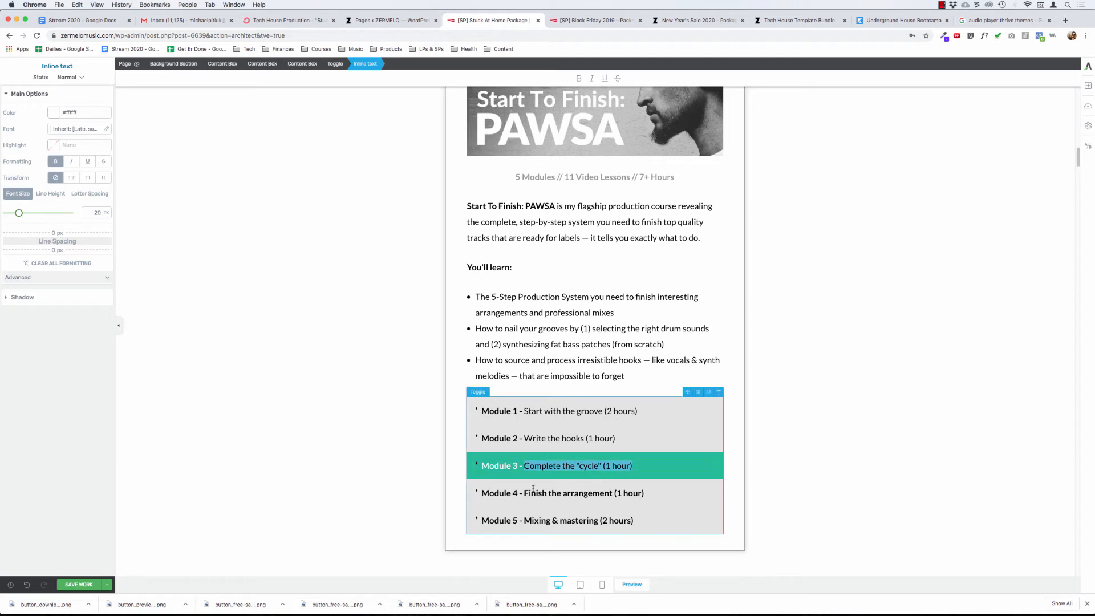
pyautogui.click(524, 494)
pyautogui.press('shift+super+Right')
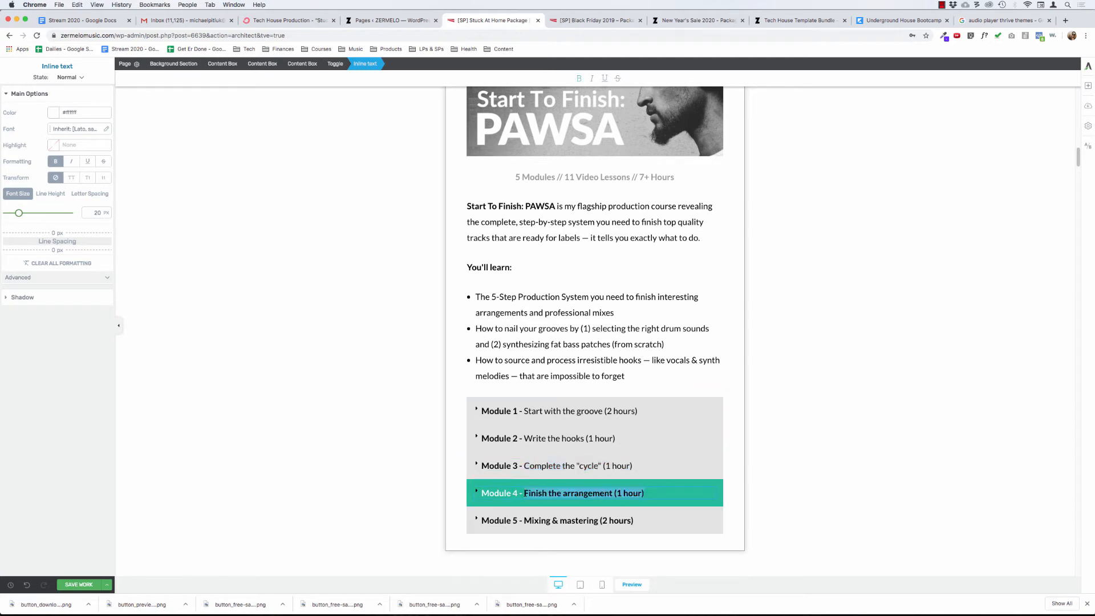
pyautogui.press('super+b')
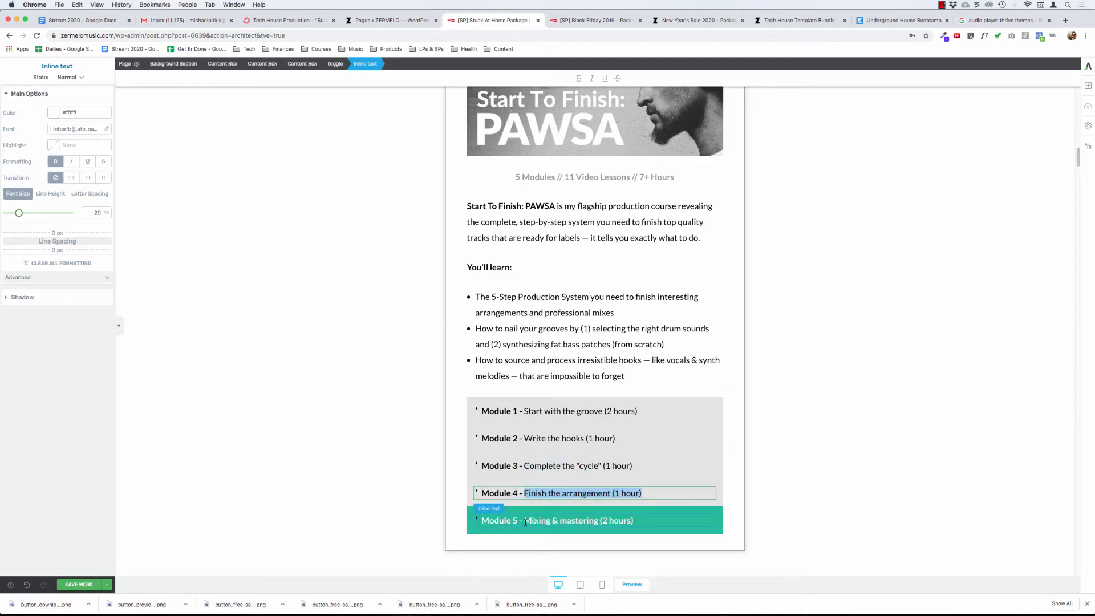
pyautogui.click(525, 522)
pyautogui.press('shift+super+Right')
pyautogui.press('super+b')
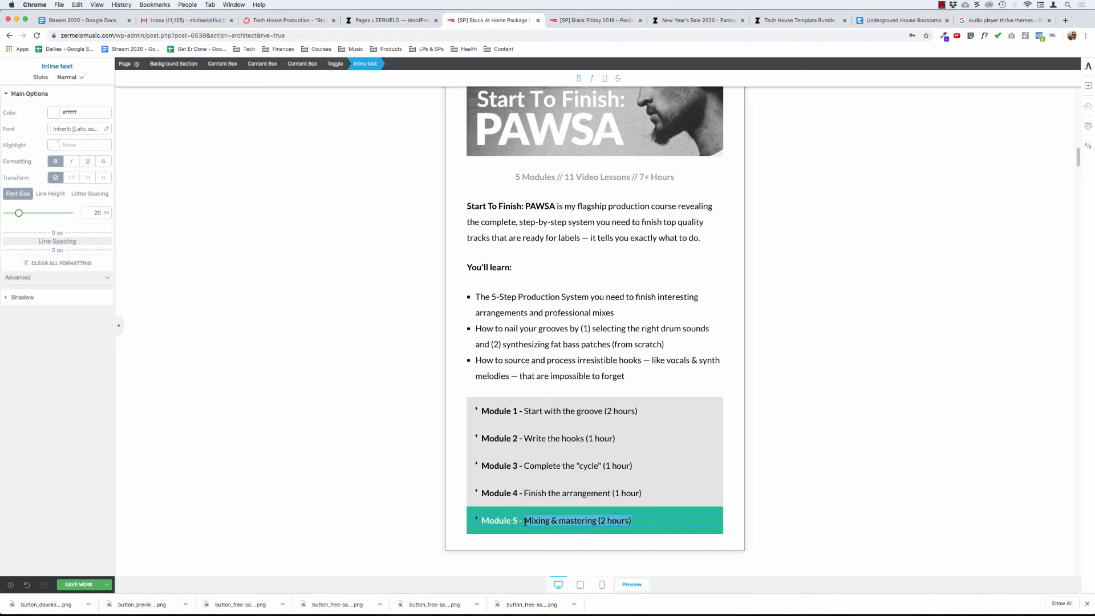
pyautogui.click(375, 298)
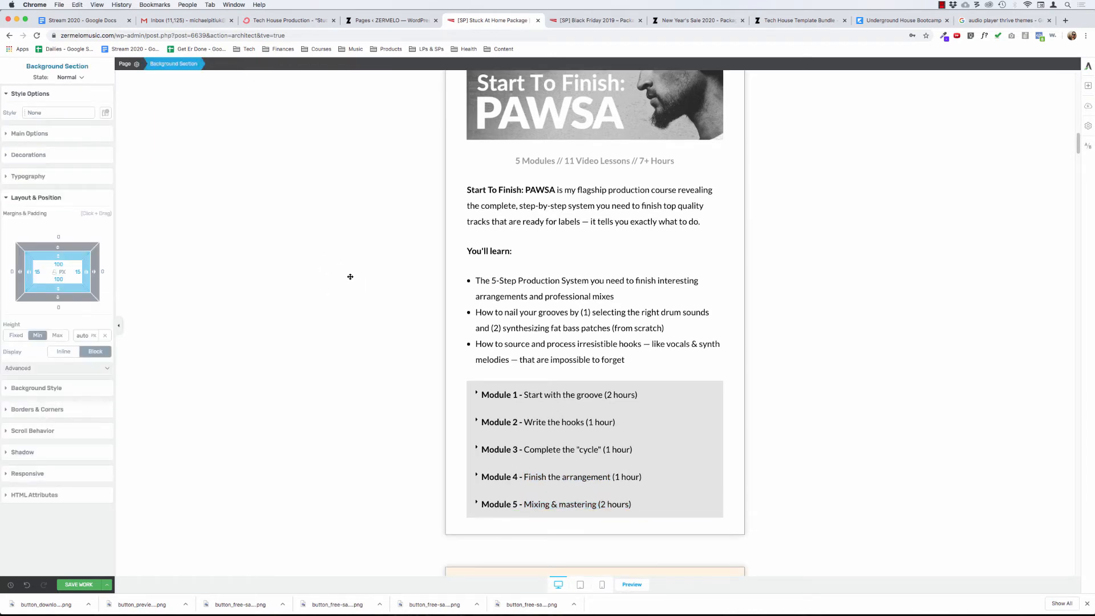
pyautogui.scroll(2, 350, 277)
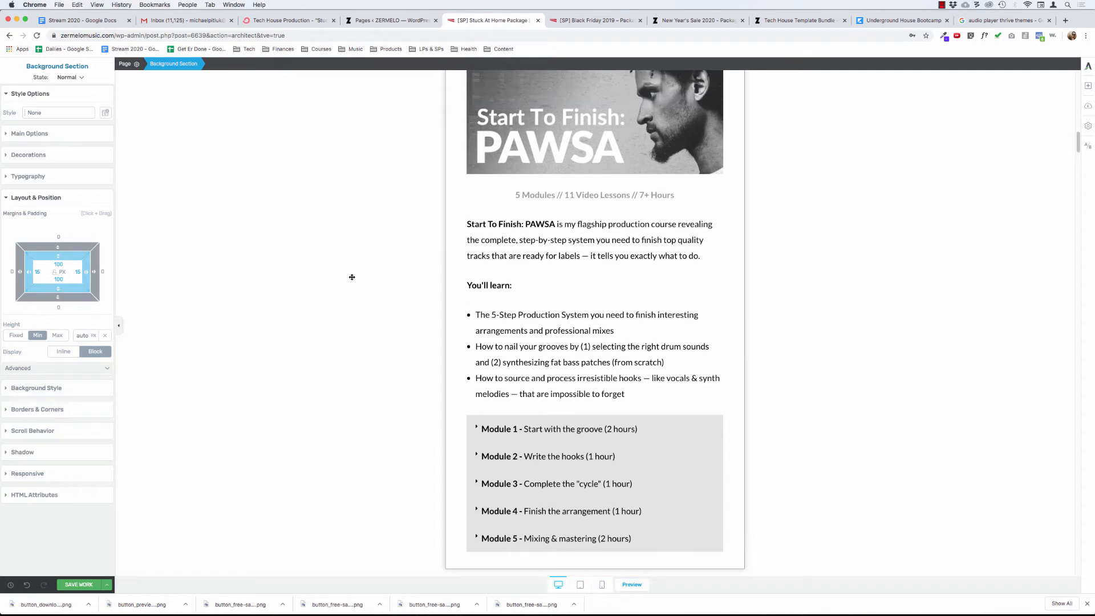
pyautogui.scroll(1, 352, 277)
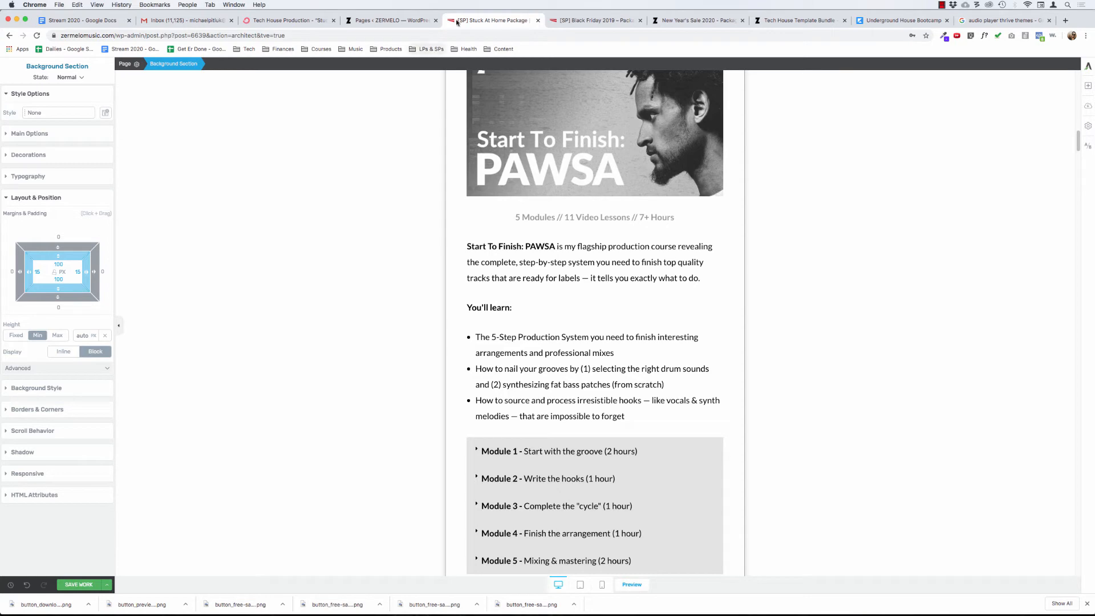
pyautogui.hotkey('ctrl', 'shift', 'Tab')
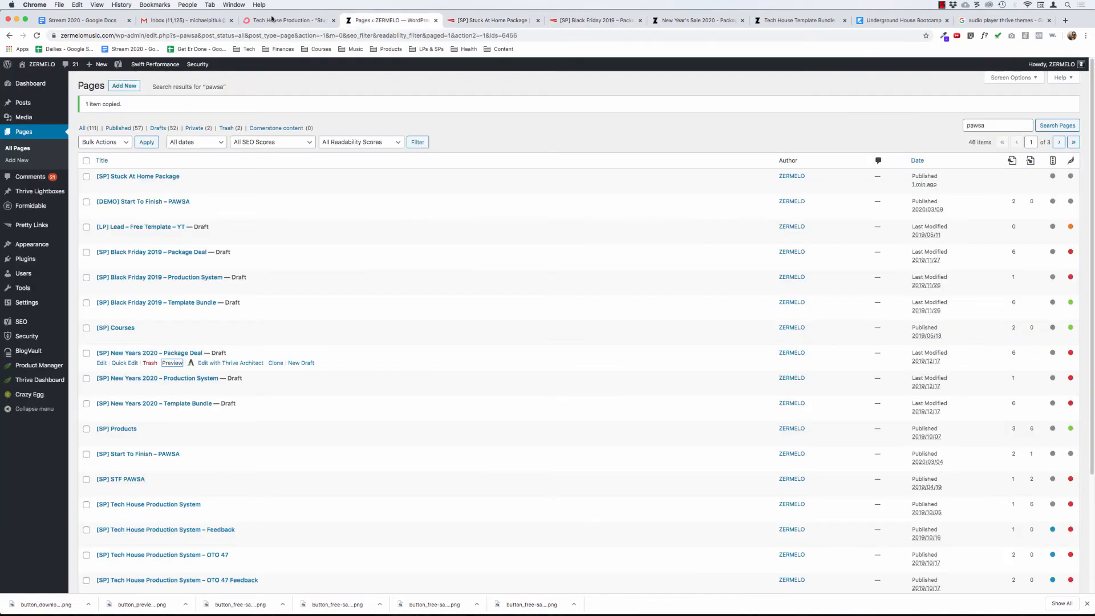
pyautogui.hotkey('ctrl', 'Tab')
pyautogui.hotkey('ctrl', 'shift', 'Tab')
pyautogui.click(484, 20)
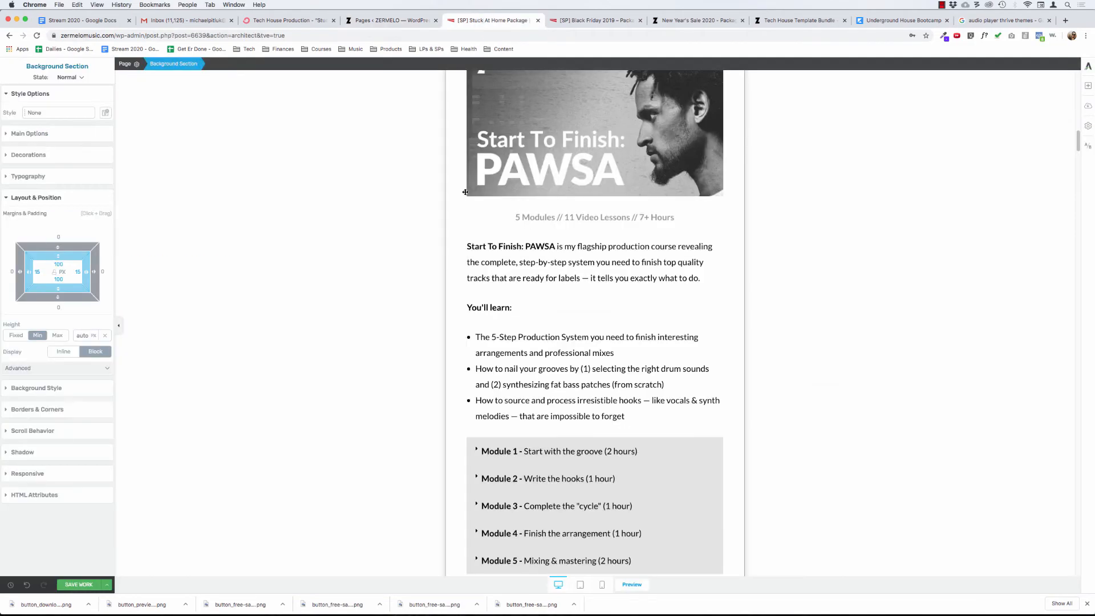
# Step: Look through the lower page sections to the full module breakdown & syllabus and collapse its Module 1 entry
pyautogui.scroll(-20, 323, 208)
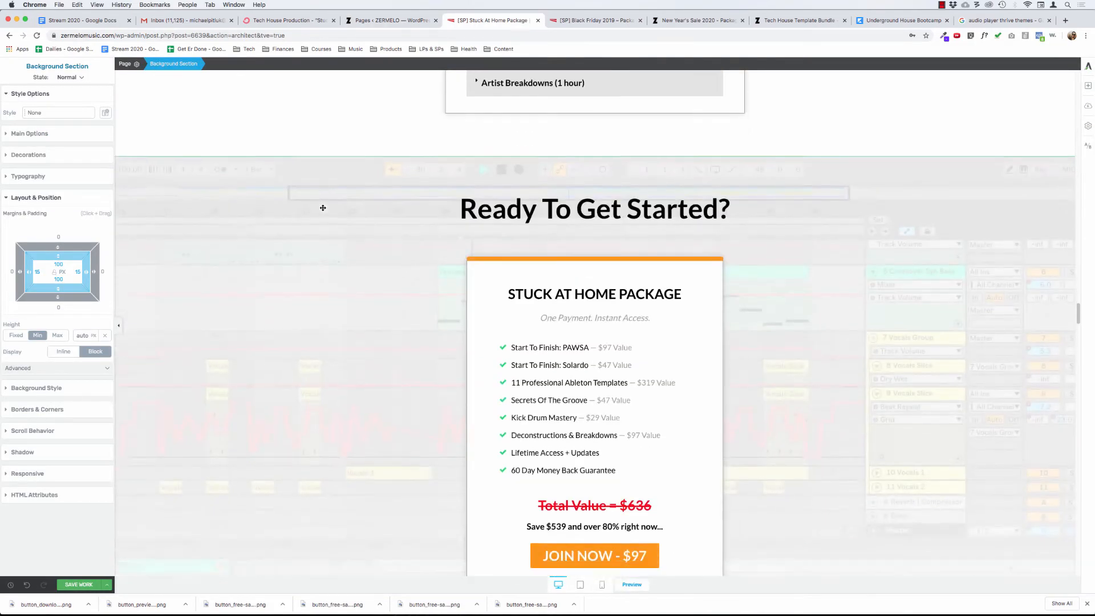
pyautogui.scroll(-20, 323, 208)
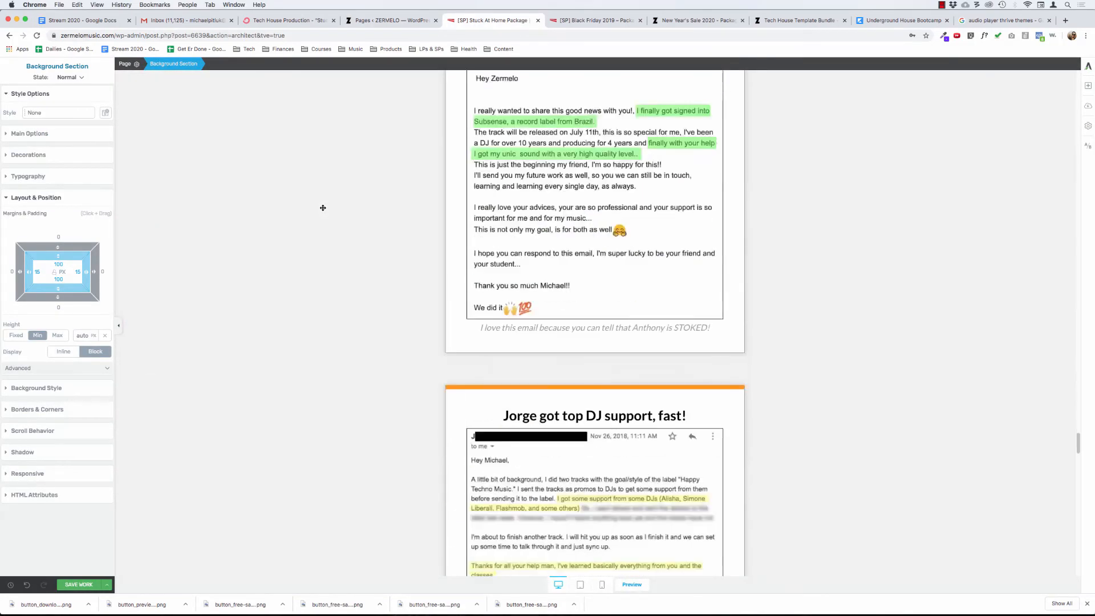
pyautogui.scroll(-20, 323, 208)
pyautogui.scroll(4, 322, 208)
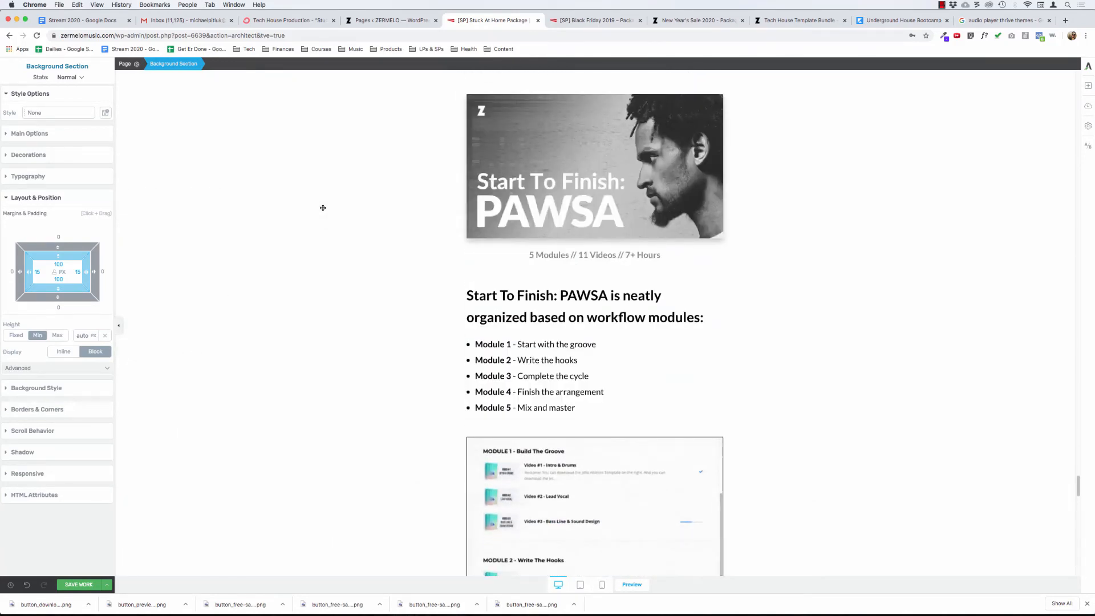
pyautogui.scroll(3, 323, 207)
pyautogui.scroll(-4, 323, 208)
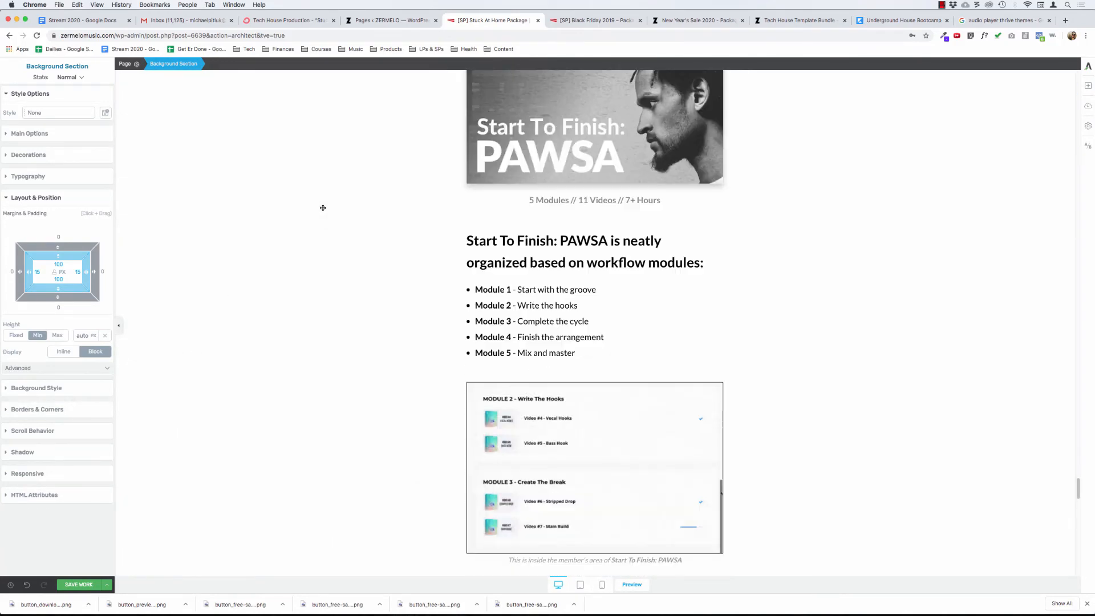
pyautogui.scroll(-4, 323, 208)
pyautogui.scroll(-4, 323, 207)
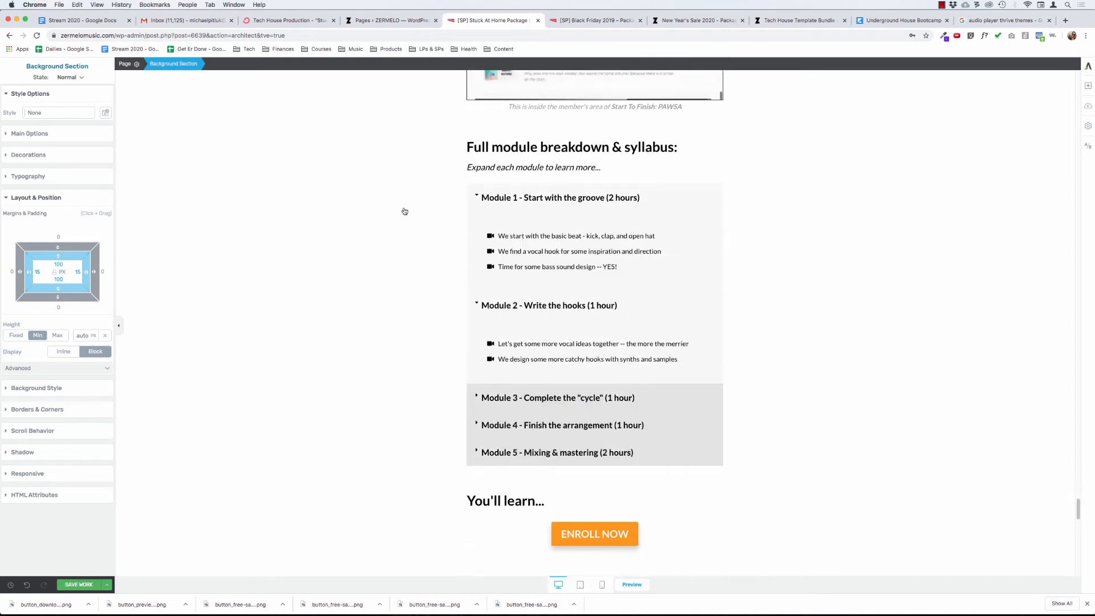
pyautogui.click(652, 198)
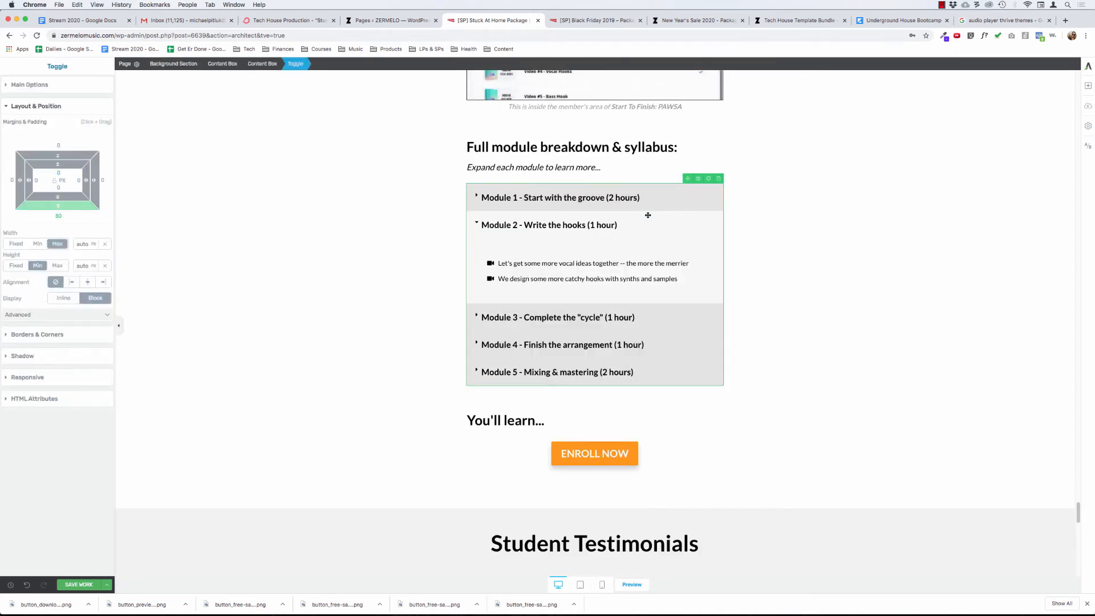
pyautogui.click(648, 215)
pyautogui.click(360, 179)
# Step: Review the lower PAWSA overview, student testimonials, package pricing and intro sections, returning to the #1 Start To Finish: PAWSA card
pyautogui.scroll(10, 360, 180)
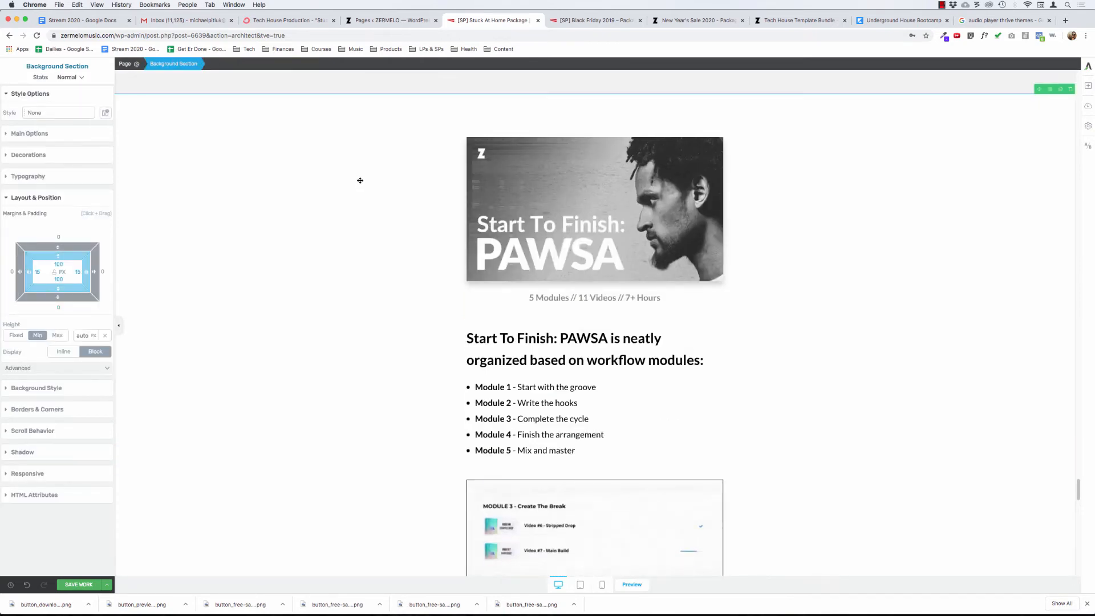
pyautogui.scroll(-7, 360, 181)
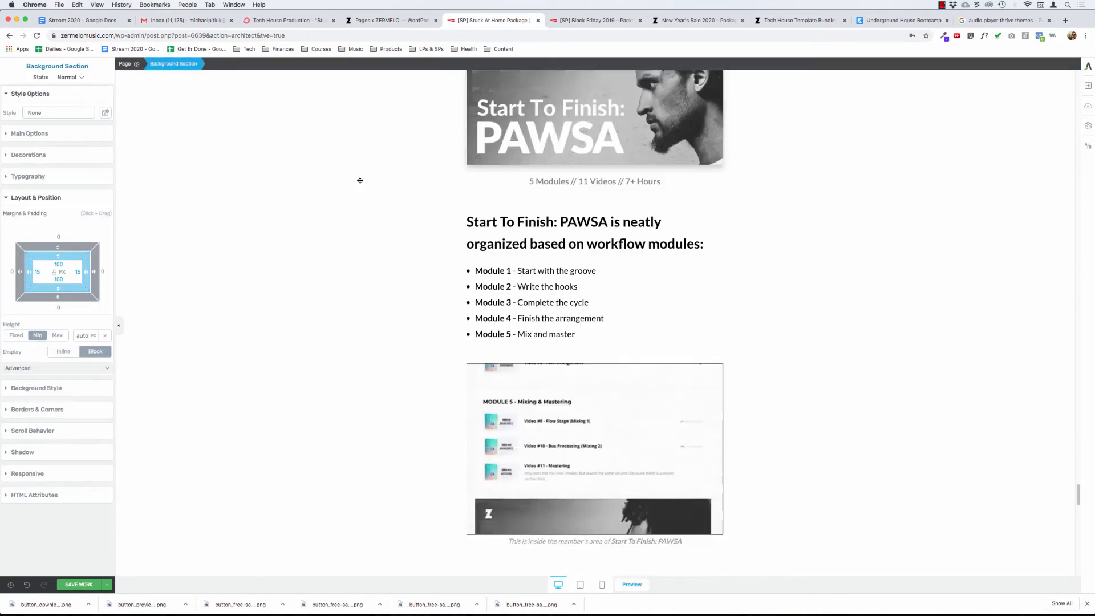
pyautogui.scroll(5, 360, 180)
pyautogui.scroll(-20, 360, 180)
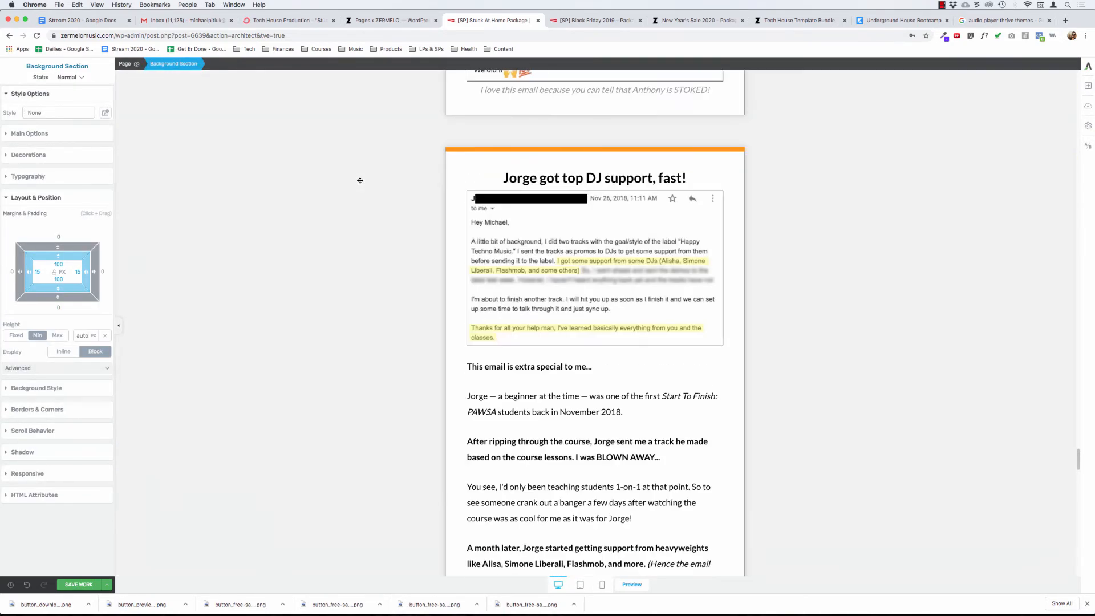
pyautogui.scroll(-5, 359, 180)
pyautogui.scroll(20, 360, 180)
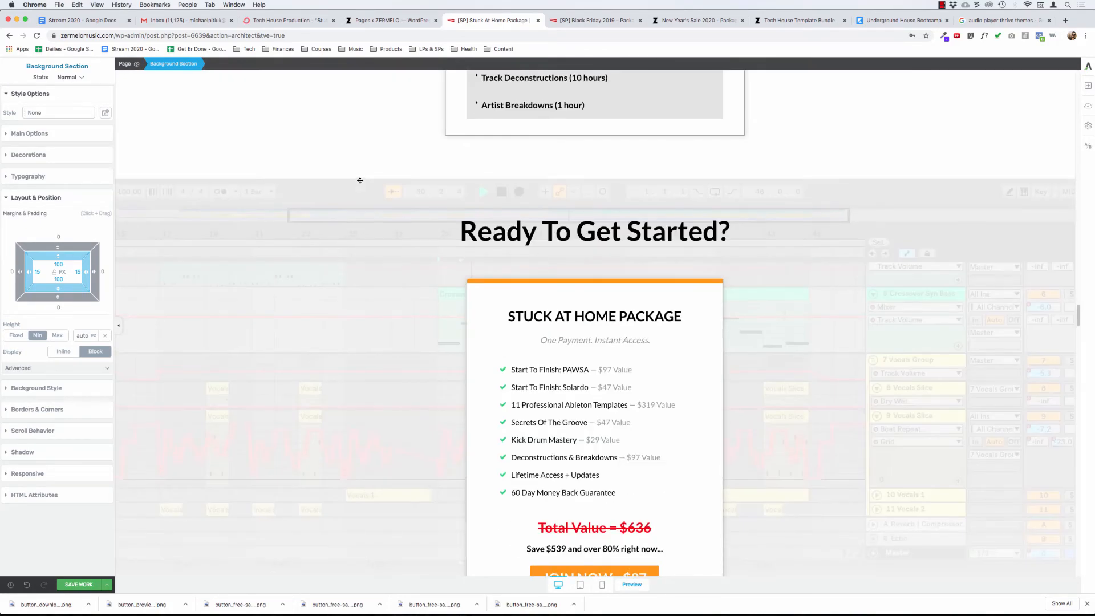
pyautogui.scroll(15, 359, 180)
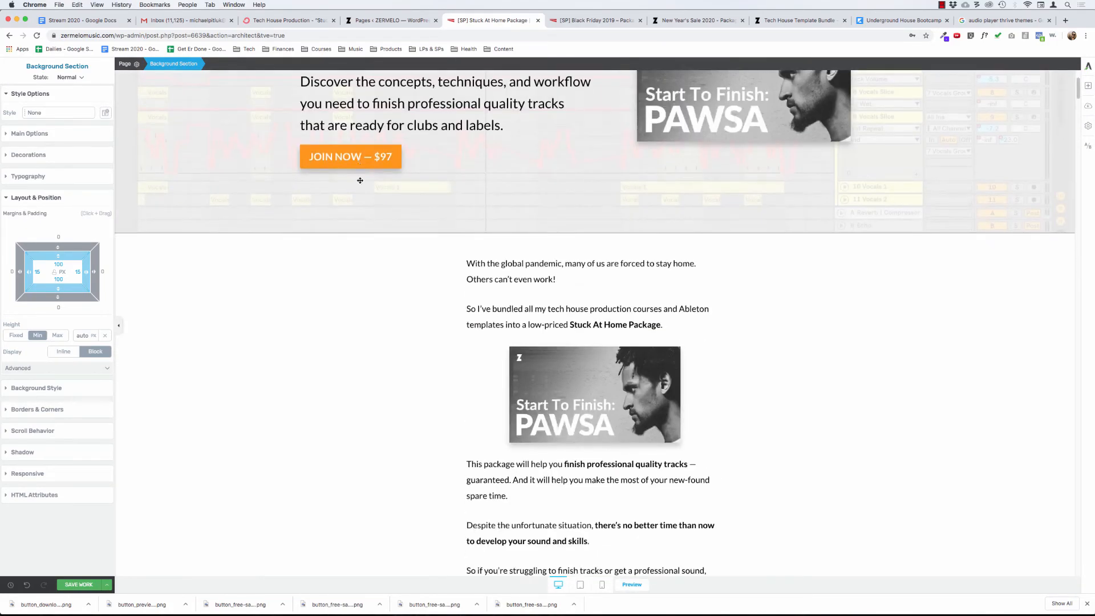
pyautogui.scroll(-8, 360, 181)
pyautogui.scroll(-4, 360, 180)
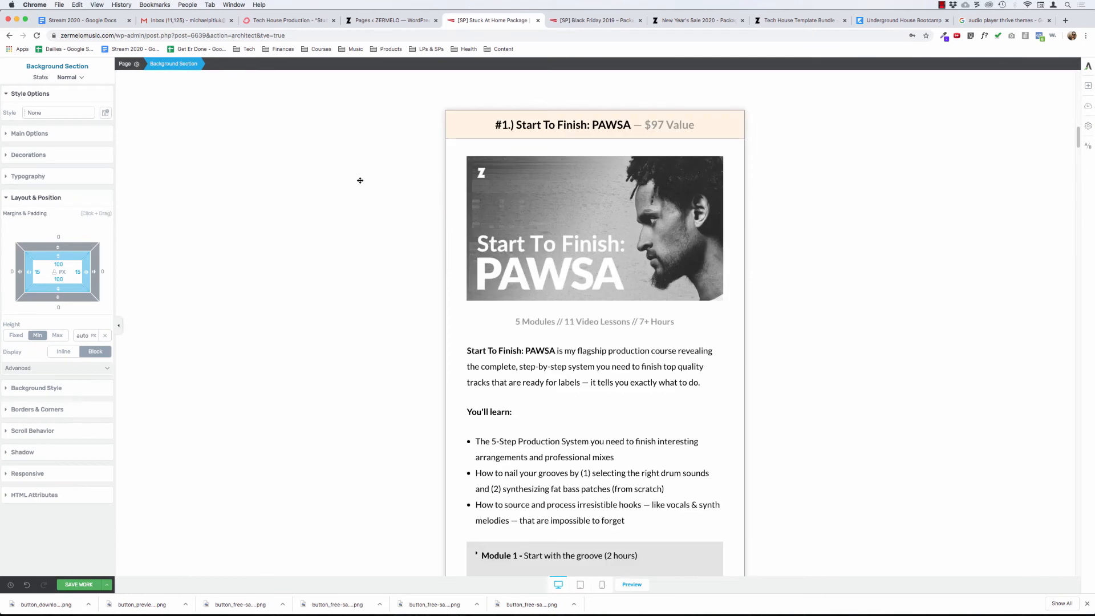
# Step: Move the lower PAWSA overview content box, from course image to syllabus, into the #1 Start To Finish: PAWSA card beneath its image
pyautogui.scroll(-1, 360, 180)
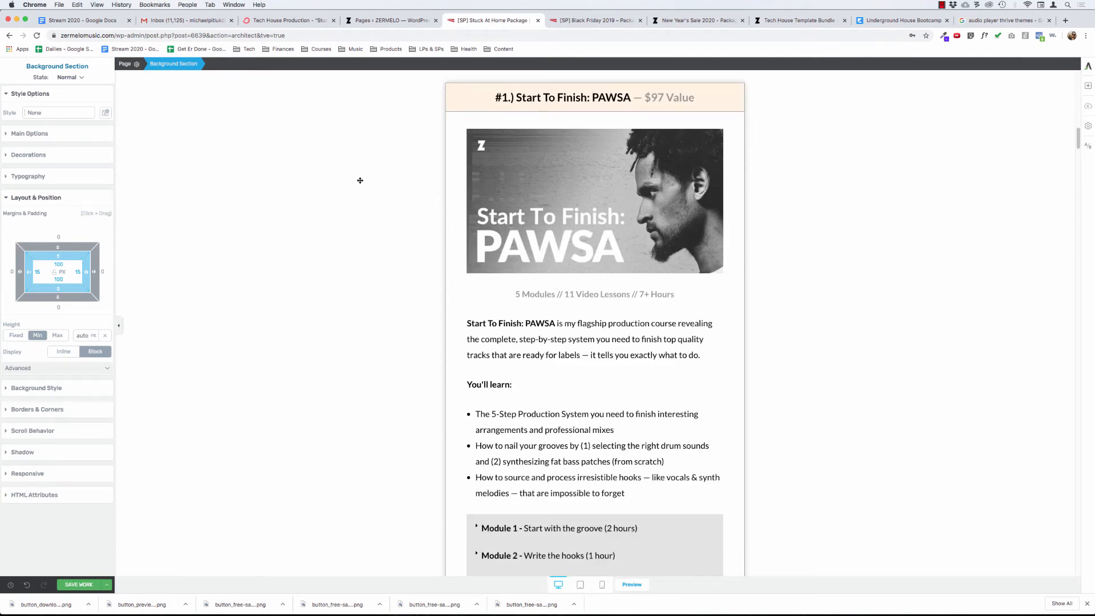
pyautogui.scroll(-4, 360, 180)
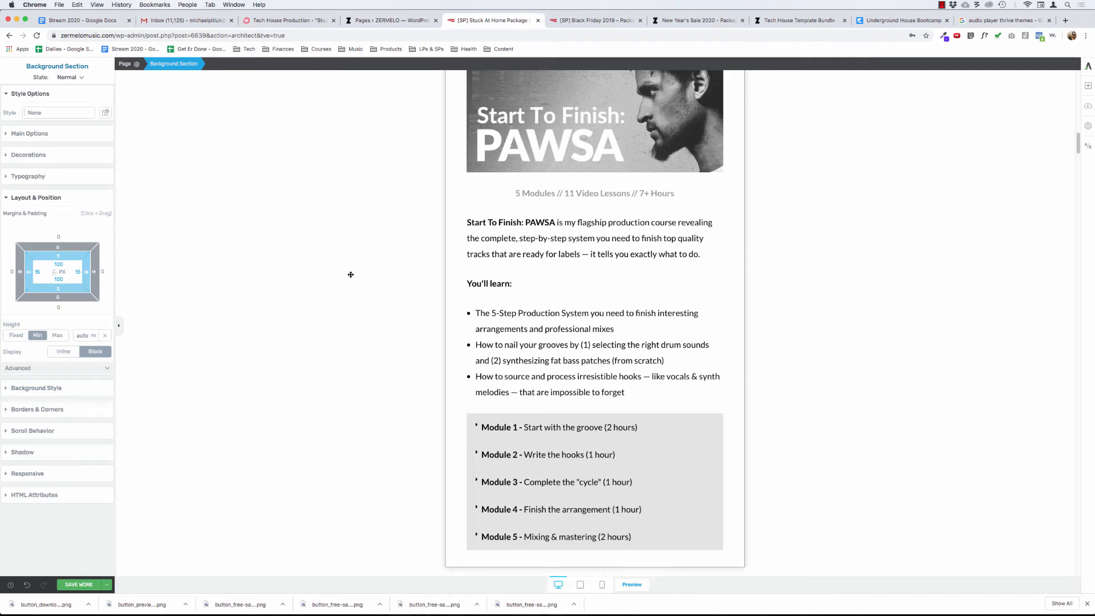
pyautogui.scroll(-20, 351, 274)
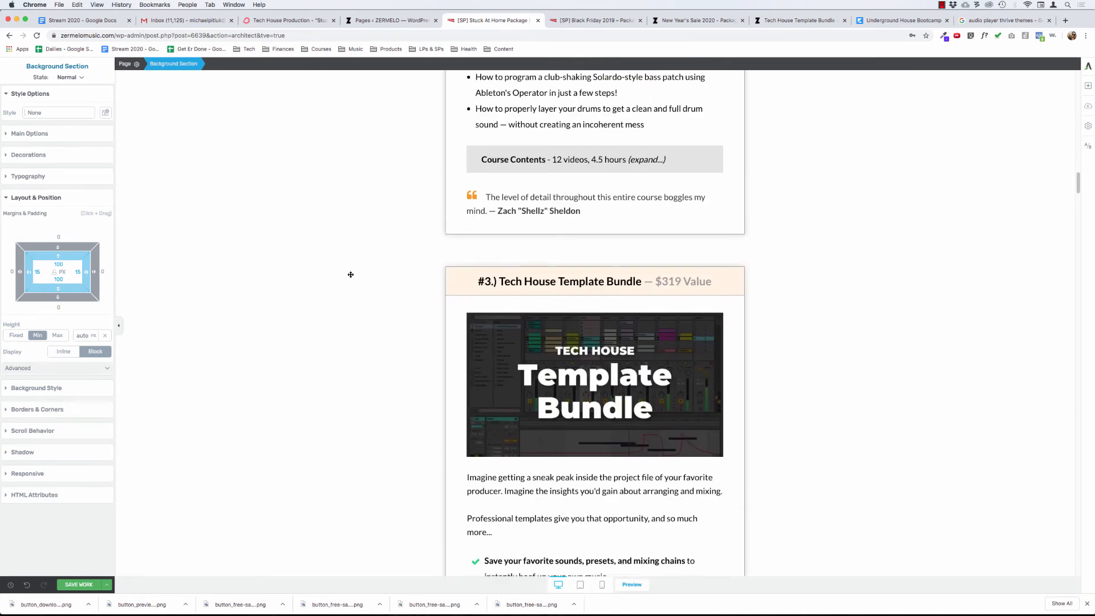
pyautogui.scroll(-15, 351, 274)
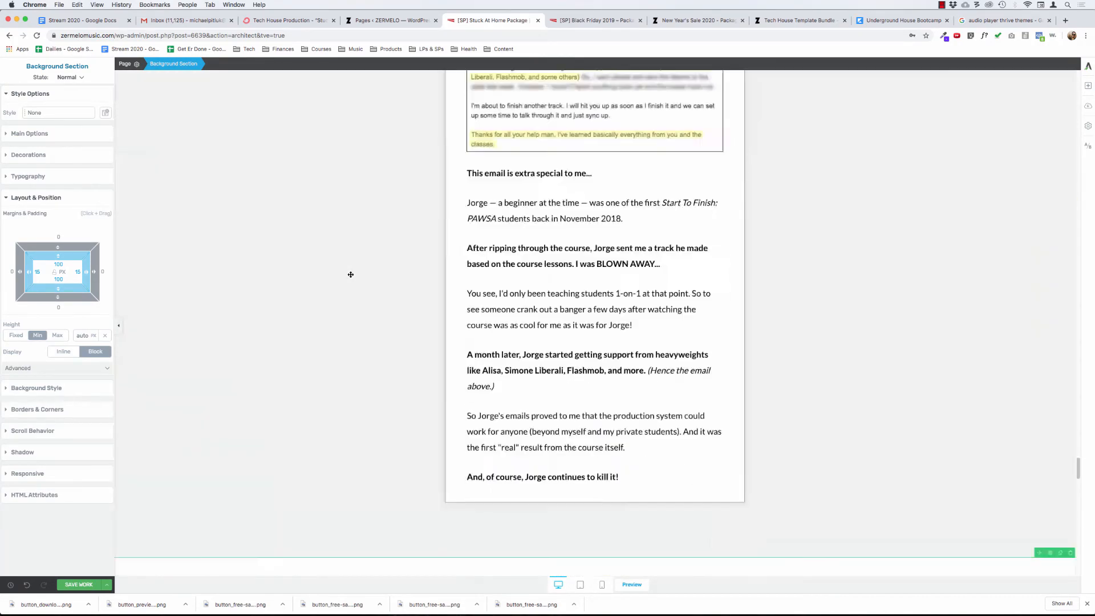
pyautogui.scroll(-6, 351, 274)
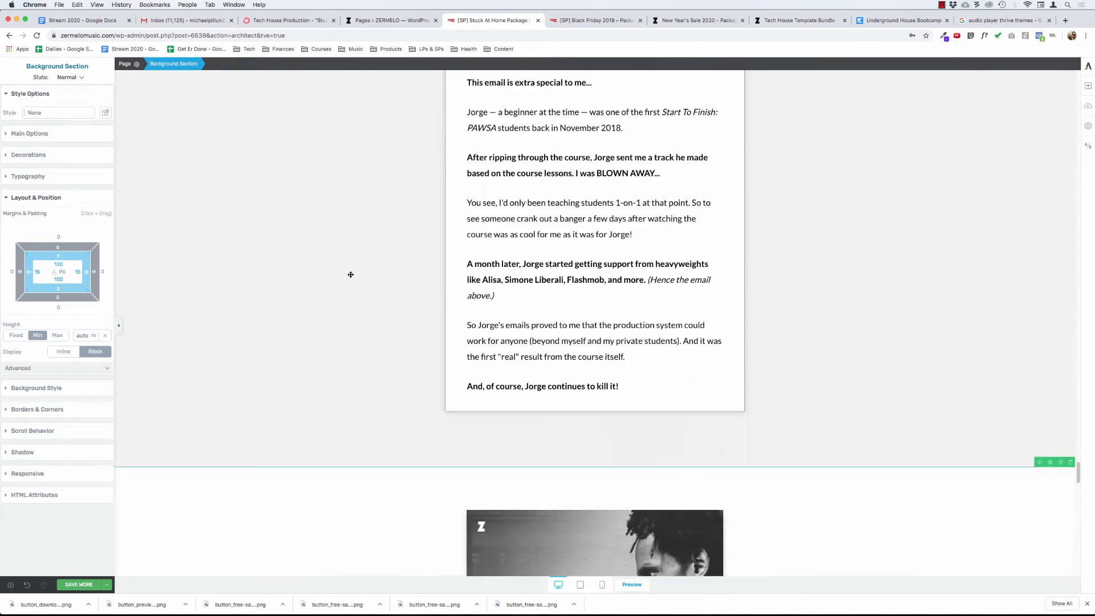
pyautogui.click(478, 303)
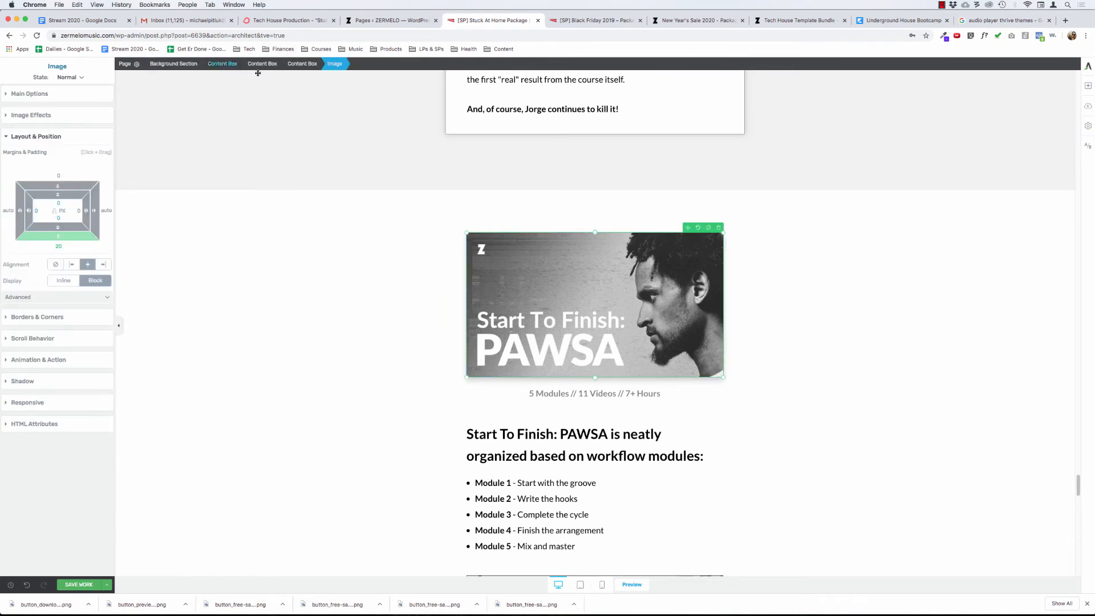
pyautogui.click(302, 63)
pyautogui.click(263, 63)
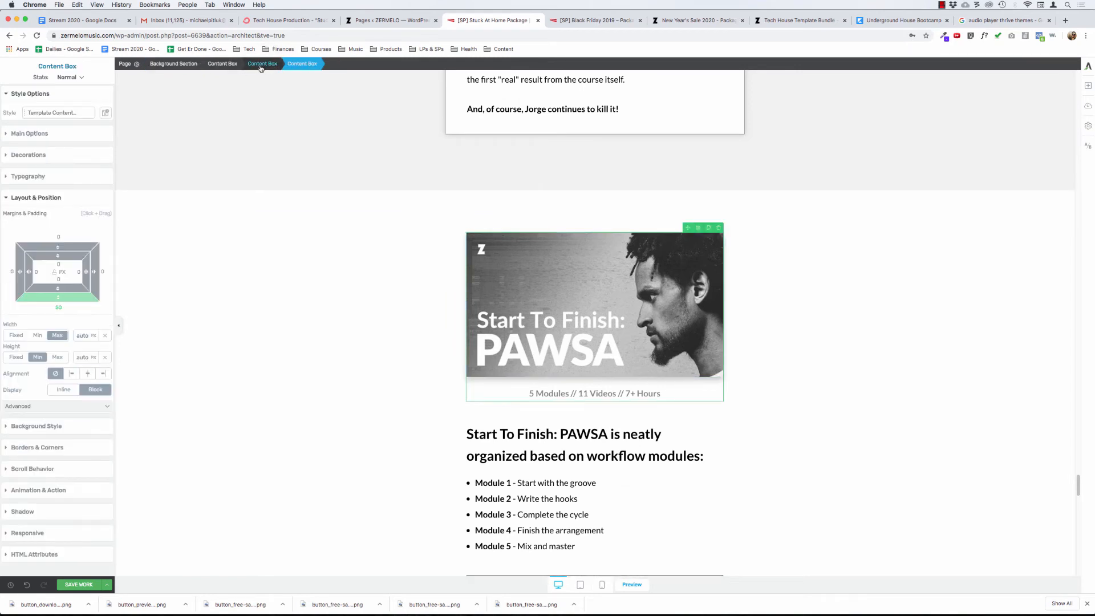
pyautogui.click(262, 64)
pyautogui.scroll(-6, 311, 230)
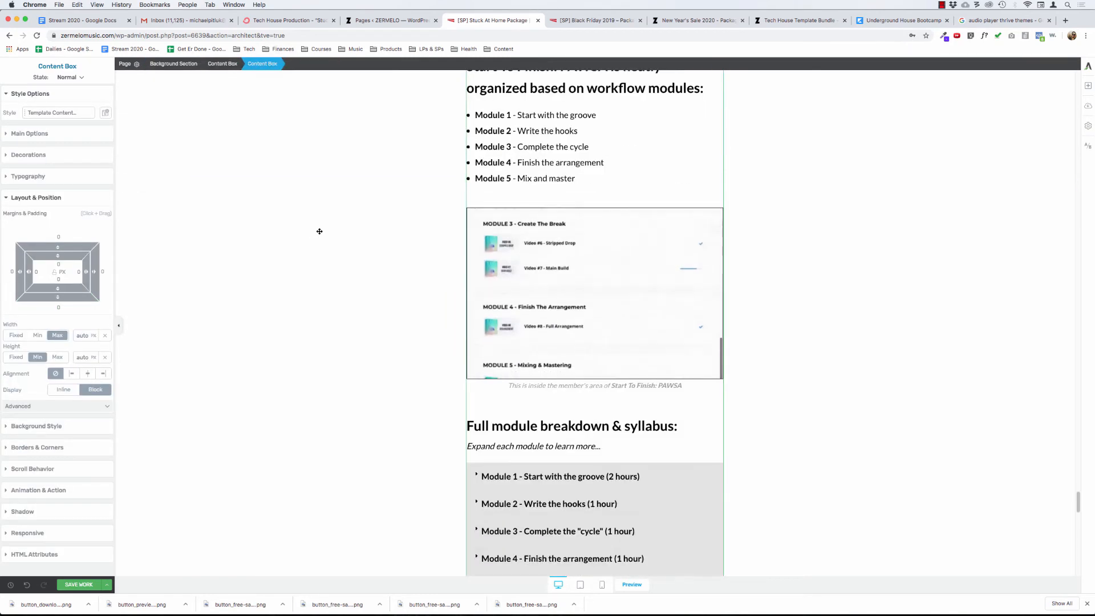
pyautogui.scroll(5, 340, 237)
pyautogui.scroll(-10, 340, 236)
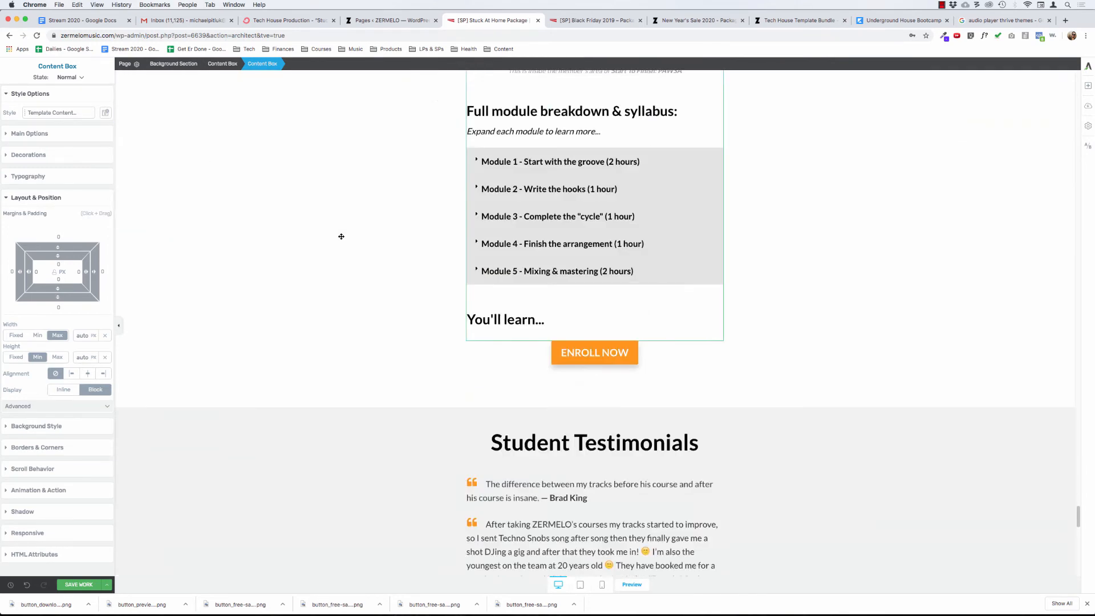
pyautogui.scroll(10, 341, 237)
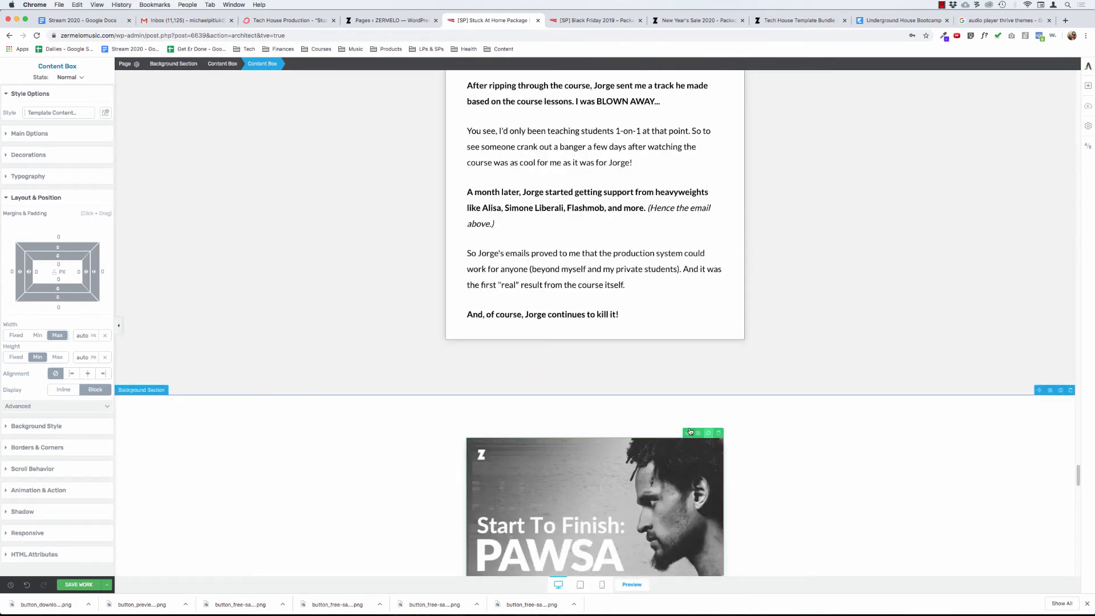
pyautogui.moveTo(687, 417); pyautogui.dragTo(667, 119)
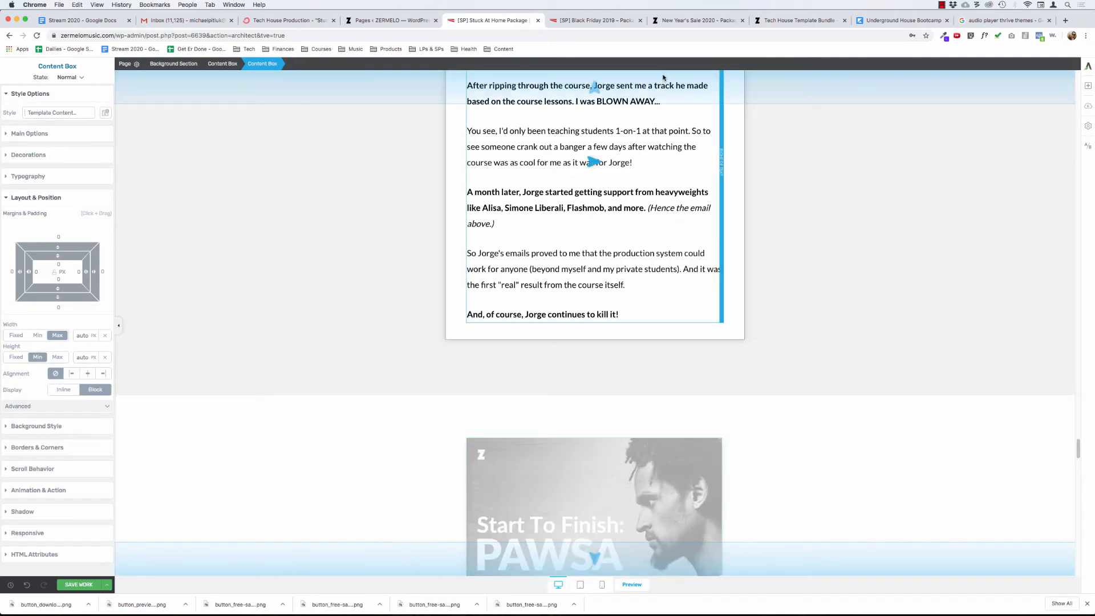
pyautogui.moveTo(663, 77); pyautogui.dragTo(649, 81)
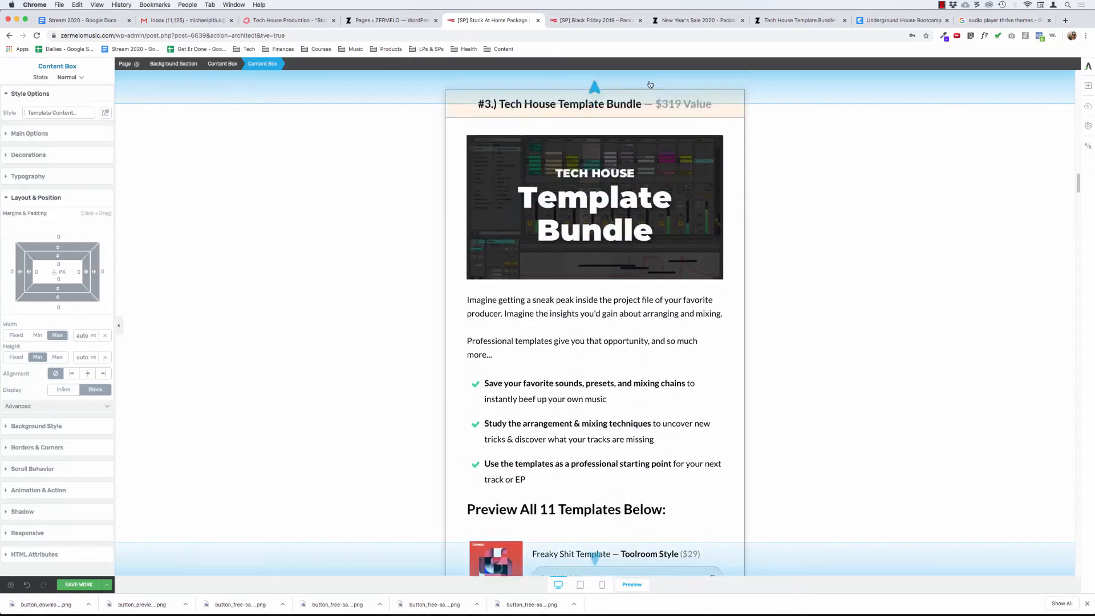
pyautogui.moveTo(650, 81); pyautogui.dragTo(616, 201)
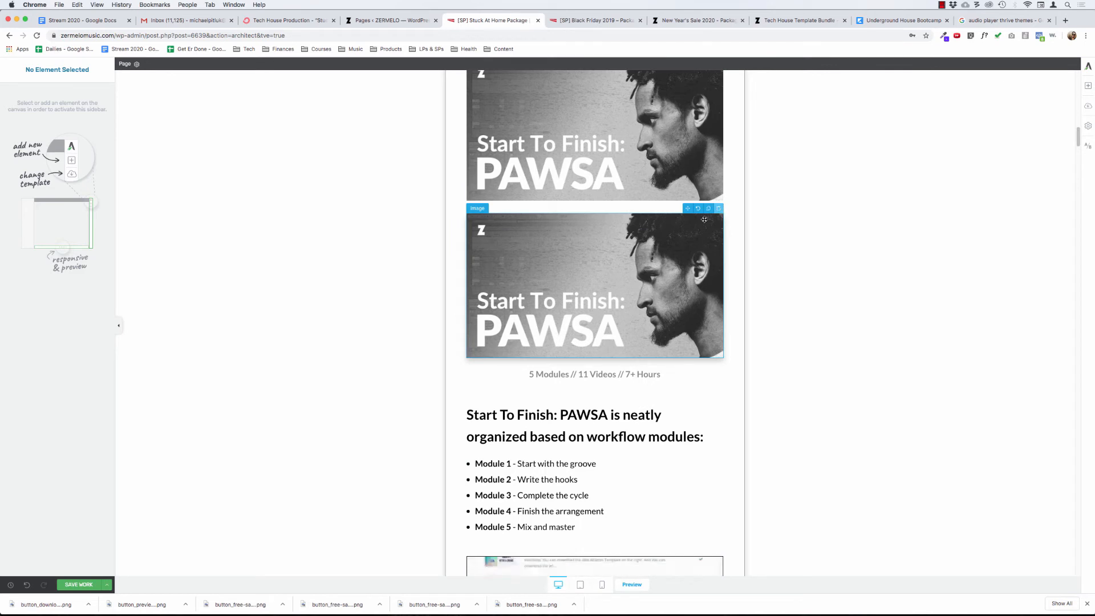
# Step: Delete the duplicate PAWSA image and the large "You'll learn..." heading from the content moved into the card
pyautogui.press('Delete')
pyautogui.scroll(5, 628, 221)
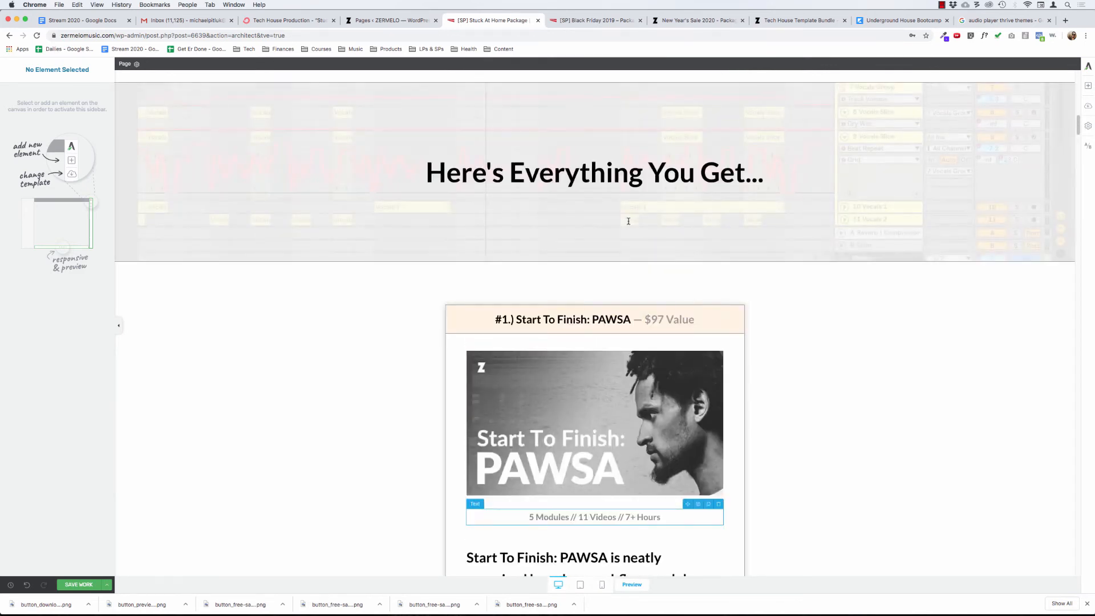
pyautogui.scroll(-4, 628, 220)
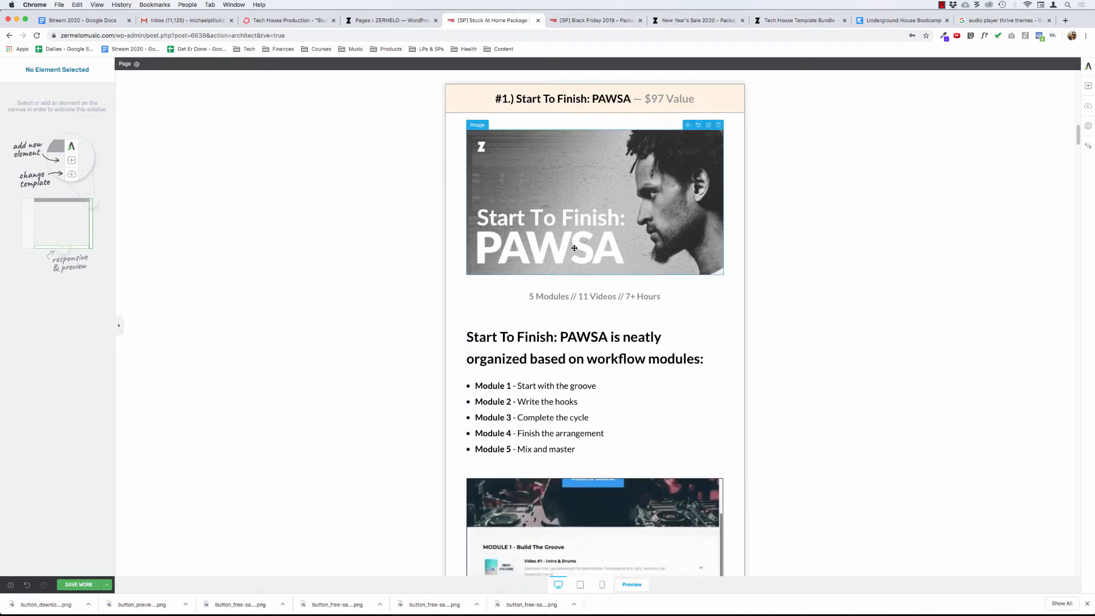
pyautogui.scroll(-8, 574, 249)
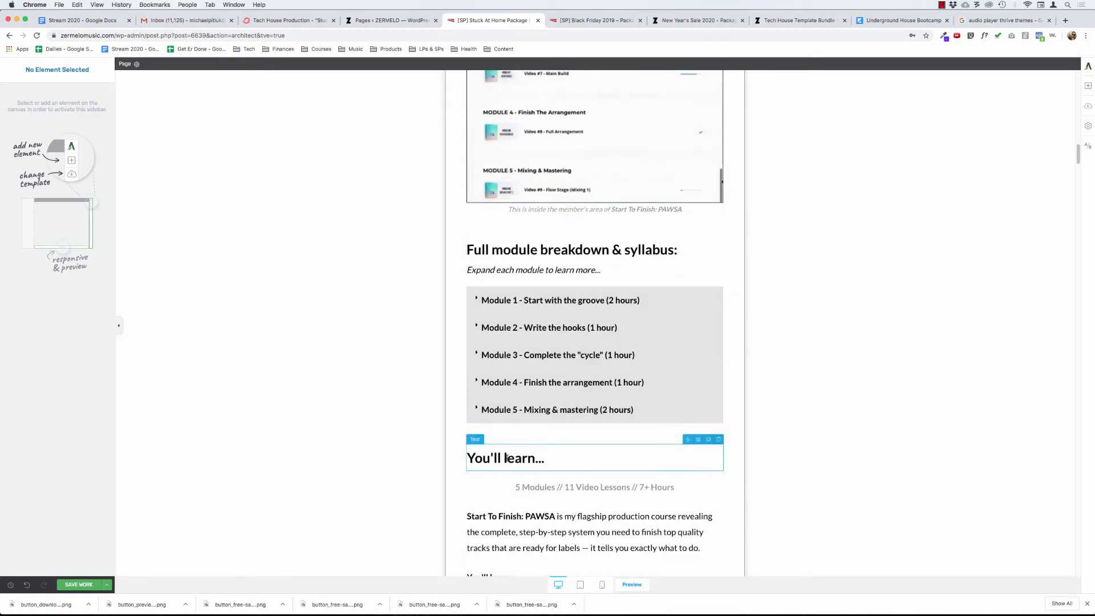
pyautogui.click(718, 439)
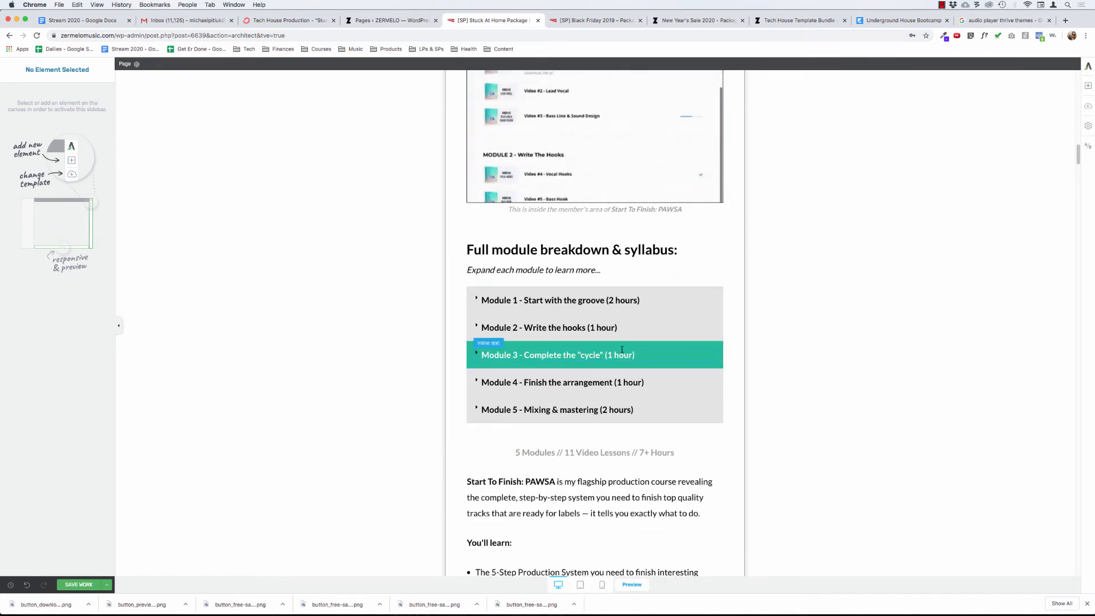
# Step: Move the module overview content box below the card's flagship course intro paragraph, directly above the "You'll learn:" text
pyautogui.scroll(1, 622, 352)
pyautogui.scroll(14, 622, 351)
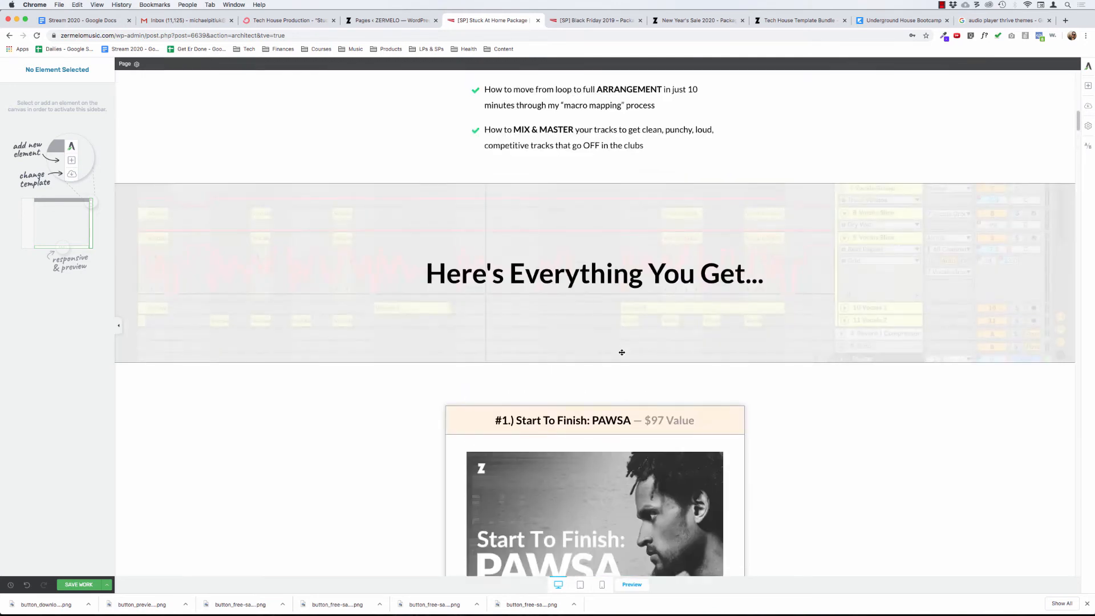
pyautogui.scroll(-5, 605, 349)
pyautogui.click(582, 360)
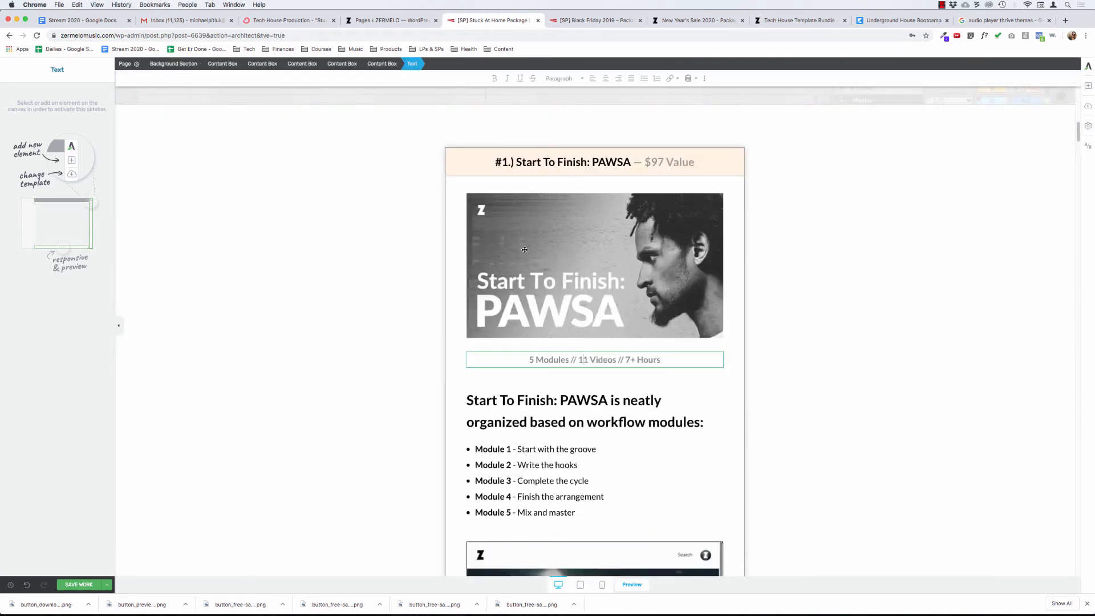
pyautogui.click(470, 303)
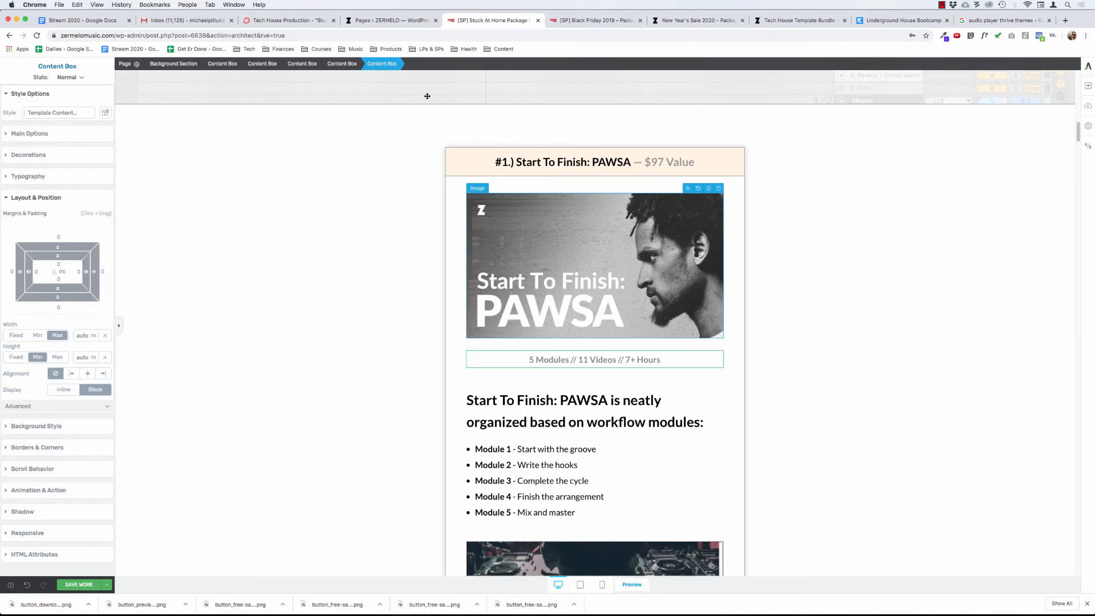
pyautogui.click(343, 65)
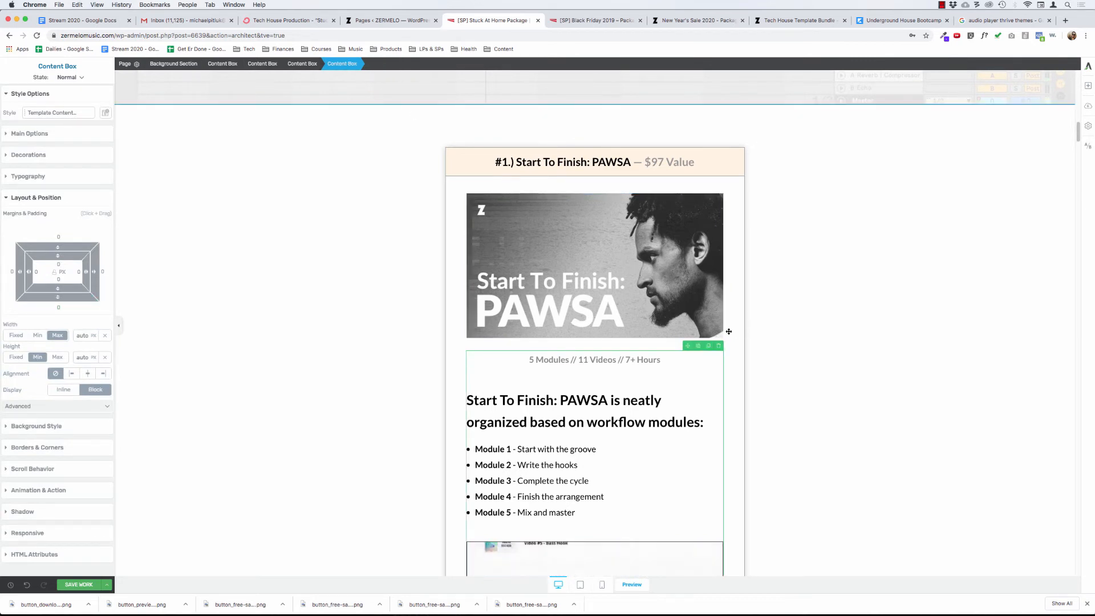
pyautogui.scroll(-3, 716, 325)
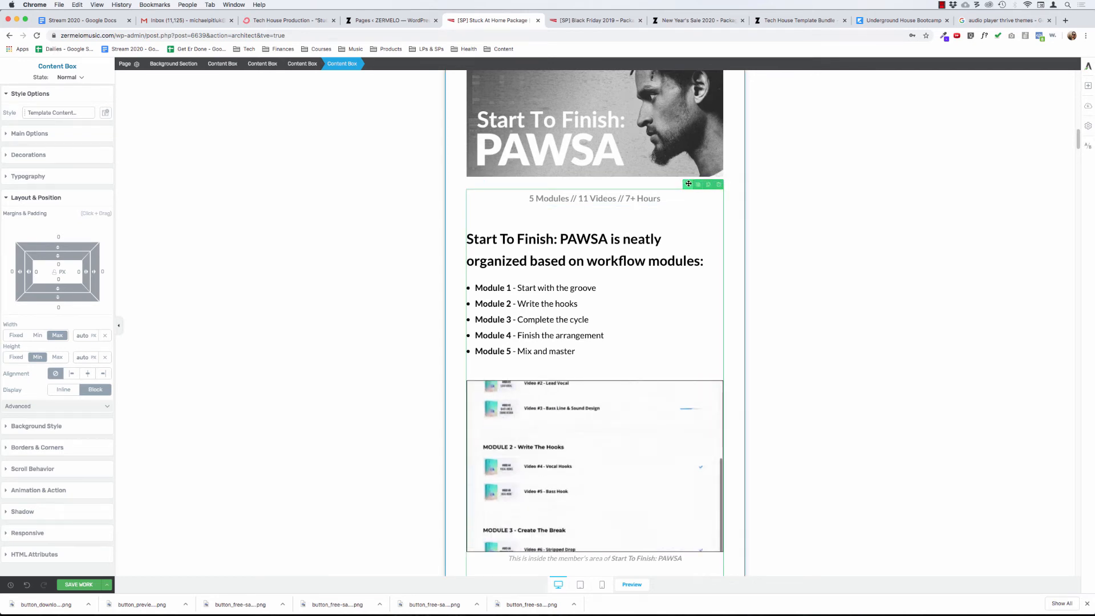
pyautogui.moveTo(687, 182); pyautogui.dragTo(619, 502)
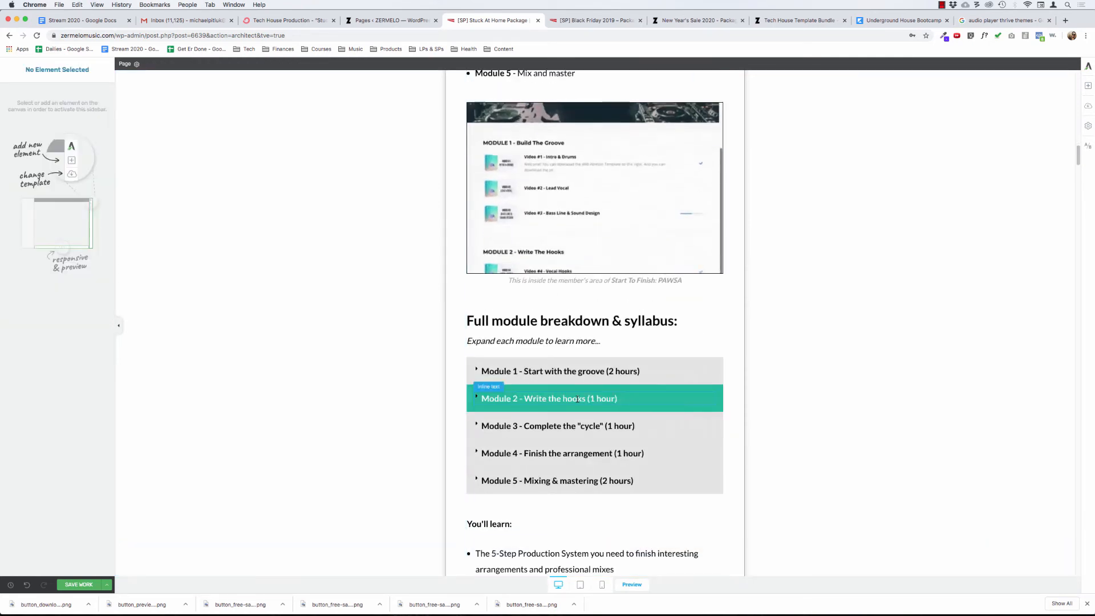
# Step: Delete the duplicate "5 Modules // 11 Videos // 7+ Hours" line and its emptied content box below the intro paragraph
pyautogui.scroll(2, 577, 399)
pyautogui.scroll(-2, 508, 396)
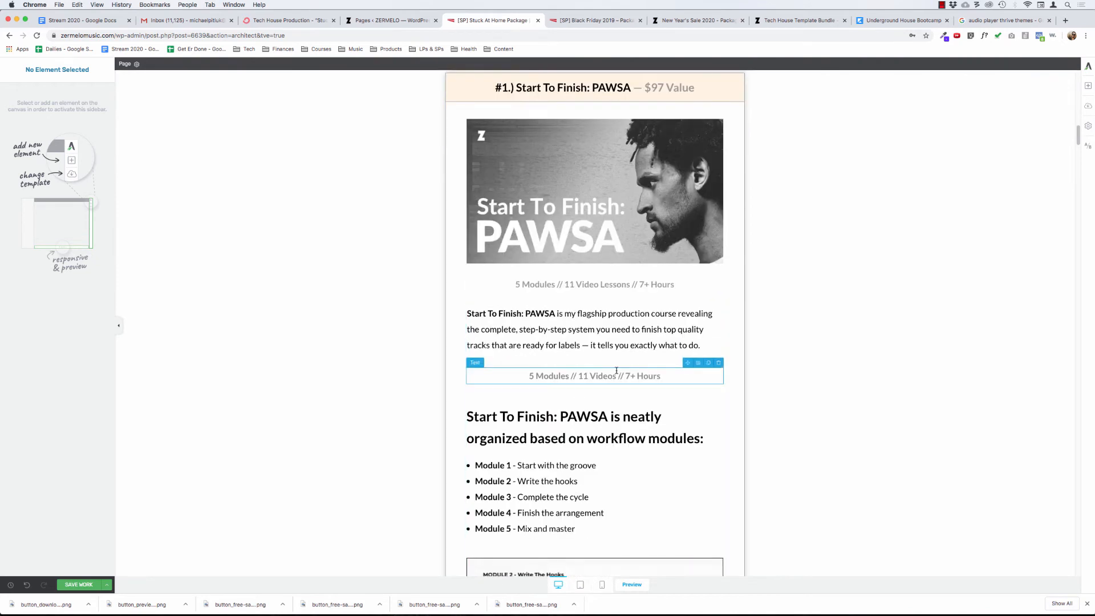
pyautogui.click(718, 363)
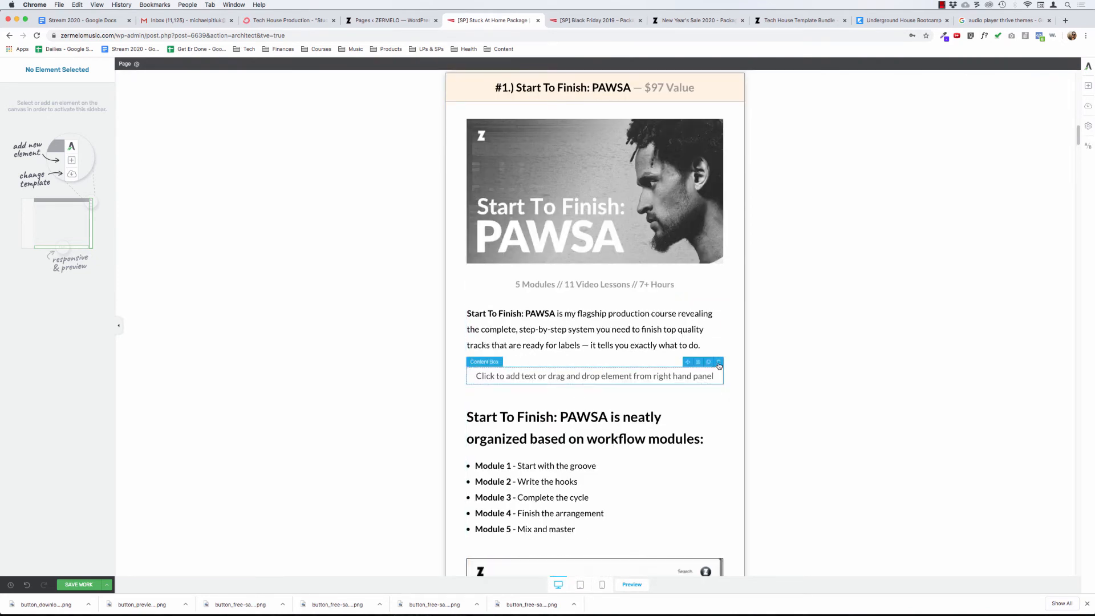
pyautogui.click(718, 363)
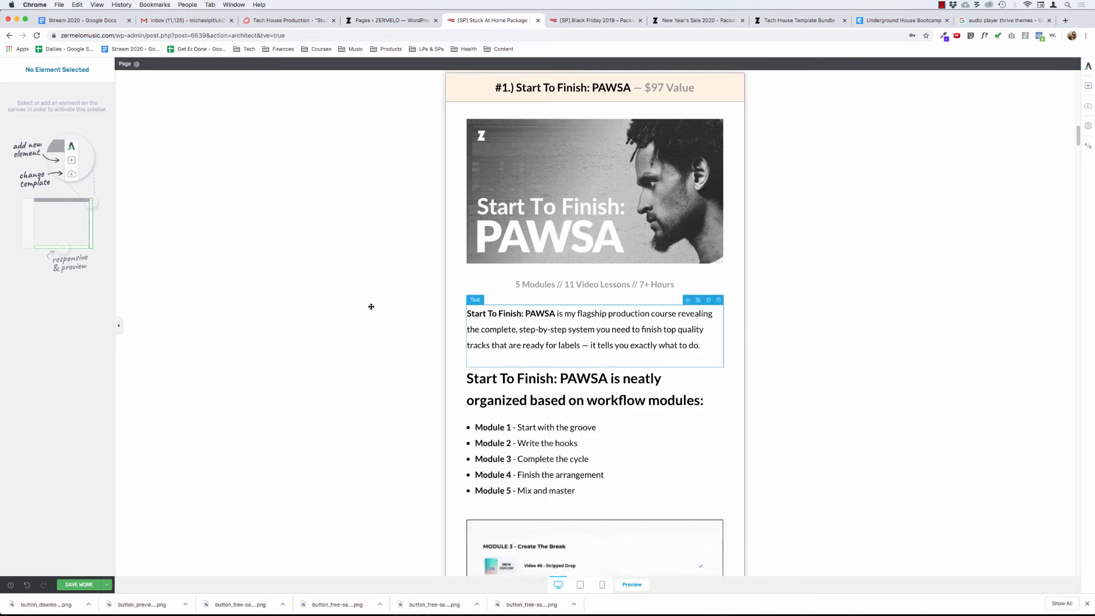
# Step: Set the "Start To Finish: PAWSA is neatly organized..." heading to 20 px and remove bold from the words after "PAWSA"
pyautogui.click(541, 378)
pyautogui.press('super+a')
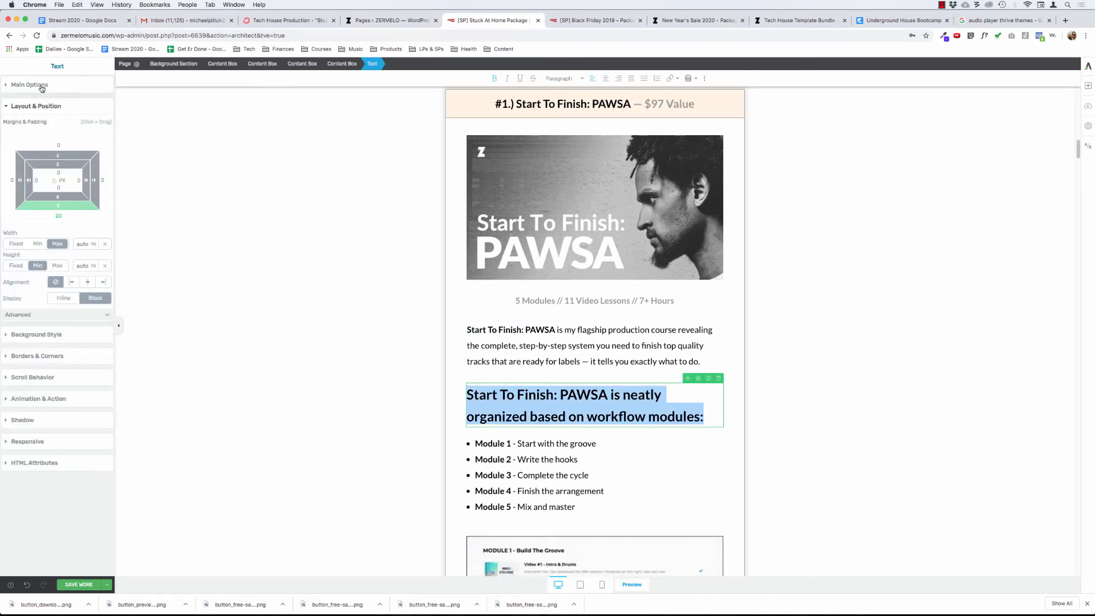
pyautogui.click(41, 85)
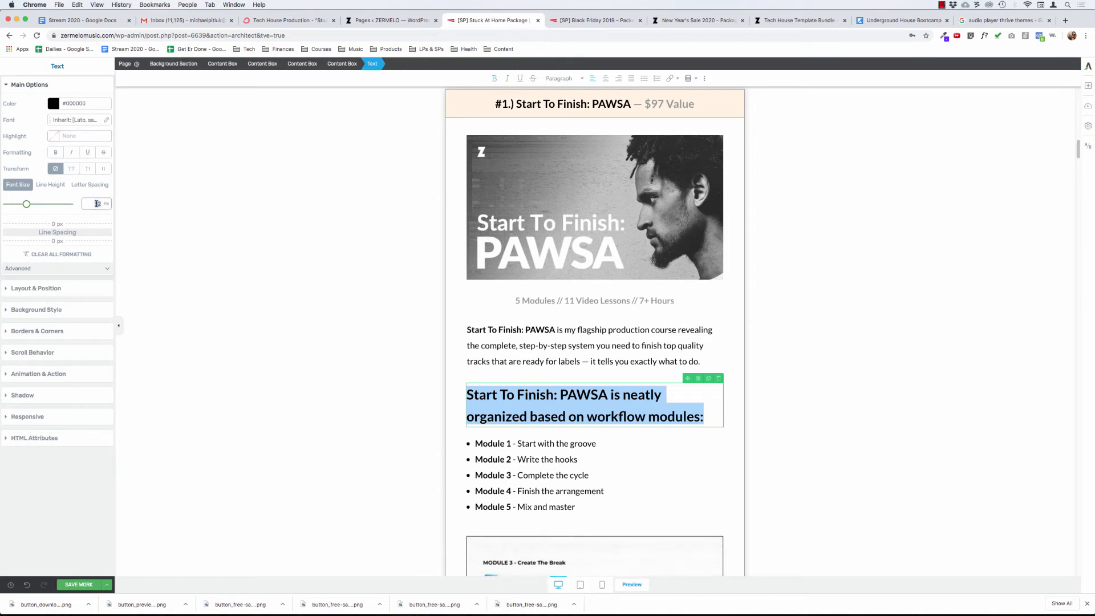
pyautogui.write('20')
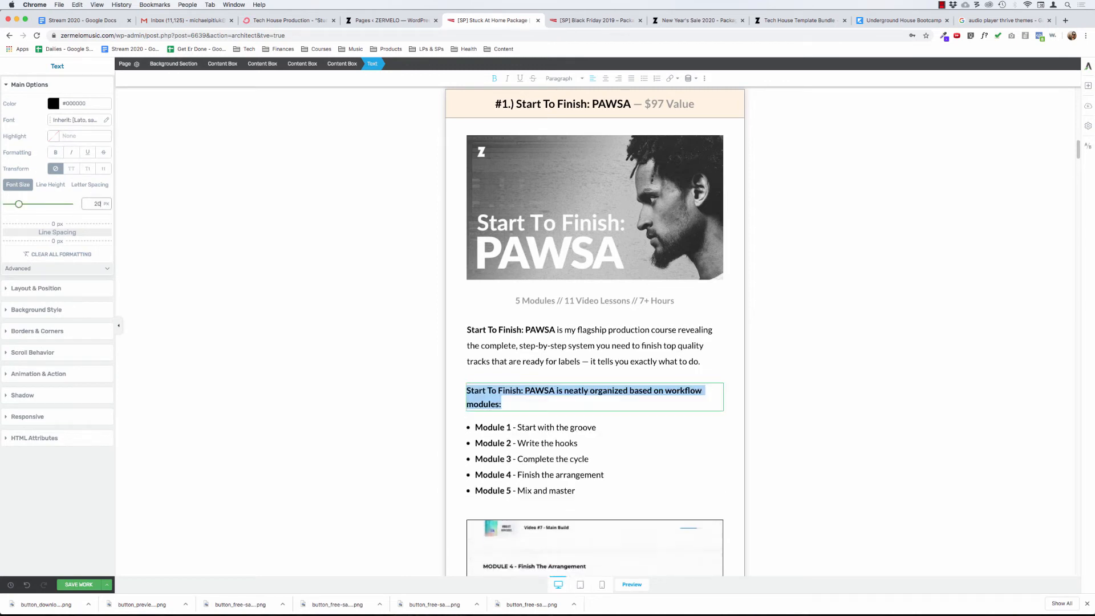
pyautogui.click(556, 390)
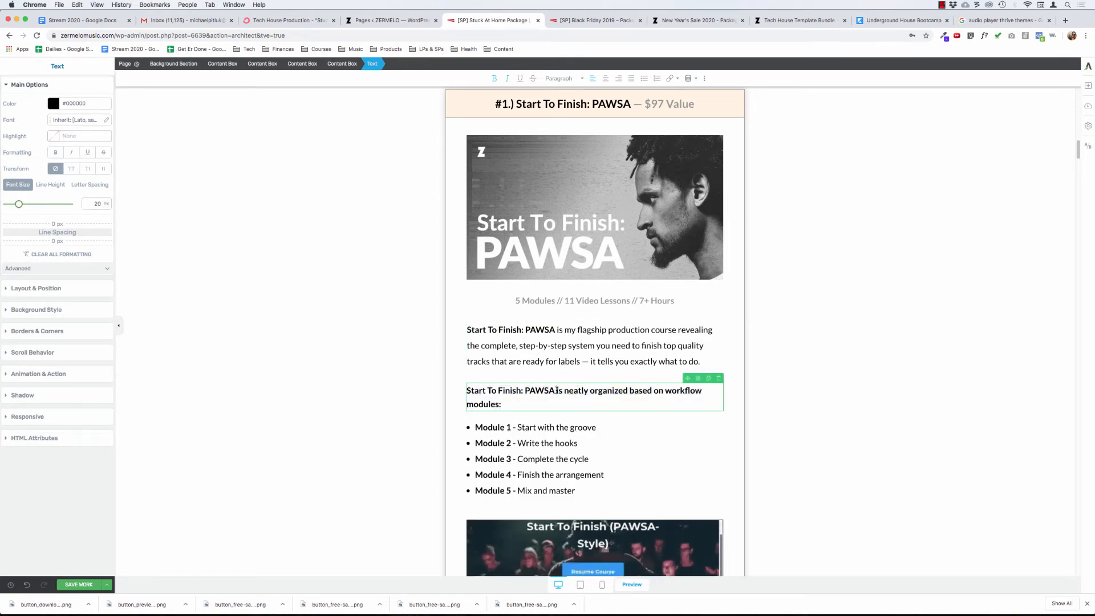
pyautogui.moveTo(556, 390); pyautogui.dragTo(501, 404)
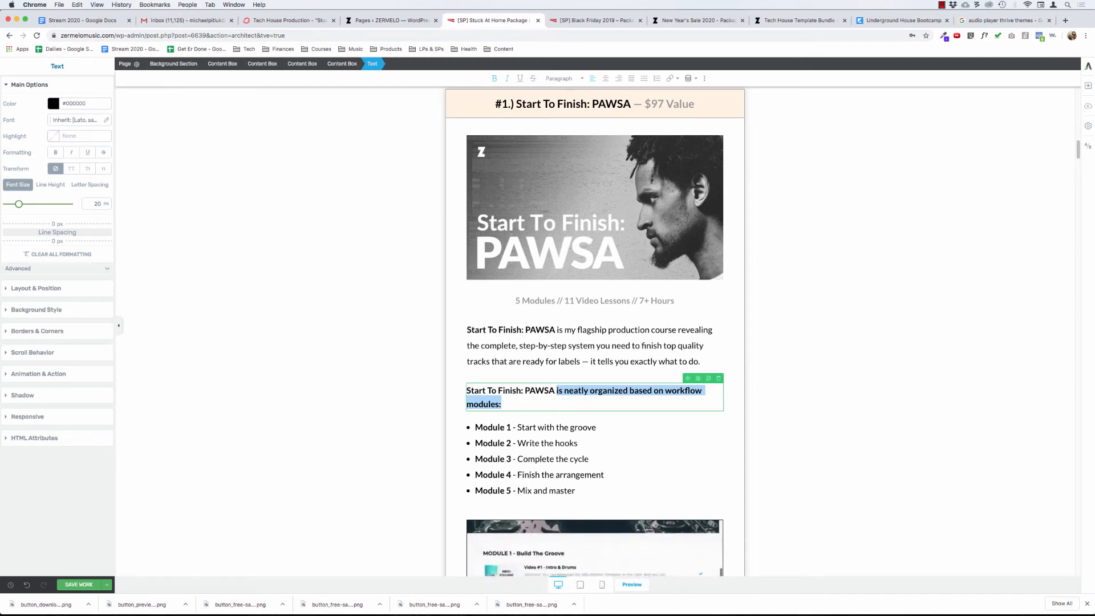
pyautogui.click(567, 346)
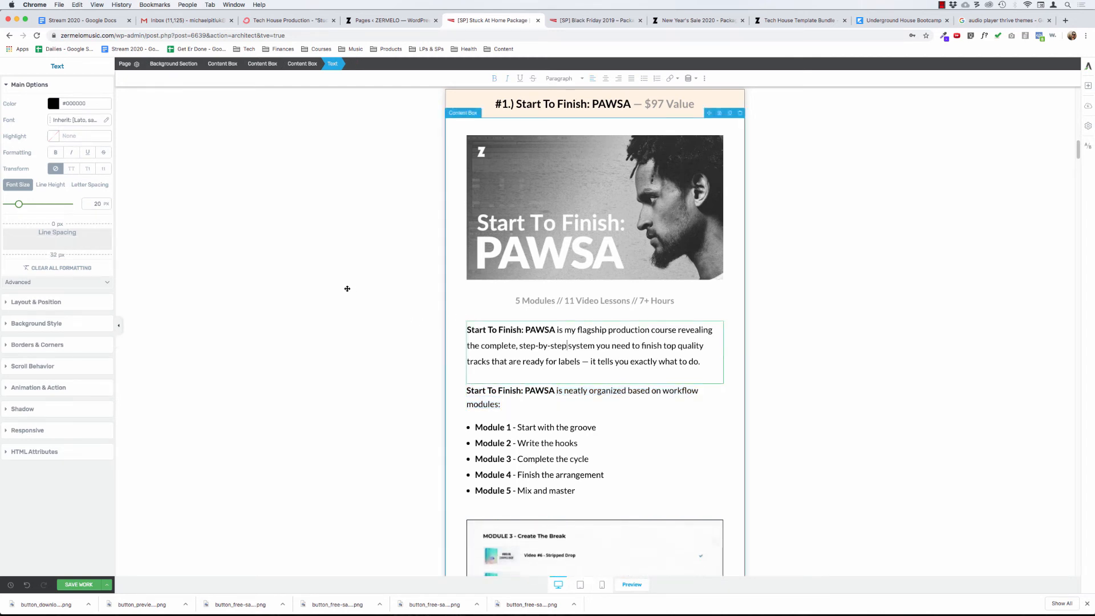
# Step: Review the module list, member's area preview and full module breakdown & syllabus within the PAWSA card
pyautogui.scroll(-5, 536, 364)
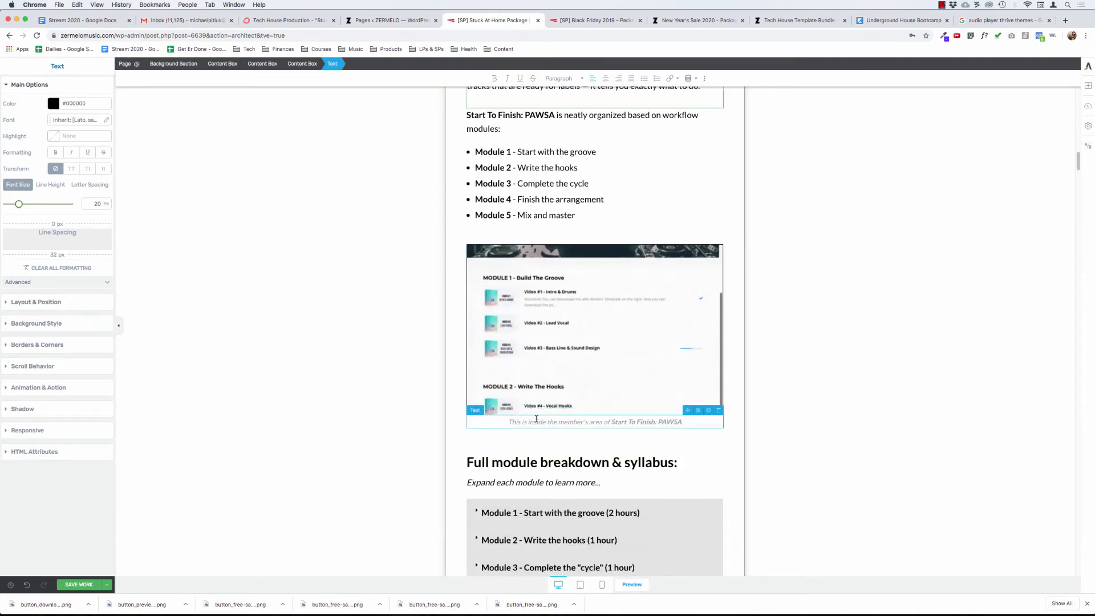
pyautogui.scroll(-6, 537, 418)
pyautogui.scroll(3, 537, 418)
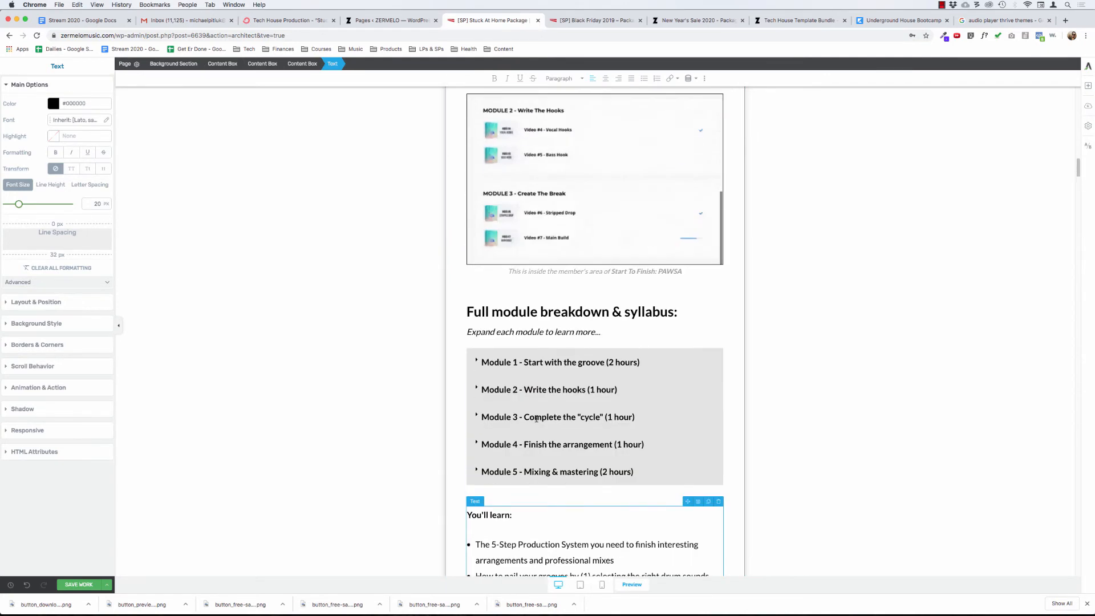
pyautogui.scroll(3, 536, 419)
pyautogui.scroll(-3, 537, 419)
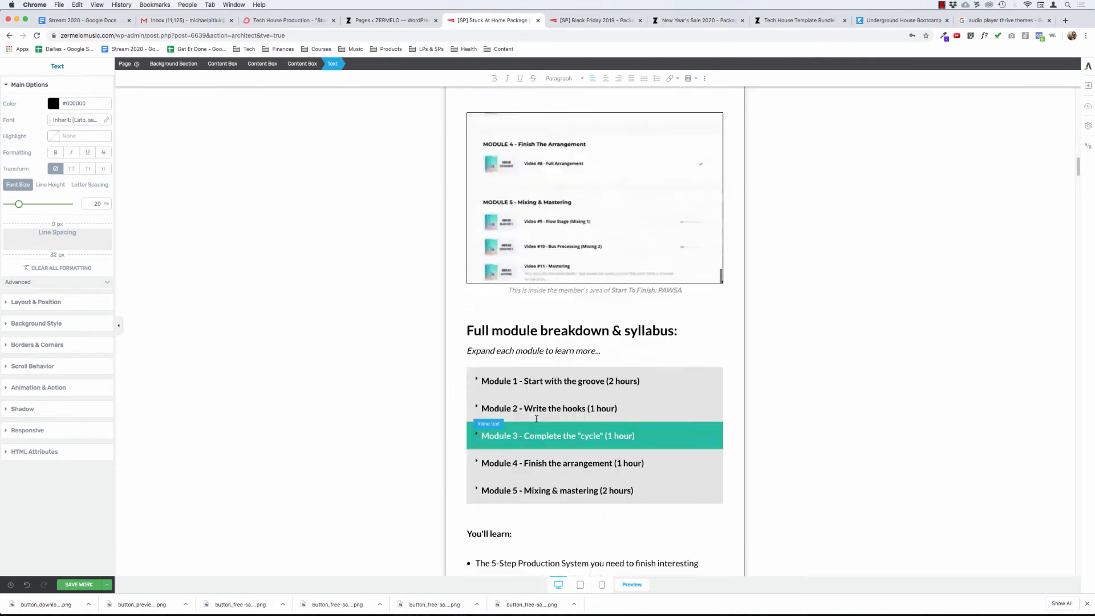
# Step: Move the "You'll learn:" text block directly above the "Full module breakdown & syllabus:" heading, below the member's area caption
pyautogui.scroll(-2, 537, 419)
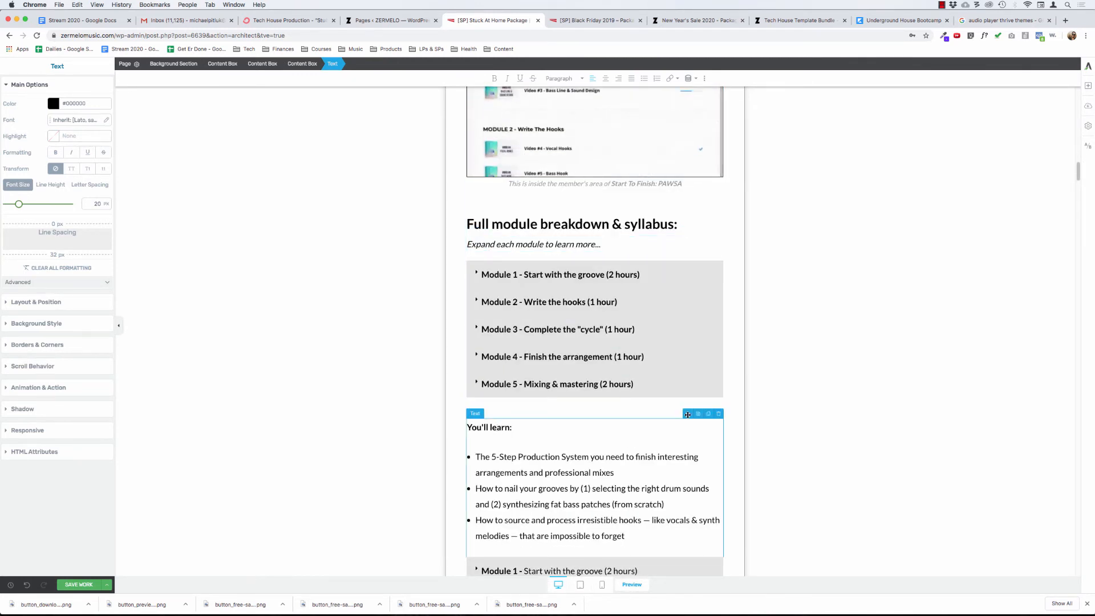
pyautogui.moveTo(687, 413); pyautogui.dragTo(609, 191)
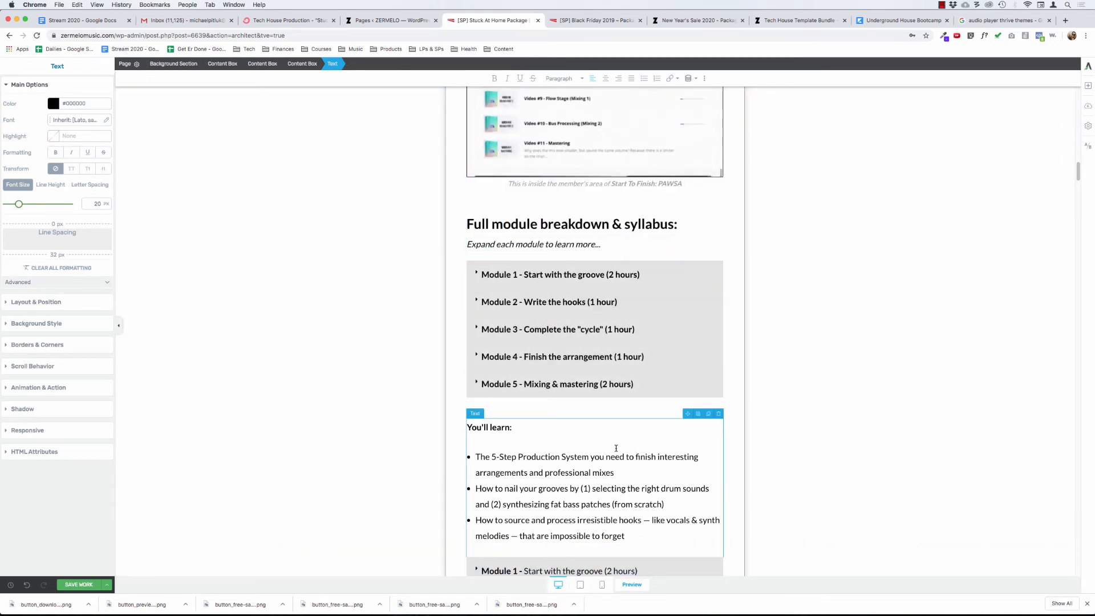
pyautogui.moveTo(687, 414); pyautogui.dragTo(614, 227)
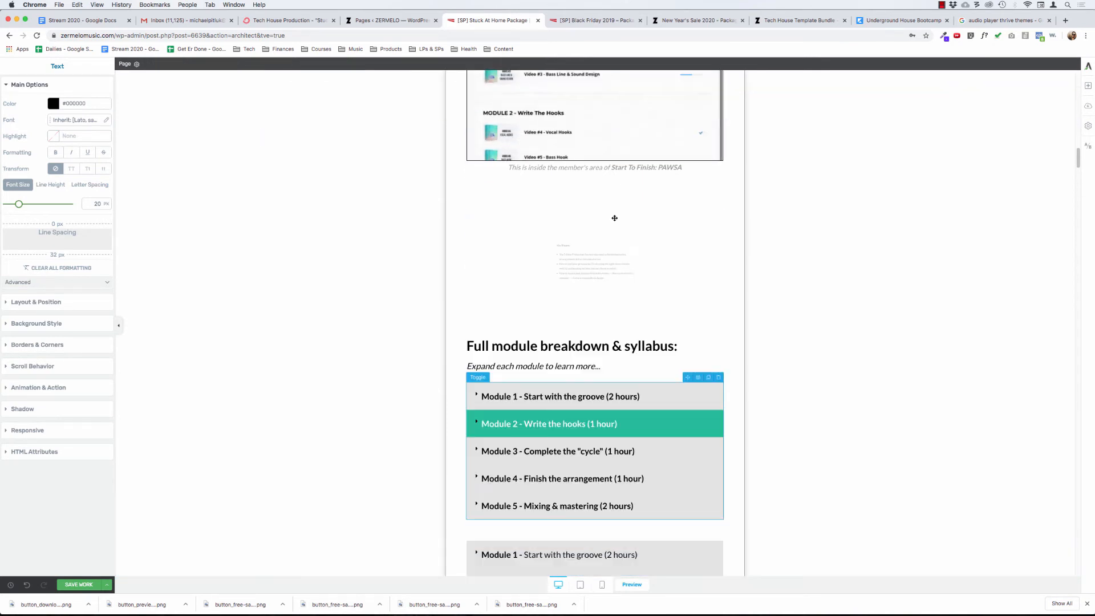
pyautogui.scroll(-3, 507, 410)
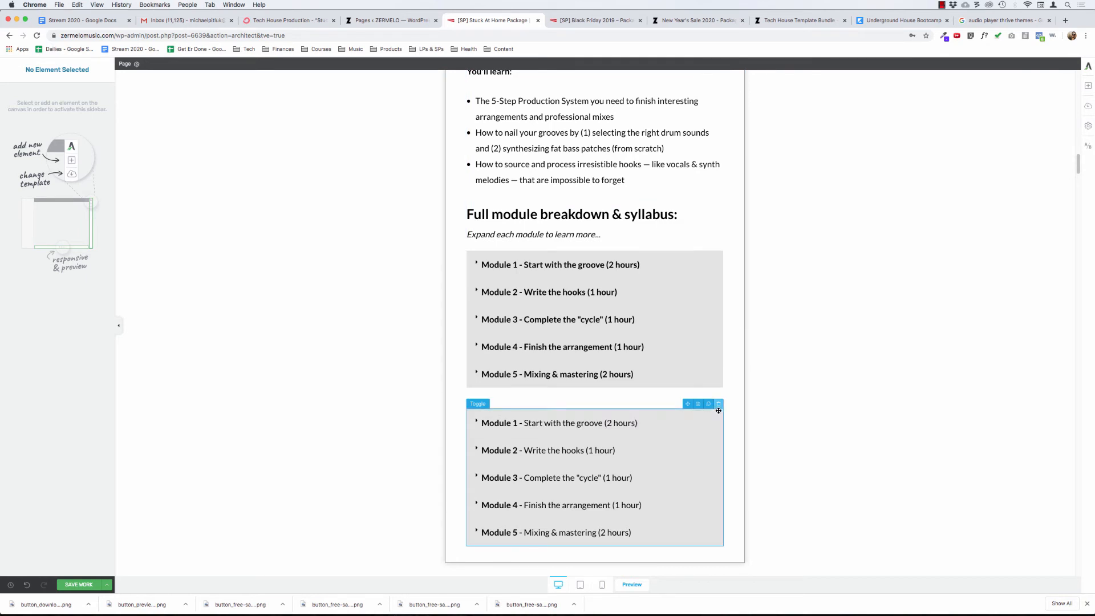
pyautogui.click(719, 410)
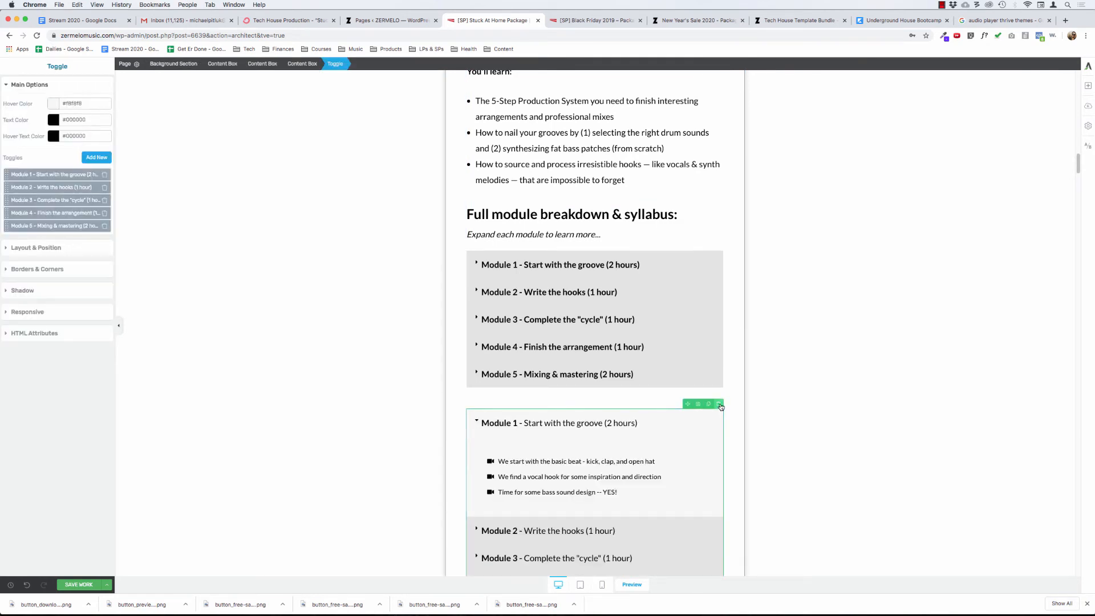
pyautogui.click(720, 404)
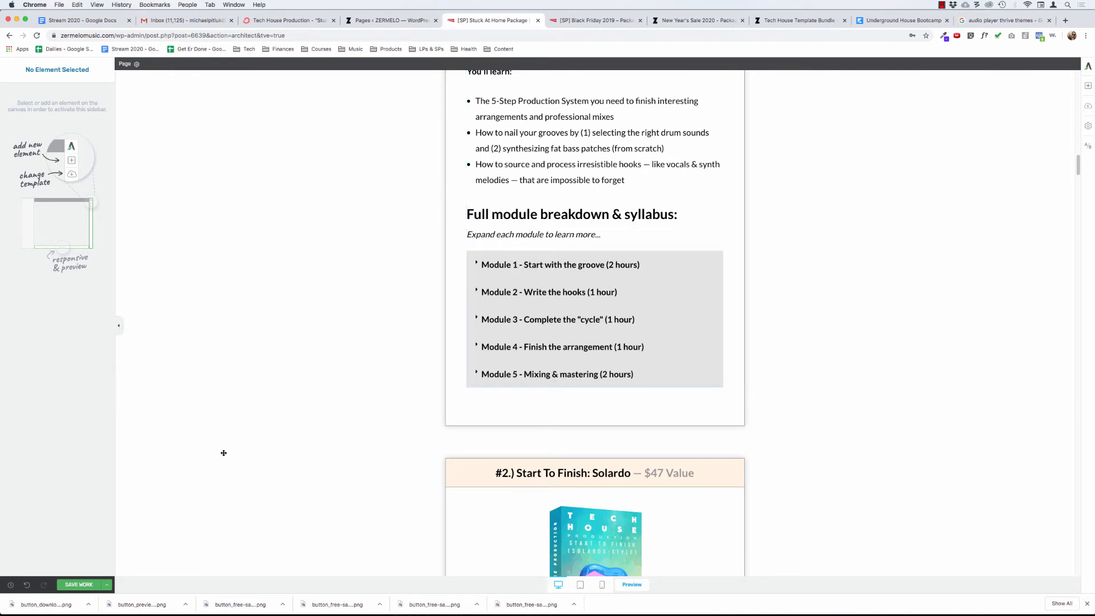
pyautogui.click(26, 586)
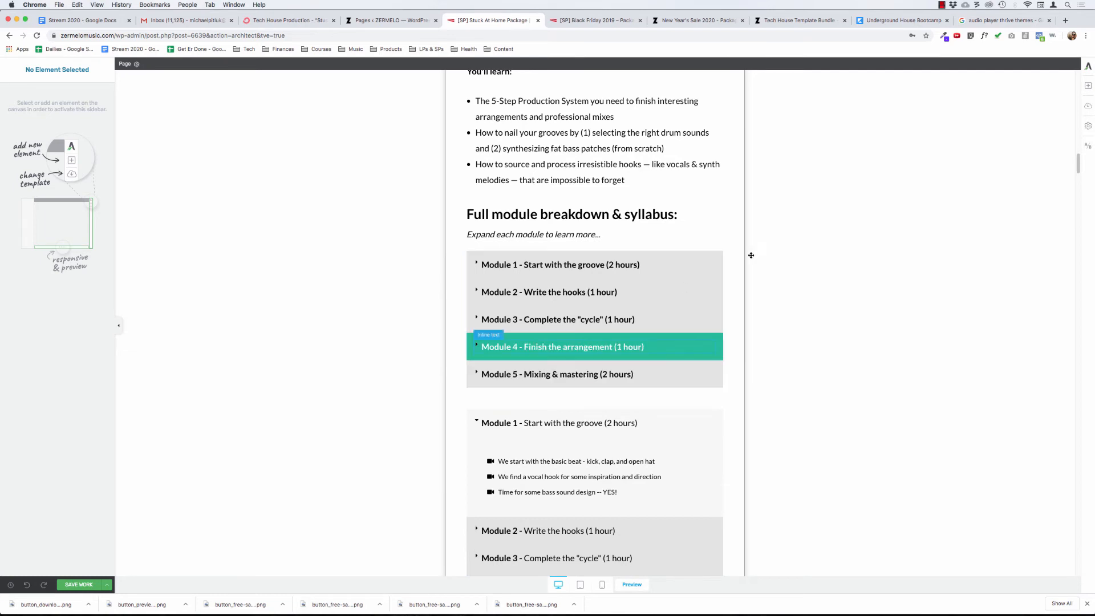
# Step: Delete the upper module toggle with fully bold titles, keeping the toggle whose titles are bold only on the module numbers
pyautogui.click(719, 246)
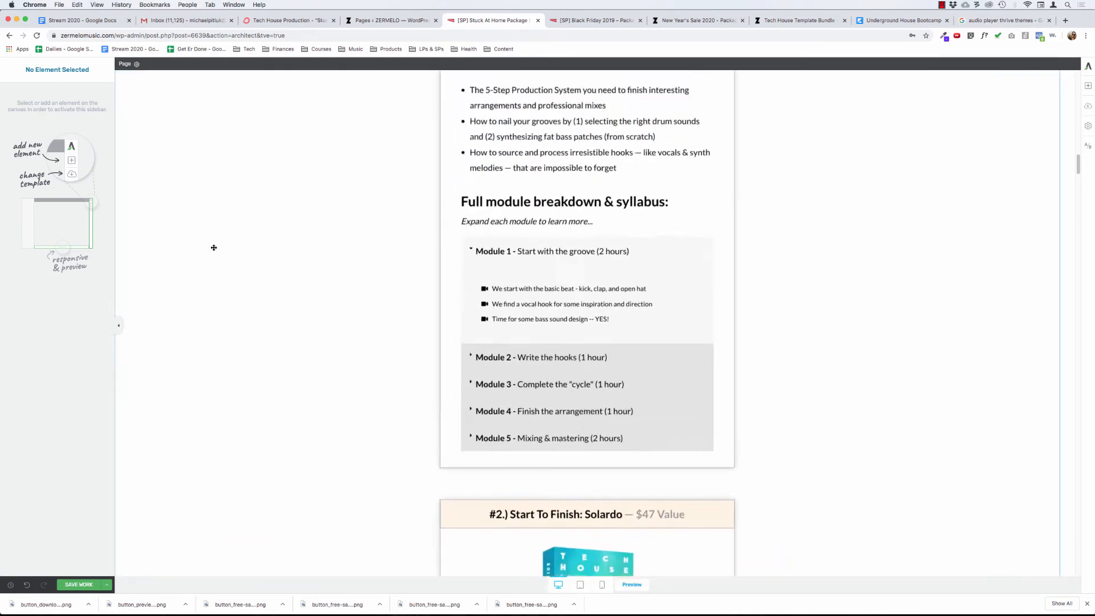
# Step: Set the "Full module breakdown & syllabus:" heading's font size to 22 px
pyautogui.scroll(3, 424, 242)
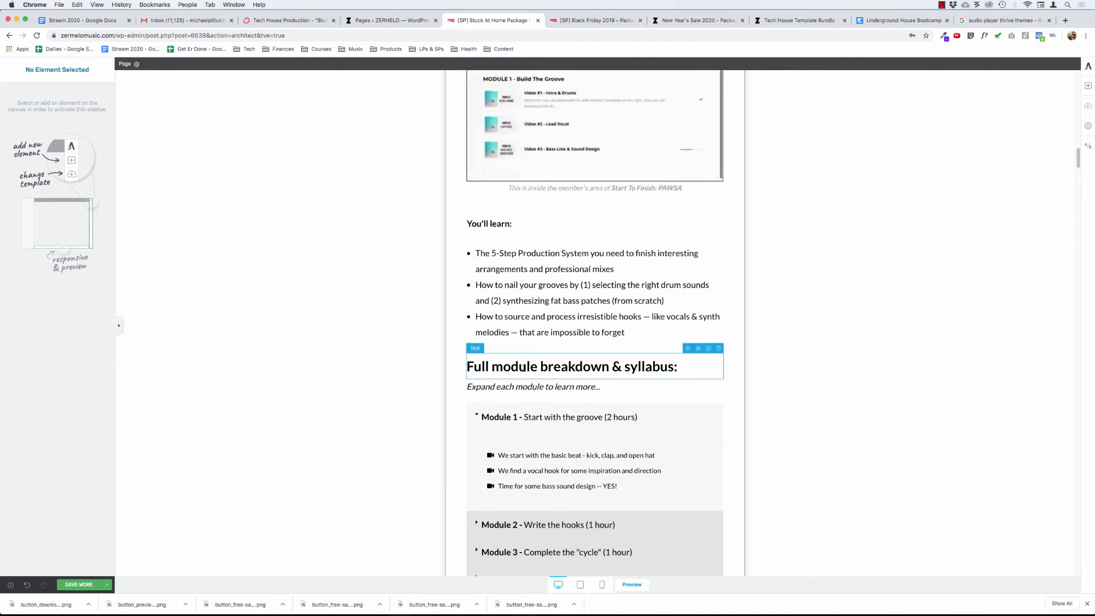
pyautogui.click(522, 370)
pyautogui.click(515, 387)
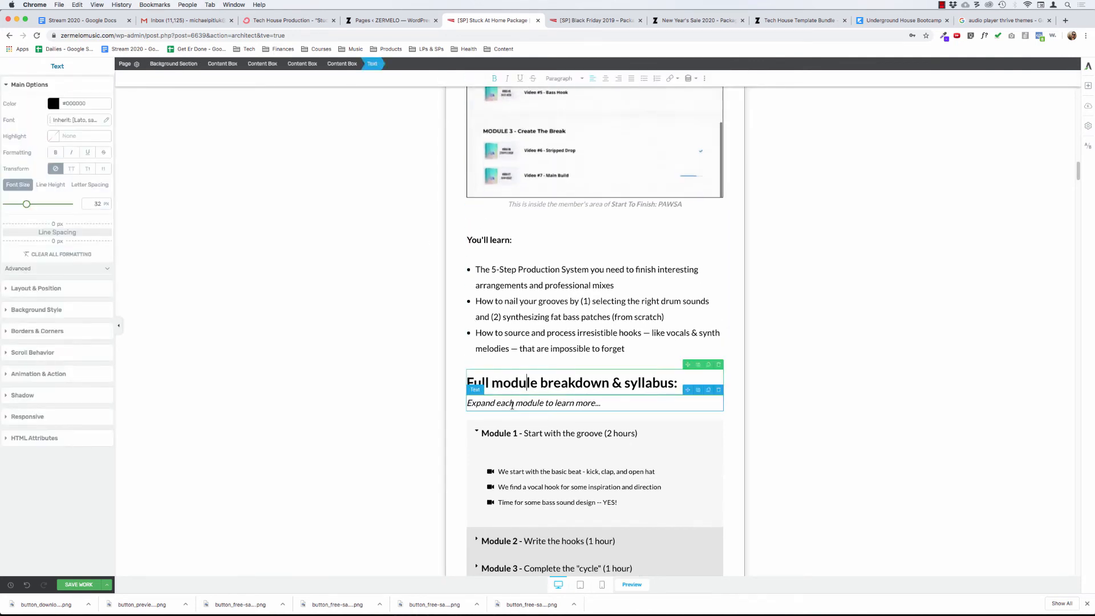
pyautogui.click(540, 382)
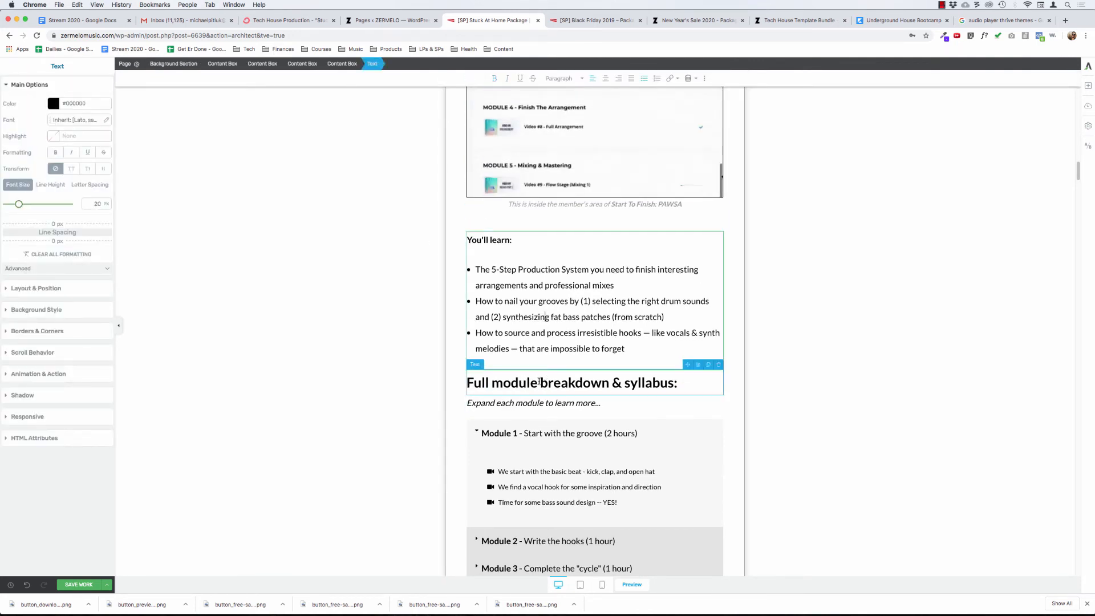
pyautogui.tripleClick(539, 382)
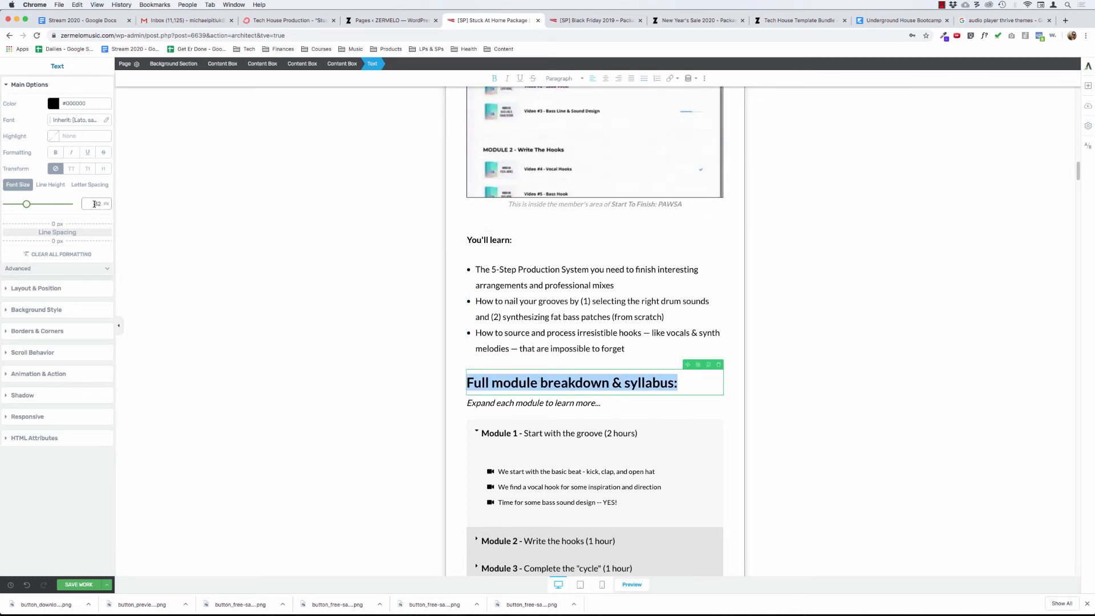
pyautogui.doubleClick(95, 204)
pyautogui.write('22')
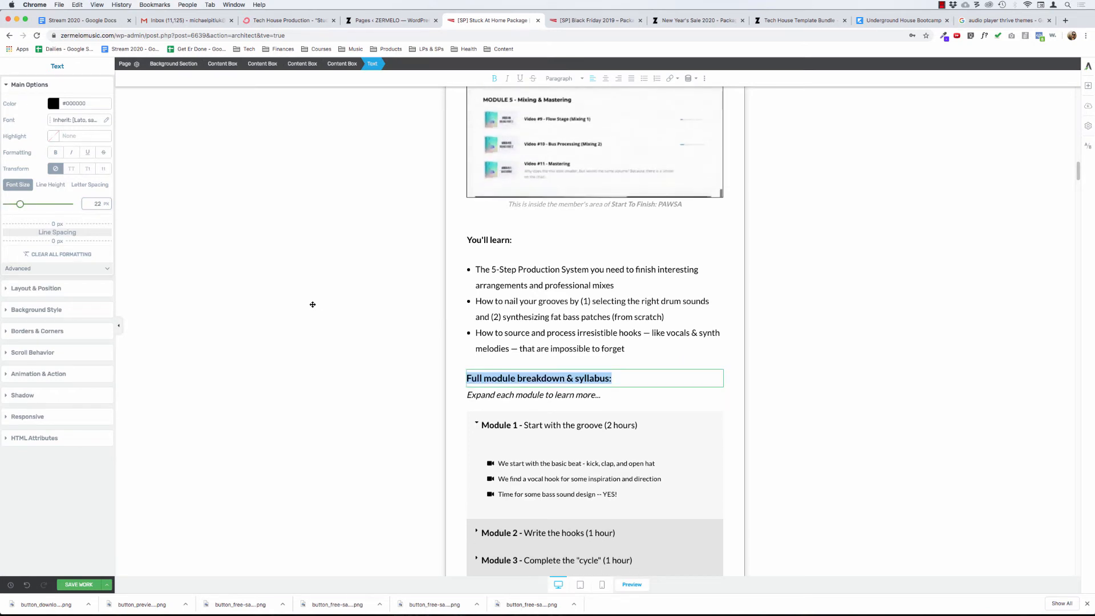
pyautogui.click(567, 332)
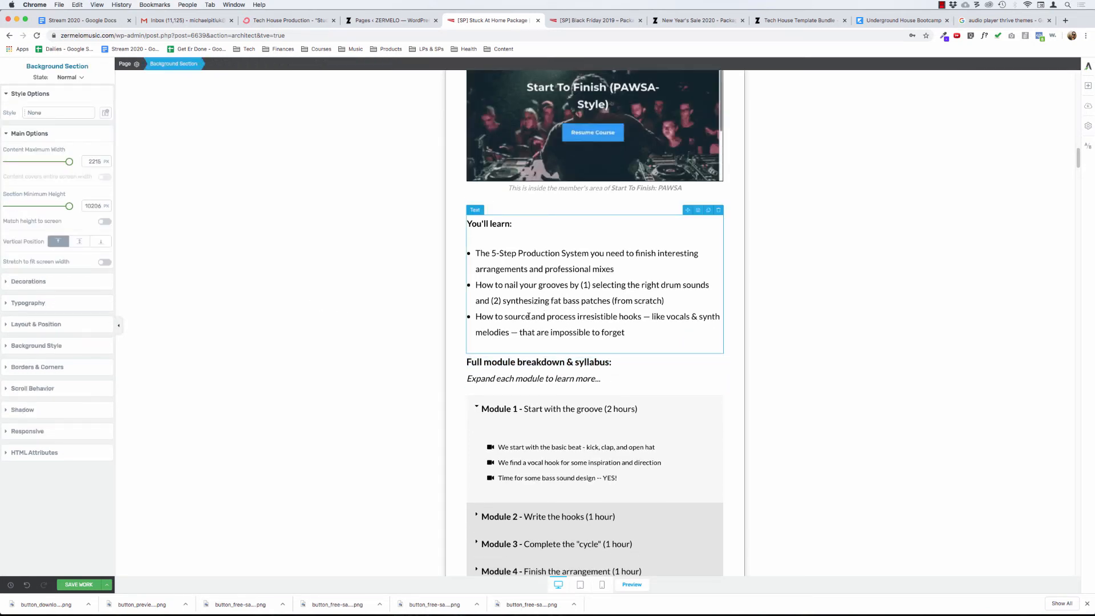
# Step: Set the font size of the "You'll learn:" line to 32 px
pyautogui.scroll(3, 529, 316)
pyautogui.scroll(4, 529, 317)
pyautogui.scroll(-5, 528, 325)
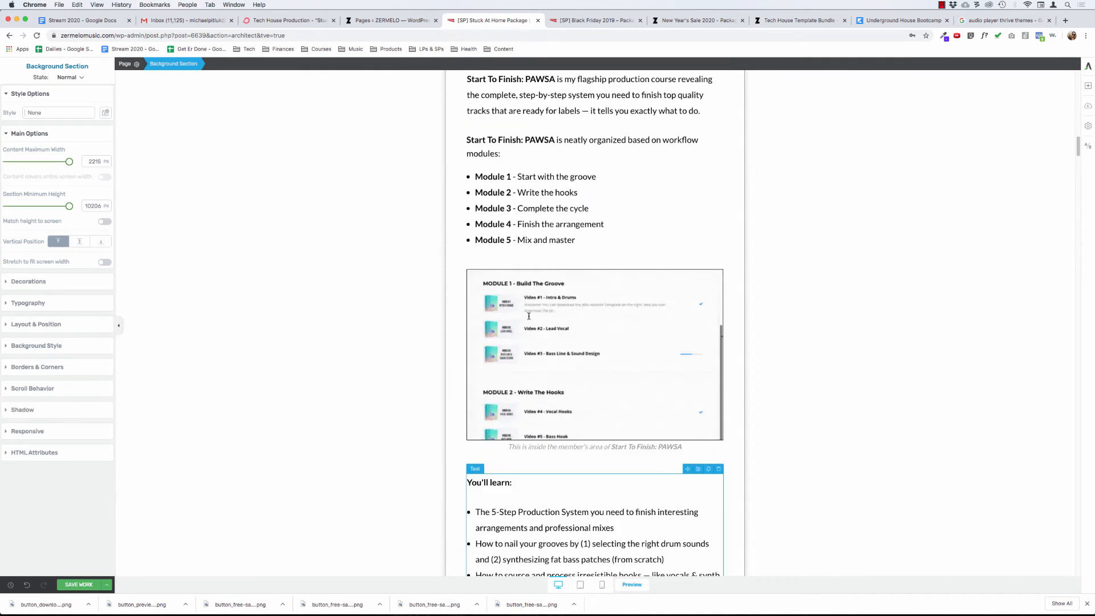
pyautogui.click(521, 336)
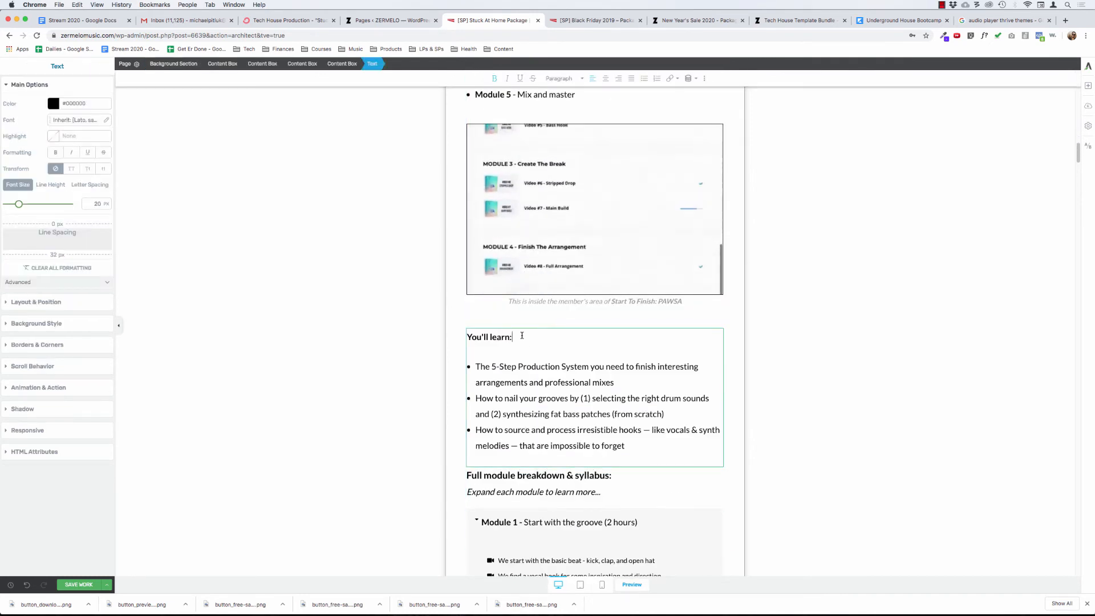
pyautogui.moveTo(364, 272); pyautogui.dragTo(199, 278)
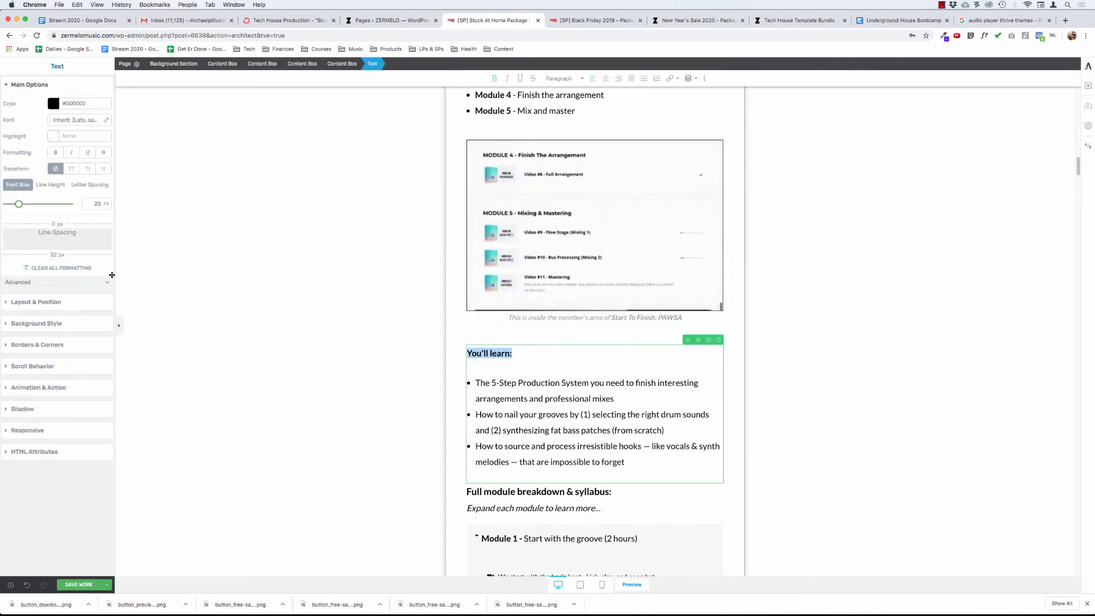
pyautogui.click(96, 203)
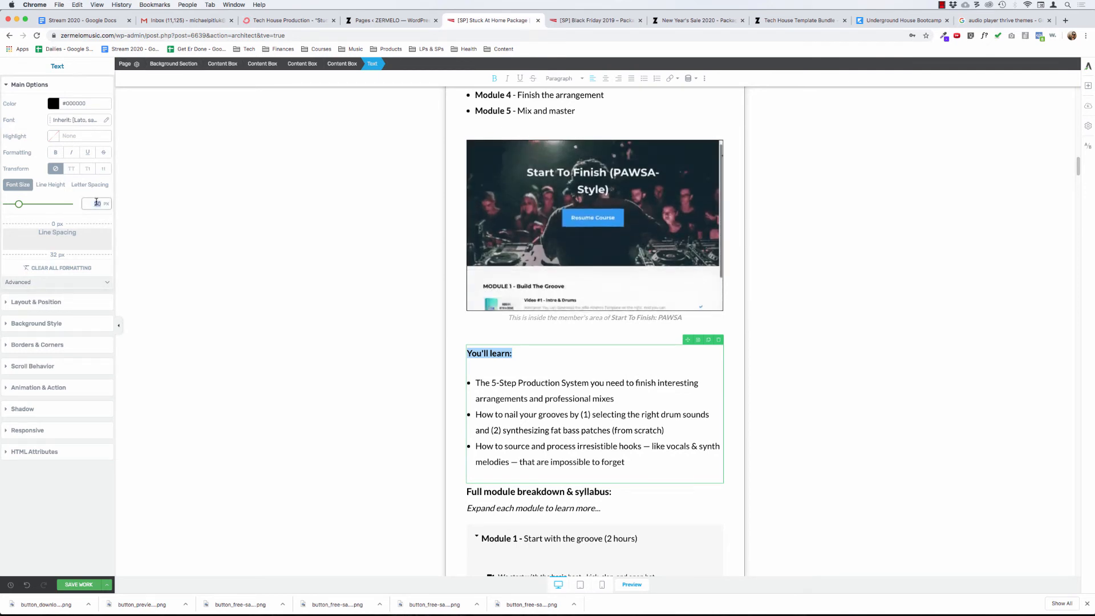
pyautogui.write('32')
# Step: Set the "Full module breakdown & syllabus:" heading's font size to 32 px to match the "You'll learn:" heading
pyautogui.scroll(-5, 410, 361)
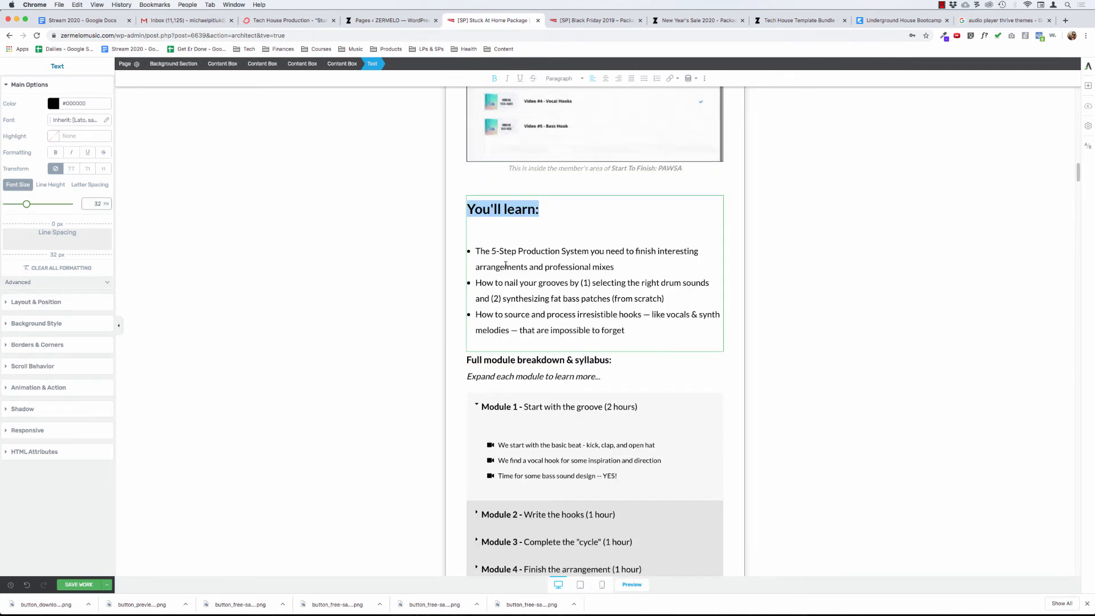
pyautogui.click(546, 360)
pyautogui.tripleClick(547, 361)
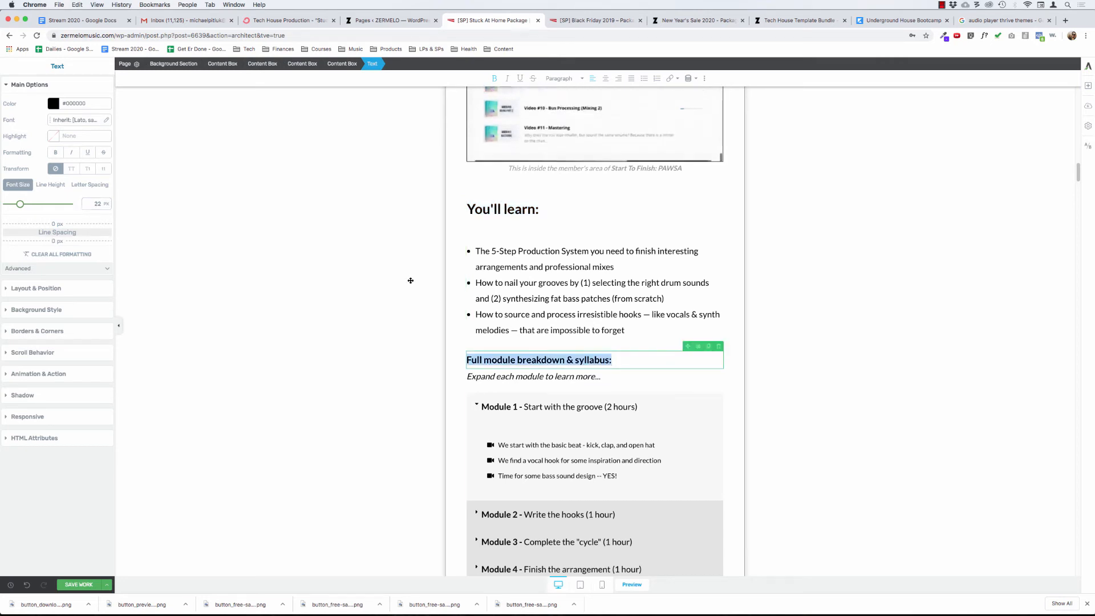
pyautogui.doubleClick(97, 203)
pyautogui.write('32')
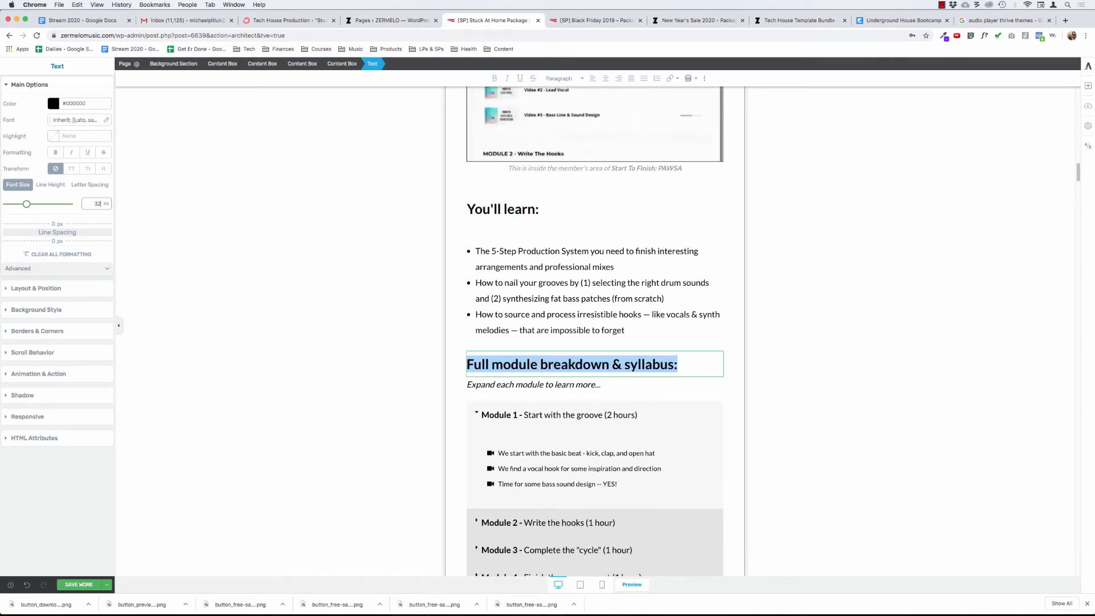
pyautogui.click(504, 209)
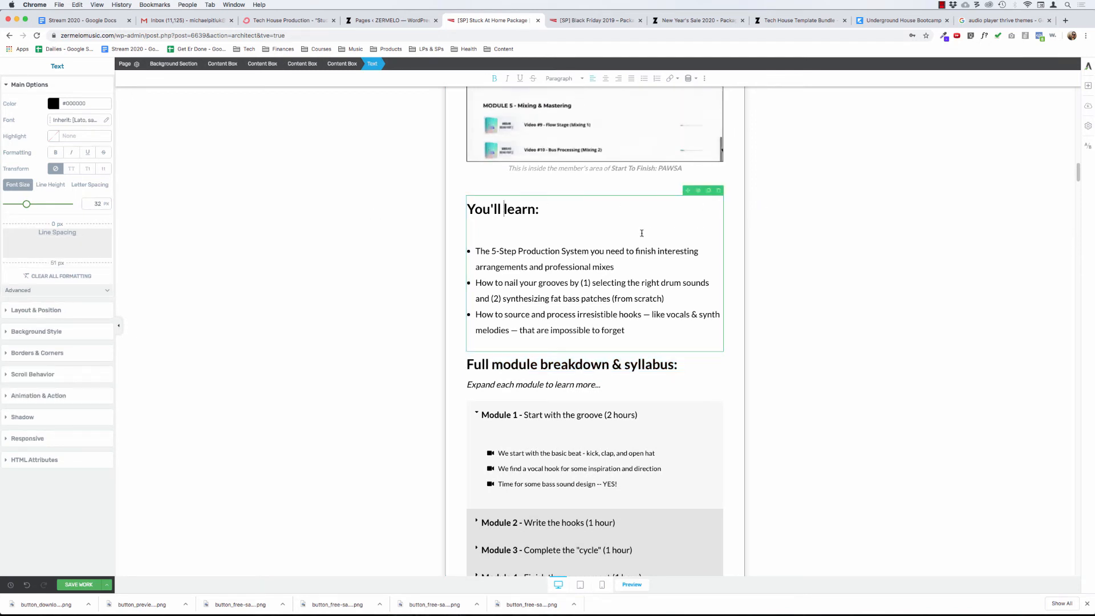
pyautogui.click(1089, 88)
pyautogui.moveTo(1006, 108); pyautogui.dragTo(629, 184)
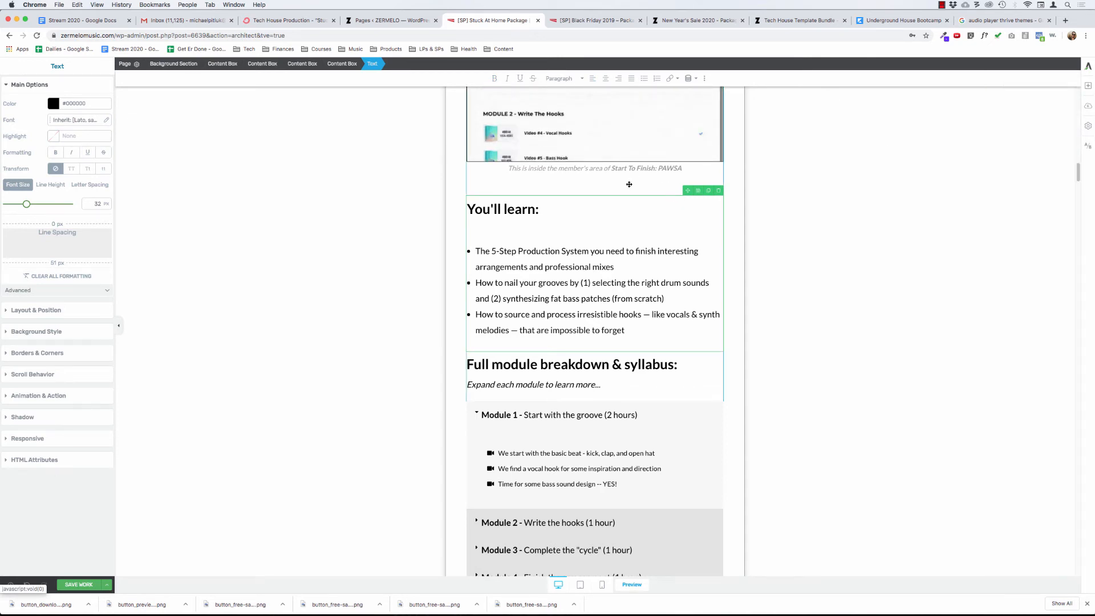
# Step: Duplicate the "You'll learn:" text block and remove the bullet points from the upper copy, leaving only its heading
pyautogui.click(708, 191)
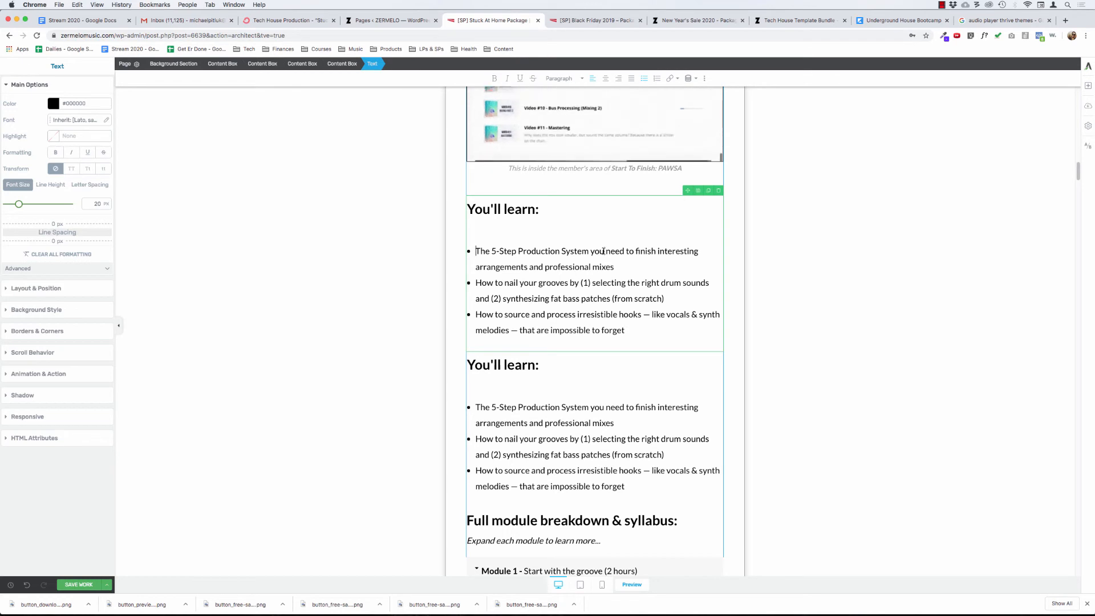
pyautogui.press('super+a')
pyautogui.press('BackSpace')
pyautogui.press('BackSpace')
pyautogui.press('BackSpace')
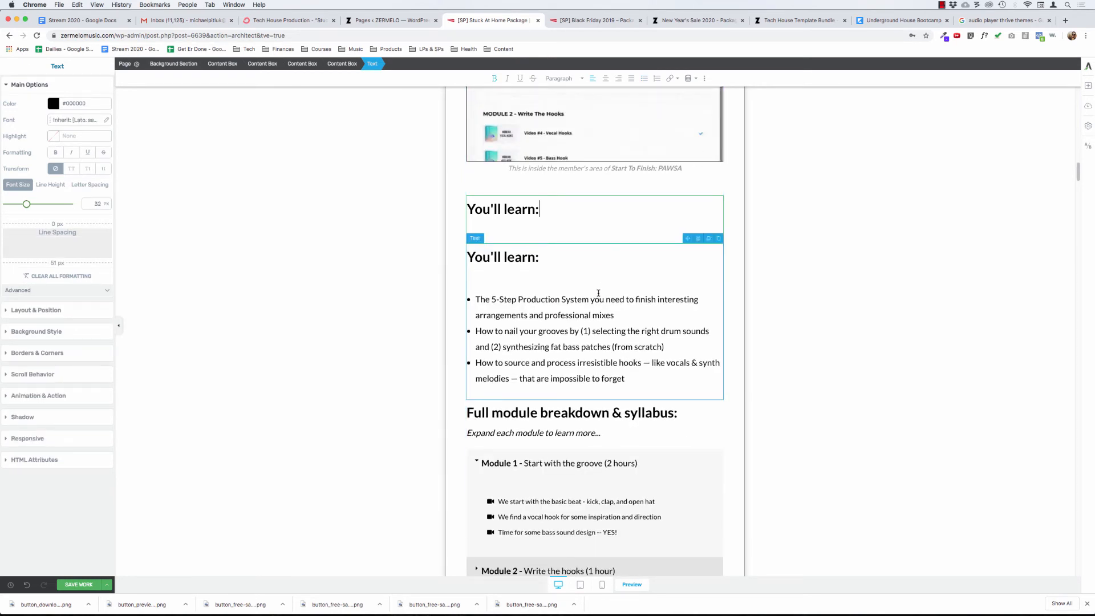
# Step: Delete the "You'll learn:" heading and its empty line from the lower copy, leaving only the bullet points
pyautogui.click(550, 261)
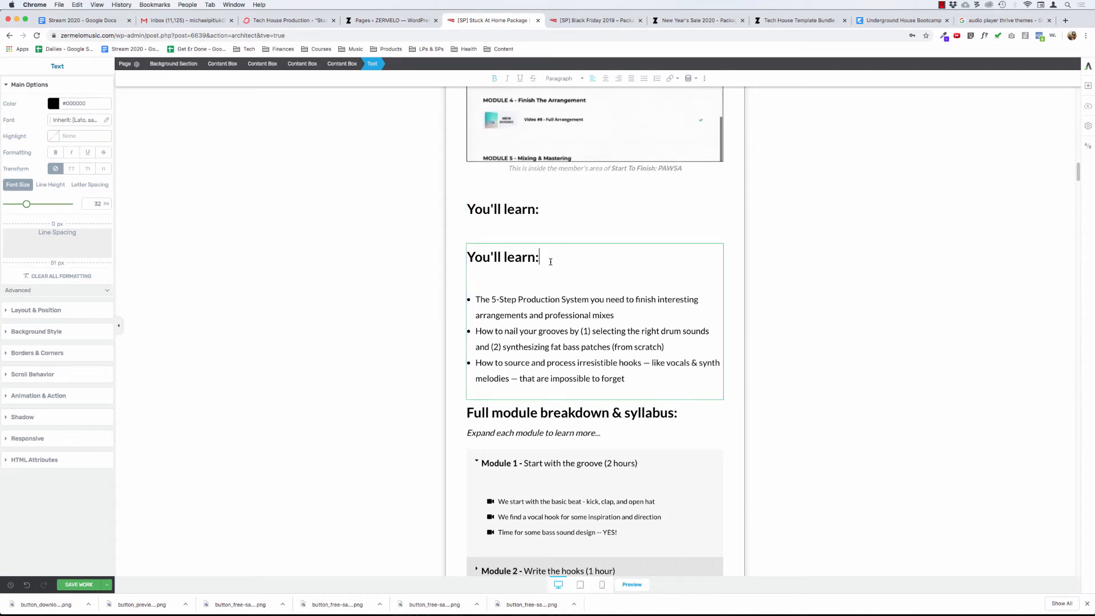
pyautogui.press('super+BackSpace')
pyautogui.press('Delete')
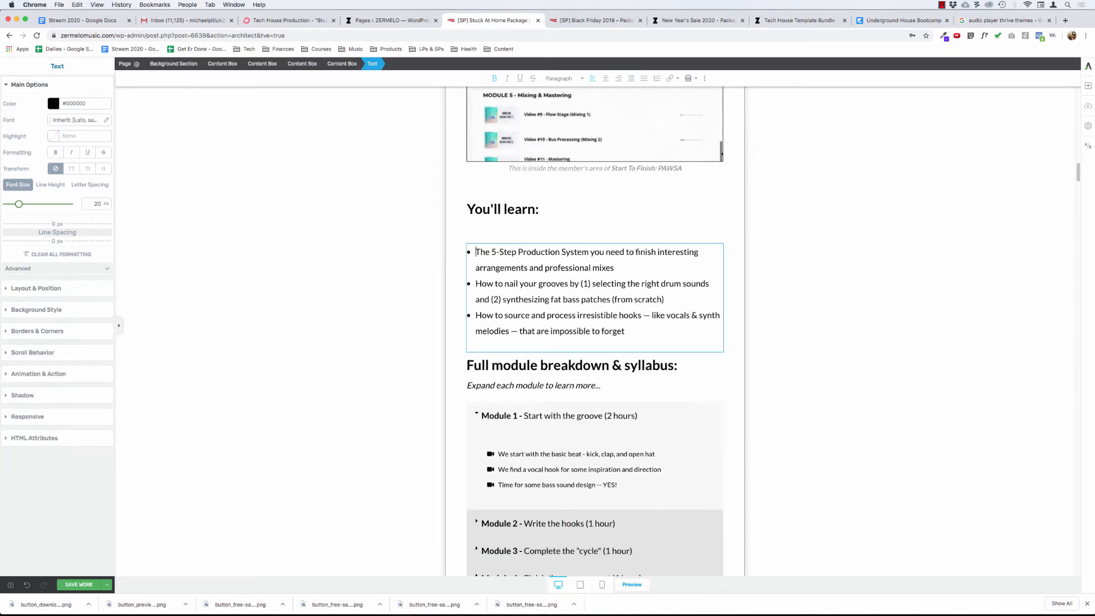
# Step: Reduce the line spacing below the "You'll learn:" heading to 30 px
pyautogui.click(543, 211)
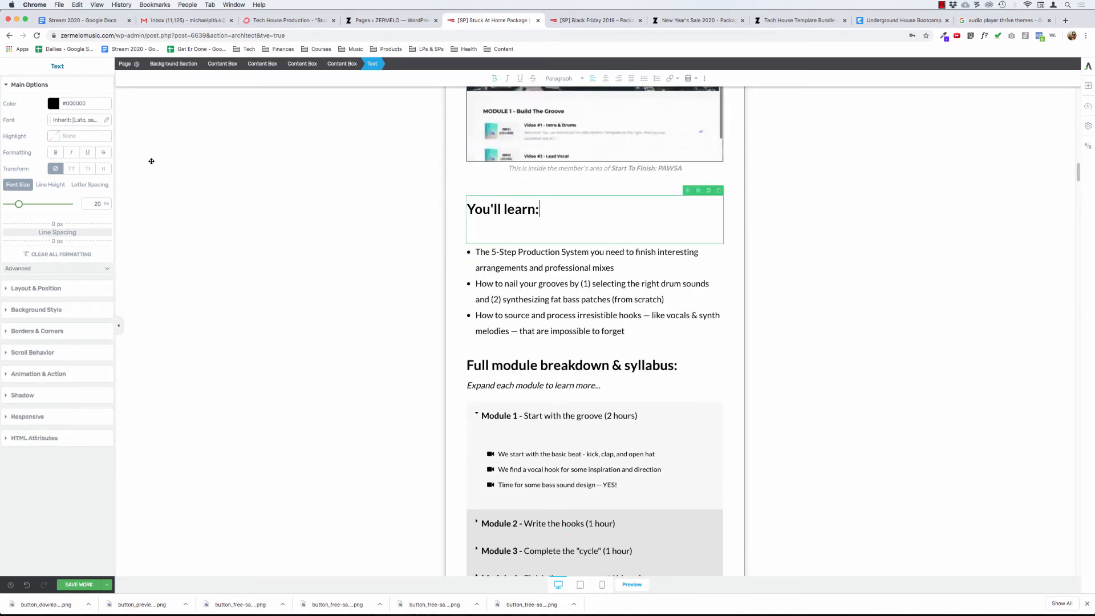
pyautogui.click(499, 251)
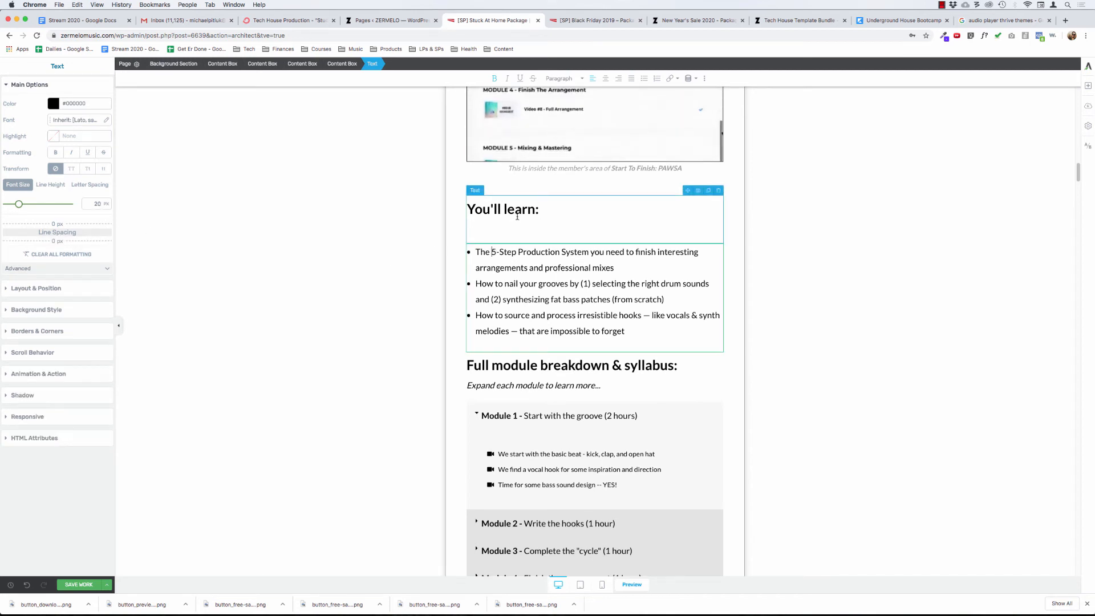
pyautogui.click(518, 217)
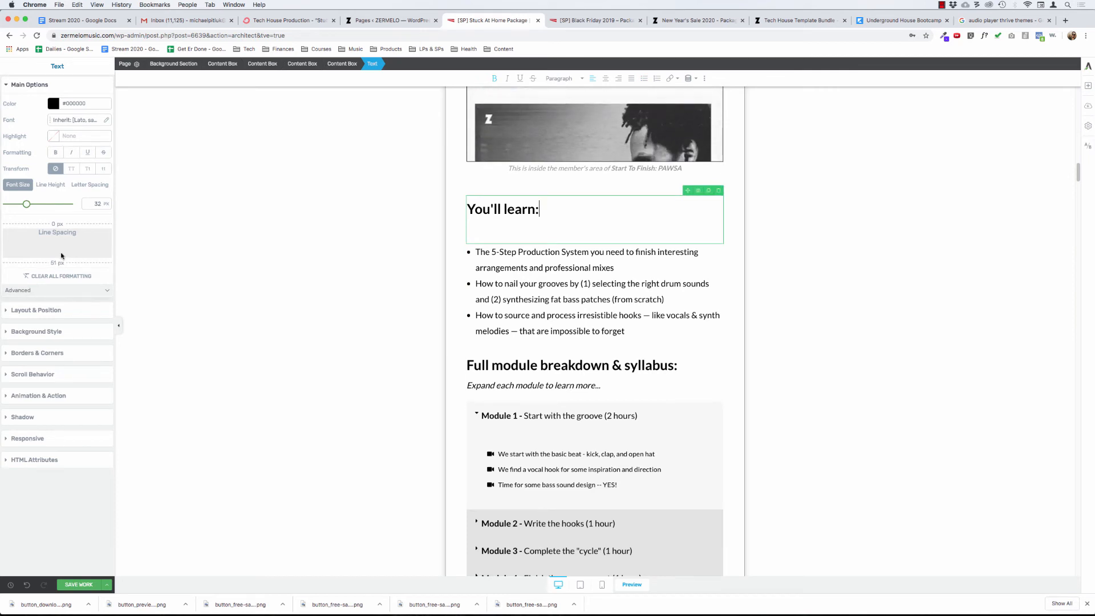
pyautogui.moveTo(62, 256); pyautogui.dragTo(62, 244)
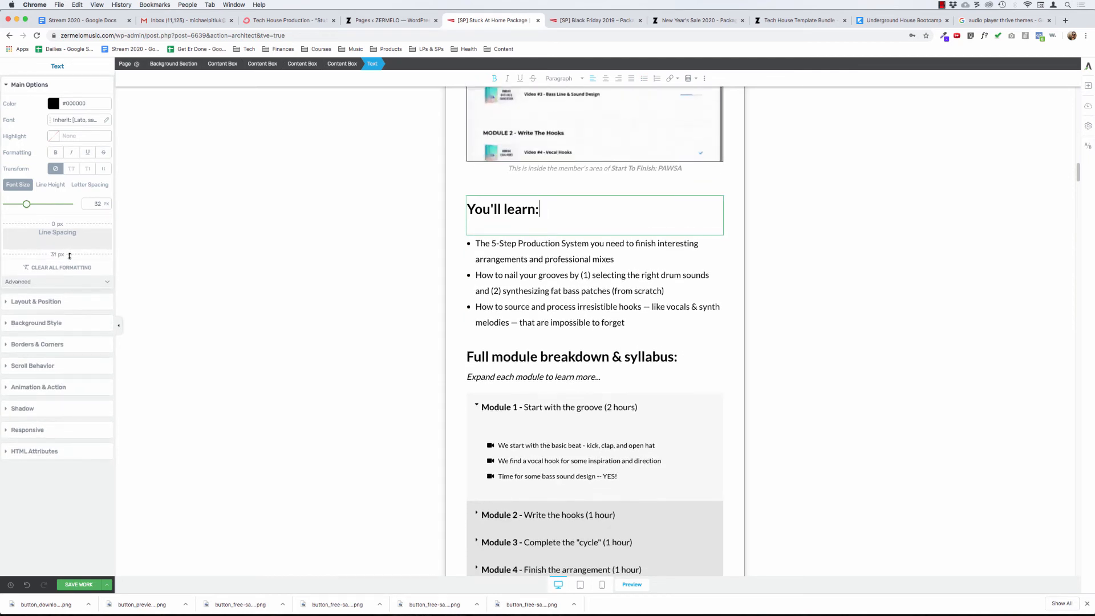
pyautogui.moveTo(69, 256); pyautogui.dragTo(70, 254)
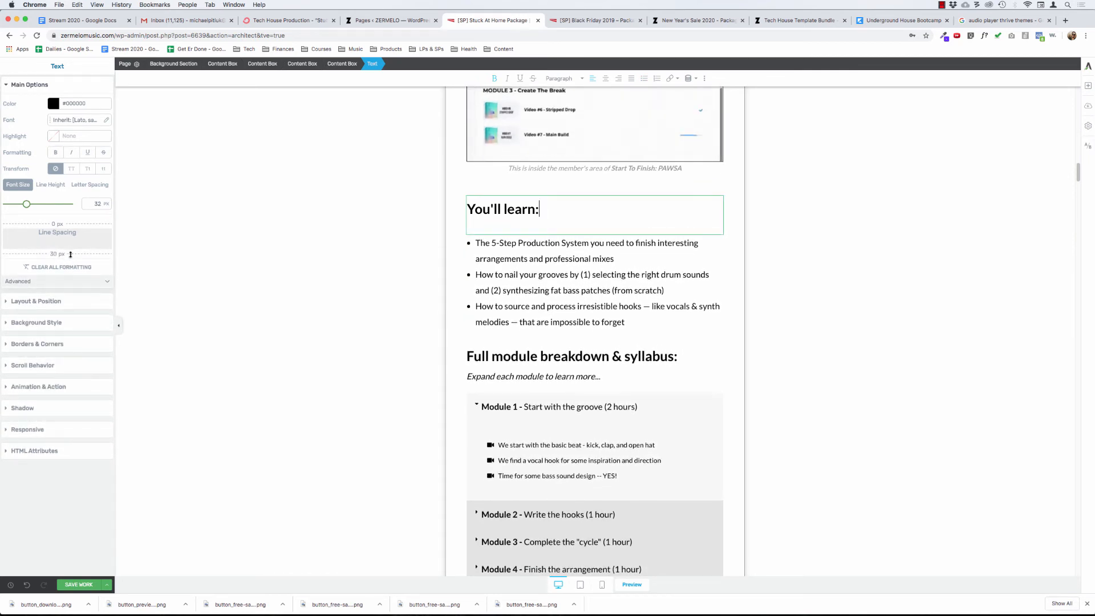
pyautogui.click(481, 342)
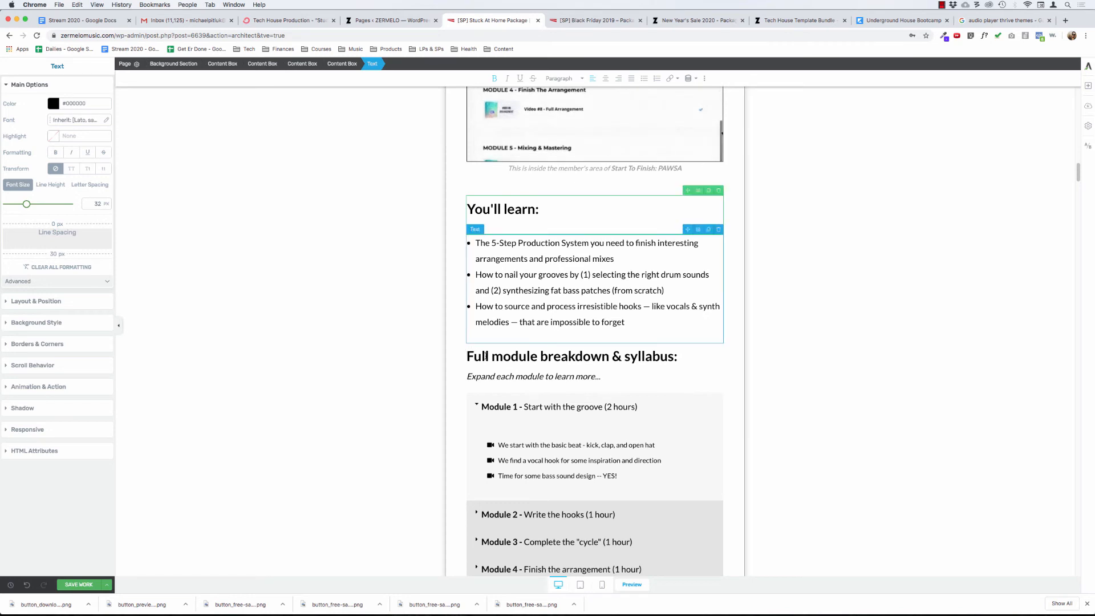
pyautogui.click(499, 322)
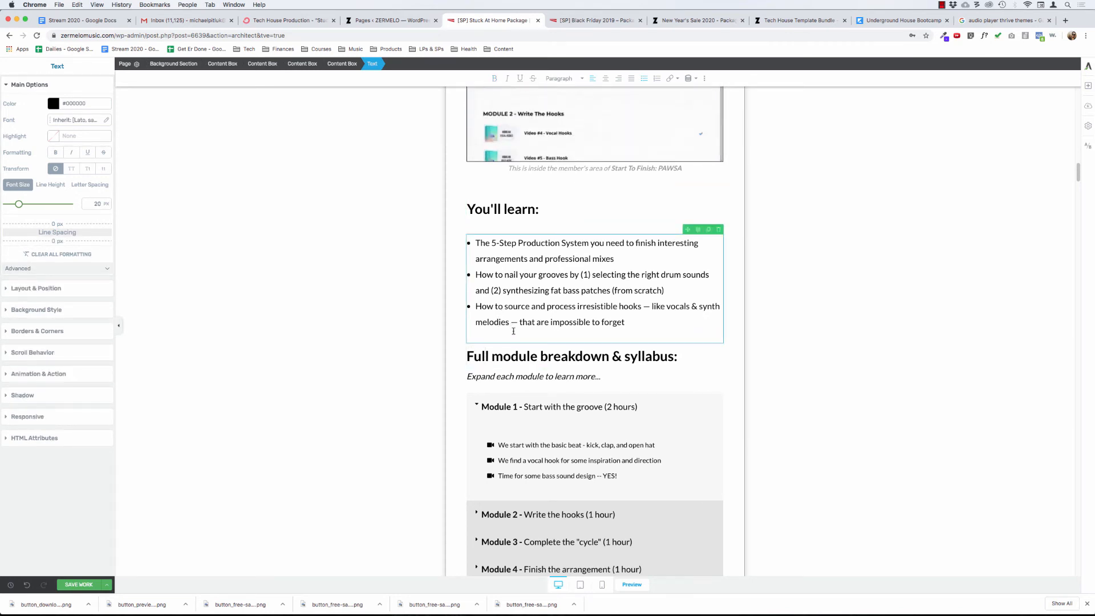
pyautogui.click(494, 209)
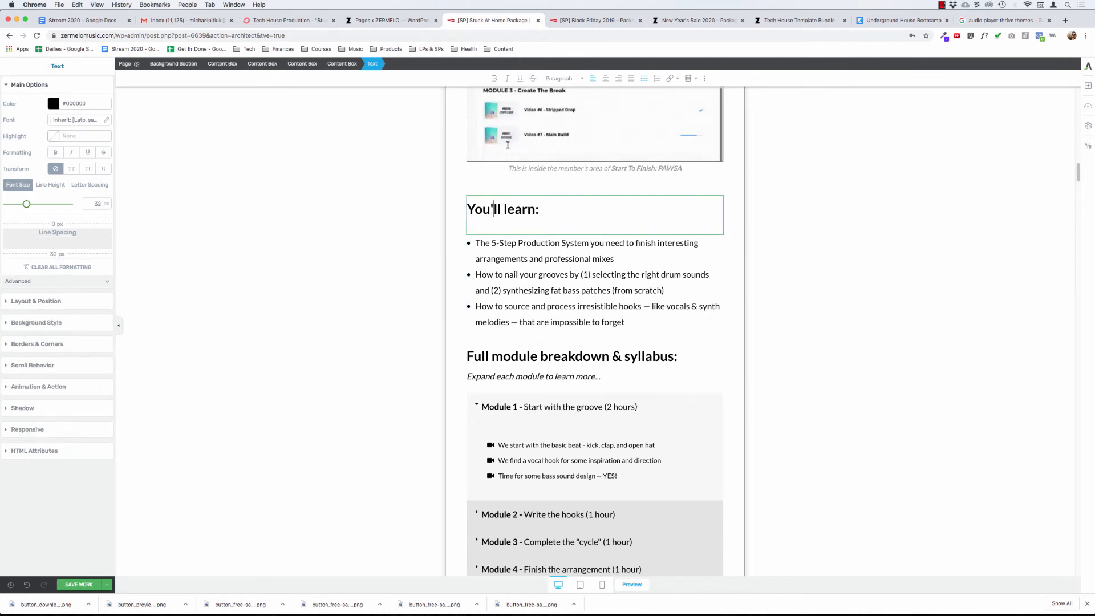
# Step: Set the bottom margin of the caption beneath the PAWSA member's area image to 30 px
pyautogui.click(525, 169)
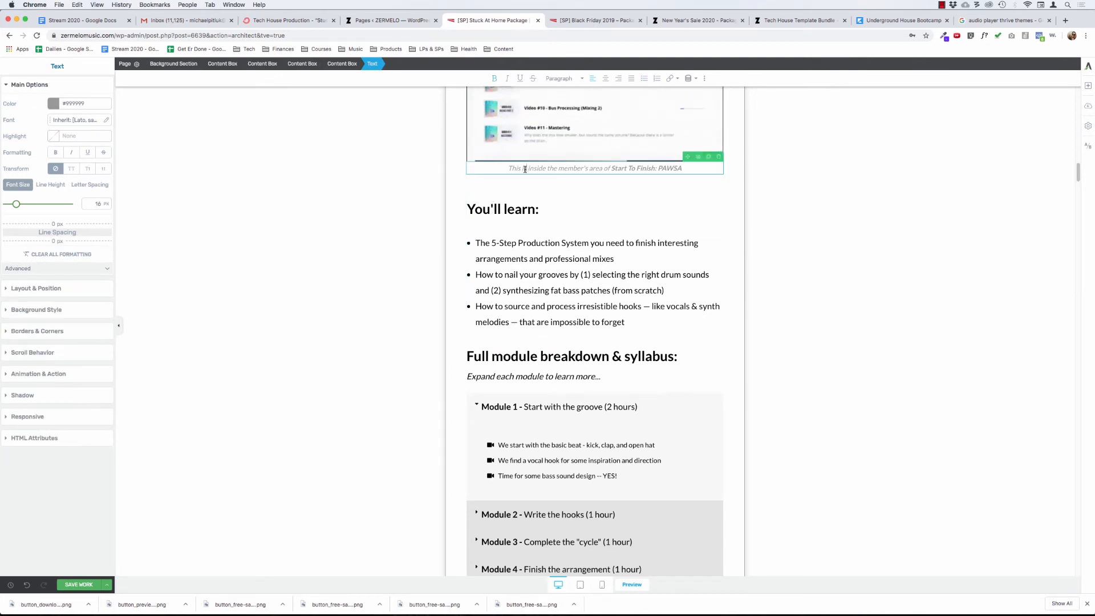
pyautogui.click(66, 288)
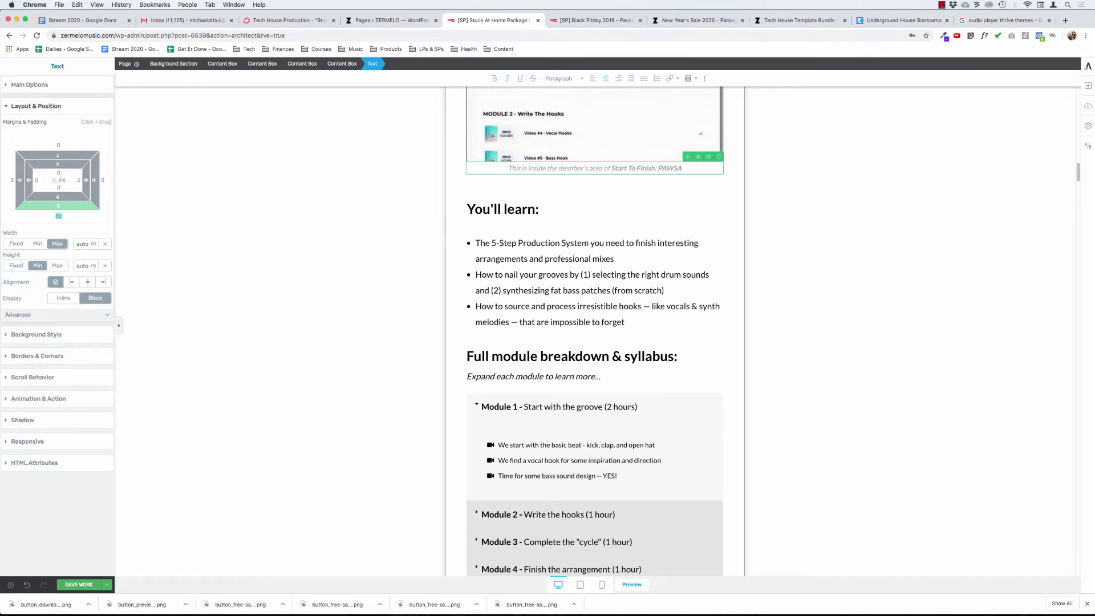
pyautogui.write('30')
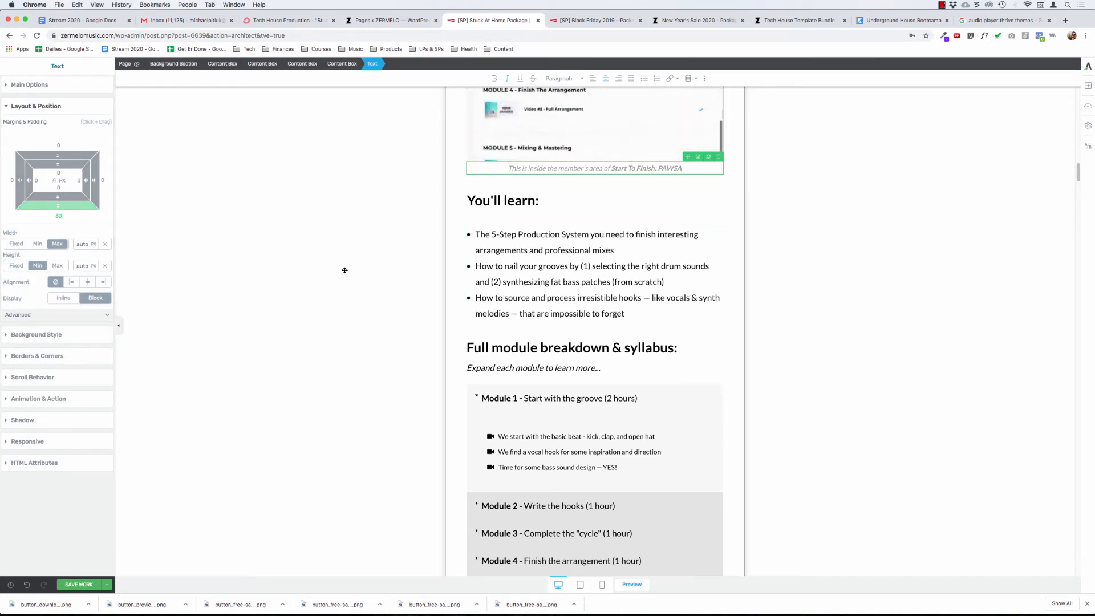
pyautogui.click(338, 270)
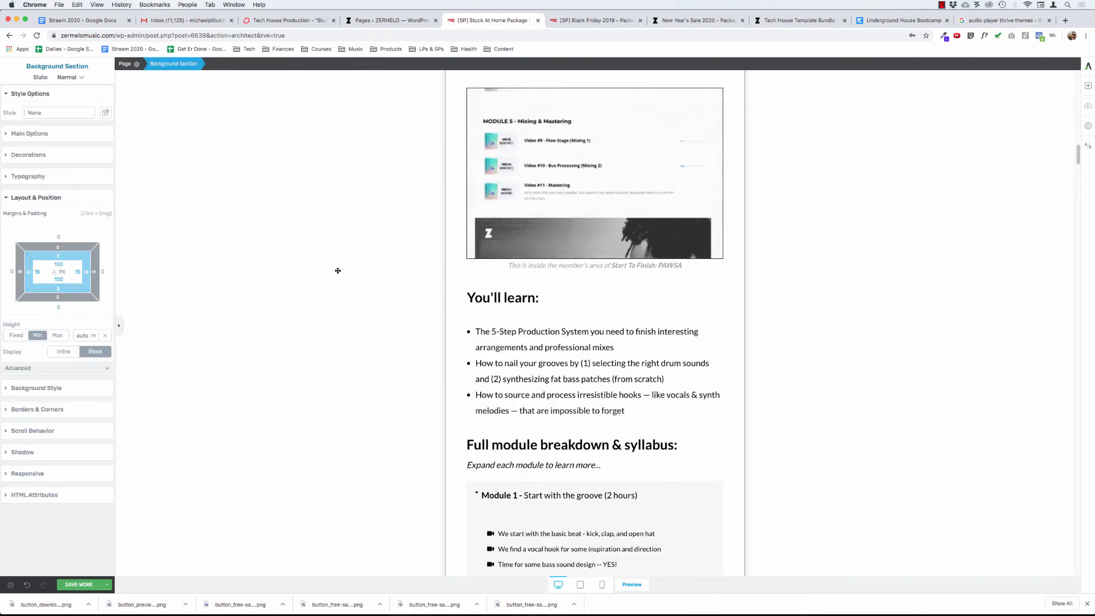
pyautogui.scroll(6, 338, 271)
pyautogui.scroll(-5, 337, 270)
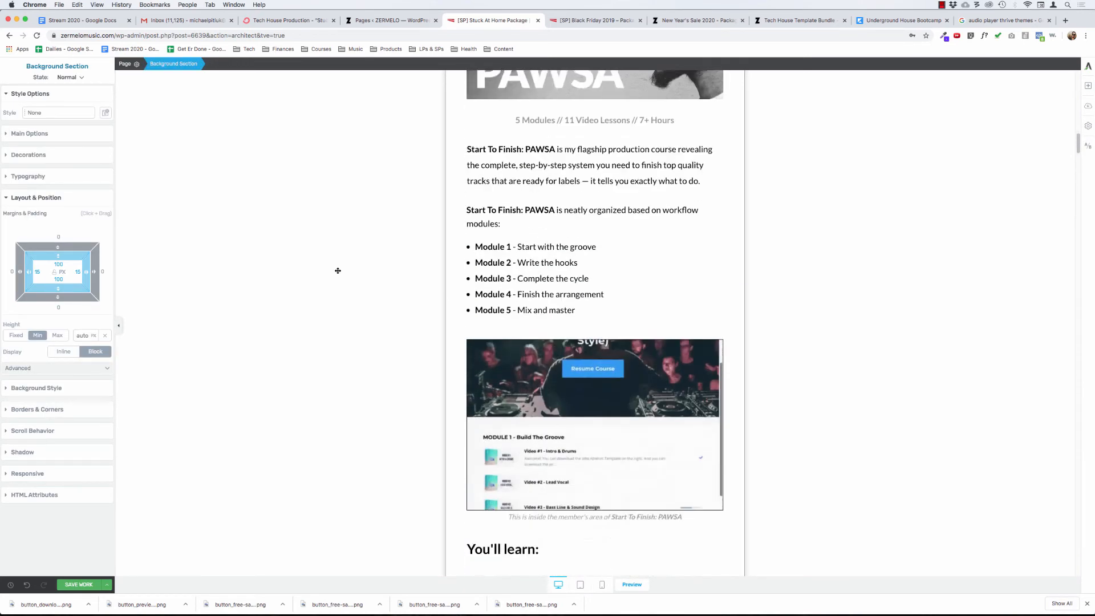
pyautogui.scroll(-1, 338, 271)
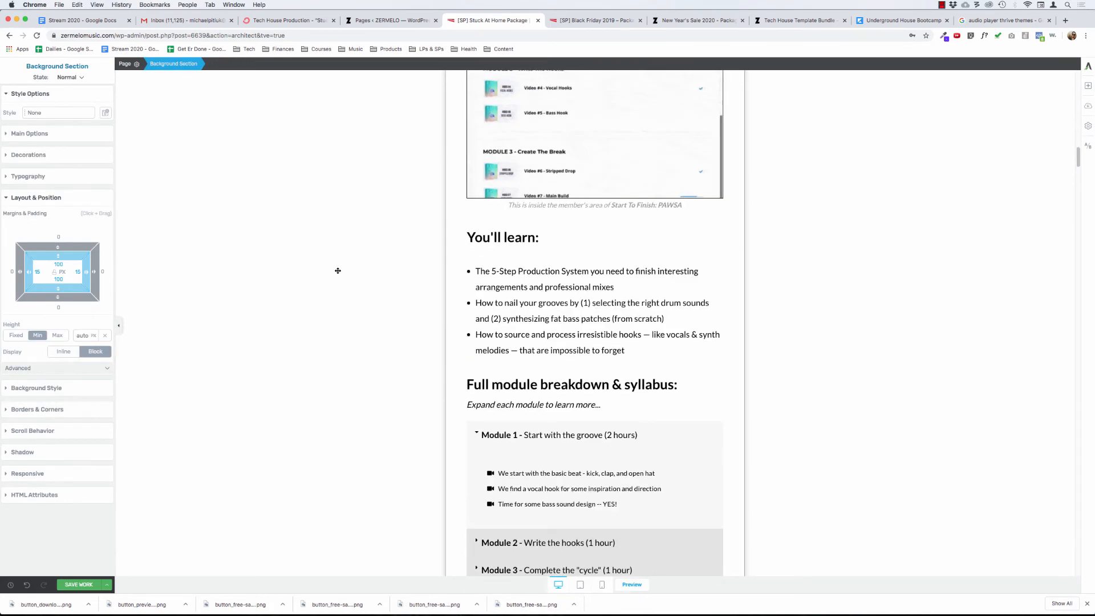
pyautogui.scroll(-3, 338, 270)
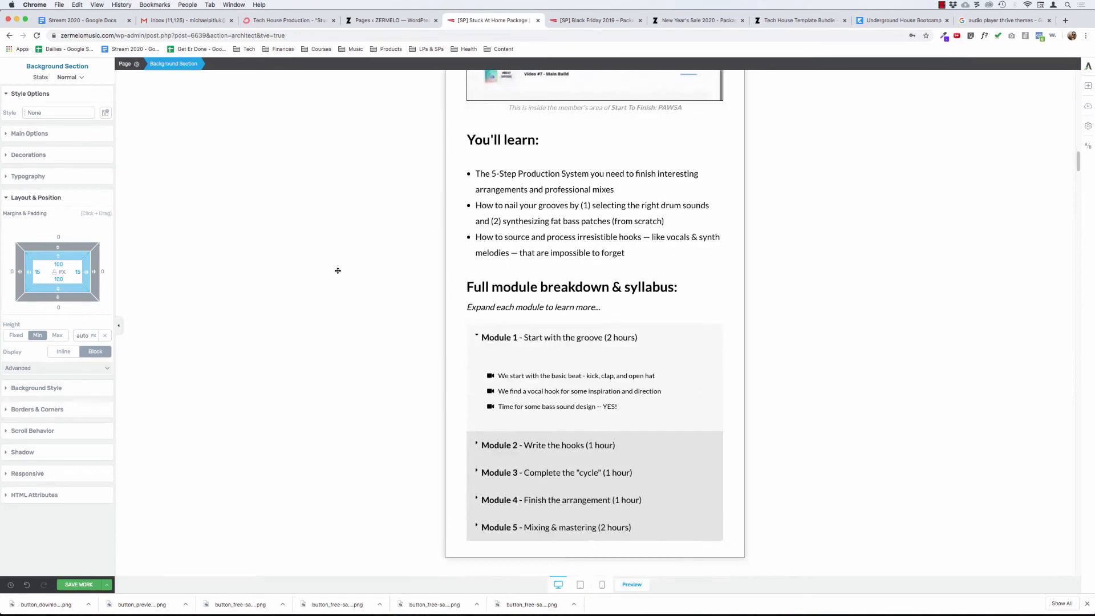
# Step: Collapse the Module 1 toggle and set the "Expand each module to learn more..." text's bottom margin to 30 px
pyautogui.click(624, 328)
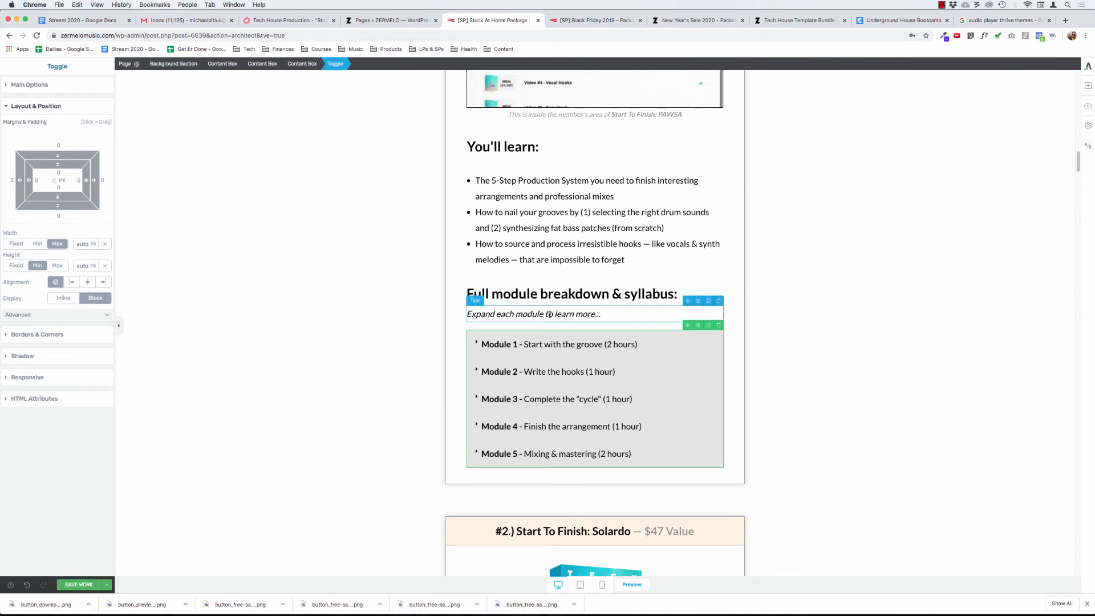
pyautogui.click(548, 315)
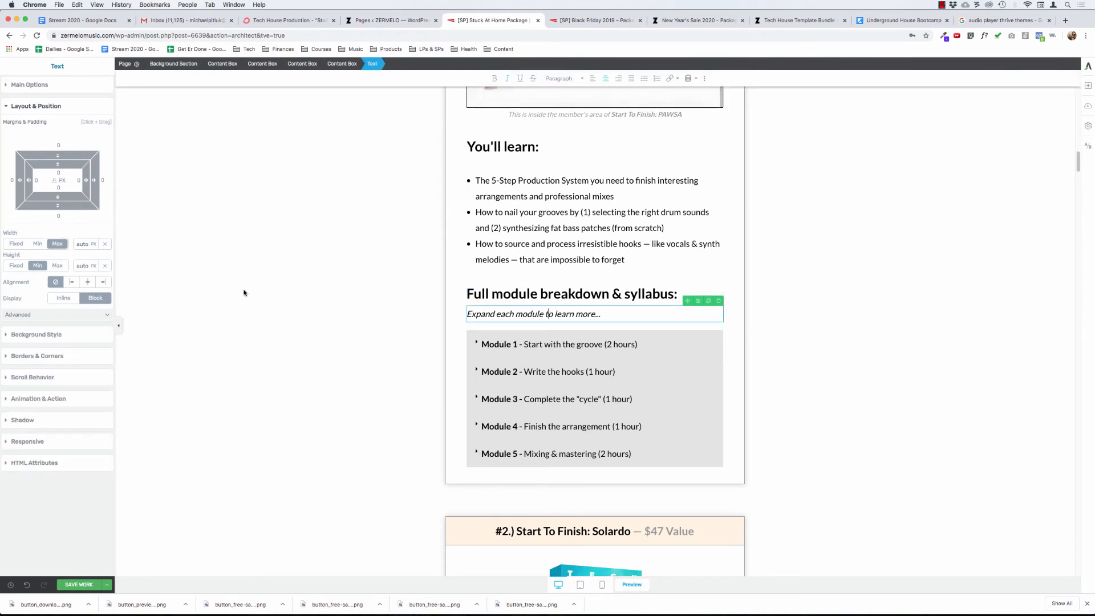
pyautogui.click(59, 215)
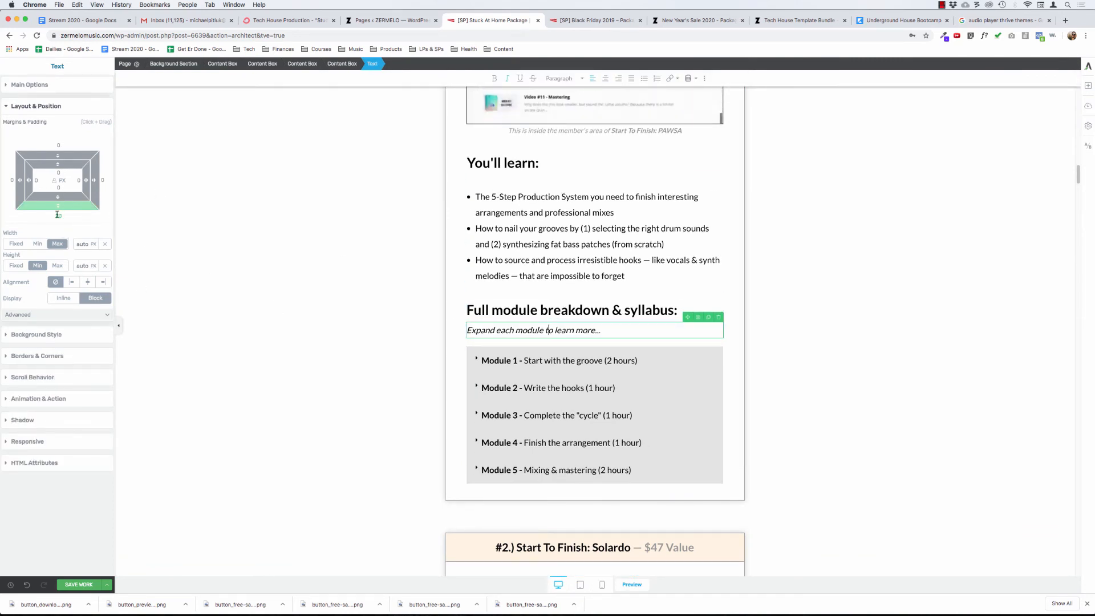
pyautogui.write('30')
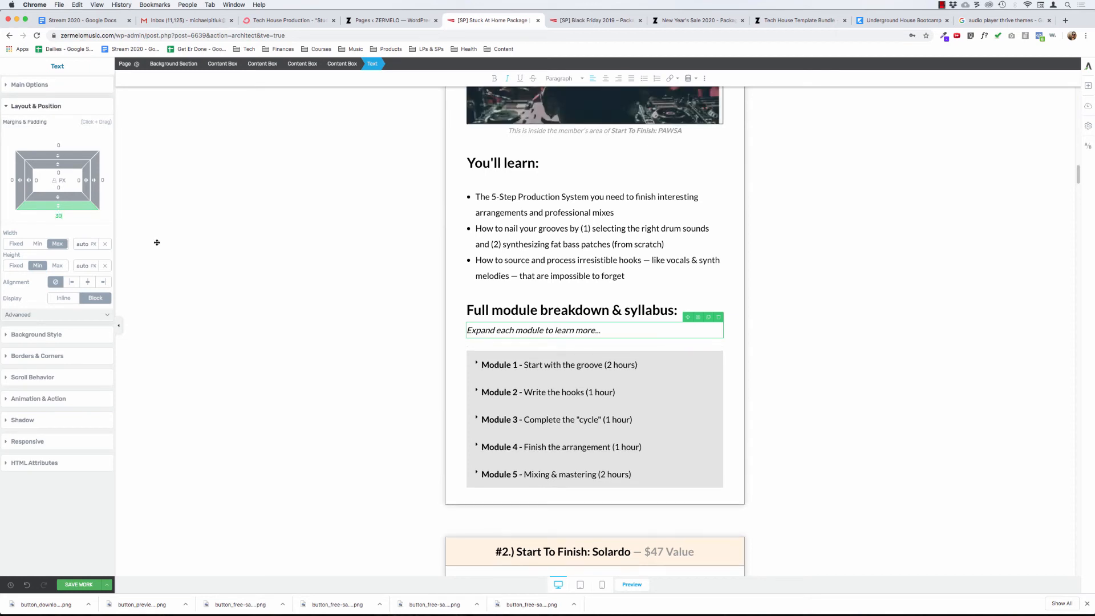
pyautogui.click(219, 282)
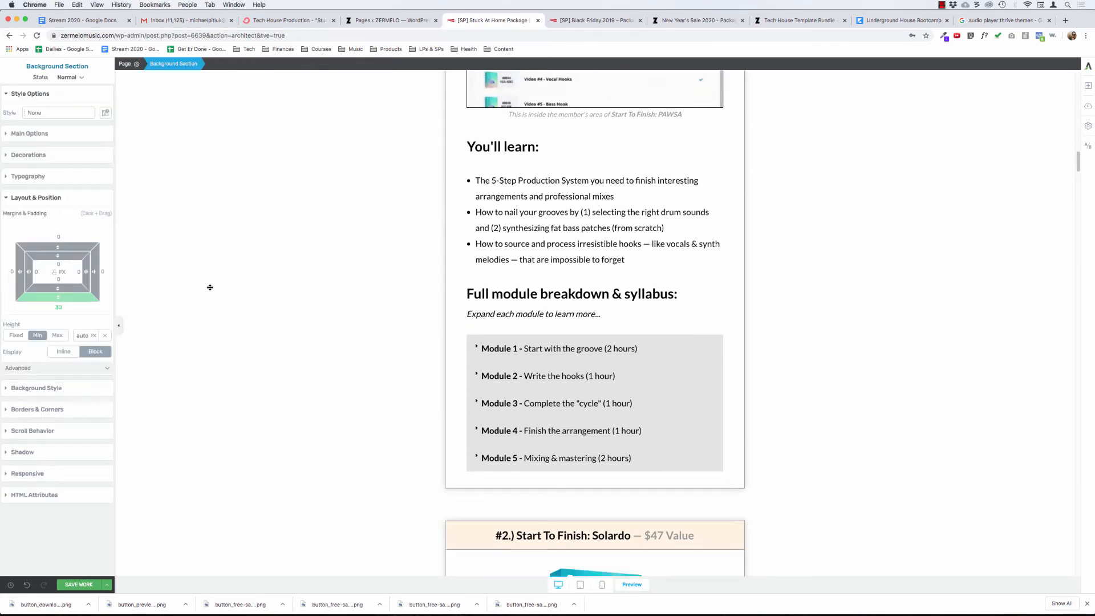
# Step: Review the spacing of the restyled PAWSA card and save the page
pyautogui.scroll(1, 211, 291)
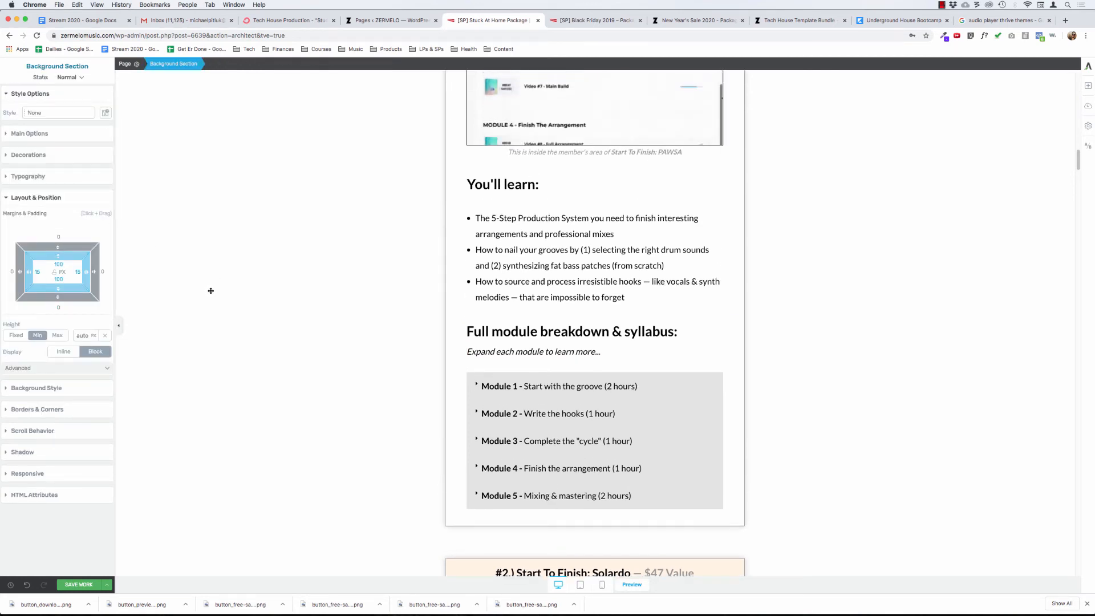
pyautogui.scroll(10, 218, 289)
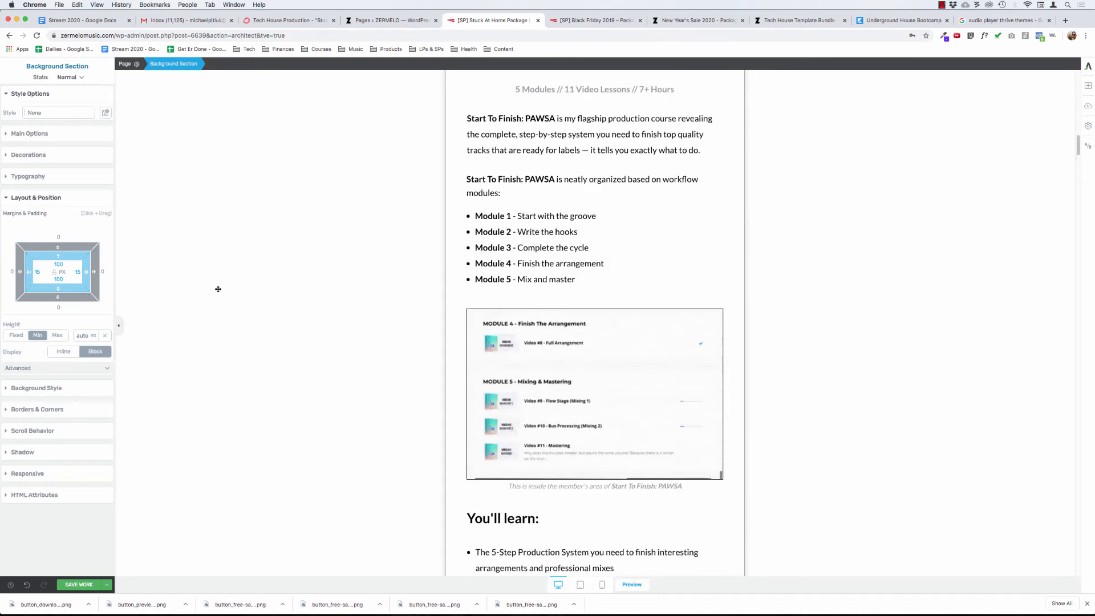
pyautogui.scroll(-10, 218, 289)
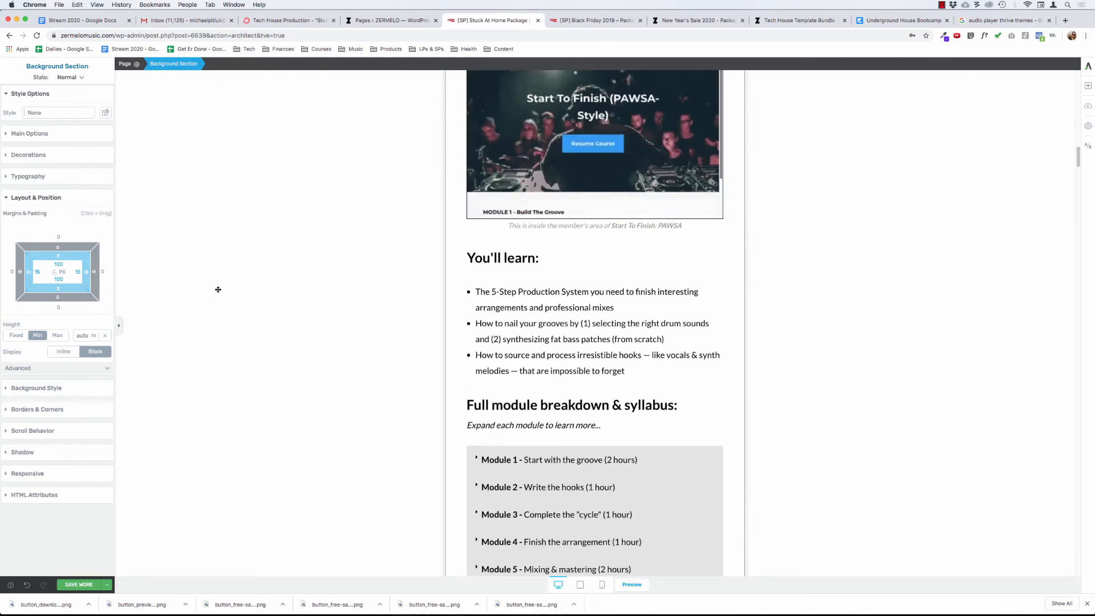
pyautogui.click(85, 584)
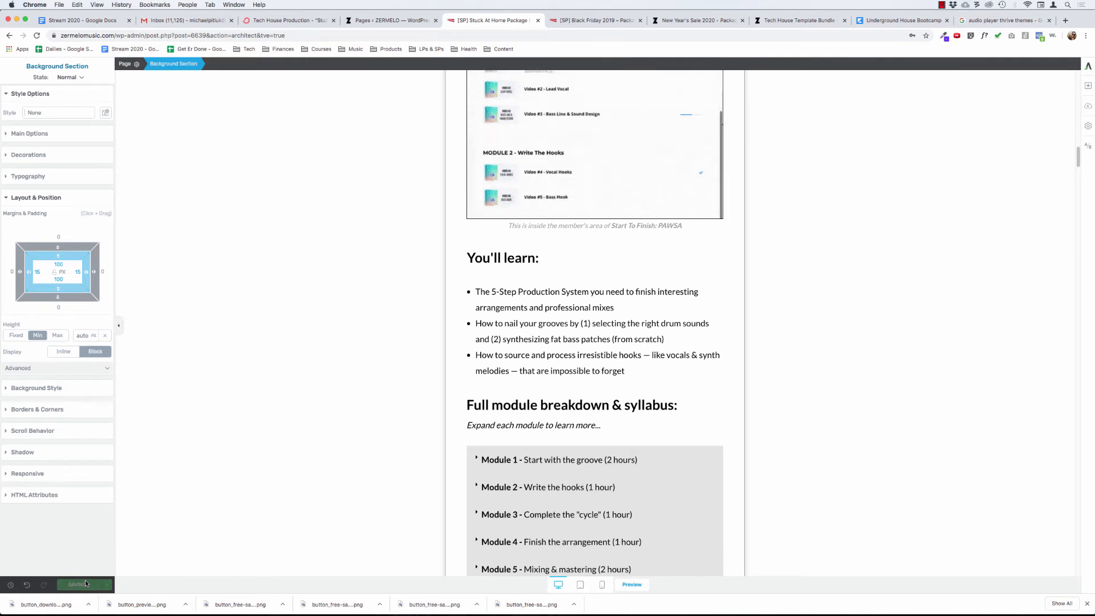
# Step: Set the left and right padding of the intro section containing the package's "You'll learn:" checklist to 15 px
pyautogui.scroll(-15, 379, 340)
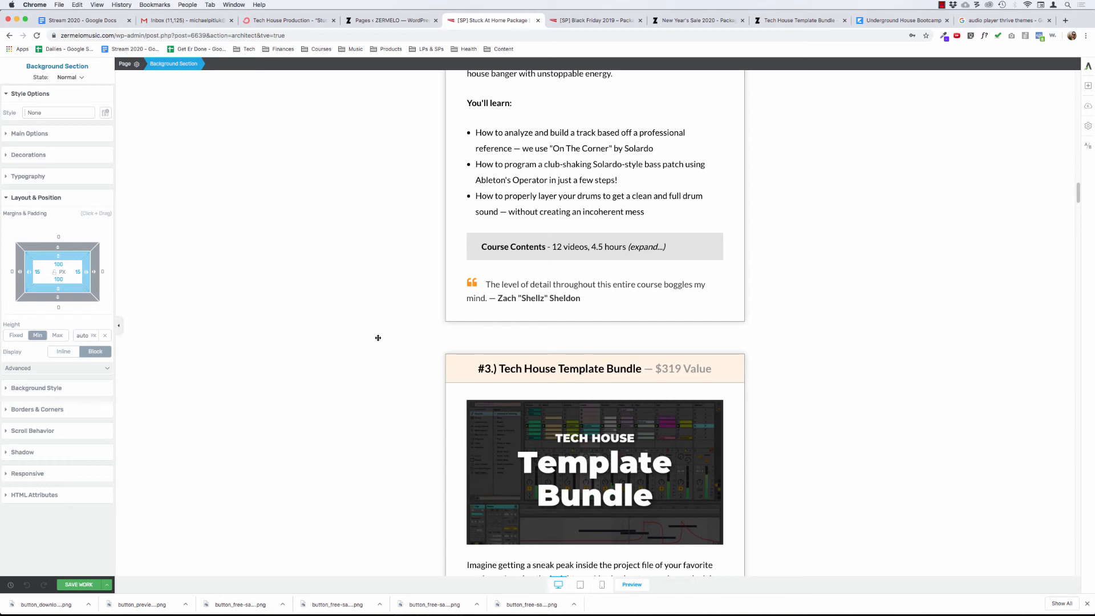
pyautogui.scroll(10, 378, 337)
pyautogui.scroll(20, 377, 337)
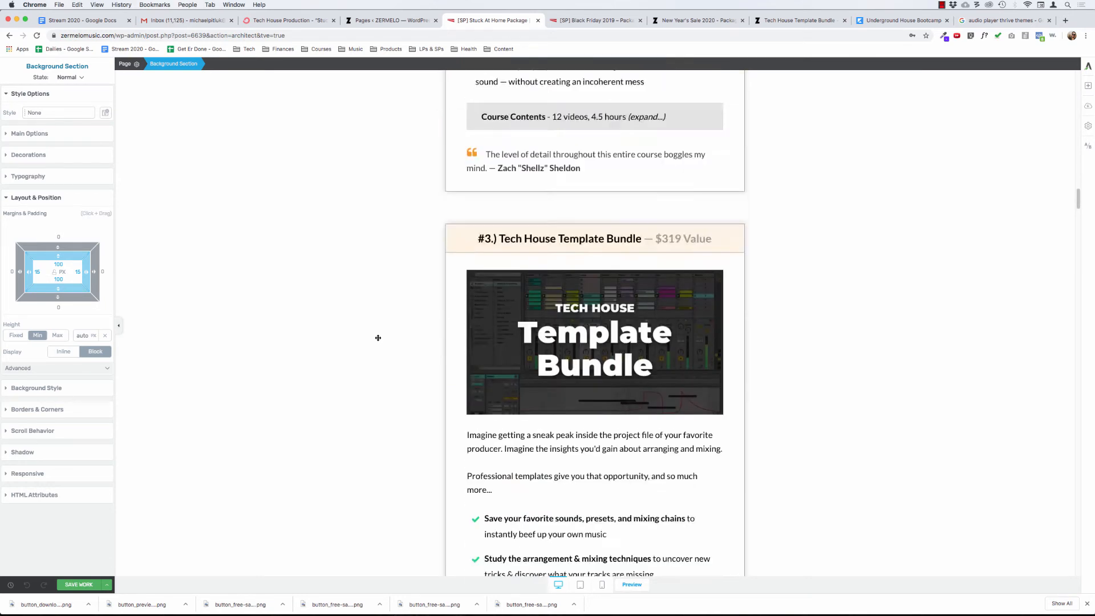
pyautogui.scroll(-4, 377, 337)
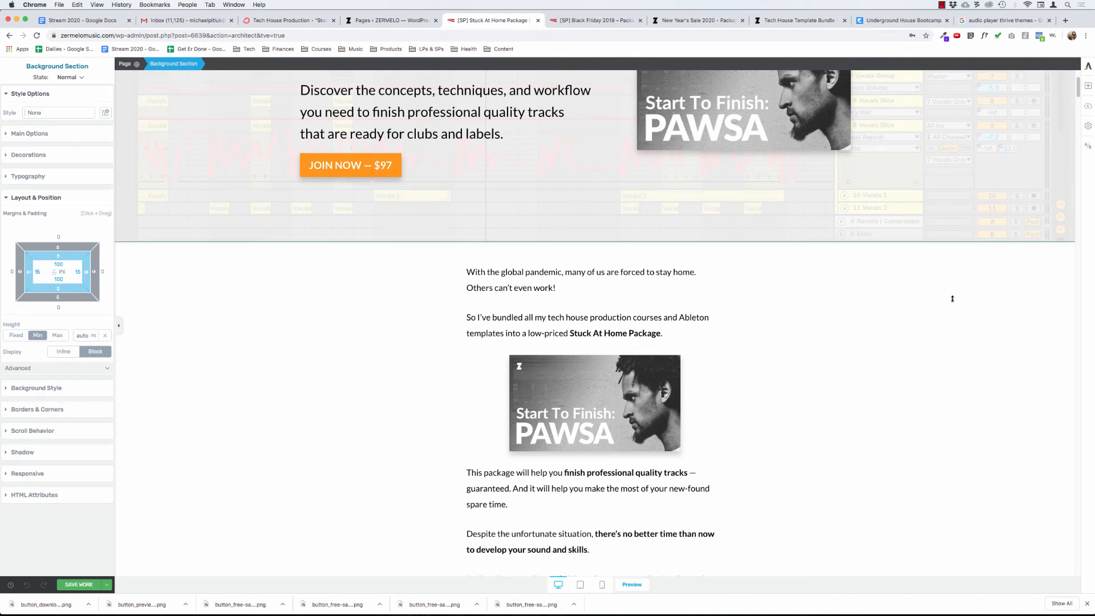
pyautogui.scroll(-10, 1073, 136)
pyautogui.click(885, 212)
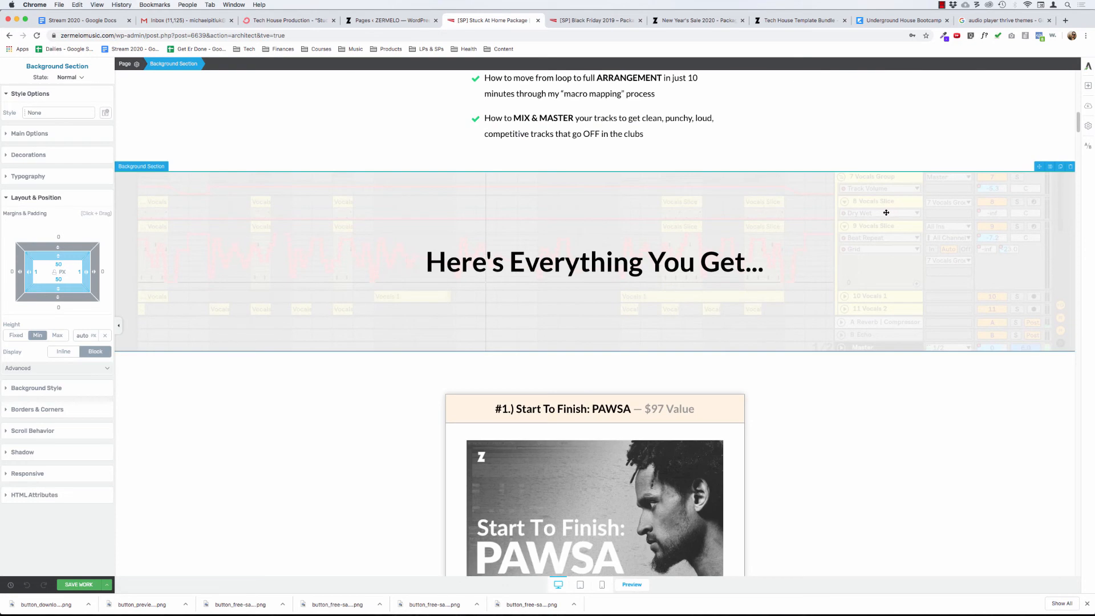
pyautogui.click(325, 217)
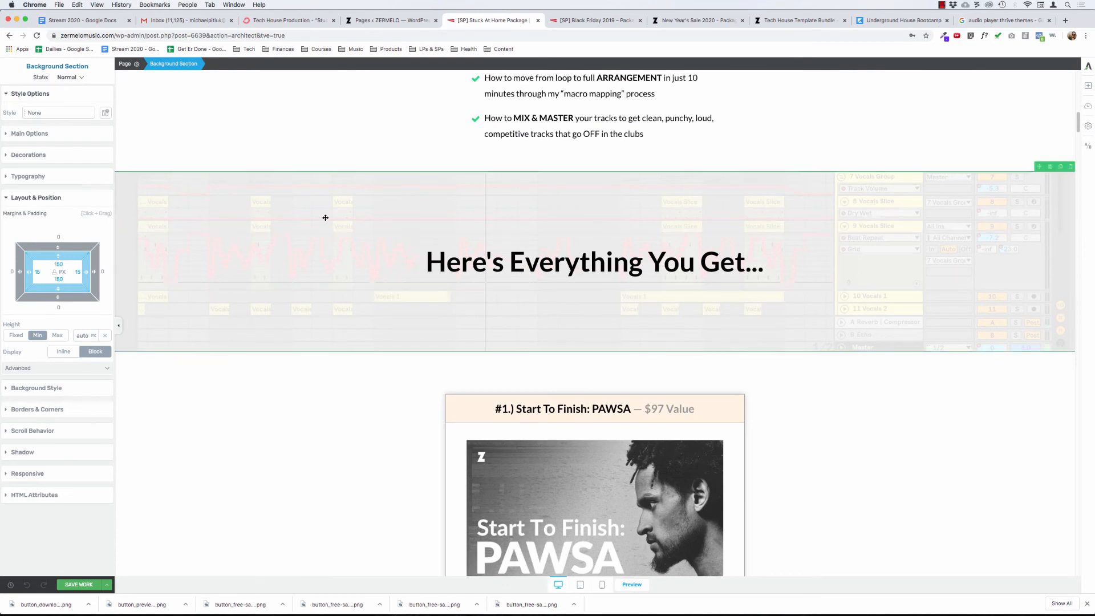
pyautogui.click(317, 126)
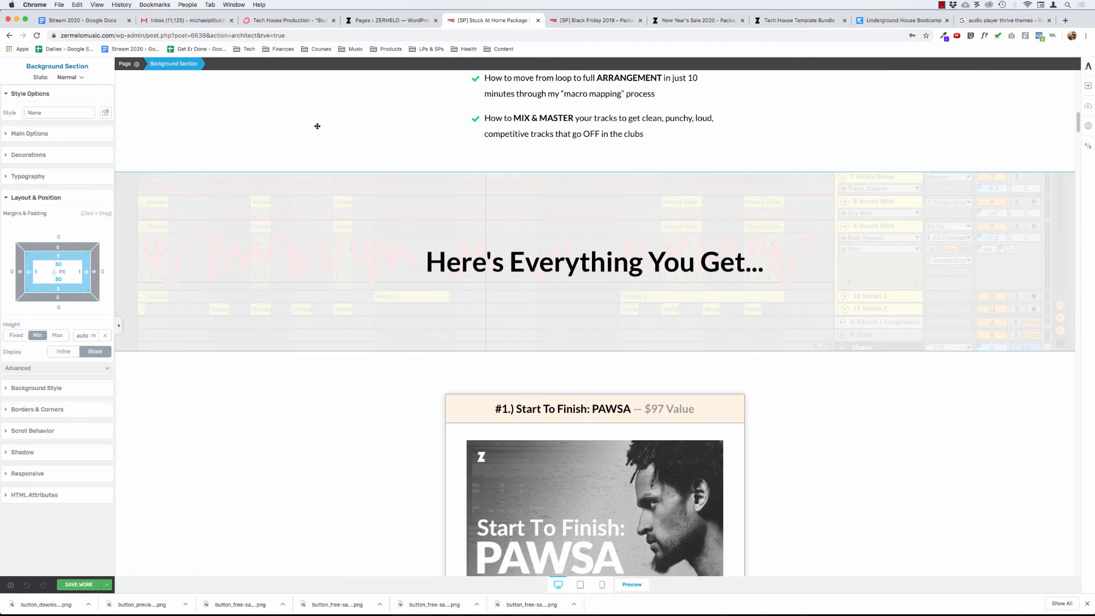
pyautogui.scroll(8, 303, 121)
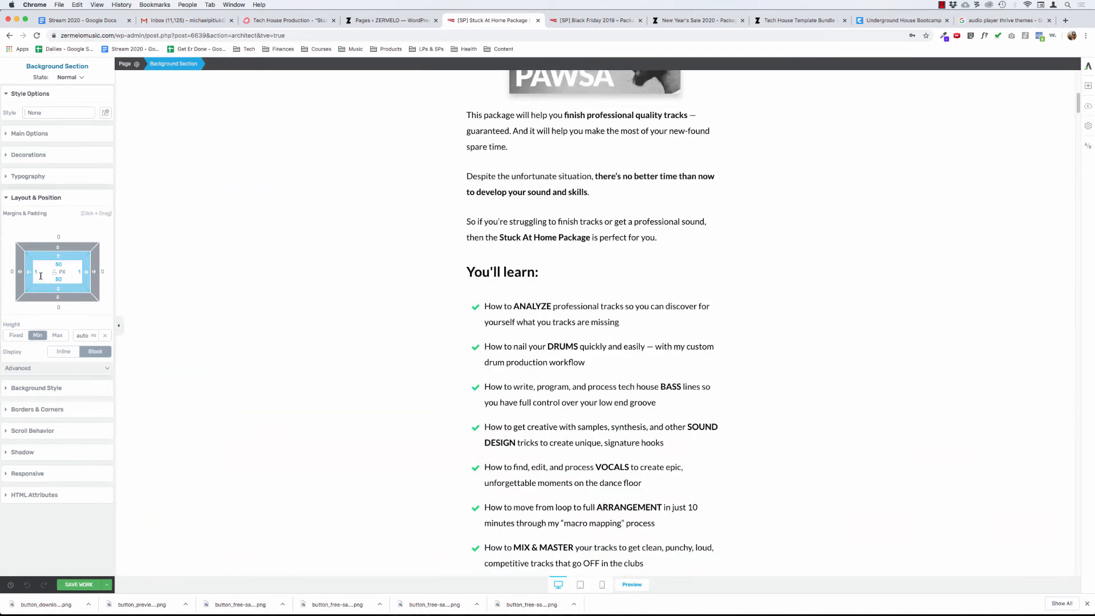
pyautogui.write('5')
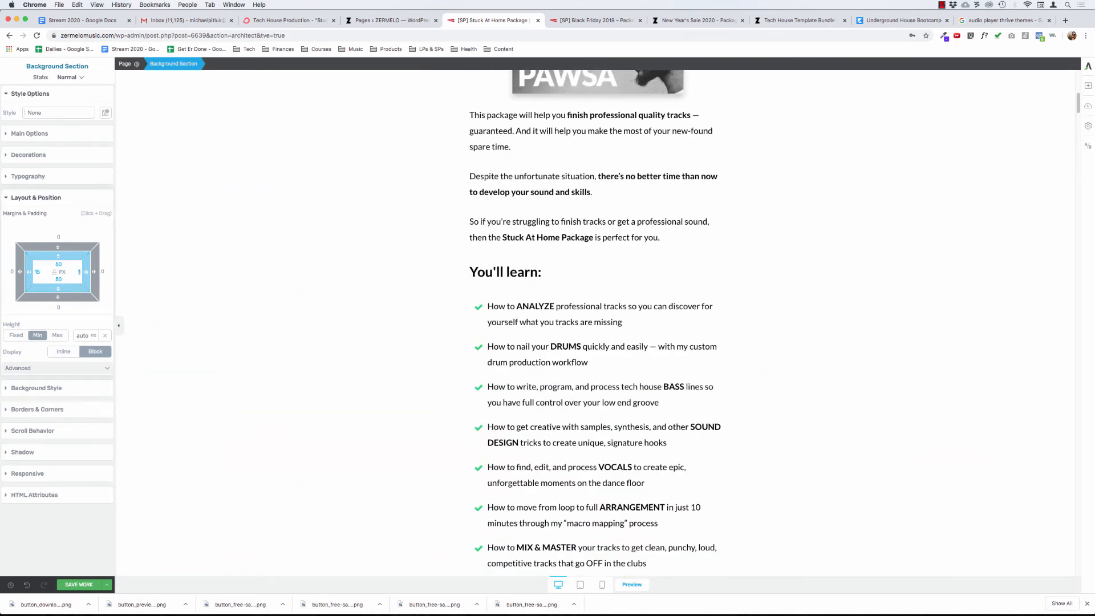
pyautogui.write('5')
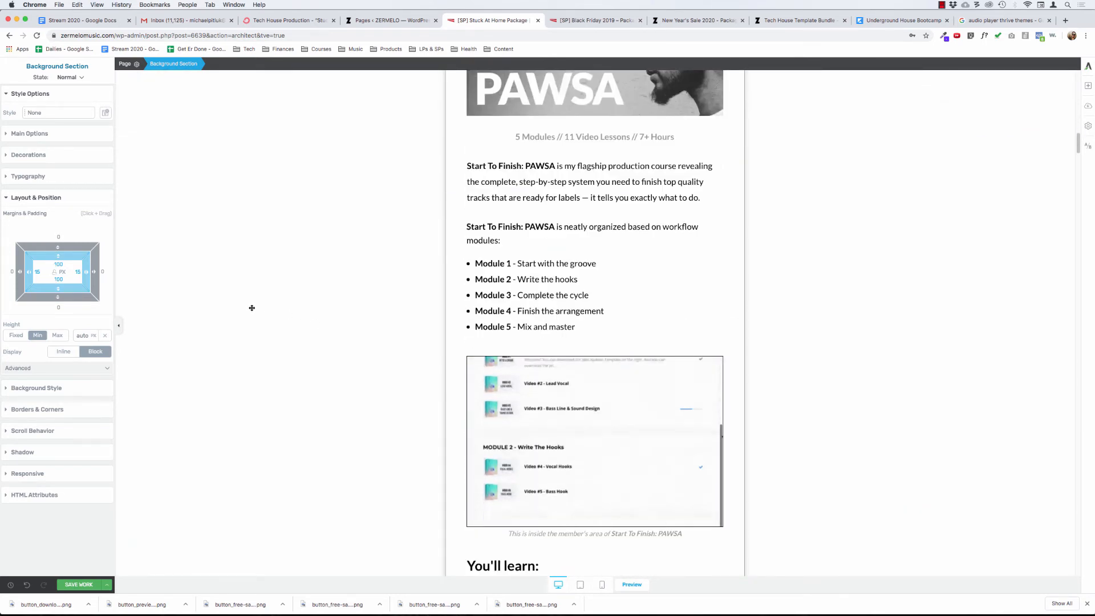
# Step: Check the side padding of the course cards section and the "Ready To Get Started?" section
pyautogui.scroll(-15, 251, 308)
pyautogui.scroll(-20, 251, 308)
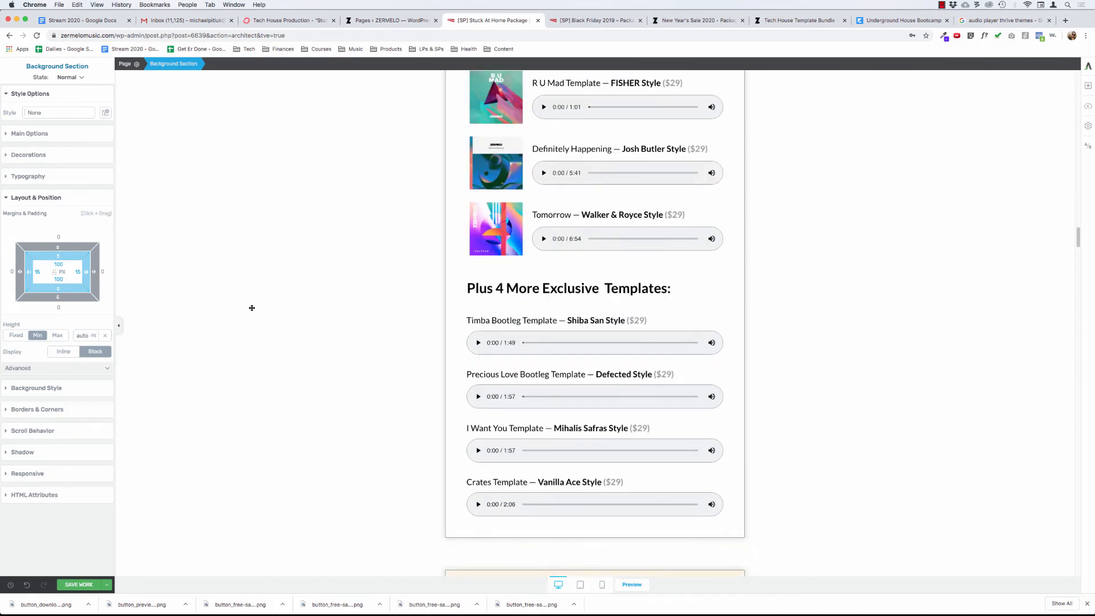
pyautogui.scroll(-15, 251, 308)
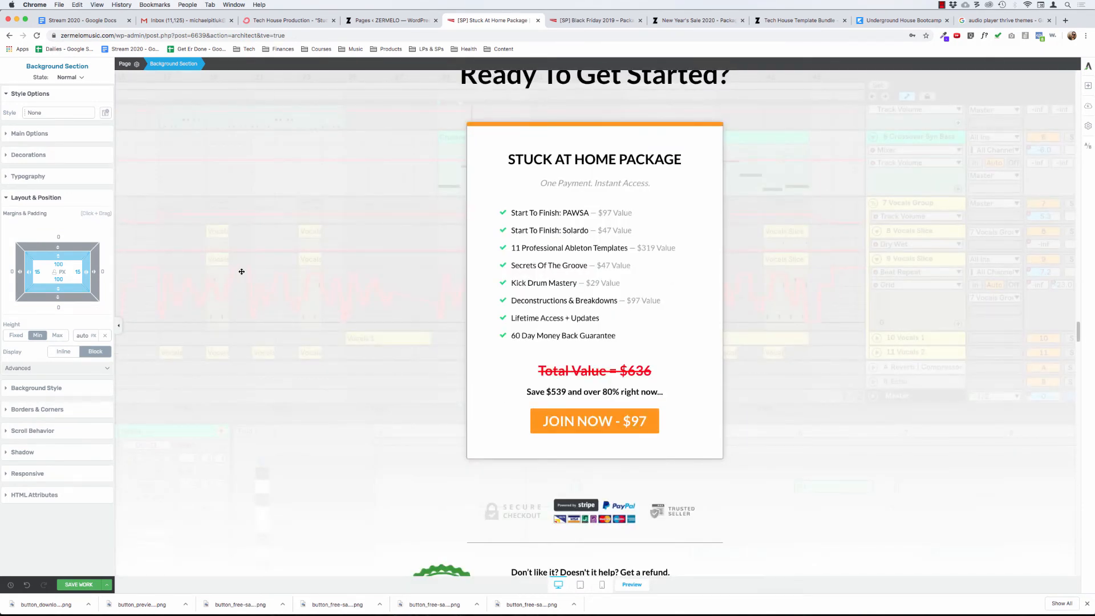
pyautogui.click(241, 271)
pyautogui.scroll(-1, 216, 301)
pyautogui.scroll(3, 217, 301)
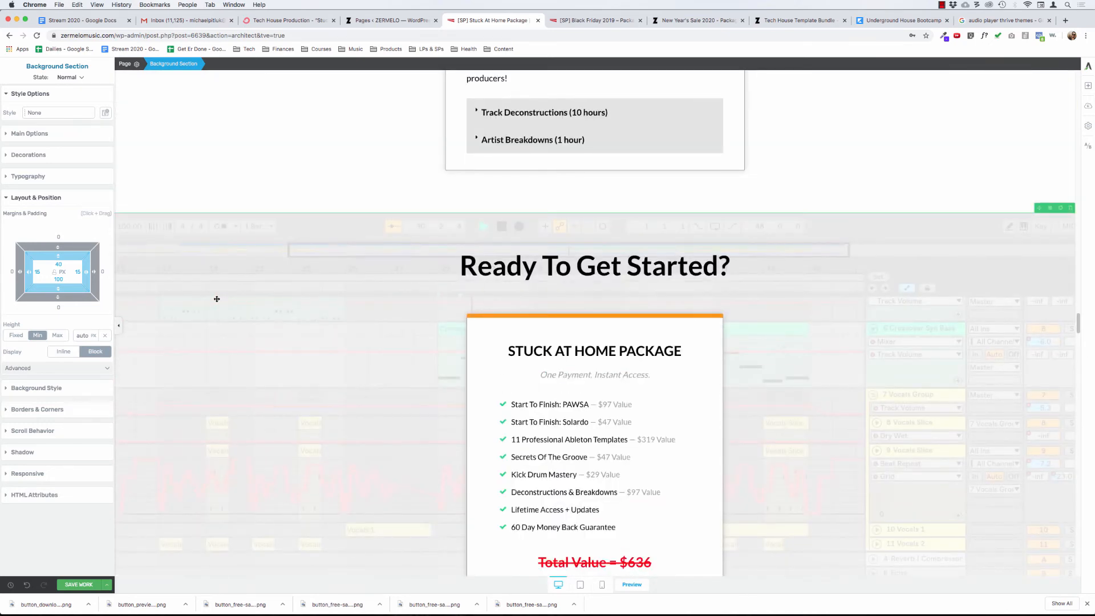
# Step: Delete the redundant Start To Finish: PAWSA background section between the student success stories and Student Testimonials
pyautogui.scroll(-6, 217, 300)
pyautogui.scroll(-10, 216, 299)
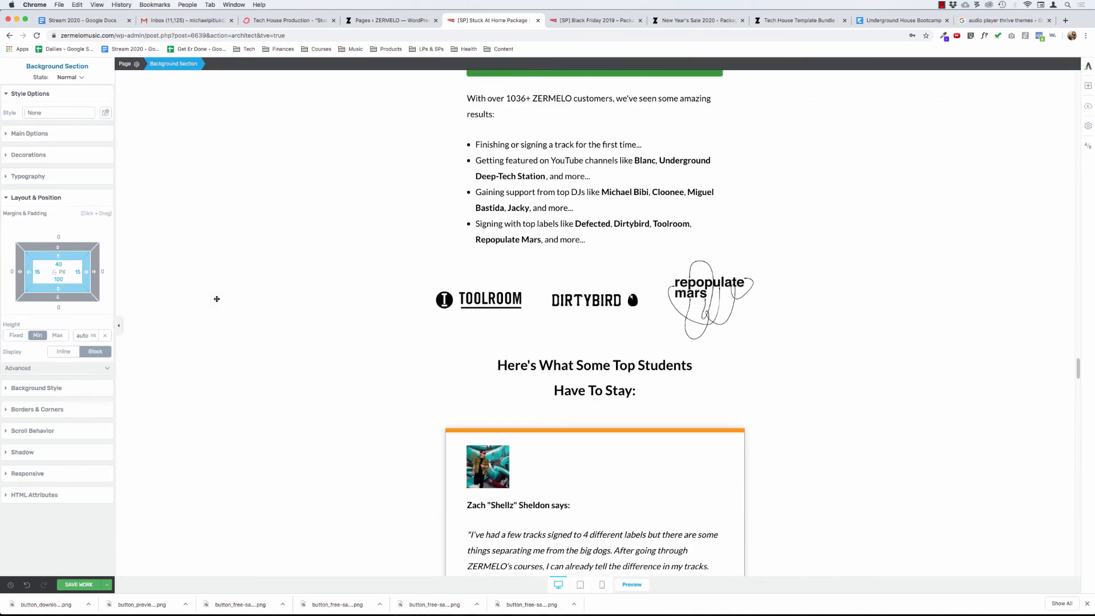
pyautogui.scroll(-5, 217, 299)
pyautogui.scroll(-10, 217, 299)
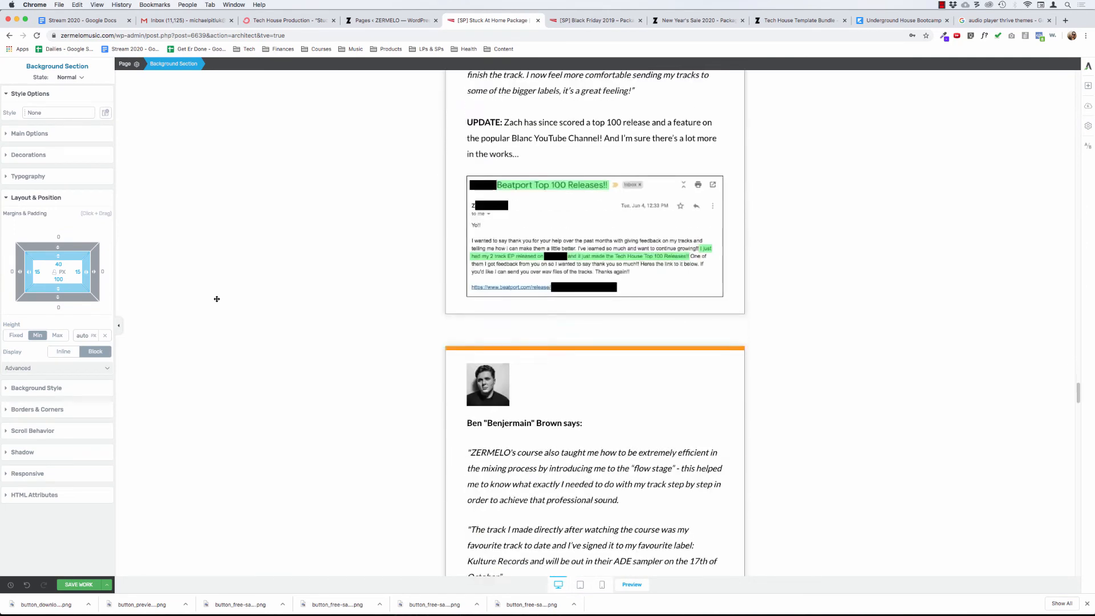
pyautogui.scroll(-15, 217, 298)
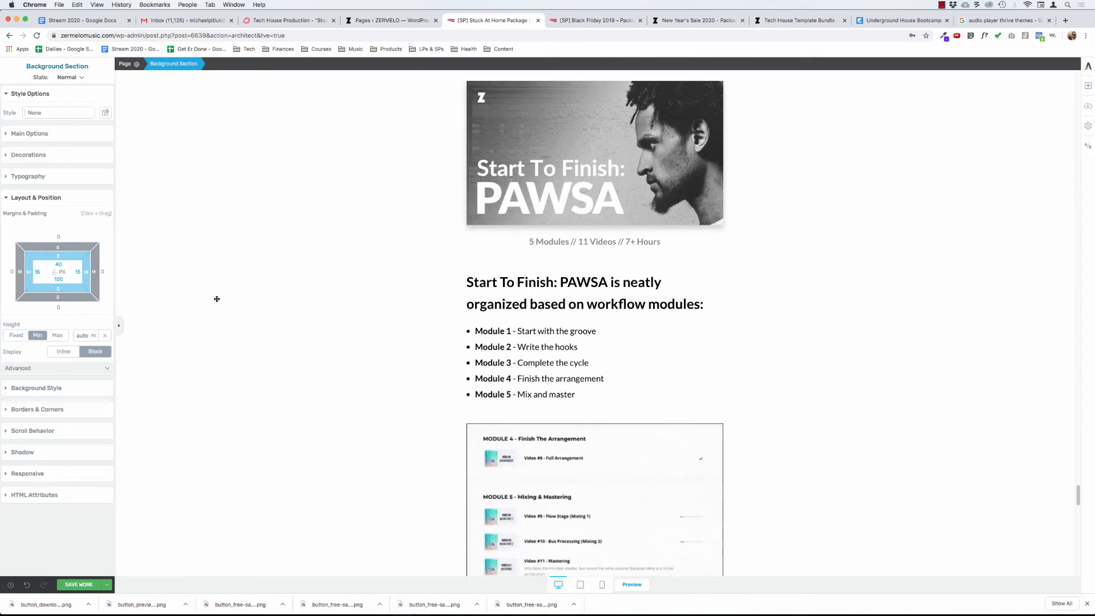
pyautogui.scroll(5, 217, 299)
pyautogui.scroll(-10, 250, 289)
pyautogui.scroll(10, 262, 280)
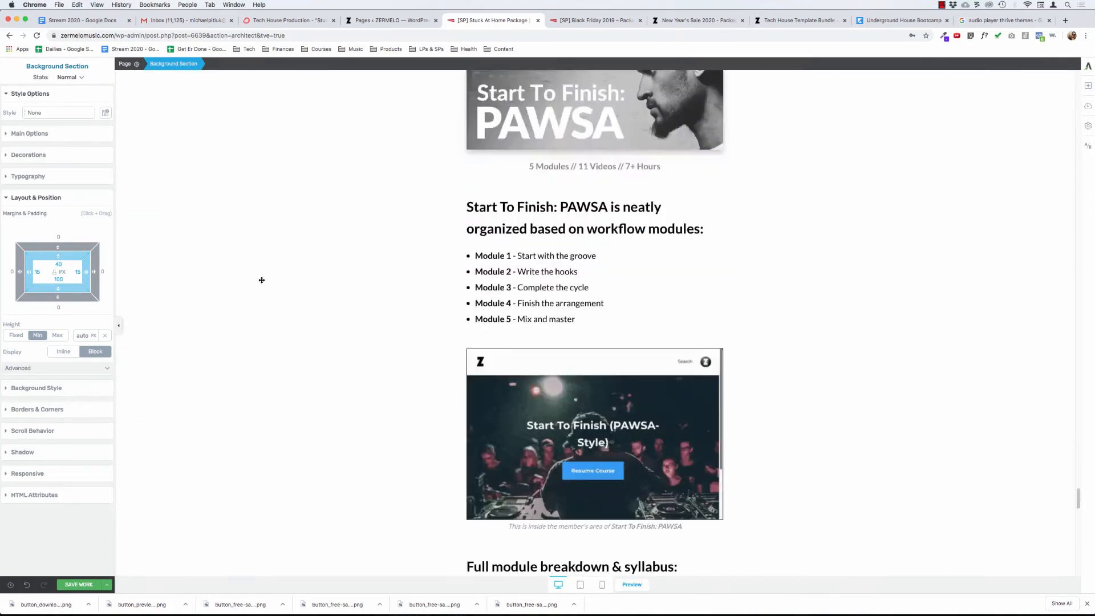
pyautogui.scroll(-3, 345, 286)
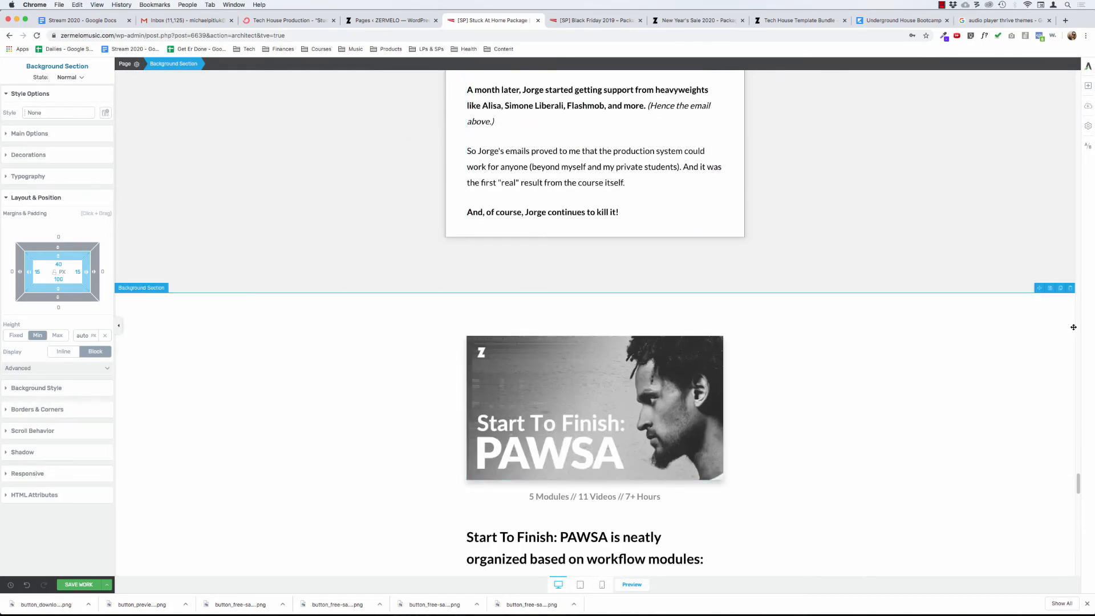
pyautogui.click(1071, 290)
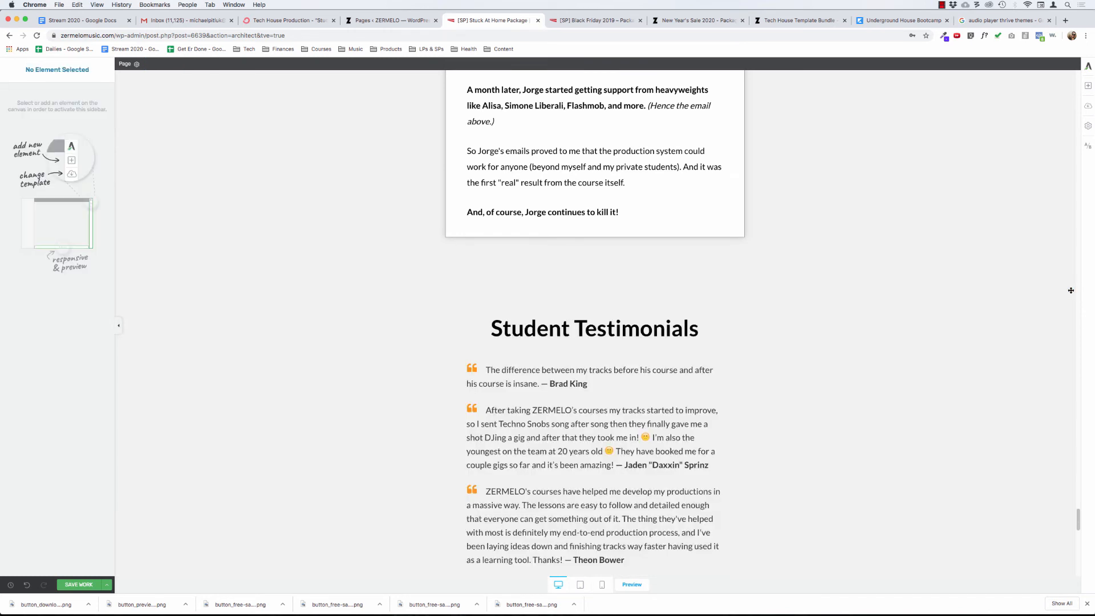
# Step: Change the "Student Testimonials" heading text to "More Student Love"
pyautogui.tripleClick(617, 330)
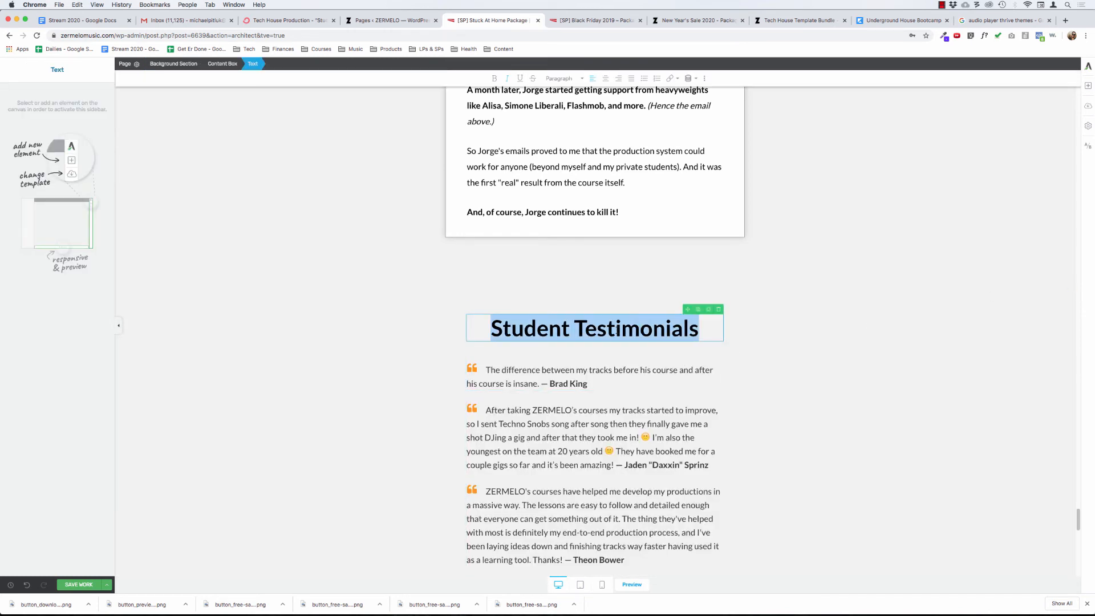
pyautogui.write('More ')
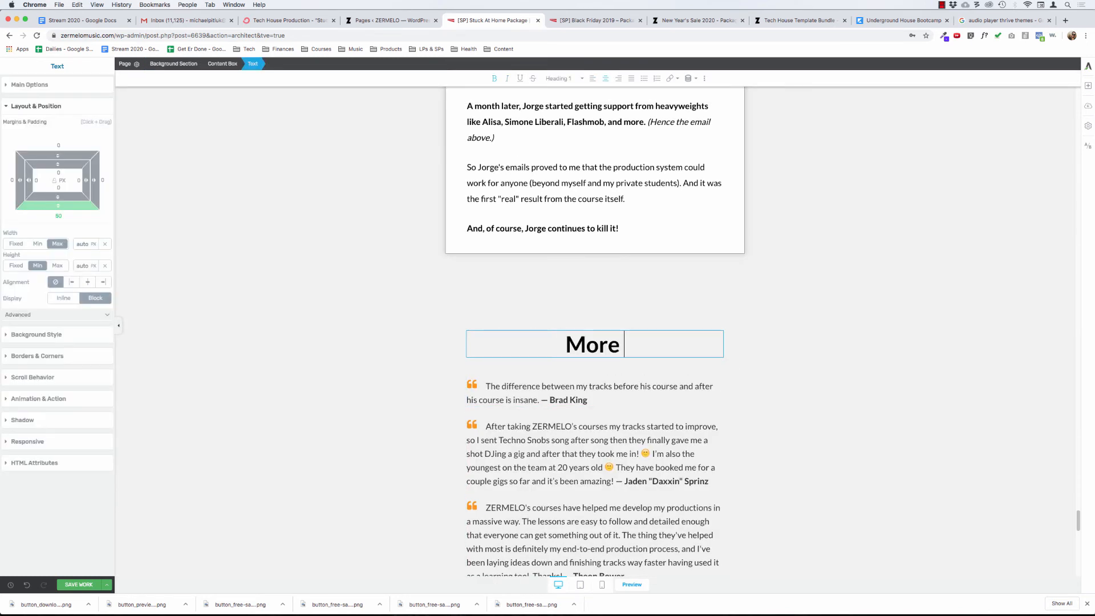
pyautogui.write('Student ')
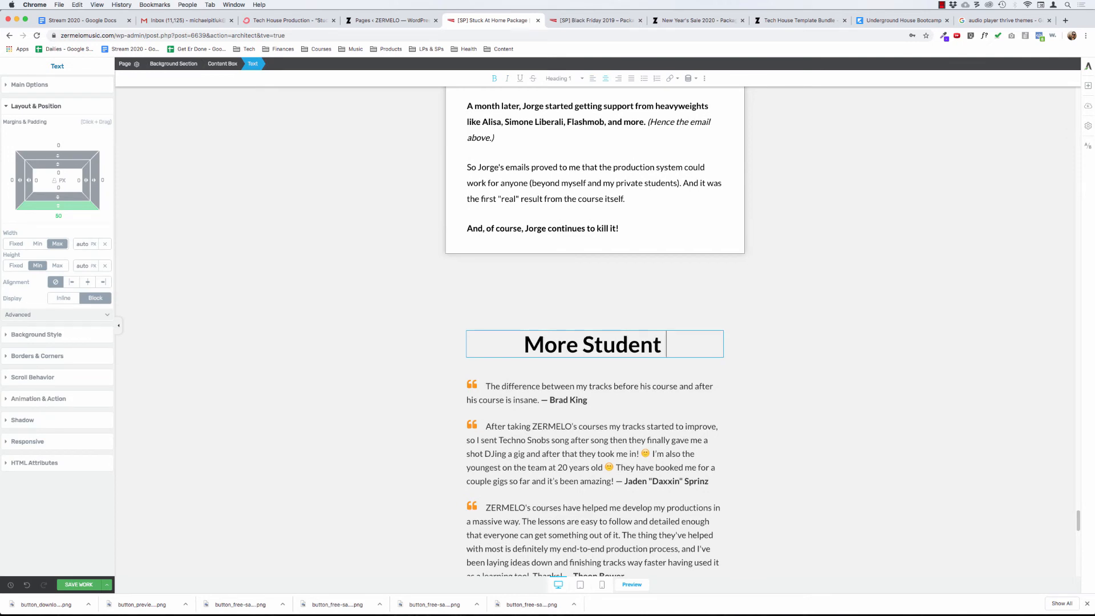
pyautogui.write('Love')
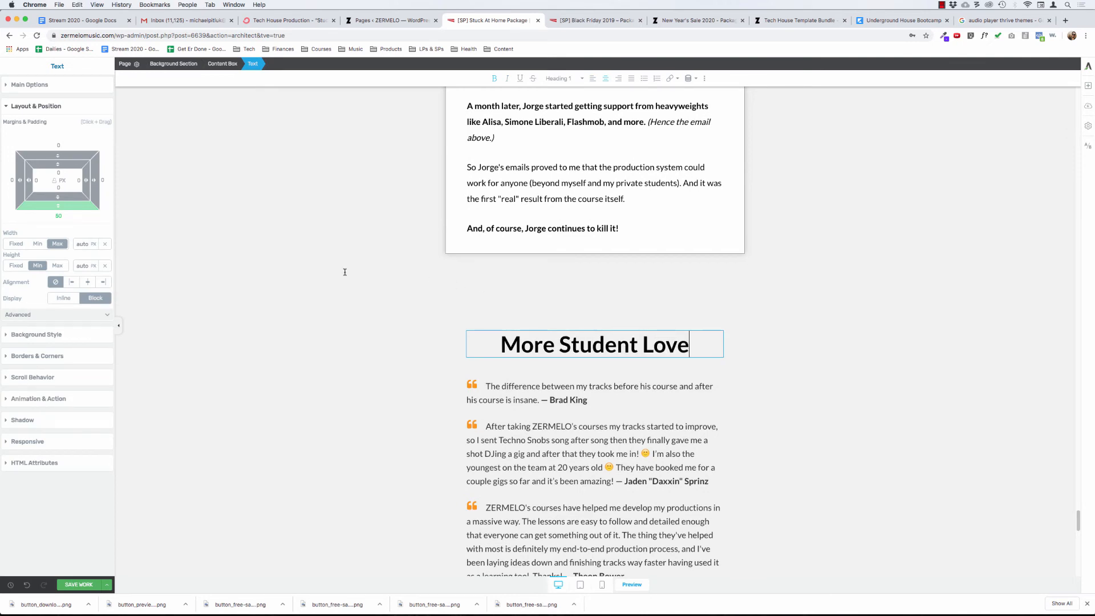
# Step: Restyle the "More Student Love" heading as a bold Paragraph with a 32 px font size
pyautogui.tripleClick(510, 342)
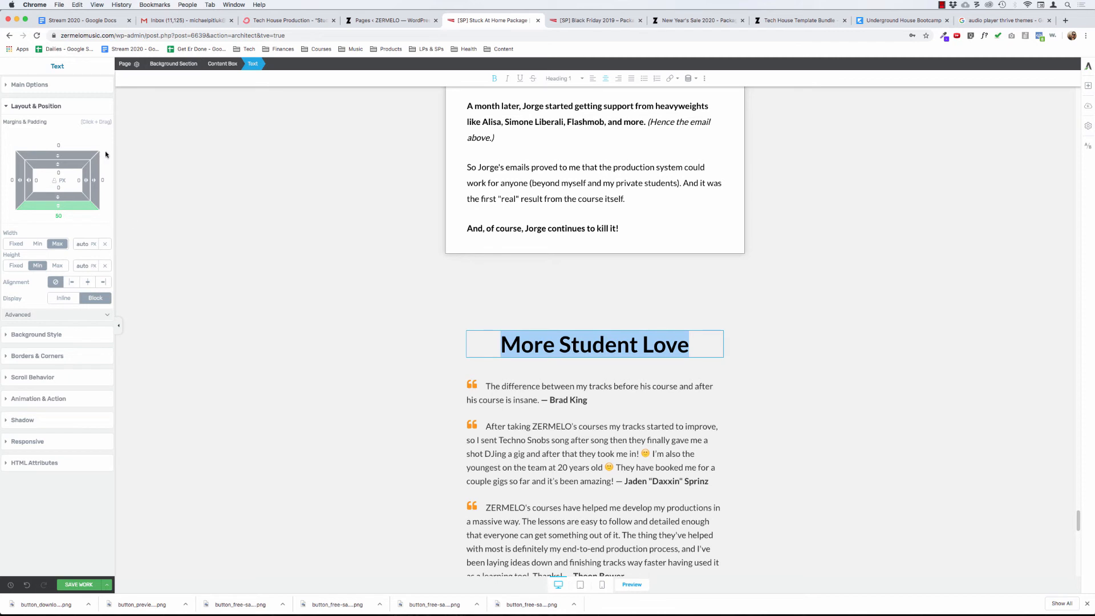
pyautogui.click(556, 79)
pyautogui.click(556, 113)
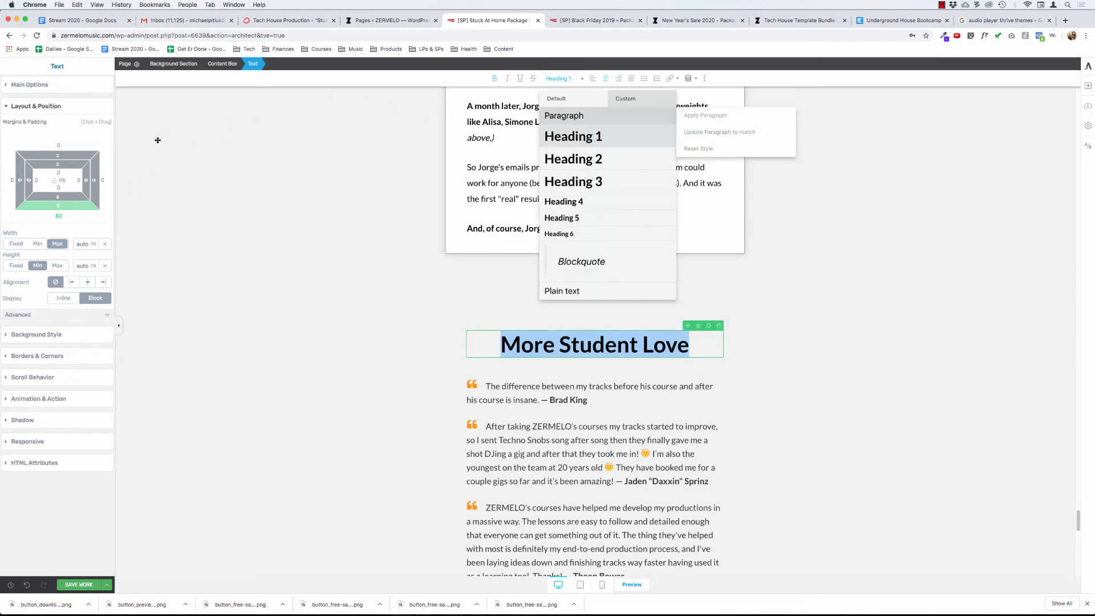
pyautogui.click(44, 87)
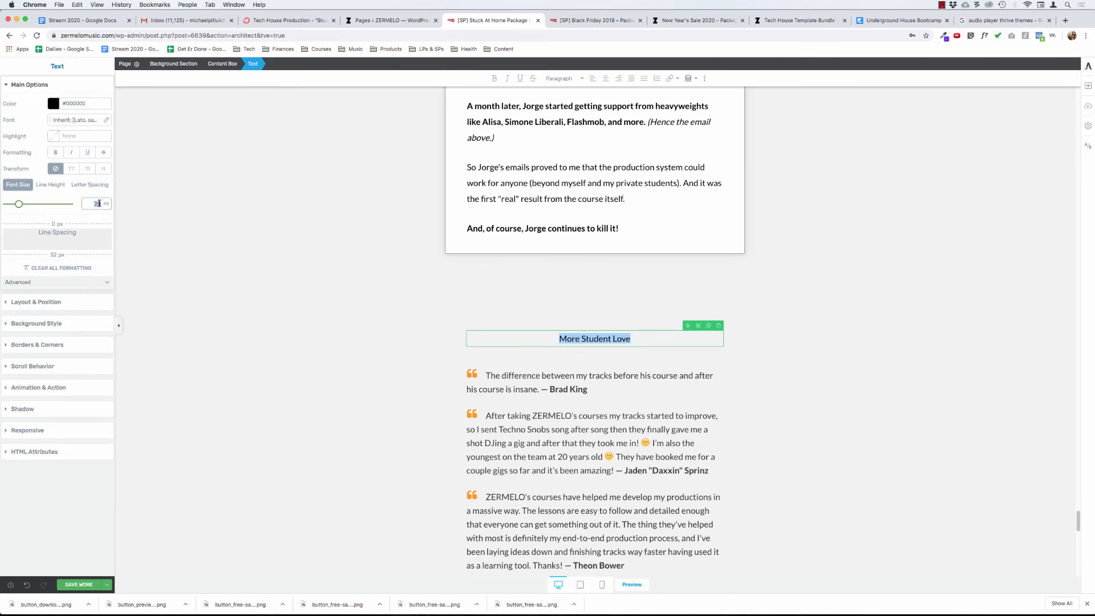
pyautogui.write('32')
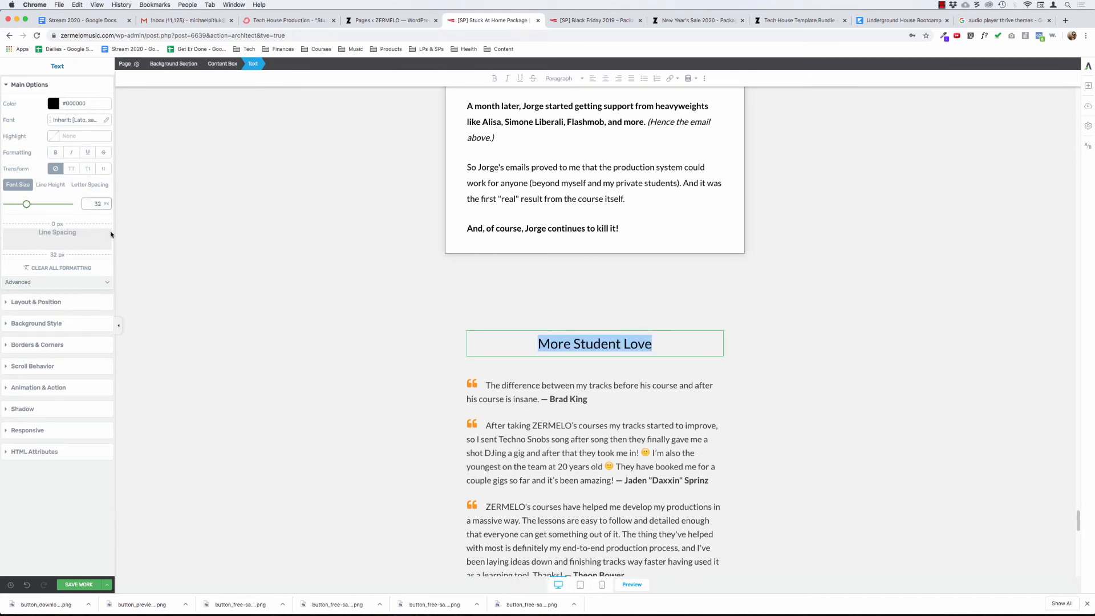
pyautogui.click(55, 153)
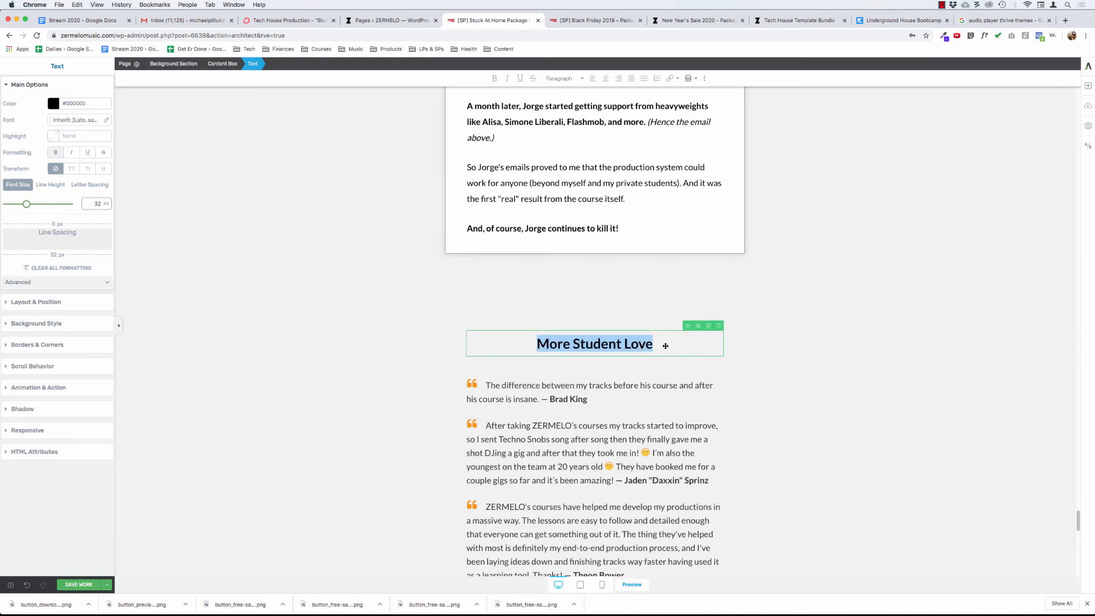
pyautogui.click(635, 345)
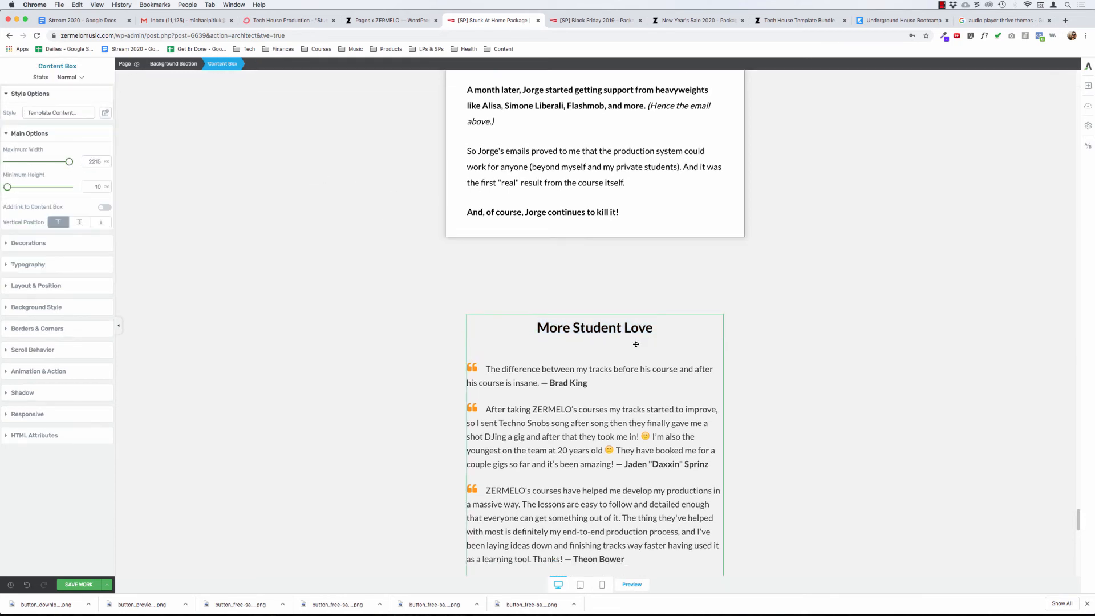
# Step: Set the line spacing below the "More Student Love" heading to 0 px
pyautogui.click(457, 323)
pyautogui.click(566, 327)
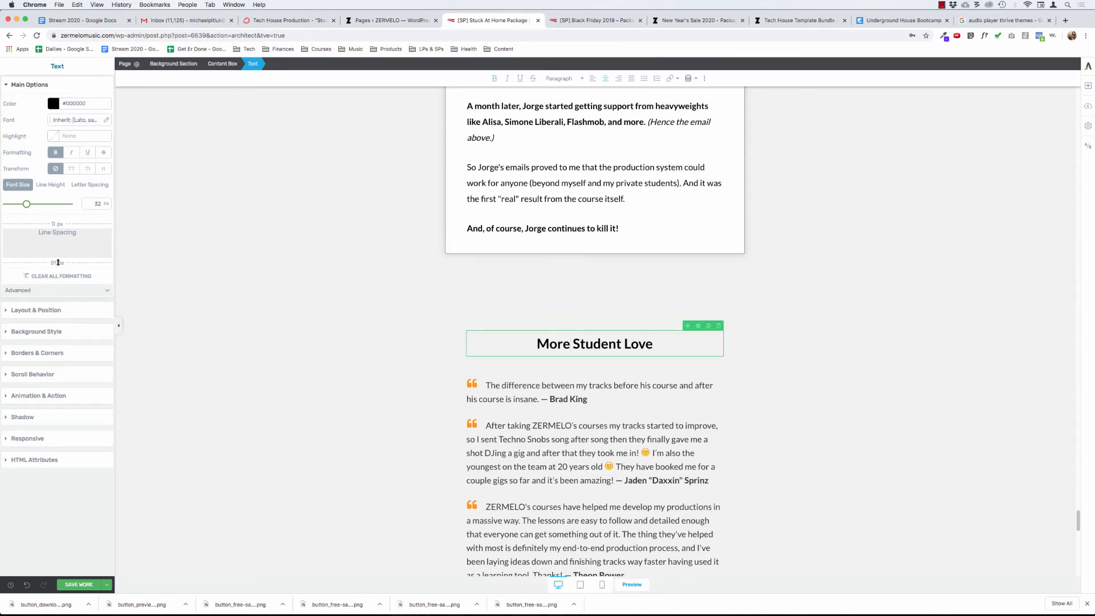
pyautogui.moveTo(56, 261); pyautogui.dragTo(70, 252)
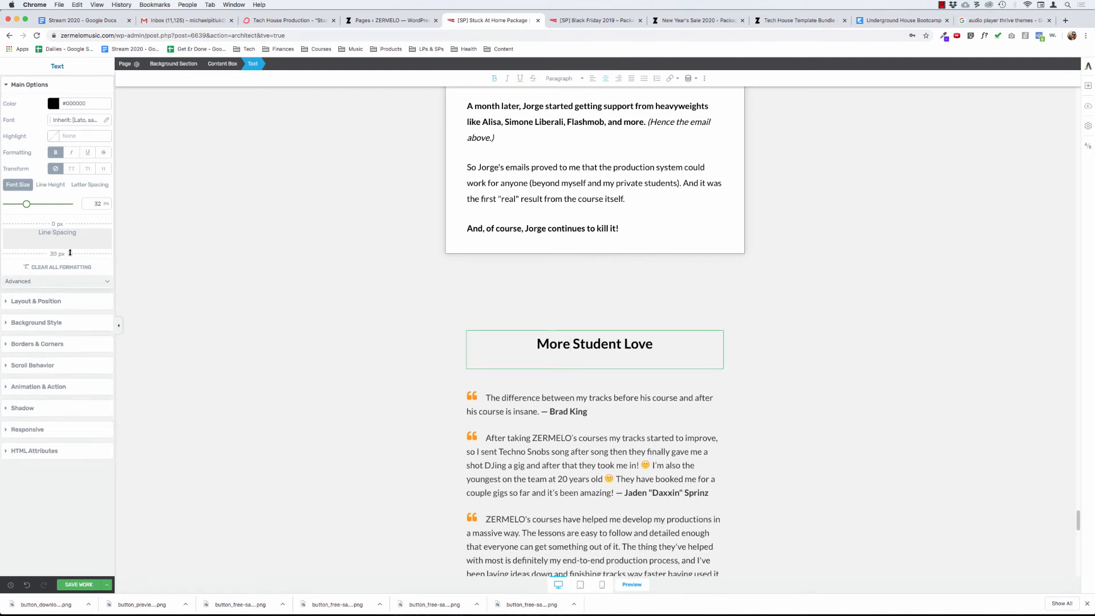
pyautogui.scroll(-1, 593, 345)
pyautogui.click(600, 347)
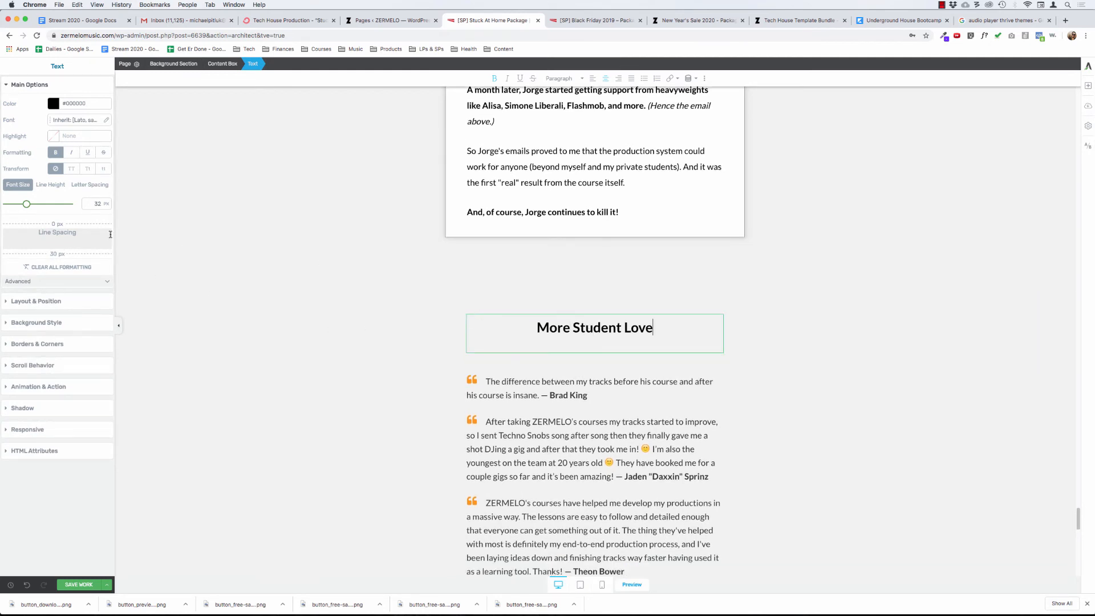
pyautogui.click(27, 306)
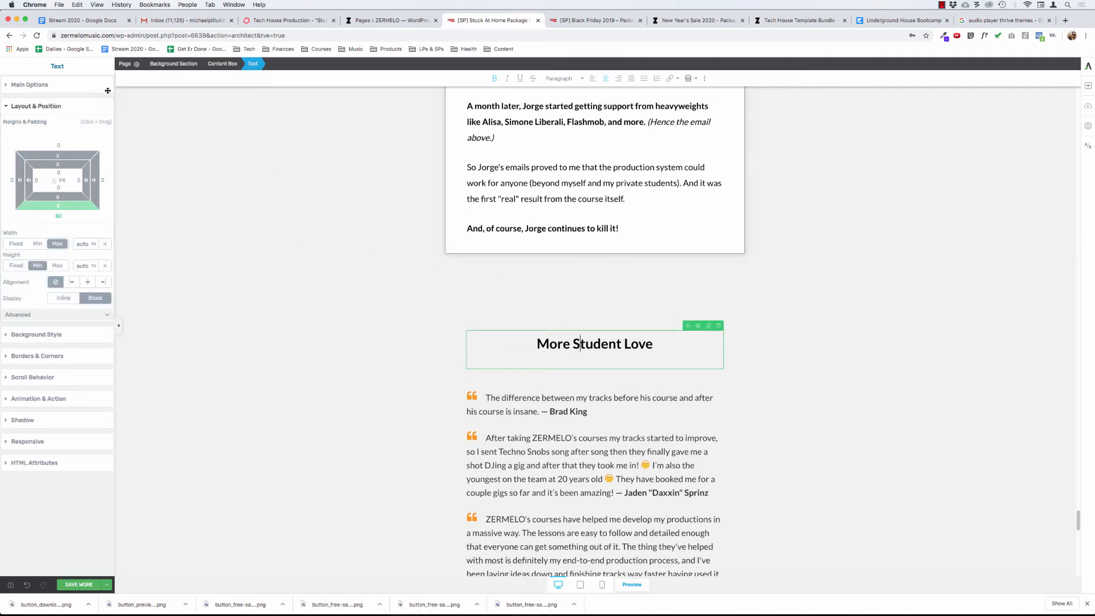
pyautogui.click(34, 85)
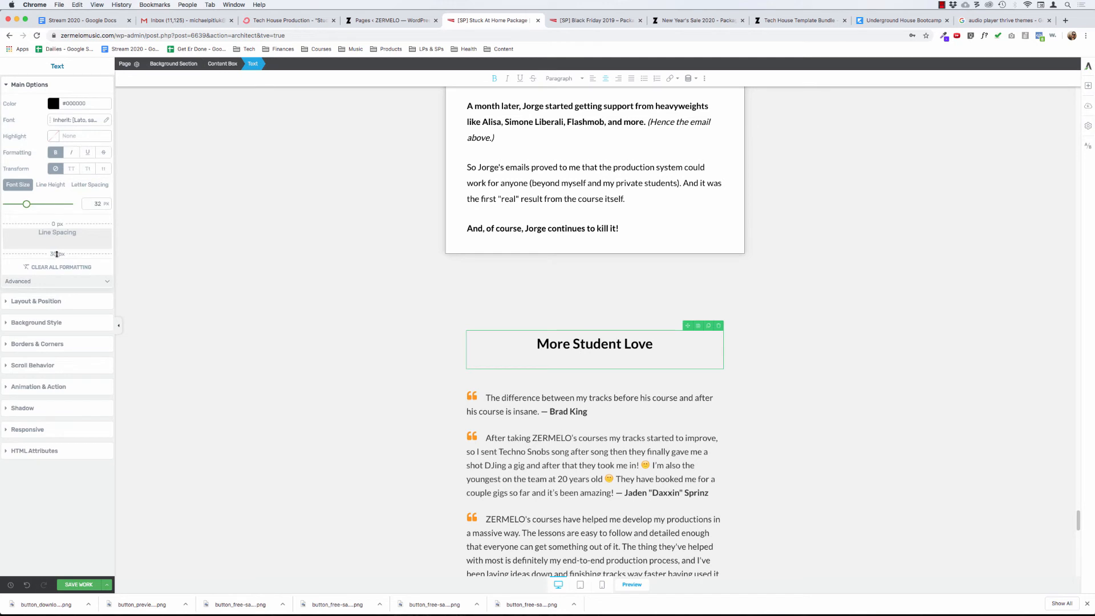
pyautogui.moveTo(57, 254); pyautogui.dragTo(60, 212)
# Step: Set the heading's bottom margin to 30 px and the bottom padding of the student results section above it to 50 px
pyautogui.click(556, 342)
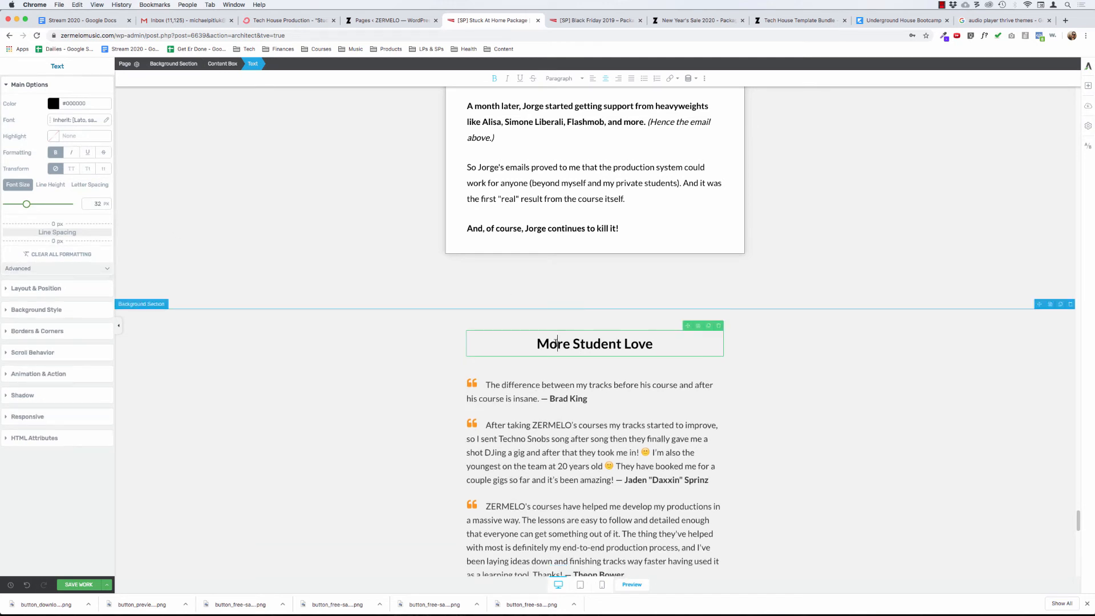
pyautogui.click(59, 288)
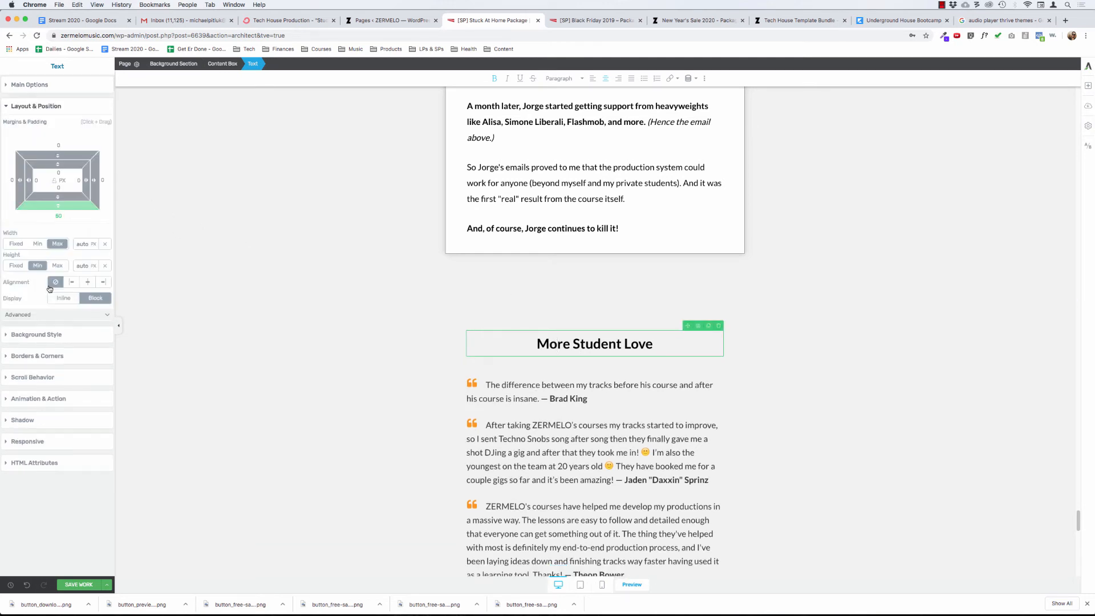
pyautogui.write('30')
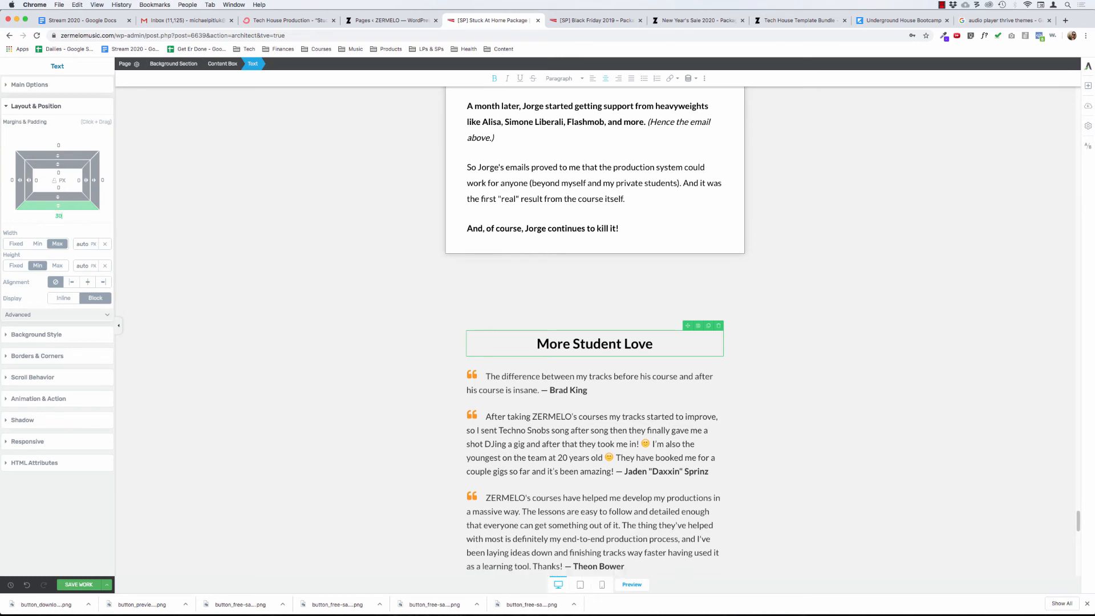
pyautogui.click(313, 239)
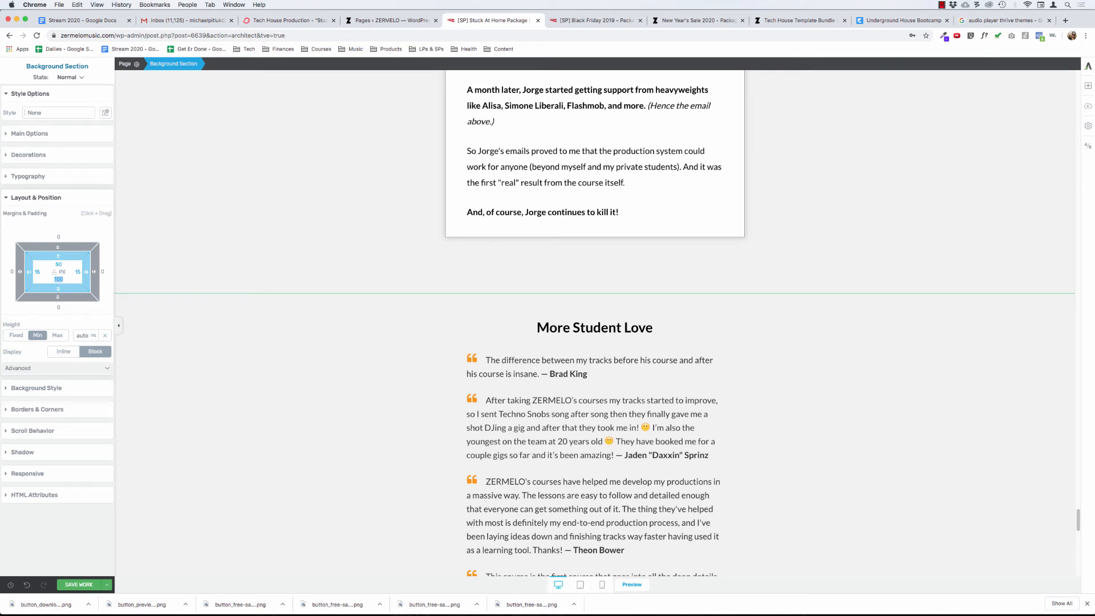
pyautogui.write('50')
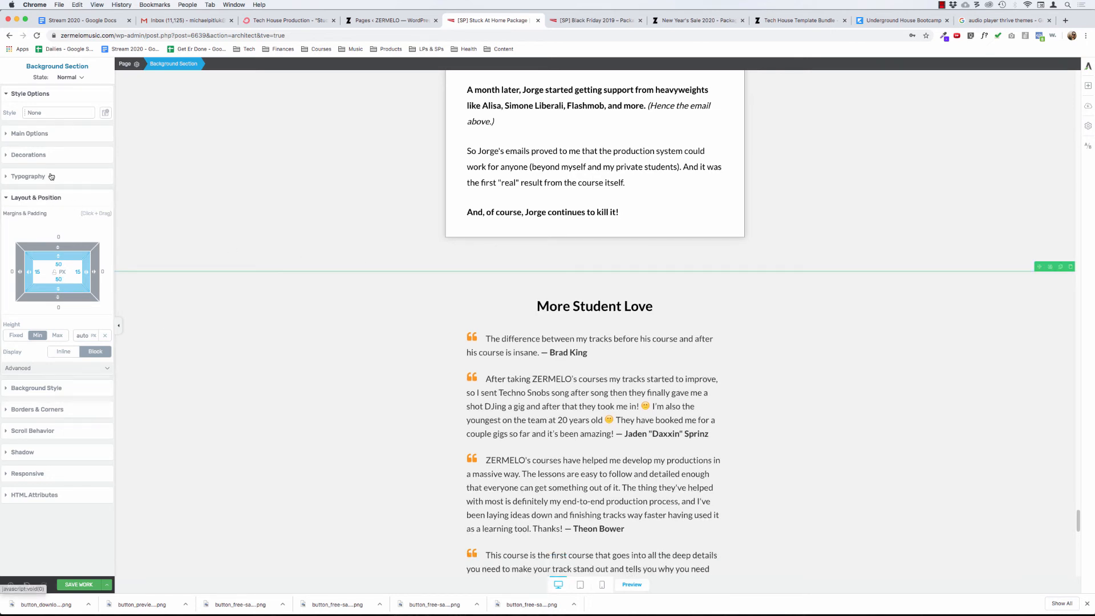
# Step: Set the background color of the "More Student Love" section to white, #ffffff
pyautogui.click(50, 389)
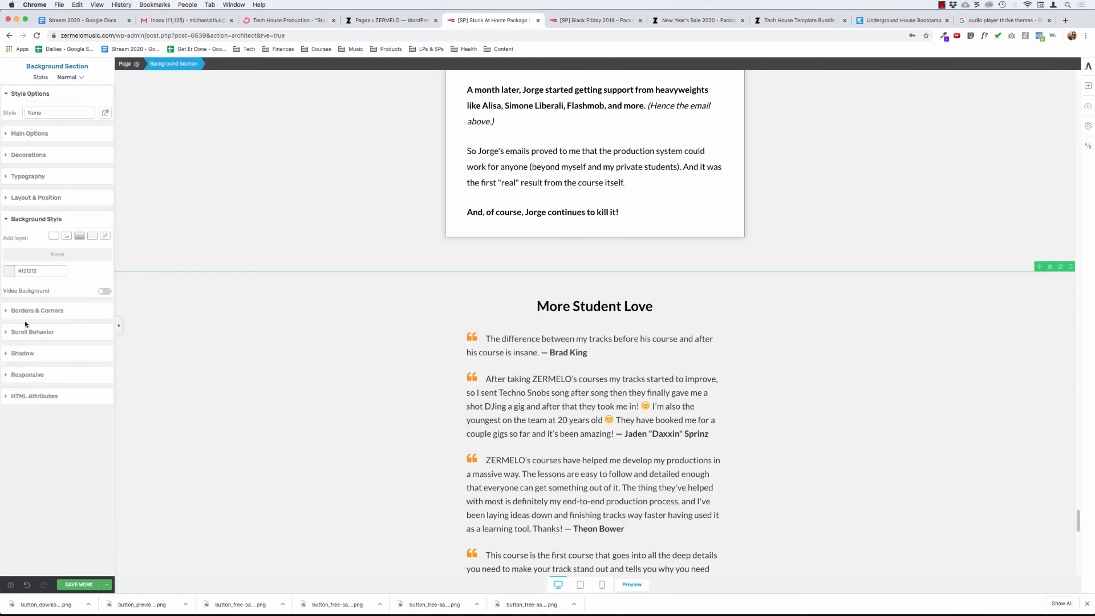
pyautogui.click(8, 275)
pyautogui.moveTo(24, 299); pyautogui.dragTo(5, 271)
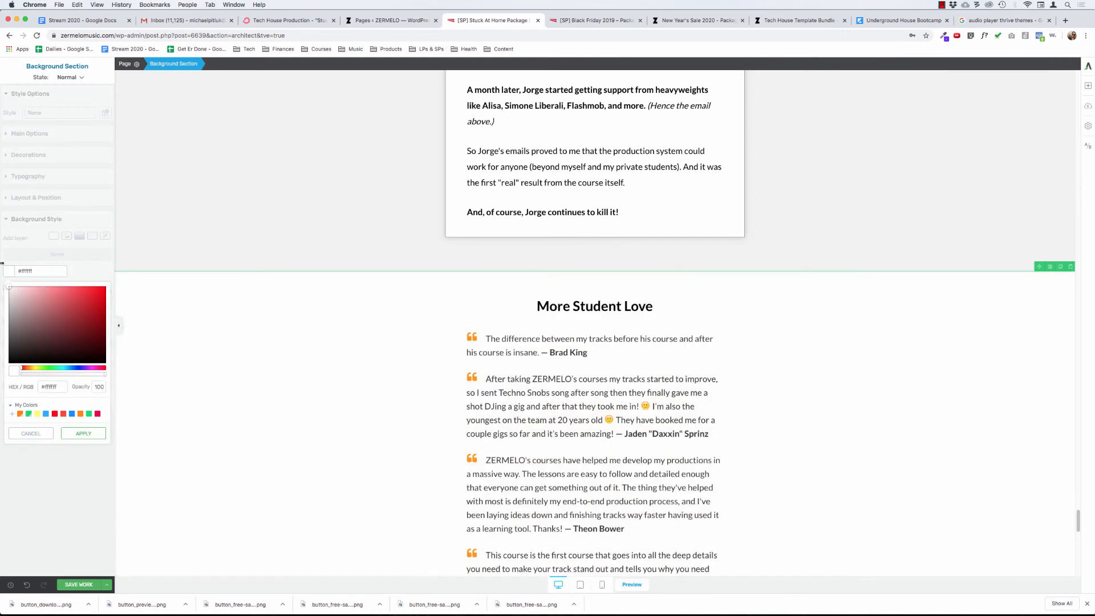
pyautogui.click(86, 434)
# Step: Review the section backgrounds from the student results through the testimonials and Questions section to the page end
pyautogui.scroll(20, 346, 398)
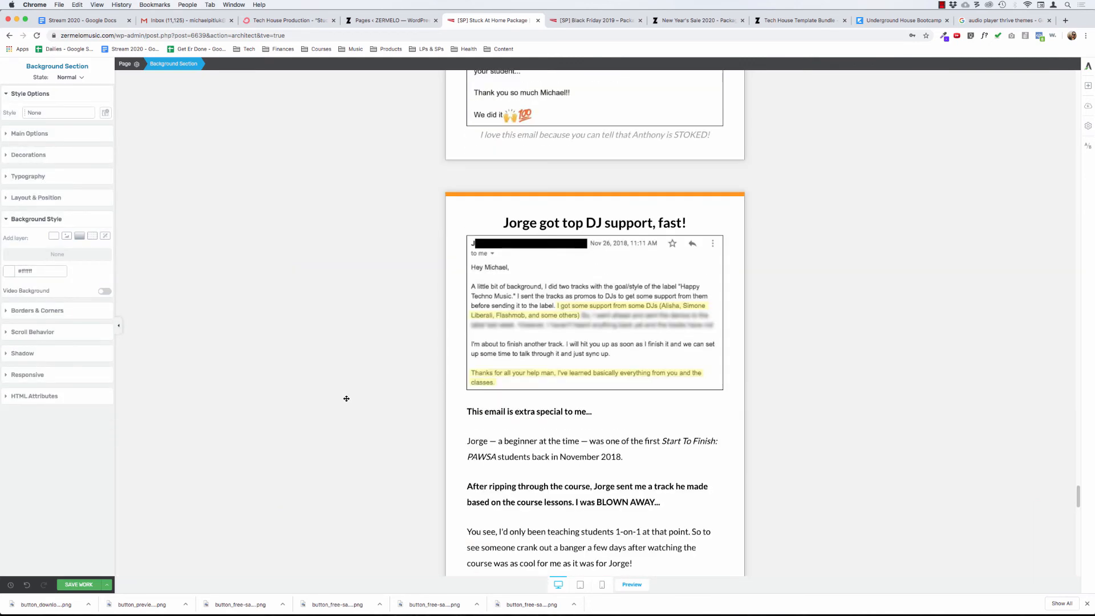
pyautogui.scroll(-20, 346, 399)
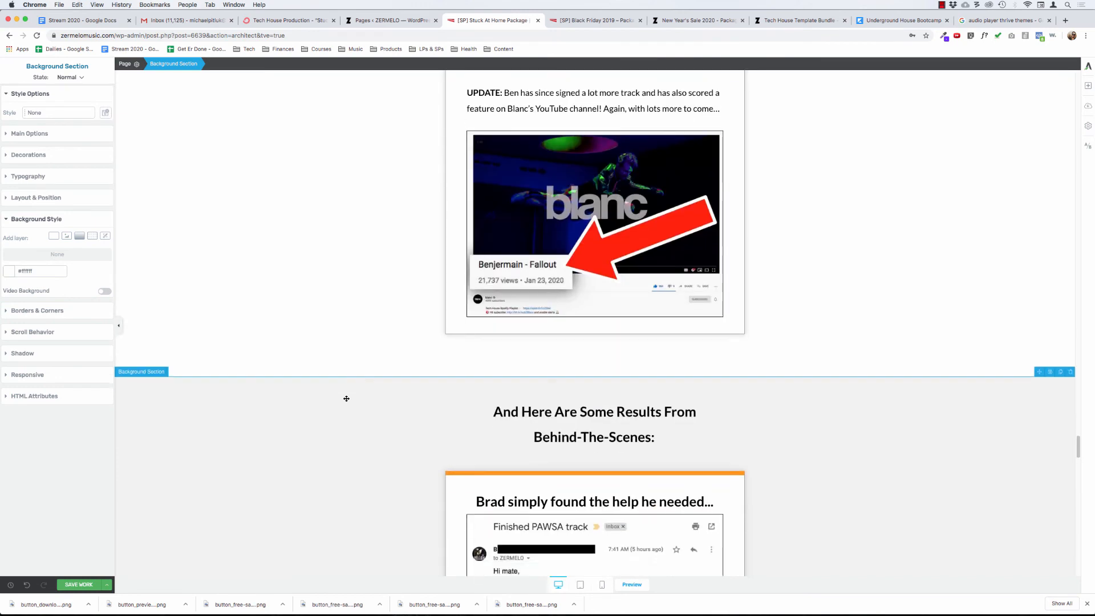
pyautogui.scroll(-7, 346, 398)
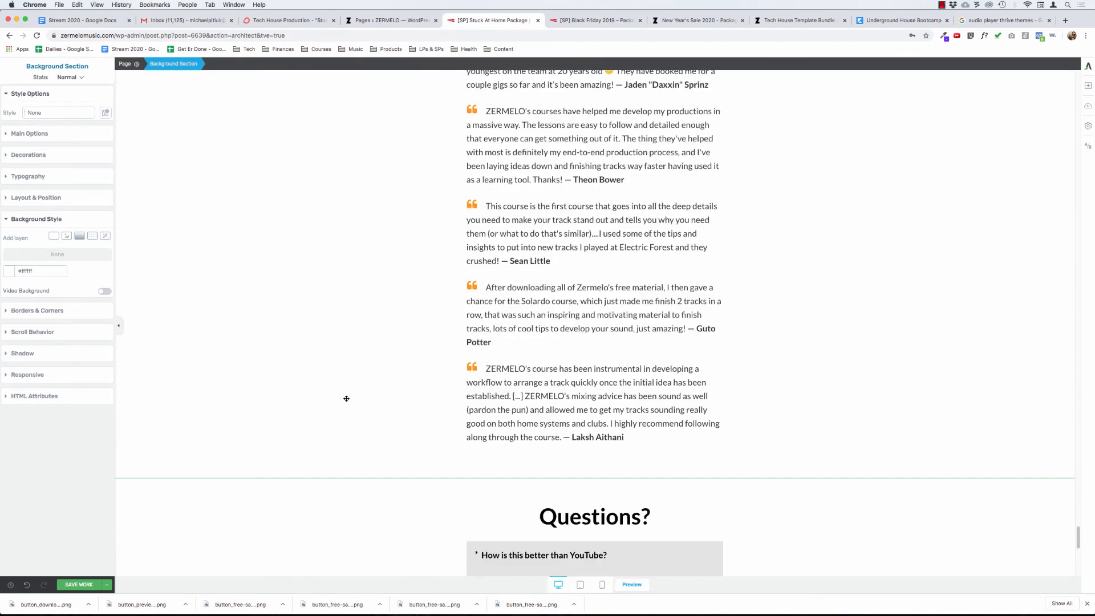
pyautogui.scroll(-5, 332, 394)
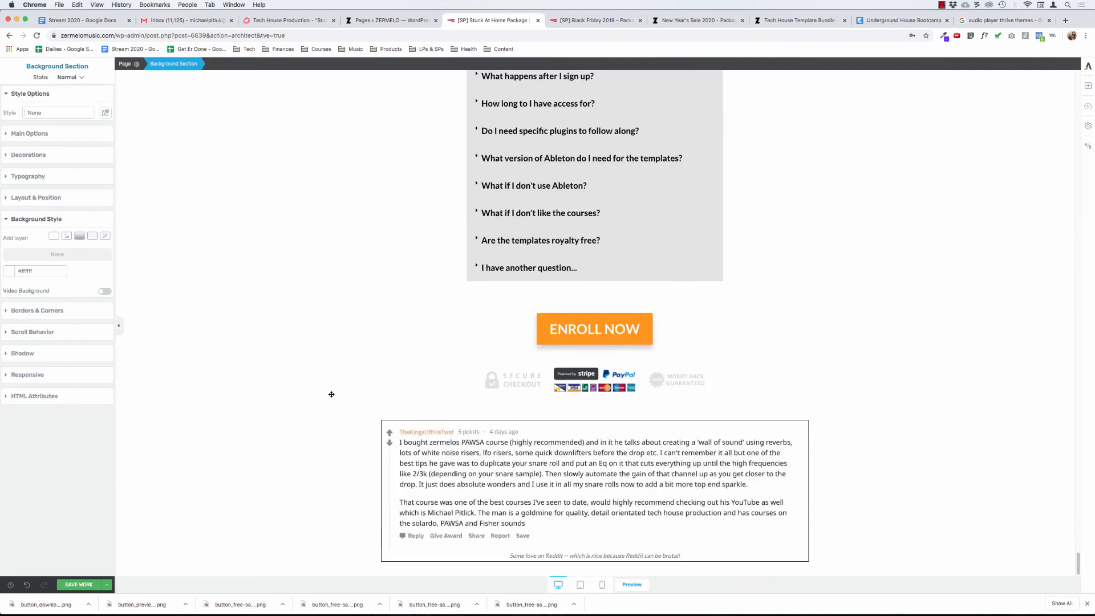
pyautogui.scroll(2, 301, 235)
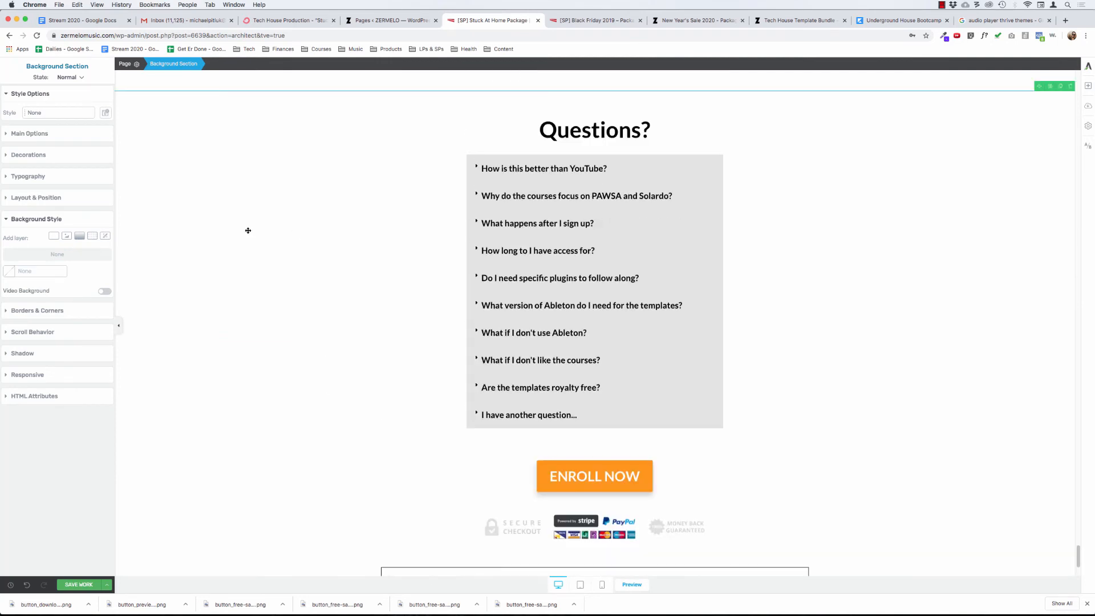
pyautogui.scroll(5, 248, 230)
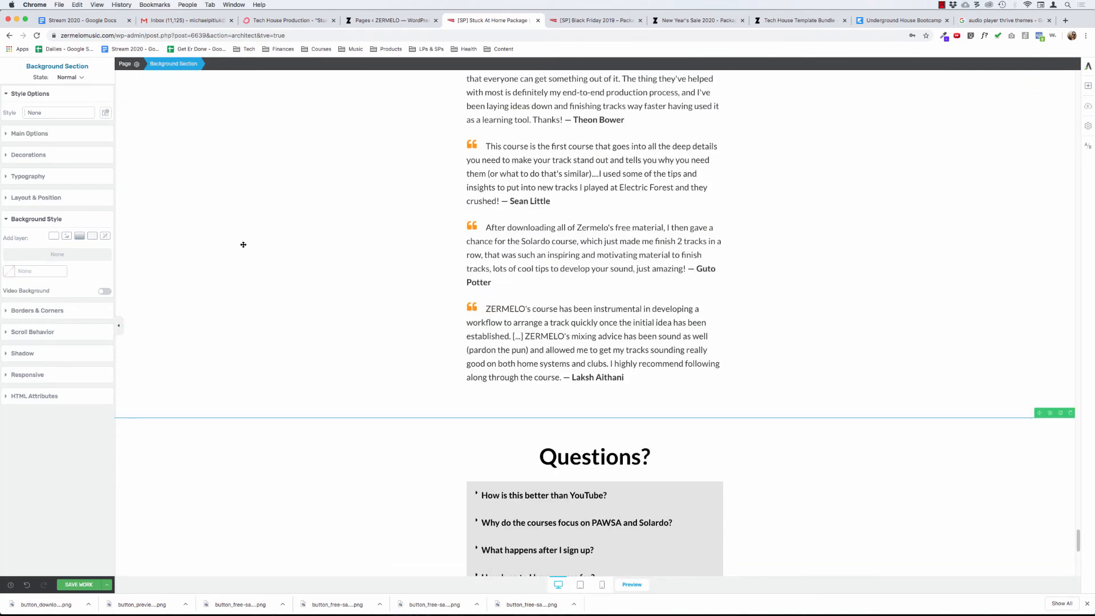
pyautogui.scroll(-2, 237, 335)
pyautogui.scroll(-5, 237, 342)
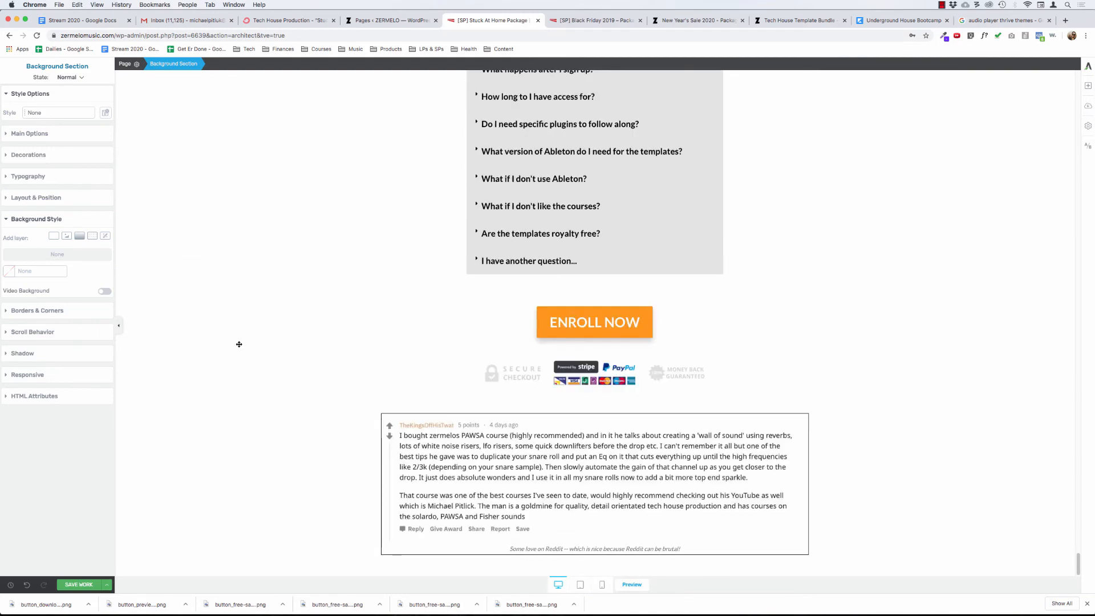
# Step: Duplicate the "Ready To Get Started?" section and move the copy directly below the "More Student Love" testimonials
pyautogui.scroll(20, 239, 344)
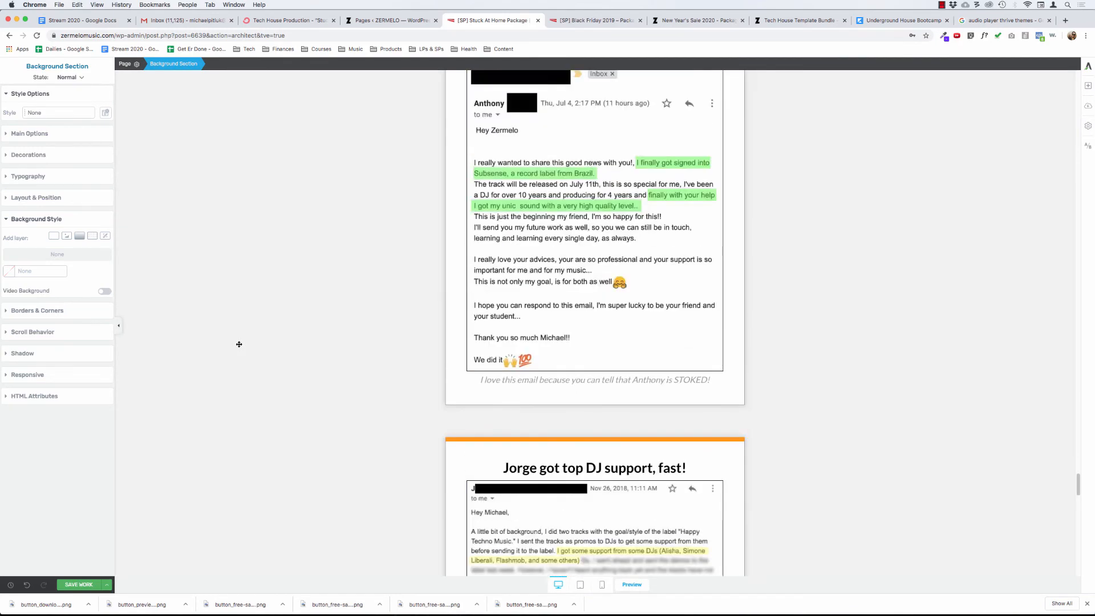
pyautogui.scroll(20, 239, 344)
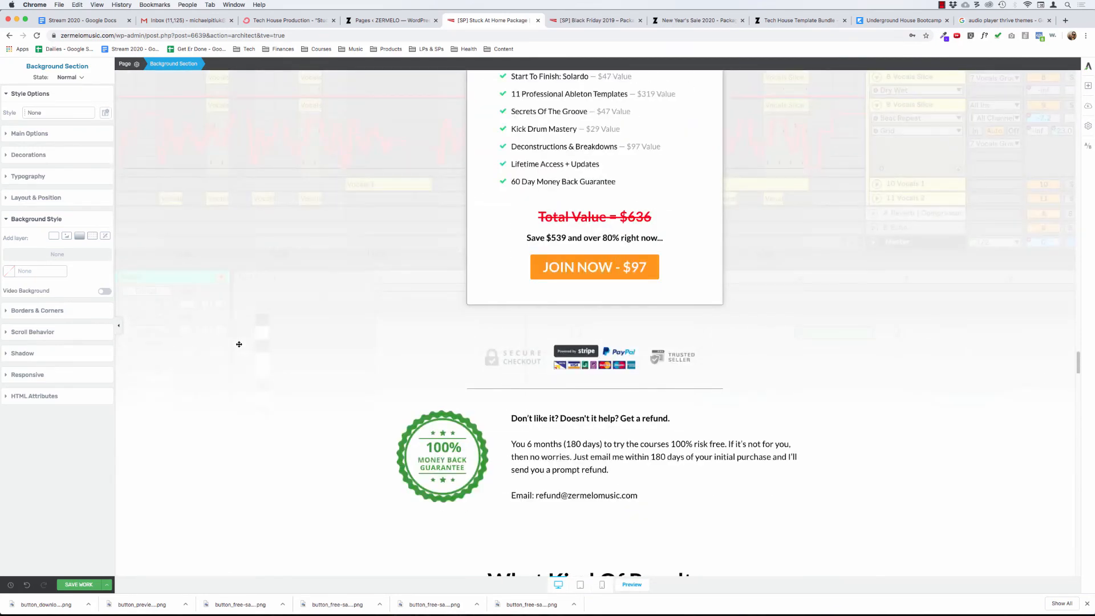
pyautogui.scroll(5, 239, 344)
pyautogui.click(254, 185)
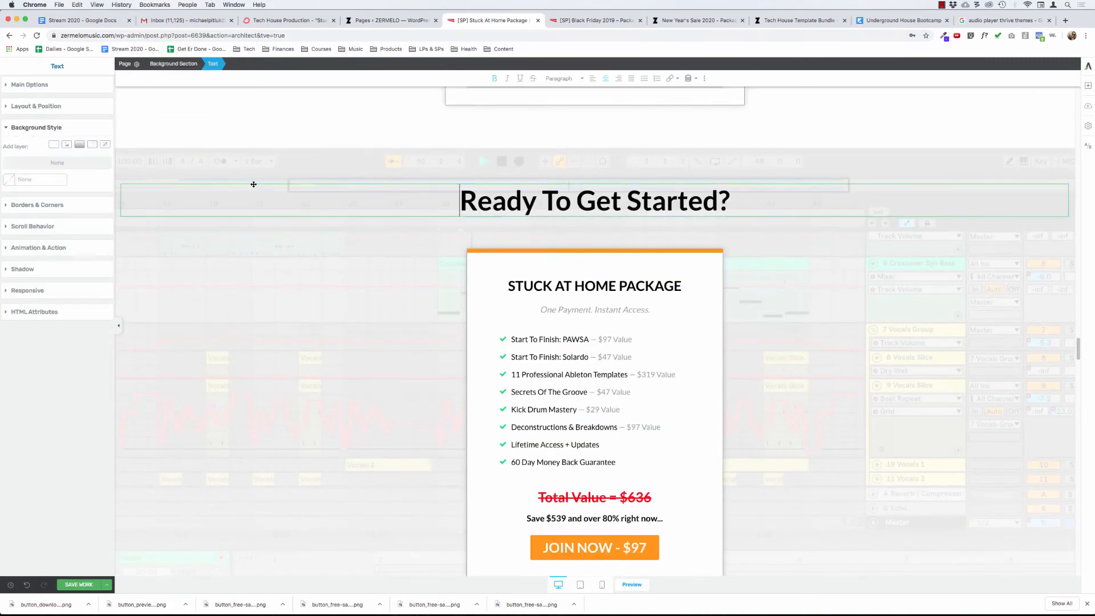
pyautogui.click(256, 153)
pyautogui.scroll(1, 1073, 144)
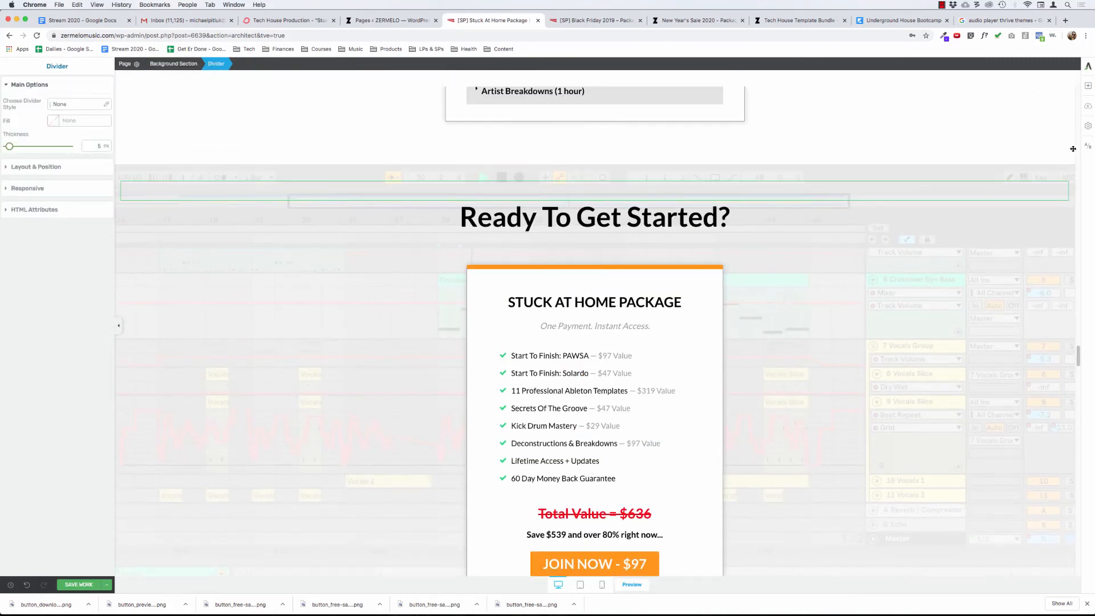
pyautogui.scroll(-1, 1027, 310)
pyautogui.click(1027, 310)
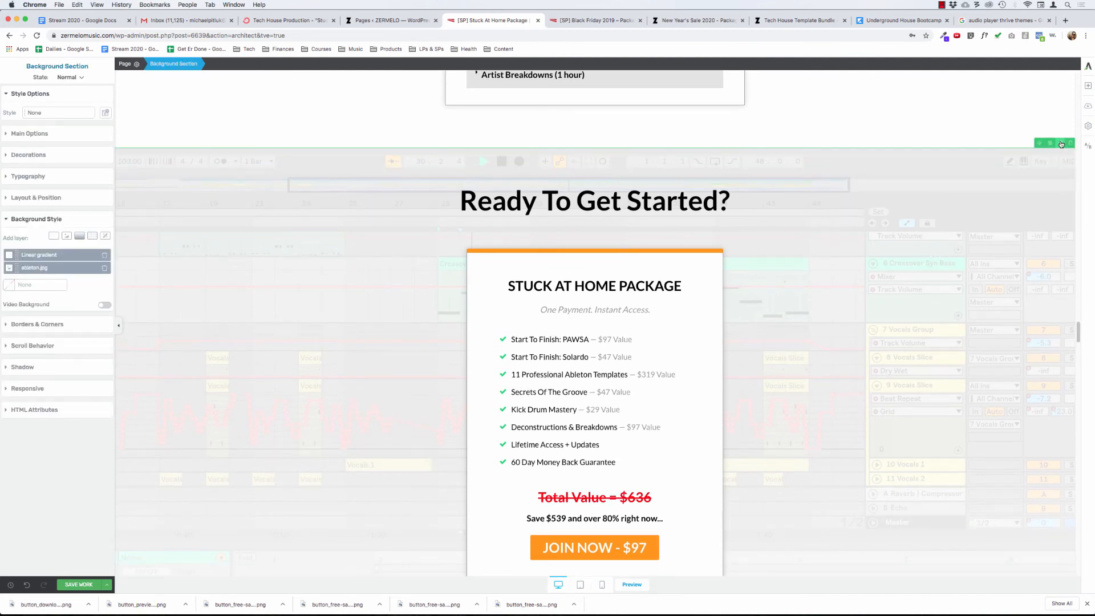
pyautogui.moveTo(1037, 143); pyautogui.dragTo(862, 343)
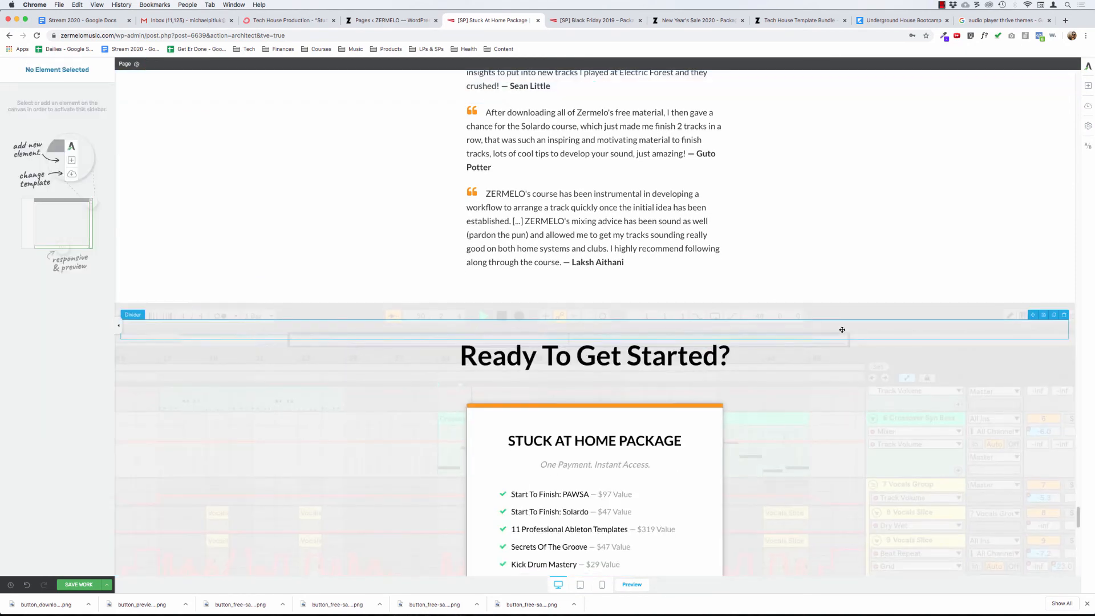
# Step: Change the text of the ENROLL NOW button below the Questions list to "JOIN NOW — $97" in bold
pyautogui.scroll(-10, 828, 300)
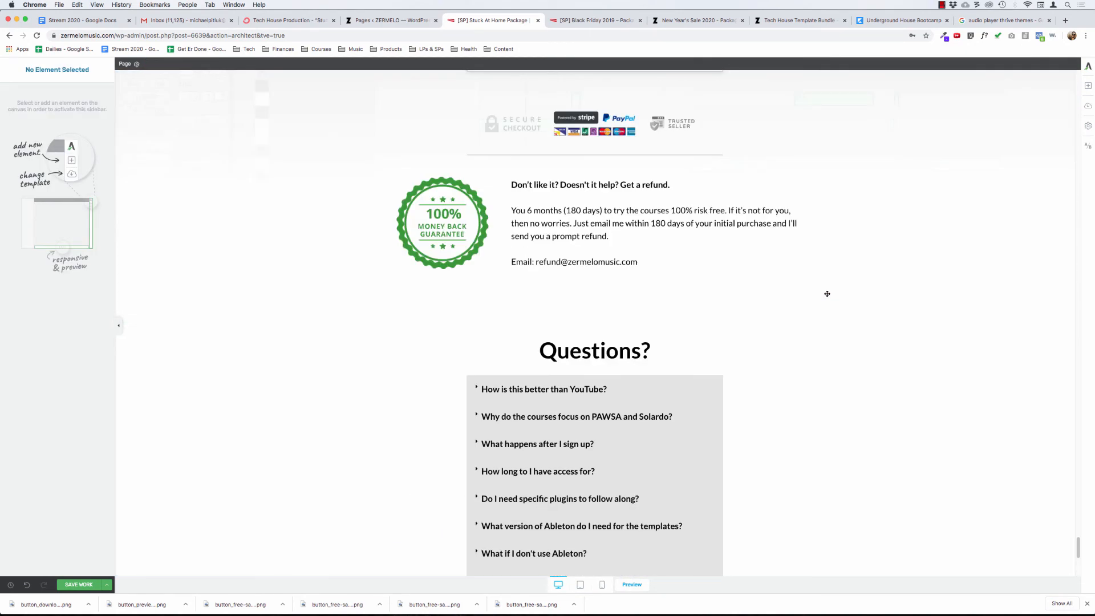
pyautogui.scroll(-5, 827, 294)
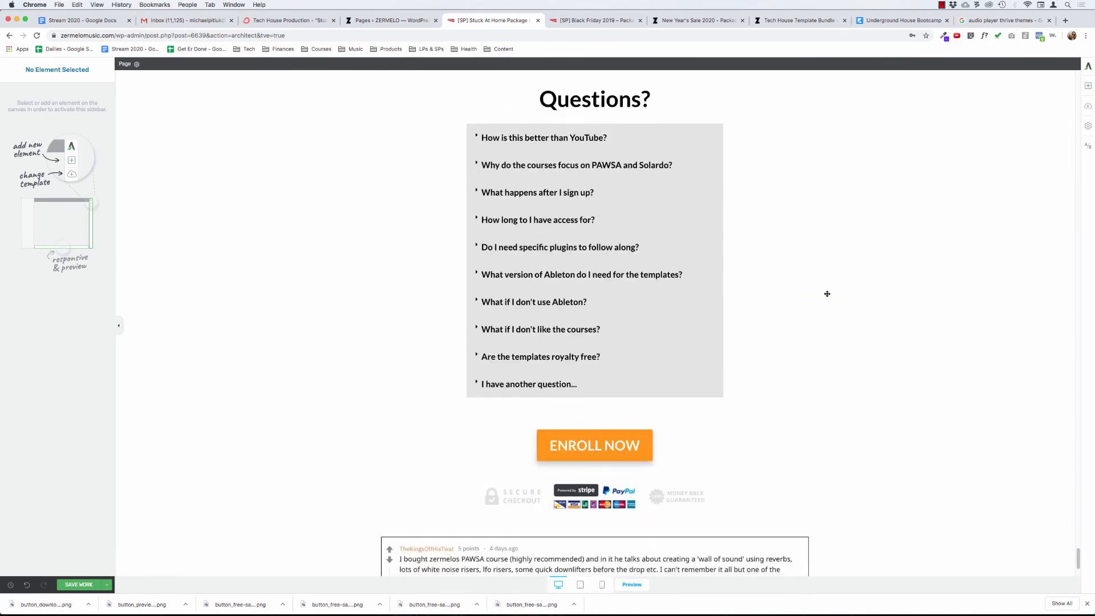
pyautogui.scroll(-2, 827, 294)
pyautogui.scroll(7, 827, 294)
pyautogui.scroll(-7, 827, 293)
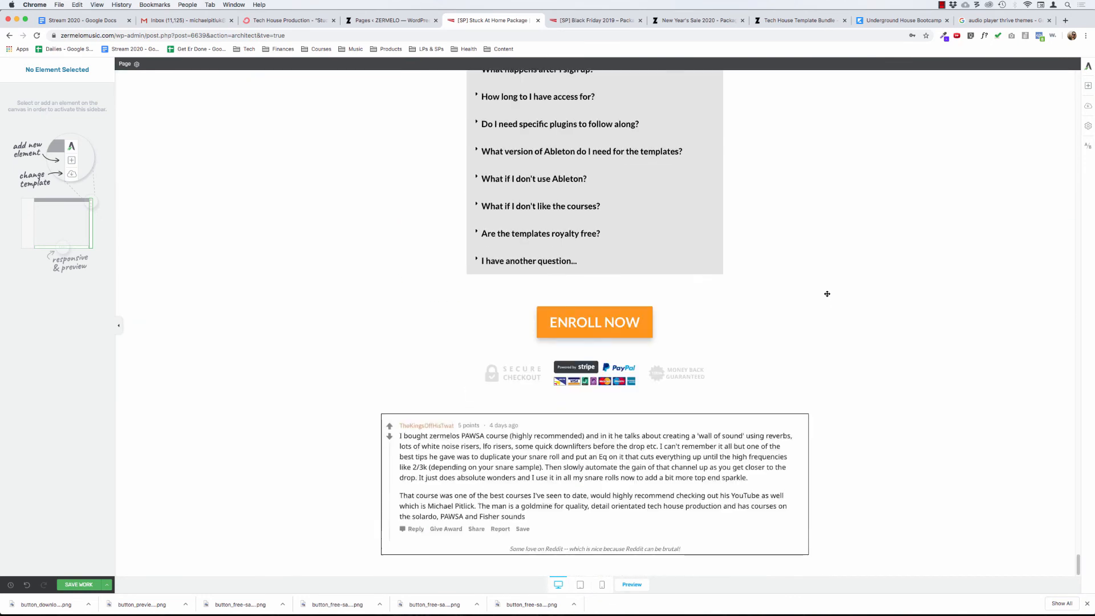
pyautogui.click(642, 324)
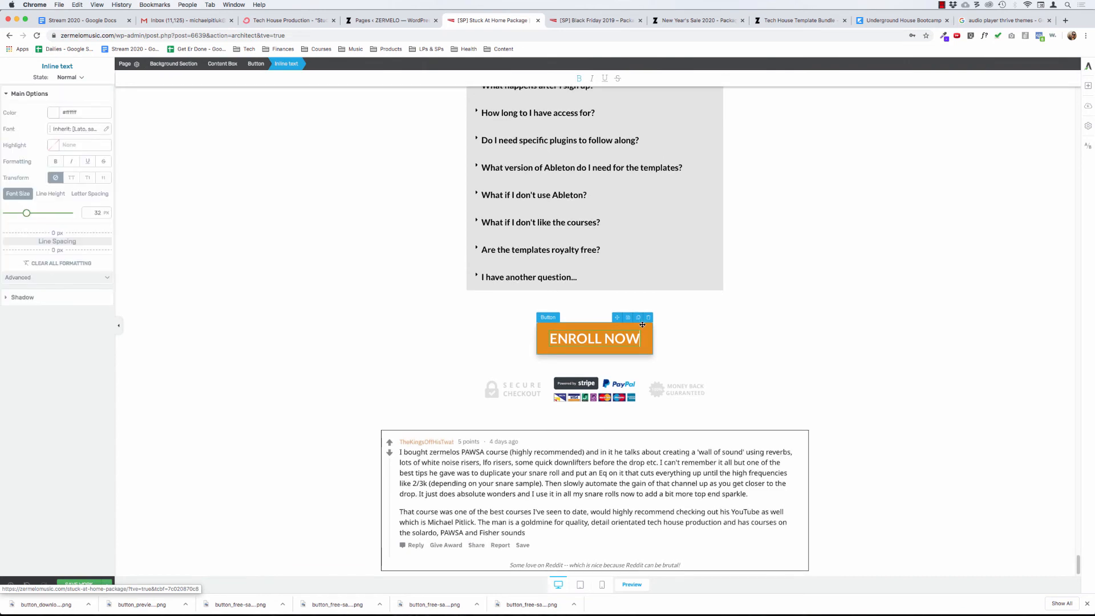
pyautogui.press('super+a')
pyautogui.press('BackSpace')
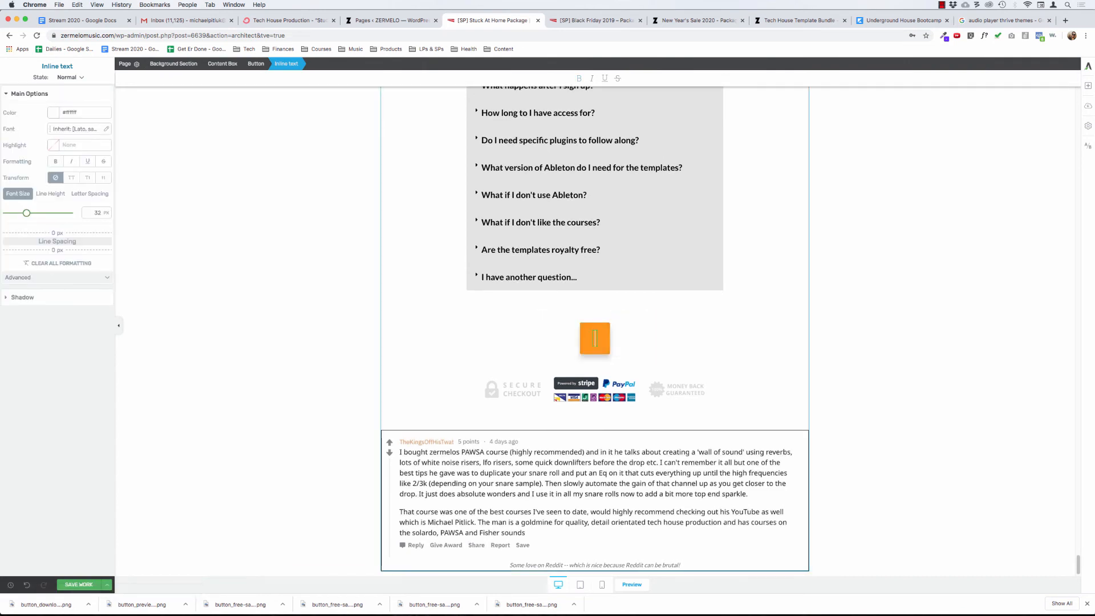
pyautogui.write('JOIN NOW')
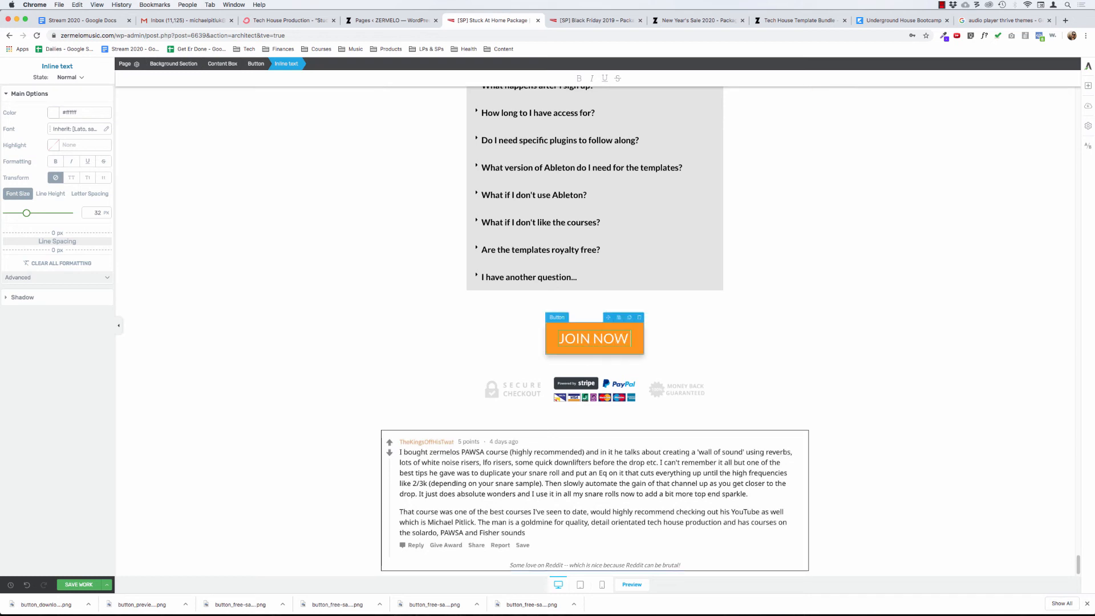
pyautogui.write(' — $97')
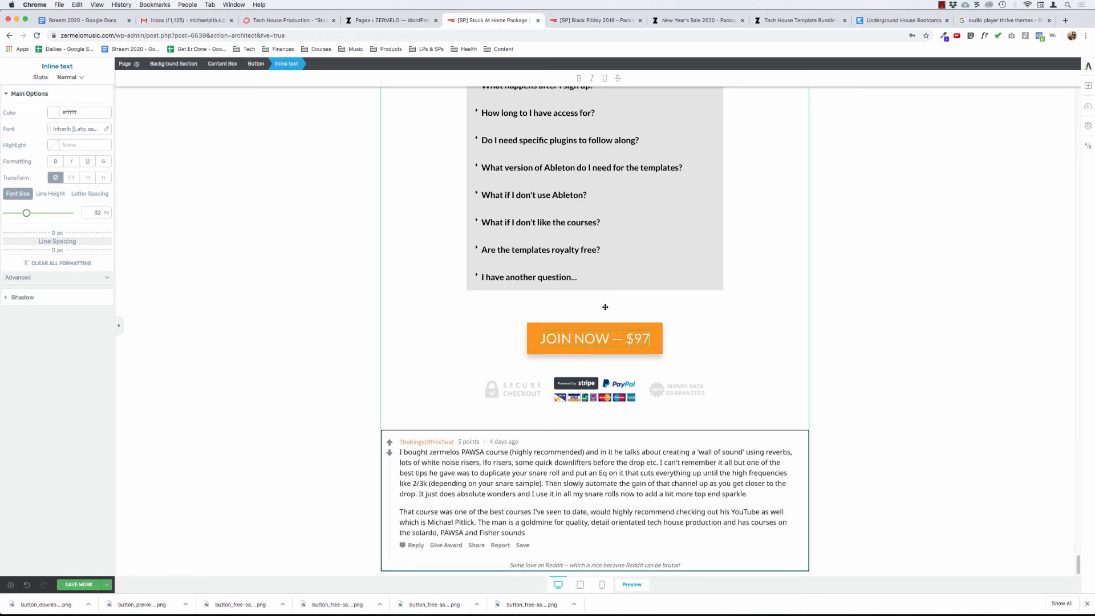
pyautogui.press('super+a')
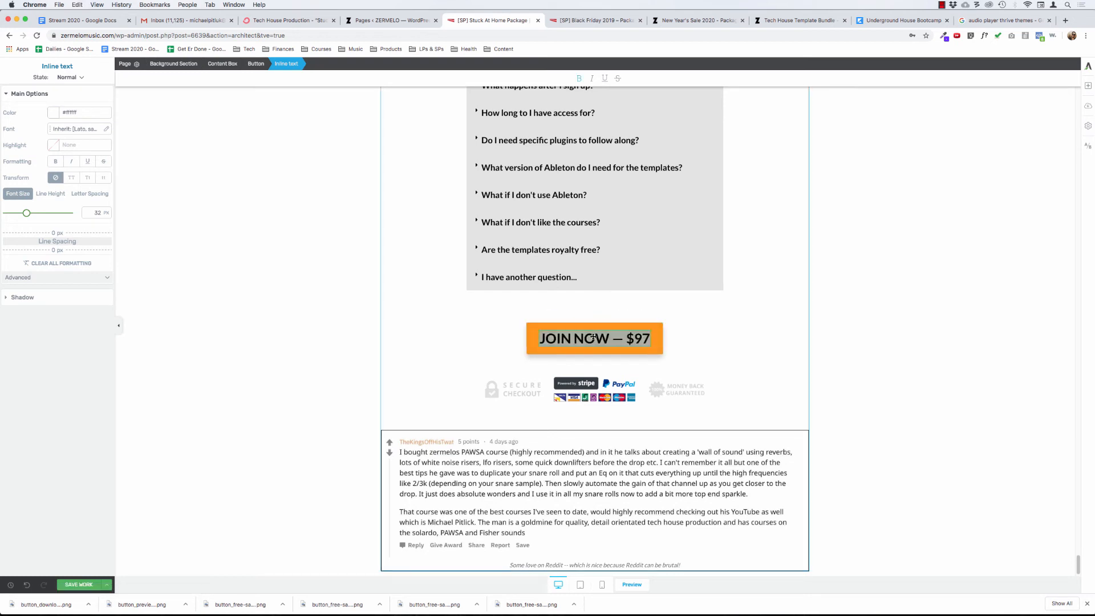
# Step: Set the background color of the Questions section to light gray, #f2f2f2
pyautogui.click(308, 232)
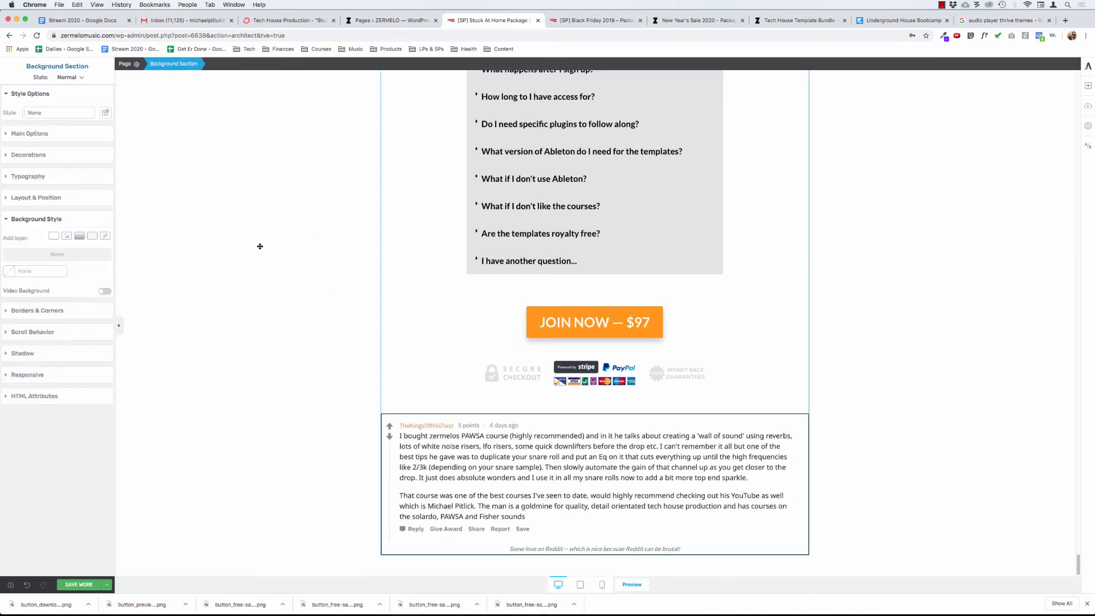
pyautogui.scroll(8, 261, 246)
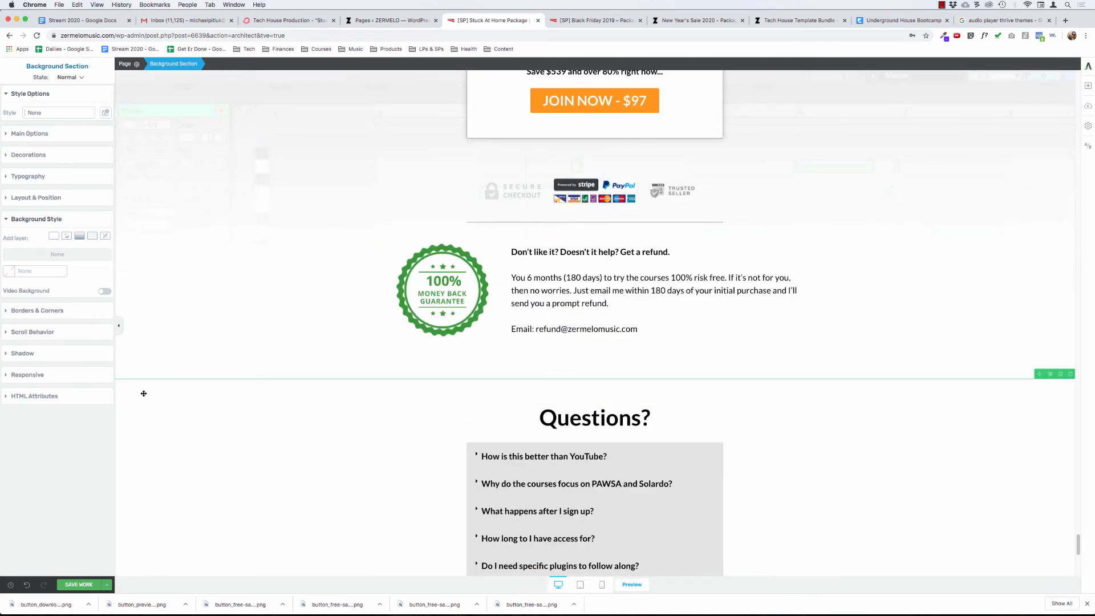
pyautogui.click(9, 272)
pyautogui.click(47, 387)
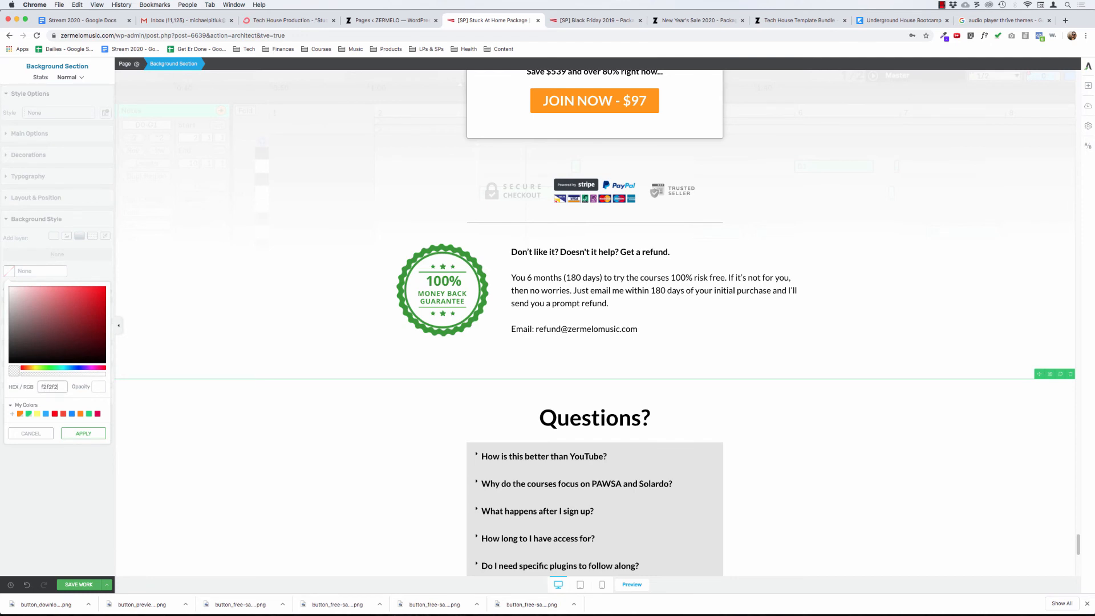
pyautogui.click(82, 435)
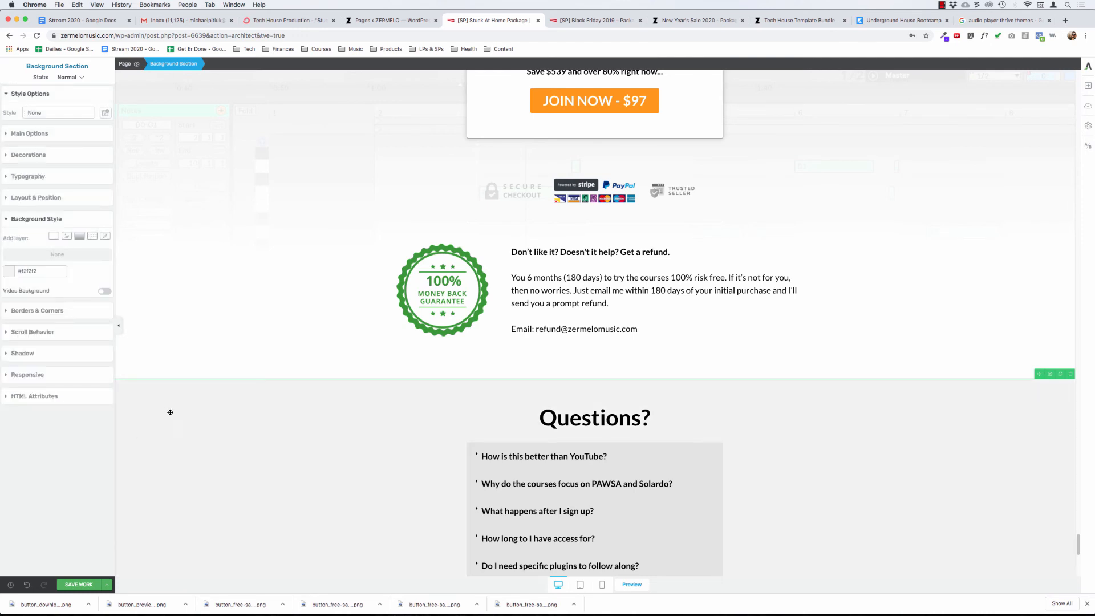
# Step: Set the bottom margin of the "Questions?" heading to 30 px, keeping the question toggles below it collapsed
pyautogui.scroll(-3, 169, 411)
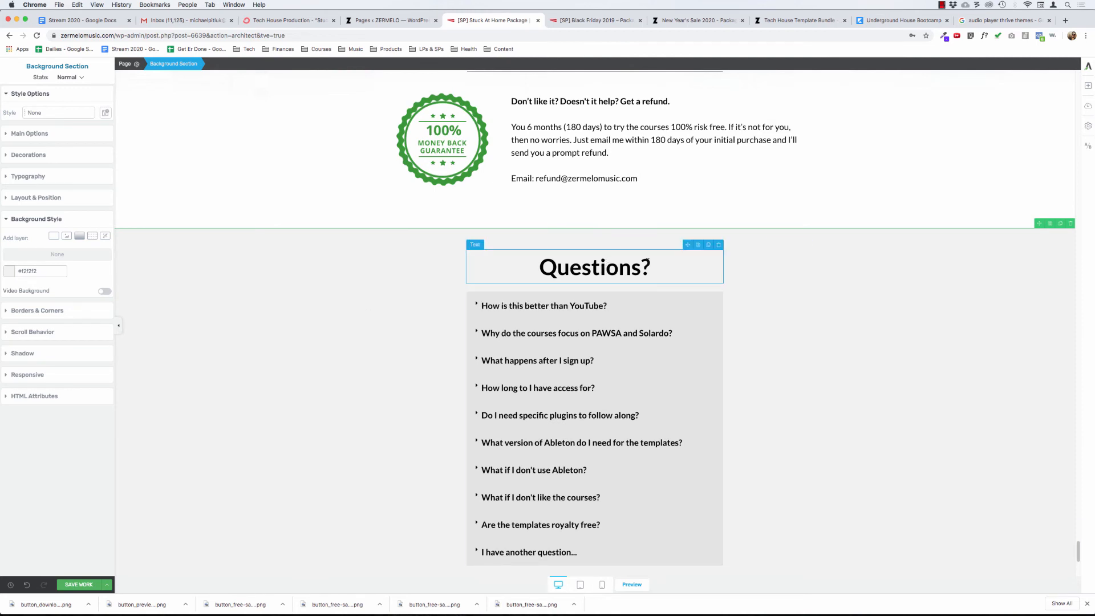
pyautogui.click(612, 265)
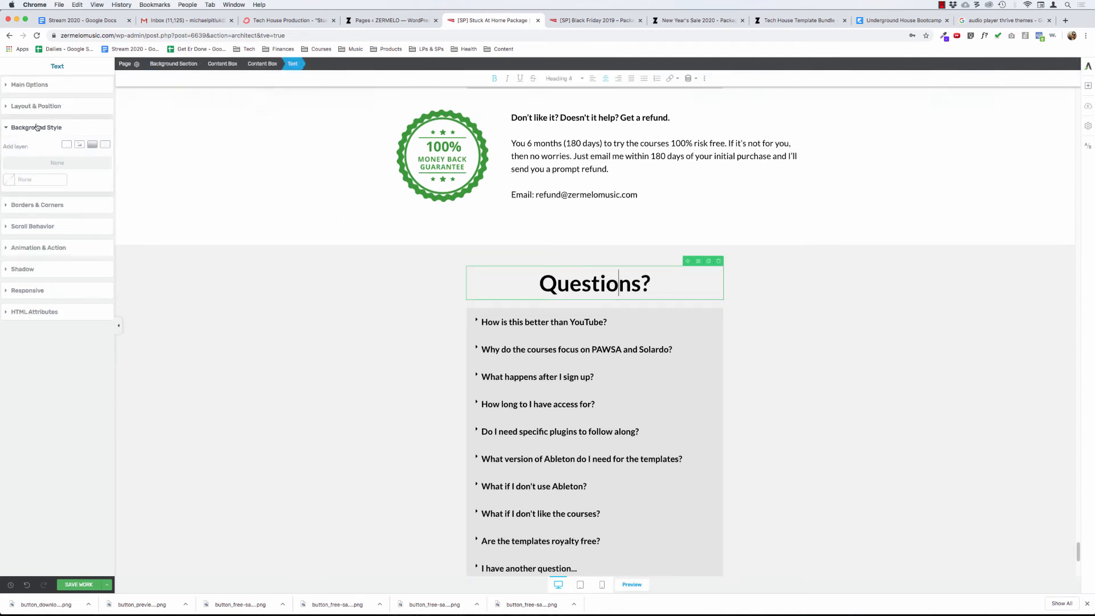
pyautogui.click(44, 108)
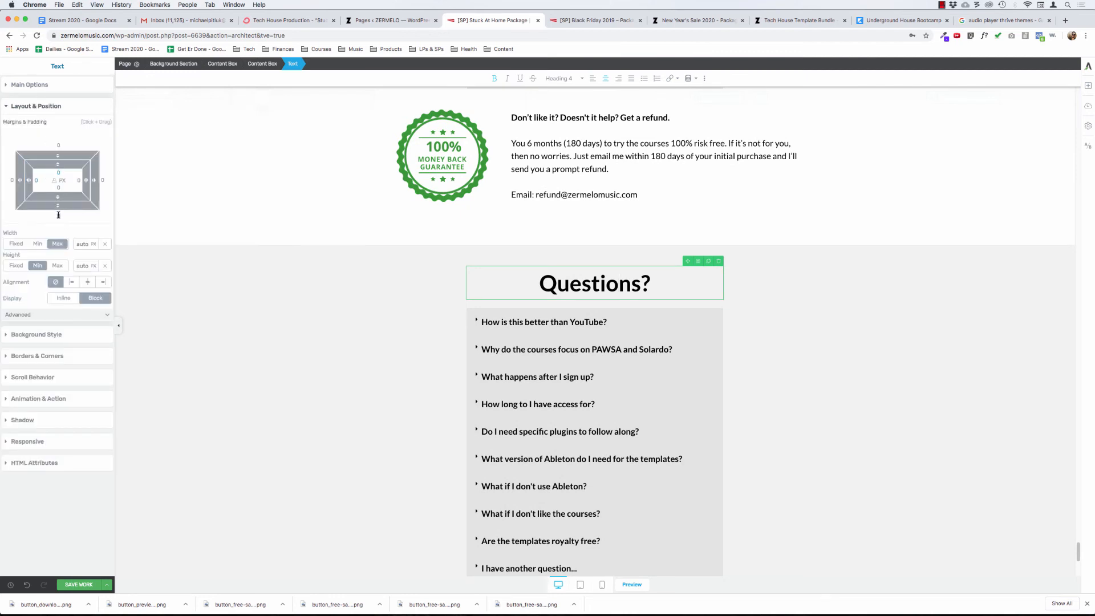
pyautogui.click(58, 215)
pyautogui.write('30')
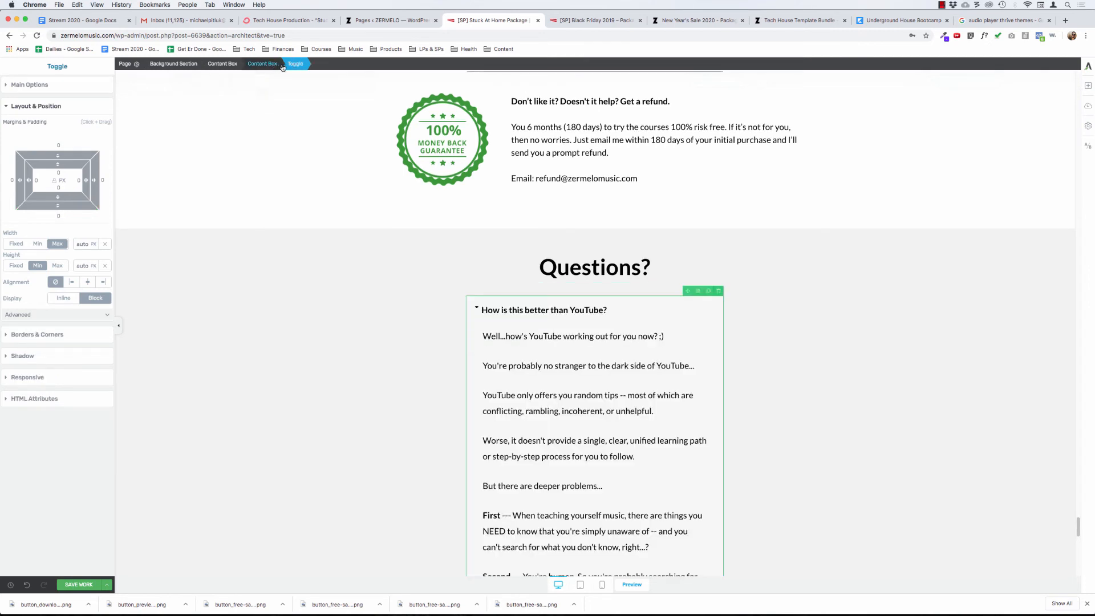
pyautogui.click(577, 268)
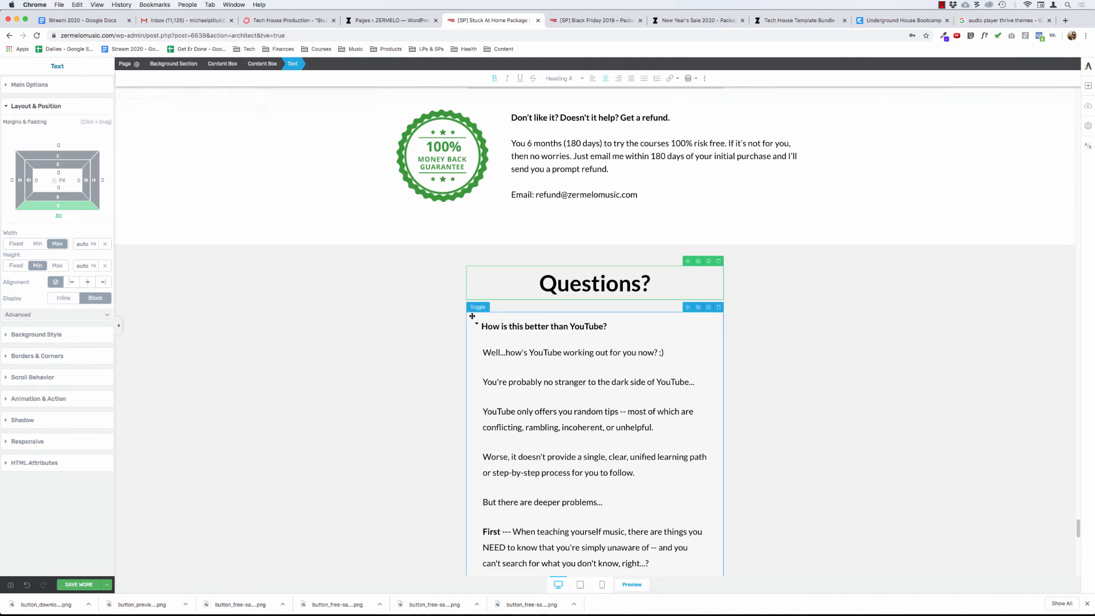
pyautogui.click(472, 316)
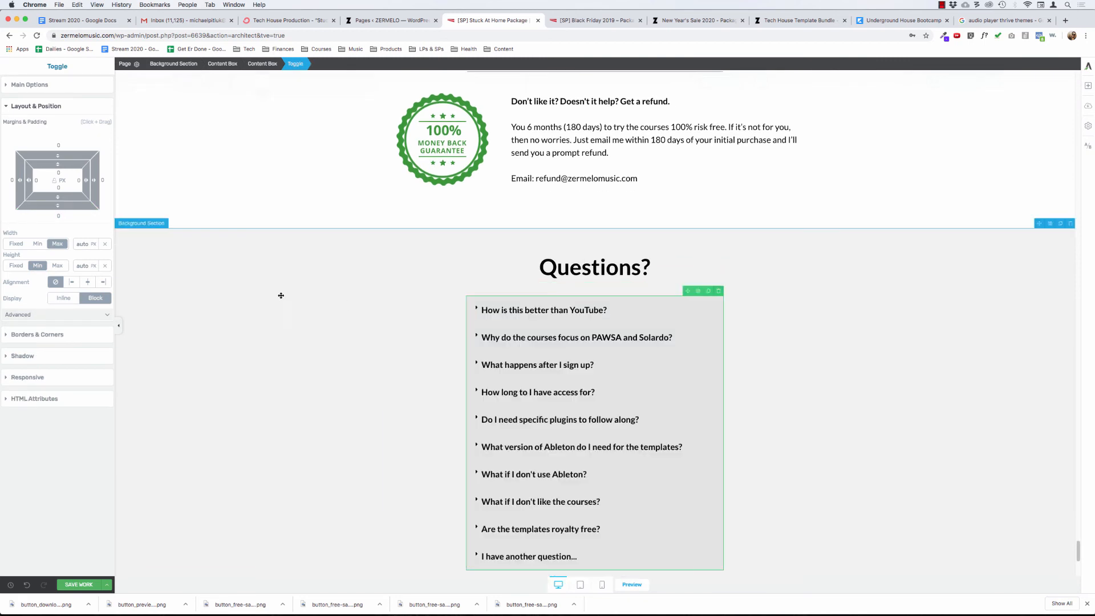
# Step: Set the maximum width of the content box holding the questions and Reddit testimonial to 1200 px
pyautogui.scroll(-3, 276, 294)
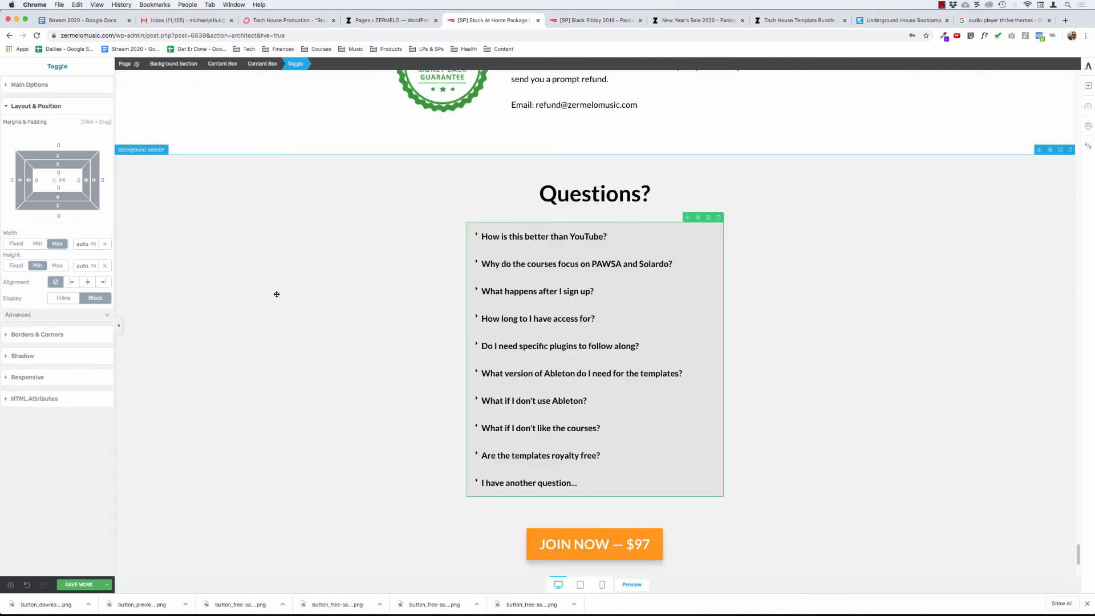
pyautogui.scroll(-9, 277, 294)
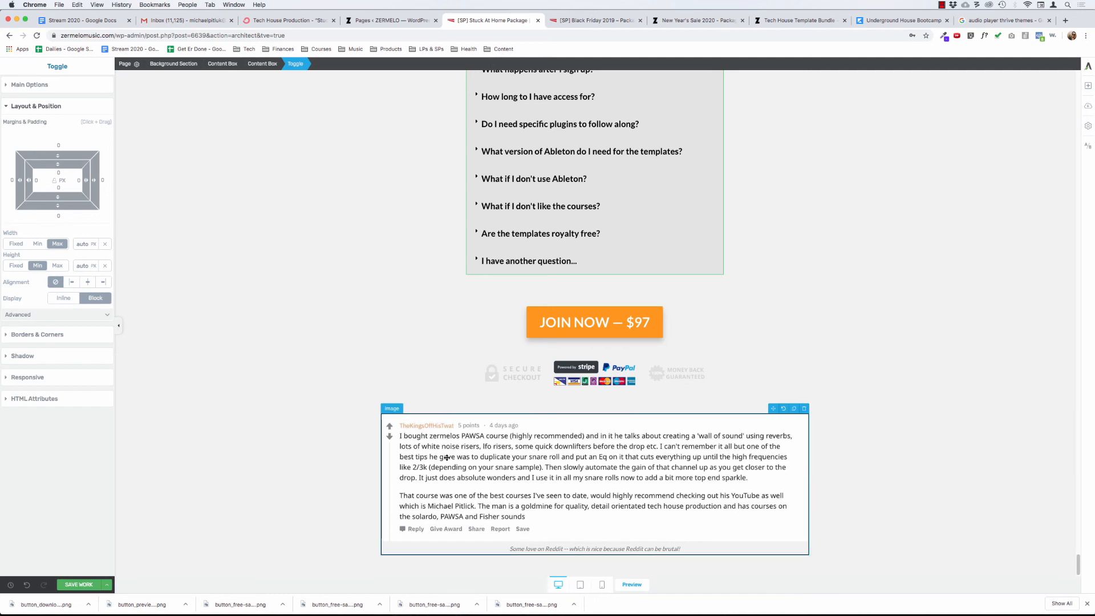
pyautogui.click(403, 442)
pyautogui.click(48, 95)
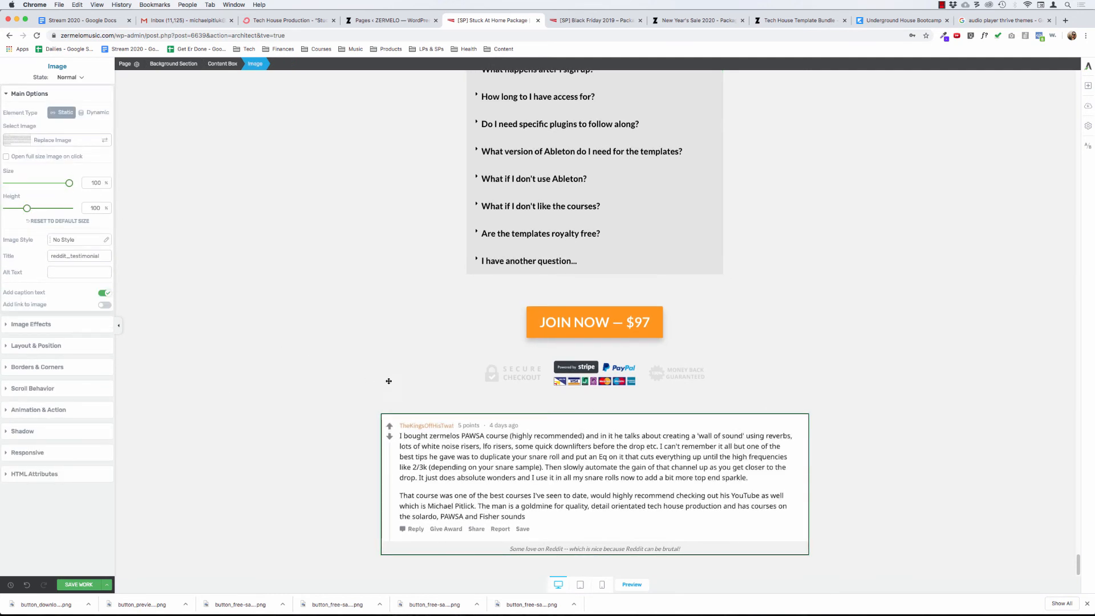
pyautogui.click(406, 402)
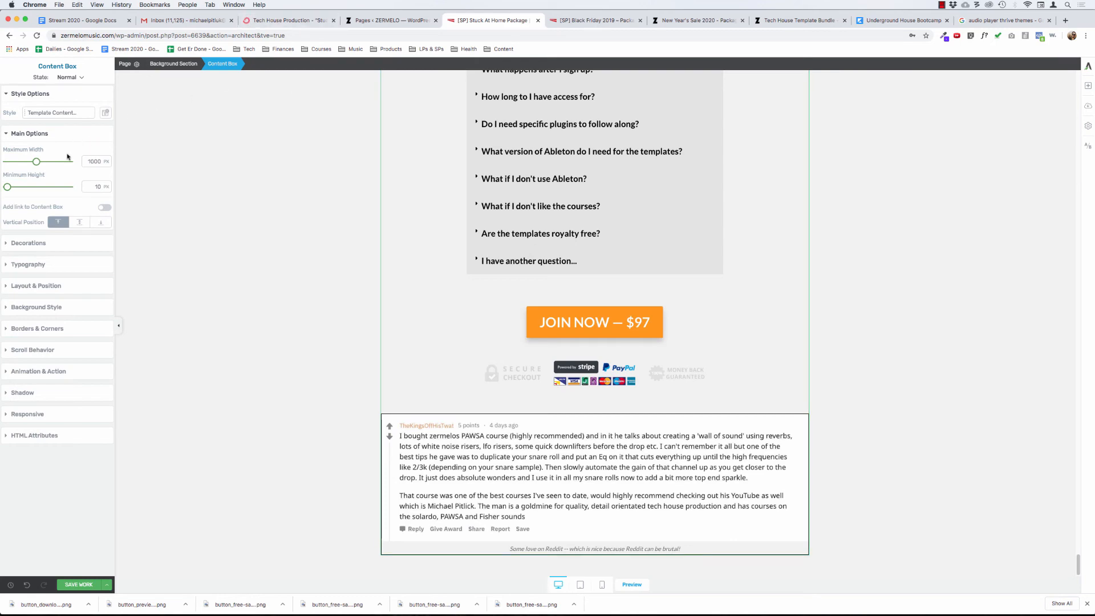
pyautogui.moveTo(37, 162); pyautogui.dragTo(45, 162)
pyautogui.moveTo(48, 163); pyautogui.dragTo(49, 163)
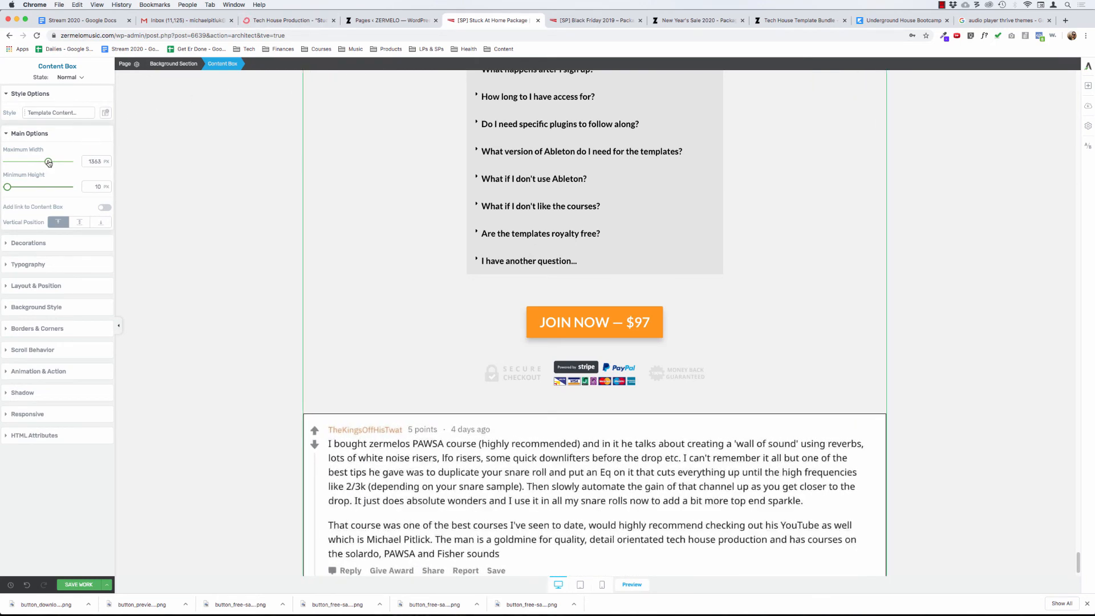
pyautogui.click(93, 161)
pyautogui.write('1200')
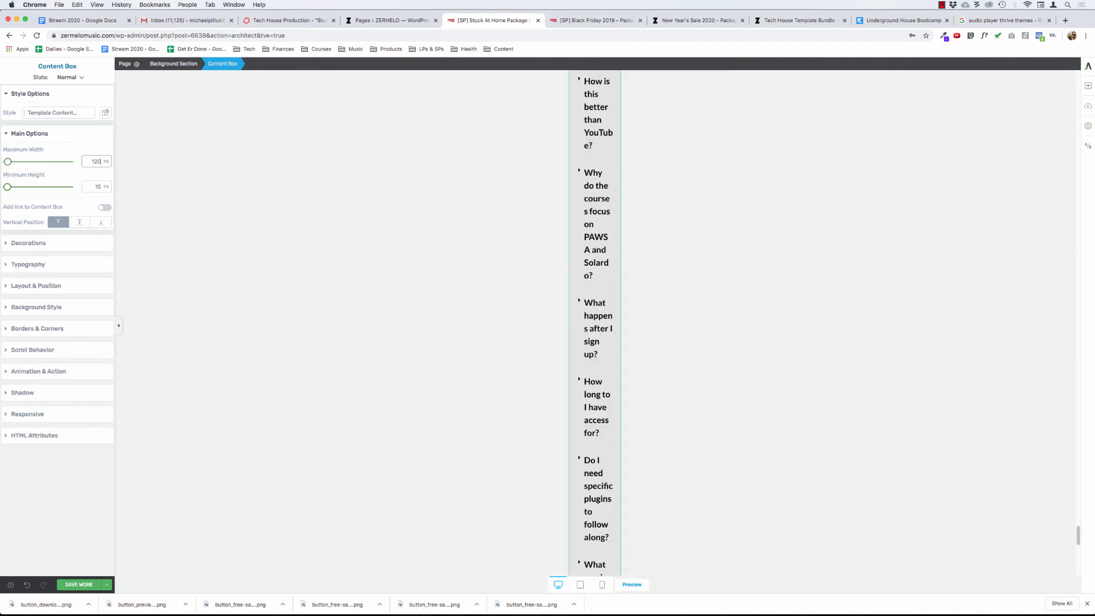
pyautogui.click(195, 234)
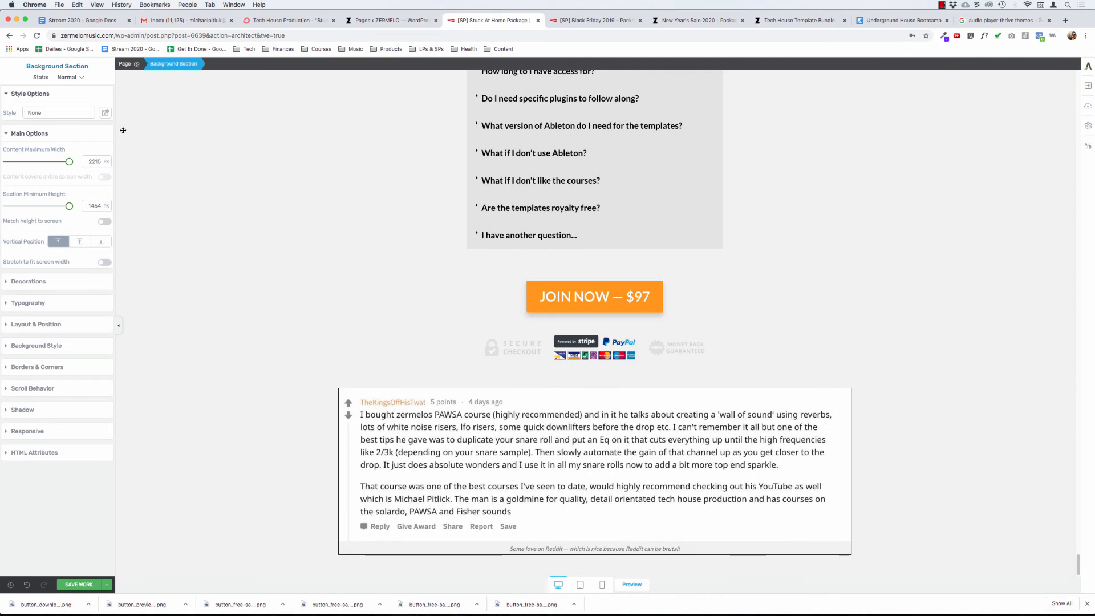
# Step: Turn off the caption text on the Reddit testimonial image and save the page
pyautogui.click(30, 98)
pyautogui.click(31, 98)
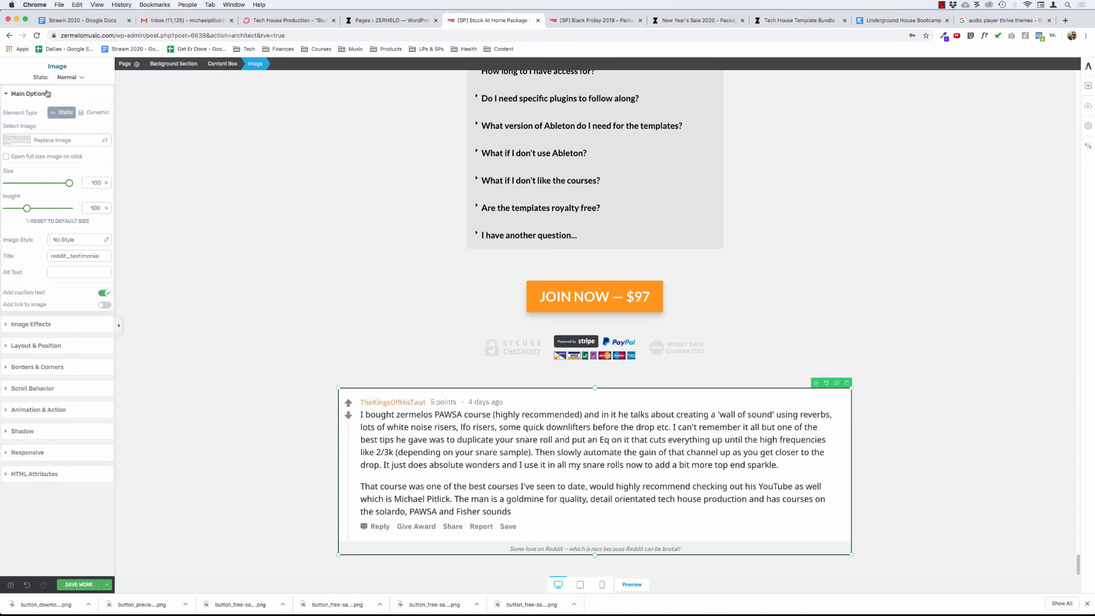
pyautogui.click(34, 94)
pyautogui.click(43, 96)
pyautogui.click(104, 292)
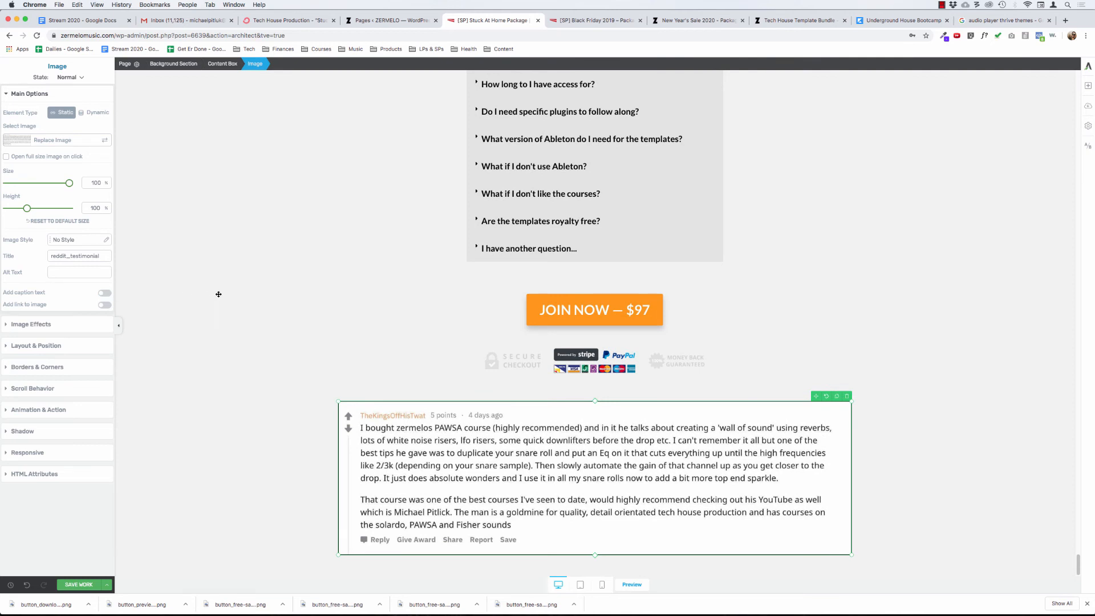
pyautogui.click(87, 585)
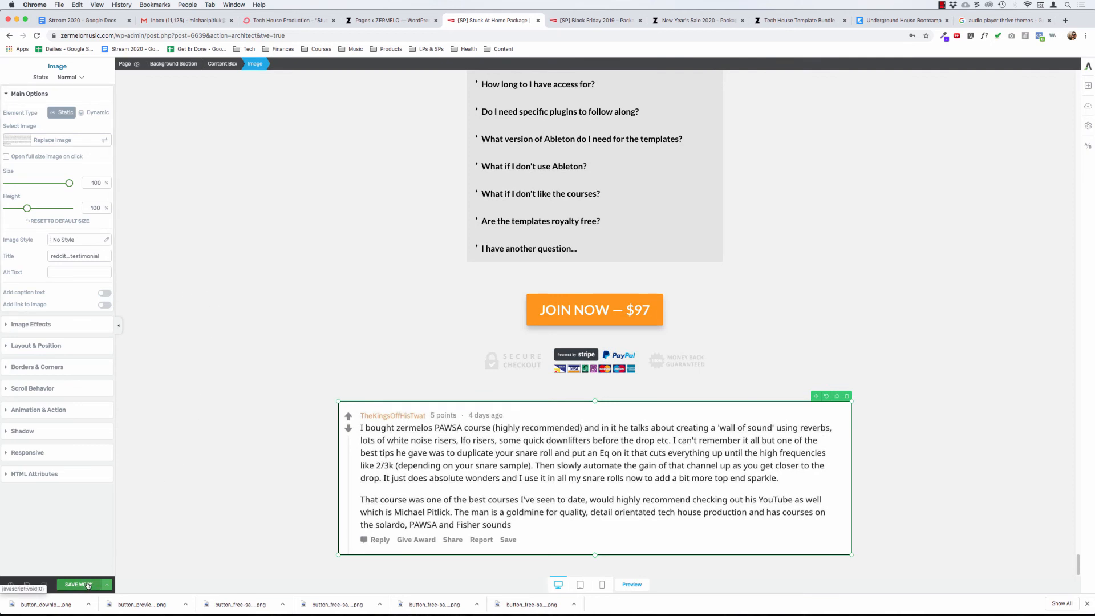
# Step: Review the page layout from the Questions section up to the header, and down again to the PAWSA module breakdown
pyautogui.scroll(6, 294, 371)
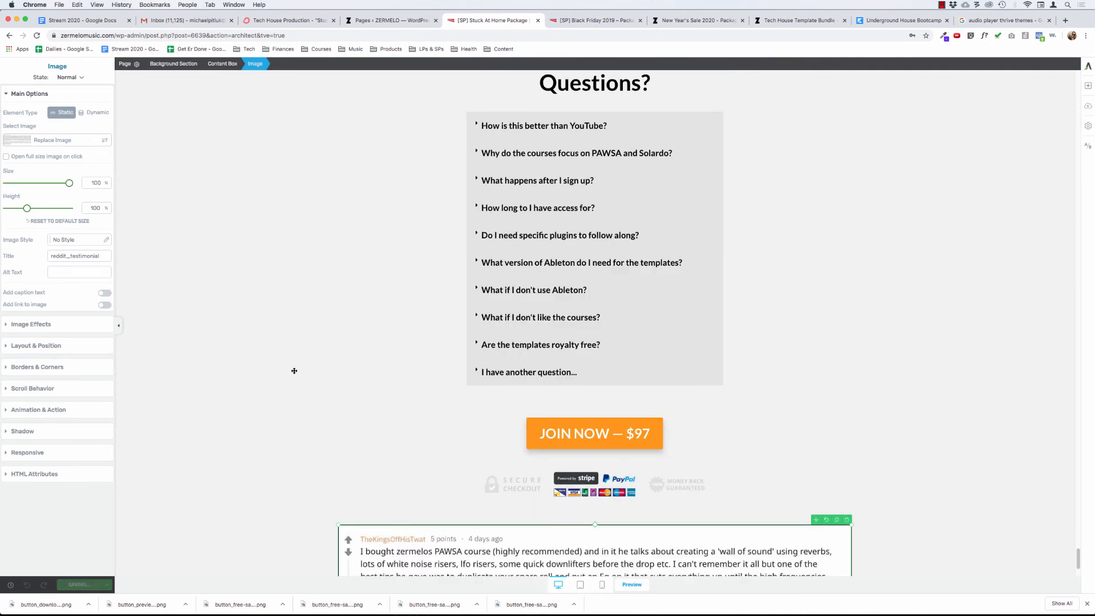
pyautogui.scroll(3, 294, 371)
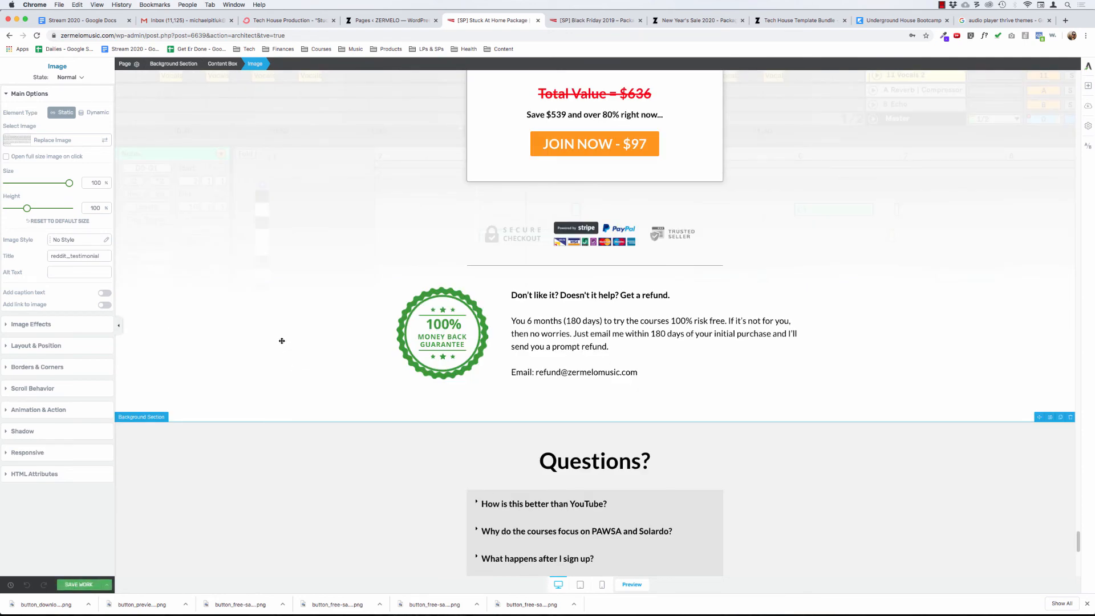
pyautogui.scroll(20, 282, 341)
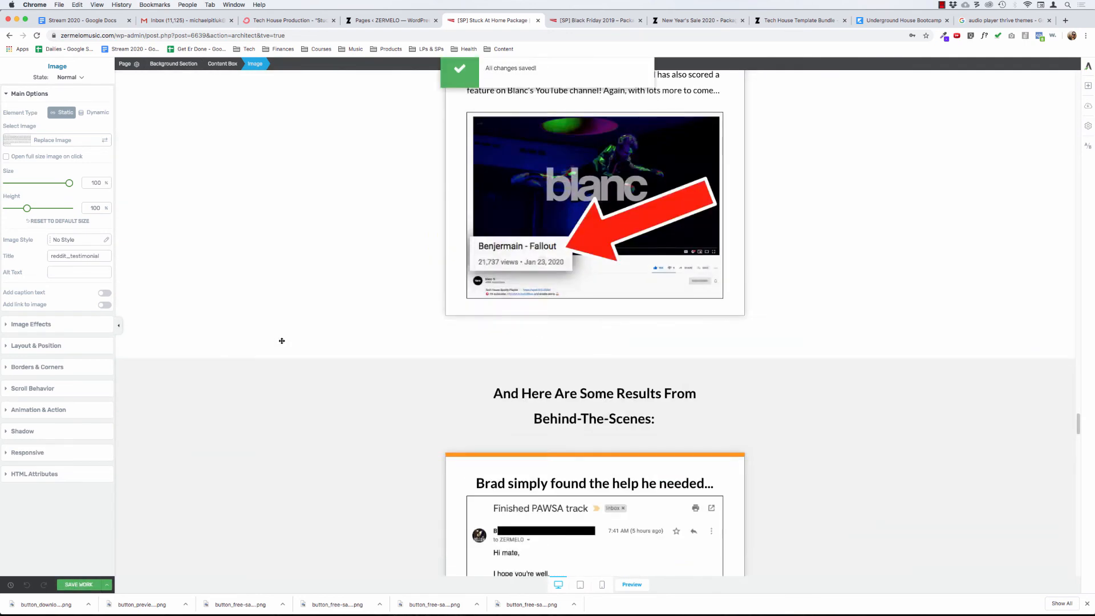
pyautogui.scroll(15, 282, 340)
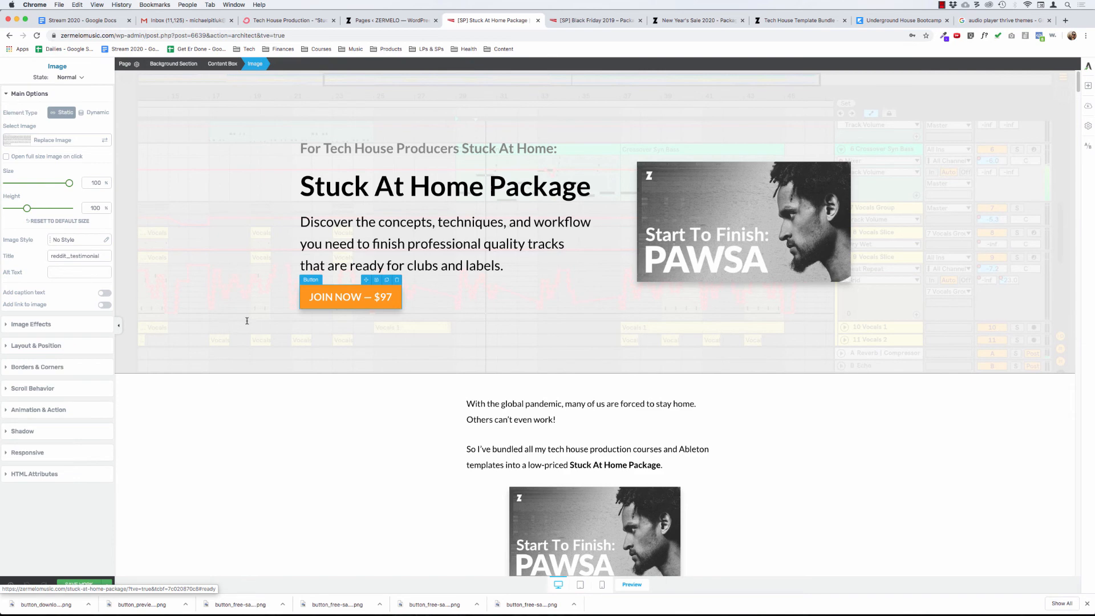
pyautogui.scroll(-5, 247, 321)
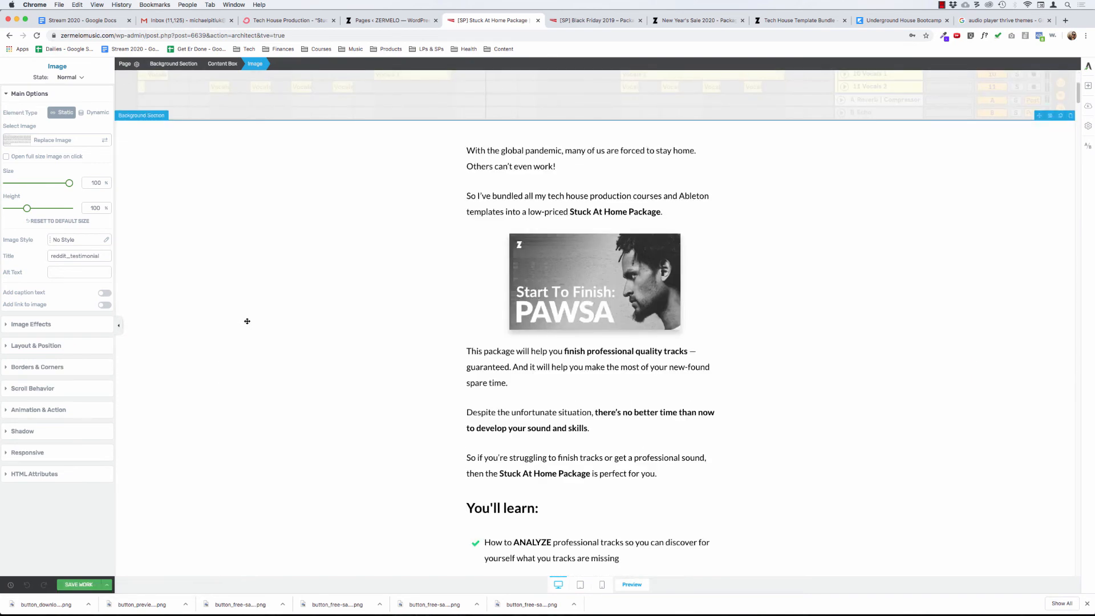
pyautogui.scroll(5, 251, 311)
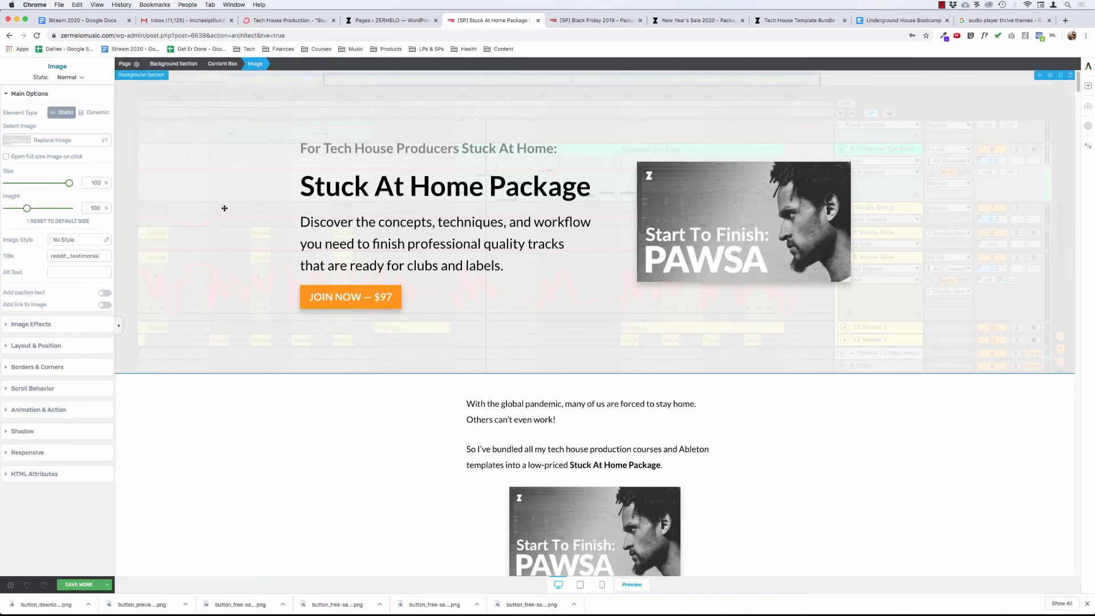
pyautogui.scroll(-5, 219, 215)
pyautogui.scroll(5, 269, 274)
pyautogui.scroll(-4, 268, 236)
pyautogui.scroll(-20, 319, 278)
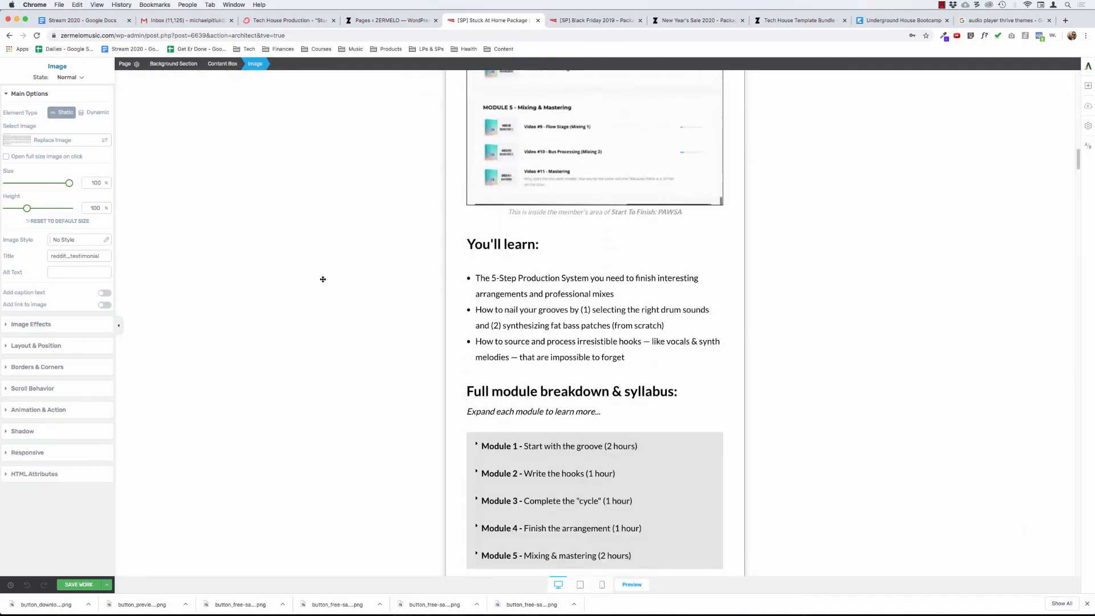
# Step: Save the Stuck At Home Package sales page and open its preview
pyautogui.scroll(20, 323, 279)
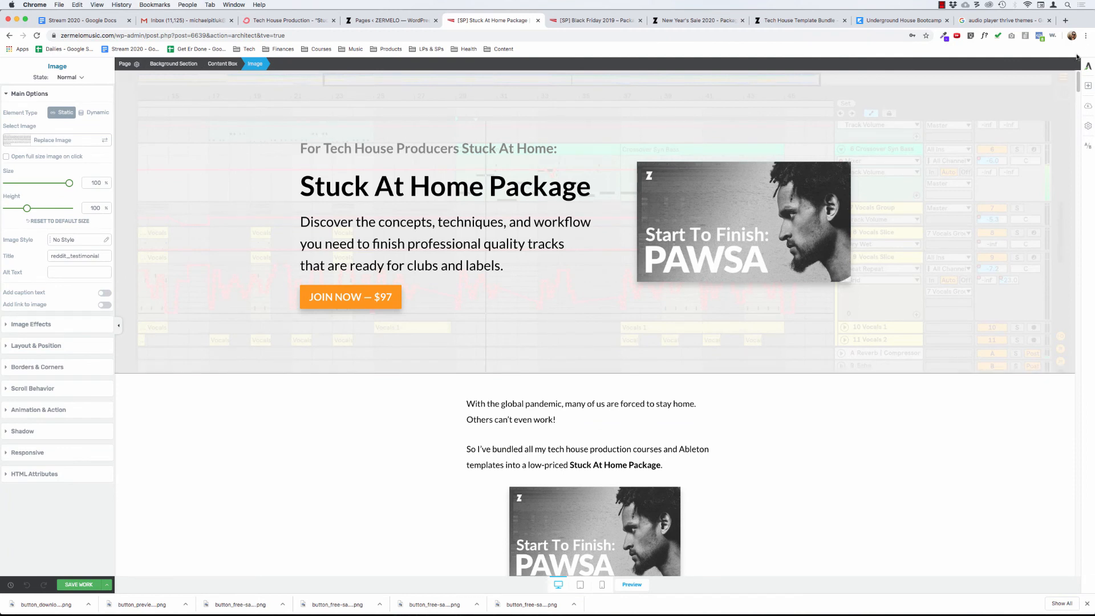
pyautogui.click(105, 585)
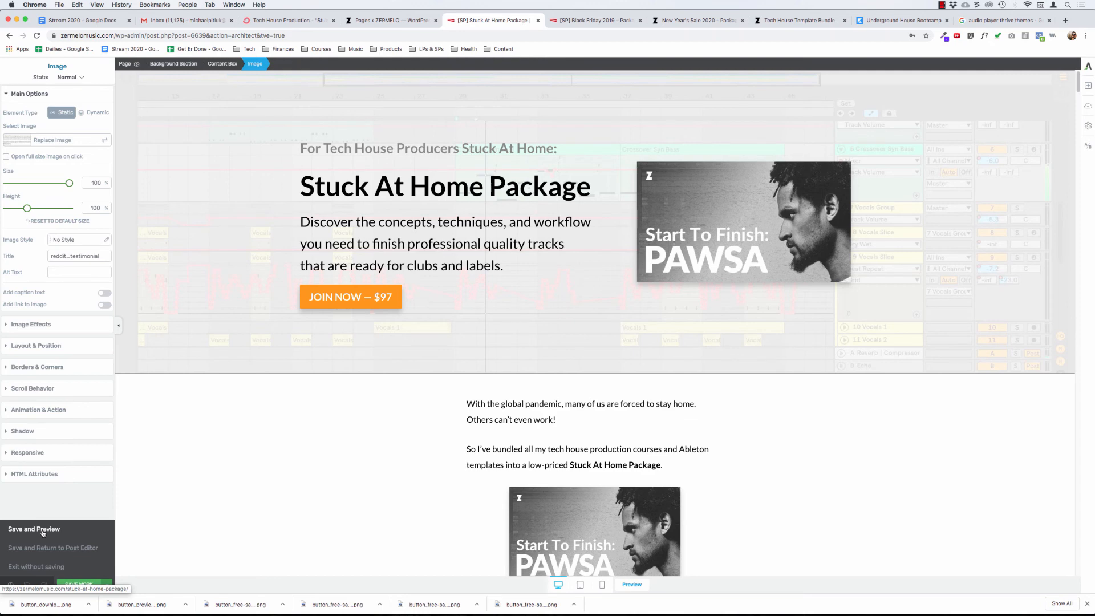
pyautogui.click(43, 532)
# Step: Switch to the promo notes in TextEdit and add "create image" and "add links" under Sales Page (Thrive)
pyautogui.press('super+Tab')
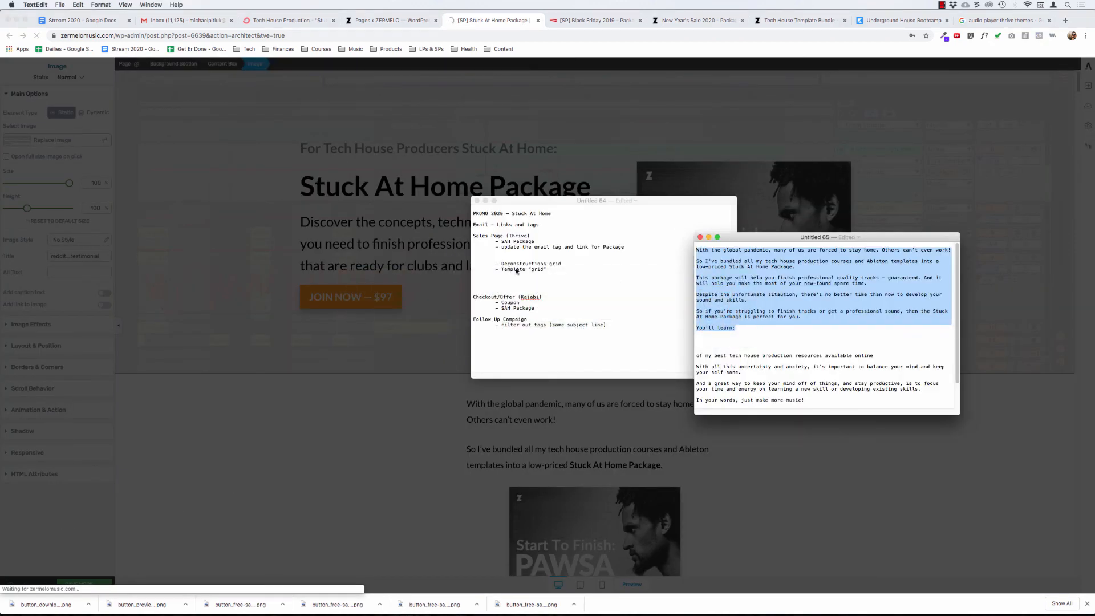
pyautogui.click(549, 272)
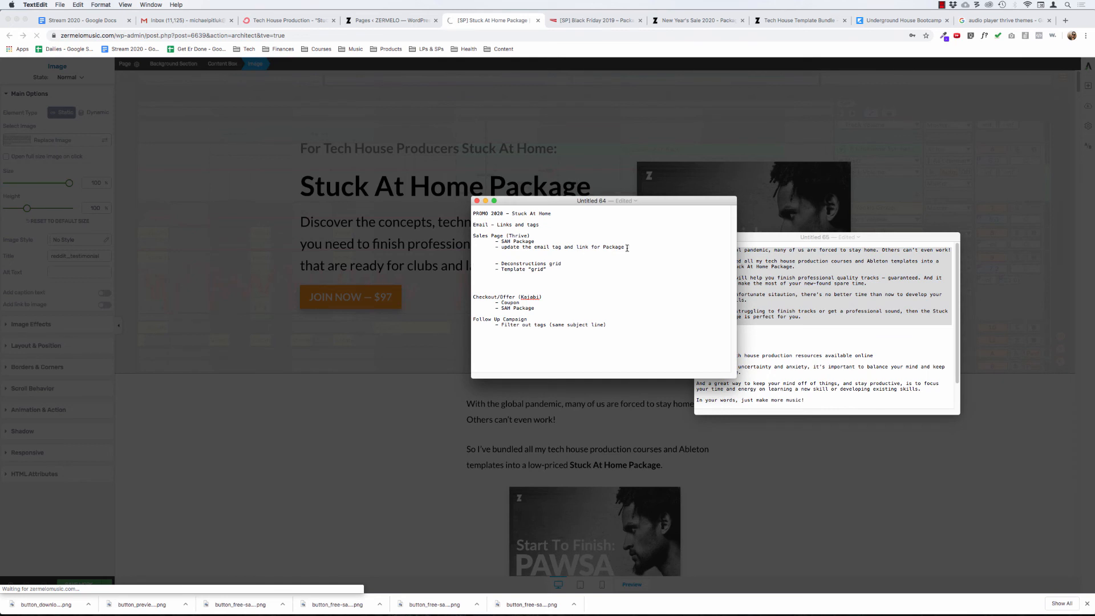
pyautogui.press('Return')
pyautogui.press('Tab')
pyautogui.write('- ')
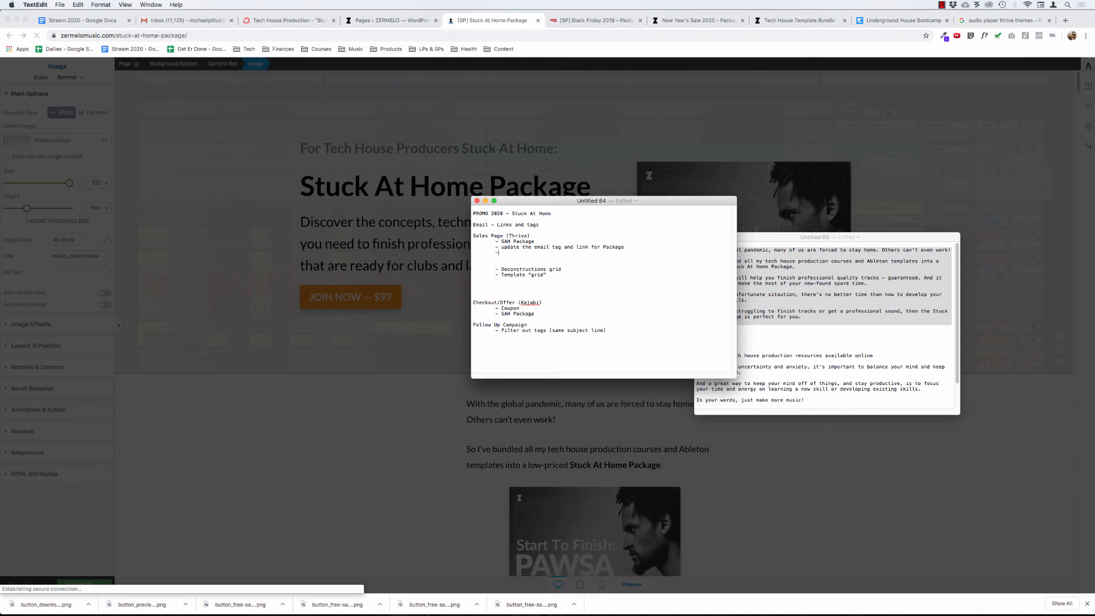
pyautogui.write('create image')
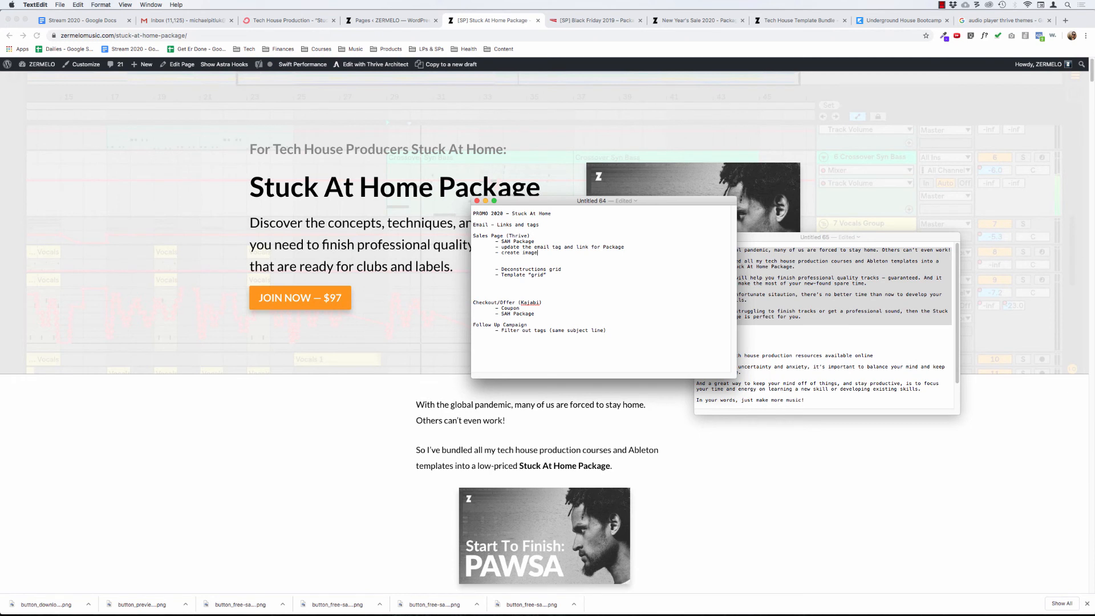
pyautogui.press('Return')
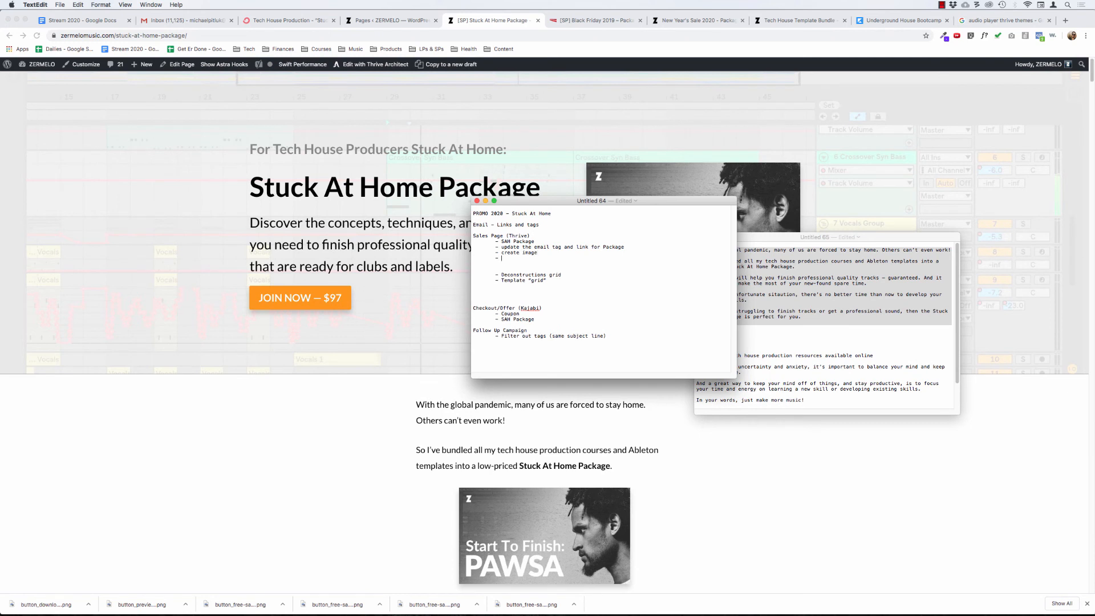
pyautogui.write('- add links')
# Step: Copy the Sales Page (Thrive) list, and delete the "Deconstructions grid" and "Template "grid"" lines with their extra blank lines
pyautogui.moveTo(533, 259); pyautogui.dragTo(471, 236)
pyautogui.hotkey('ctrl', 'c')
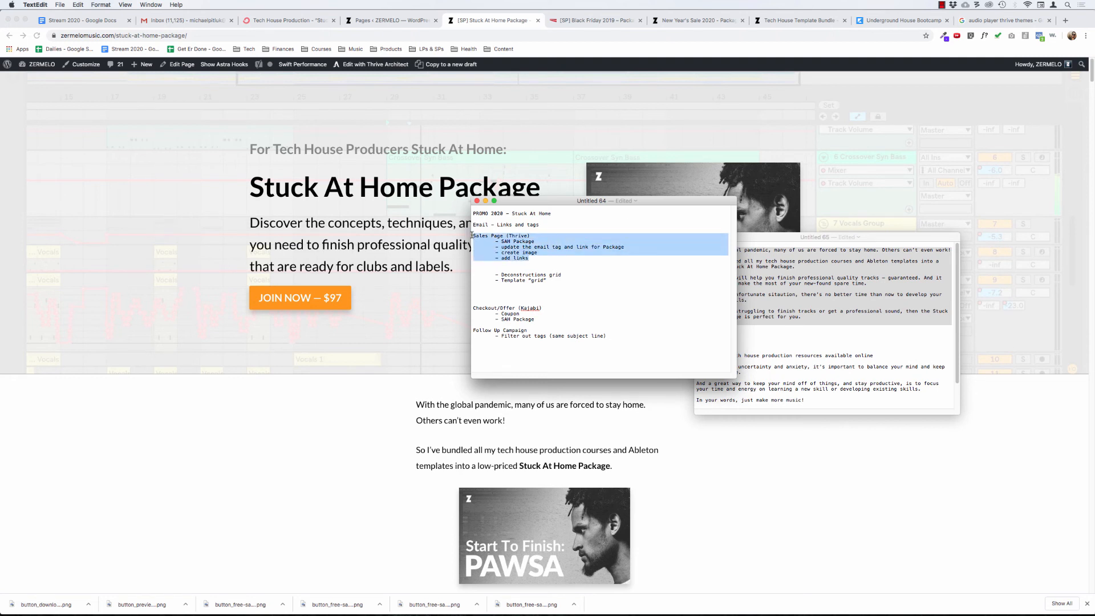
pyautogui.moveTo(502, 287); pyautogui.dragTo(482, 262)
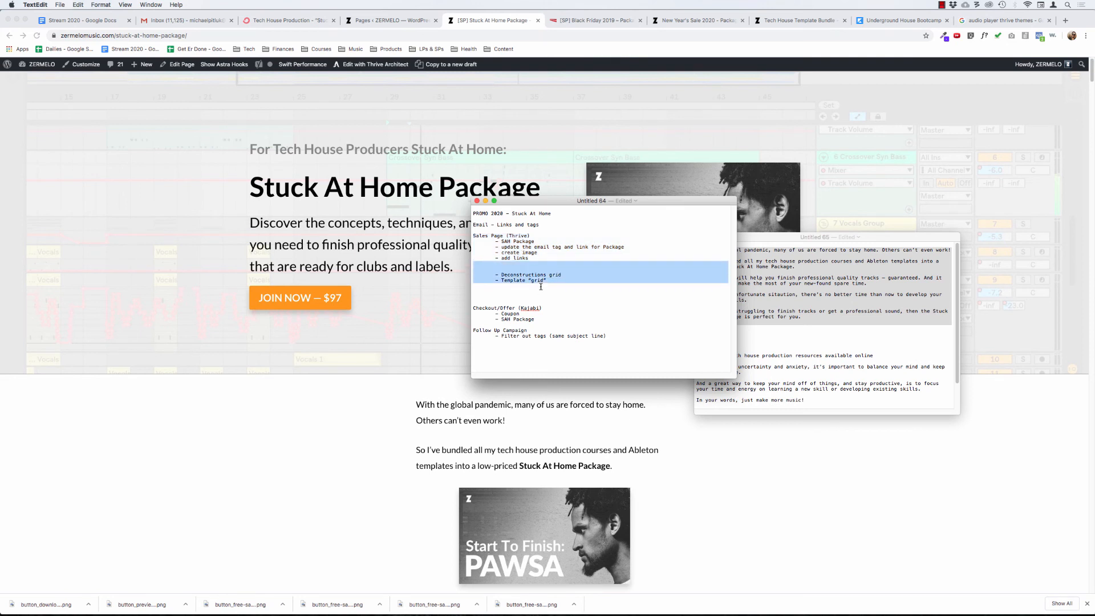
pyautogui.press('BackSpace')
pyautogui.press('BackSpace')
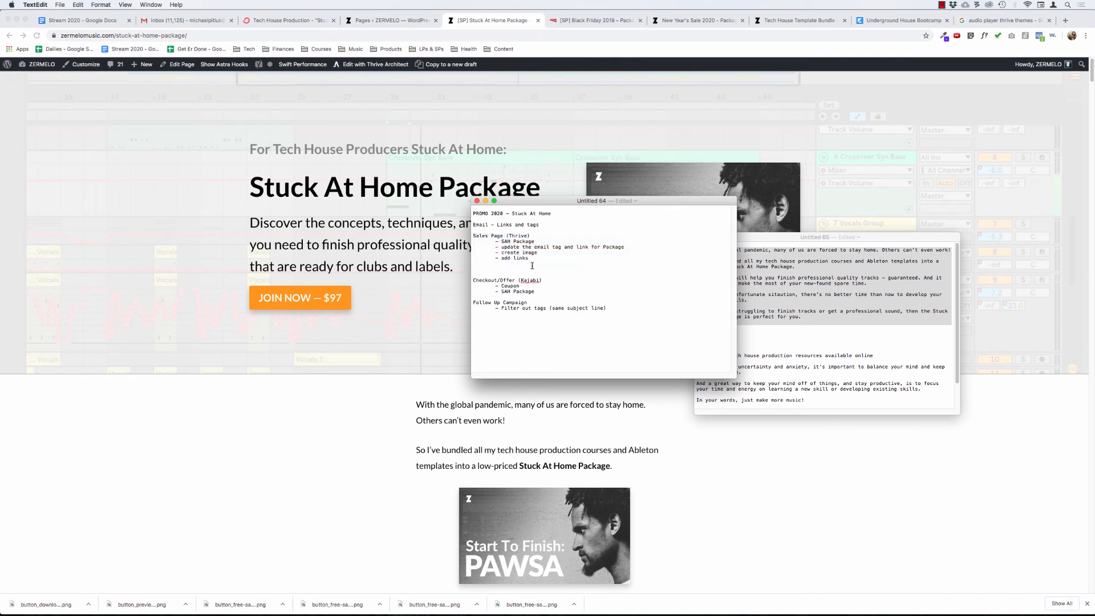
pyautogui.press('BackSpace')
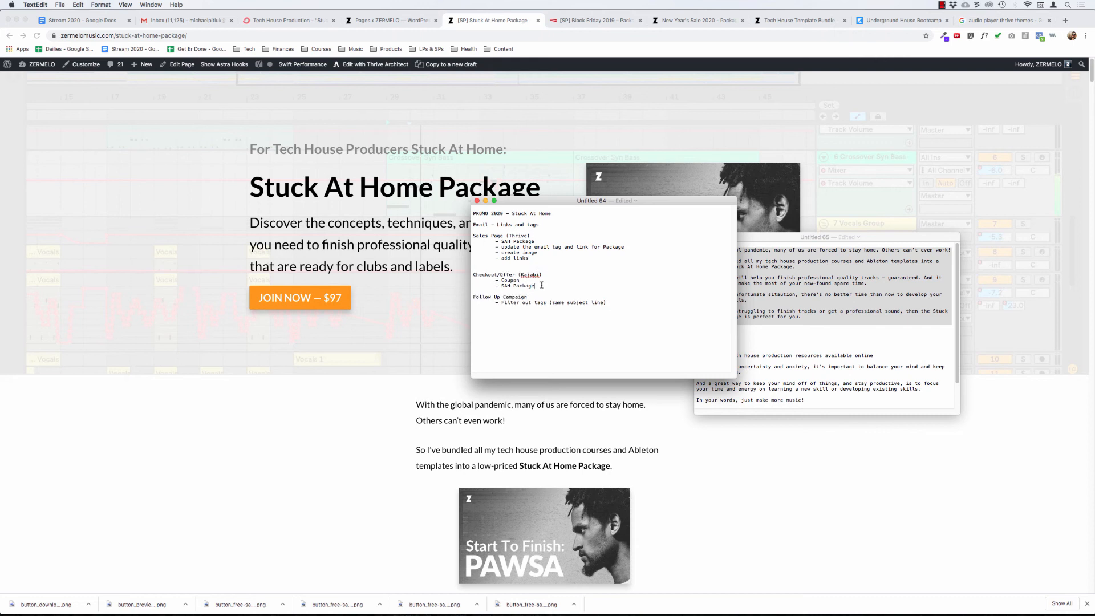
# Step: Paste the Sales Page list below Checkout/Offer (Kajabi), remove its SAH Package line and change its last item to "add checkout links"
pyautogui.press('Return')
pyautogui.press('Return')
pyautogui.hotkey('ctrl', 'v')
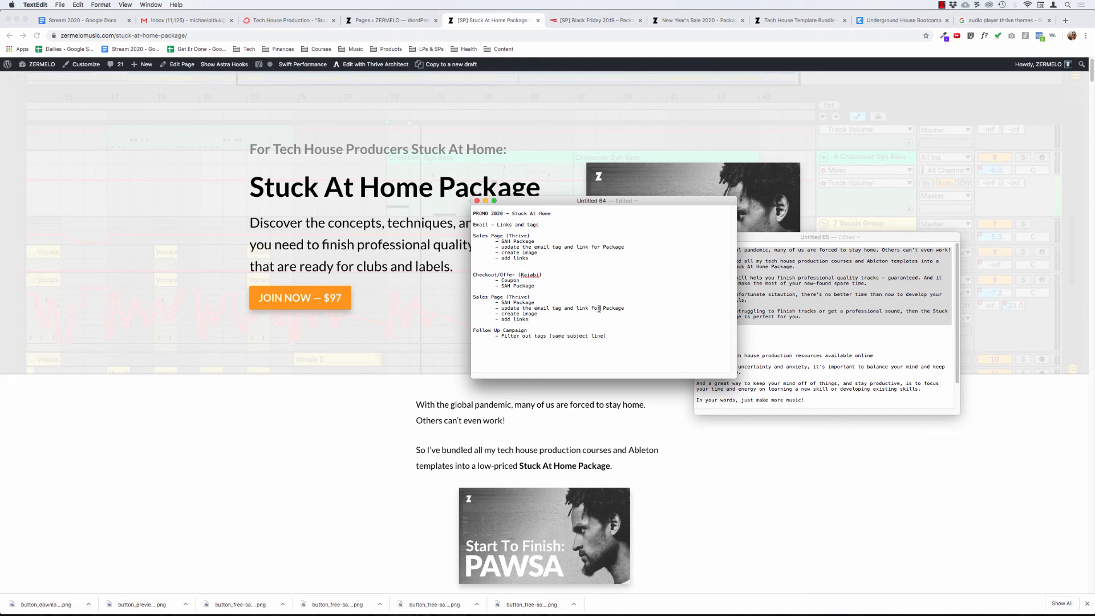
pyautogui.press('super+BackSpace')
pyautogui.press('super+z')
pyautogui.press('BackSpace')
pyautogui.press('BackSpace')
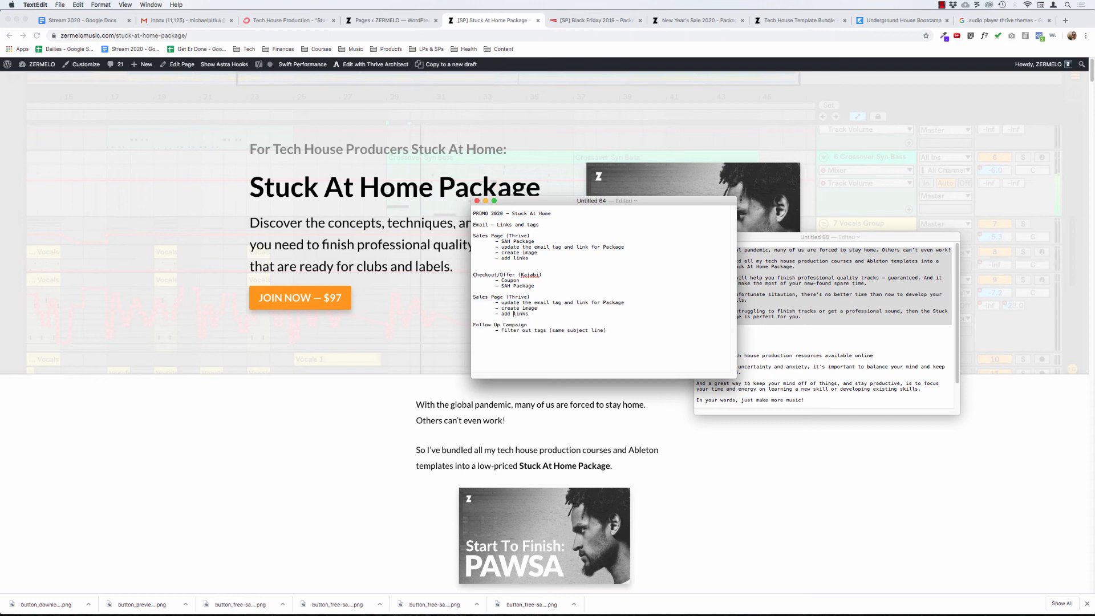
pyautogui.write('checkout links')
pyautogui.press('Delete')
pyautogui.press('Delete')
pyautogui.press('Delete')
pyautogui.press('Delete')
pyautogui.press('Delete')
# Step: Add a "Final video:" list below Checkout/Offer with "add all links", "add links to CK" and "add KJ links to SP"
pyautogui.click(533, 293)
pyautogui.press('Return')
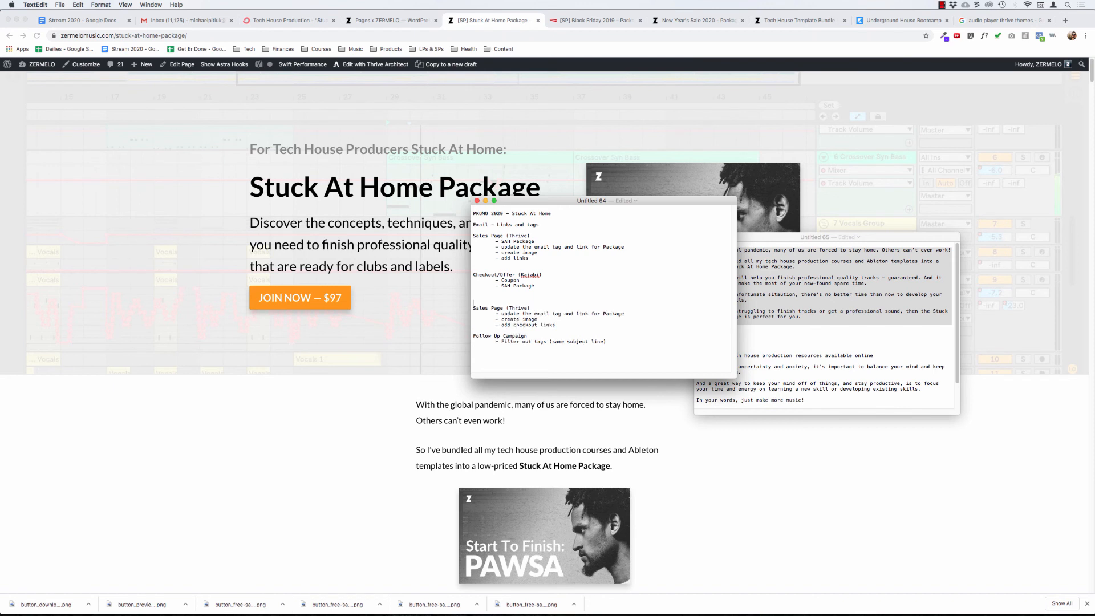
pyautogui.write('Final video:')
pyautogui.press('Return')
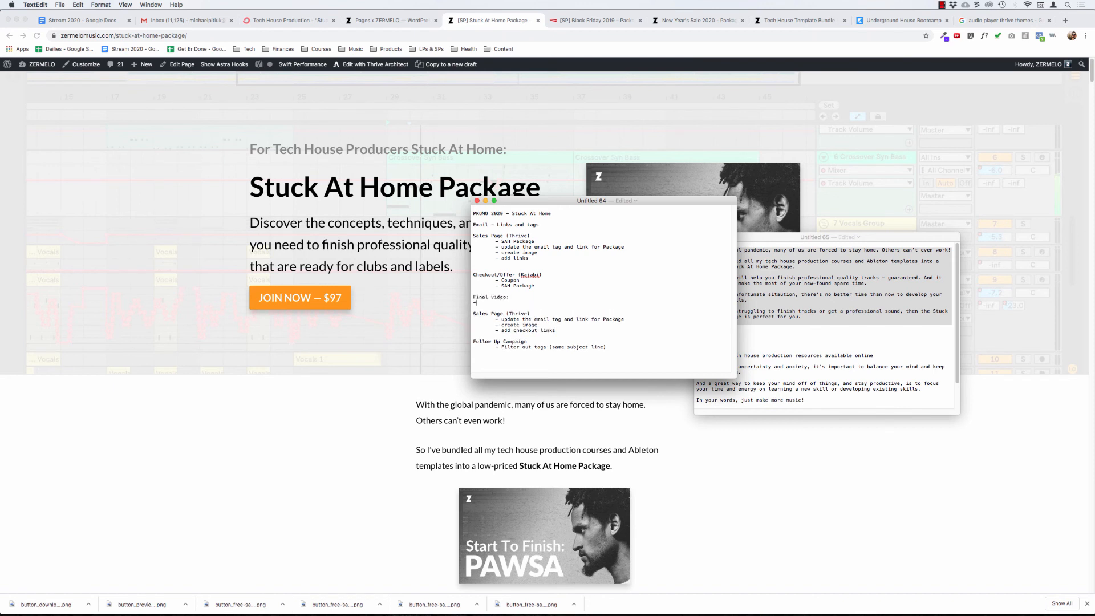
pyautogui.write('- add all links')
pyautogui.press('Return')
pyautogui.write('- add links to CK')
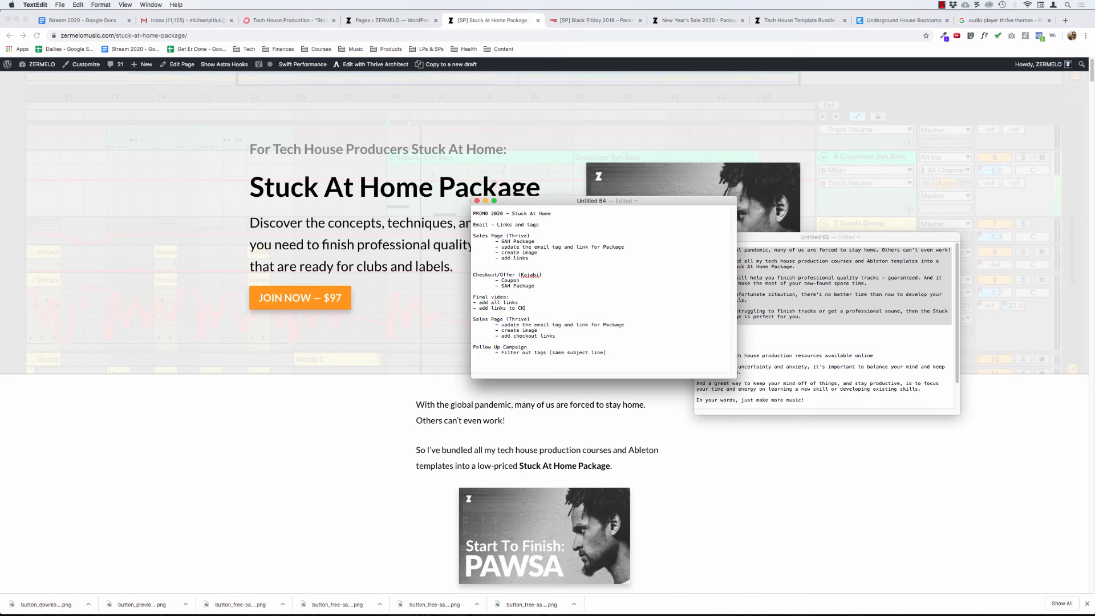
pyautogui.press('Return')
pyautogui.write('- add ')
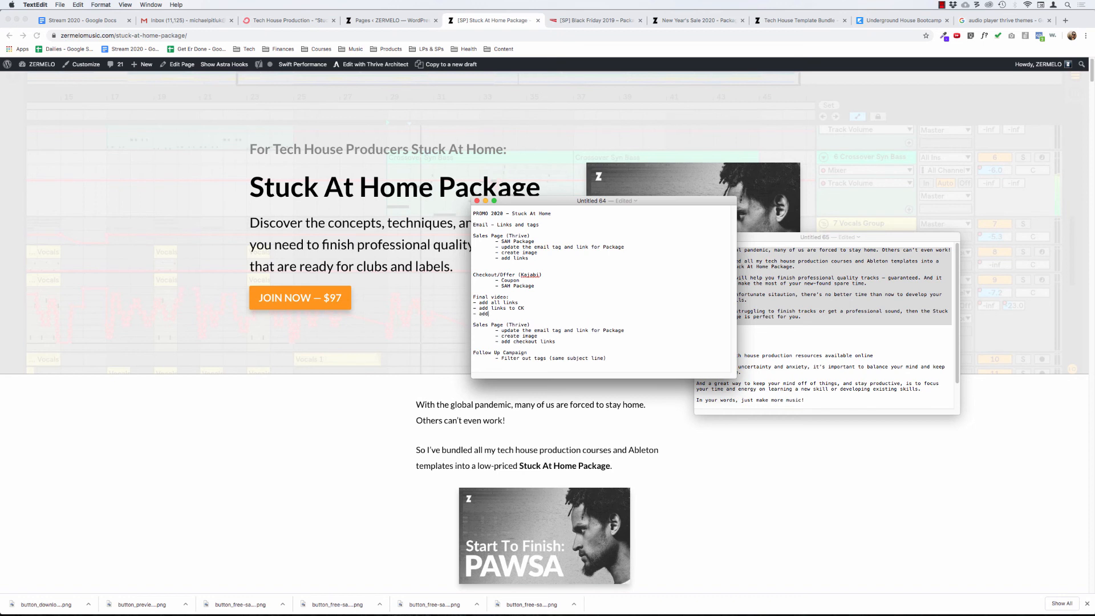
pyautogui.write('KJ links to SP')
# Step: Delete the duplicate Sales Page (Thrive) list between the Final video and Follow Up Campaign sections
pyautogui.hotkey('shift', 'Down')
pyautogui.hotkey('shift', 'Down')
pyautogui.hotkey('shift', 'Down')
pyautogui.hotkey('shift', 'Down')
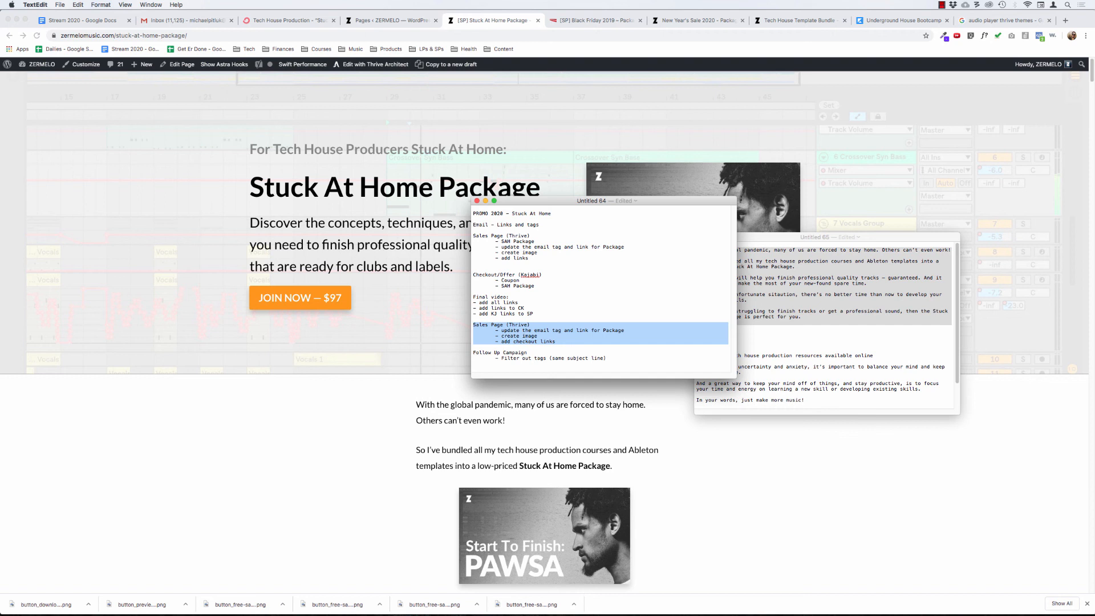
pyautogui.press('BackSpace')
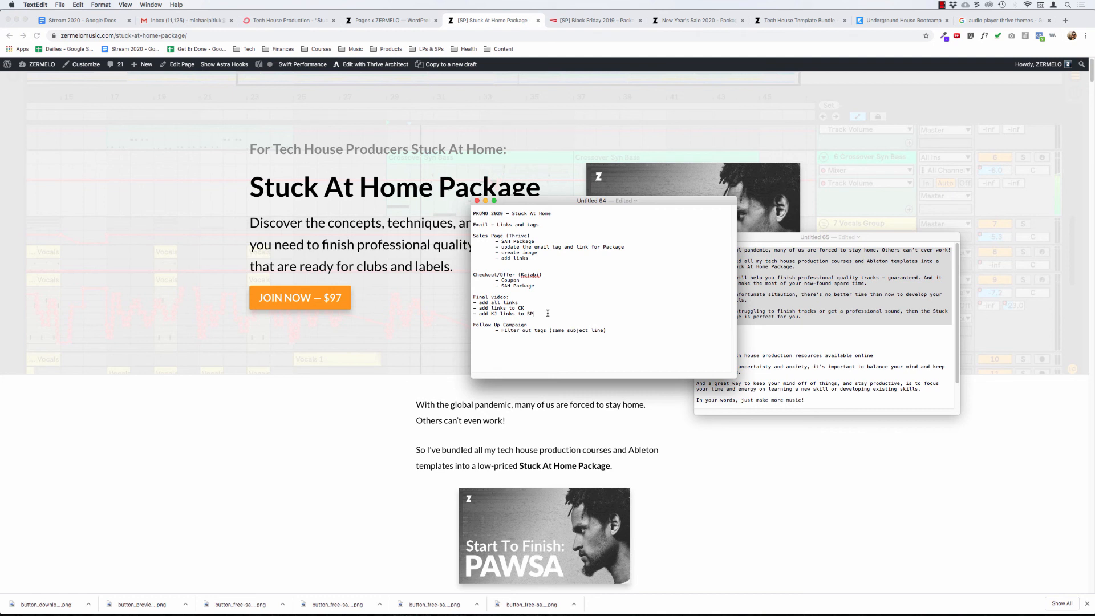
# Step: Return to Chrome and examine the previewed sales page from the header through the course boxes to the student testimonials
pyautogui.click(204, 393)
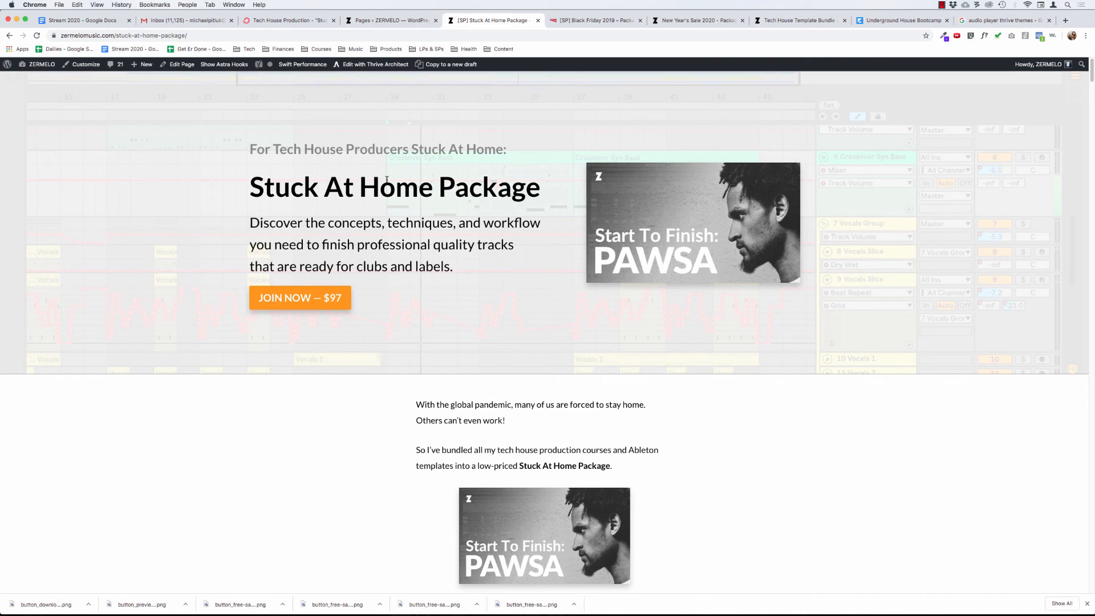
pyautogui.scroll(-20, 505, 215)
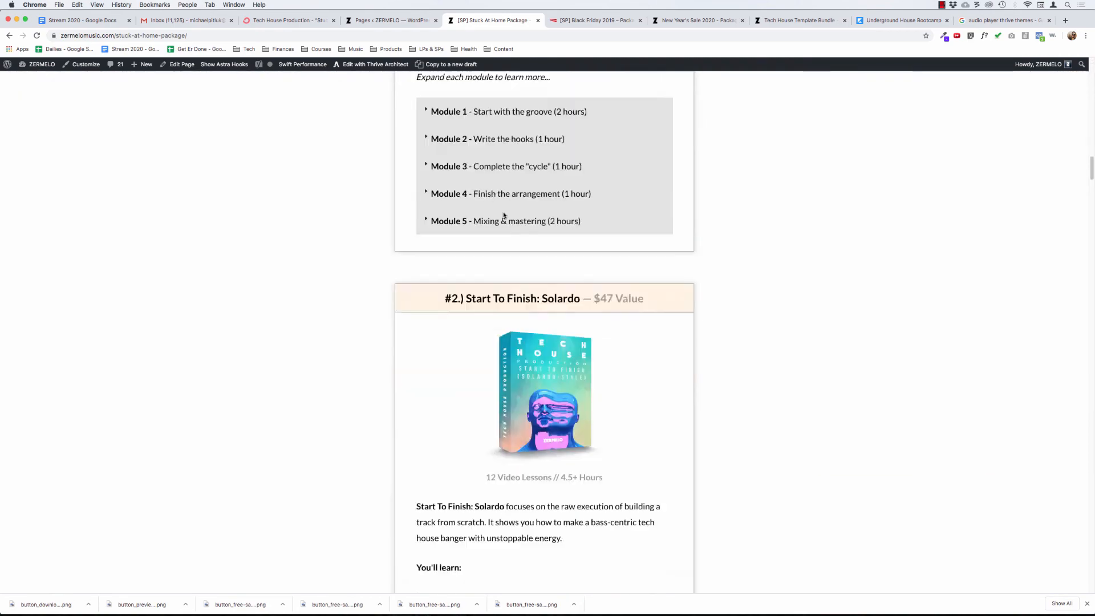
pyautogui.scroll(-10, 504, 215)
pyautogui.scroll(20, 504, 215)
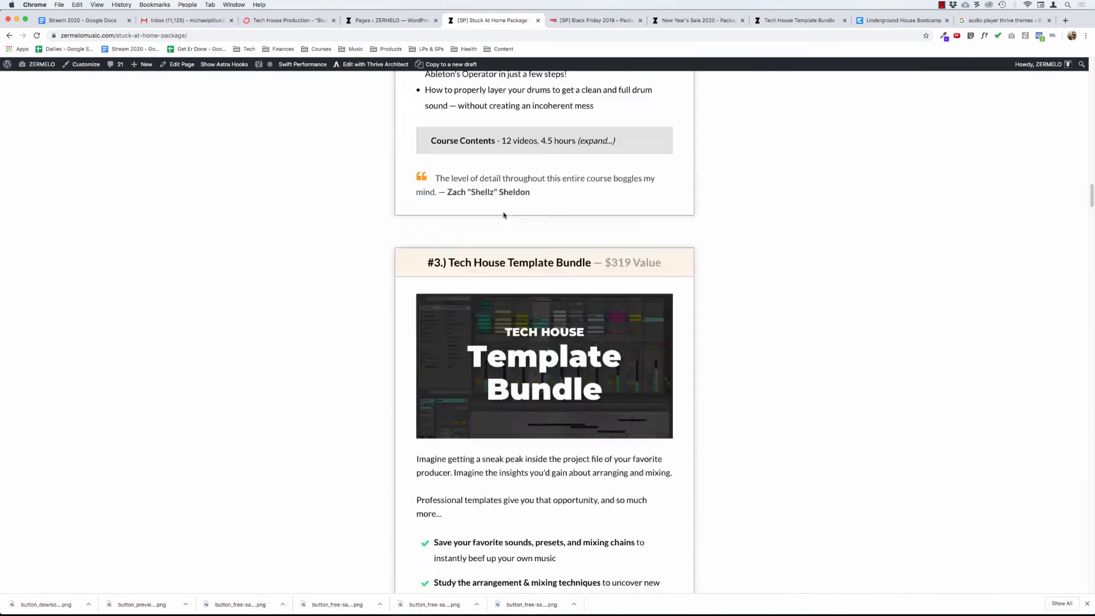
pyautogui.scroll(-20, 504, 215)
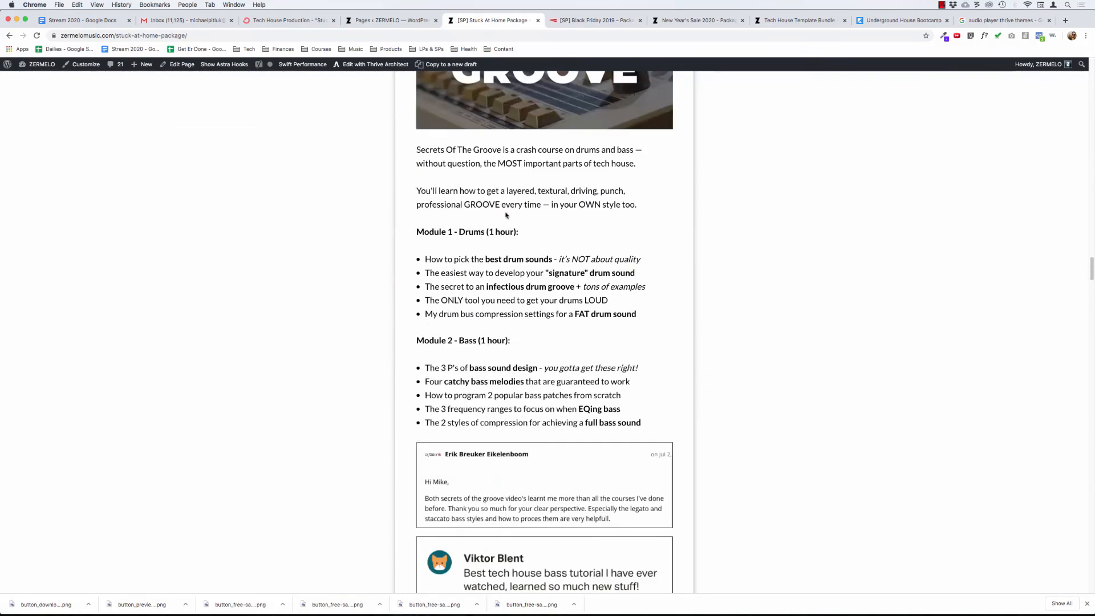
pyautogui.scroll(-6, 505, 215)
pyautogui.scroll(12, 505, 215)
pyautogui.scroll(-18, 505, 215)
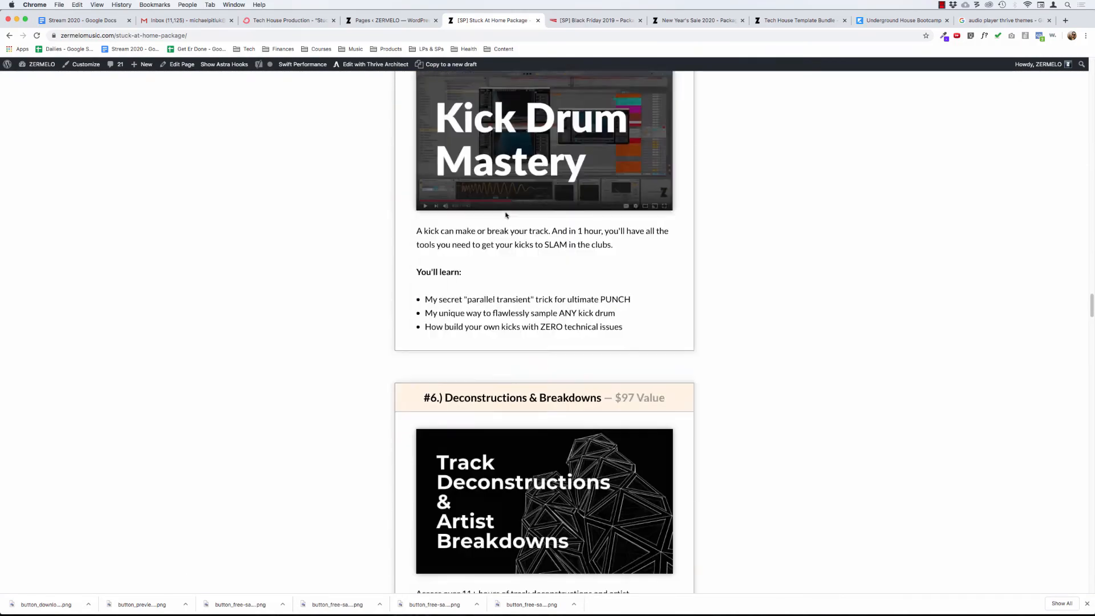
pyautogui.scroll(-20, 505, 215)
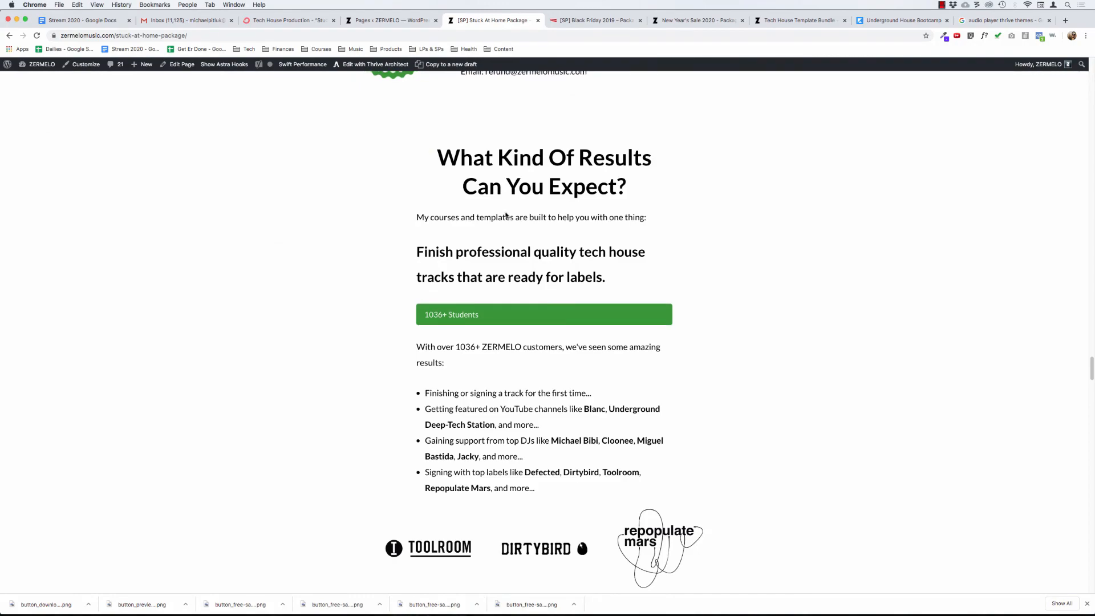
pyautogui.scroll(3, 505, 213)
pyautogui.scroll(-20, 350, 313)
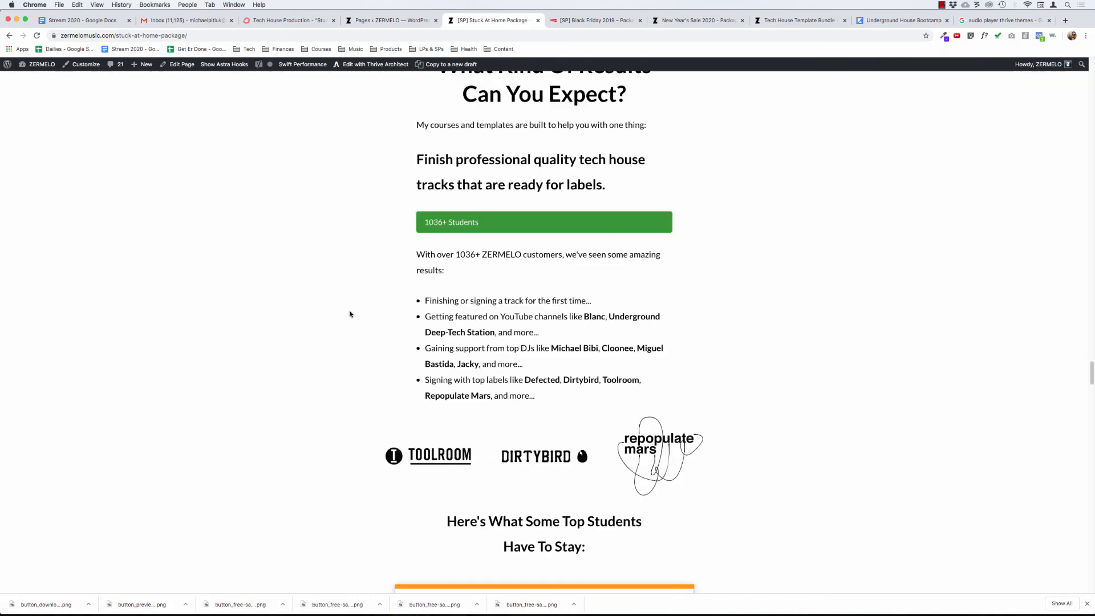
pyautogui.scroll(-20, 350, 313)
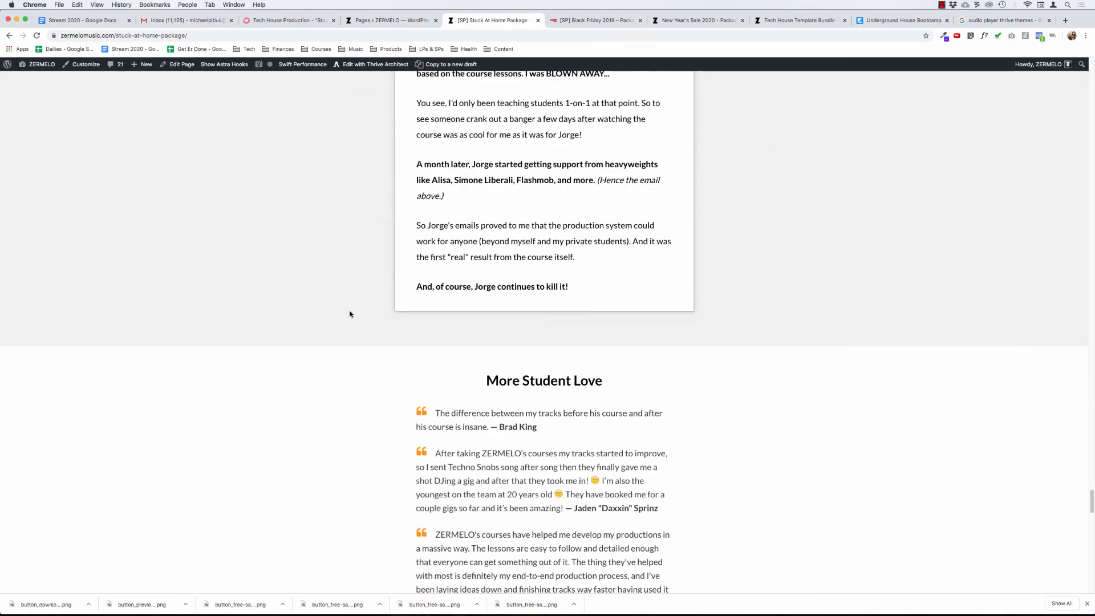
pyautogui.scroll(20, 350, 313)
pyautogui.scroll(-1, 349, 313)
pyautogui.scroll(20, 350, 313)
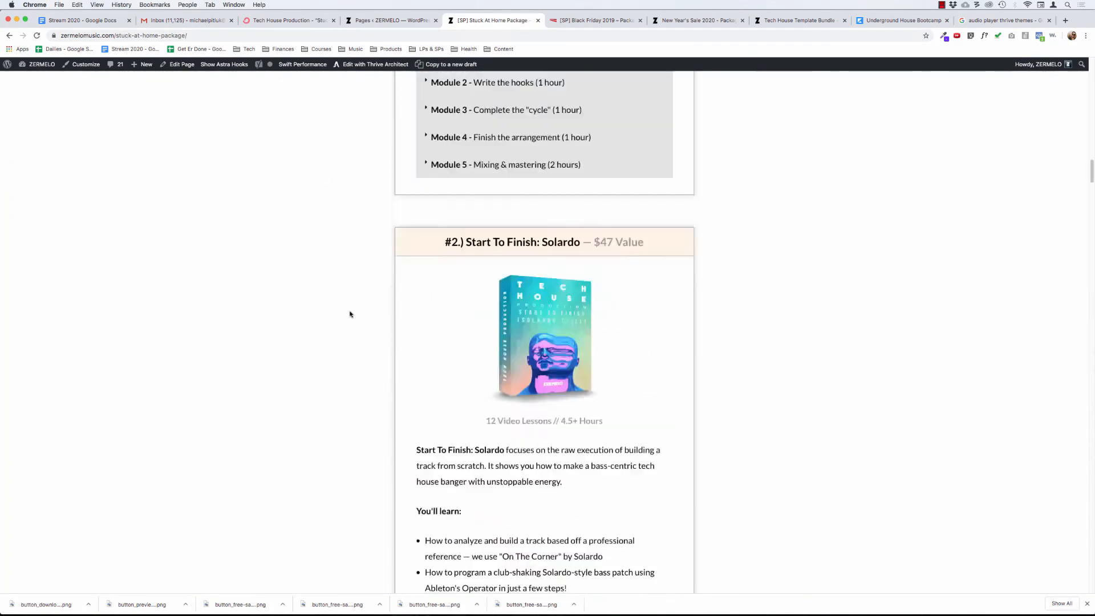
# Step: Open the page in Thrive Architect and set the "What Kind Of Results Can You Expect?" section's background colour to #f2f2f2
pyautogui.click(369, 65)
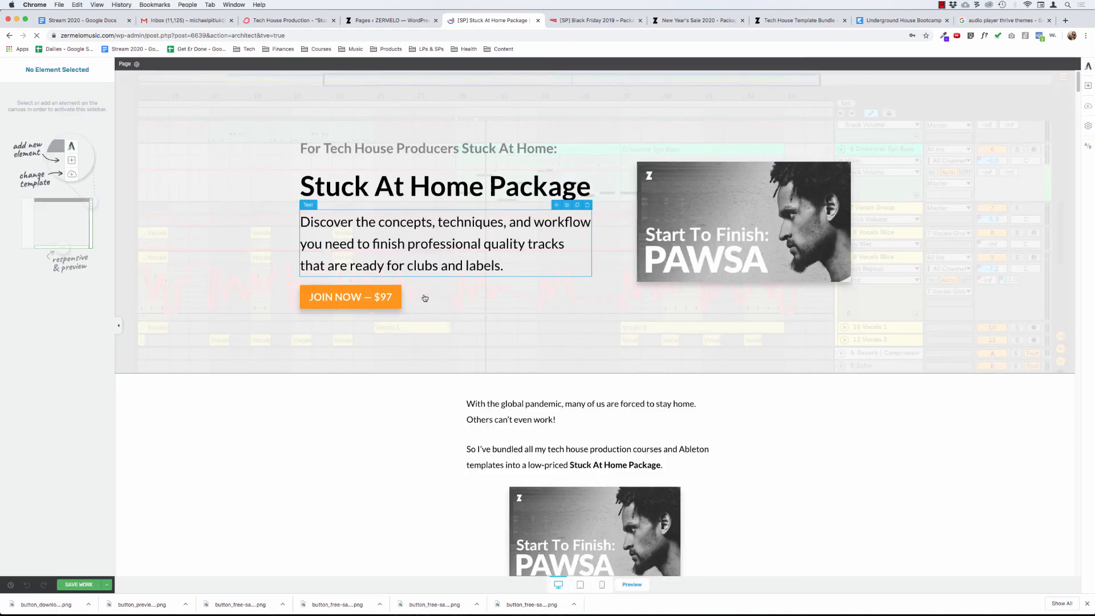
pyautogui.scroll(-10, 465, 447)
pyautogui.scroll(-20, 464, 380)
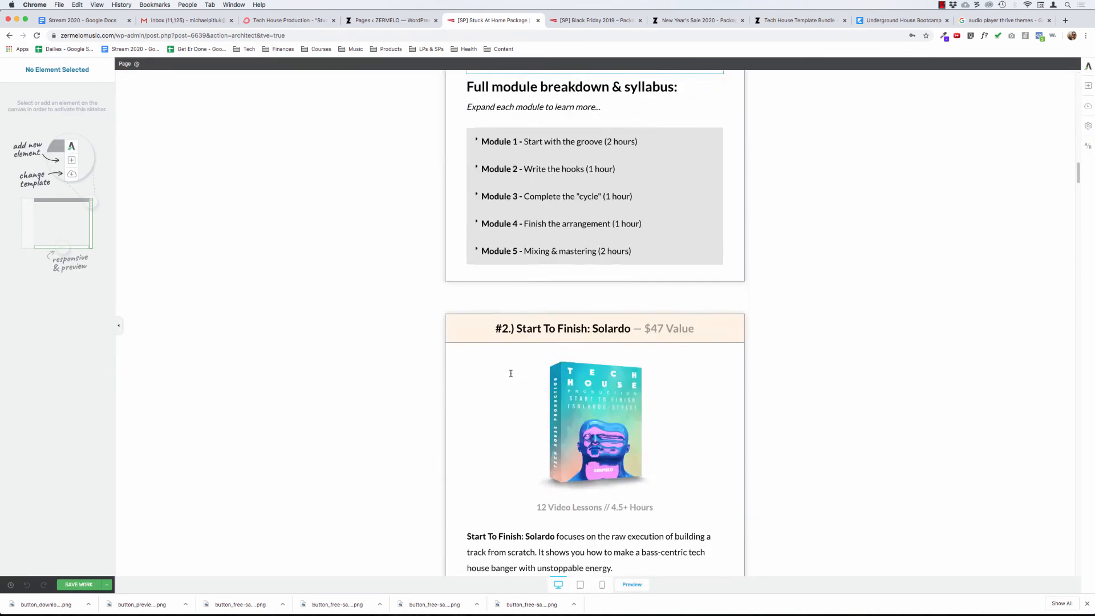
pyautogui.scroll(-20, 510, 374)
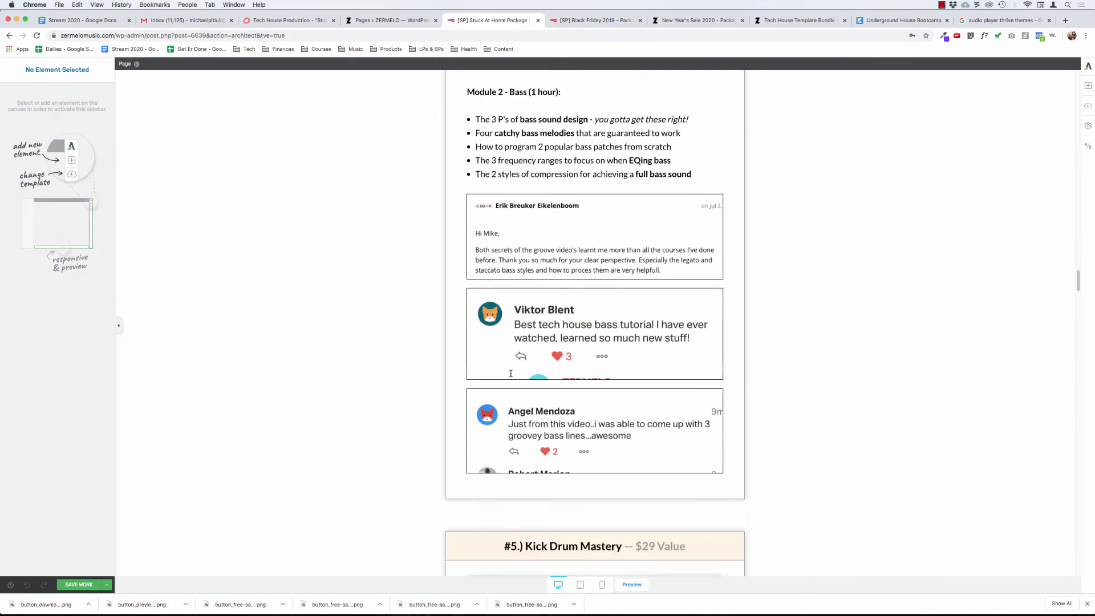
pyautogui.scroll(-4, 510, 373)
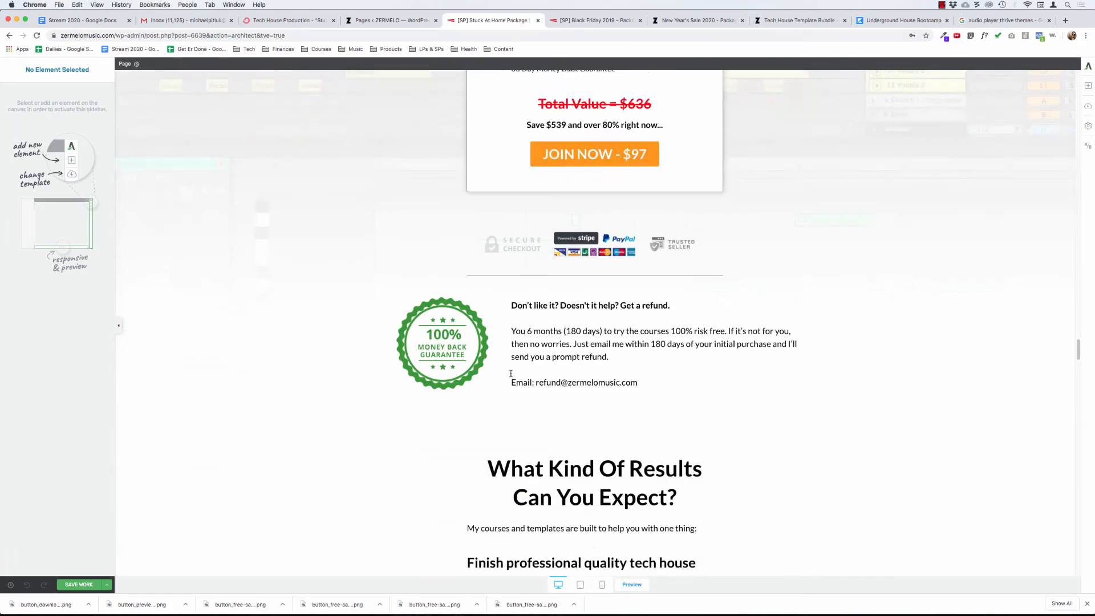
pyautogui.click(325, 413)
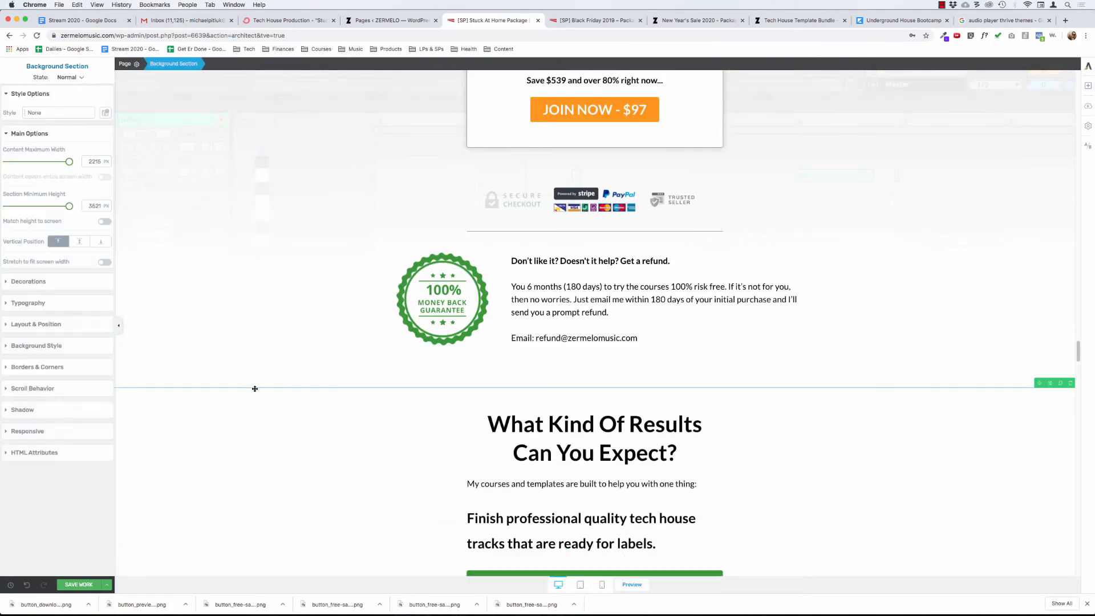
pyautogui.click(38, 345)
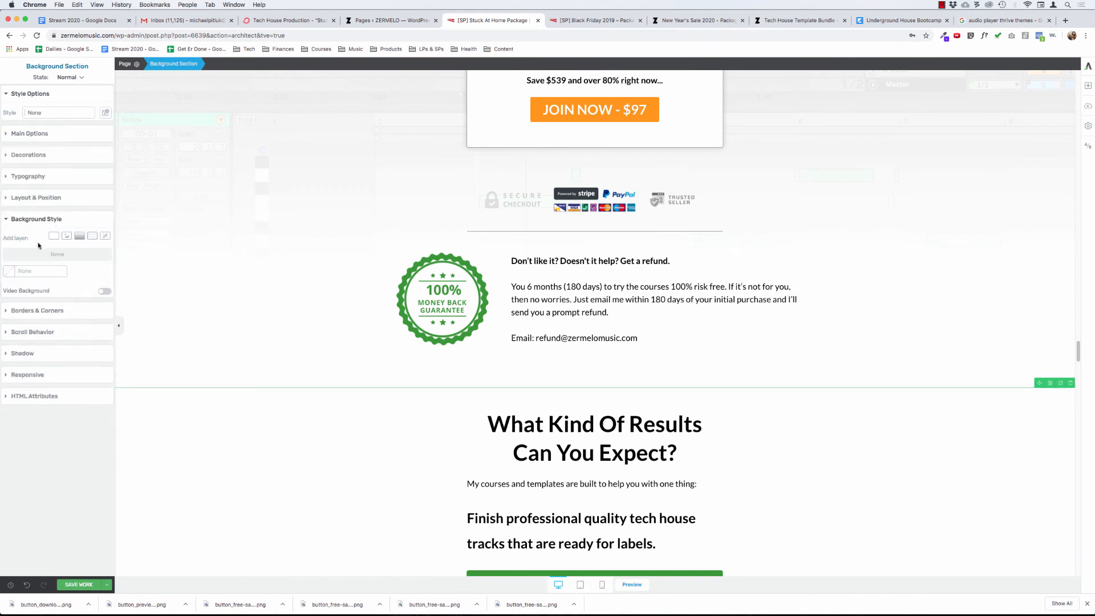
pyautogui.click(10, 273)
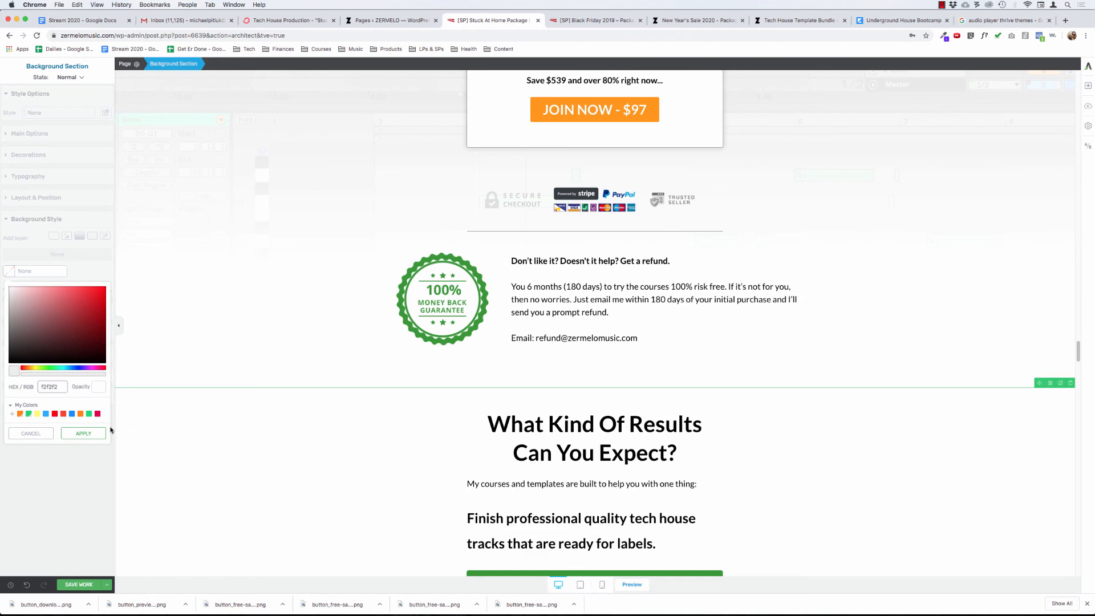
pyautogui.click(87, 429)
# Step: Examine the results section's background from its heading and label logos through the student testimonials to the behind-the-scenes results
pyautogui.scroll(-10, 278, 451)
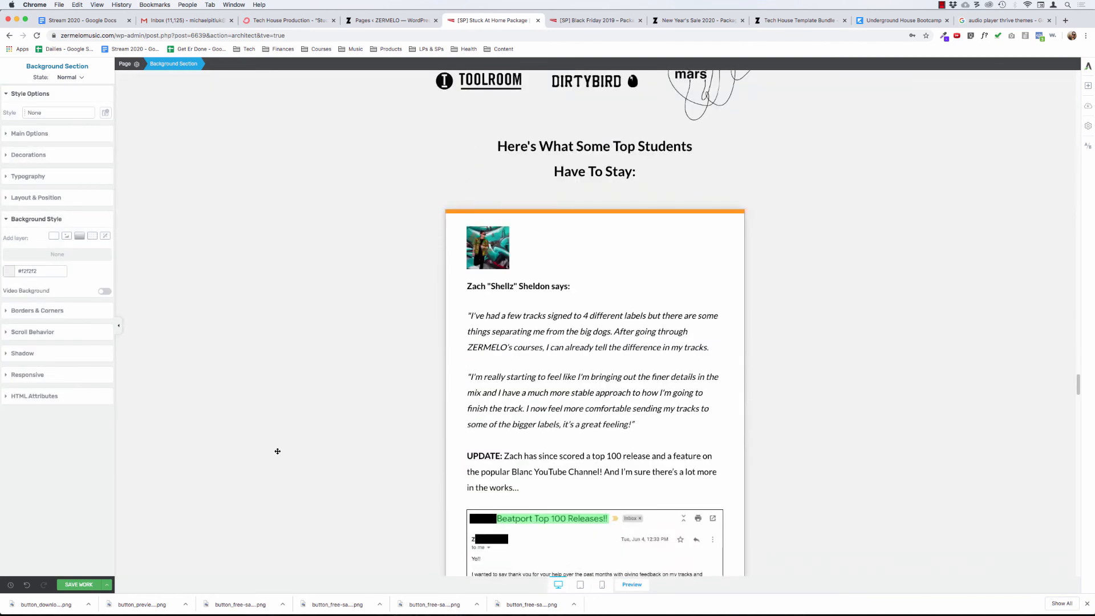
pyautogui.scroll(10, 278, 451)
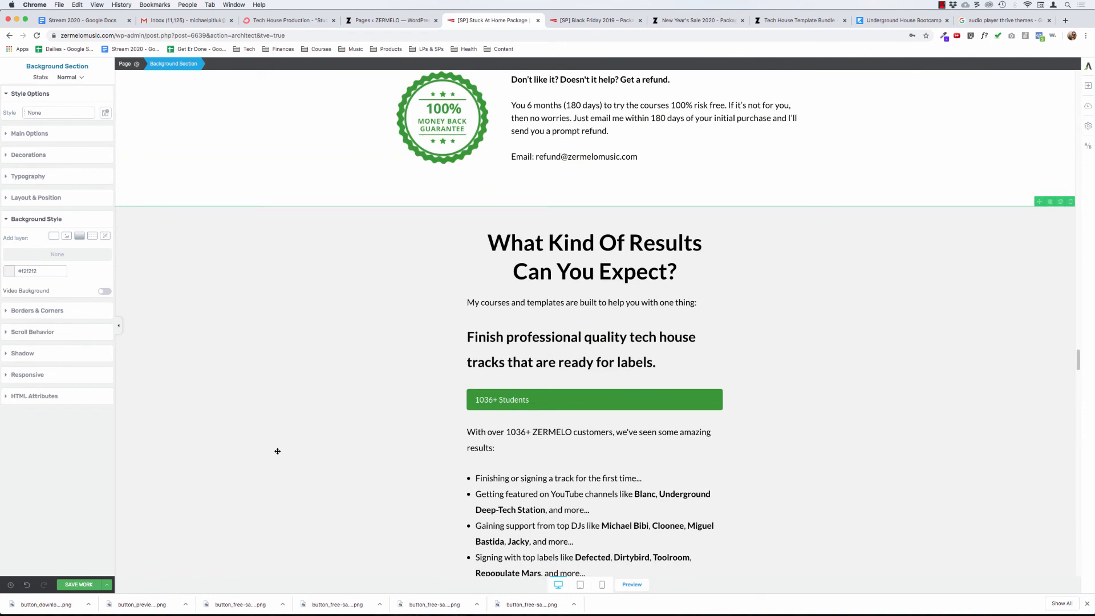
pyautogui.scroll(-10, 277, 451)
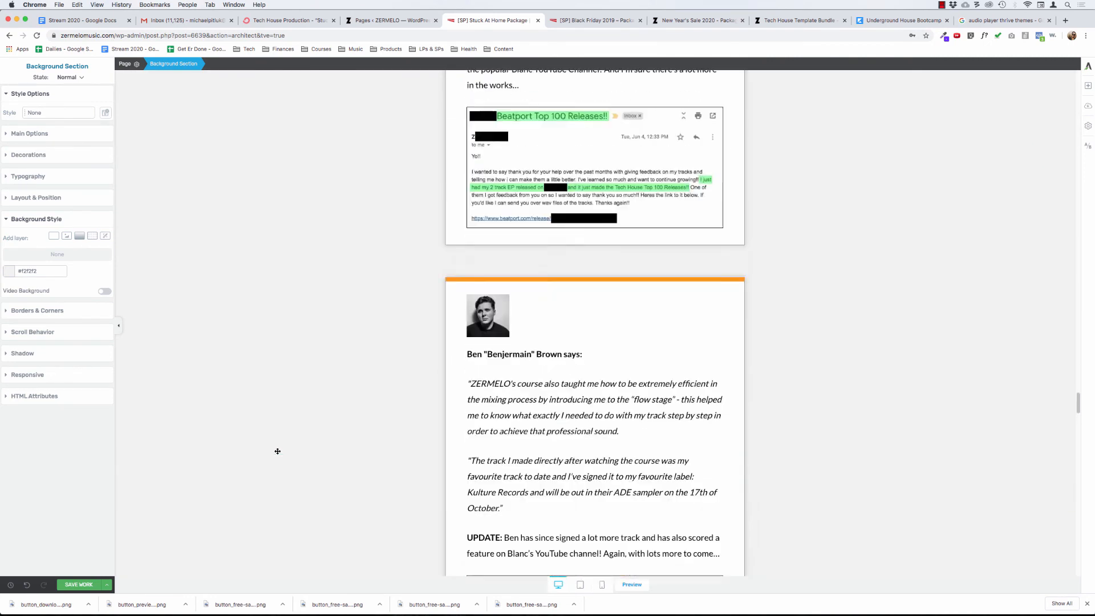
pyautogui.scroll(10, 278, 451)
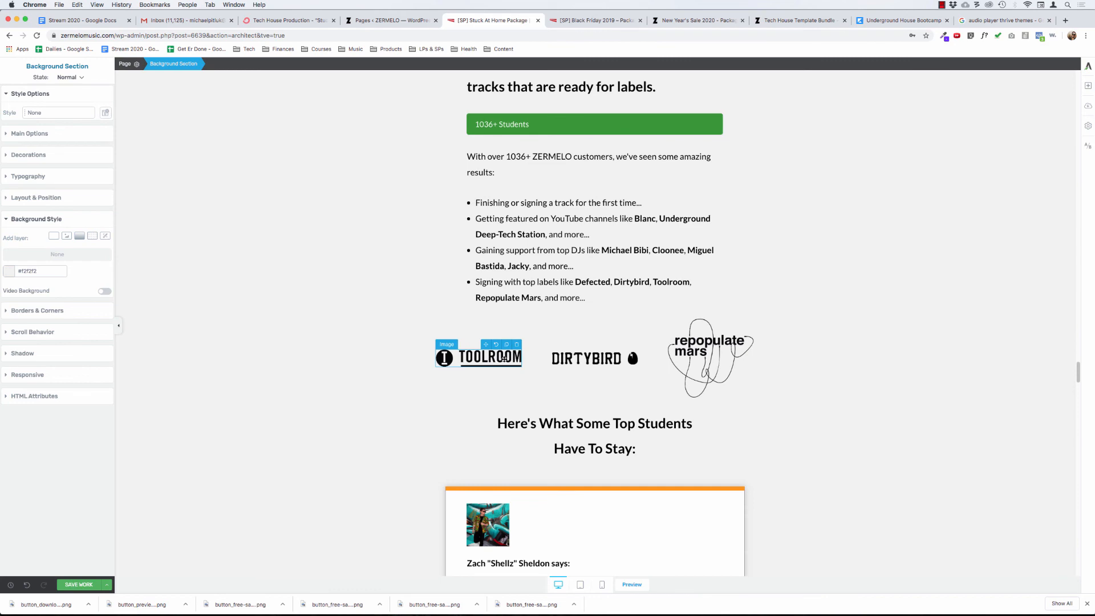
pyautogui.scroll(-3, 308, 399)
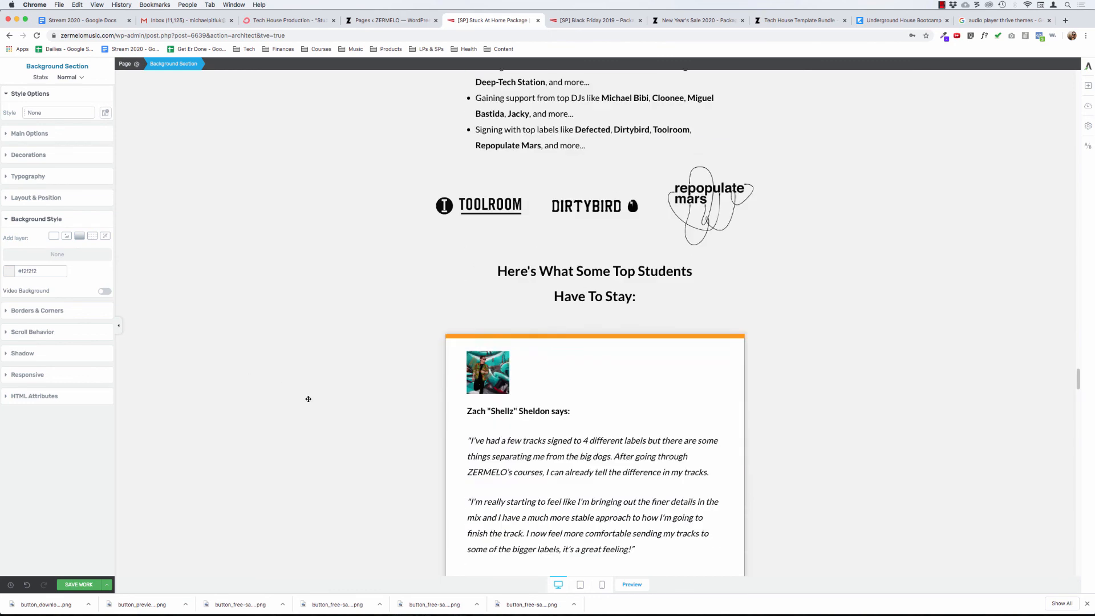
pyautogui.scroll(-2, 308, 399)
pyautogui.scroll(5, 308, 398)
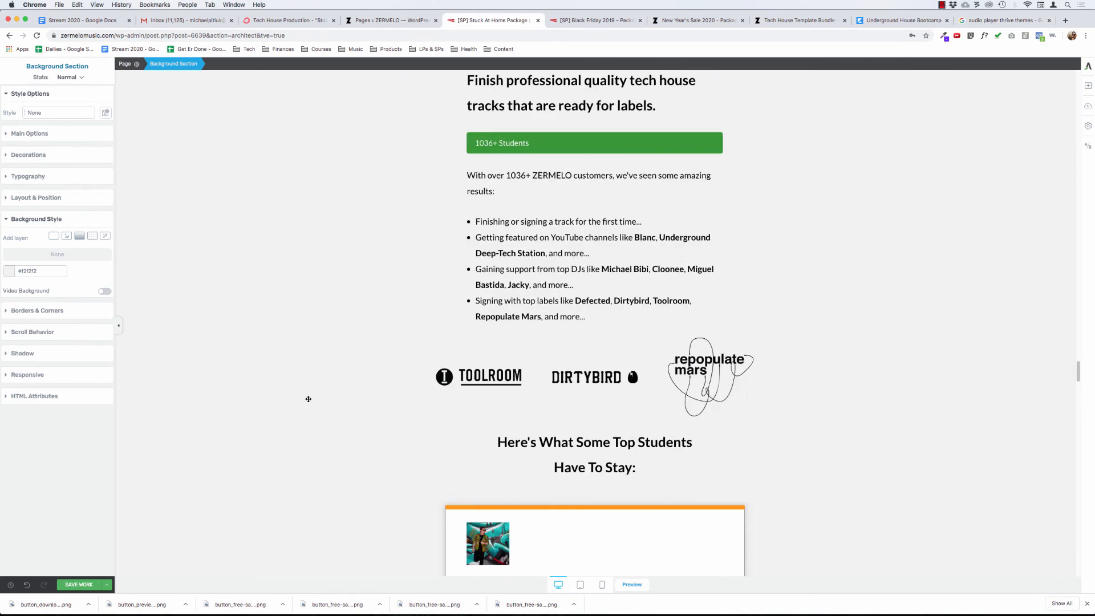
pyautogui.scroll(-15, 308, 399)
pyautogui.scroll(-20, 308, 399)
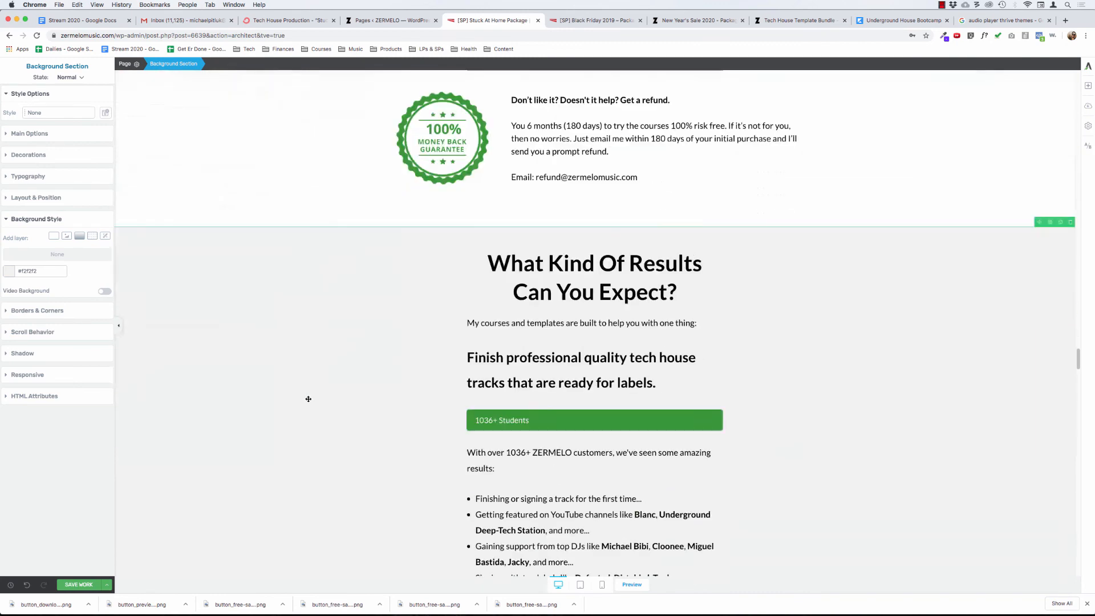
pyautogui.scroll(-15, 308, 398)
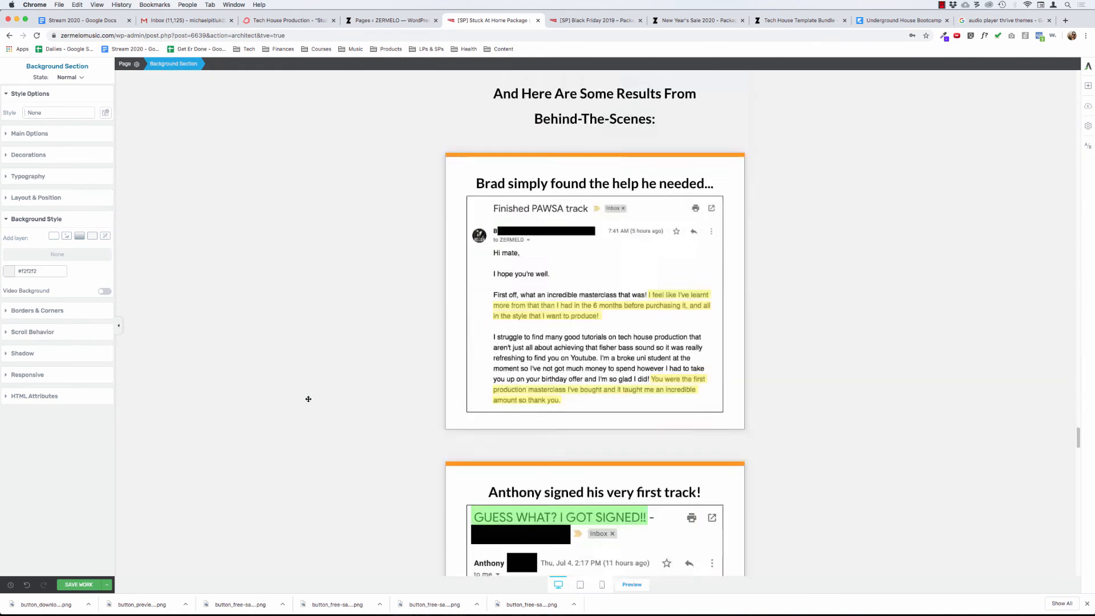
# Step: Set the "And Here Are Some Results From Behind-The-Scenes" section's background colour to #ffffff
pyautogui.scroll(7, 308, 398)
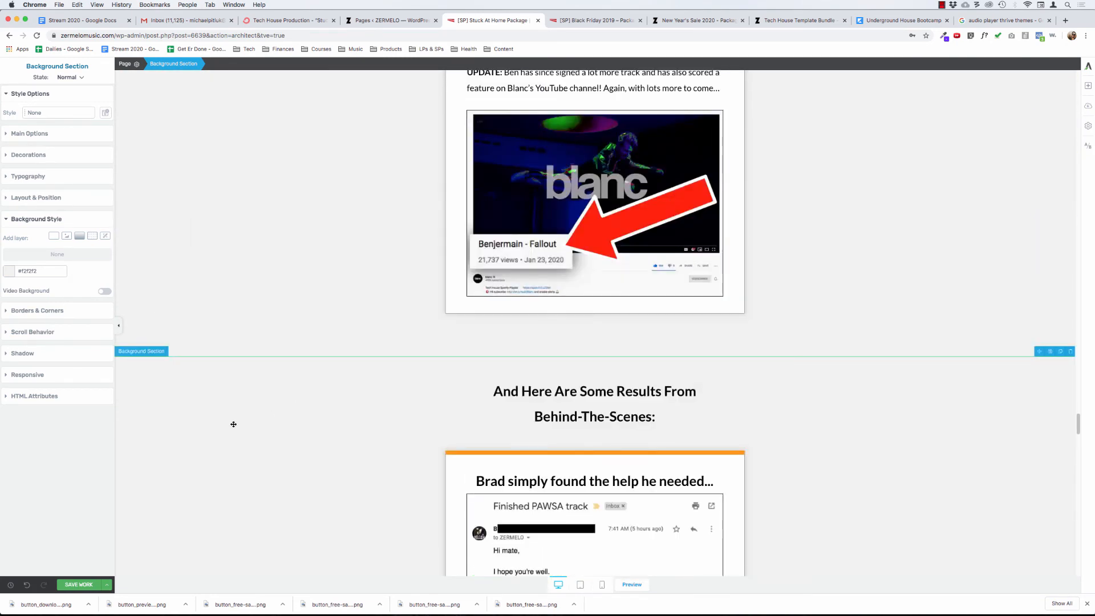
pyautogui.click(10, 271)
pyautogui.moveTo(29, 312); pyautogui.dragTo(0, 273)
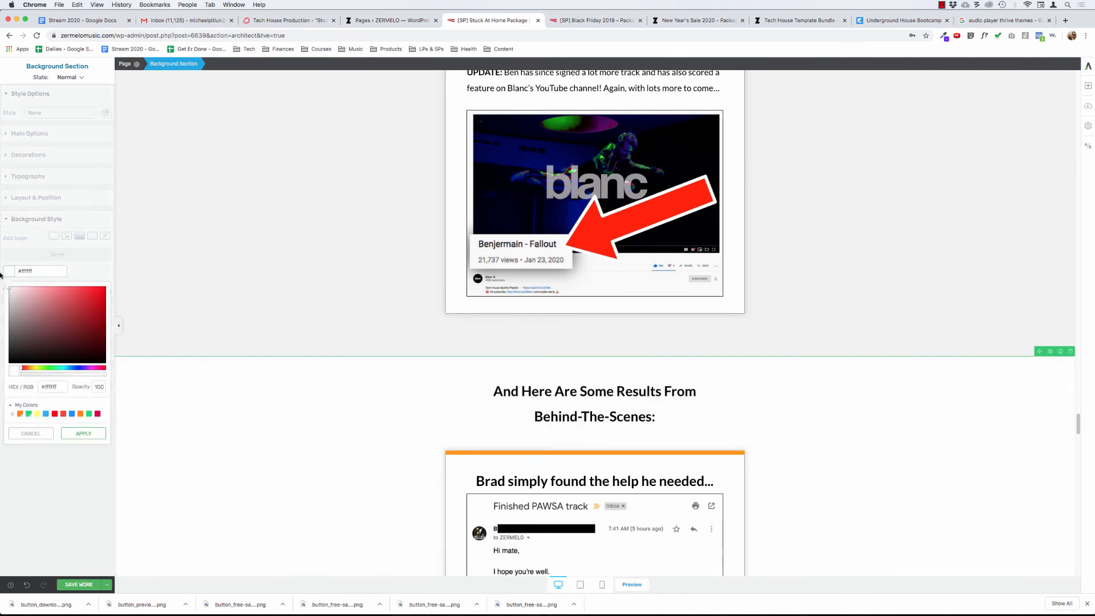
# Step: Set the "More Student Love" section's background colour to #f2f2f2
pyautogui.scroll(-20, 176, 405)
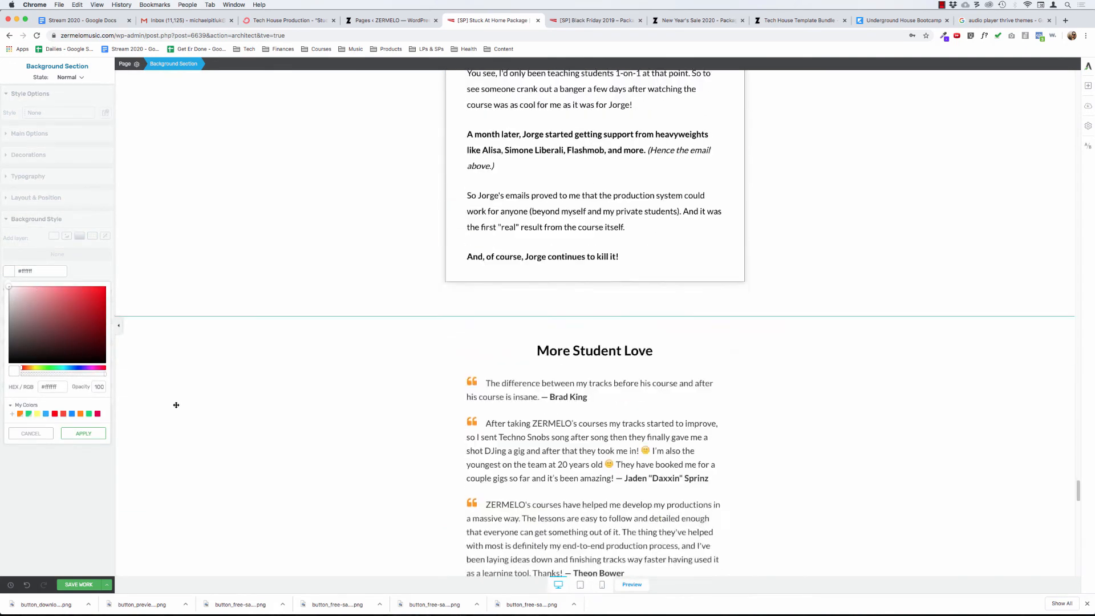
pyautogui.click(235, 327)
pyautogui.click(11, 271)
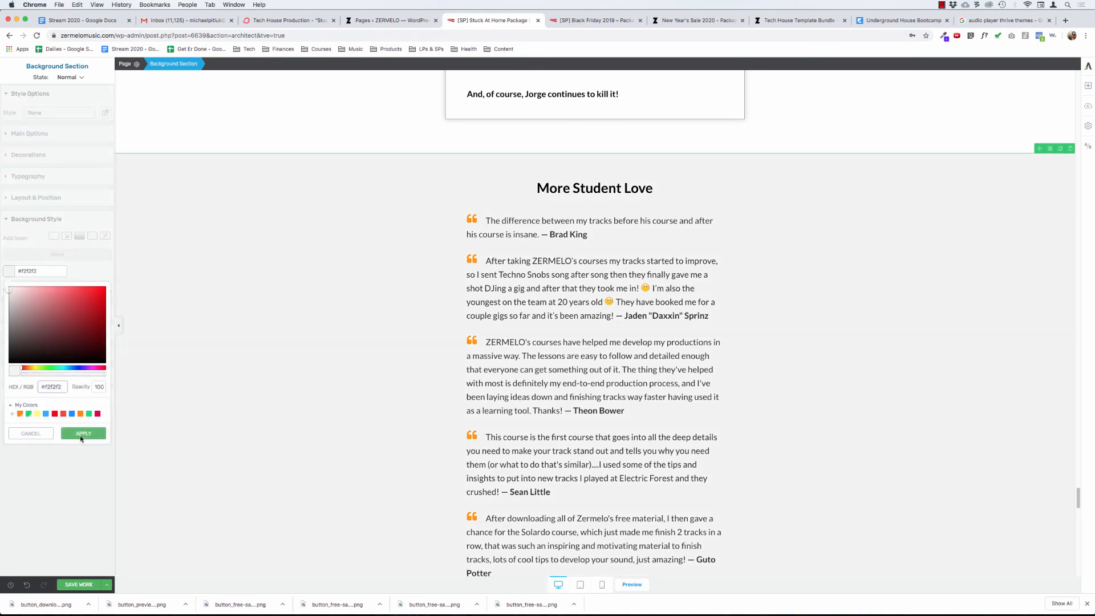
pyautogui.click(81, 435)
# Step: Examine the background transitions between the More Student Love, Ready To Get Started, refund guarantee and Questions sections
pyautogui.scroll(-15, 242, 393)
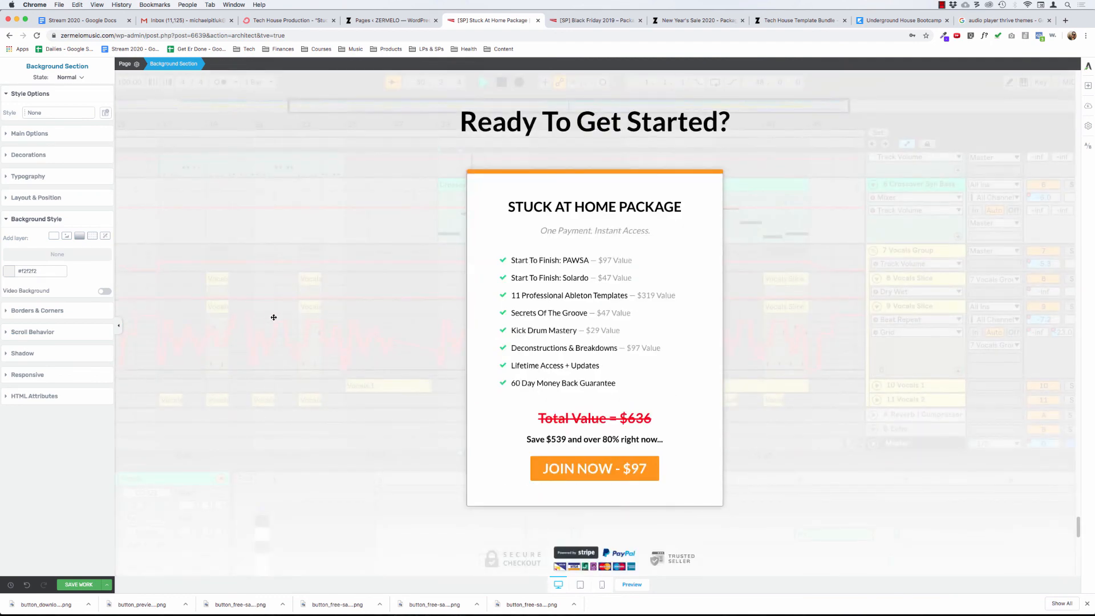
pyautogui.scroll(-10, 274, 317)
pyautogui.scroll(5, 274, 317)
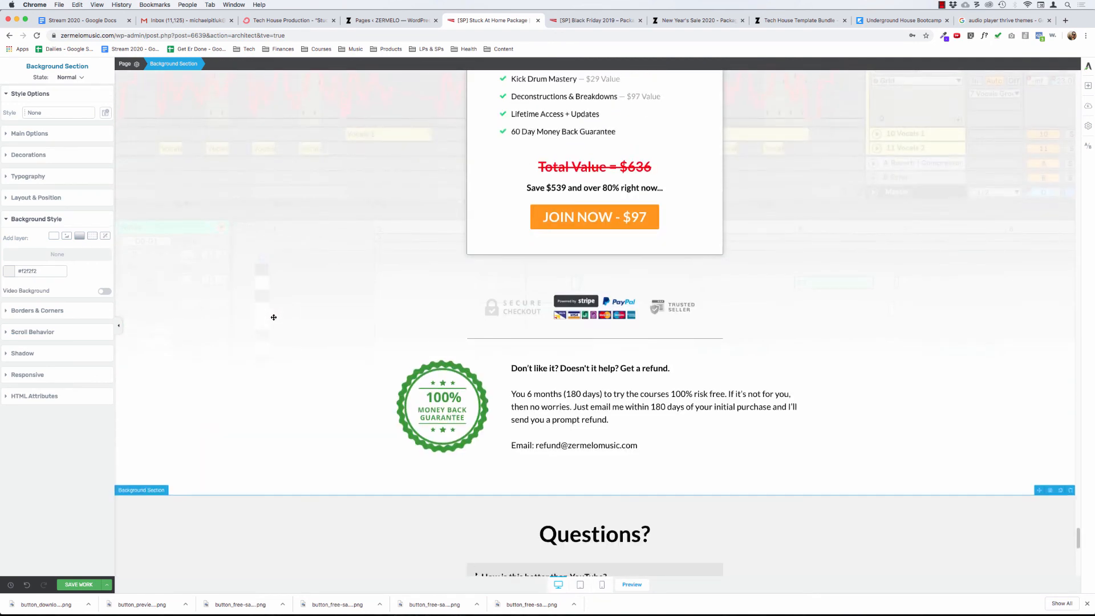
pyautogui.scroll(-5, 274, 317)
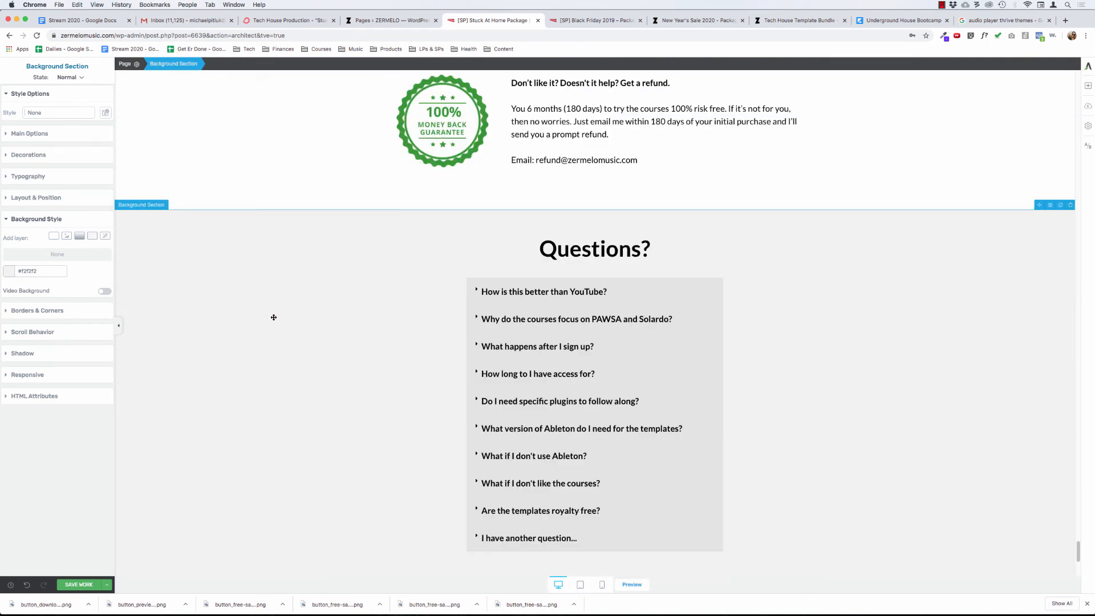
pyautogui.scroll(5, 273, 317)
pyautogui.scroll(-10, 235, 321)
pyautogui.scroll(15, 235, 322)
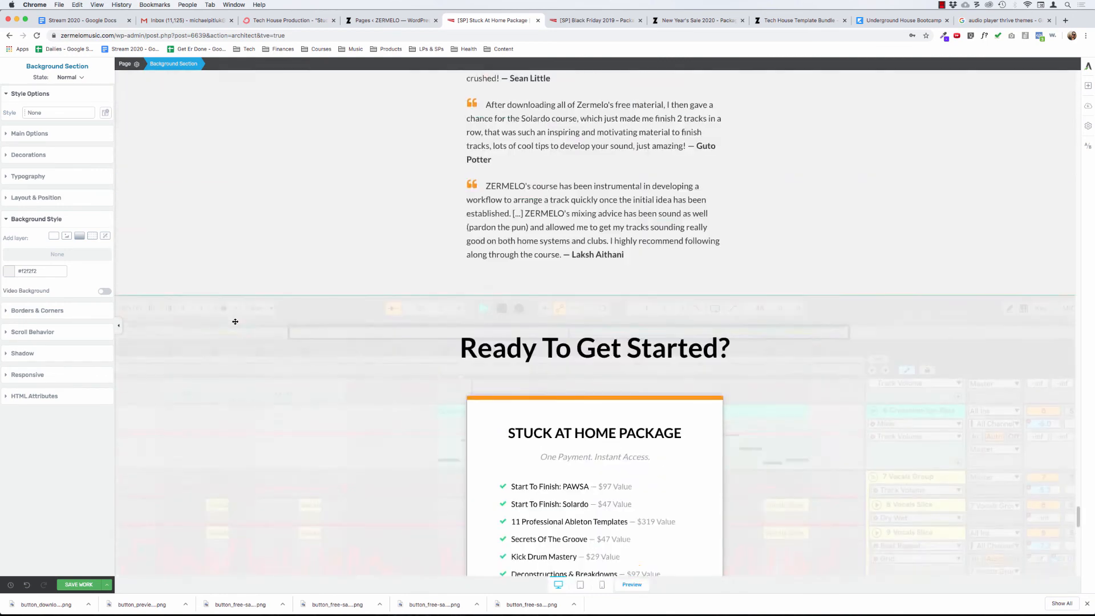
pyautogui.scroll(4, 235, 321)
pyautogui.scroll(-9, 235, 322)
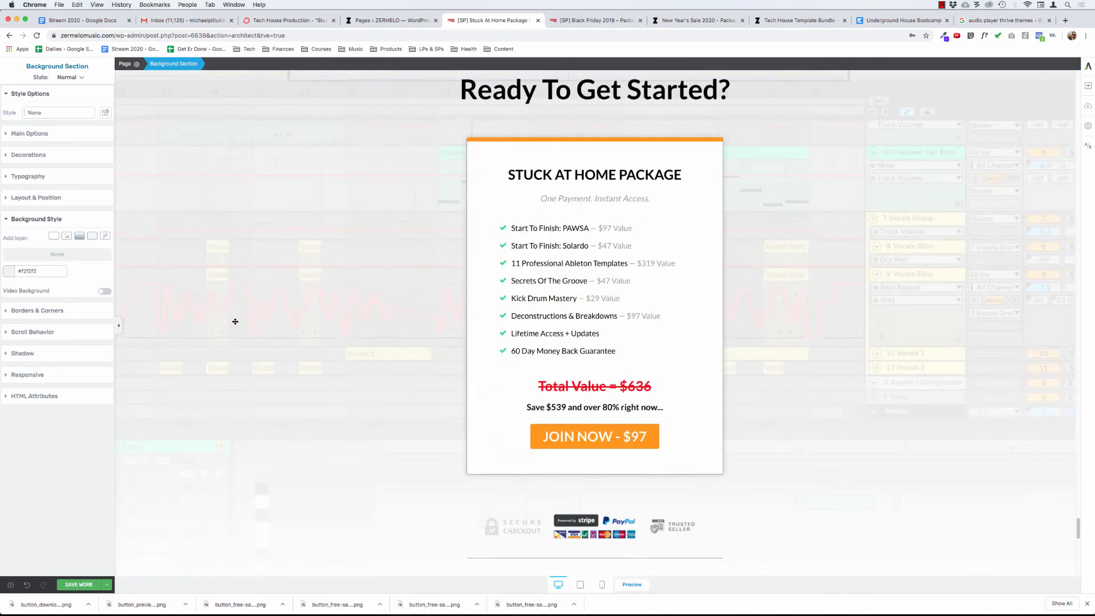
pyautogui.scroll(6, 235, 321)
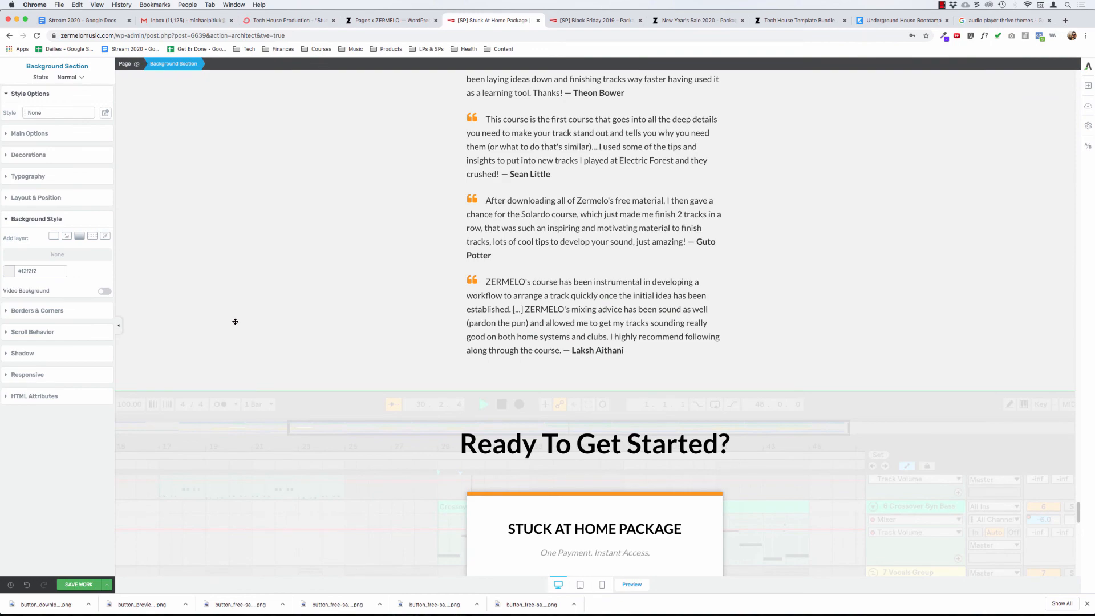
pyautogui.scroll(-15, 235, 322)
pyautogui.scroll(5, 235, 322)
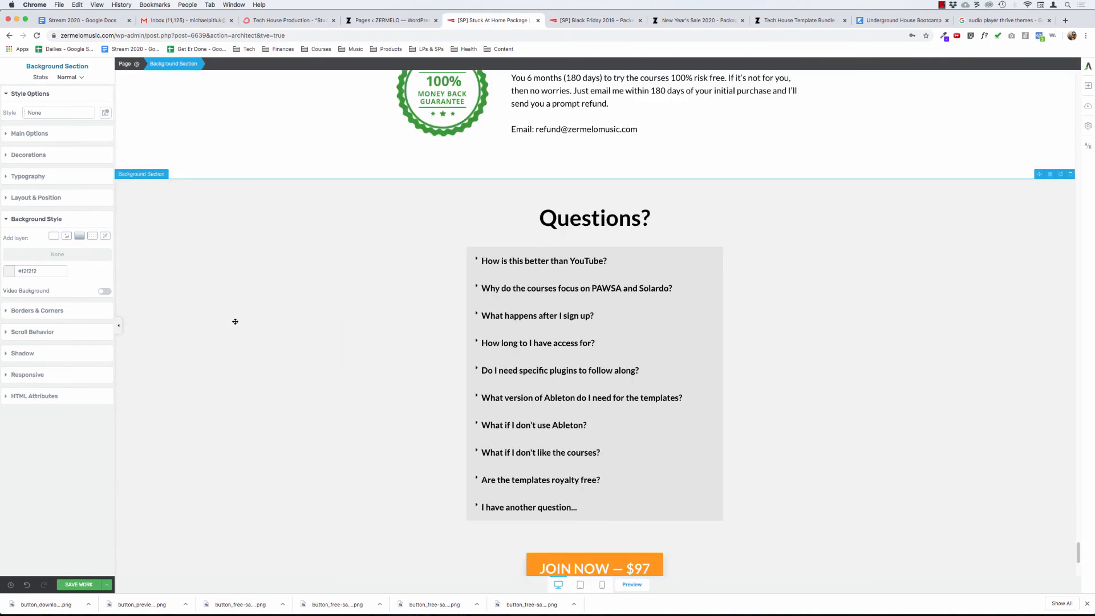
# Step: Save the sales page and preview it
pyautogui.scroll(20, 235, 322)
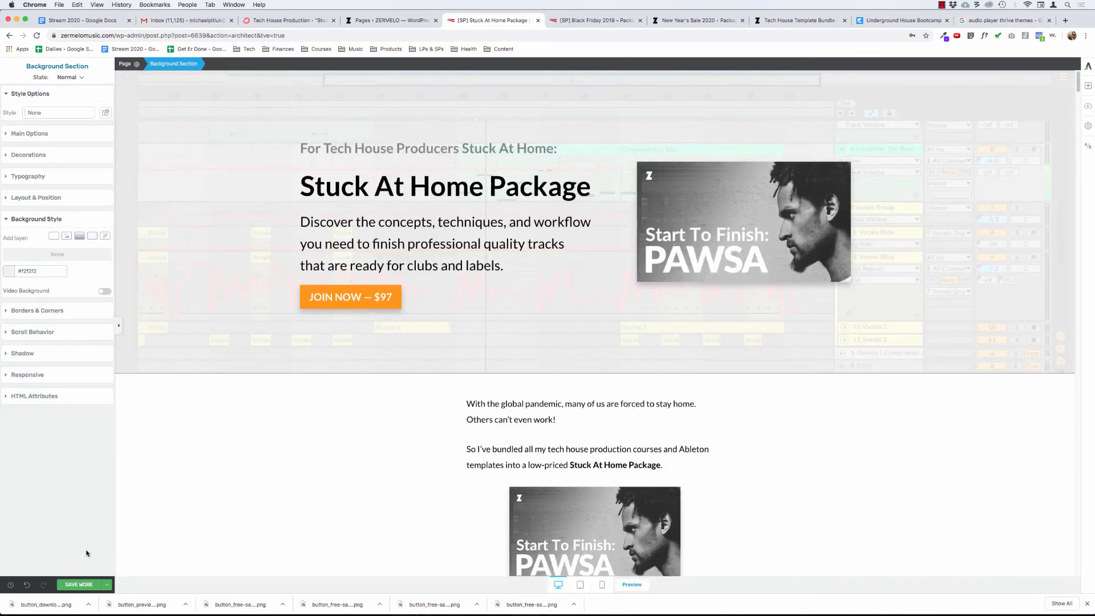
pyautogui.click(107, 584)
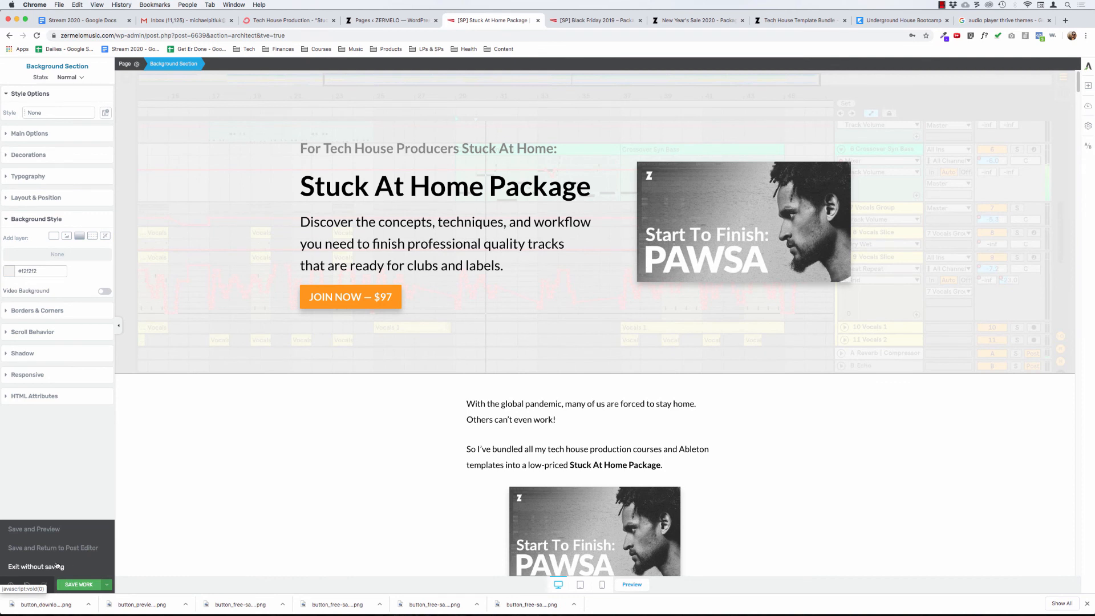
pyautogui.click(46, 531)
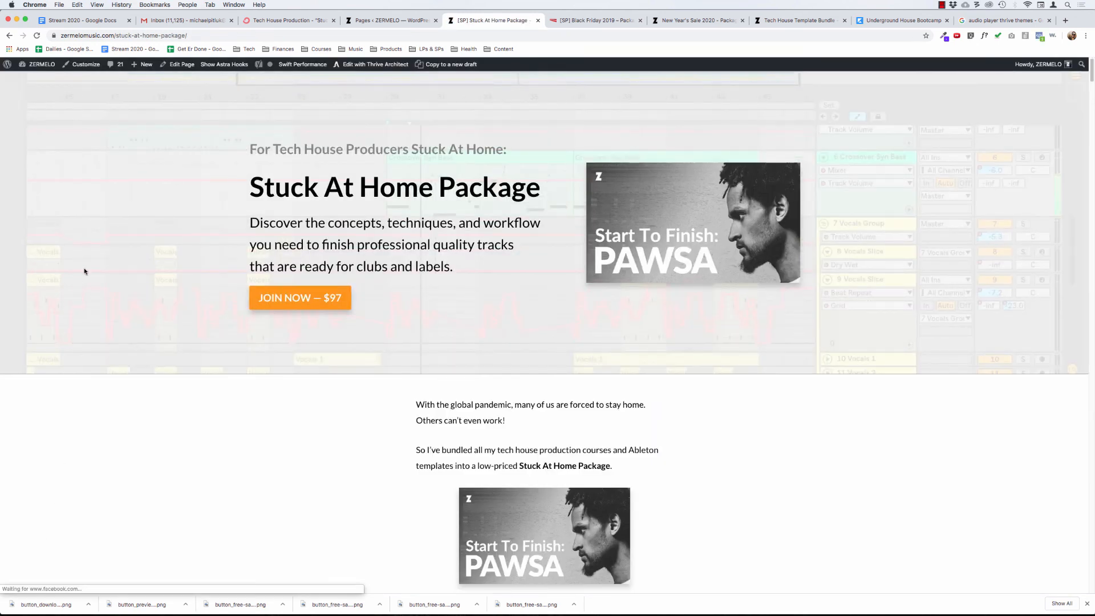
# Step: Review the previewed page from the header through the course boxes to the first Ready To Get Started offer and refund guarantee
pyautogui.scroll(-3, 103, 263)
pyautogui.scroll(3, 104, 263)
pyautogui.moveTo(1092, 68); pyautogui.dragTo(1086, 180)
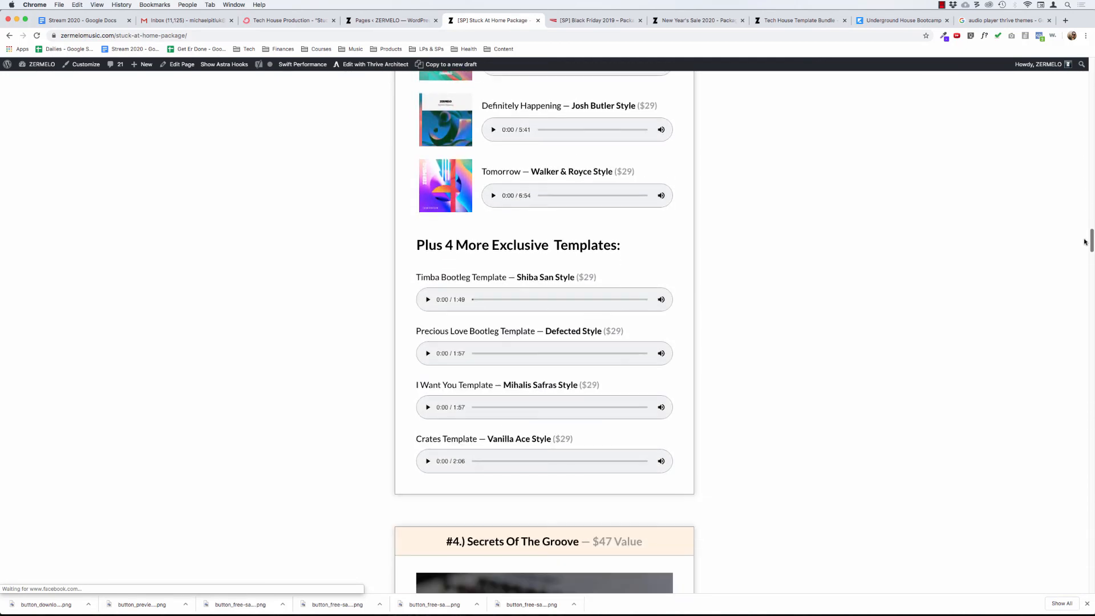
pyautogui.scroll(-3, 1076, 256)
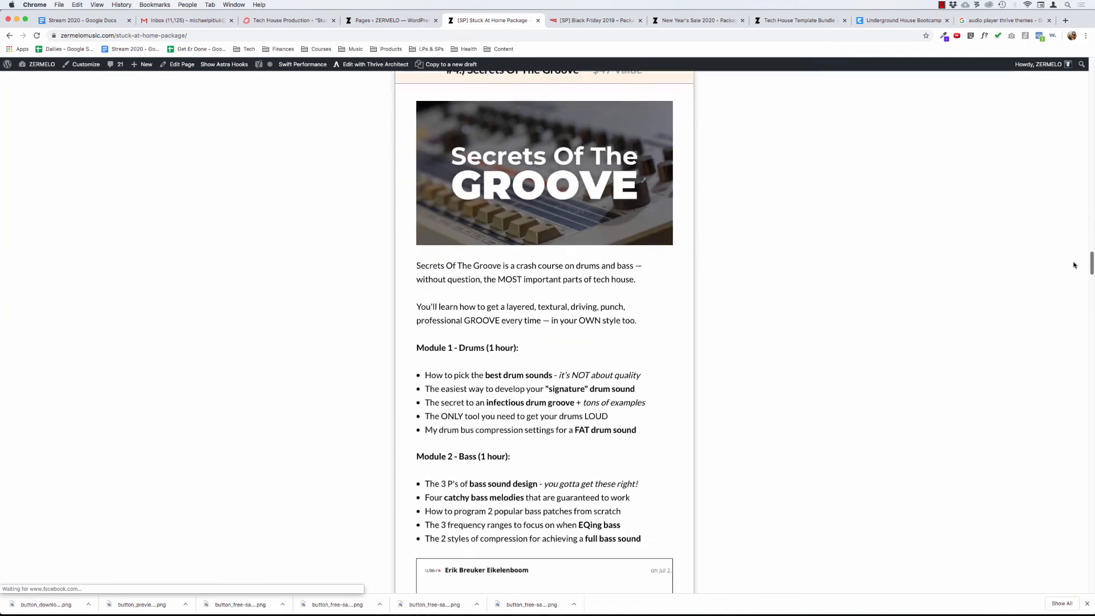
pyautogui.scroll(-4, 1072, 277)
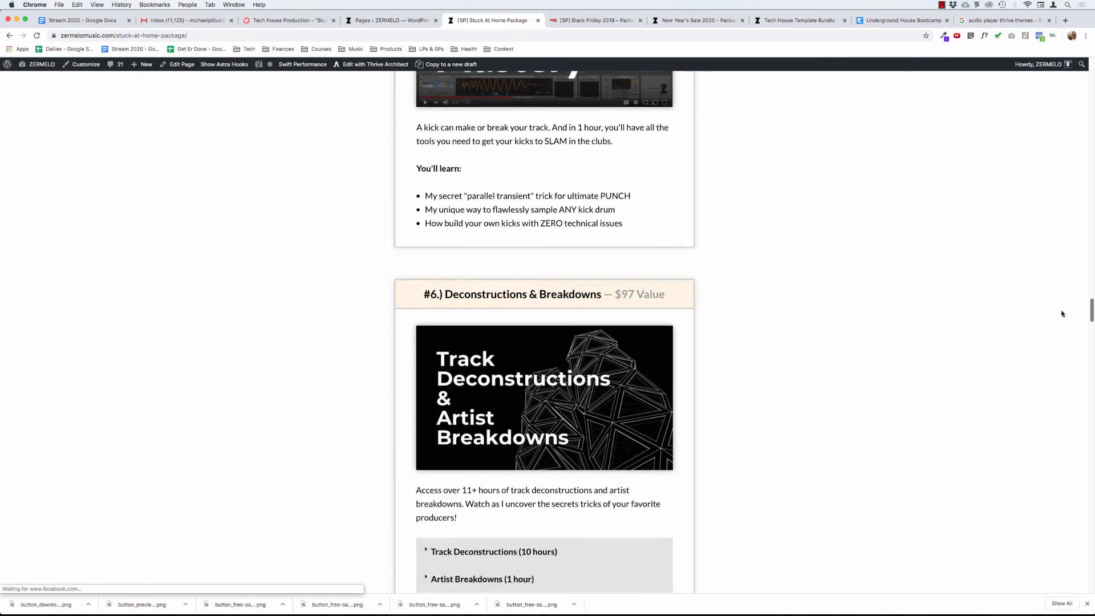
pyautogui.scroll(-6, 1062, 314)
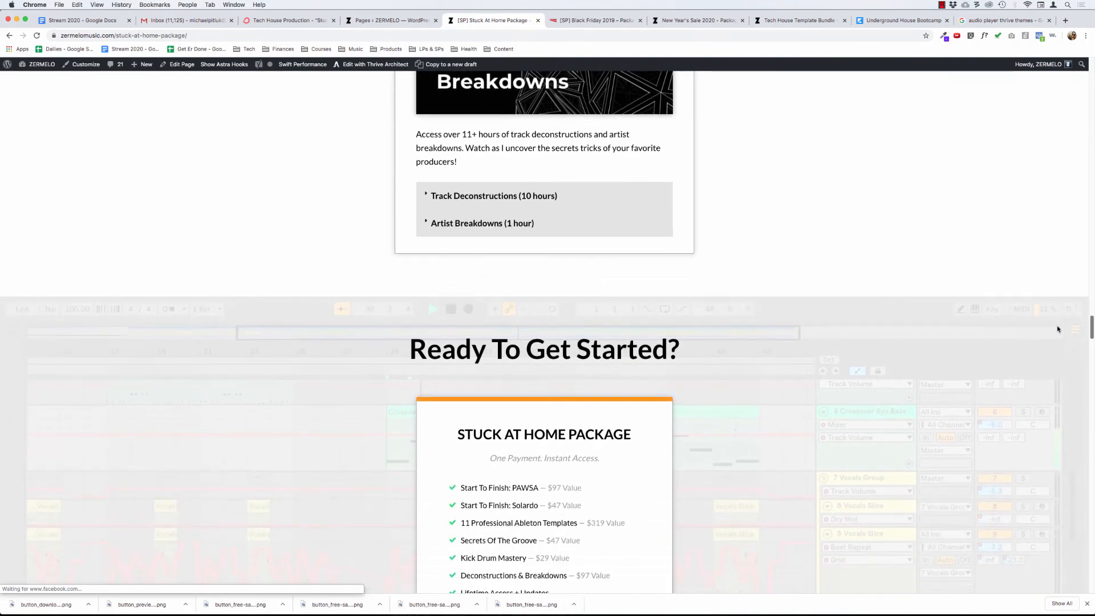
pyautogui.scroll(-5, 1057, 329)
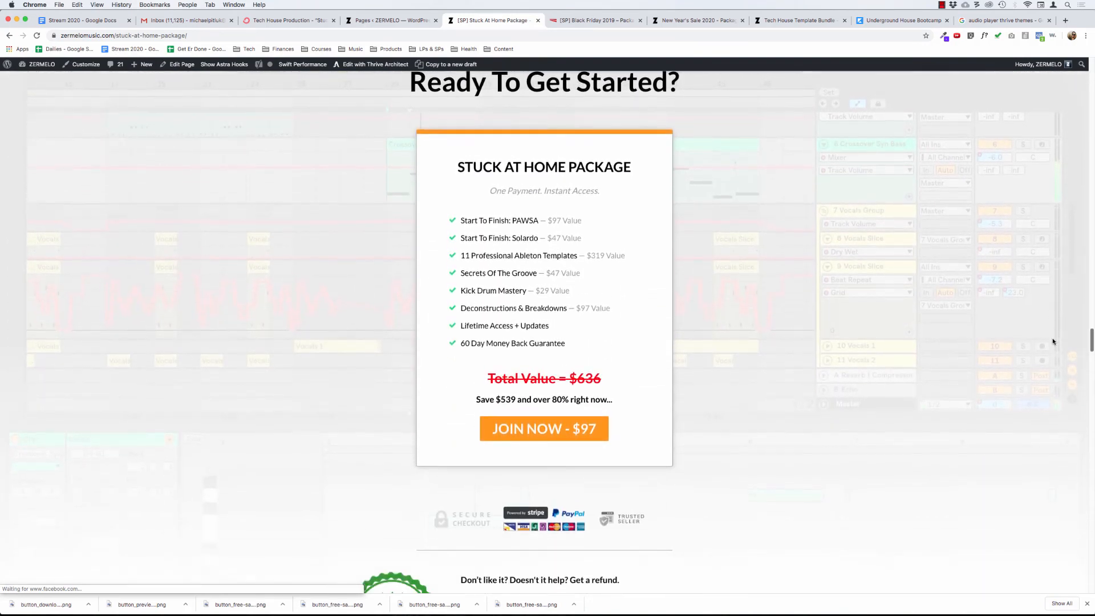
pyautogui.scroll(-7, 1052, 341)
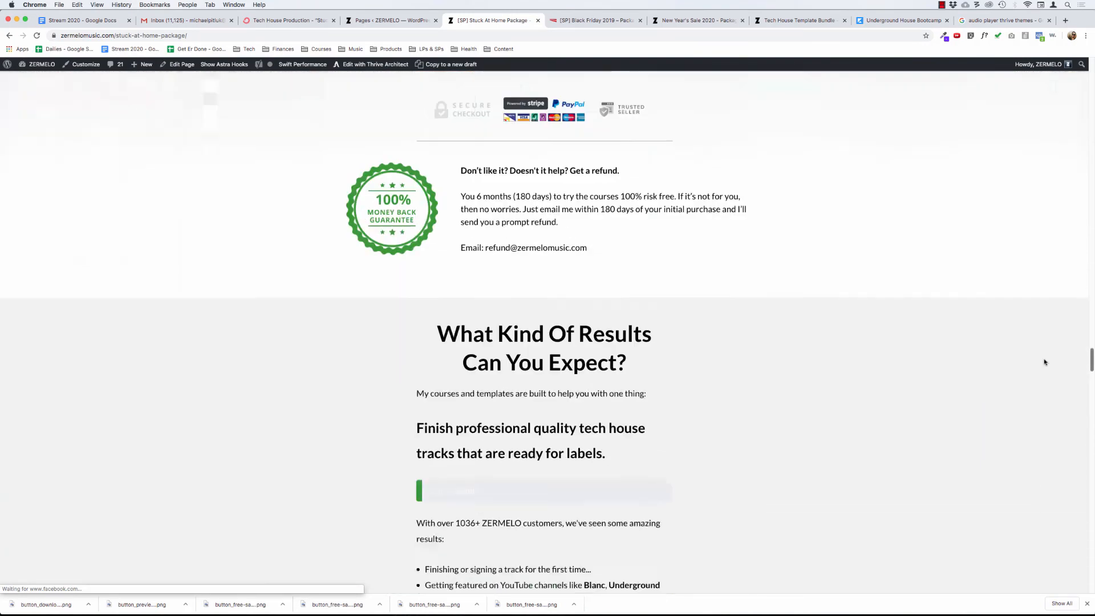
# Step: Examine the student results, behind-the-scenes testimonials, second offer and Questions sections down to the end of the page, and return to the header
pyautogui.scroll(-4, 1044, 365)
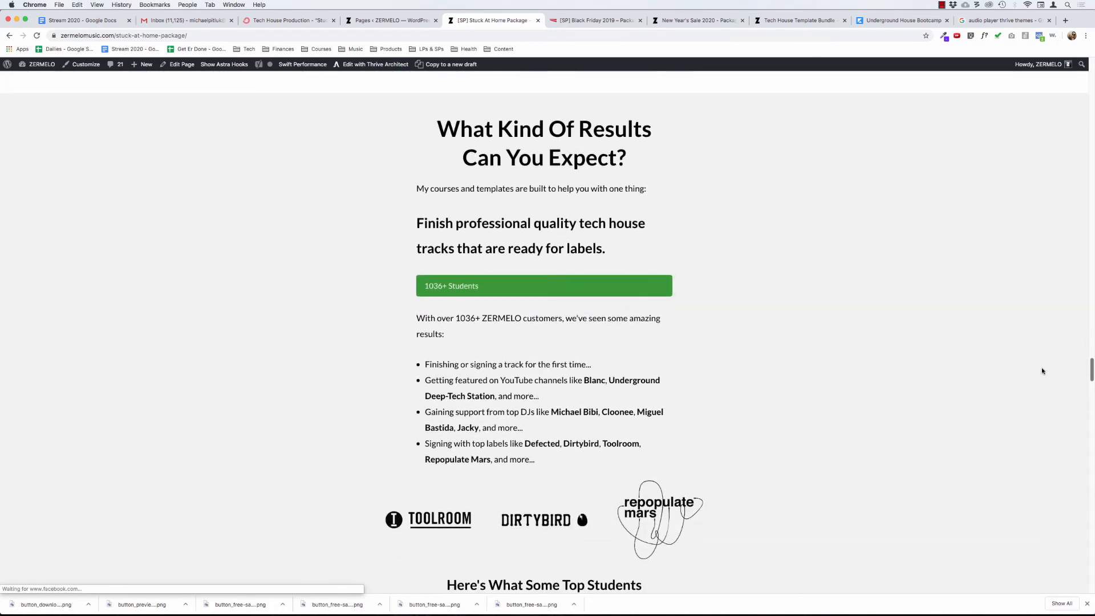
pyautogui.scroll(-2, 1042, 373)
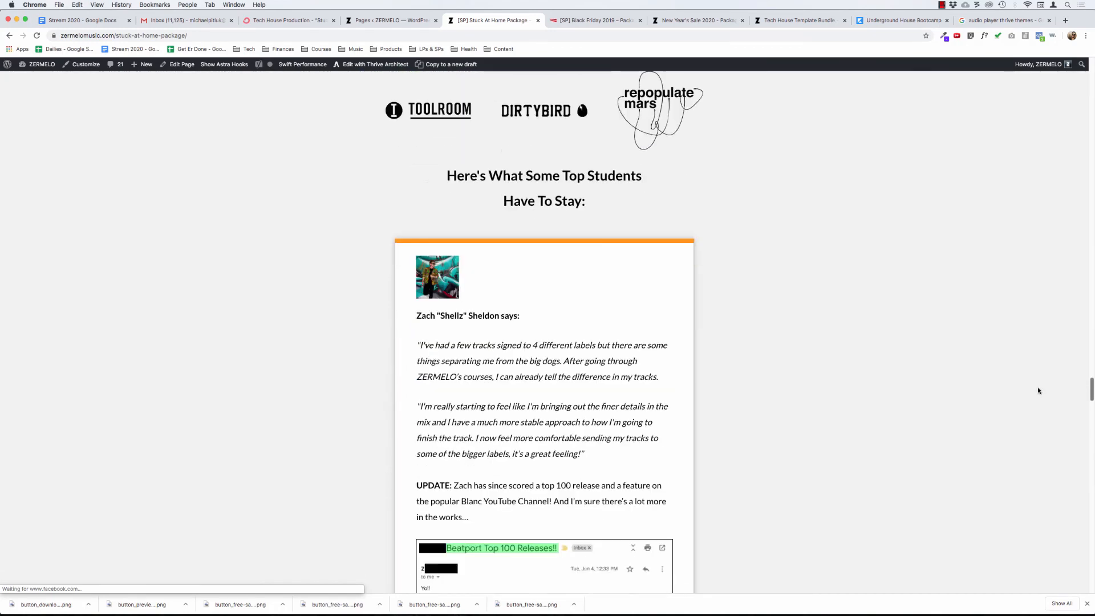
pyautogui.scroll(-18, 1038, 391)
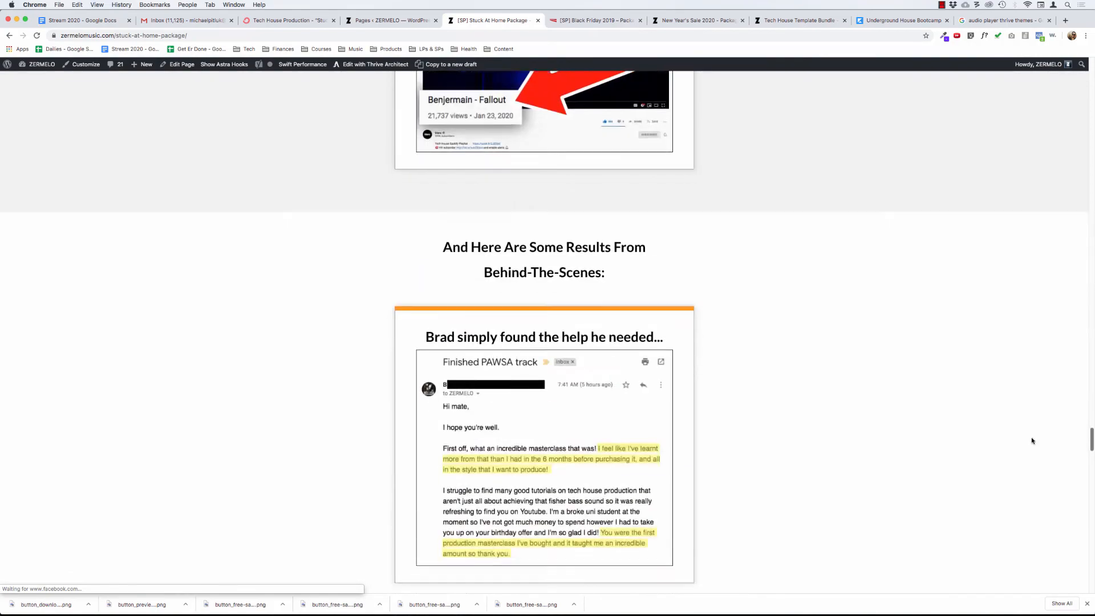
pyautogui.scroll(-3, 1032, 445)
pyautogui.scroll(-20, 1030, 463)
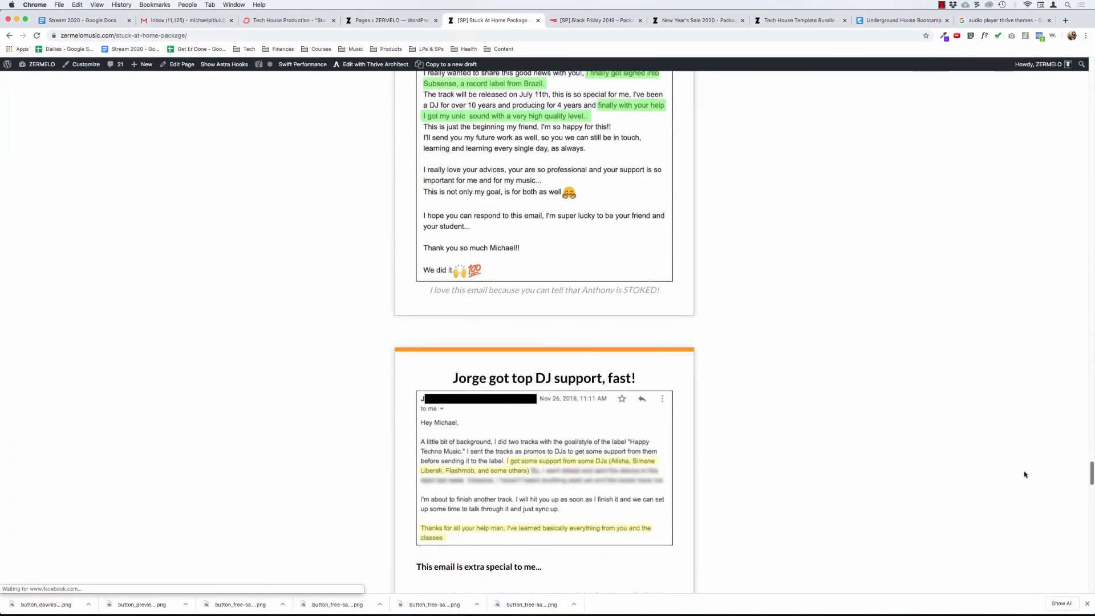
pyautogui.scroll(-8, 1017, 519)
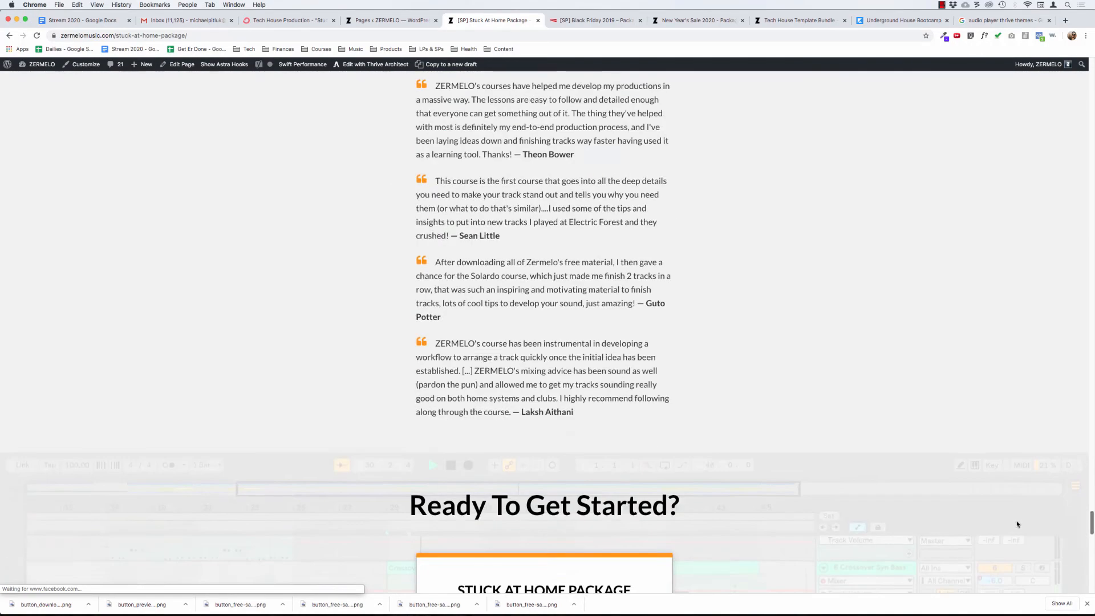
pyautogui.scroll(-4, 1016, 540)
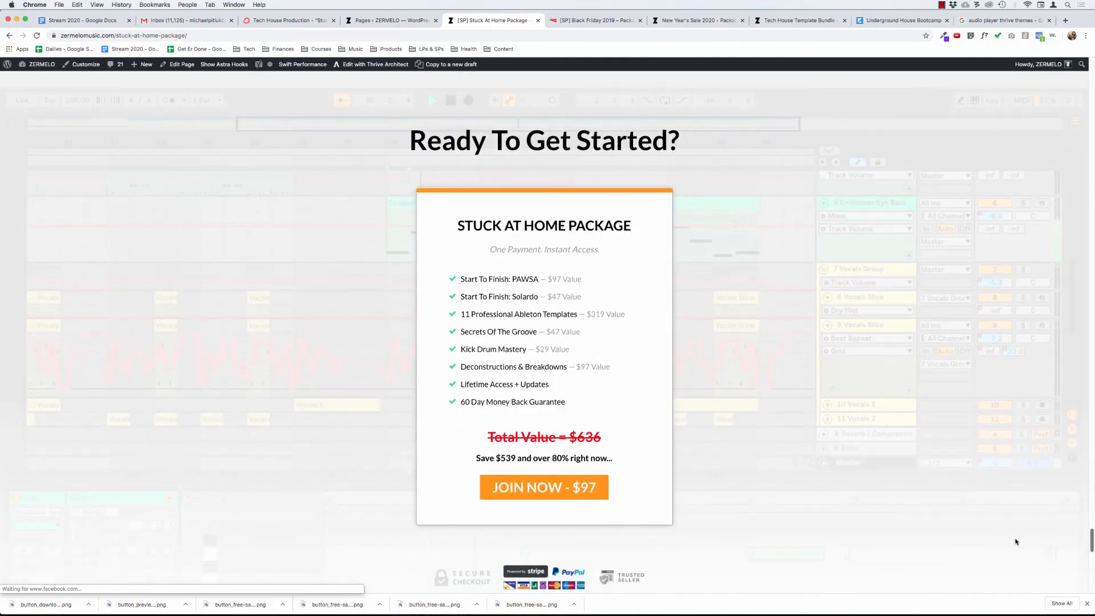
pyautogui.scroll(-8, 1014, 552)
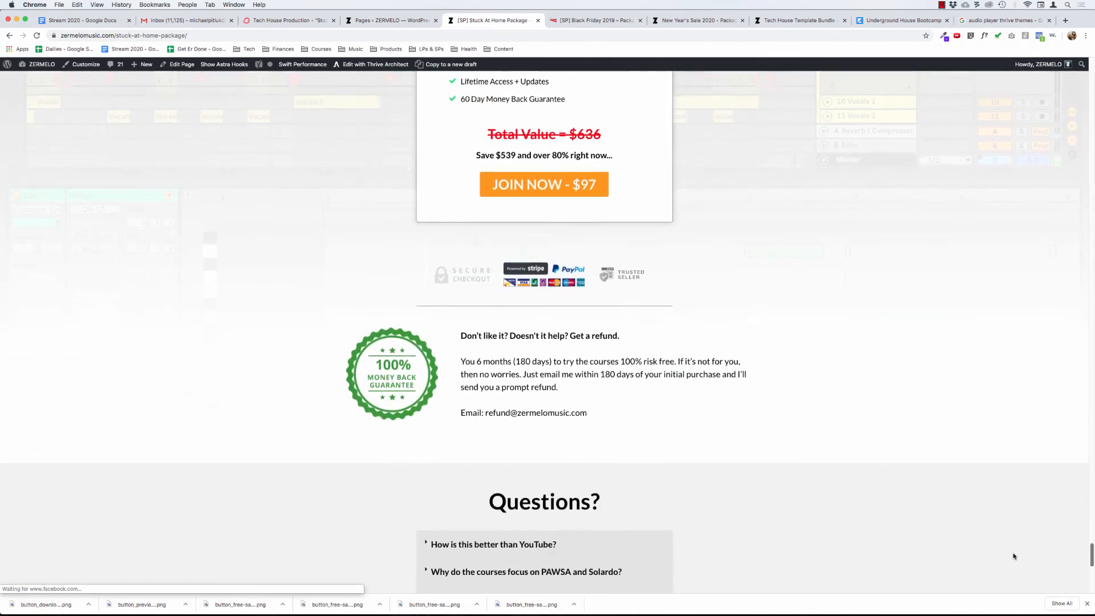
pyautogui.scroll(-3, 1011, 574)
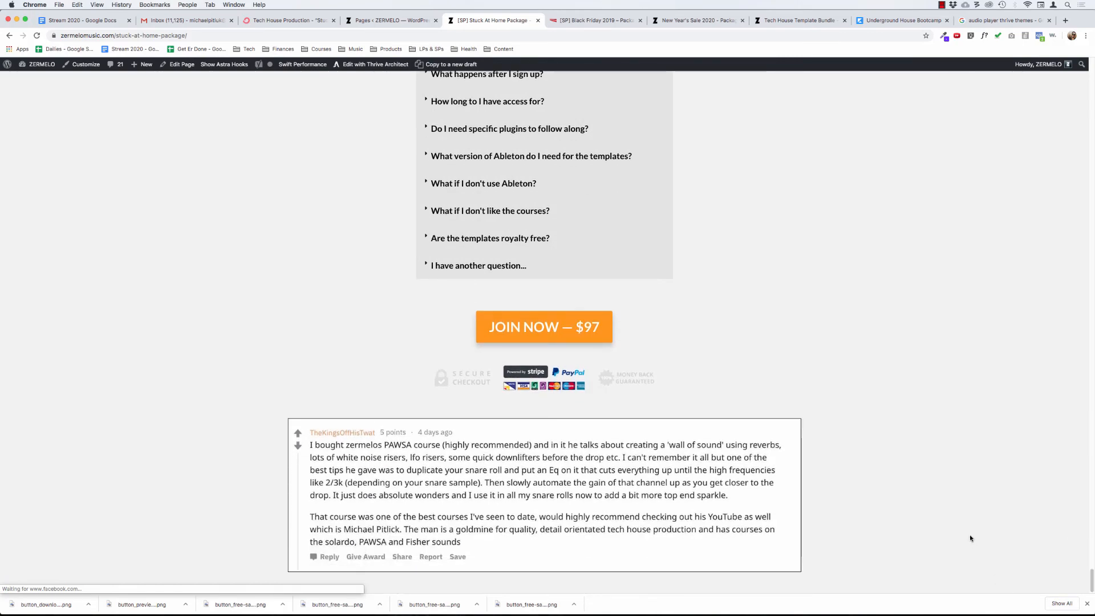
pyautogui.scroll(20, 942, 431)
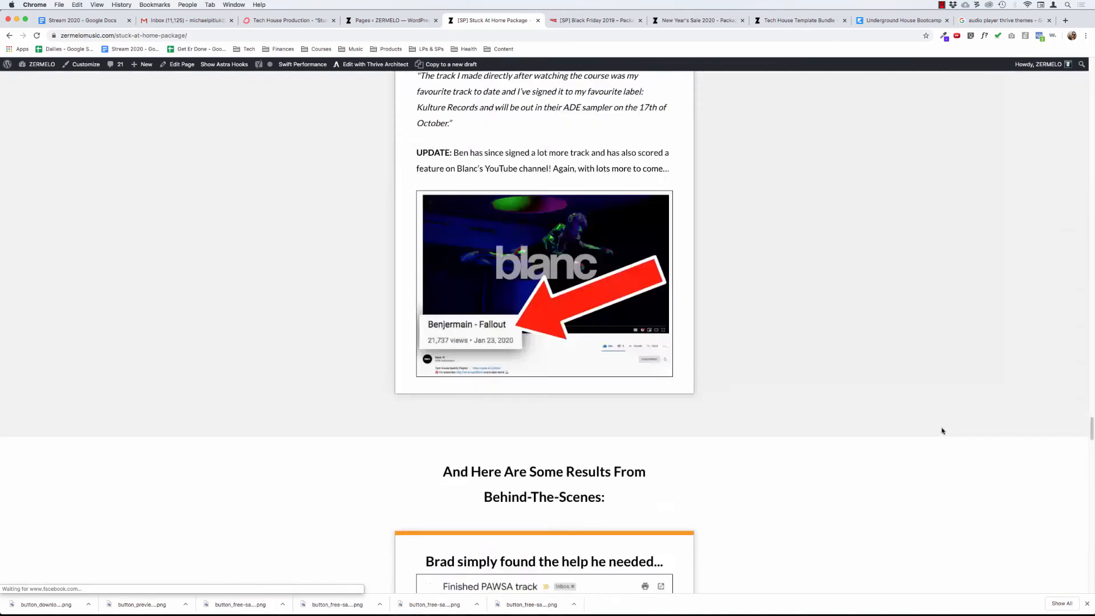
pyautogui.scroll(20, 942, 431)
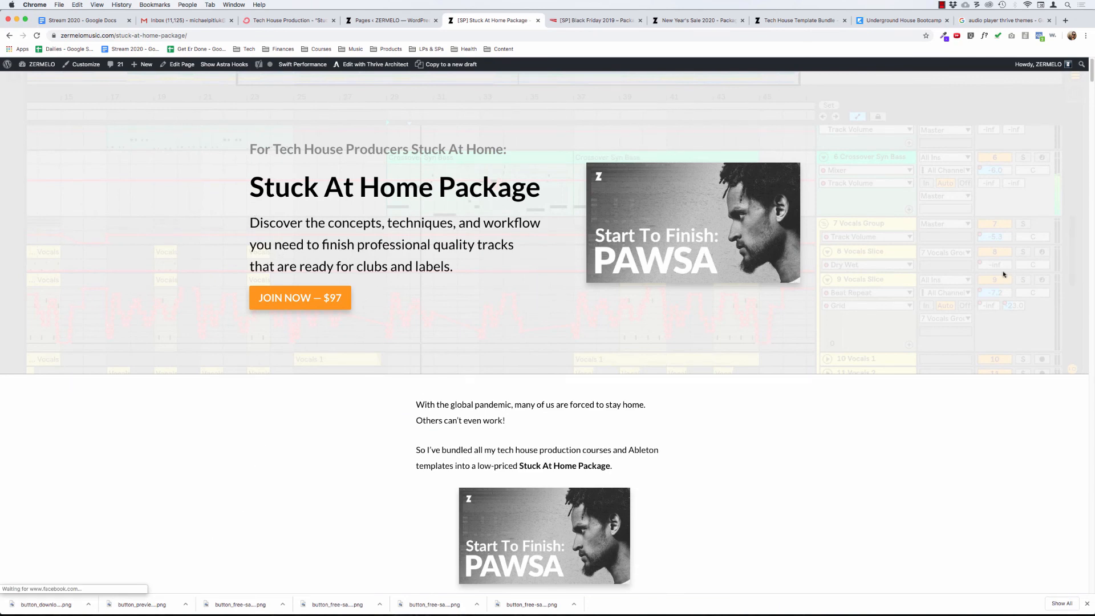
# Step: Recheck the layout of the introduction, the You'll learn list and the numbered course boxes down to Kick Drum Mastery
pyautogui.scroll(-4, 960, 396)
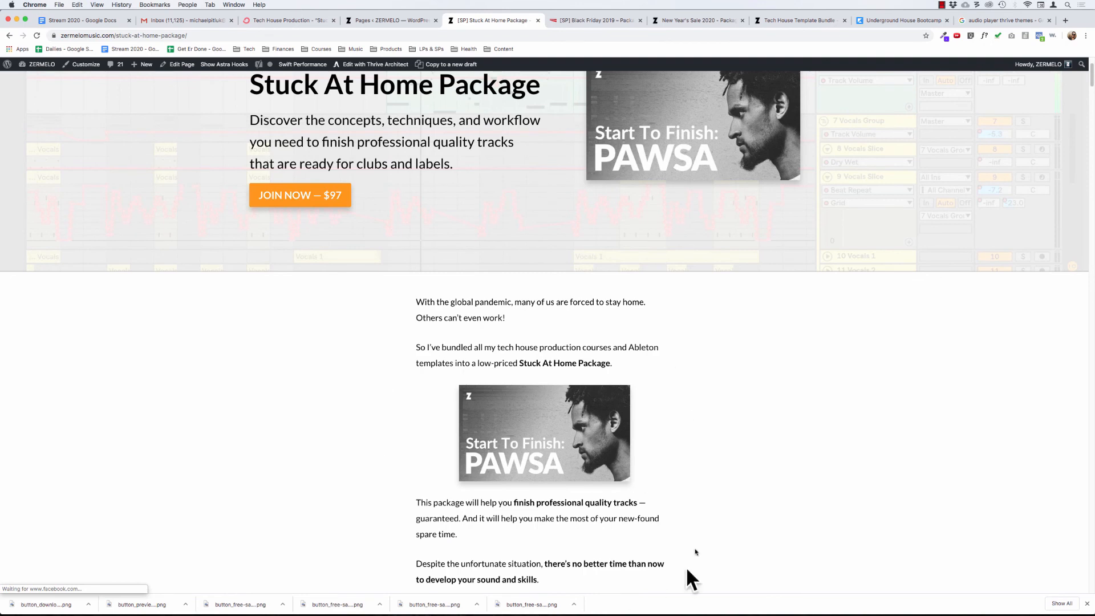
pyautogui.scroll(-7, 1029, 472)
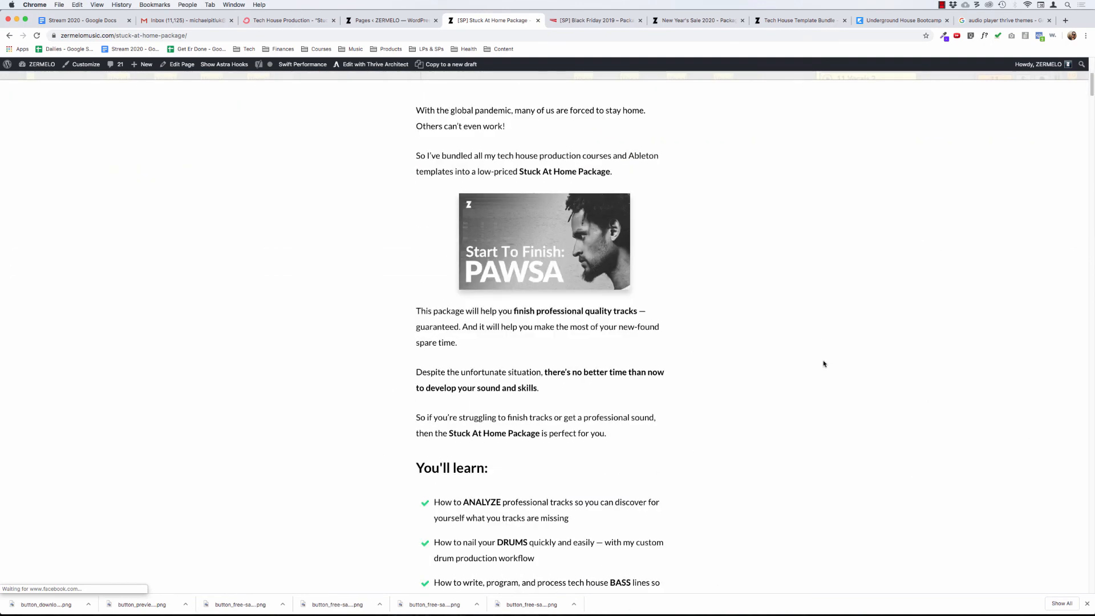
pyautogui.scroll(-20, 824, 364)
pyautogui.scroll(-5, 682, 274)
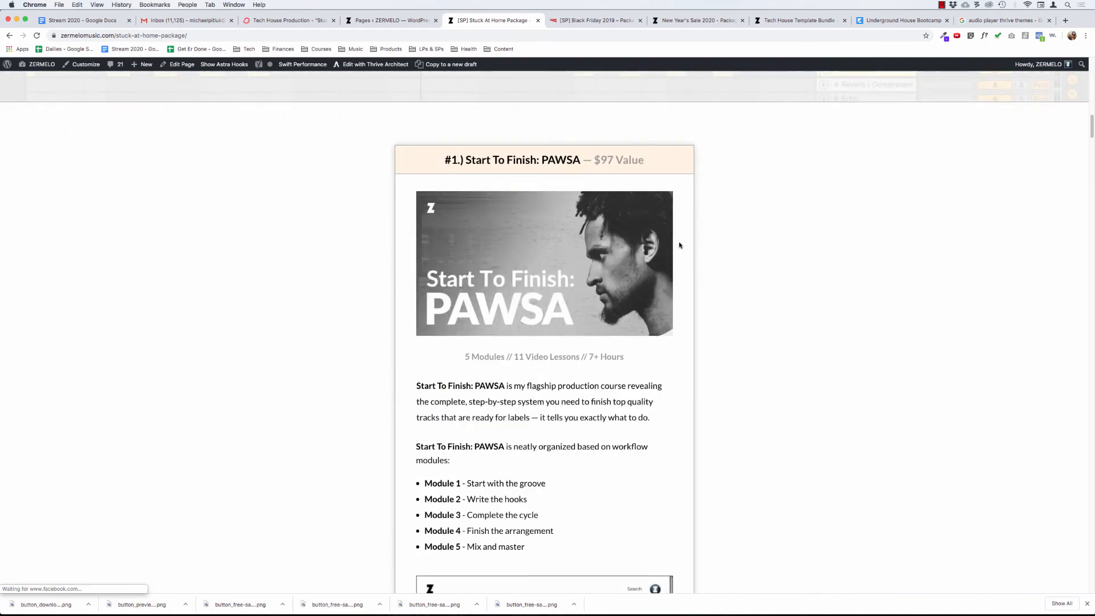
pyautogui.scroll(-15, 728, 348)
pyautogui.scroll(-20, 728, 348)
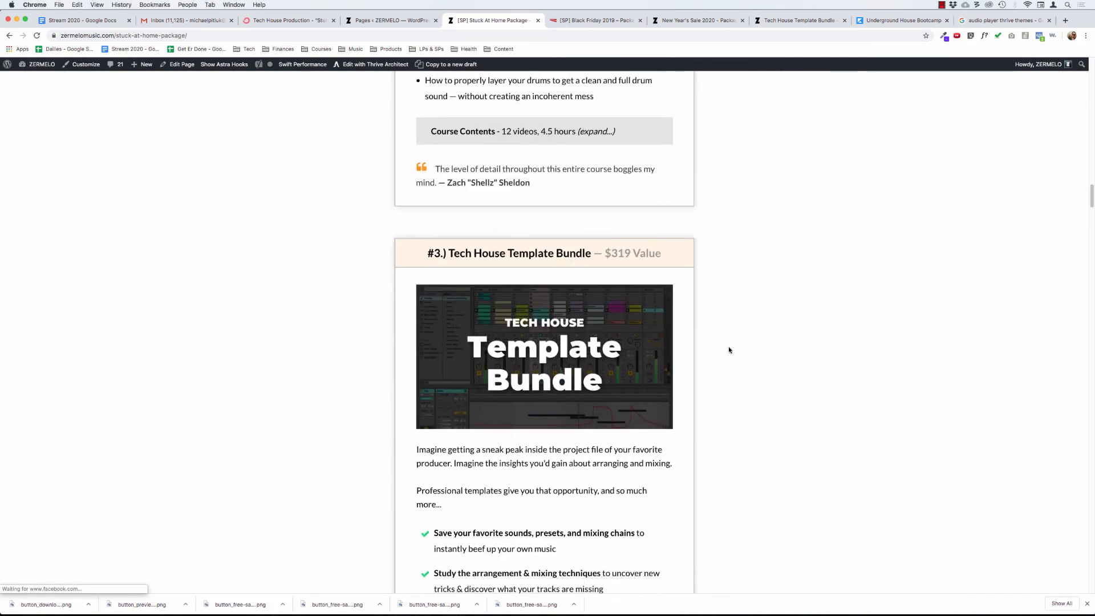
pyautogui.scroll(-20, 728, 349)
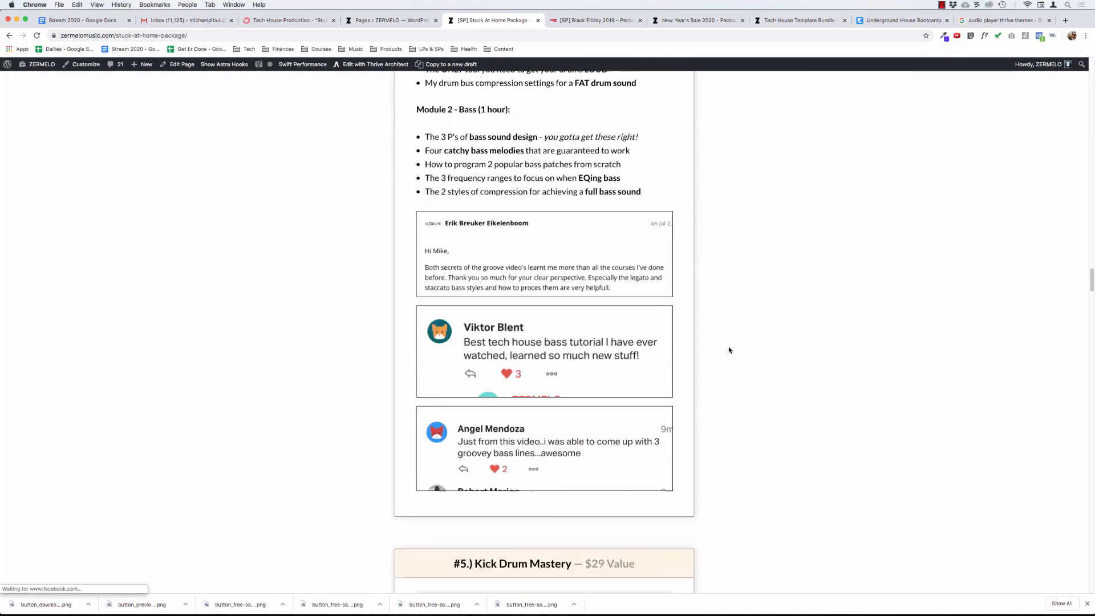
# Step: Check the alternating backgrounds from the top student testimonials through the closing offer and Questions section, and go back to the header
pyautogui.scroll(-20, 729, 349)
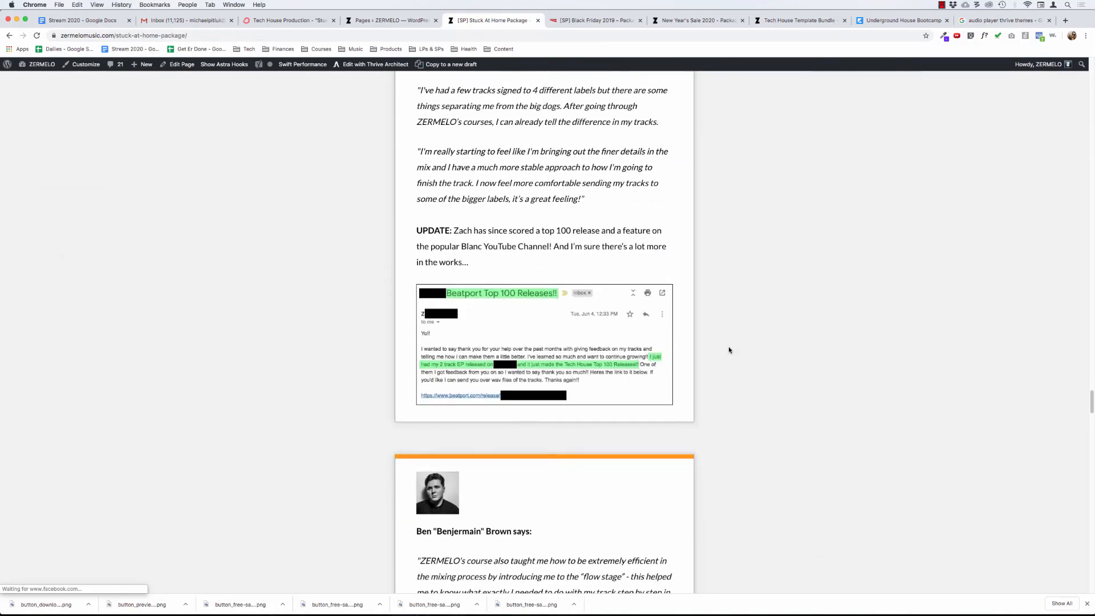
pyautogui.scroll(-20, 728, 349)
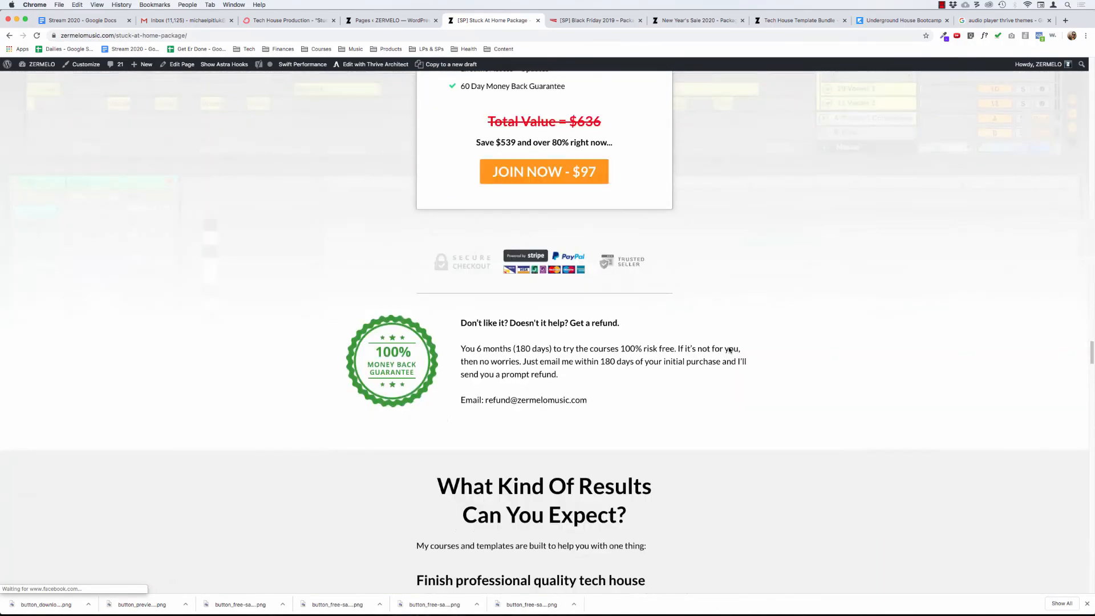
pyautogui.scroll(-20, 728, 349)
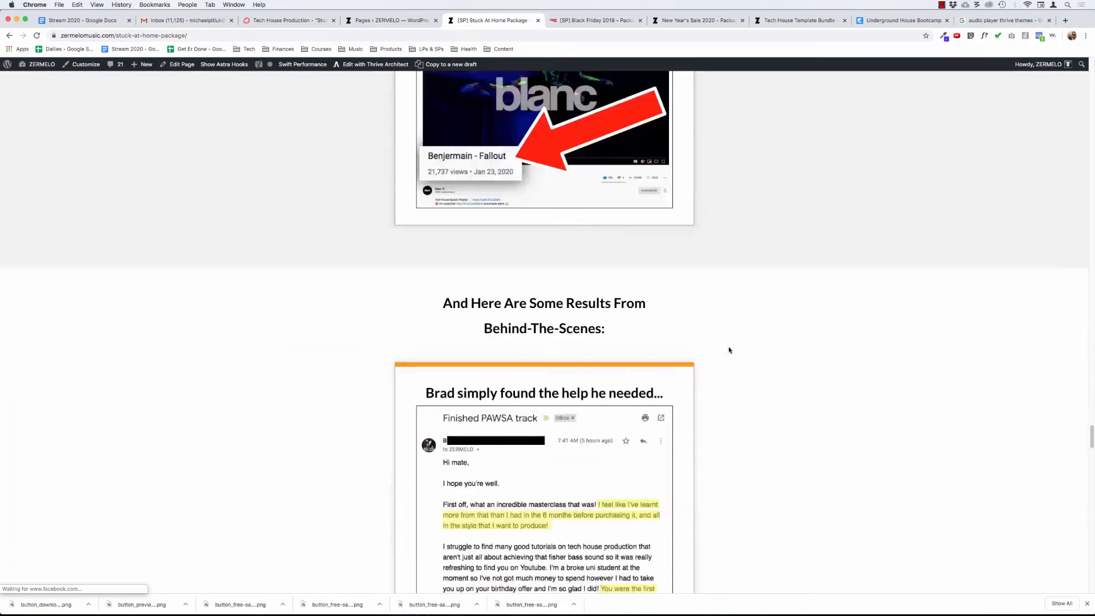
pyautogui.scroll(-20, 728, 350)
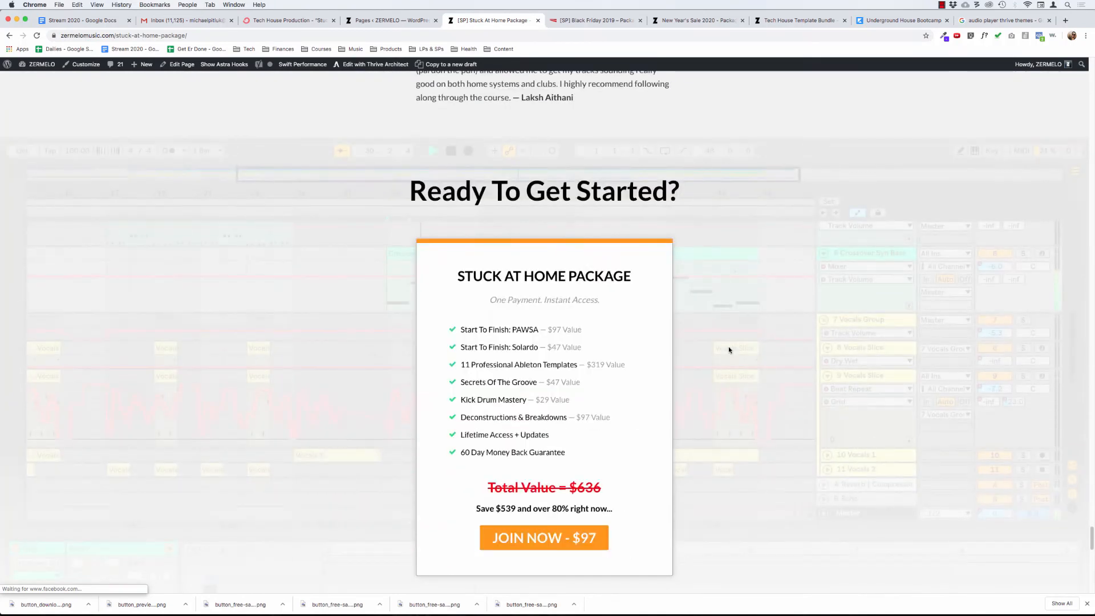
pyautogui.scroll(-5, 729, 349)
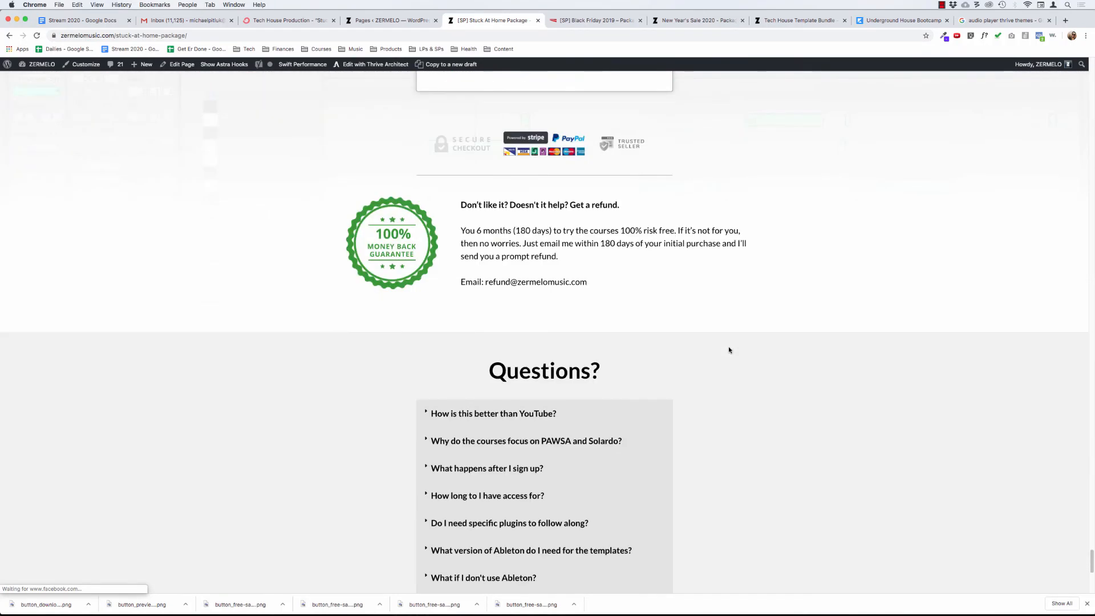
pyautogui.scroll(10, 729, 349)
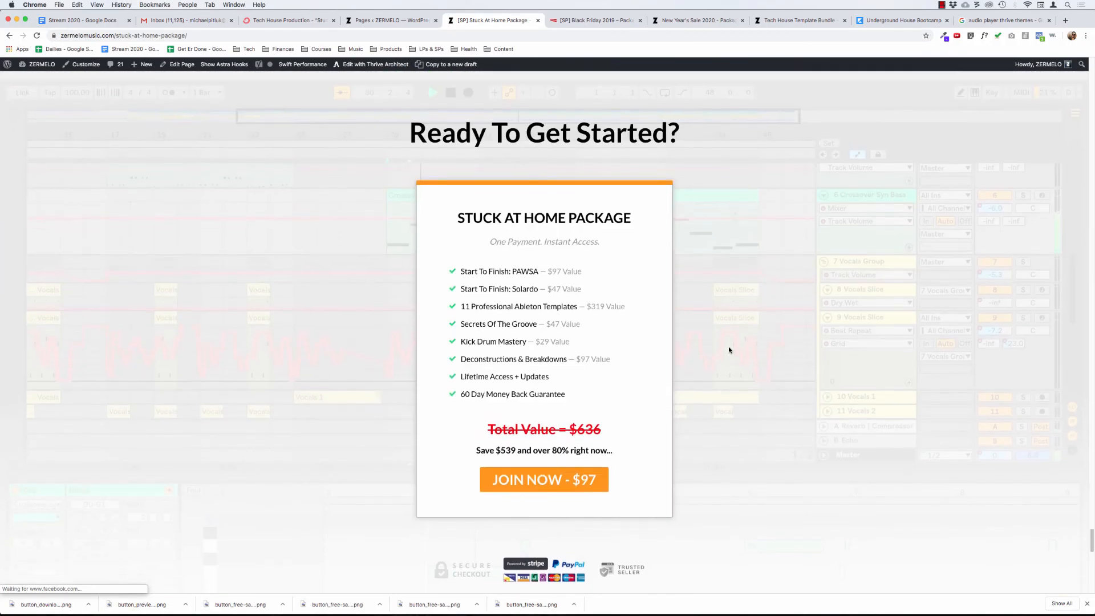
pyautogui.scroll(-10, 729, 350)
pyautogui.scroll(-3, 729, 349)
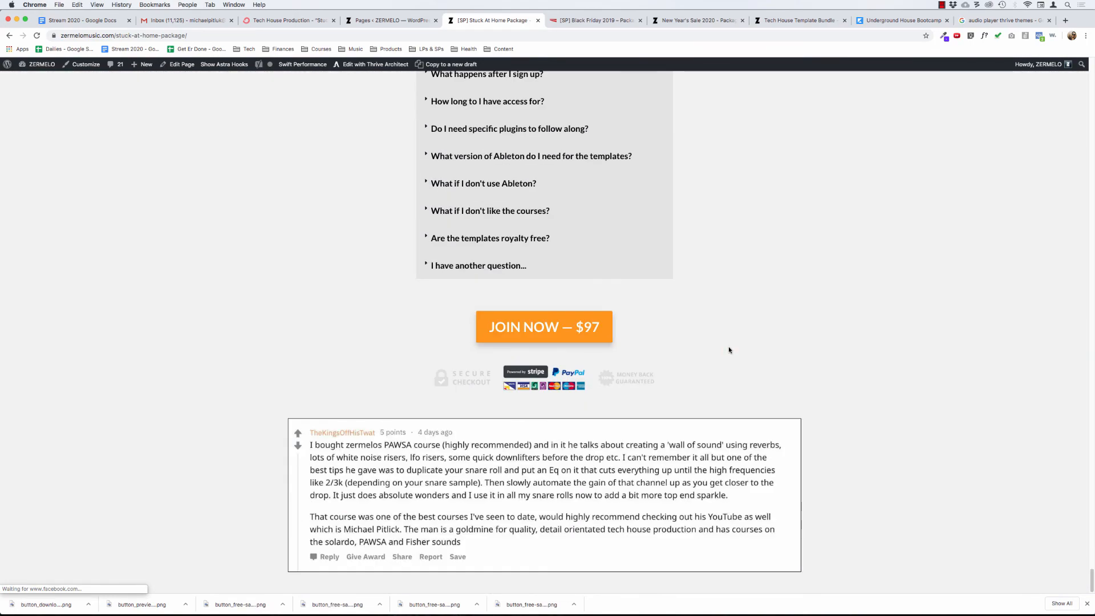
pyautogui.scroll(20, 729, 350)
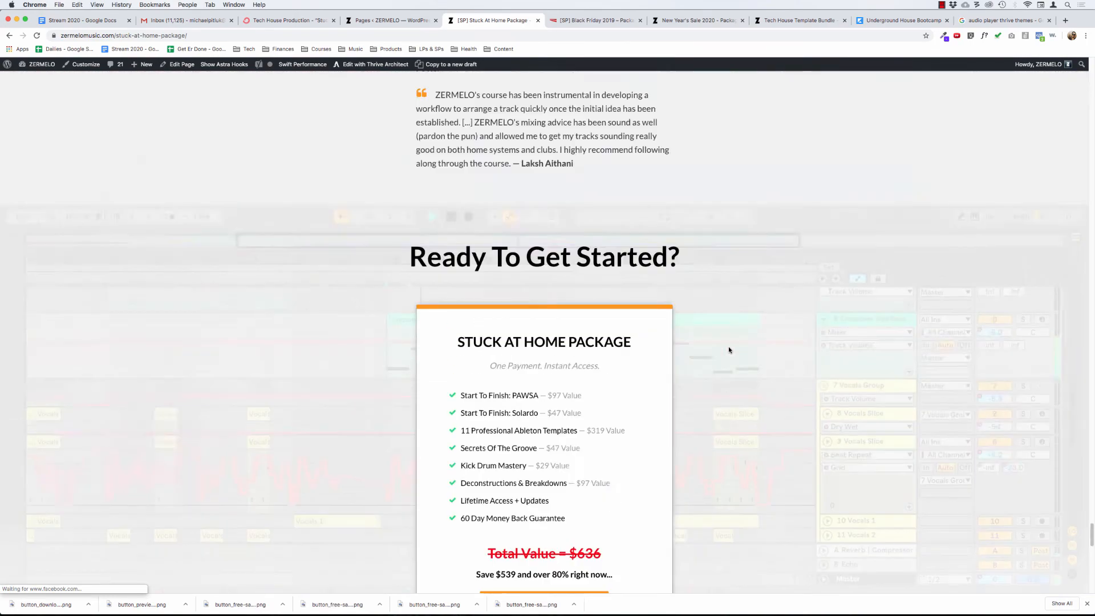
pyautogui.scroll(20, 729, 349)
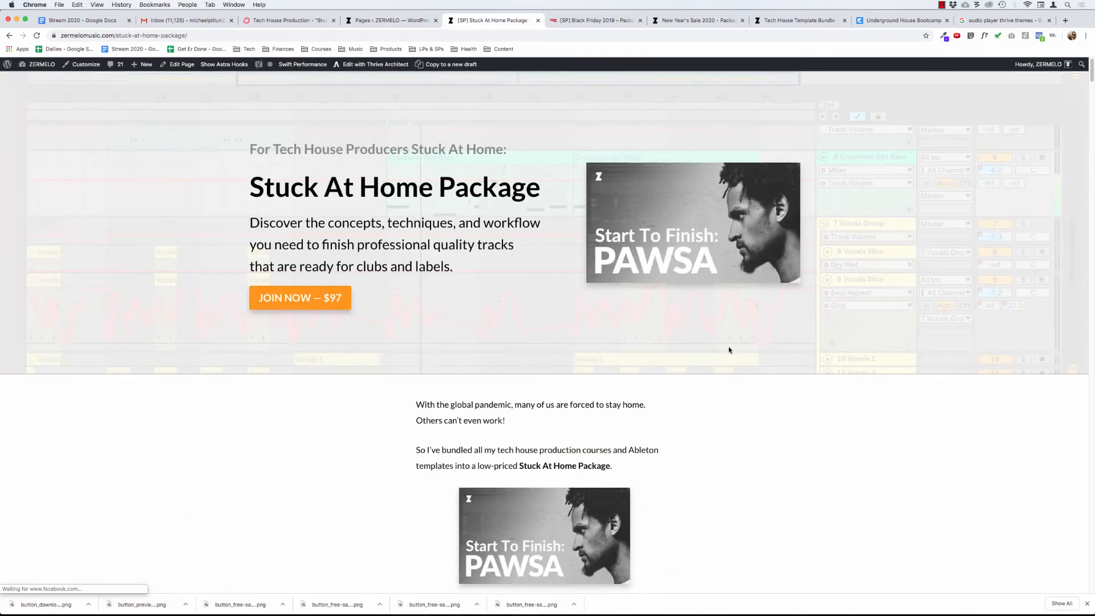